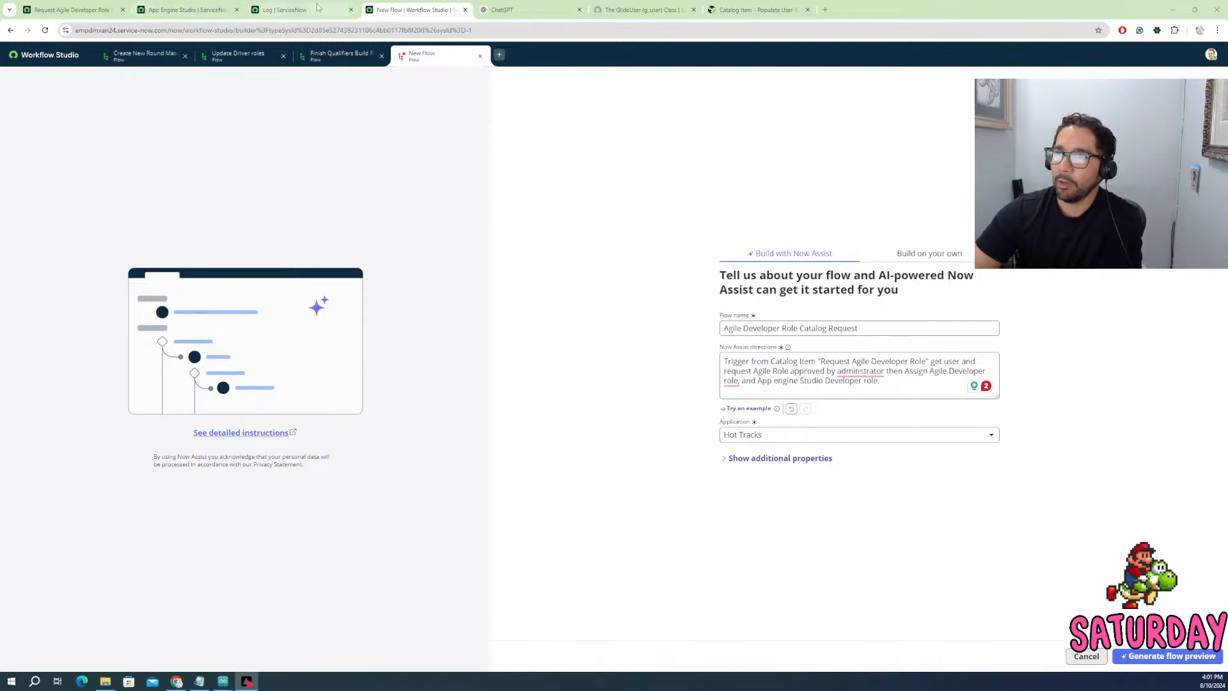
- Review the Request Agile Developer Role catalog item and open its Developer Skills variable
{"action": "left_click", "coordinate": [64, 9]}
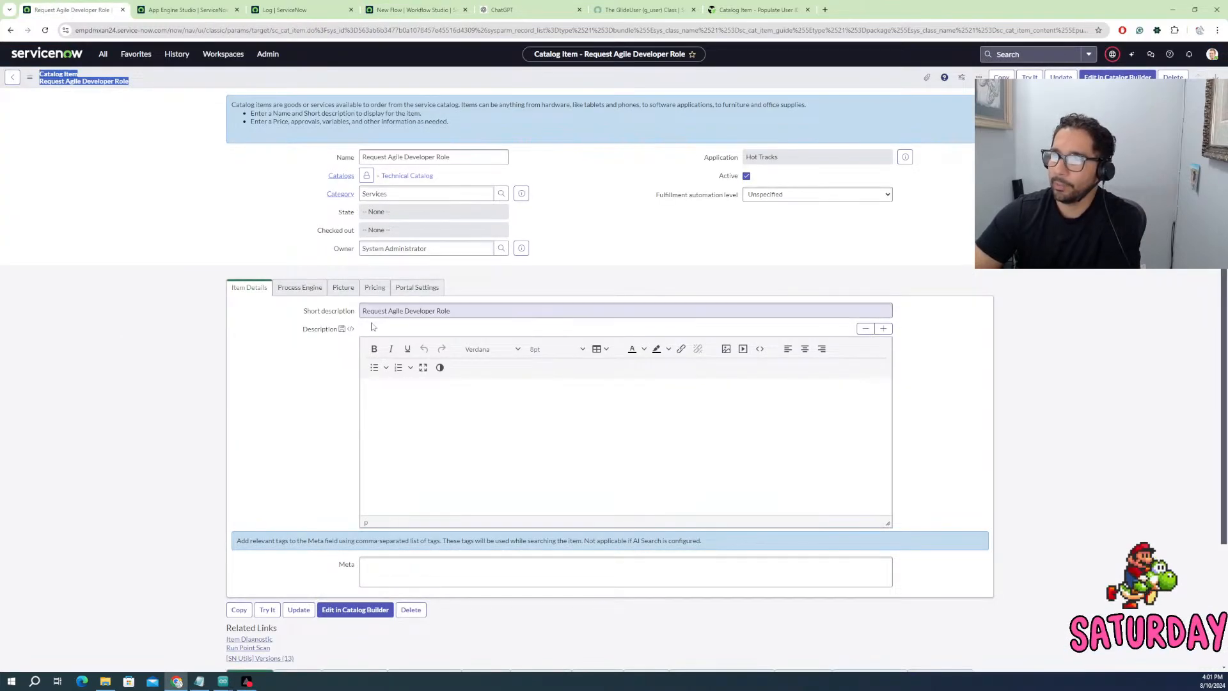
{"action": "scroll", "coordinate": [505, 333], "scroll_direction": "down", "scroll_amount": 3}
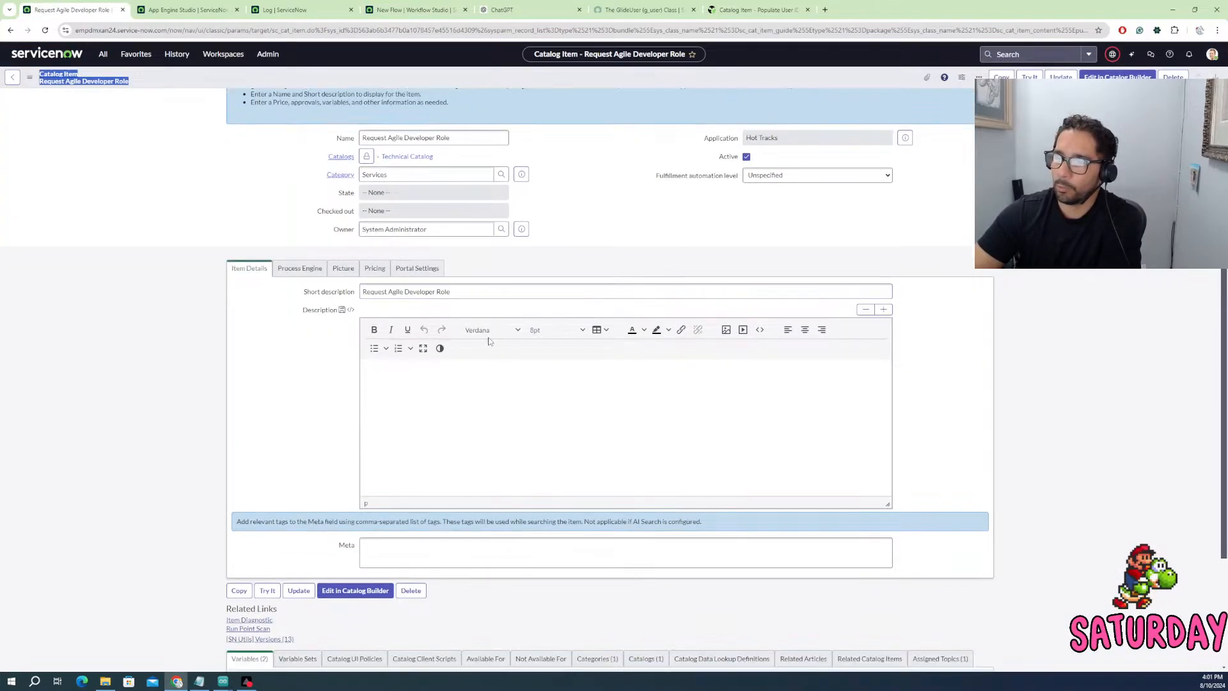
{"action": "scroll", "coordinate": [280, 477], "scroll_direction": "up", "scroll_amount": 1}
{"action": "scroll", "coordinate": [280, 477], "scroll_direction": "down", "scroll_amount": 1}
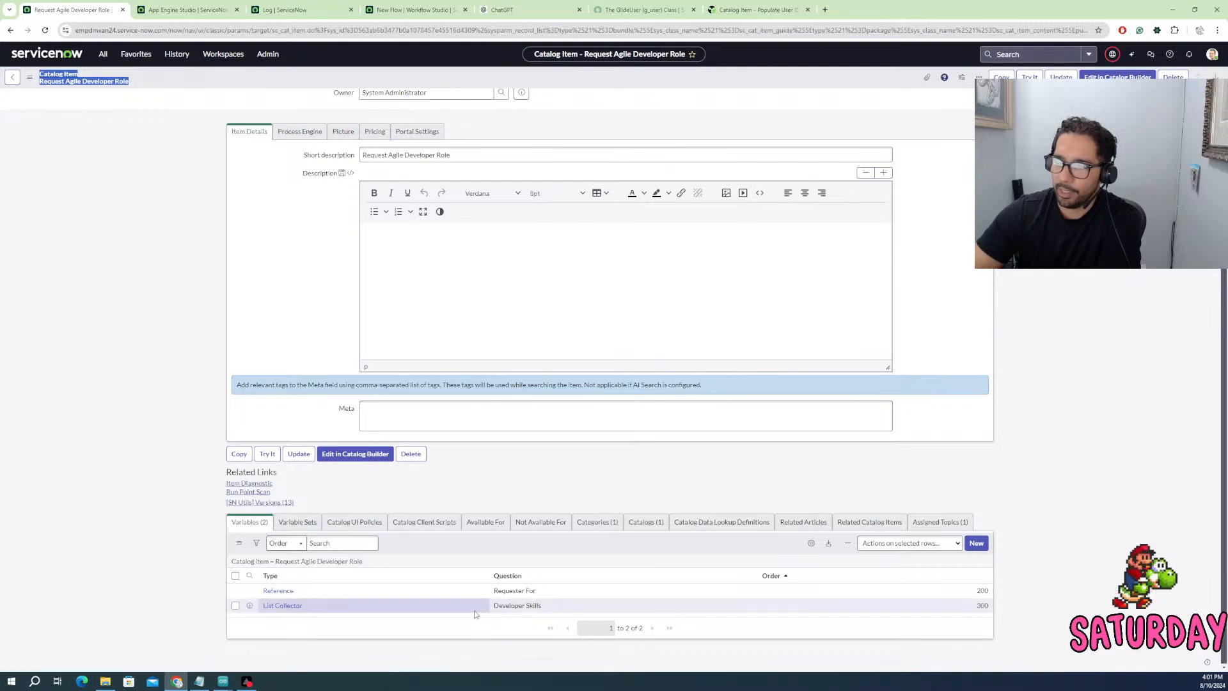
{"action": "left_click", "coordinate": [292, 605]}
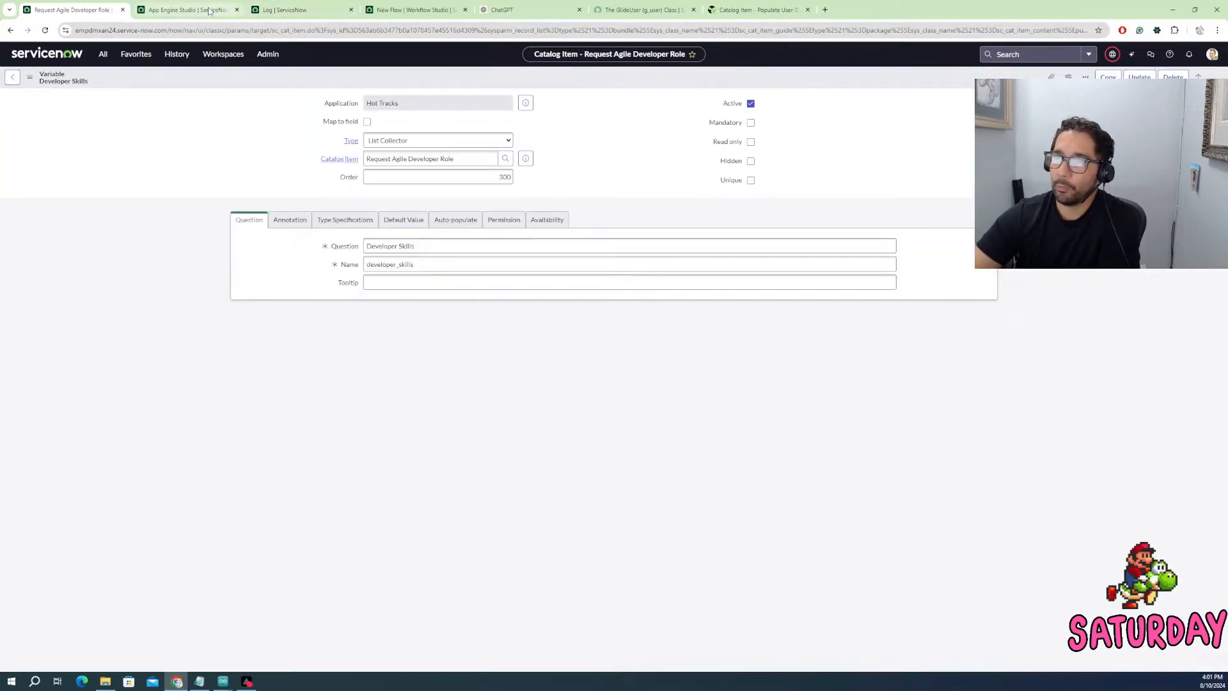
{"action": "left_click", "coordinate": [209, 11]}
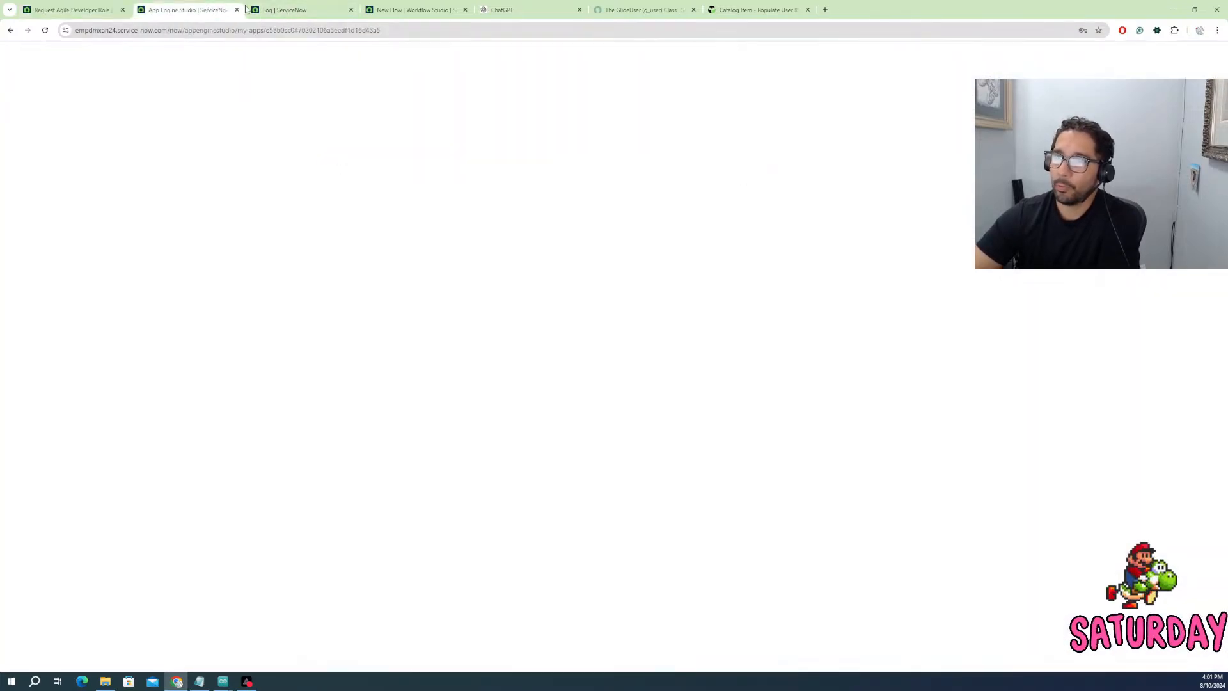
{"action": "left_click", "coordinate": [284, 9]}
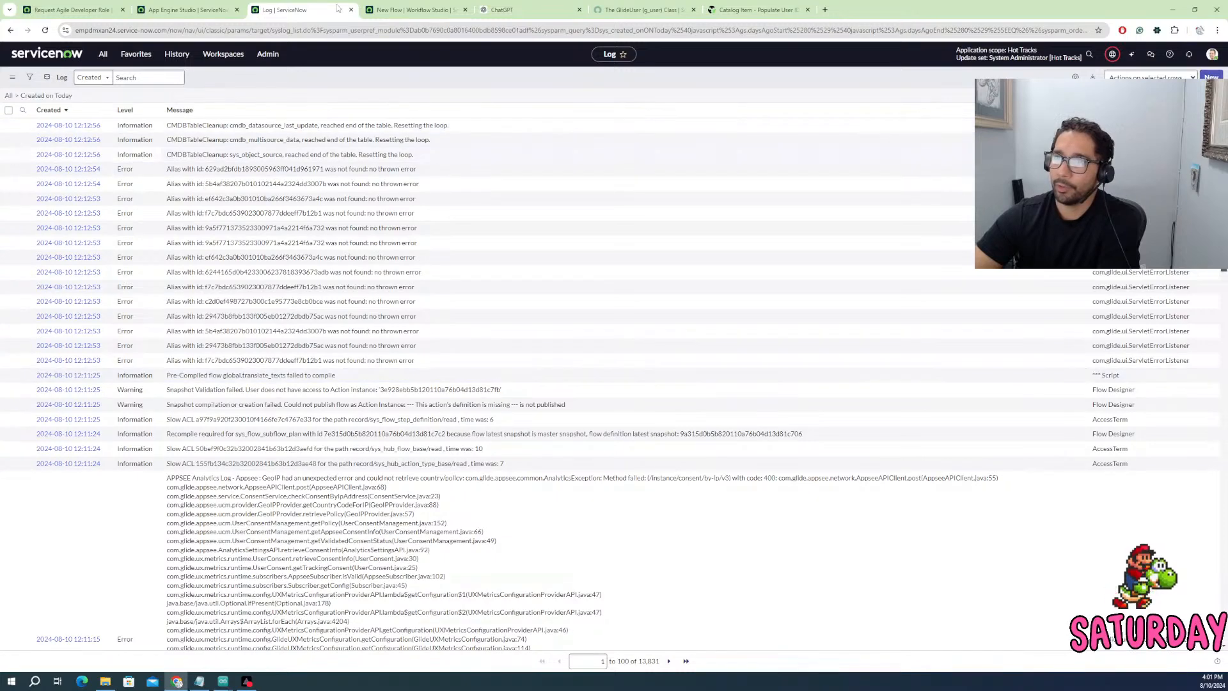
{"action": "left_click", "coordinate": [416, 9]}
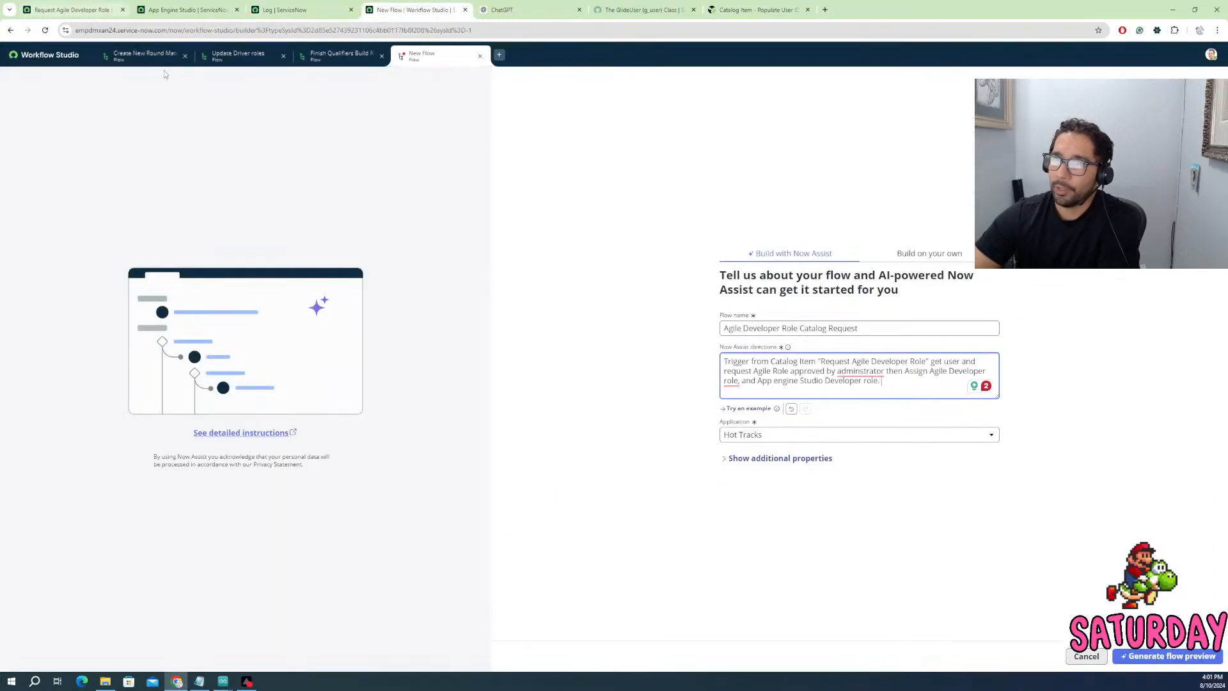
- Examine the Developer Skills variable's annotation and type specifications, including its list table and reference qualifier
{"action": "left_click", "coordinate": [75, 10]}
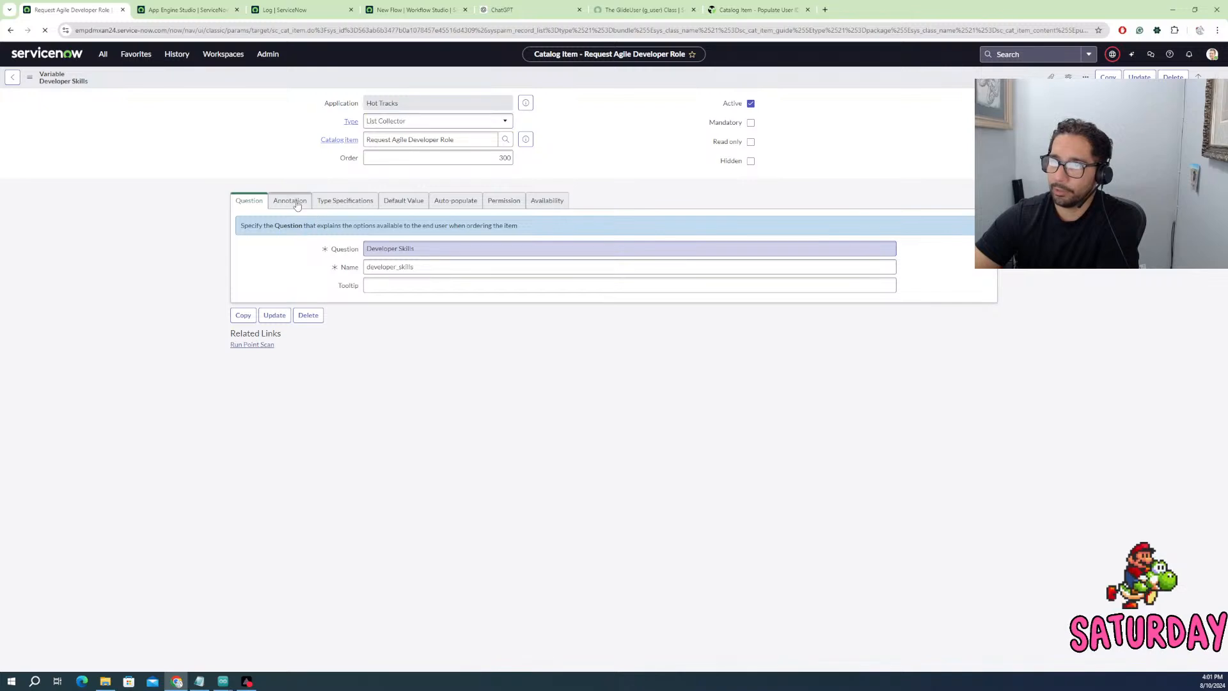
{"action": "left_click", "coordinate": [297, 203]}
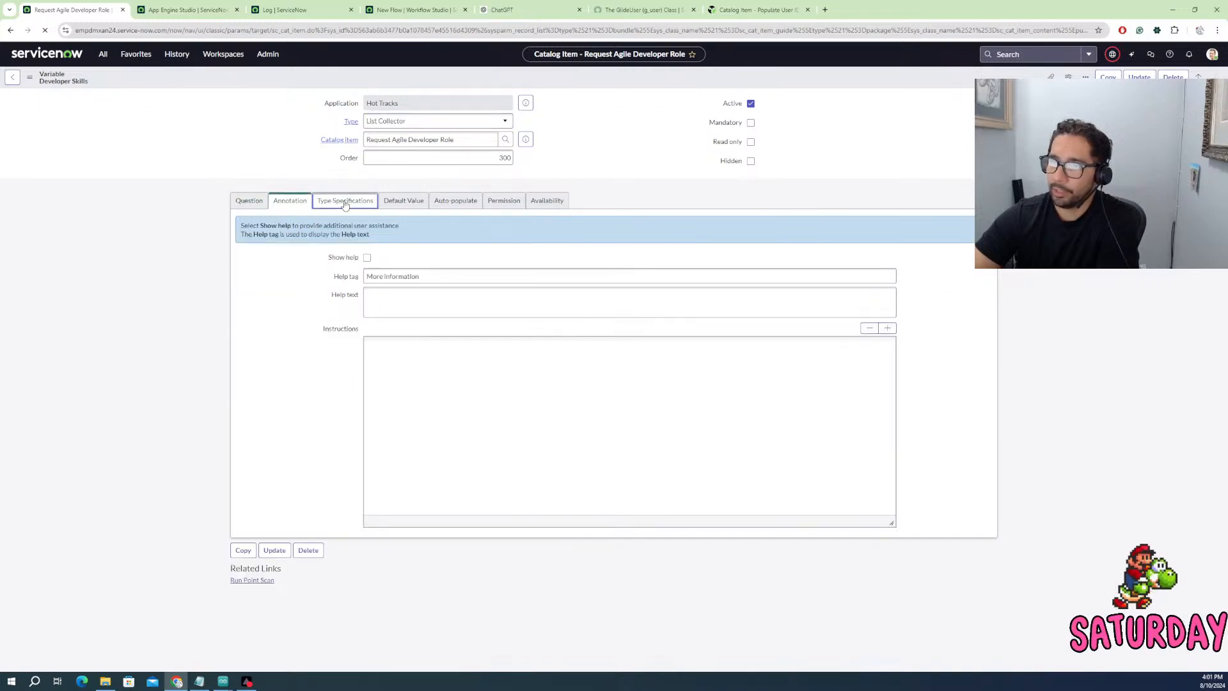
{"action": "left_click", "coordinate": [345, 202]}
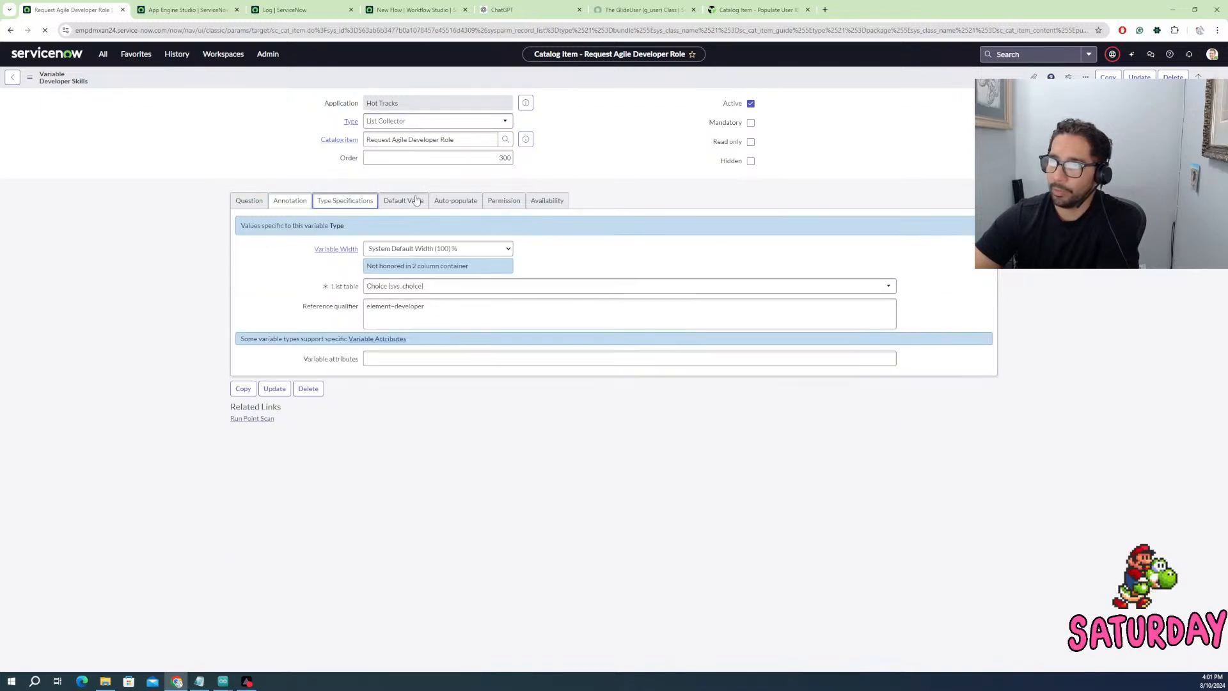
{"action": "left_click", "coordinate": [423, 309]}
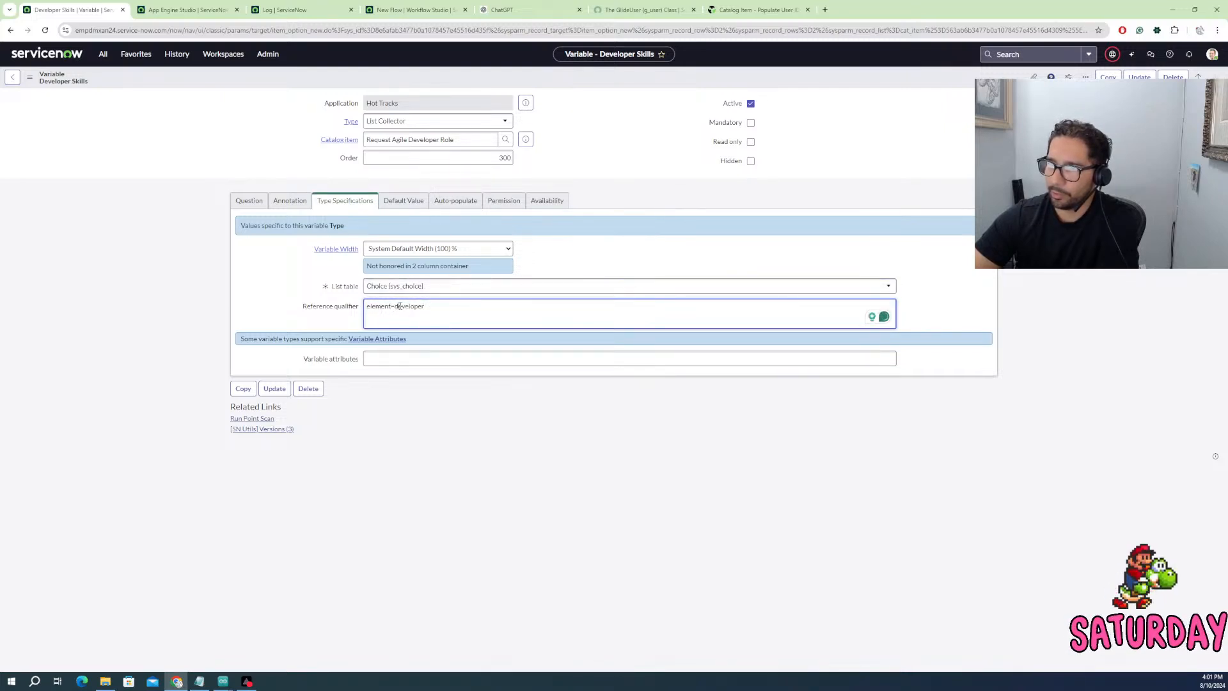
{"action": "double_click", "coordinate": [399, 307]}
{"action": "left_click", "coordinate": [417, 316]}
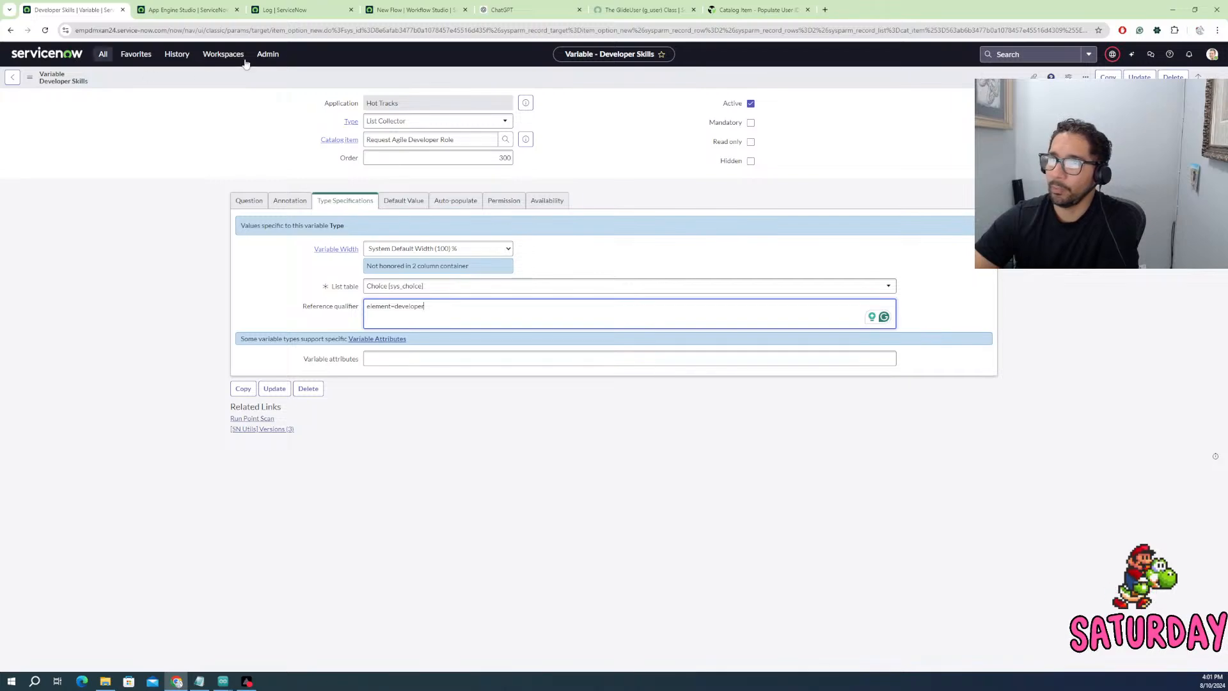
- Return to the new flow in Workflow Studio and change "user" to "userID" in the Now Assist directions
{"action": "left_click", "coordinate": [186, 10]}
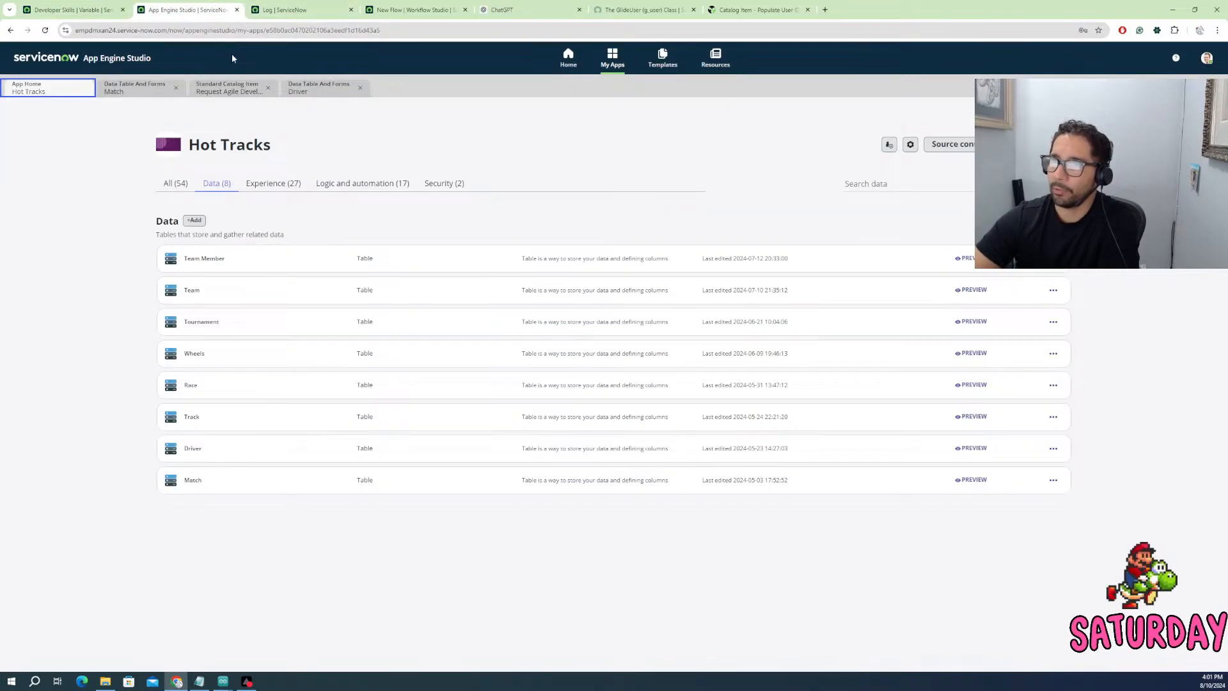
{"action": "left_click", "coordinate": [296, 10]}
{"action": "left_click", "coordinate": [448, 9]}
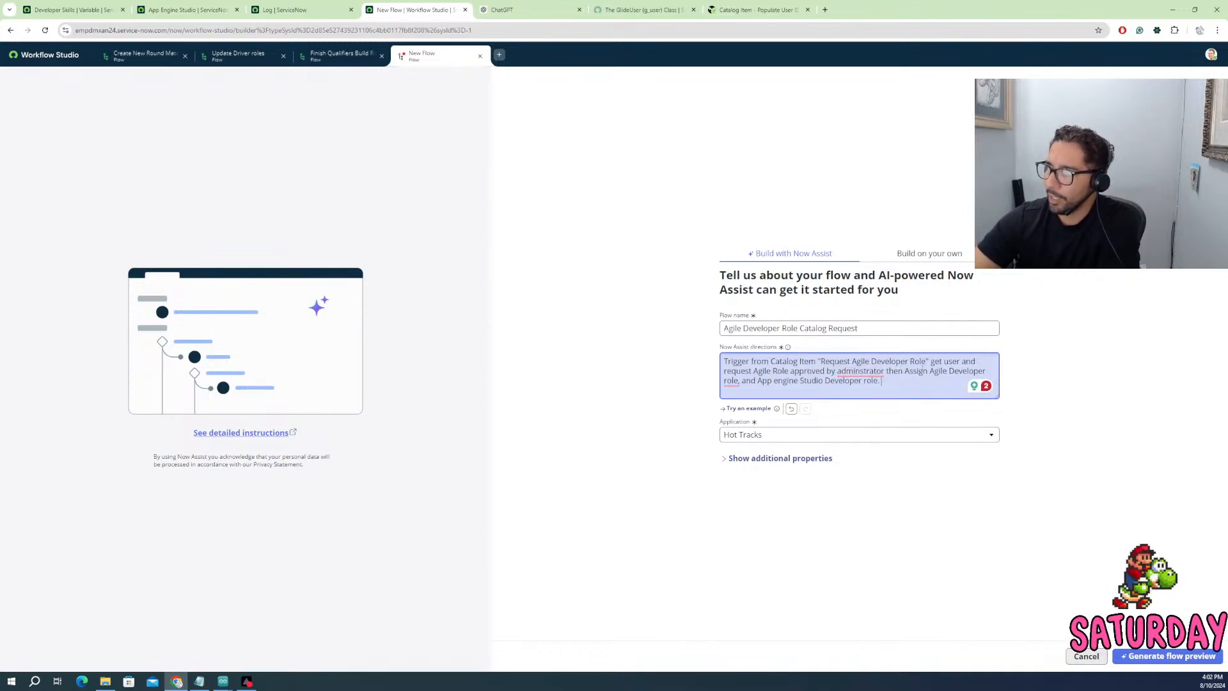
{"action": "left_click", "coordinate": [961, 362]}
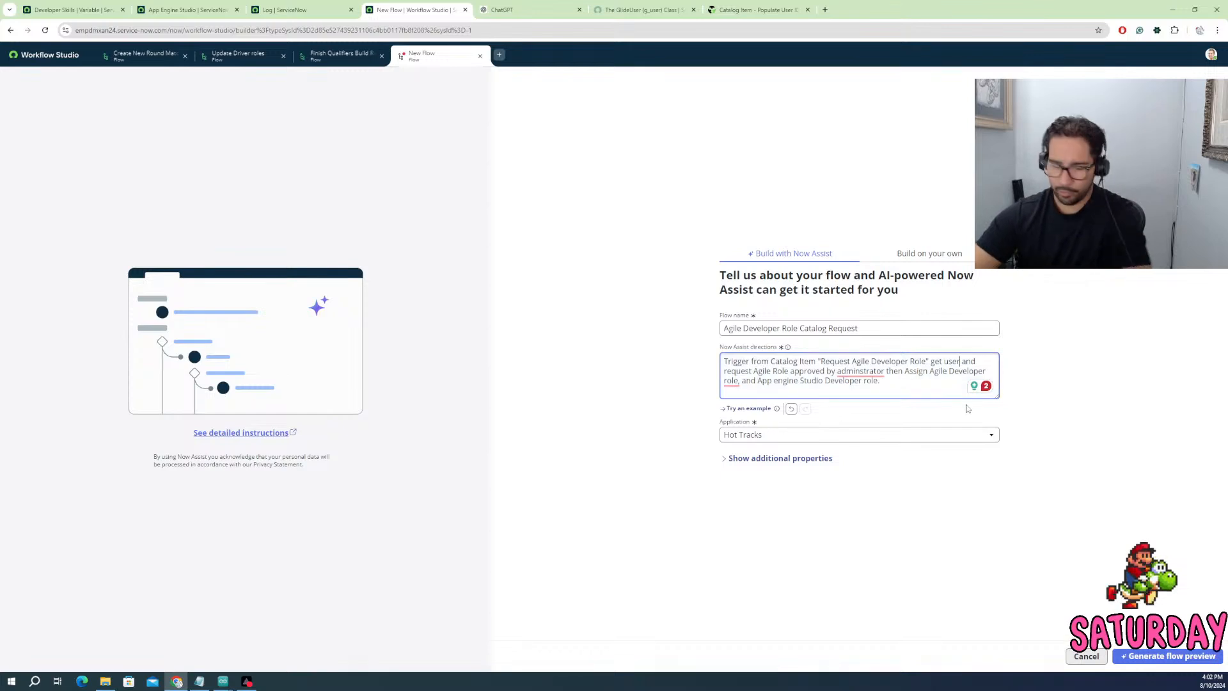
{"action": "type", "text": "ID"}
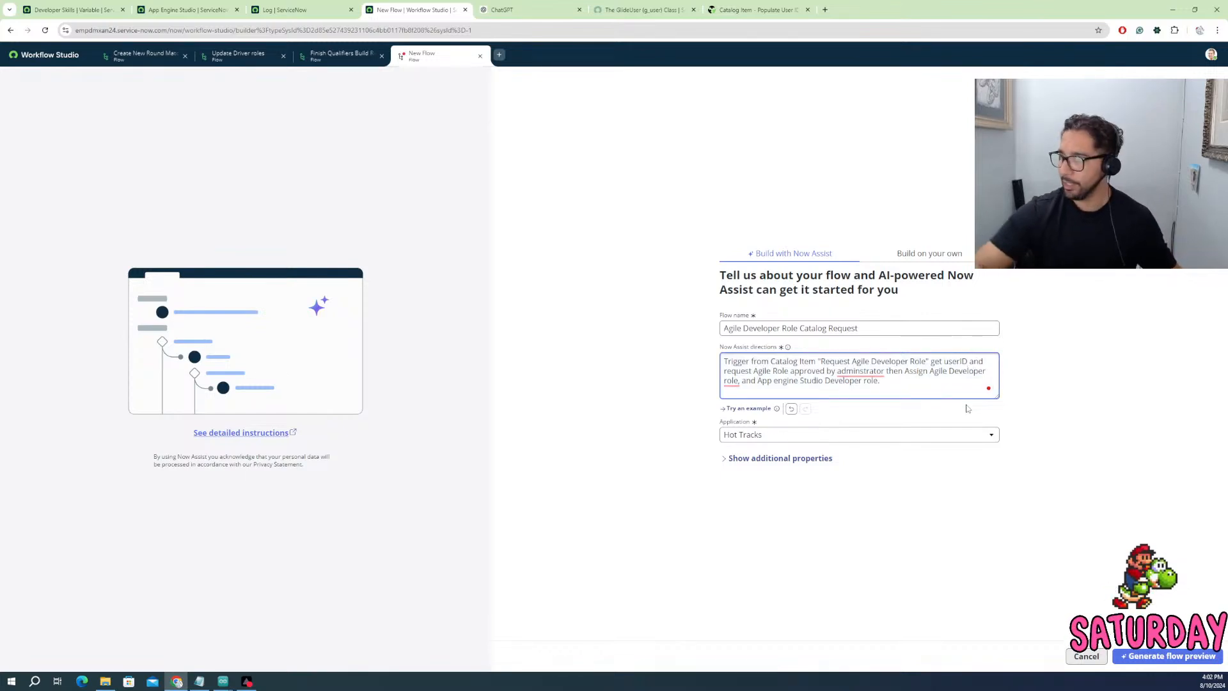
- Correct the misspelled approver word in the Now Assist directions to "administrator"
{"action": "key", "text": "ctrl+a"}
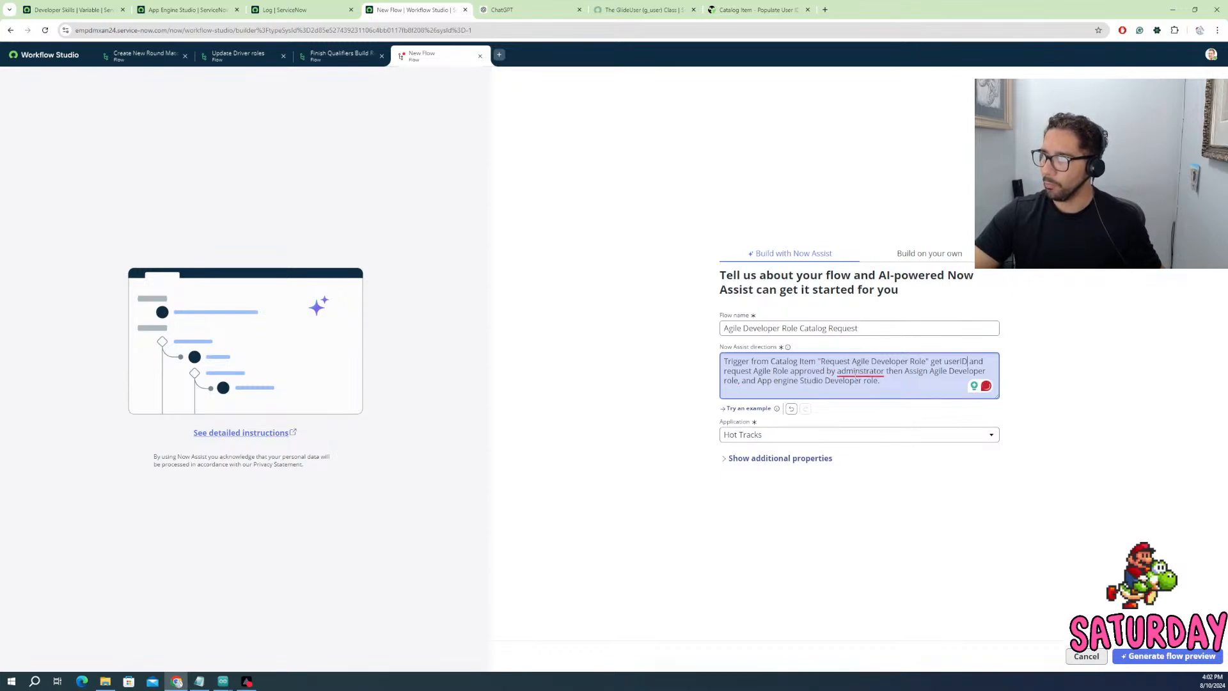
{"action": "right_click", "coordinate": [874, 371]}
{"action": "left_click", "coordinate": [856, 395]}
{"action": "left_click", "coordinate": [857, 400]}
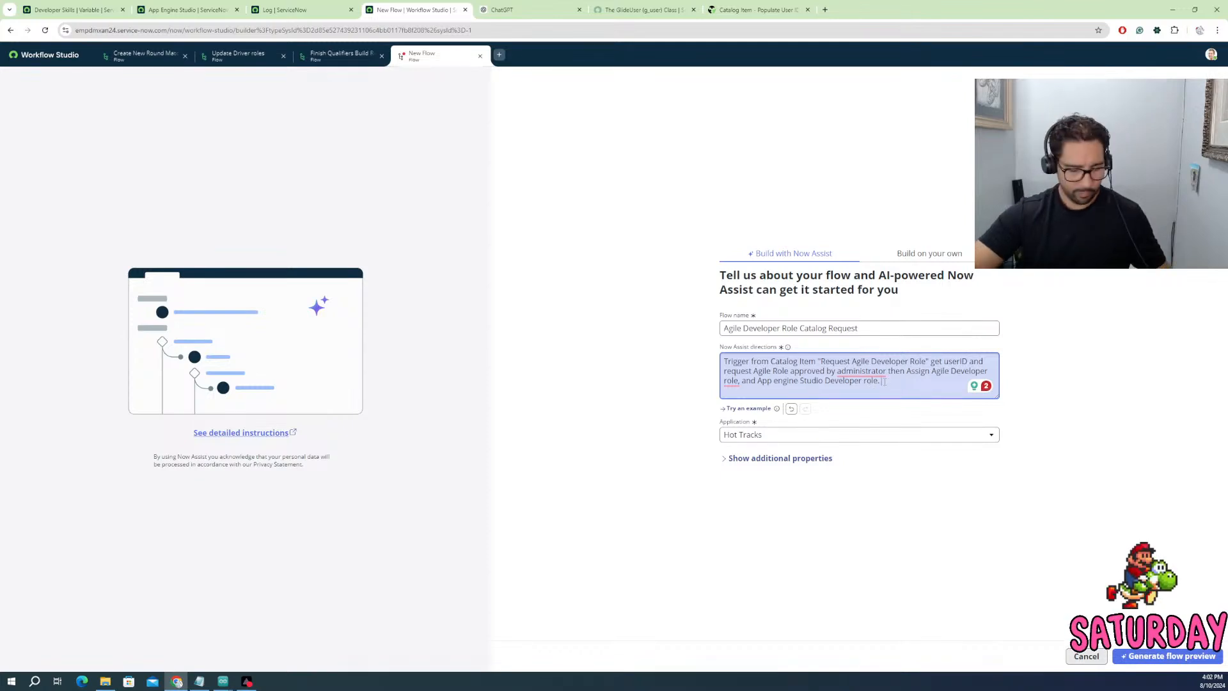
- Append "Also from the Catalog Item get Multi select choices" to the end of the Now Assist directions
{"action": "left_click", "coordinate": [884, 382]}
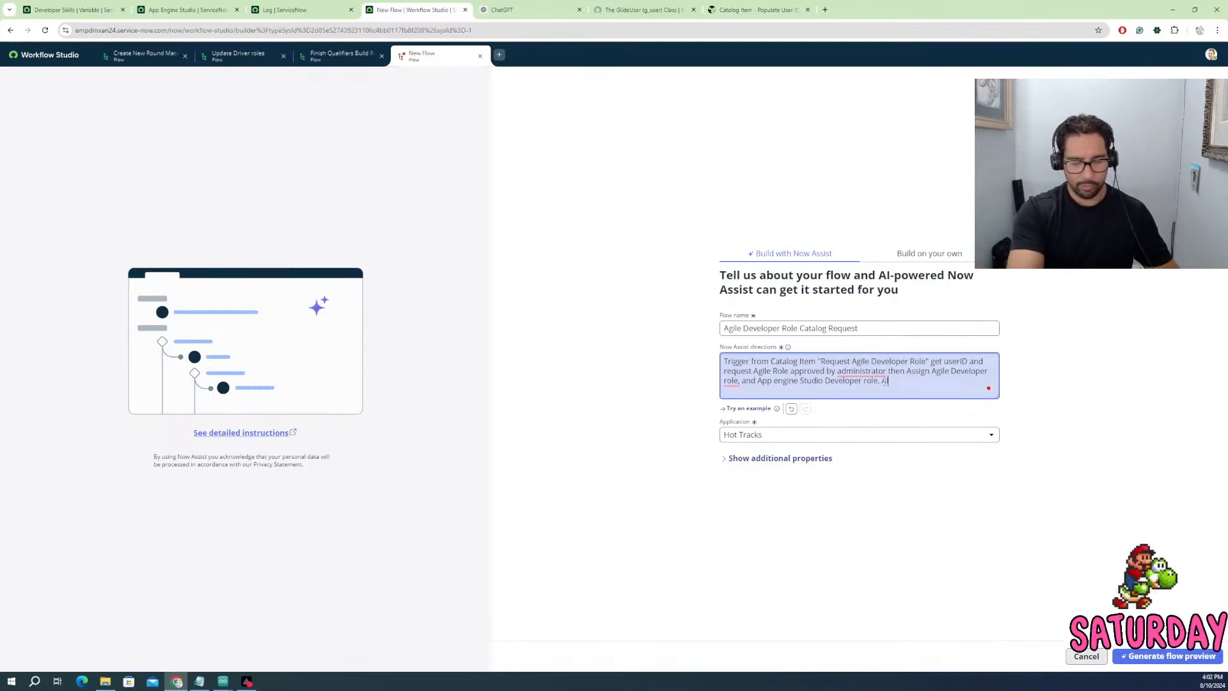
{"action": "type", "text": "Also "}
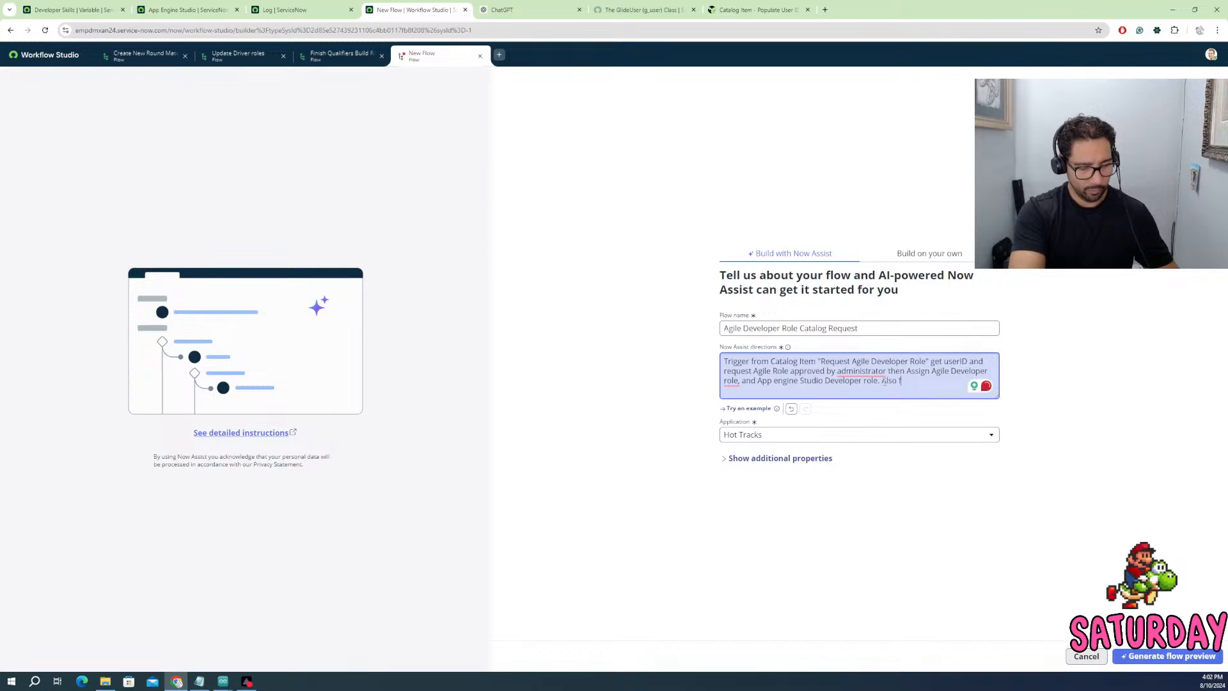
{"action": "type", "text": "from the Ca"}
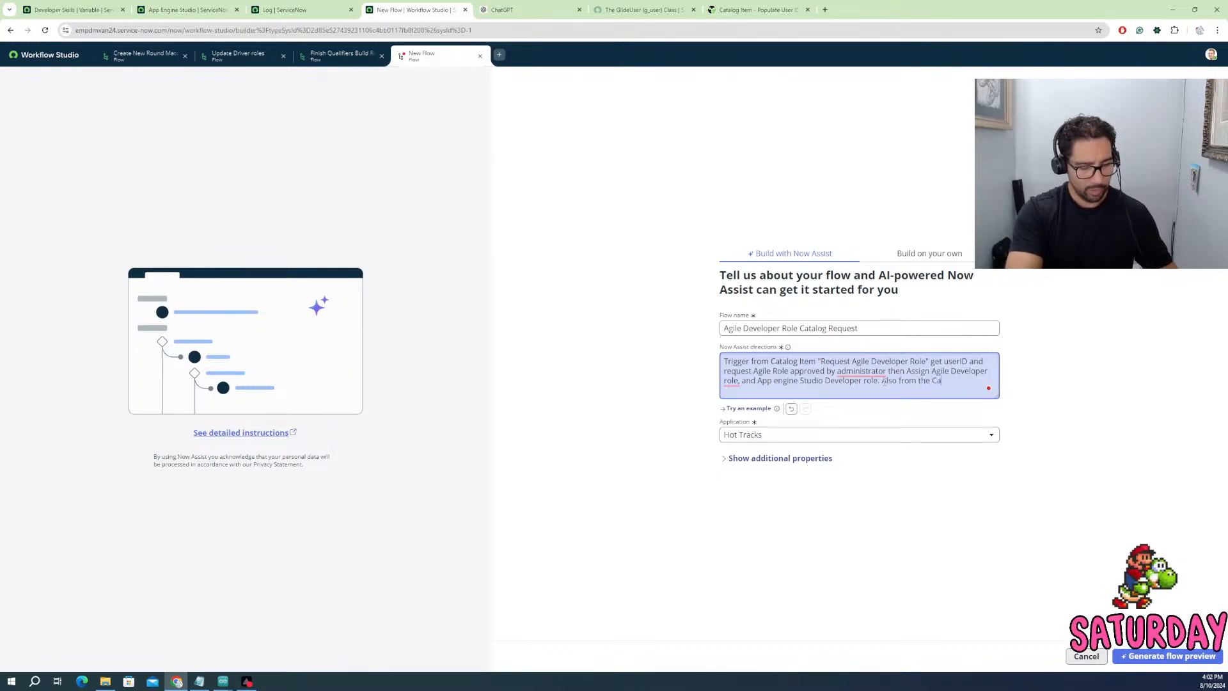
{"action": "type", "text": "talog"}
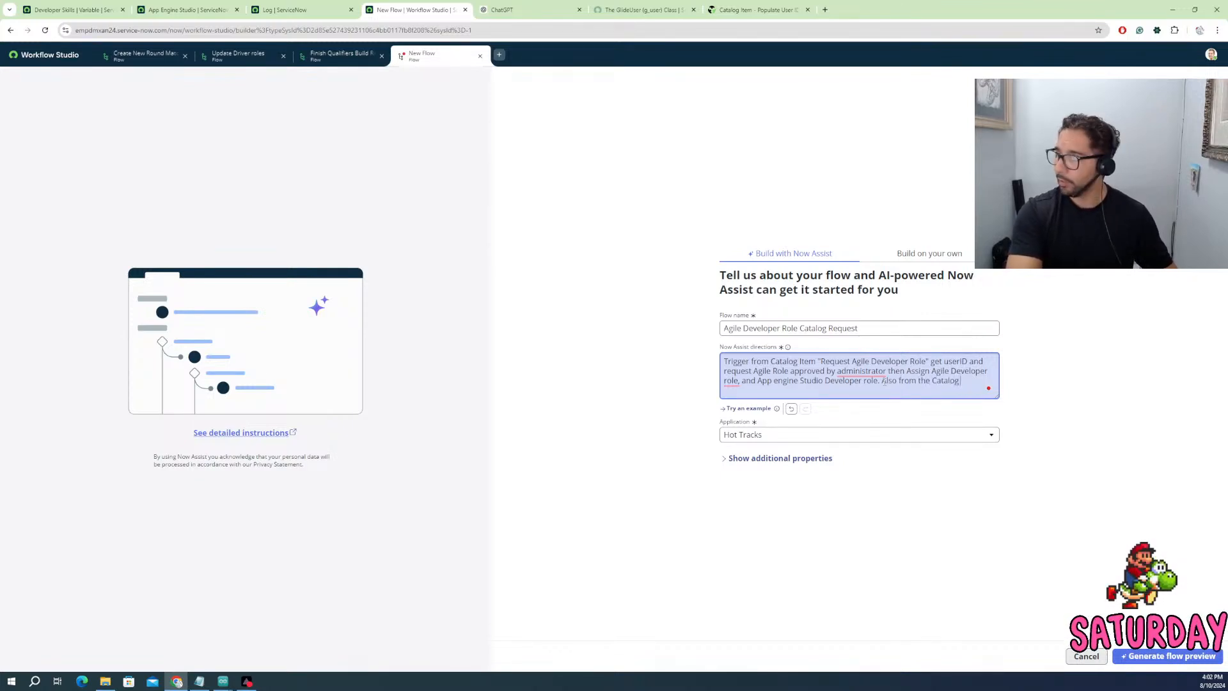
{"action": "type", "text": " Item"}
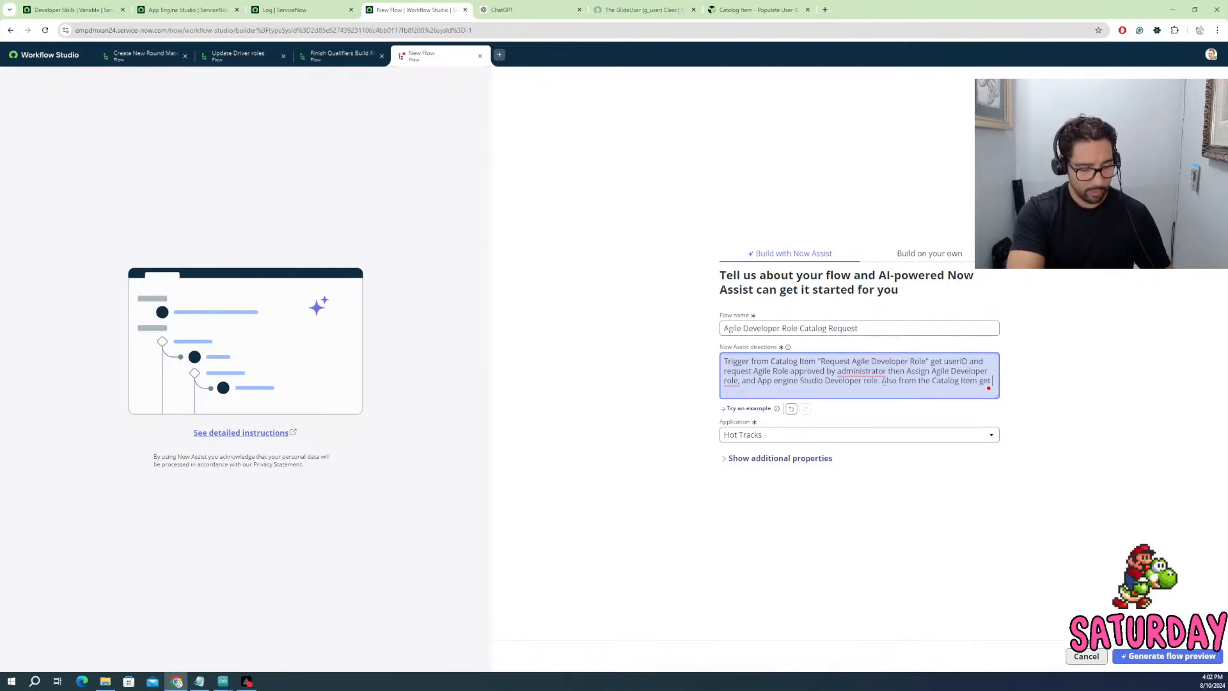
{"action": "type", "text": "get Multi "}
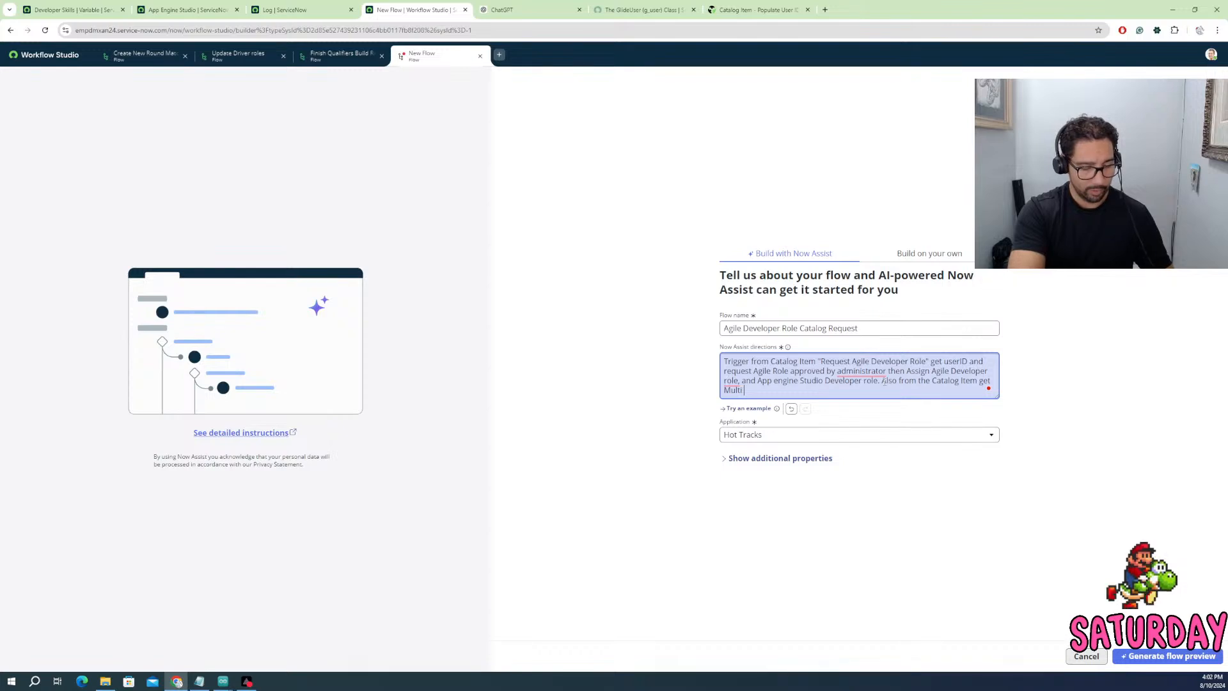
{"action": "type", "text": "select "}
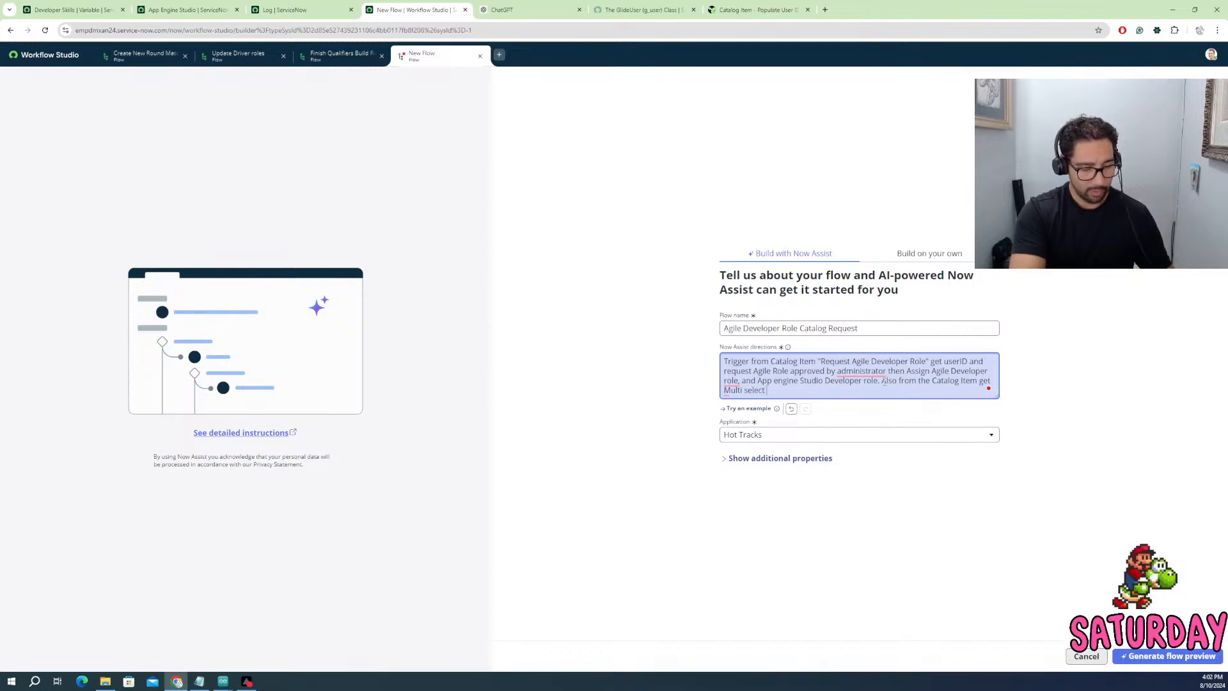
{"action": "type", "text": "choise"}
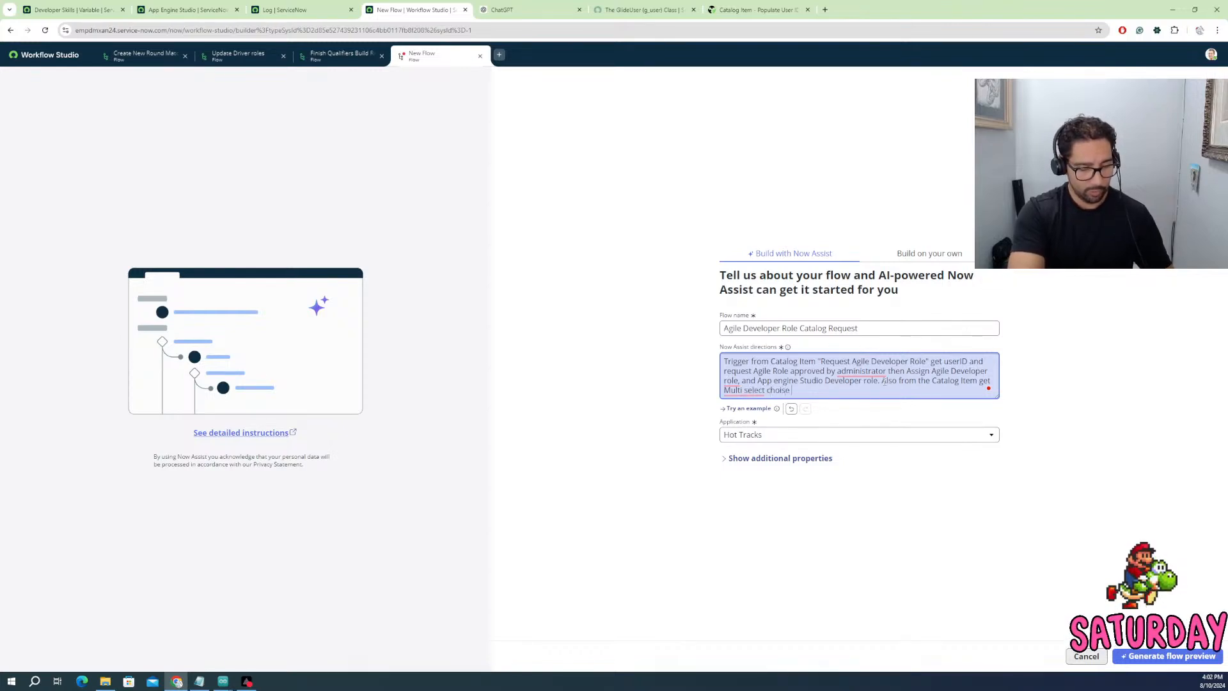
{"action": "type", "text": " s"}
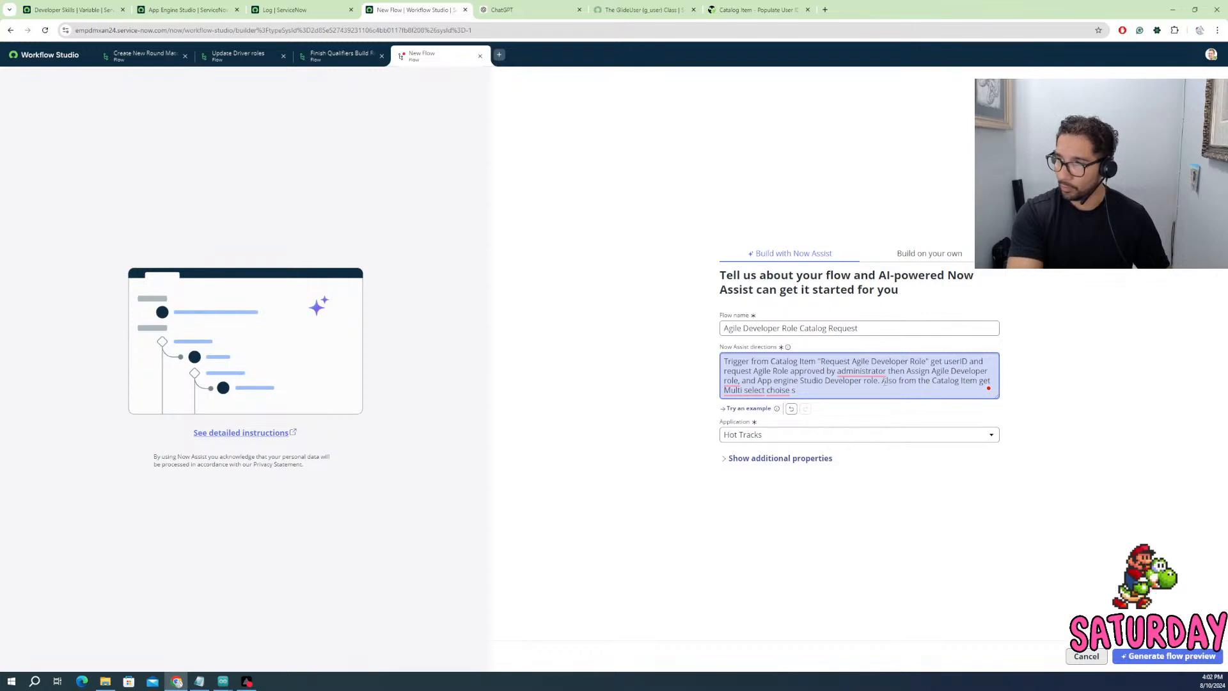
{"action": "key", "text": "BackSpace"}
{"action": "type", "text": "s"}
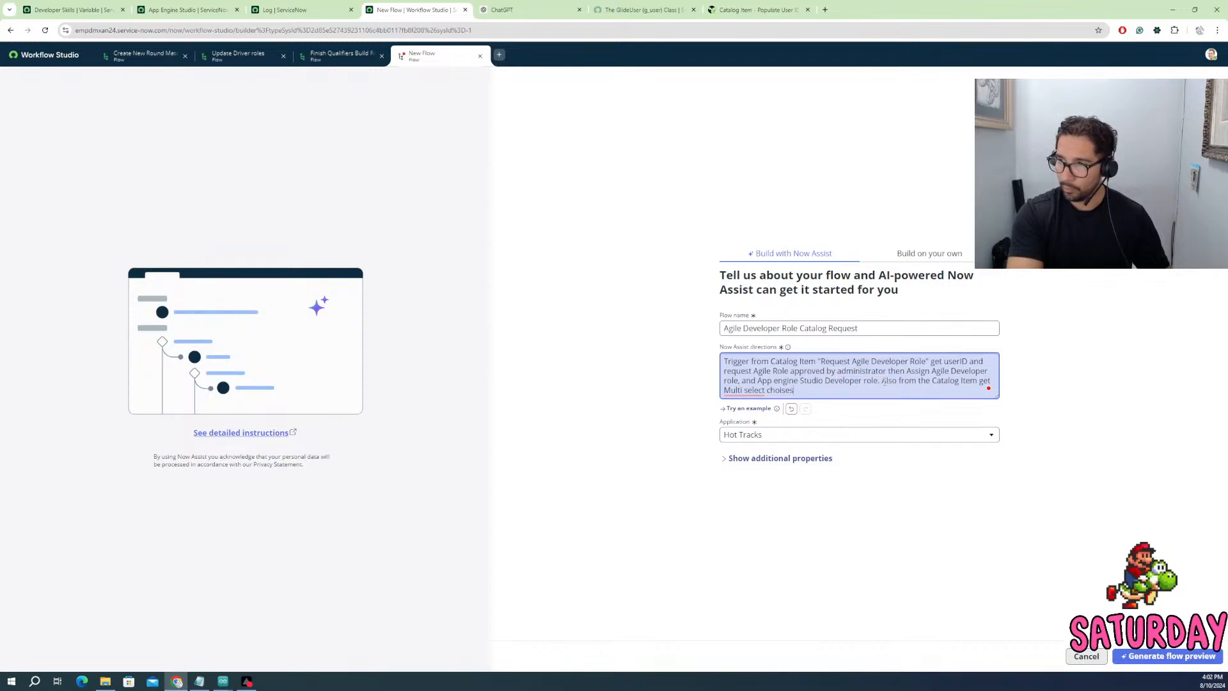
{"action": "type", "text": "es"}
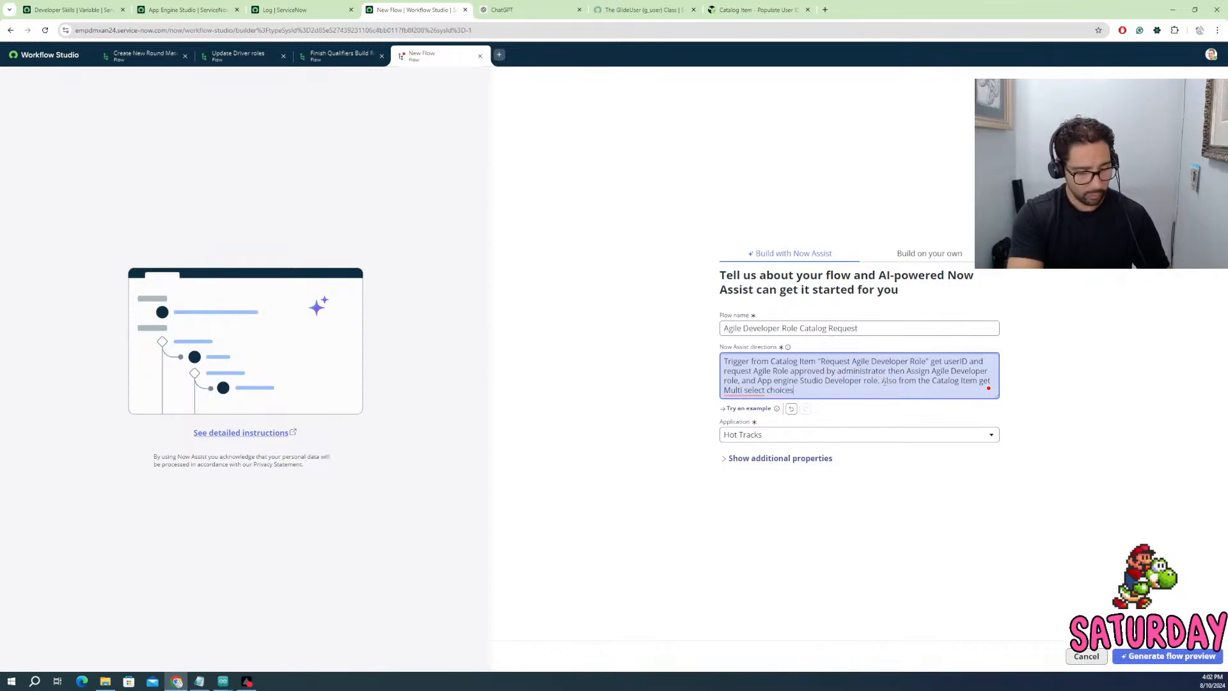
- Extend the last sentence of the directions with "from the Developer skills Variable"
{"action": "type", "text": " from the D"}
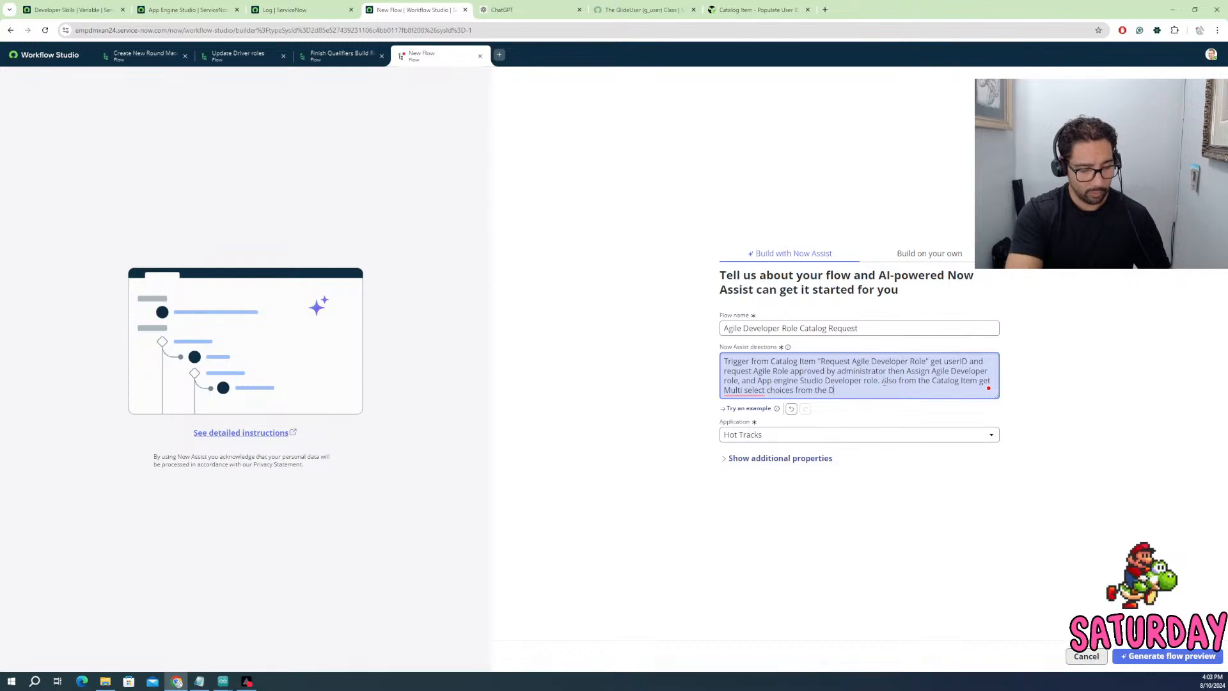
{"action": "type", "text": "eveloper "}
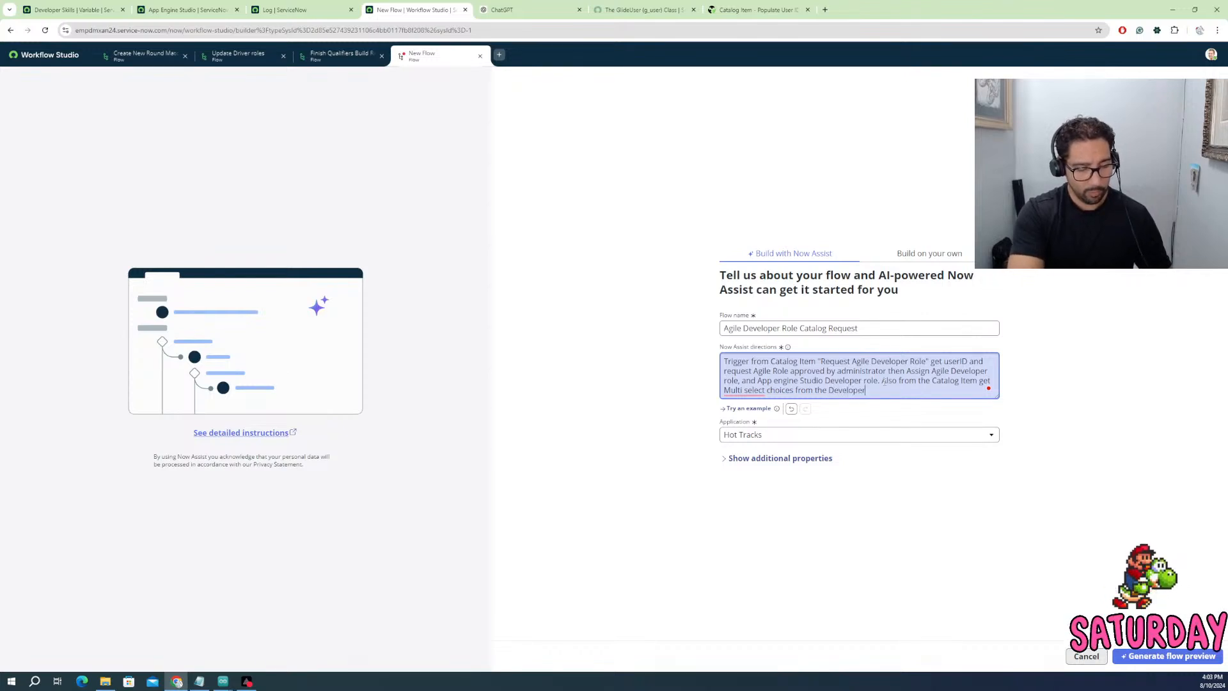
{"action": "type", "text": "Cski"}
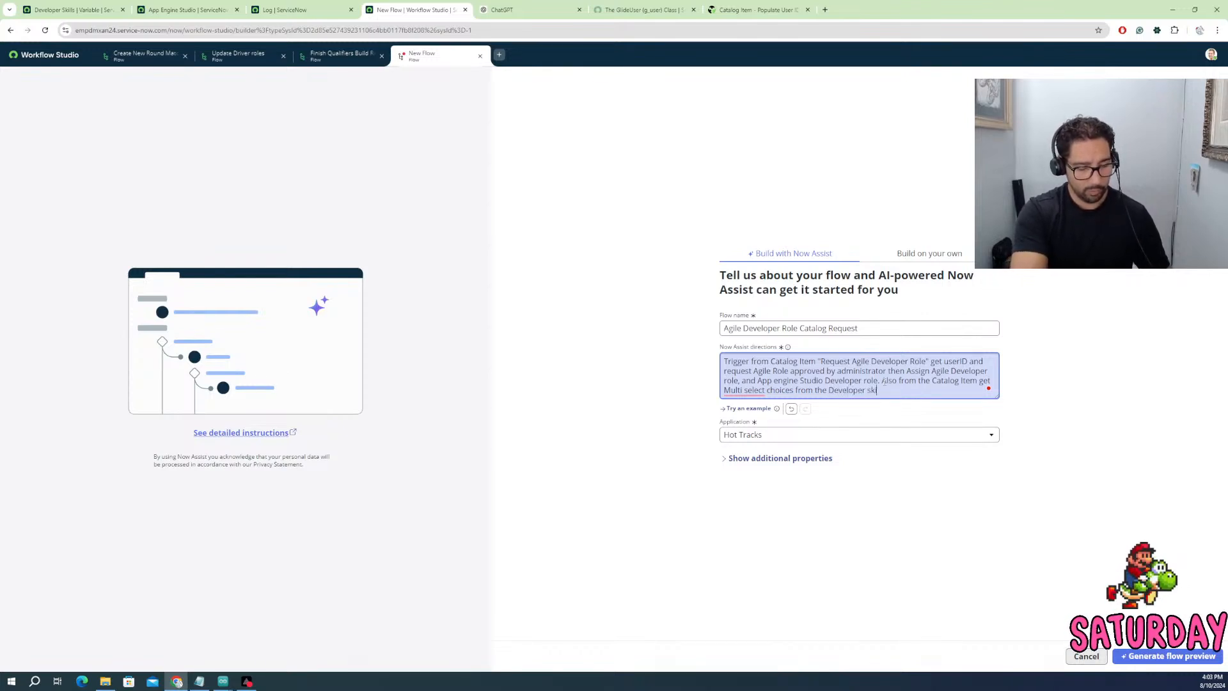
{"action": "type", "text": "ls Var"}
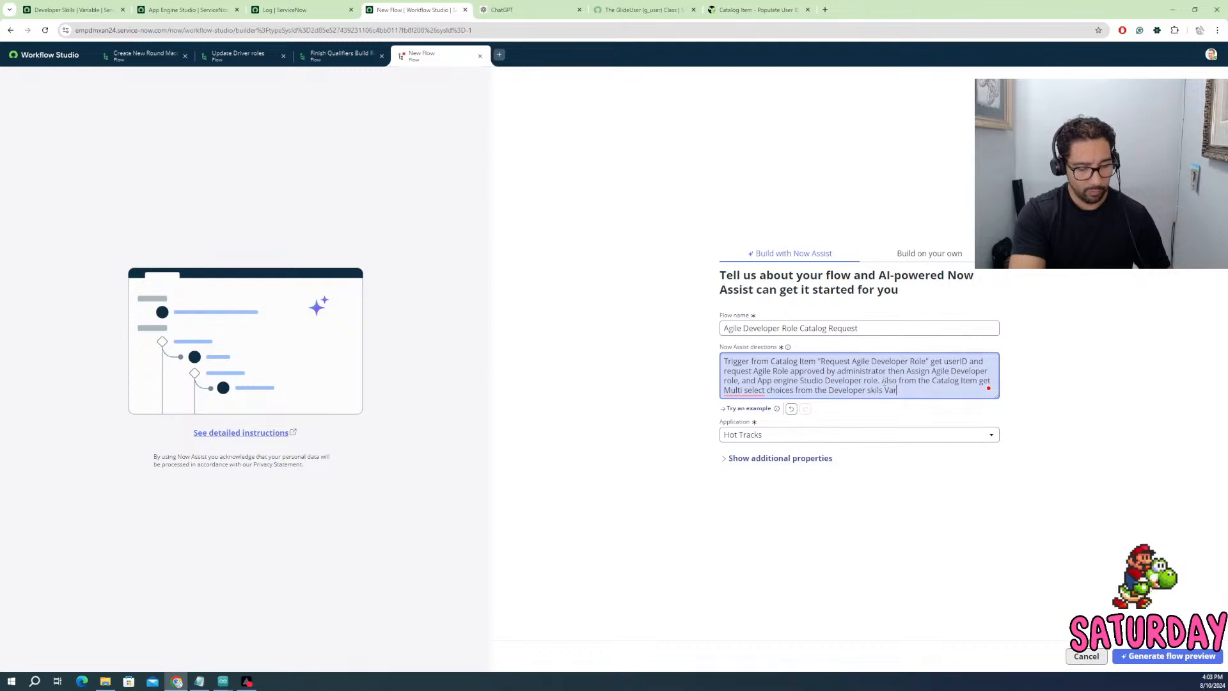
{"action": "type", "text": "iable"}
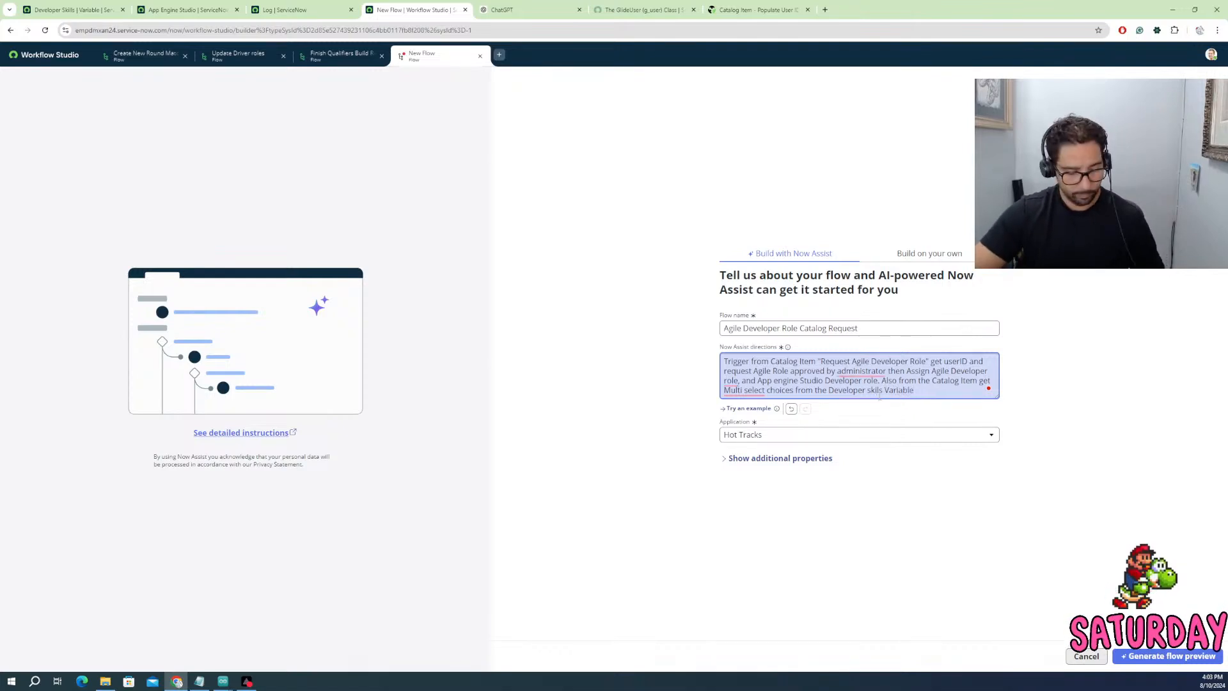
{"action": "left_click", "coordinate": [880, 396]}
{"action": "type", "text": "l"}
{"action": "left_click", "coordinate": [928, 394]}
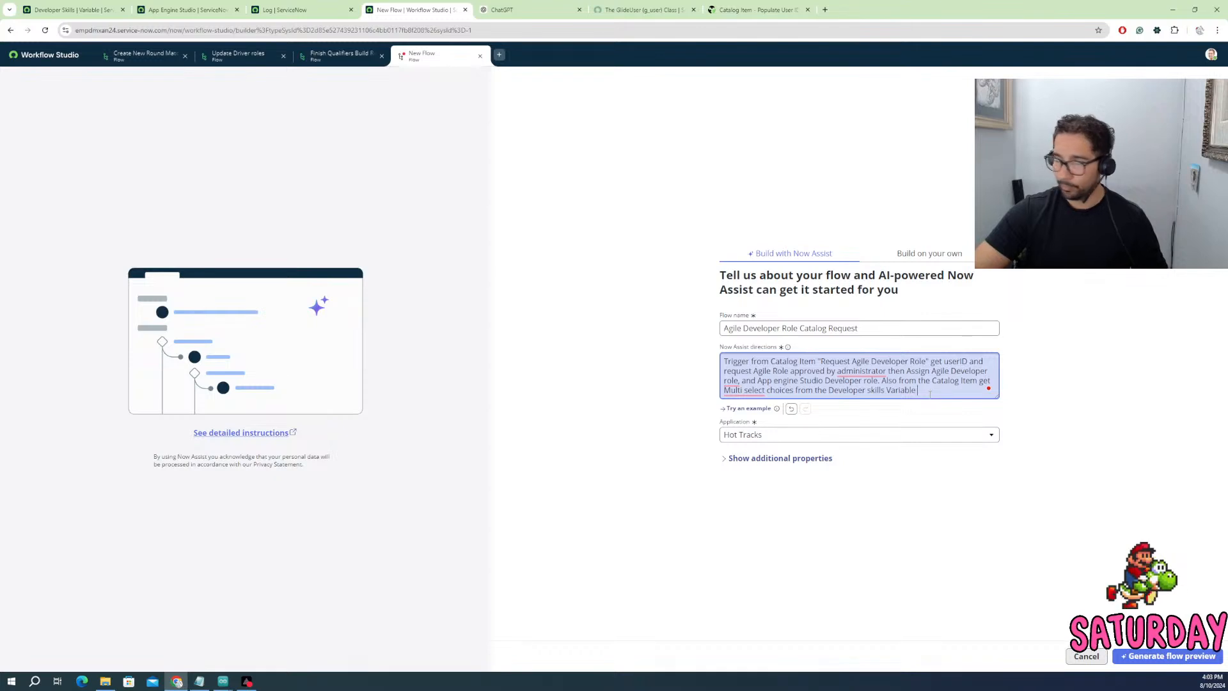
{"action": "type", "text": "and sav it to"}
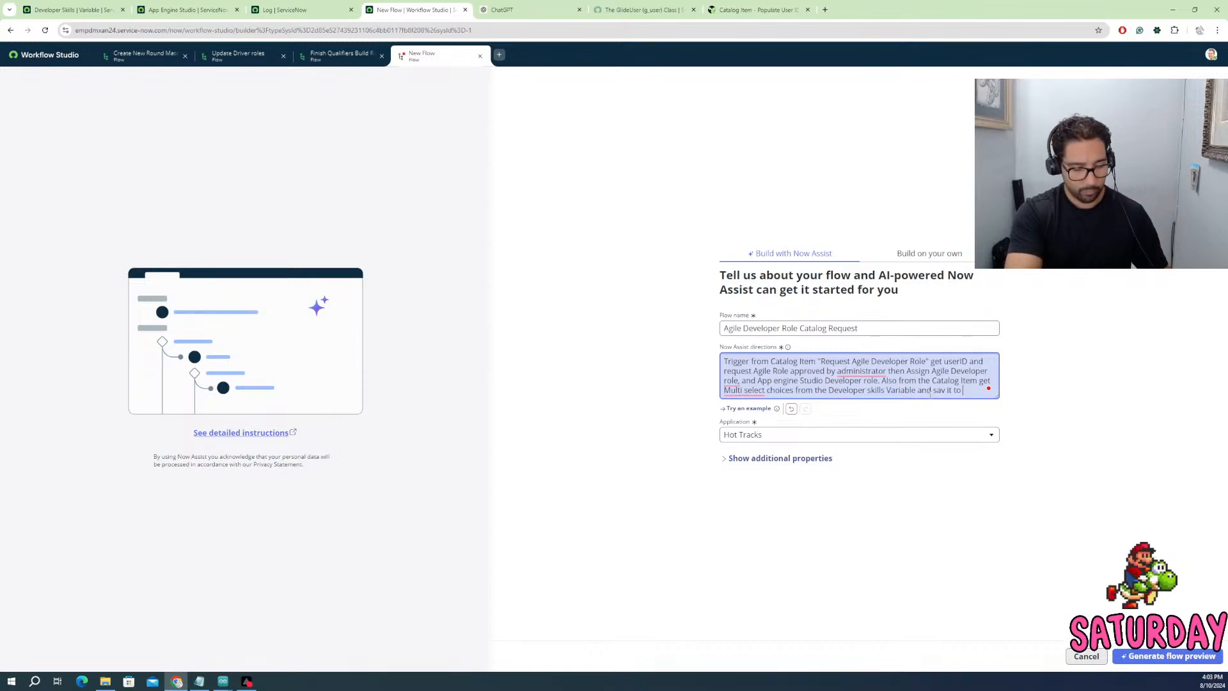
{"action": "key", "text": "BackSpace"}
{"action": "key", "text": "BackSpace"}
{"action": "key", "text": "BackSpace"}
{"action": "key", "text": "BackSpace"}
{"action": "key", "text": "BackSpace"}
{"action": "key", "text": "BackSpace"}
{"action": "key", "text": "BackSpace"}
{"action": "key", "text": "BackSpace"}
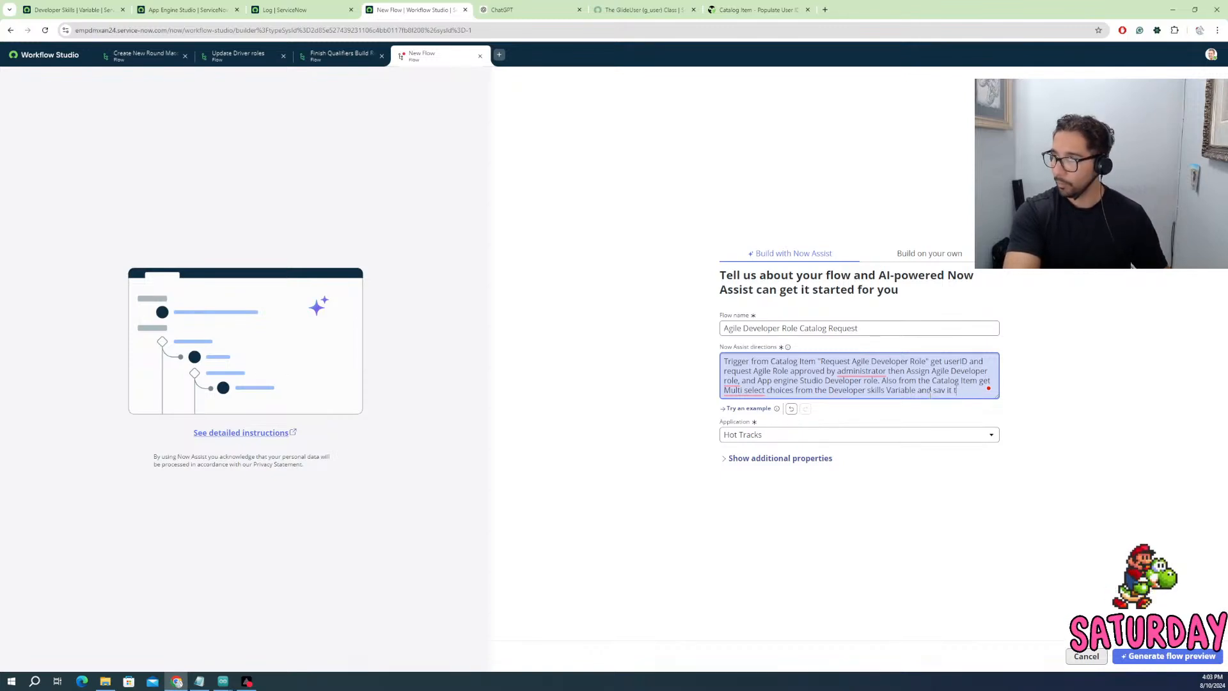
{"action": "key", "text": "BackSpace"}
{"action": "key", "text": "BackSpace"}
{"action": "key", "text": "BackSpace"}
{"action": "key", "text": "BackSpace"}
{"action": "key", "text": "BackSpace"}
{"action": "key", "text": "BackSpace"}
{"action": "key", "text": "BackSpace"}
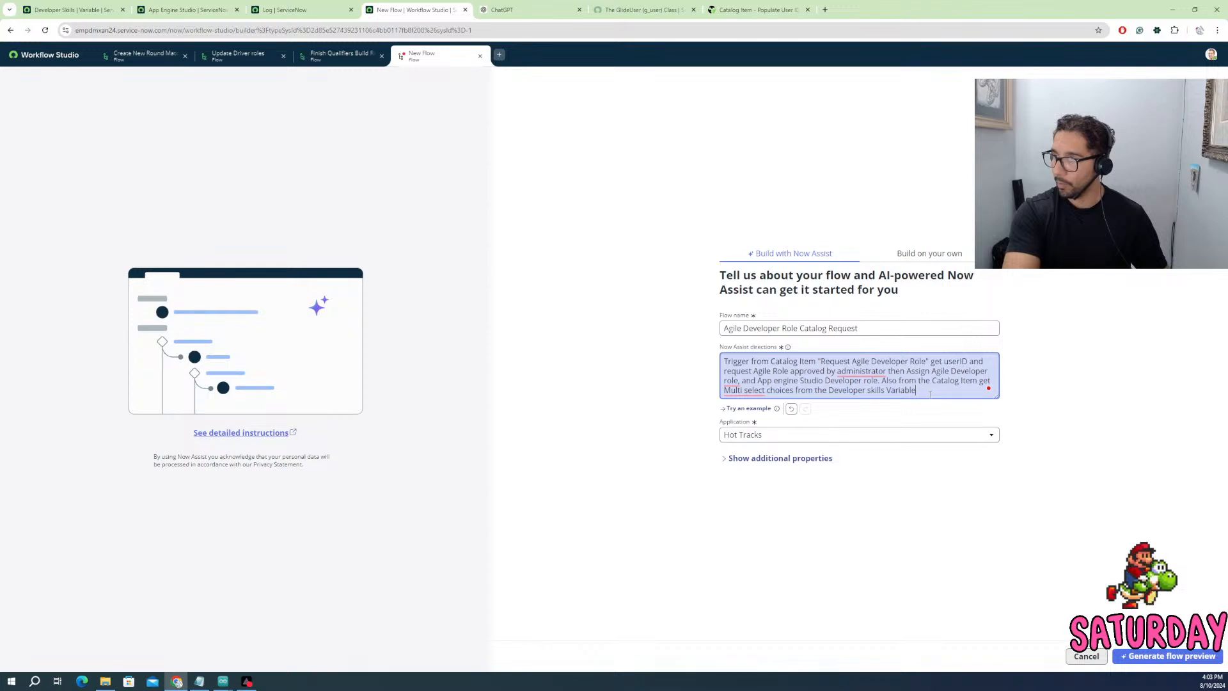
- End the Now Assist directions with a period and hyphenate "Multi select" as "Multi-select"
{"action": "type", "text": "."}
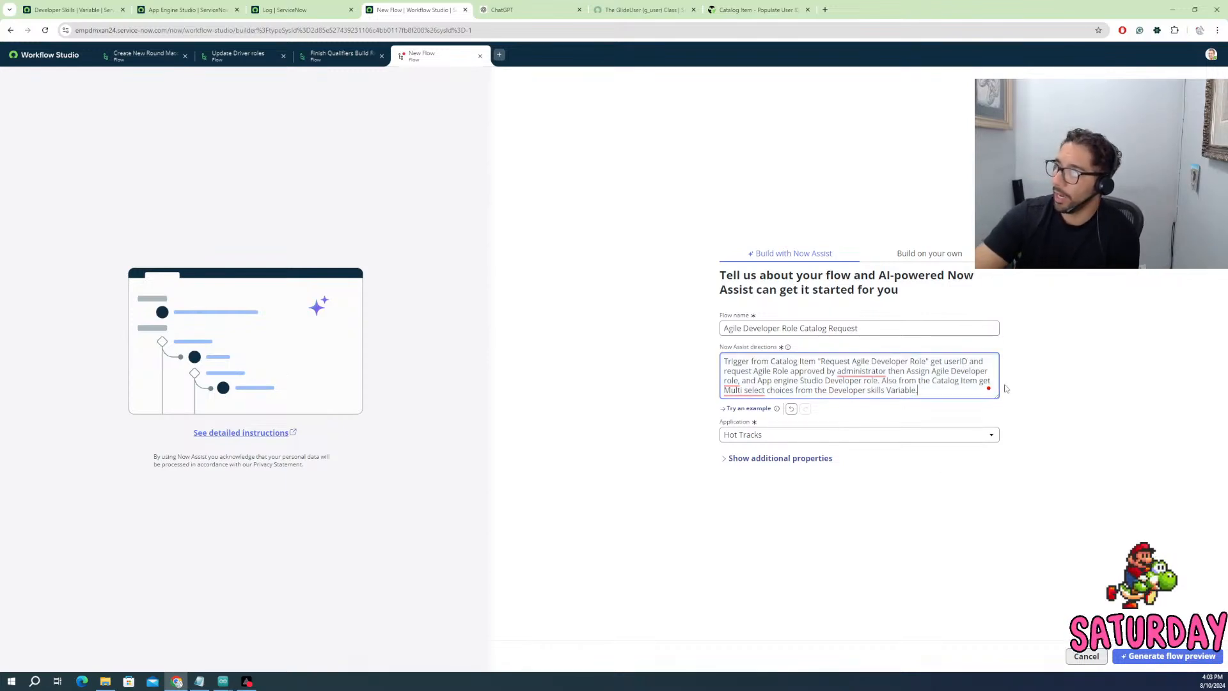
{"action": "right_click", "coordinate": [735, 393]}
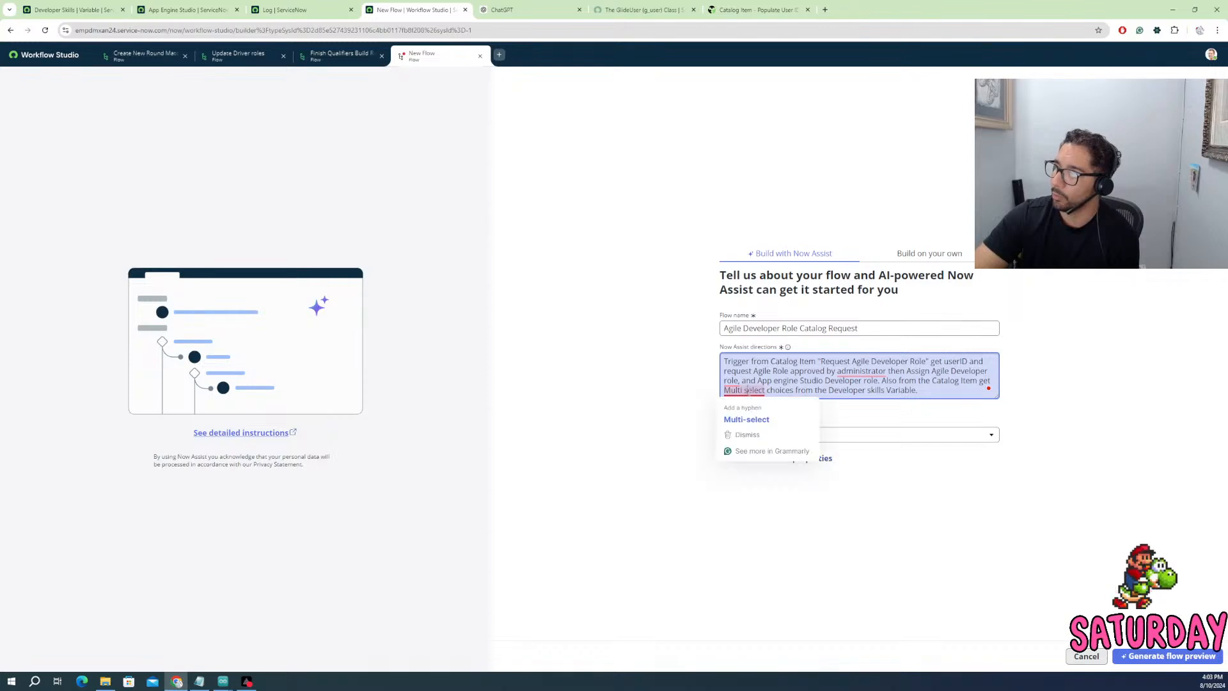
{"action": "left_click", "coordinate": [759, 419]}
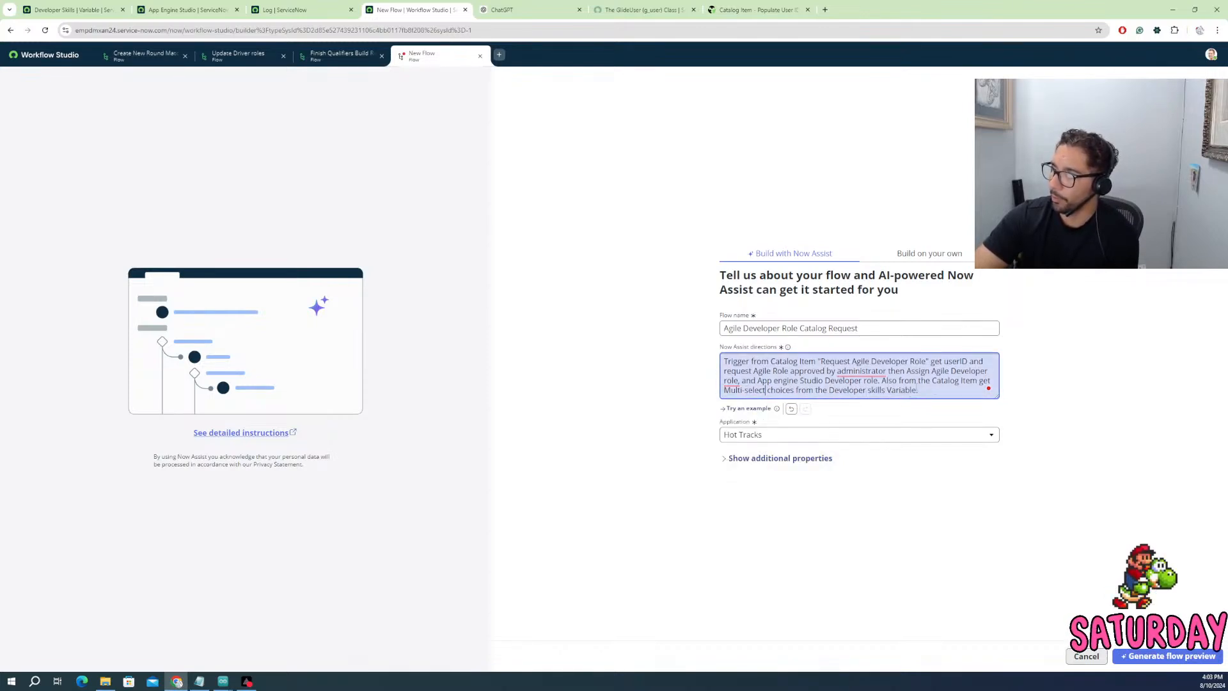
- Reveal the additional flow properties, generate the flow from the Now Assist directions and dismiss the generated-flow notice
{"action": "left_click", "coordinate": [728, 460]}
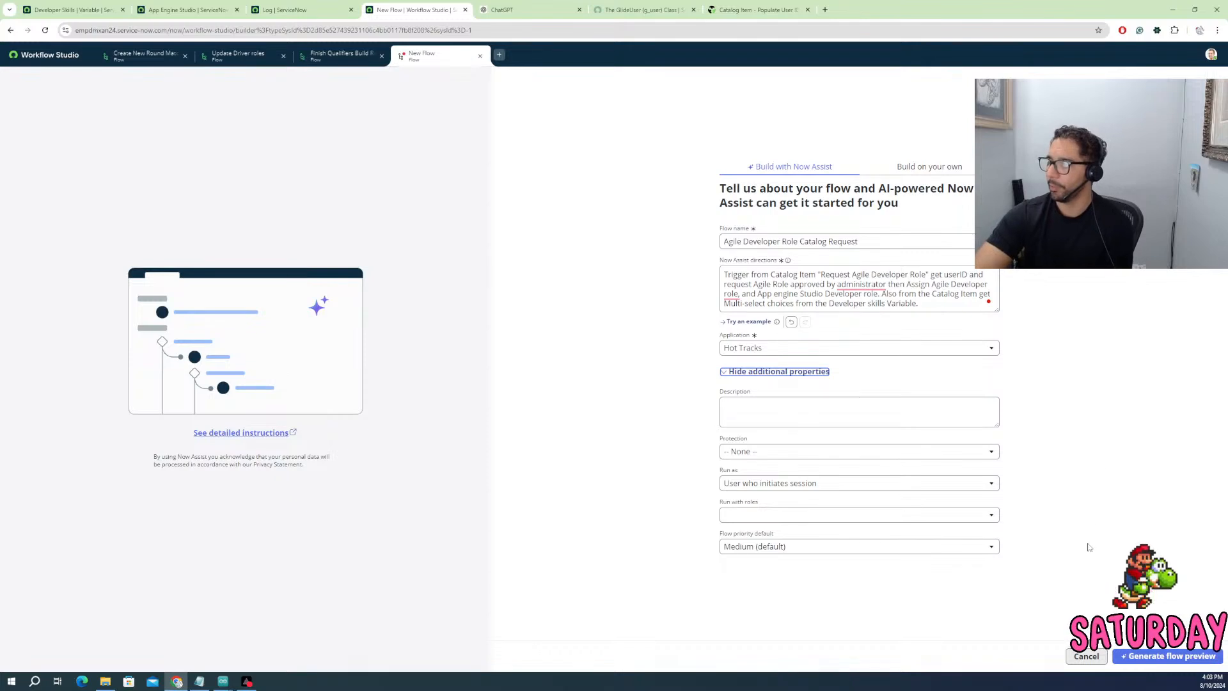
{"action": "left_click", "coordinate": [1164, 656]}
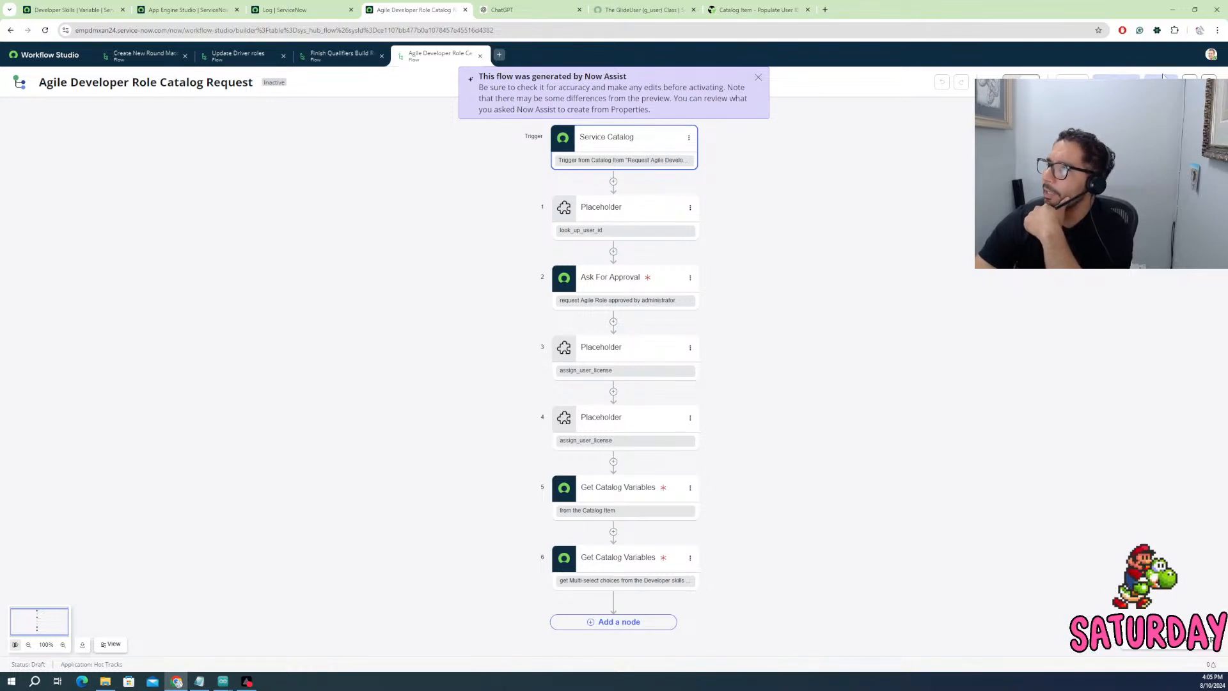
{"action": "left_click", "coordinate": [758, 77]}
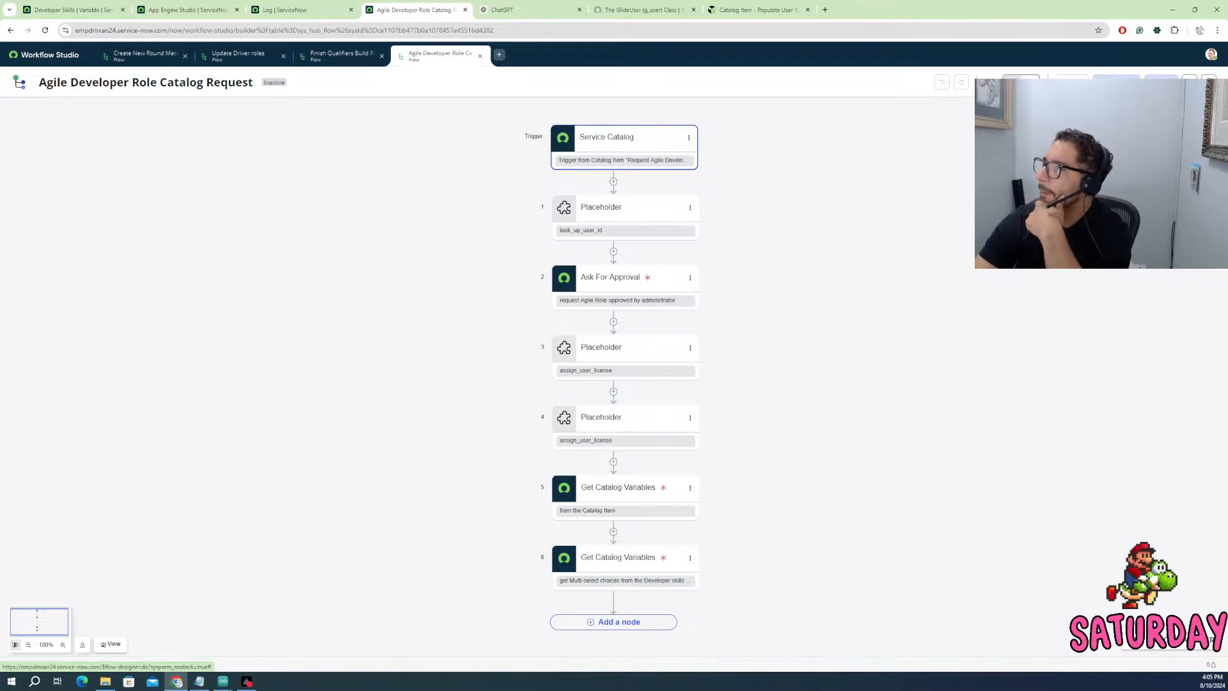
- Open the Service Catalog trigger's properties and switch the flow from the diagram to the list view
{"action": "left_click", "coordinate": [1065, 518]}
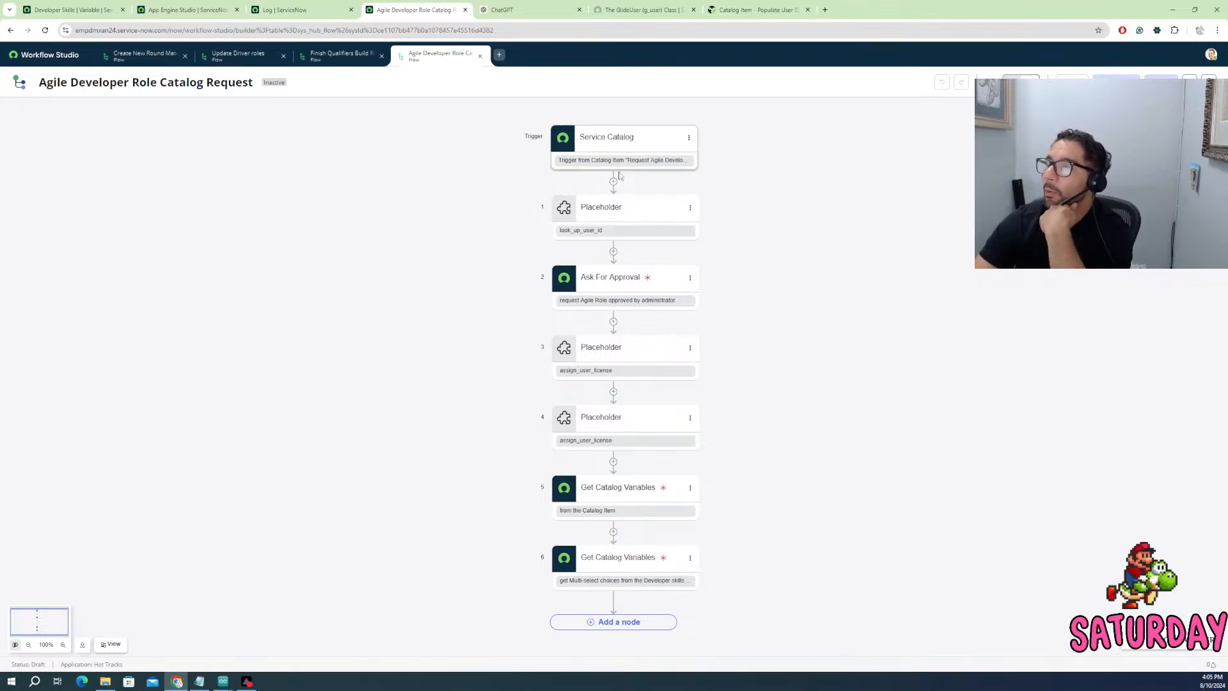
{"action": "left_click", "coordinate": [633, 141]}
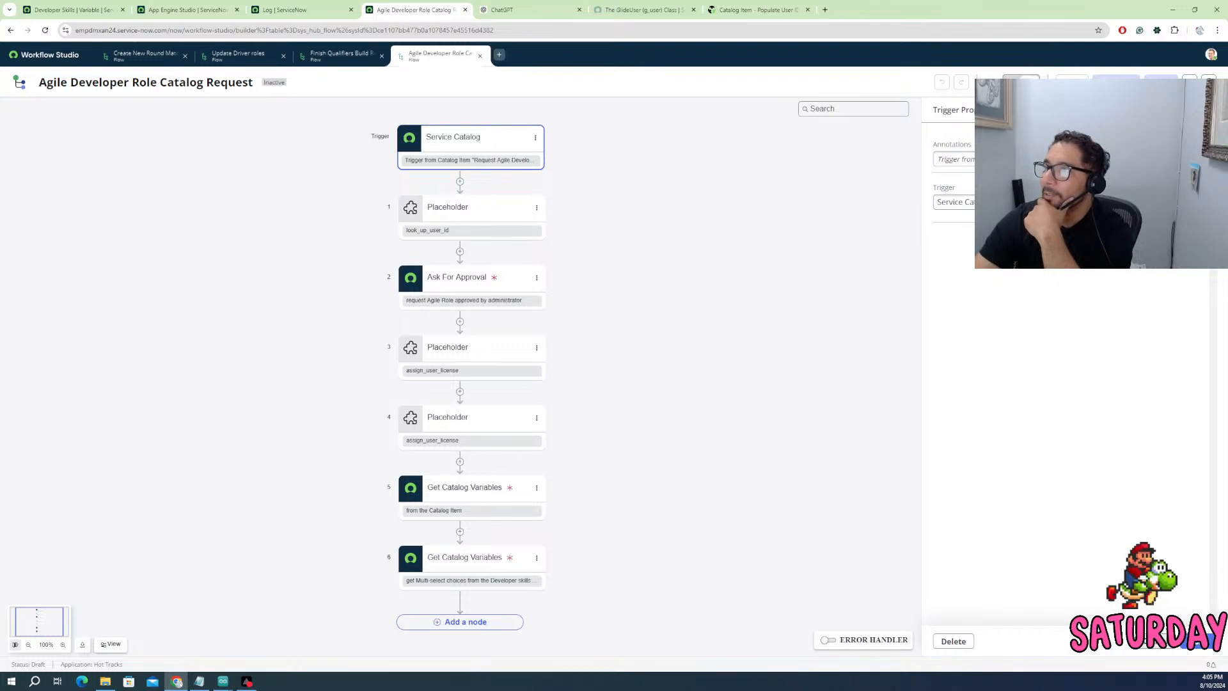
{"action": "left_click", "coordinate": [1021, 82]}
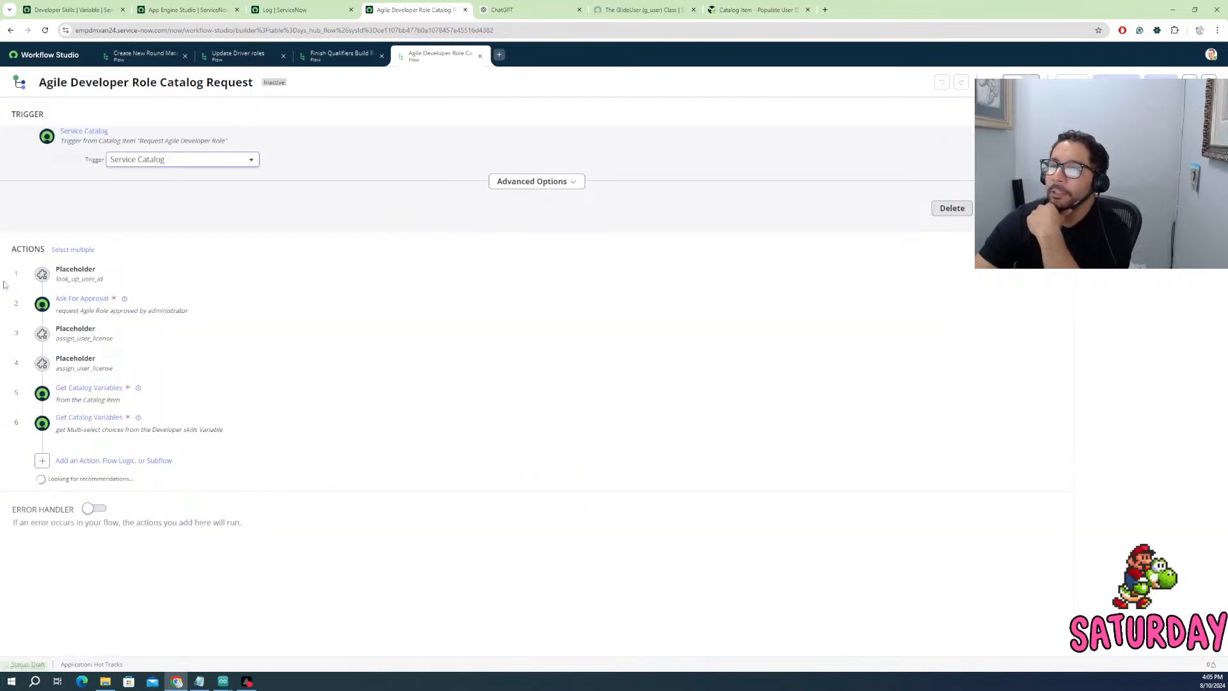
- Examine the Service Catalog trigger's annotation, available trigger types and advanced "Where to run the flow" setting
{"action": "left_click", "coordinate": [123, 139]}
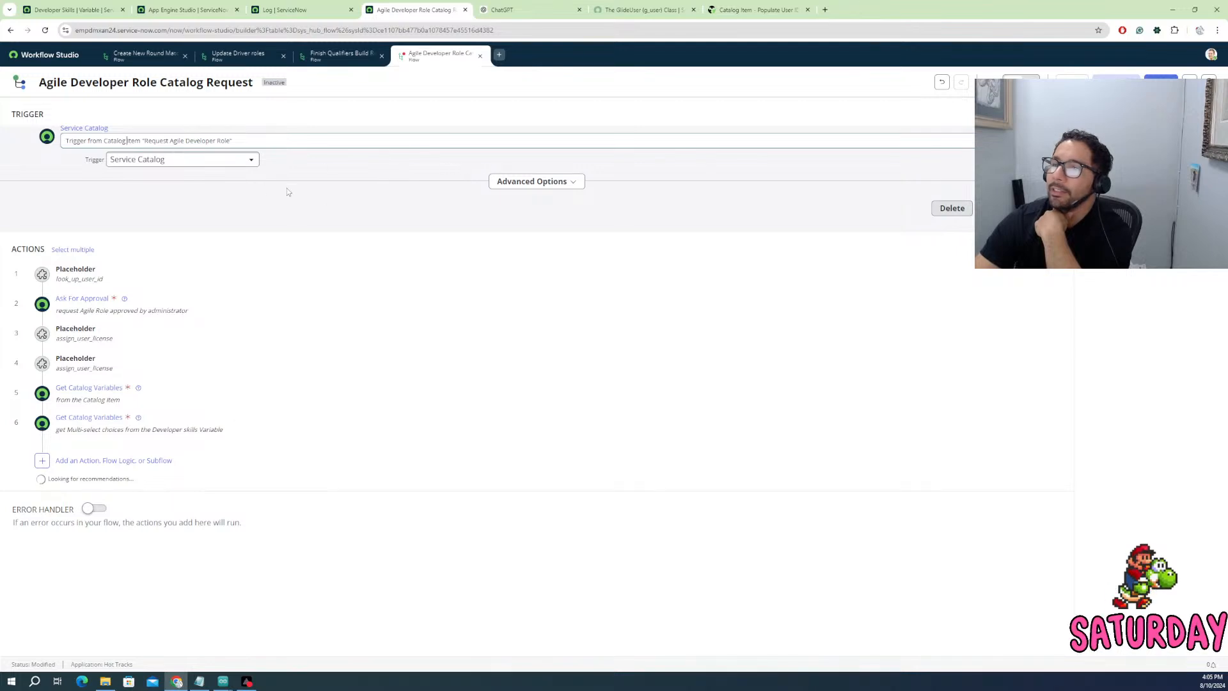
{"action": "left_click", "coordinate": [281, 163]}
{"action": "left_click", "coordinate": [202, 161]}
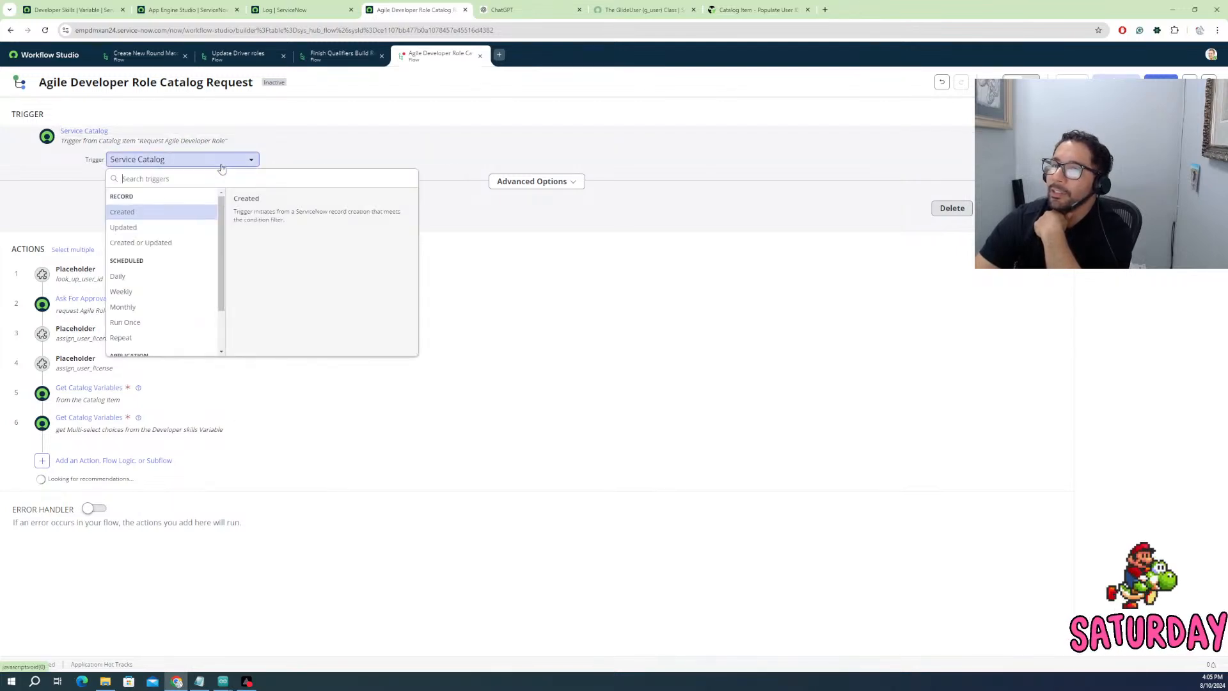
{"action": "left_click", "coordinate": [313, 158]}
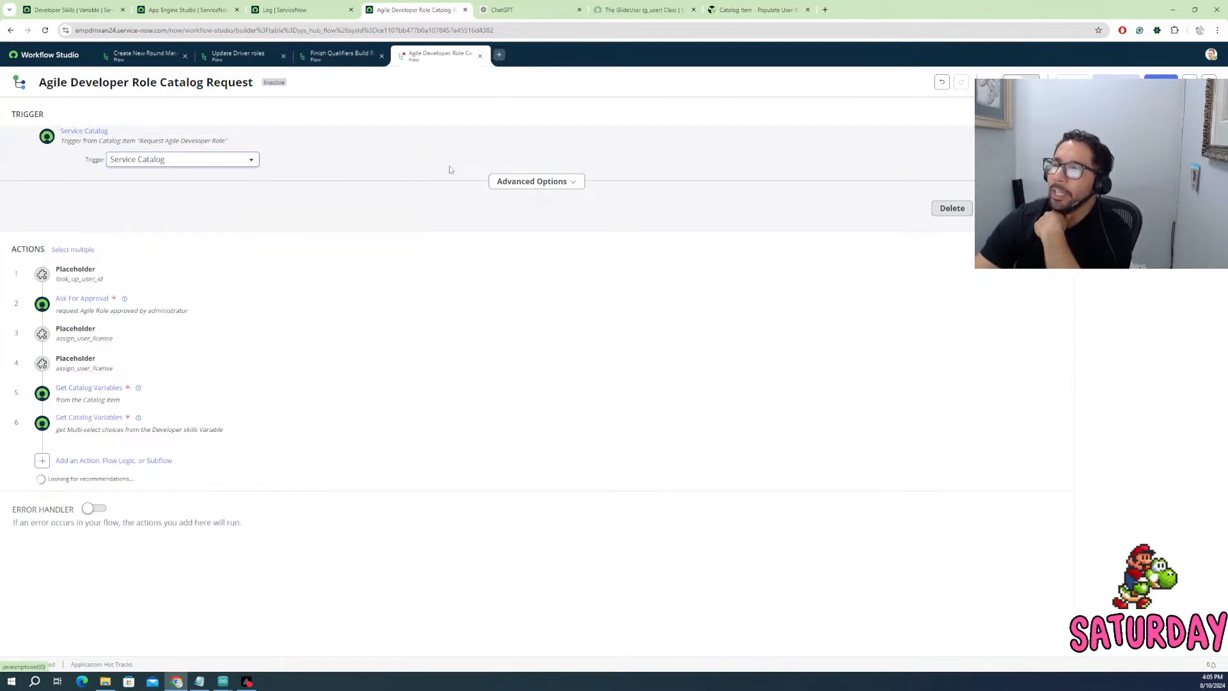
{"action": "left_click", "coordinate": [520, 190]}
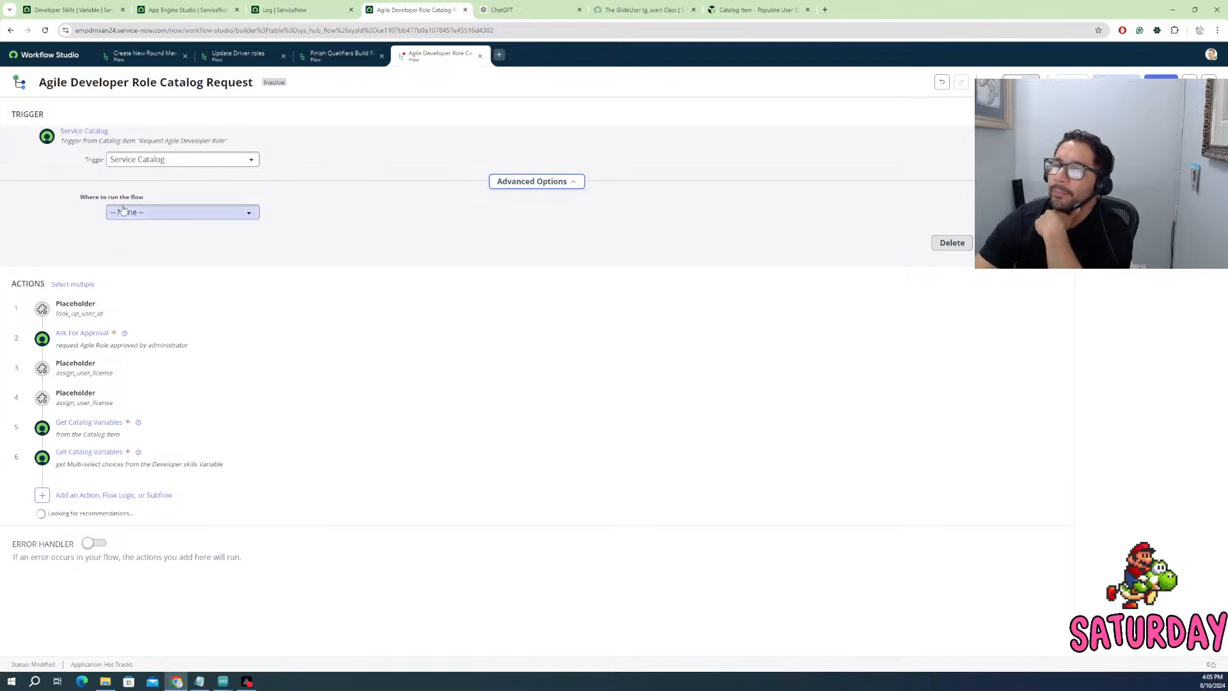
{"action": "left_click", "coordinate": [217, 214]}
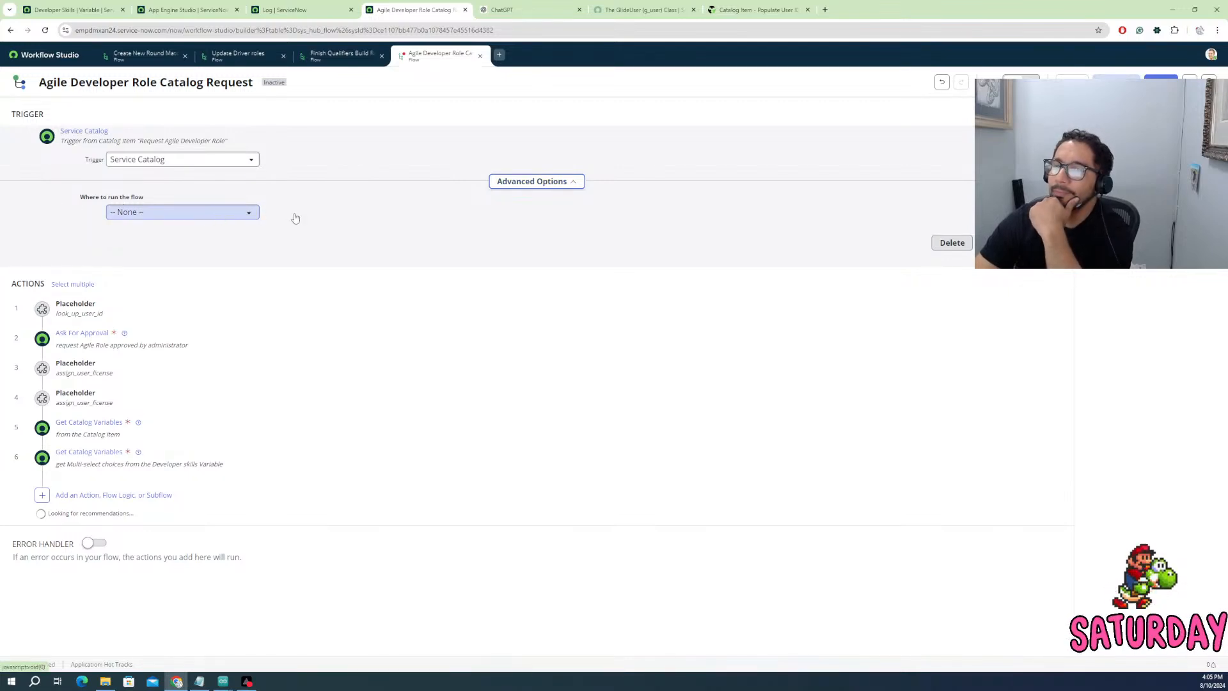
{"action": "left_click", "coordinate": [300, 249]}
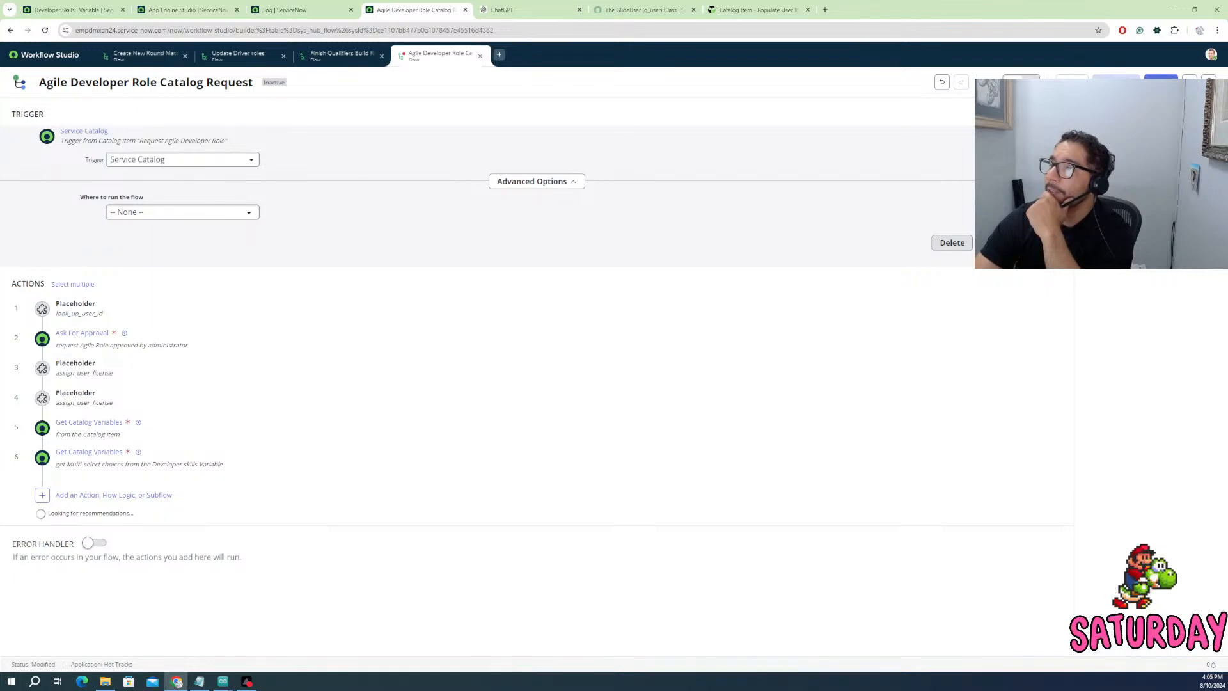
{"action": "left_click", "coordinate": [194, 288]}
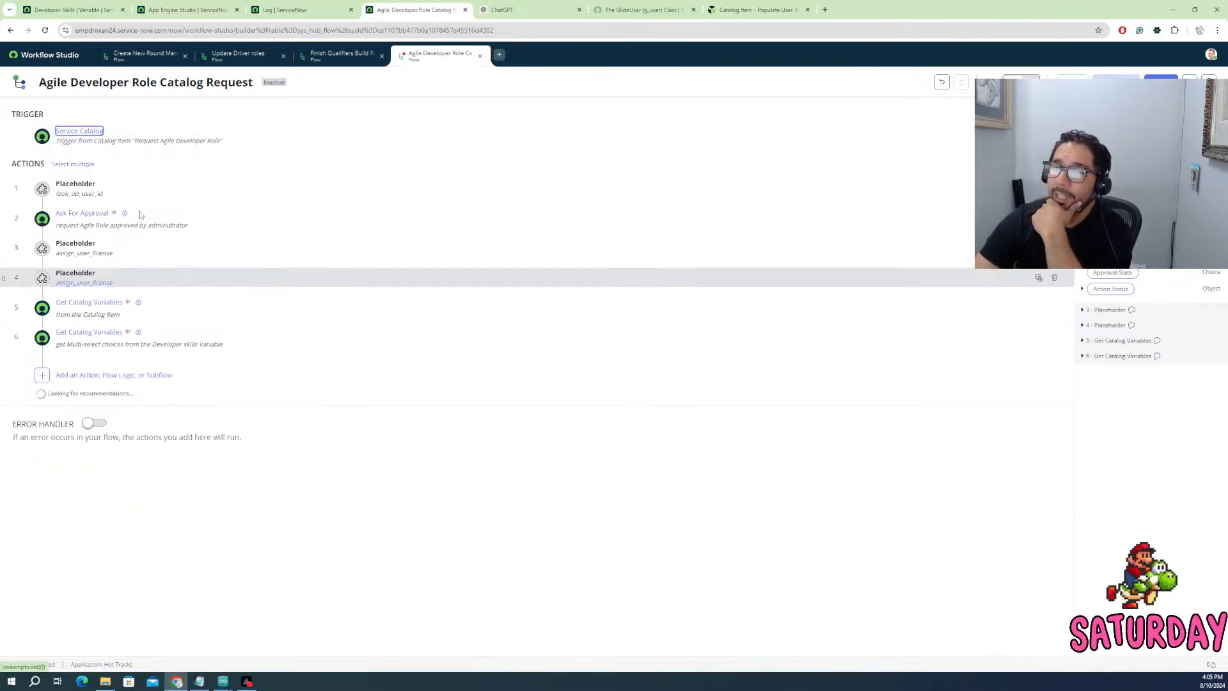
- Inspect the look_up_user_id placeholder and the Get Catalog Variables action annotated "from the Catalog Item"
{"action": "left_click", "coordinate": [77, 185]}
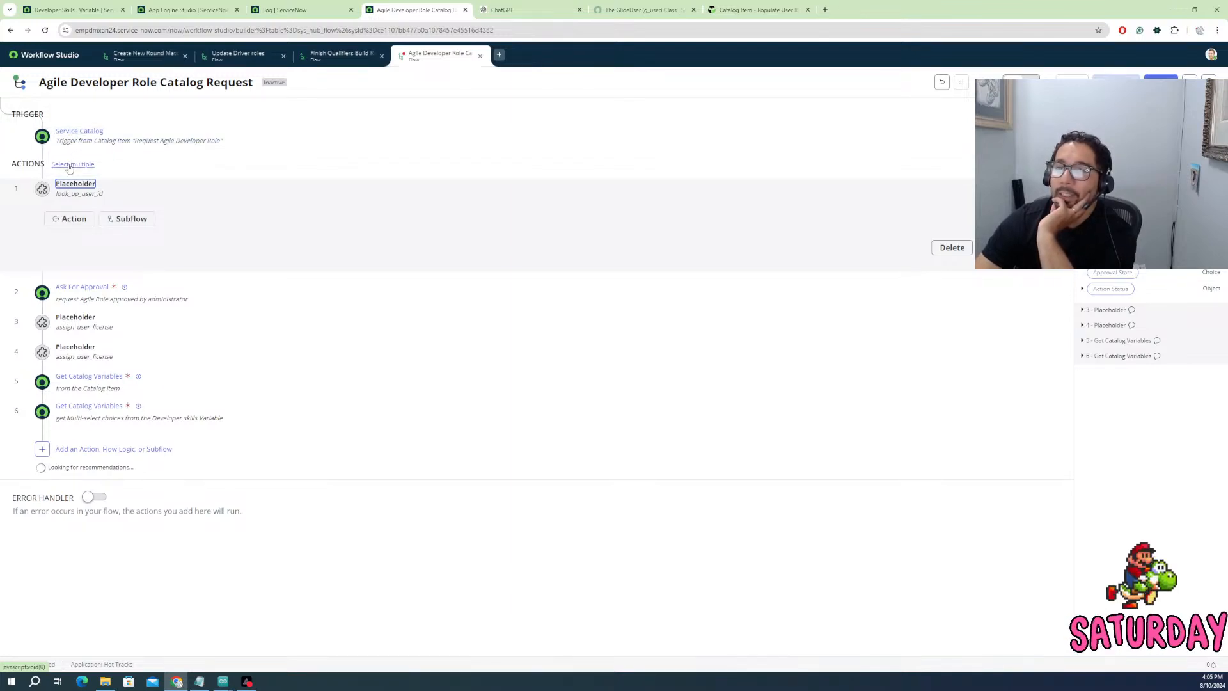
{"action": "left_click", "coordinate": [80, 389]}
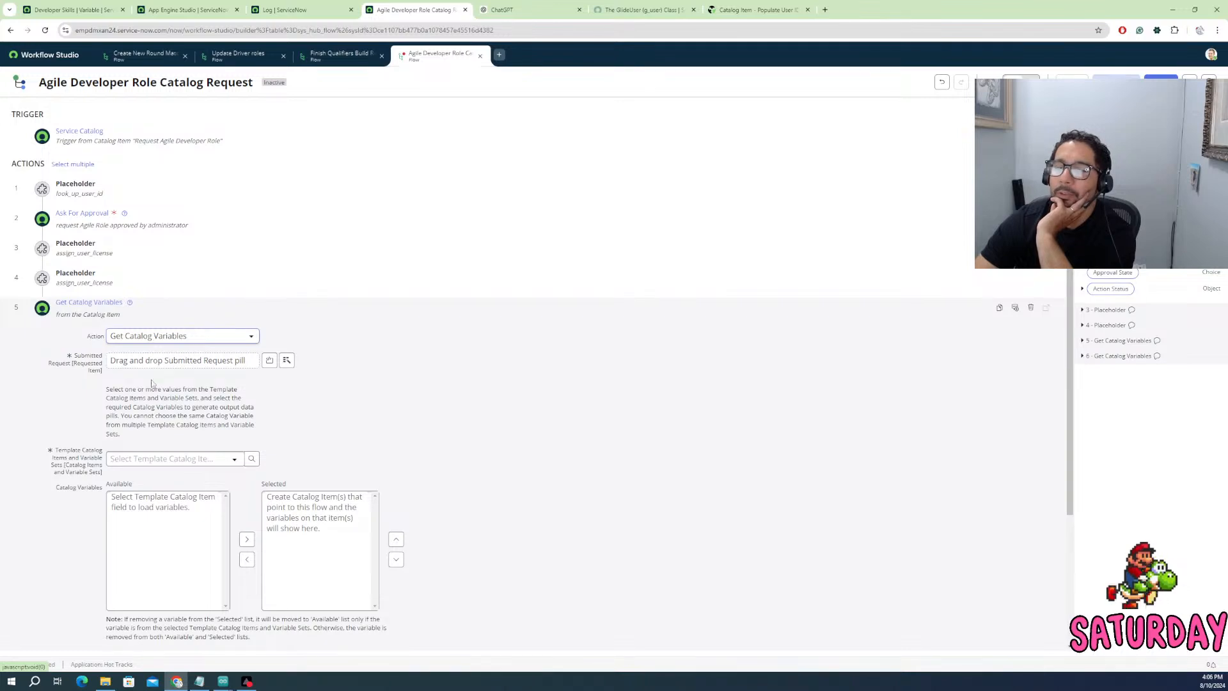
{"action": "left_click", "coordinate": [9, 314]}
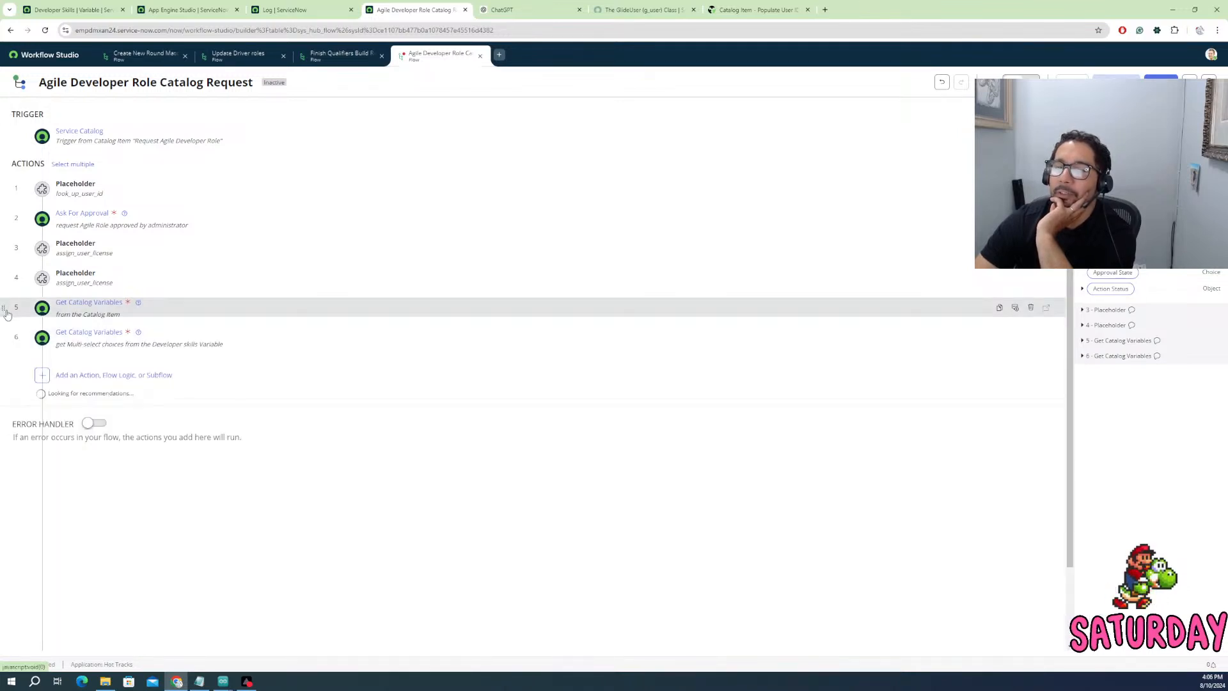
- Reorder the actions: place the look_up_user_id placeholder below Ask For Approval and the "from the Catalog Item" Get Catalog Variables action first
{"action": "mouse_move", "coordinate": [9, 312]}
{"action": "left_mouse_down"}
{"action": "mouse_move", "coordinate": [25, 201]}
{"action": "mouse_move", "coordinate": [8, 317]}
{"action": "left_mouse_up"}
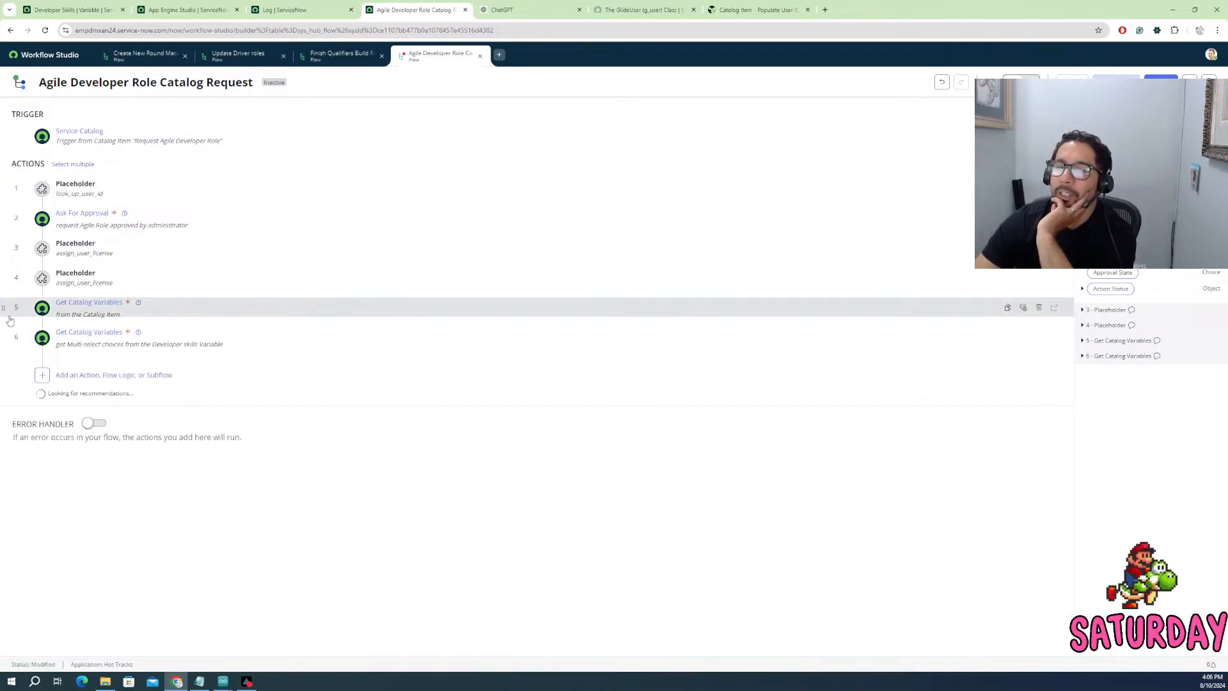
{"action": "left_click", "coordinate": [6, 311]}
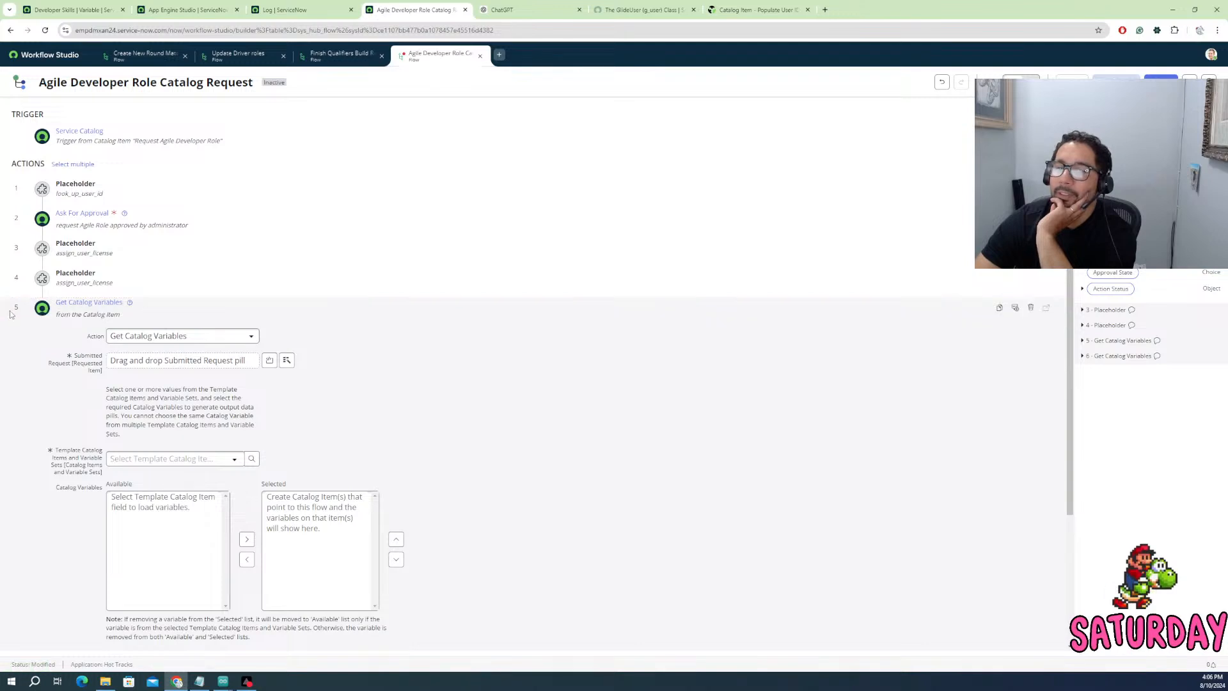
{"action": "left_click", "coordinate": [6, 310]}
{"action": "left_click_drag", "start_coordinate": [5, 308], "coordinate": [67, 208]}
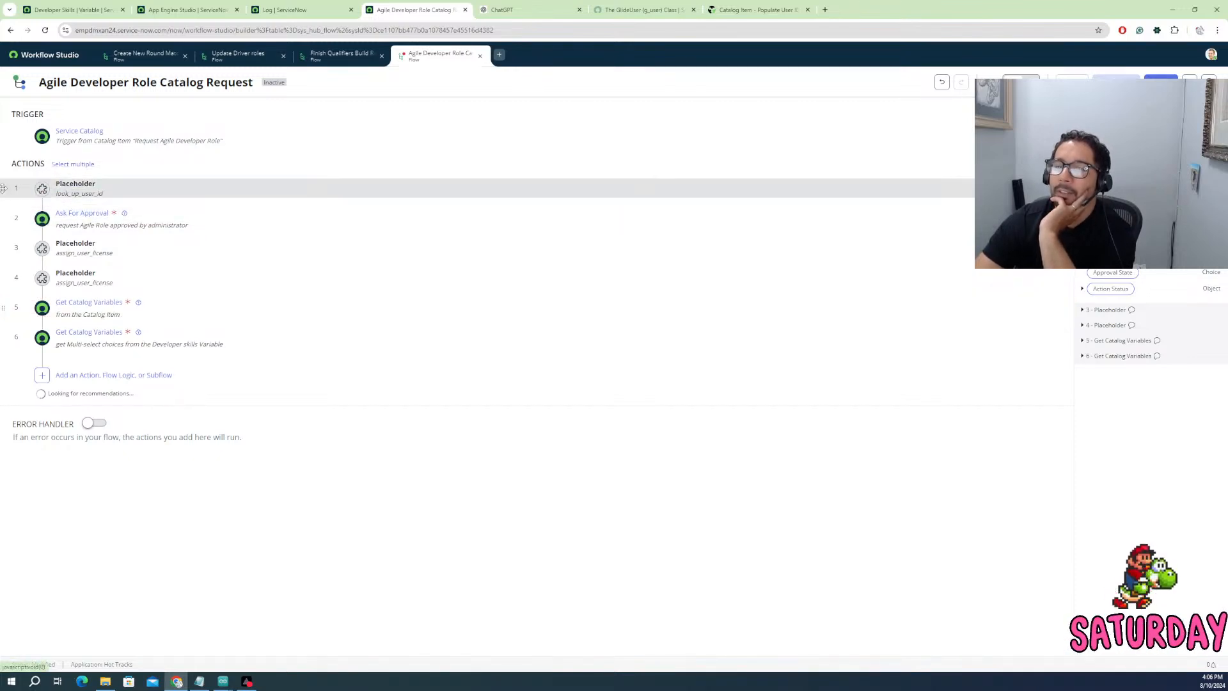
{"action": "left_click_drag", "start_coordinate": [3, 189], "coordinate": [25, 232]}
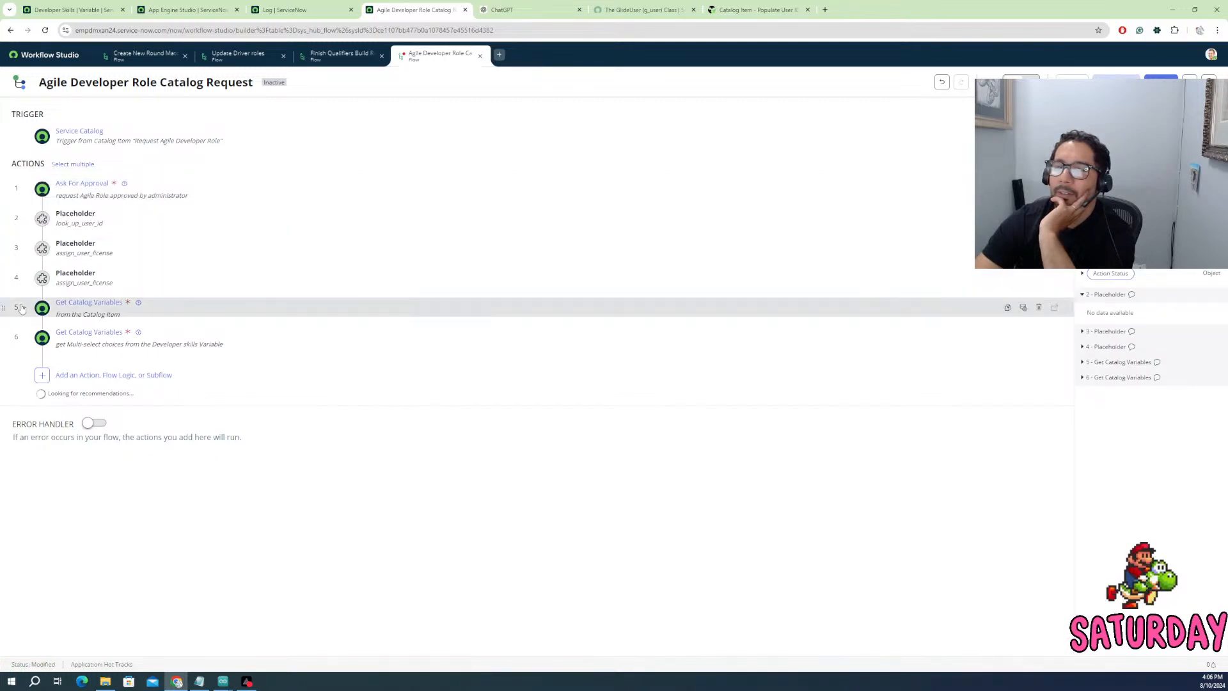
{"action": "left_click_drag", "start_coordinate": [3, 307], "coordinate": [23, 177]}
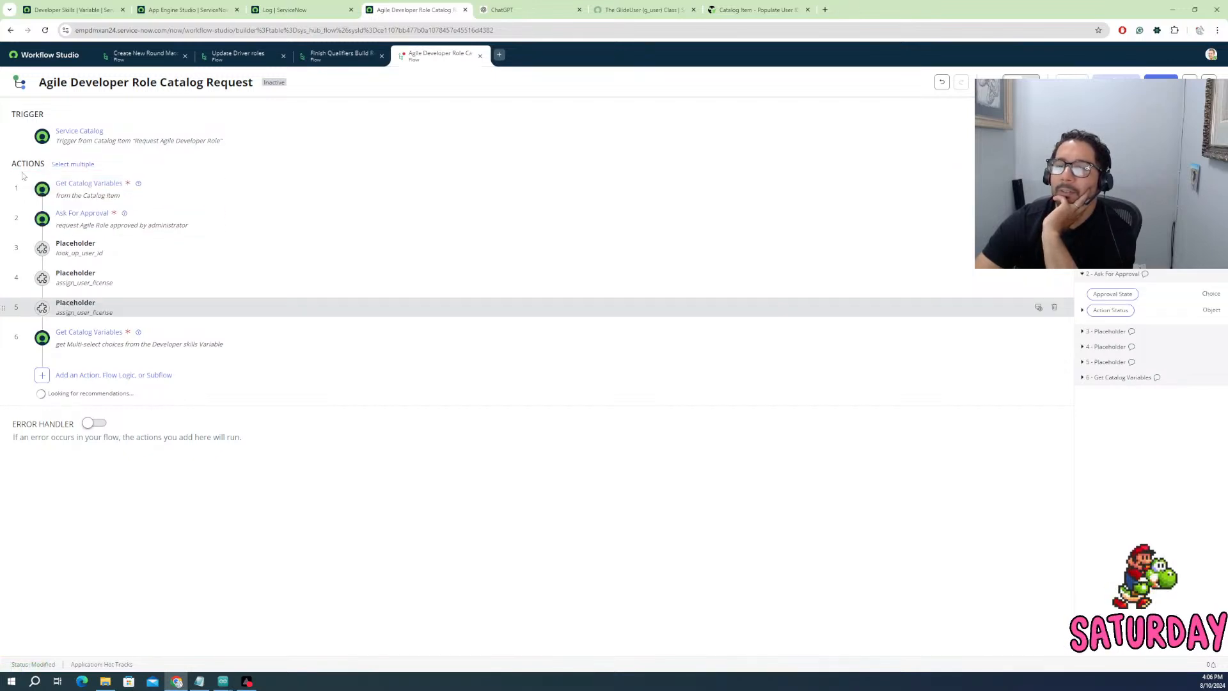
- Set the first Get Catalog Variables action's Submitted Request to the Service Catalog trigger's requested item record
{"action": "left_click", "coordinate": [75, 184]}
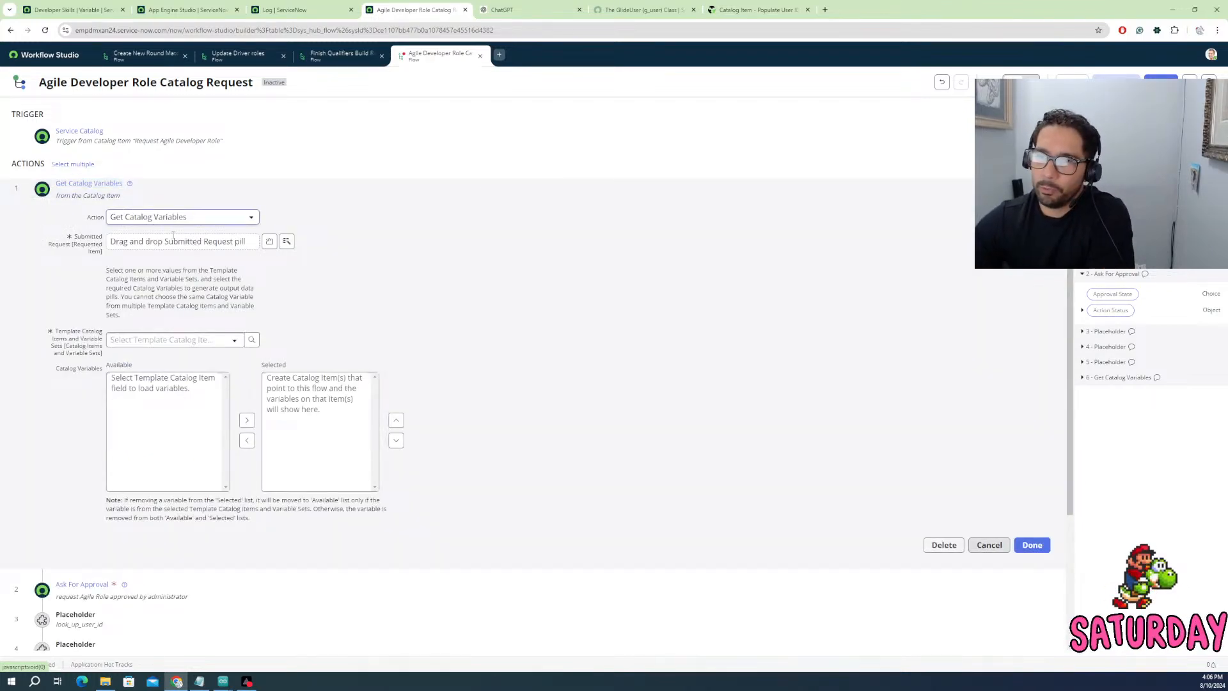
{"action": "left_click", "coordinate": [160, 246]}
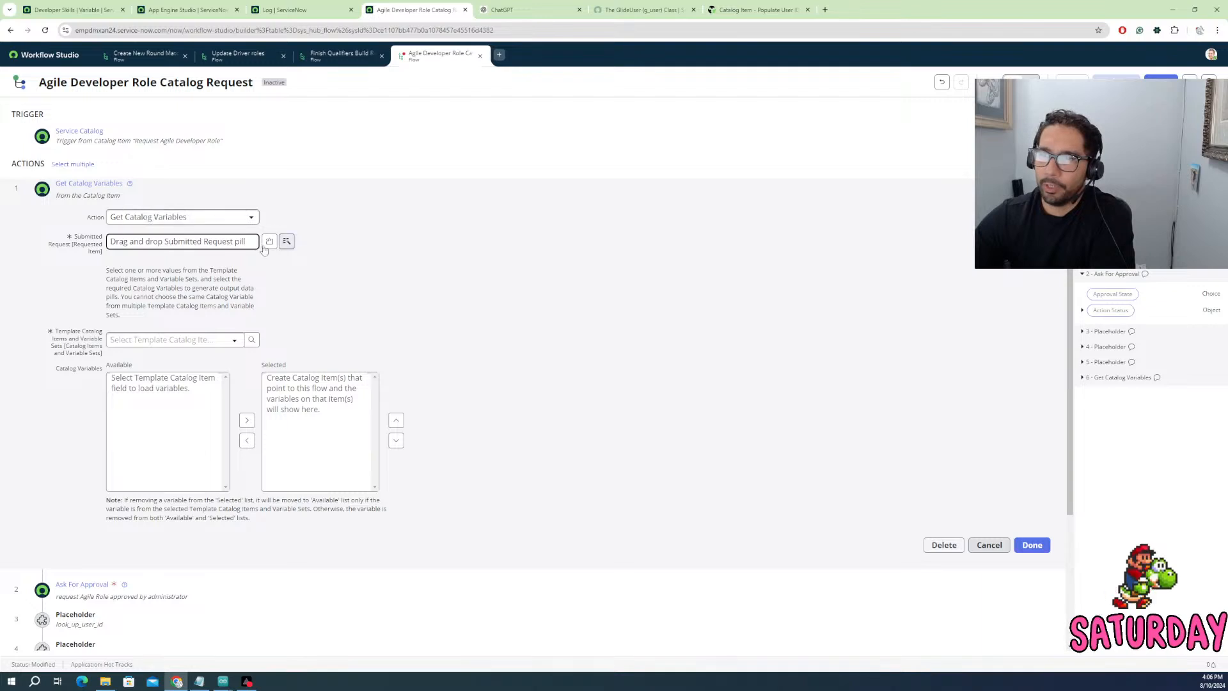
{"action": "left_click", "coordinate": [285, 242]}
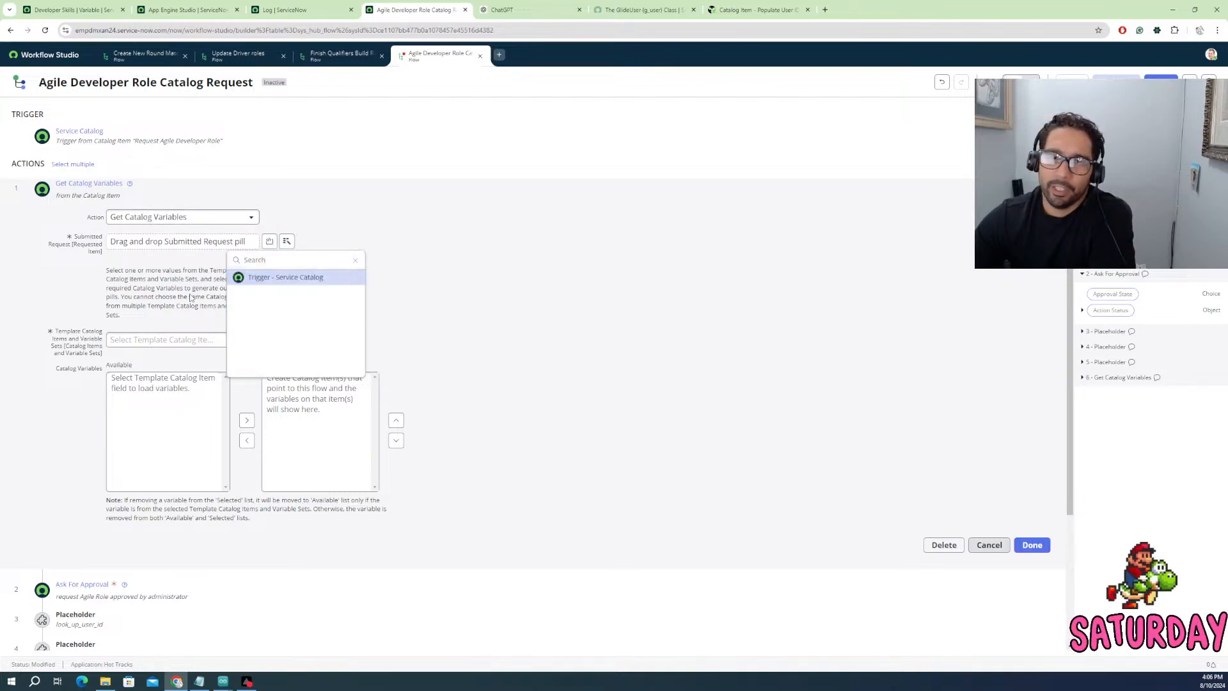
{"action": "left_click", "coordinate": [278, 279]}
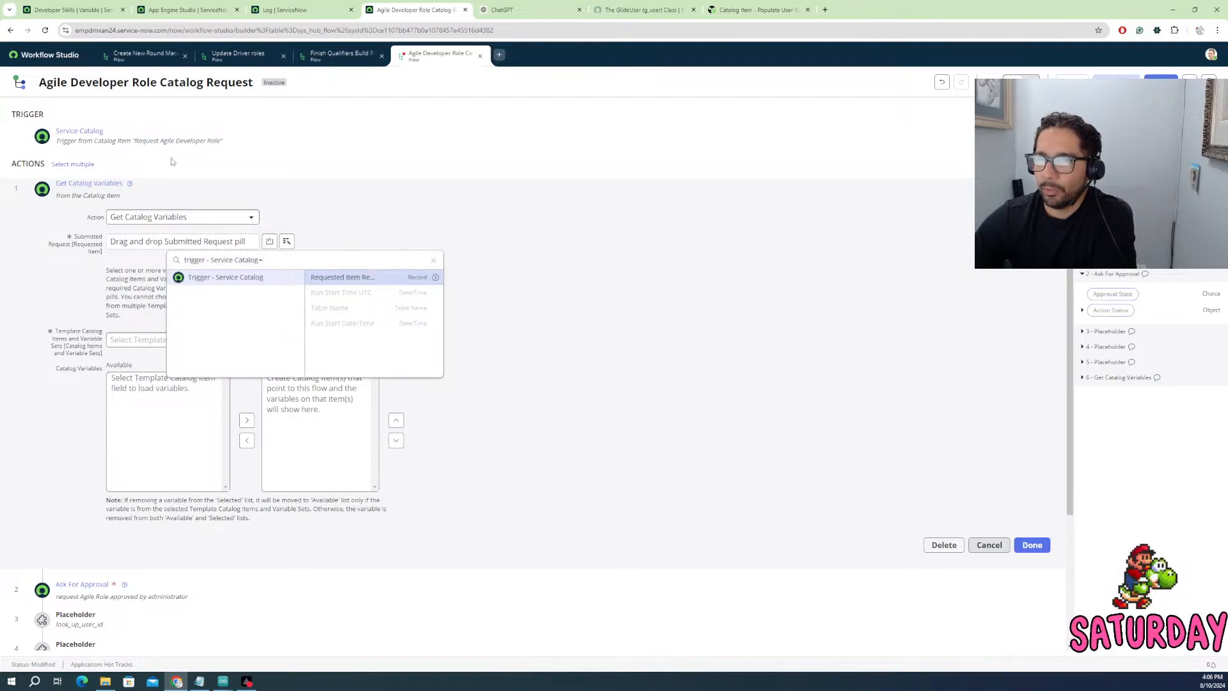
{"action": "left_click", "coordinate": [353, 277]}
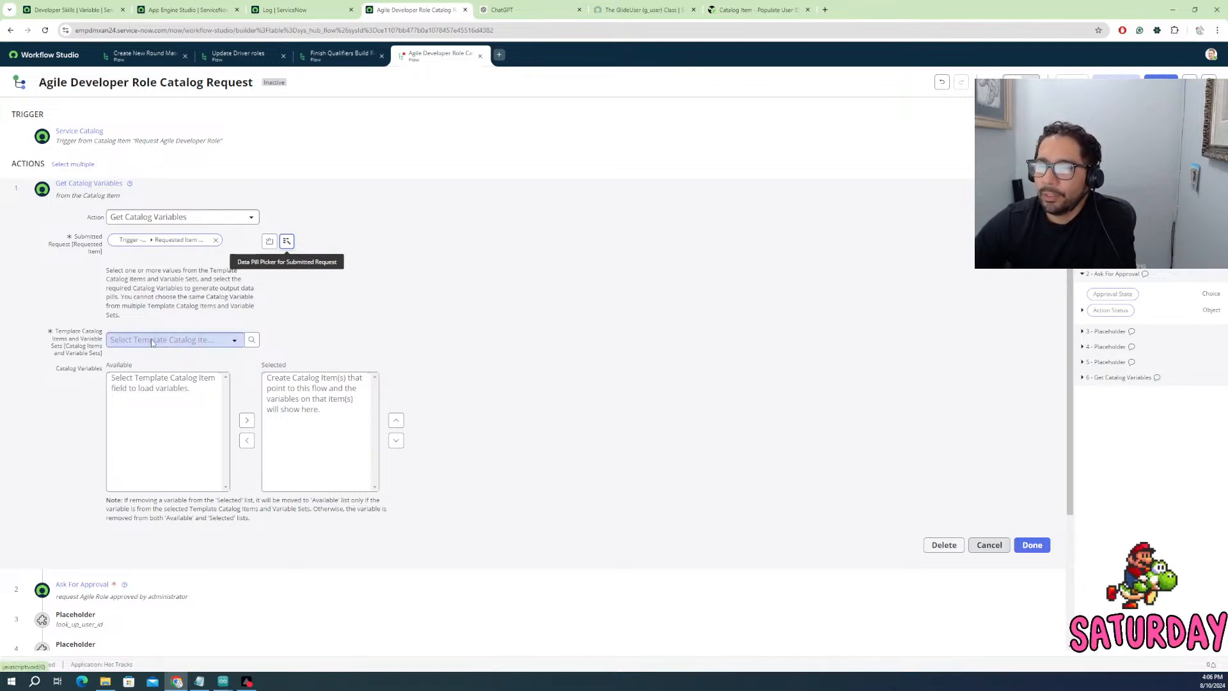
- Set the first Get Catalog Variables action's template catalog item to Request Agile Developer Role
{"action": "left_click", "coordinate": [241, 340]}
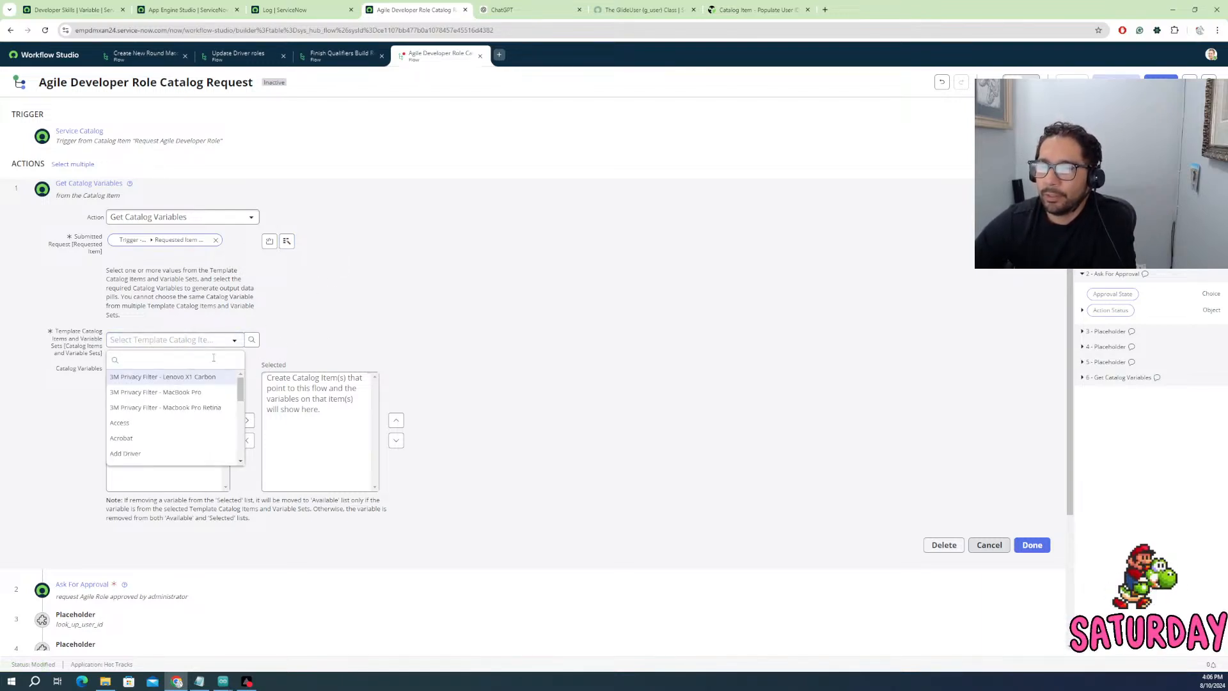
{"action": "left_click", "coordinate": [182, 341]}
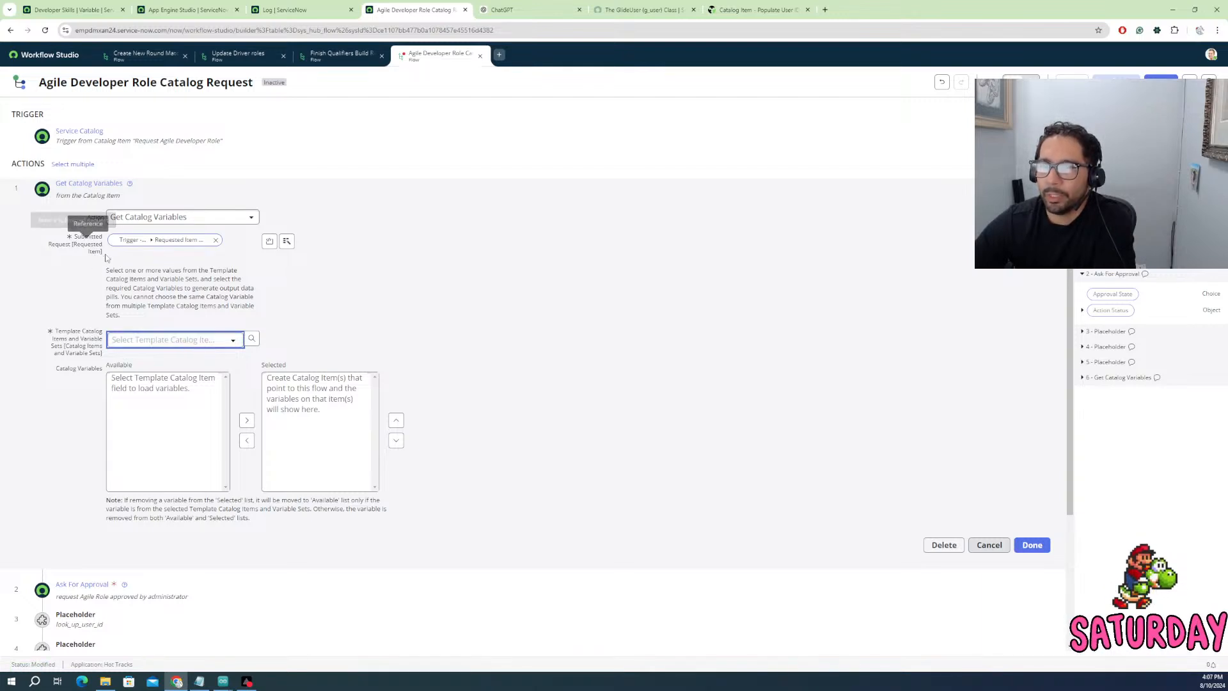
{"action": "left_click", "coordinate": [252, 338]}
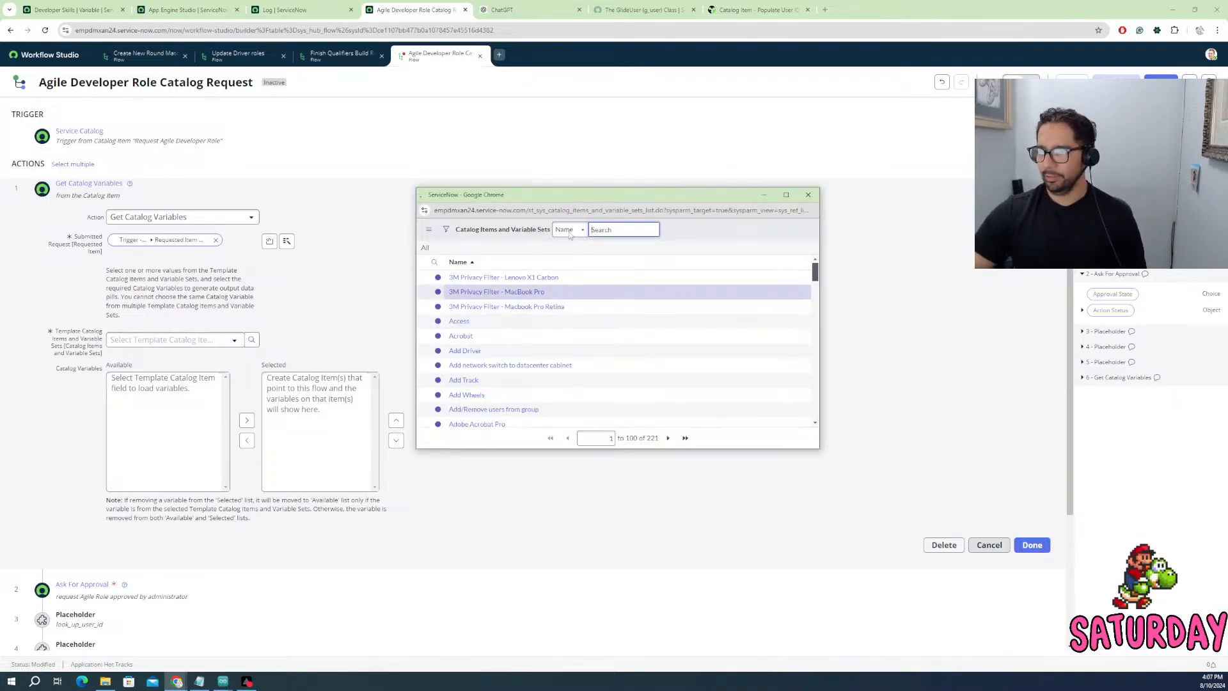
{"action": "left_click", "coordinate": [615, 230]}
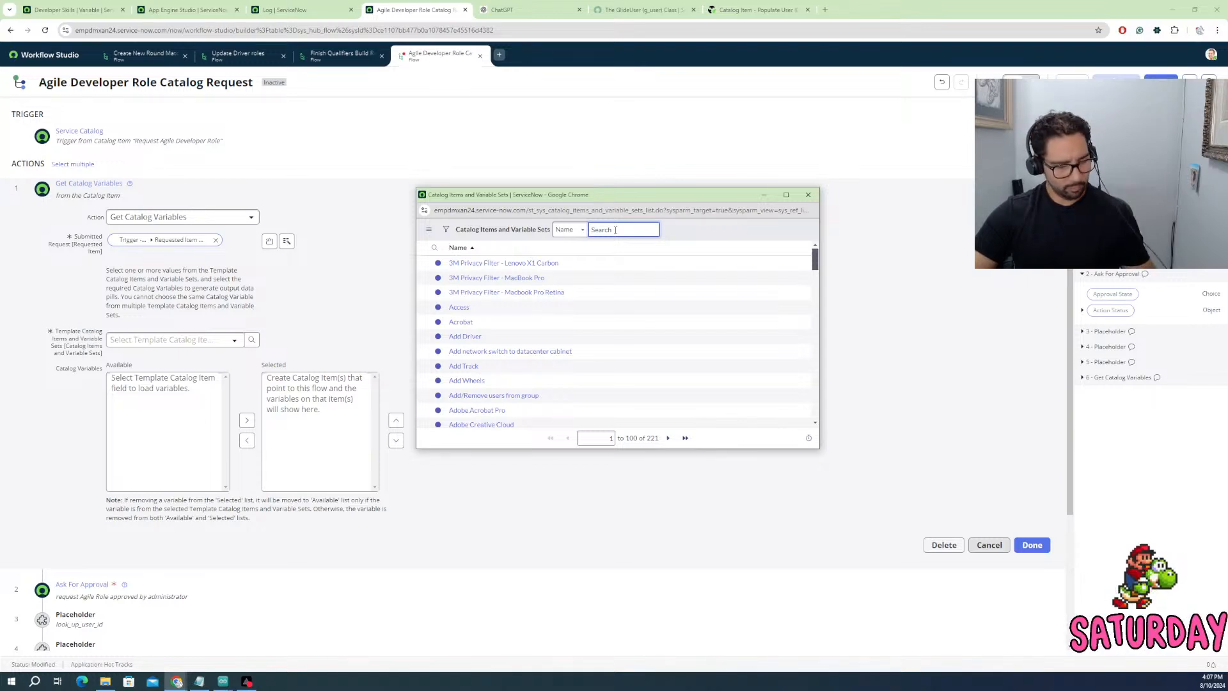
{"action": "type", "text": "re"}
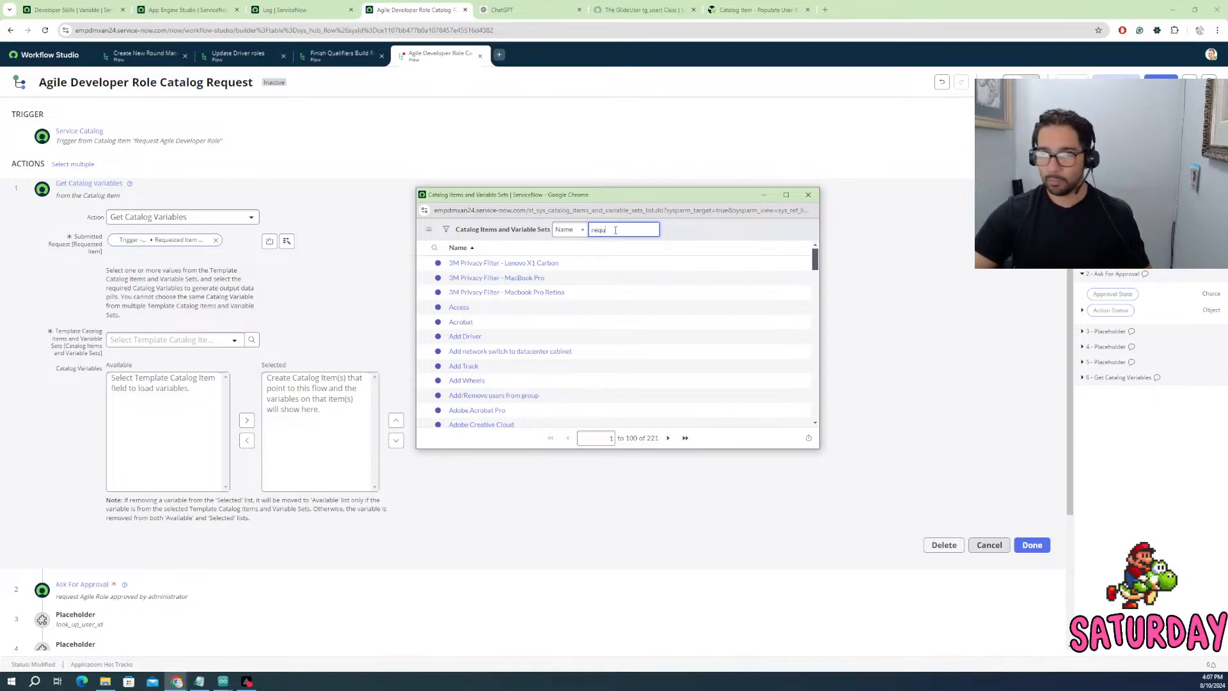
{"action": "type", "text": "qu"}
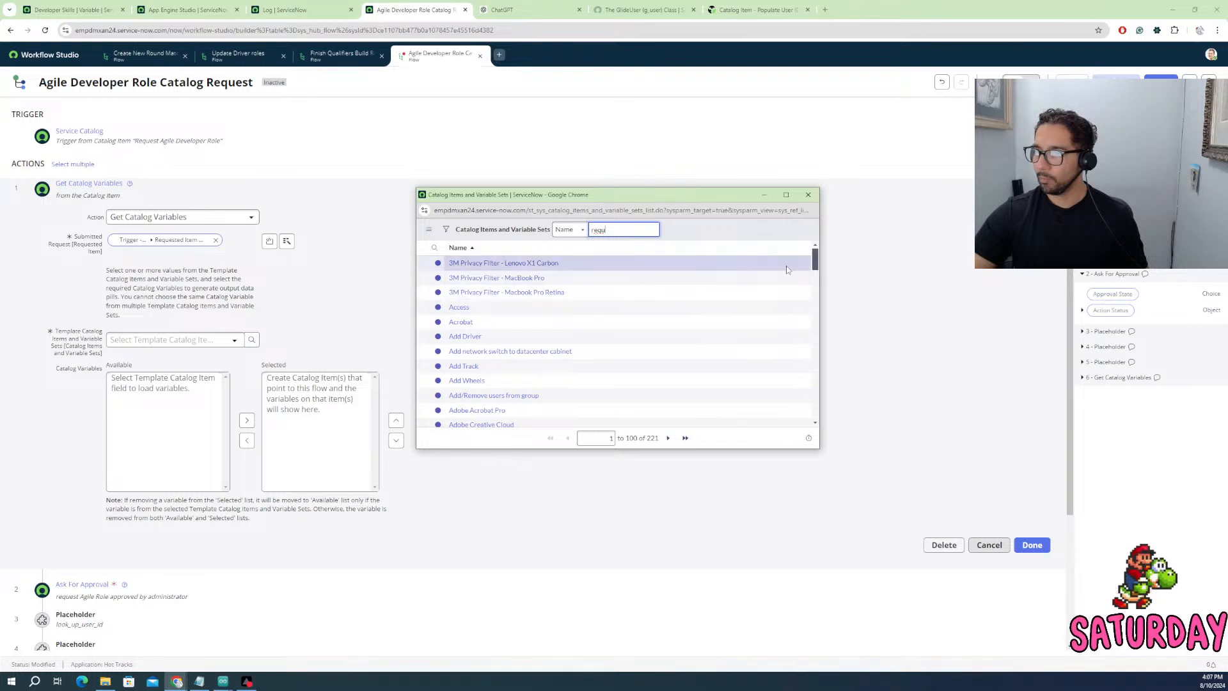
{"action": "left_click_drag", "start_coordinate": [815, 267], "coordinate": [810, 448]}
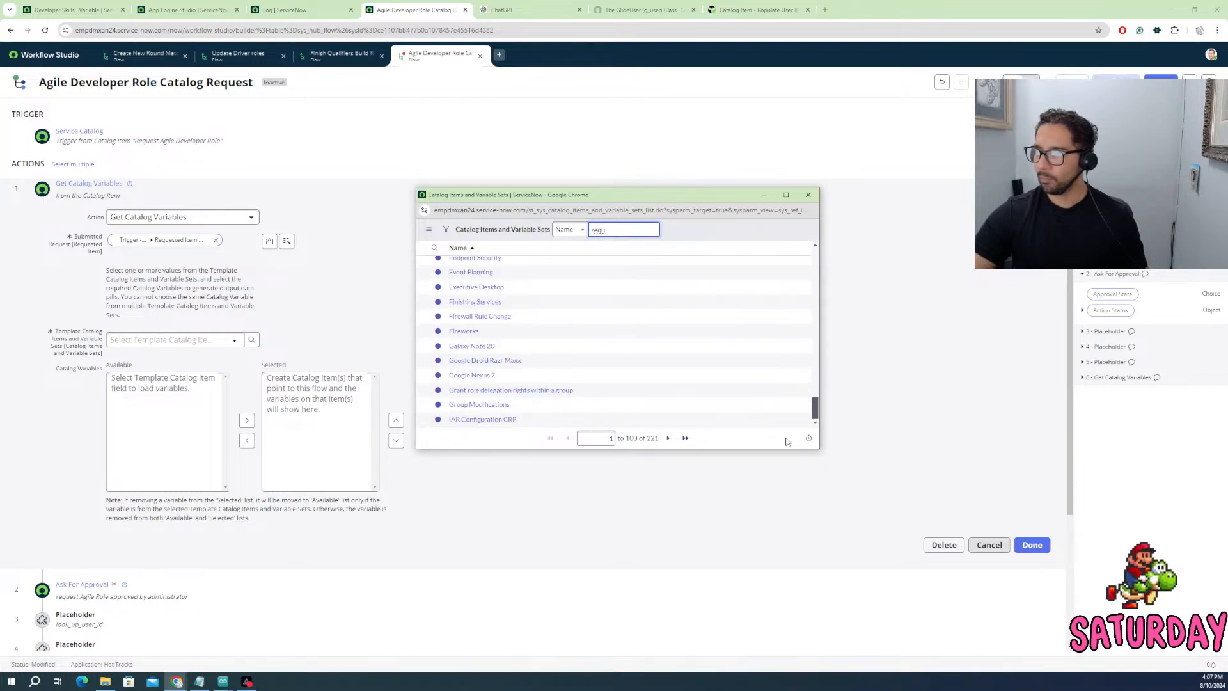
{"action": "left_click", "coordinate": [667, 437]}
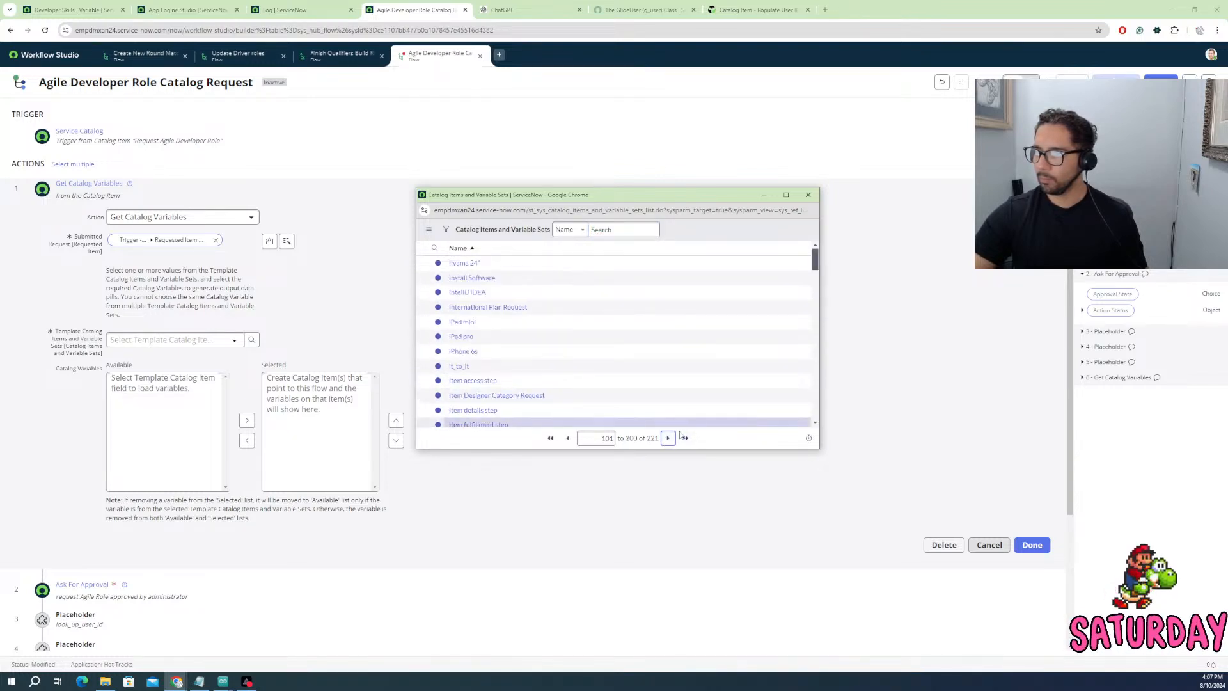
{"action": "scroll", "coordinate": [625, 335], "scroll_direction": "down", "scroll_amount": 15}
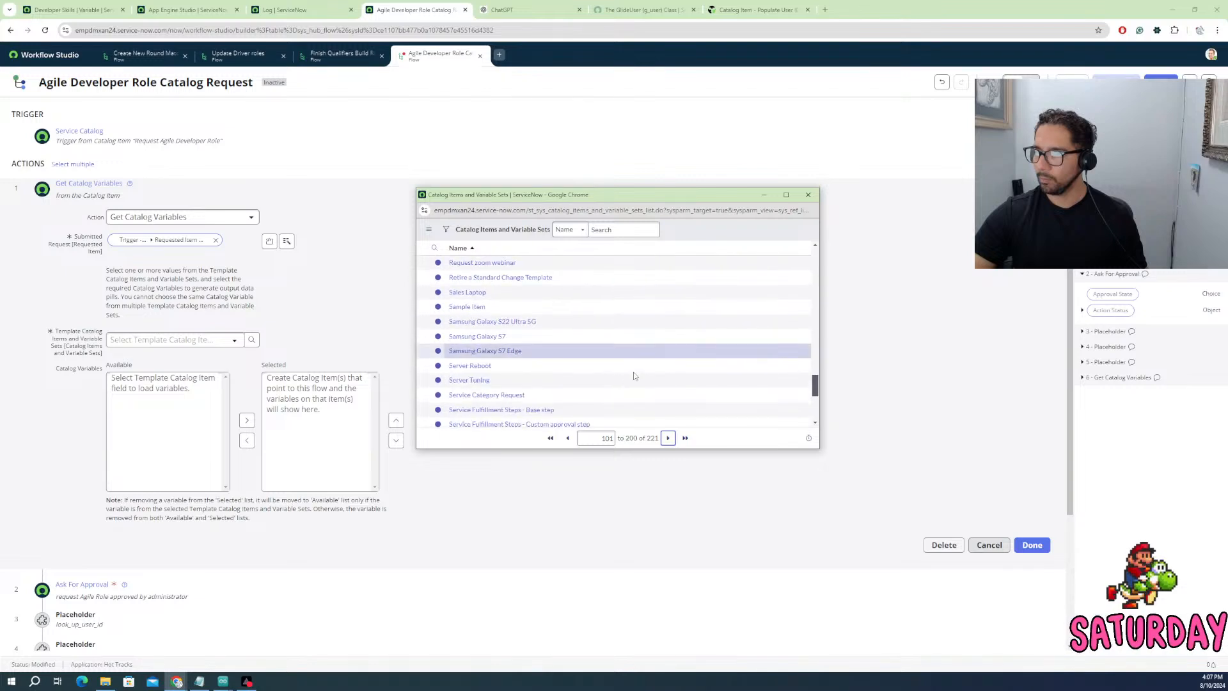
{"action": "scroll", "coordinate": [619, 381], "scroll_direction": "down", "scroll_amount": 3}
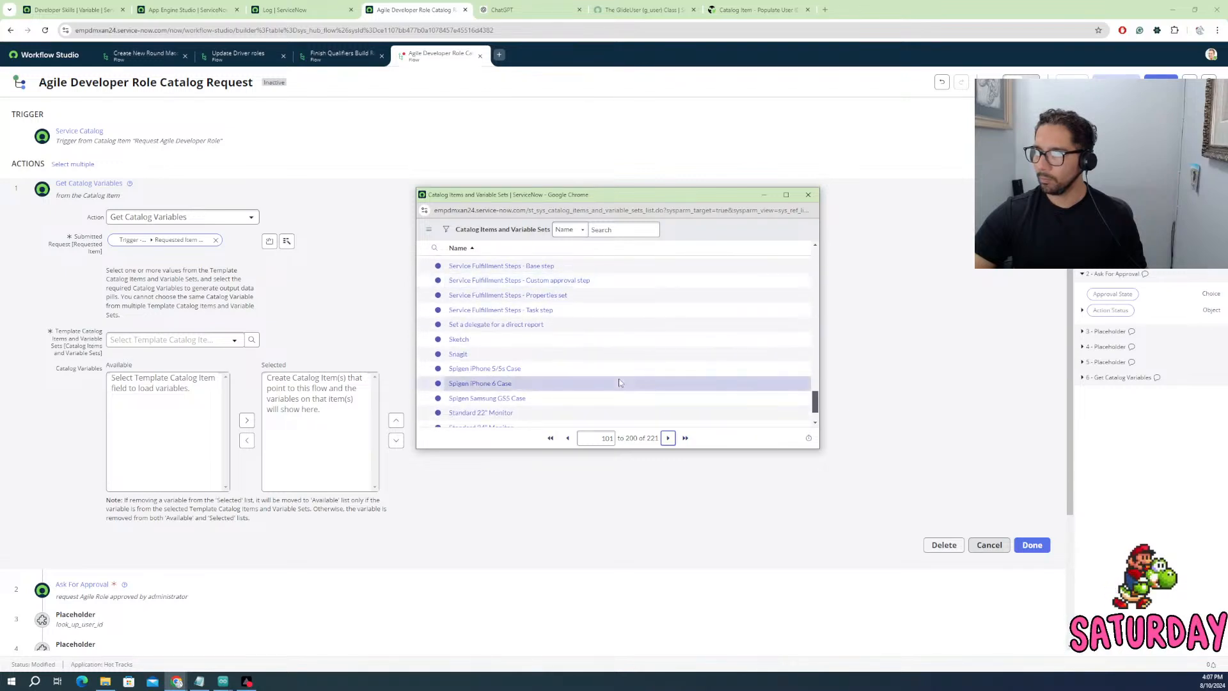
{"action": "scroll", "coordinate": [617, 382], "scroll_direction": "up", "scroll_amount": 4}
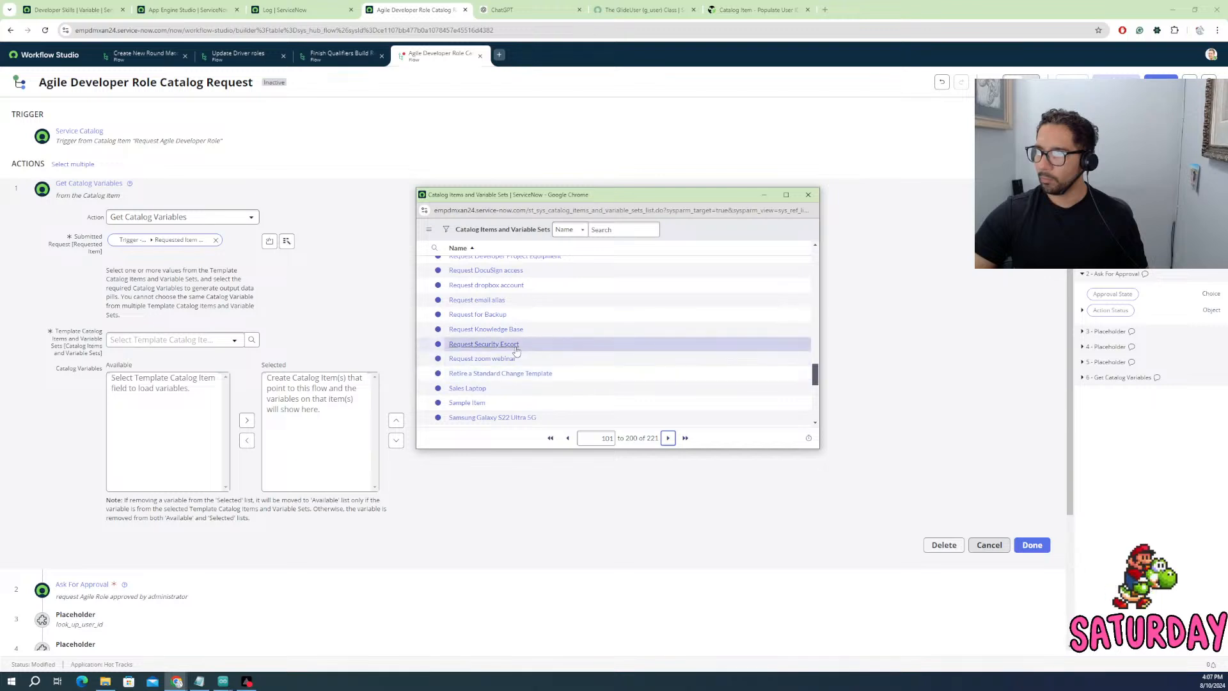
{"action": "scroll", "coordinate": [510, 318], "scroll_direction": "up", "scroll_amount": 1}
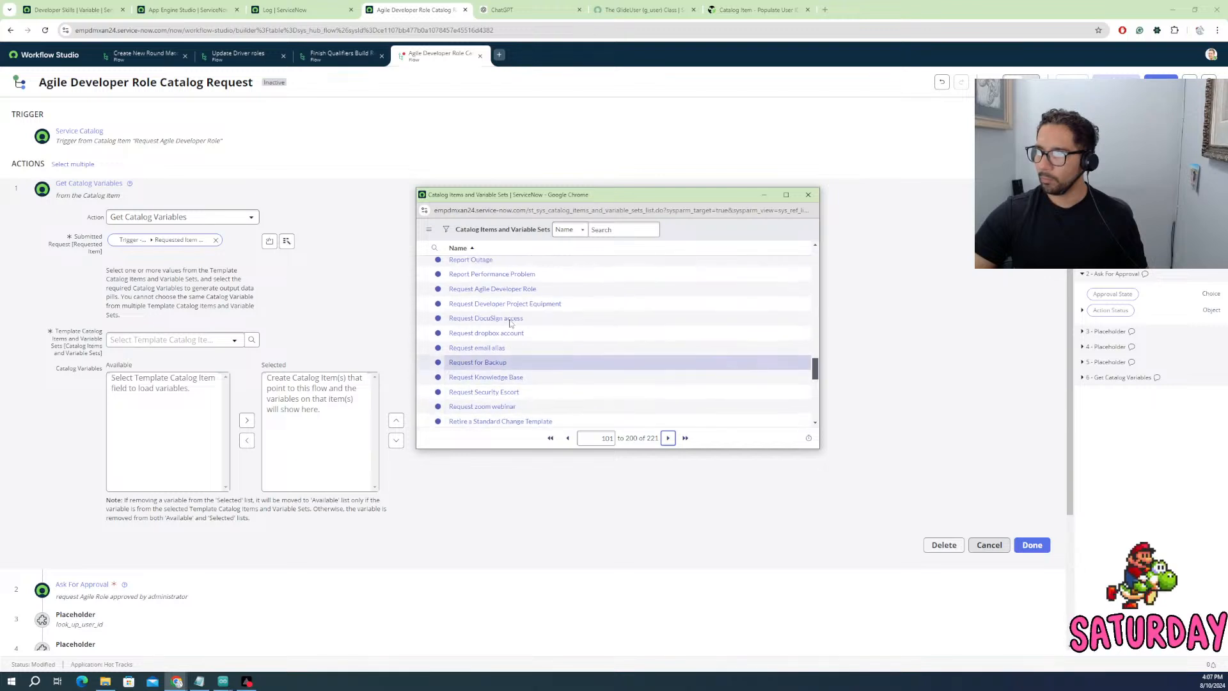
{"action": "left_click", "coordinate": [486, 289]}
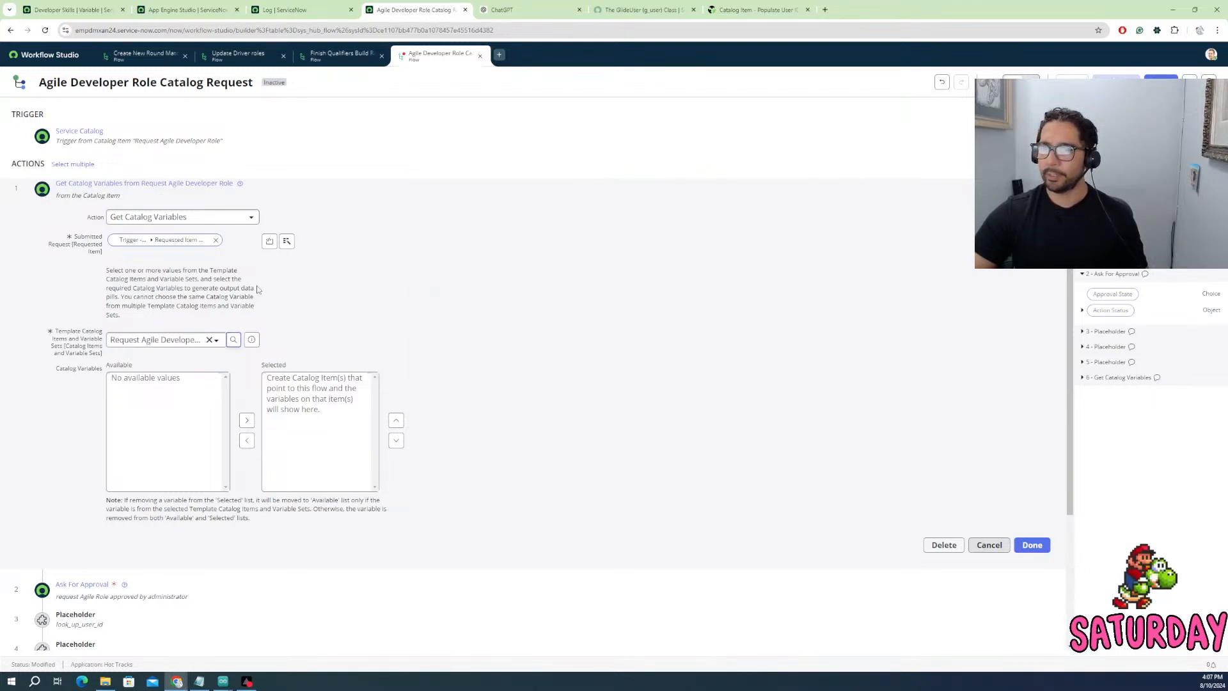
- Add requester_for and developer_skills to the selected catalog variables and finish the Get Catalog Variables action
{"action": "left_click", "coordinate": [158, 380]}
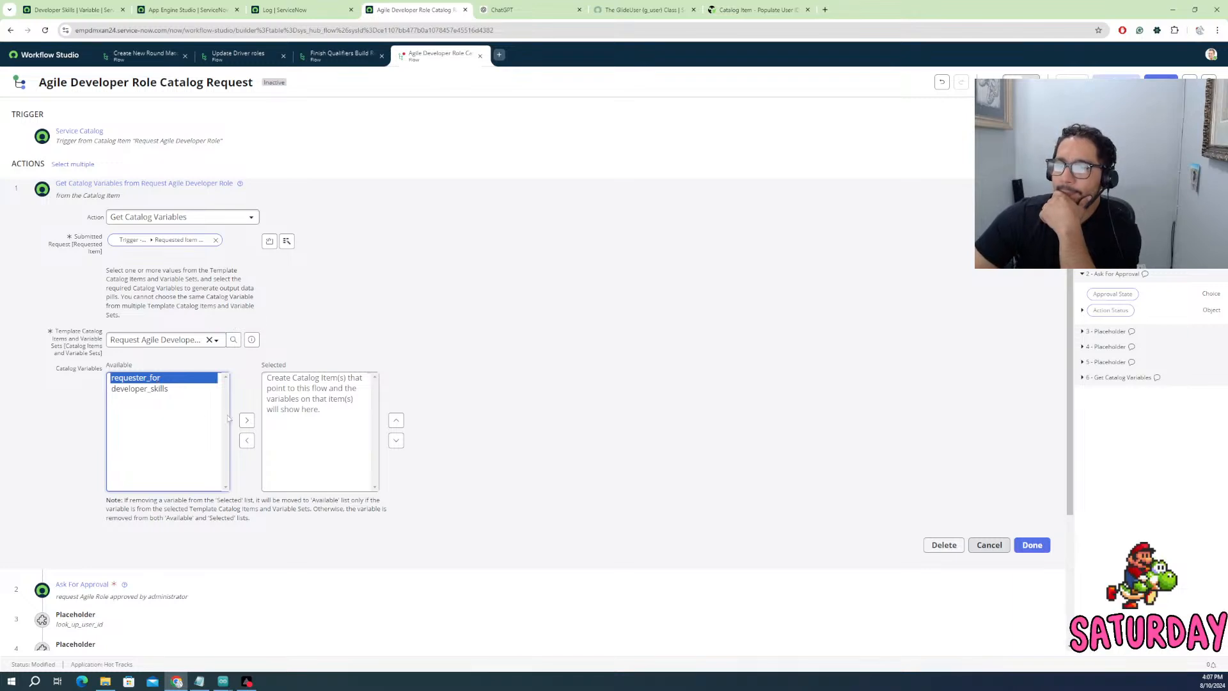
{"action": "left_click", "coordinate": [247, 419]}
{"action": "left_click", "coordinate": [152, 380]}
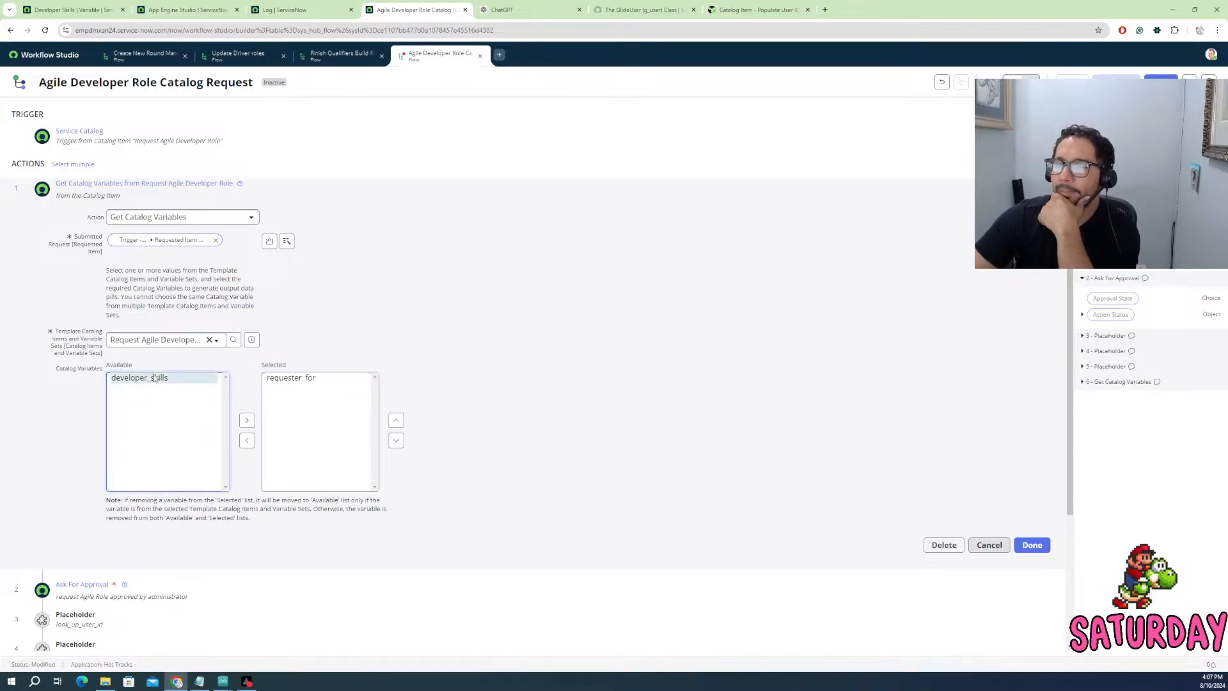
{"action": "left_click", "coordinate": [247, 420]}
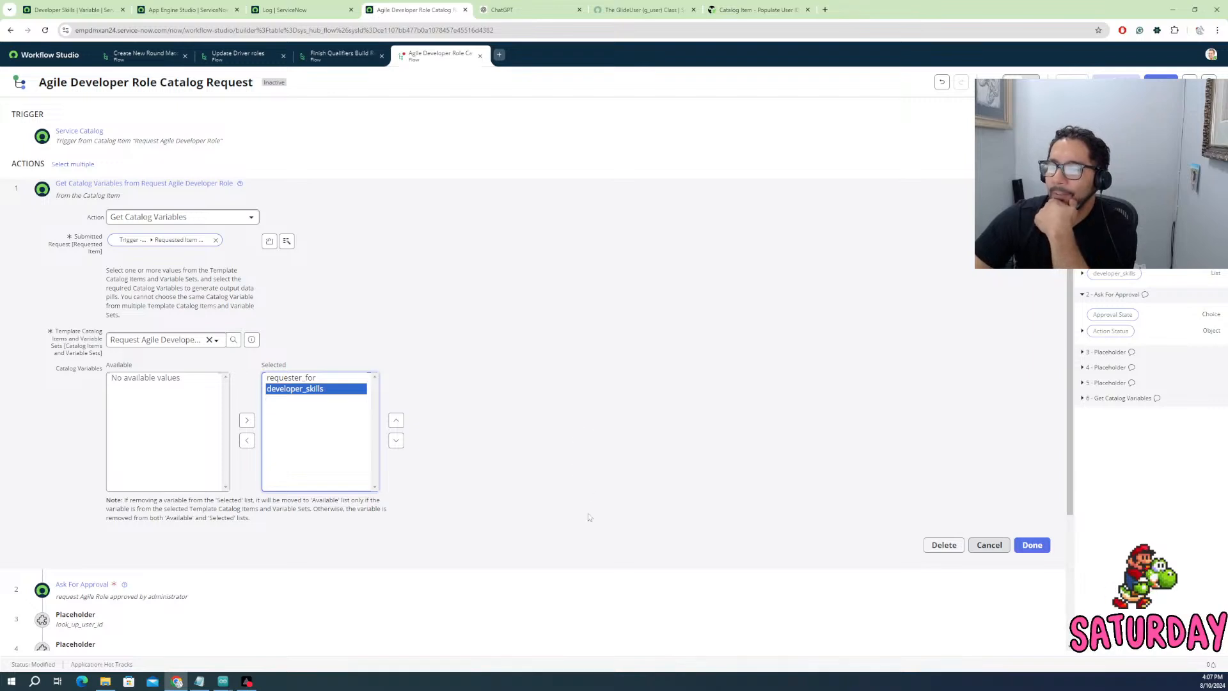
{"action": "left_click", "coordinate": [1032, 545]}
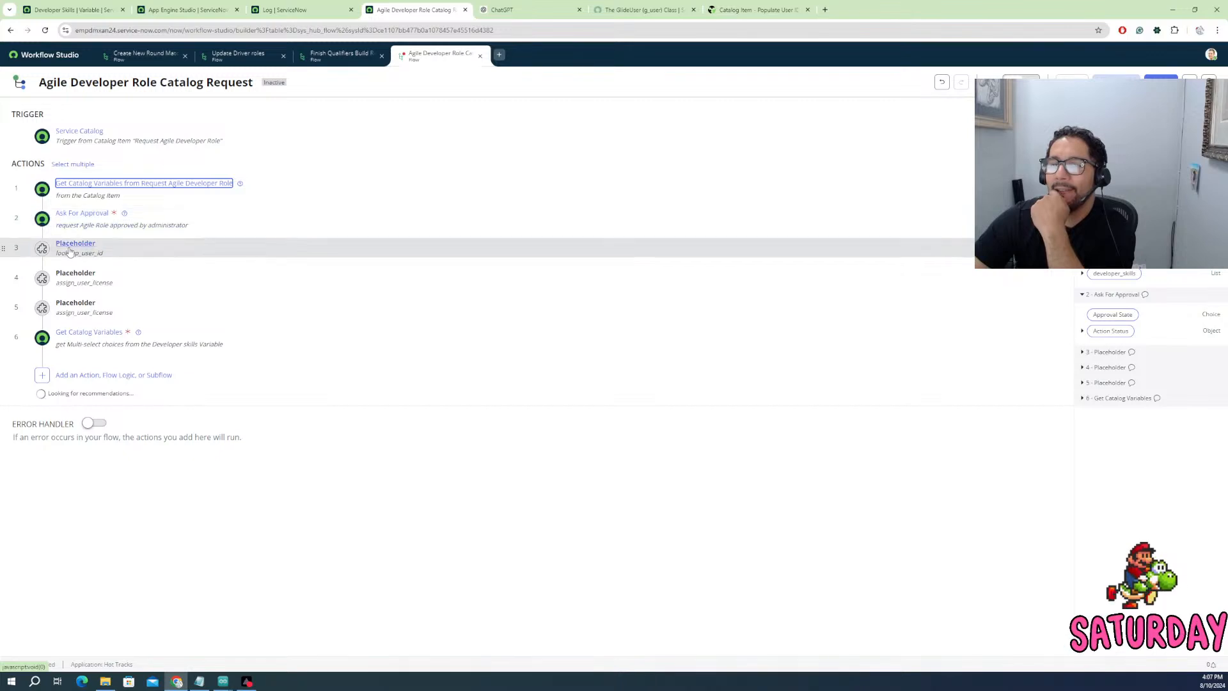
- Move the look_up_user_id placeholder above Ask For Approval and turn it into a Look Up Record action
{"action": "left_click_drag", "start_coordinate": [72, 247], "coordinate": [17, 206]}
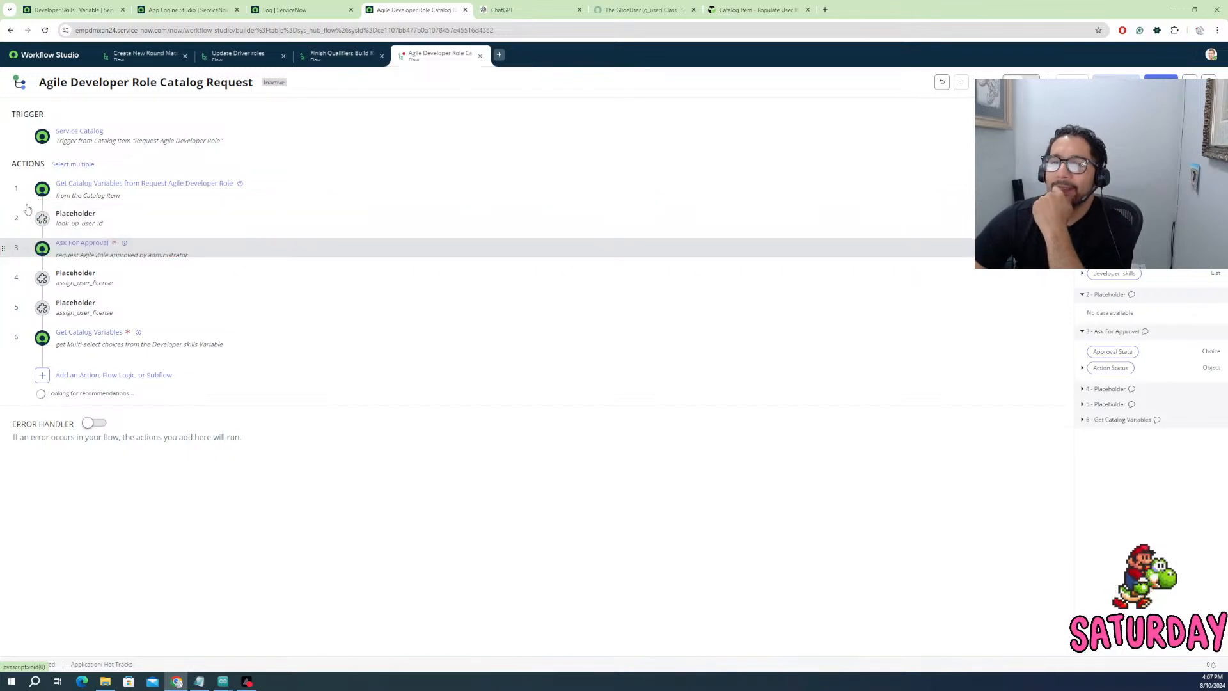
{"action": "left_click", "coordinate": [66, 221]}
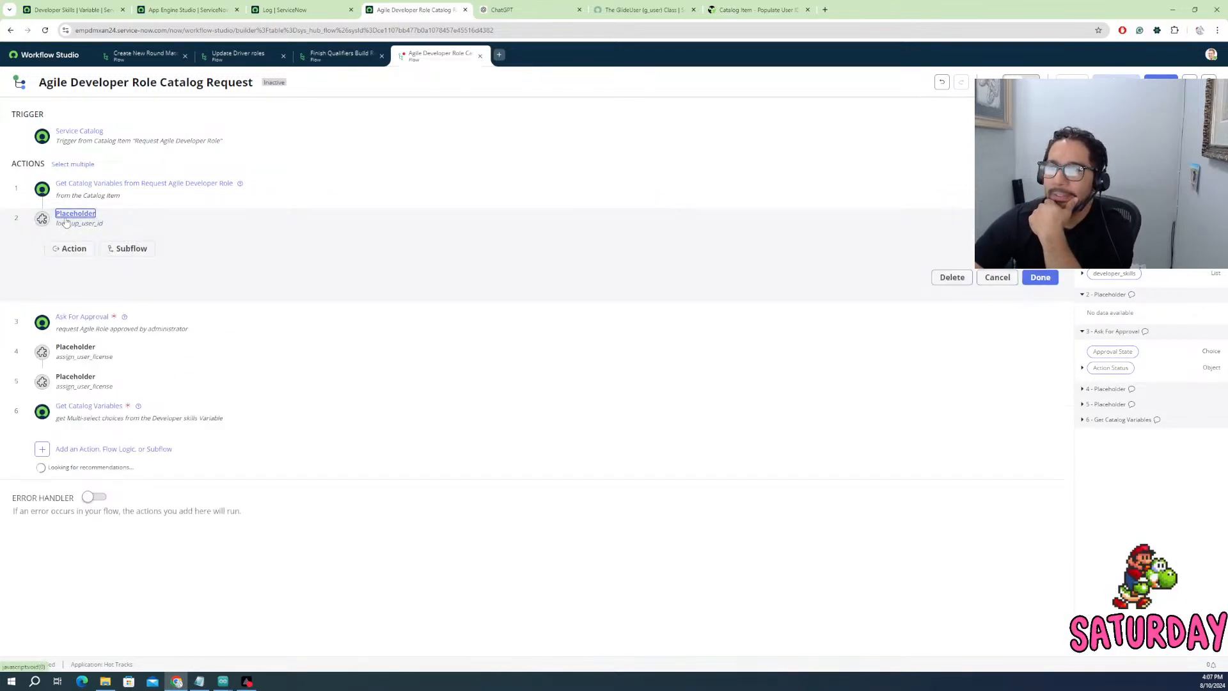
{"action": "left_click", "coordinate": [82, 258]}
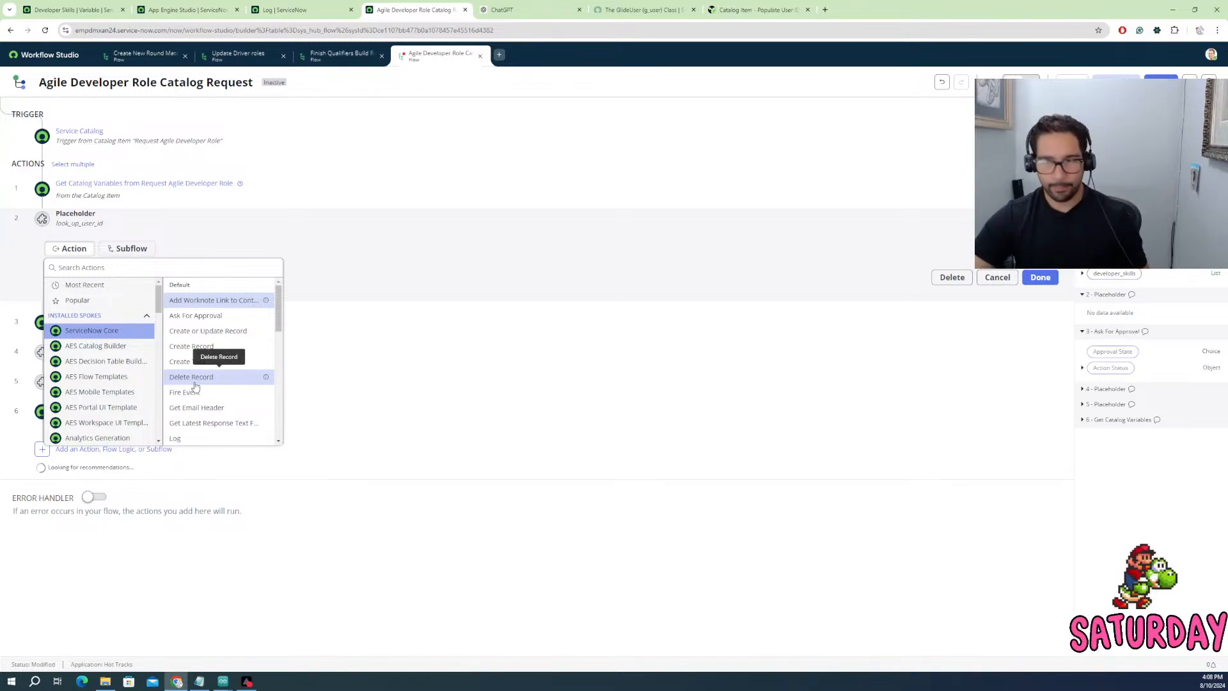
{"action": "scroll", "coordinate": [194, 387], "scroll_direction": "down", "scroll_amount": 3}
{"action": "scroll", "coordinate": [195, 383], "scroll_direction": "up", "scroll_amount": 3}
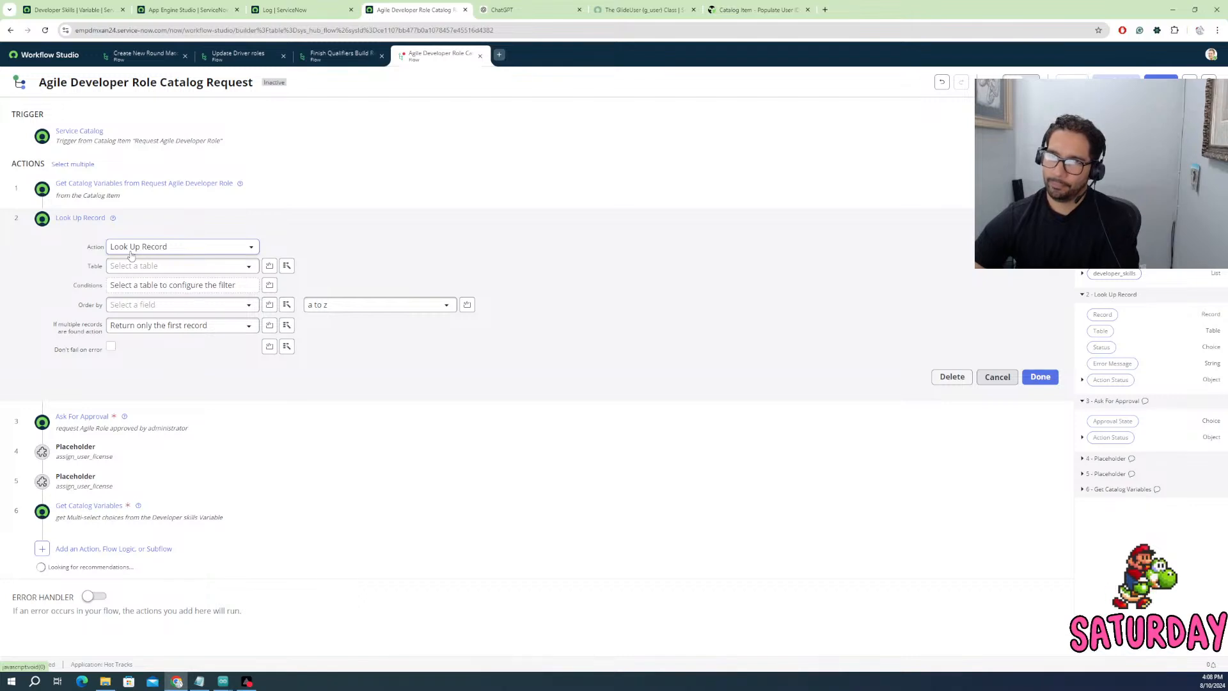
- Set the Look Up Record action's table to Driver and its condition field to Sys ID
{"action": "left_click", "coordinate": [148, 268]}
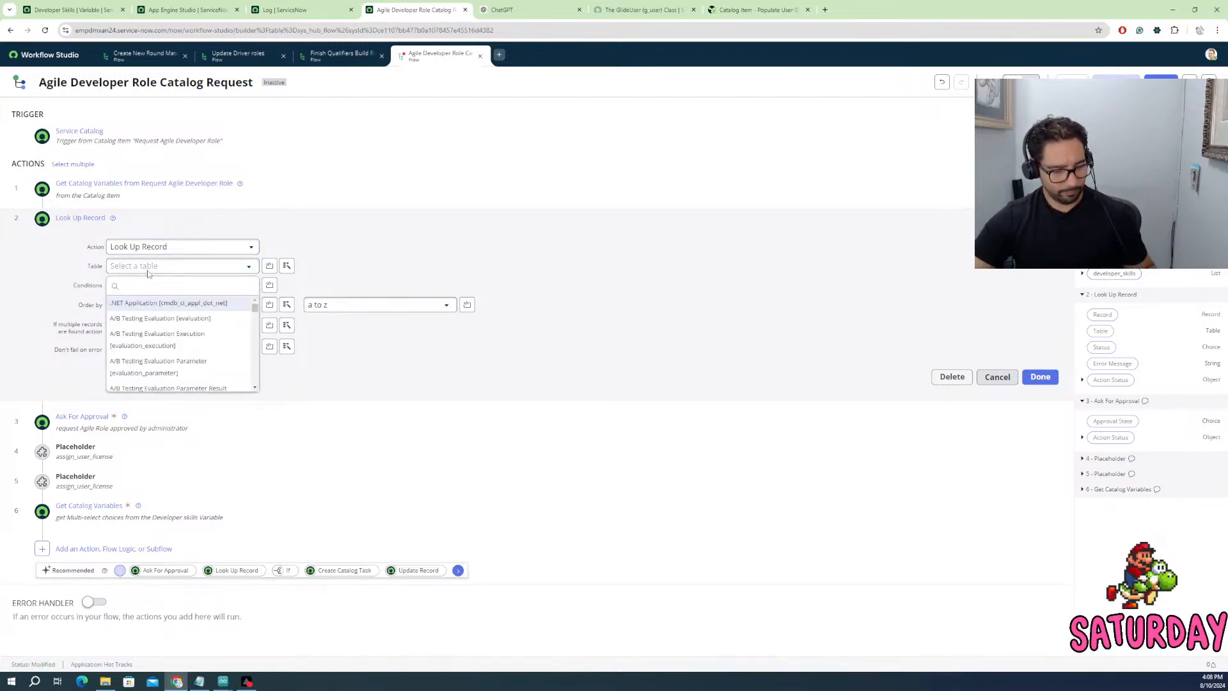
{"action": "type", "text": "driv"}
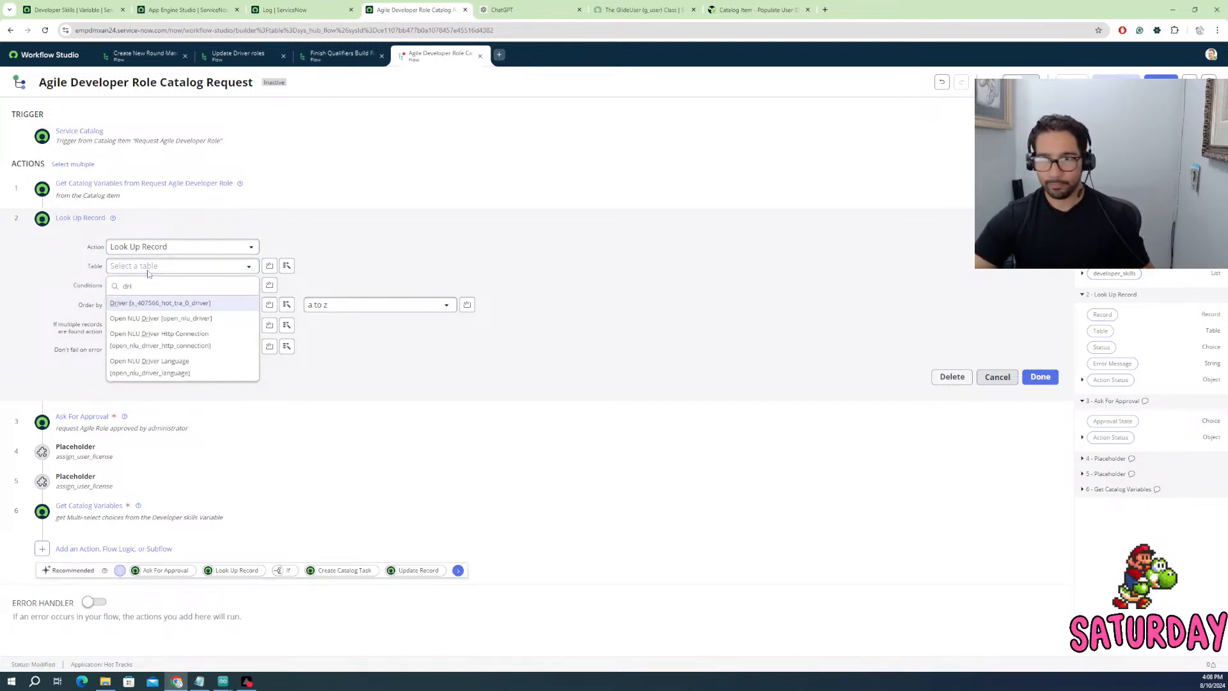
{"action": "left_click", "coordinate": [216, 304]}
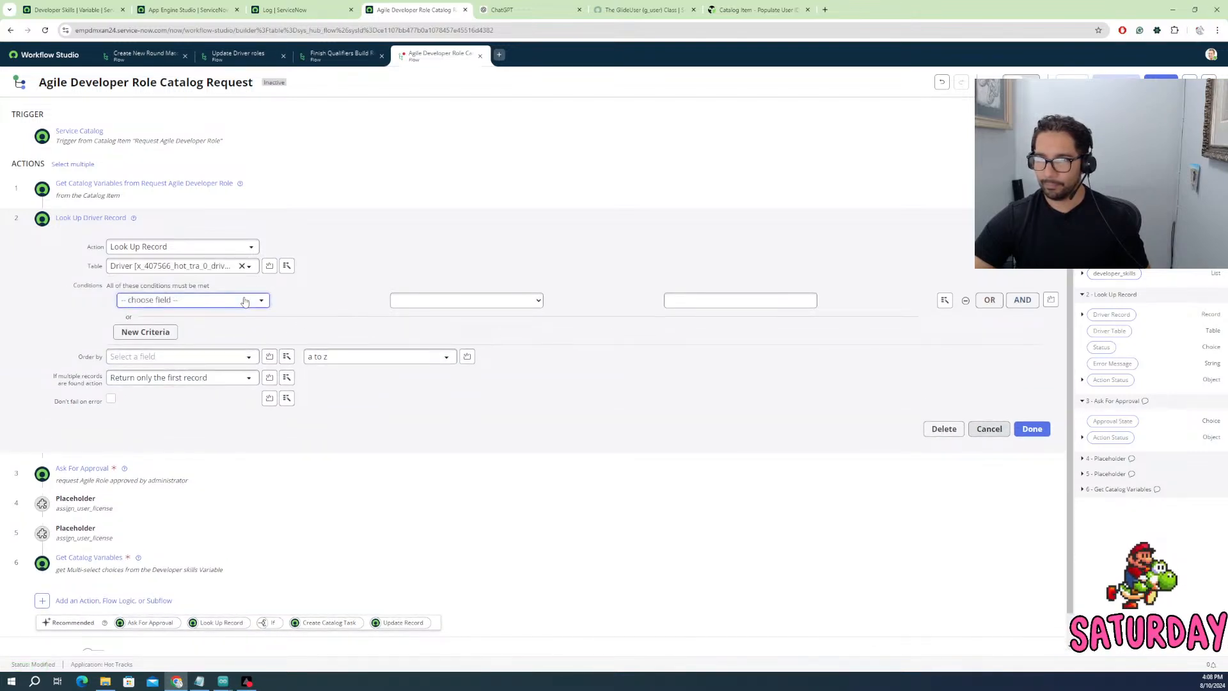
{"action": "left_click", "coordinate": [245, 301]}
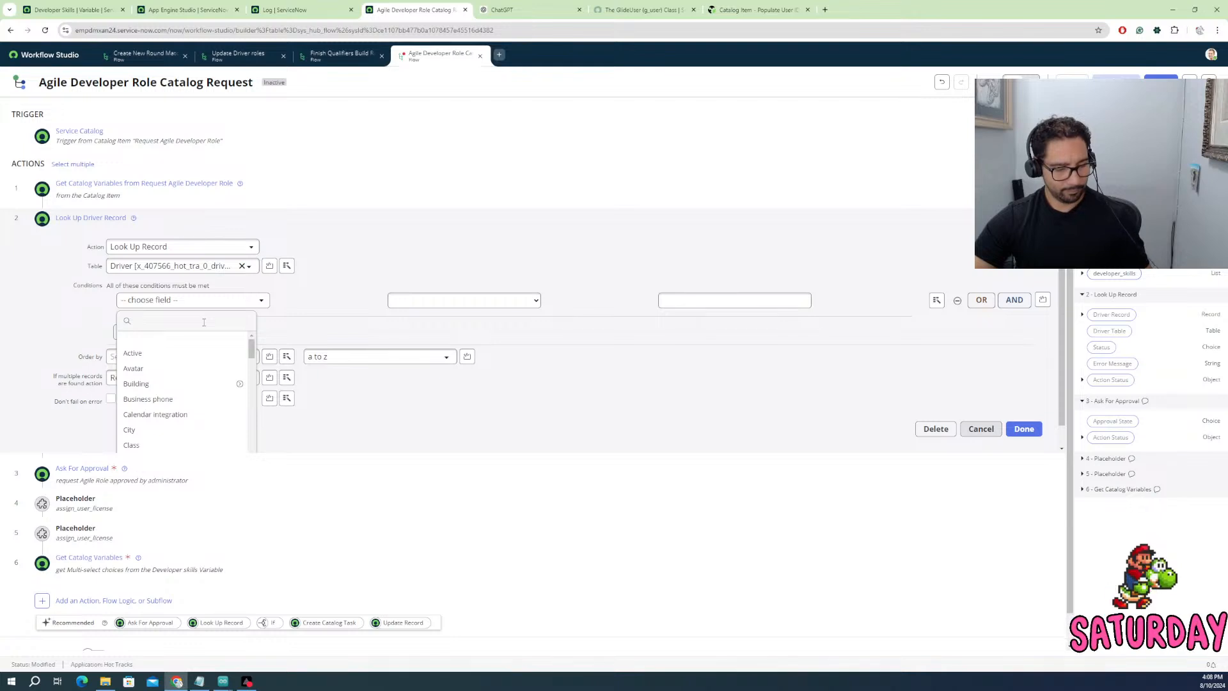
{"action": "type", "text": "sys"}
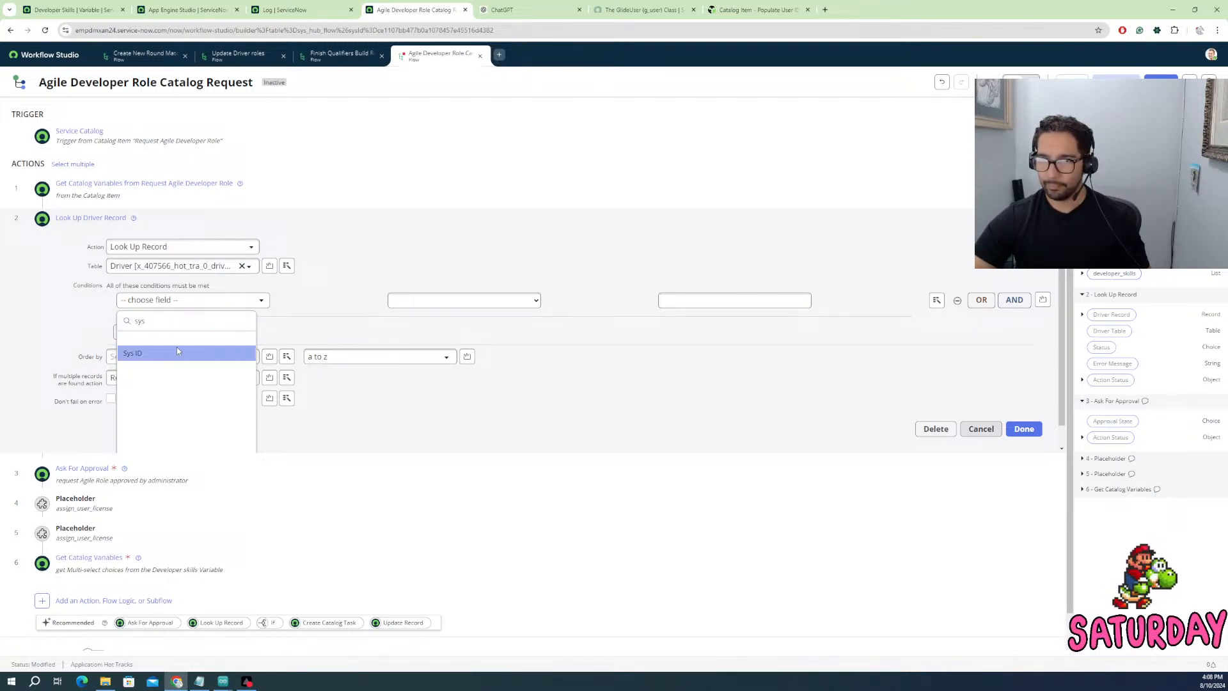
{"action": "left_click", "coordinate": [176, 349]}
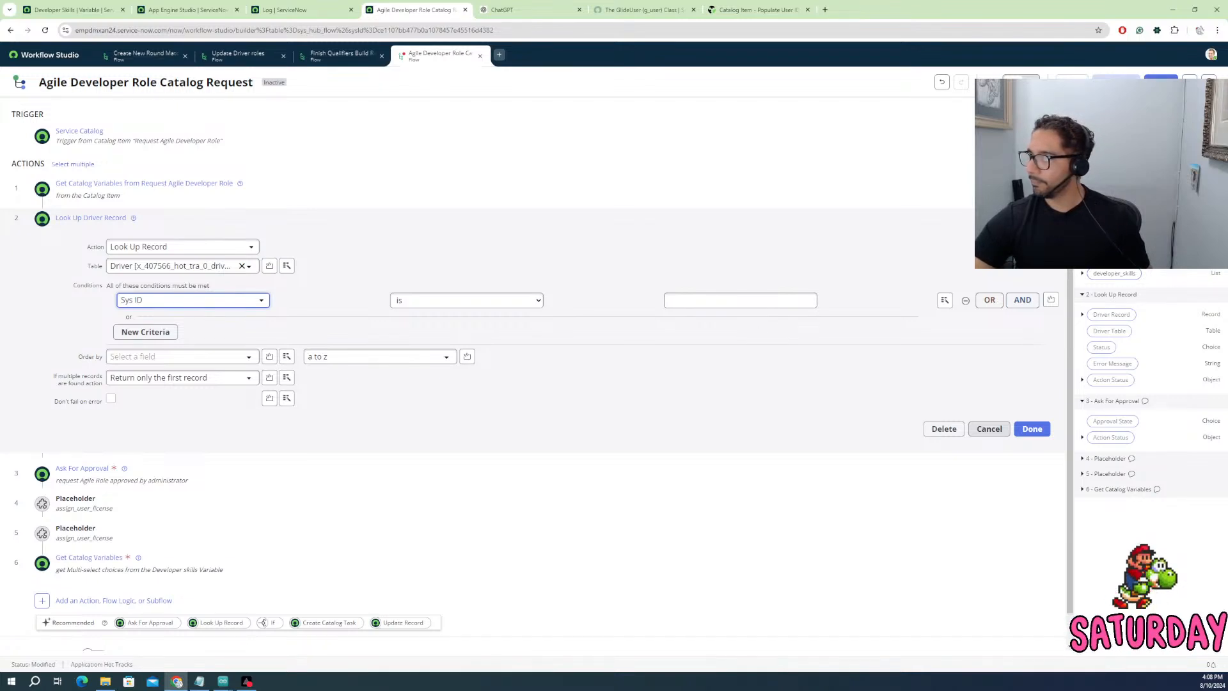
- Set the Sys ID condition's value to the requester_for variable from Get Catalog Variables and finish the Look Up Record action
{"action": "left_click", "coordinate": [1082, 167]}
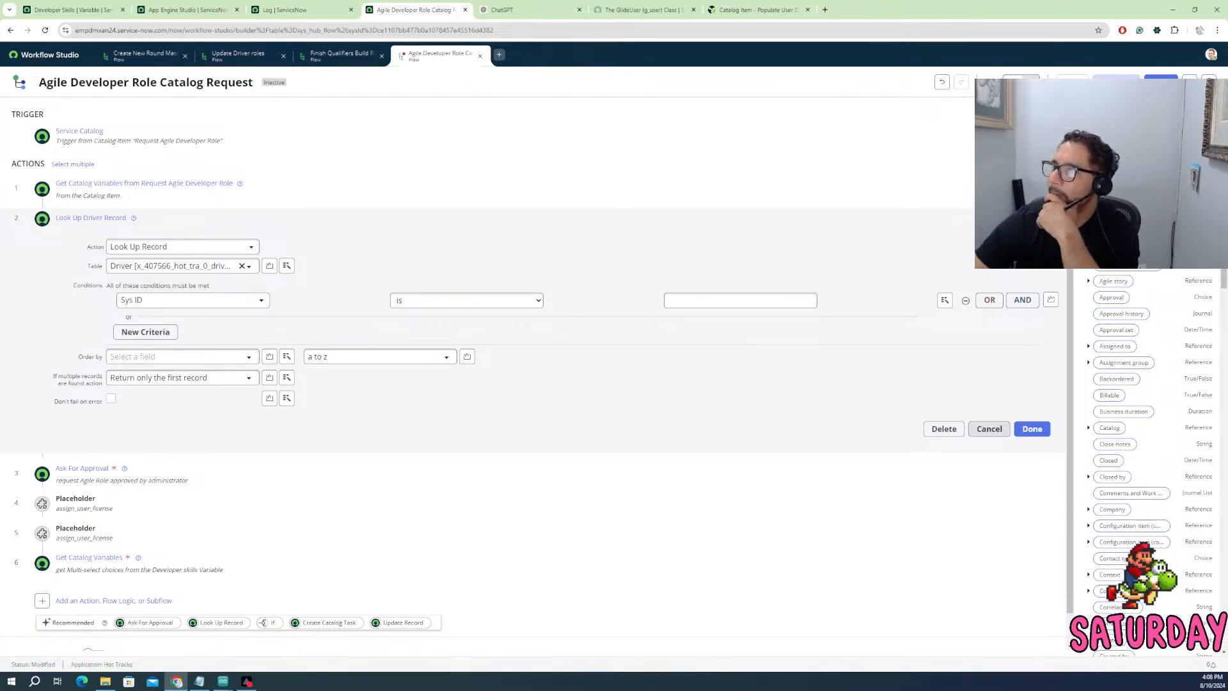
{"action": "left_click", "coordinate": [1082, 167]}
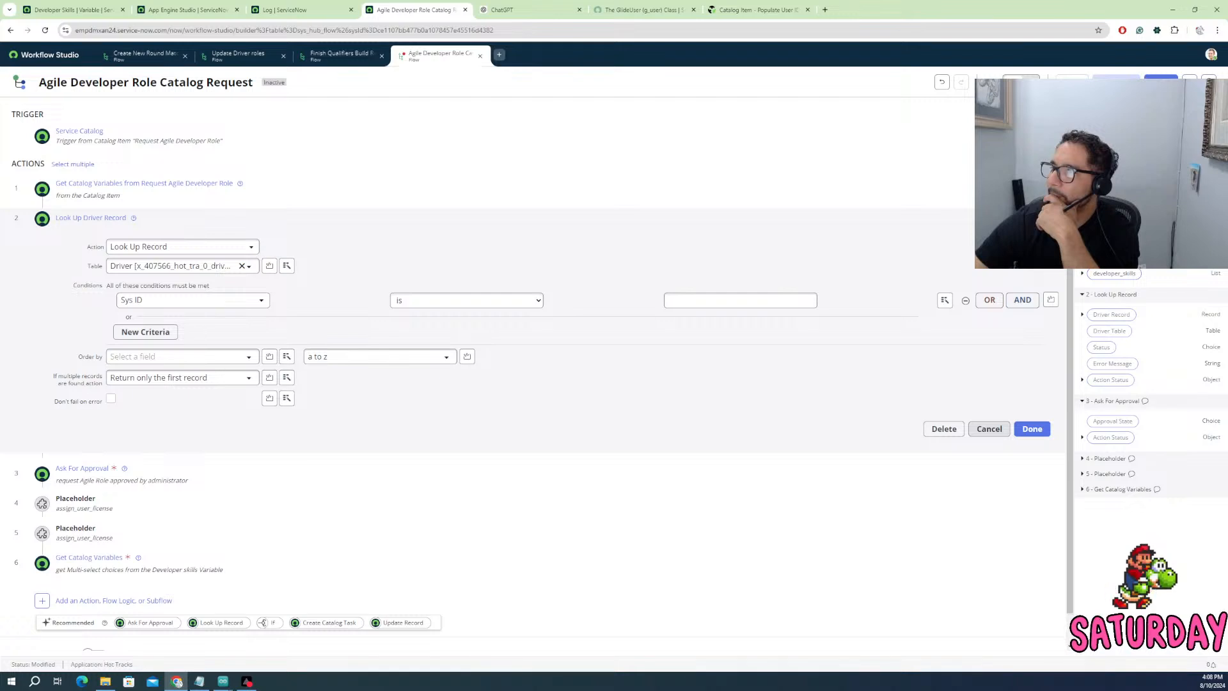
{"action": "left_click_drag", "start_coordinate": [1091, 256], "coordinate": [714, 308]}
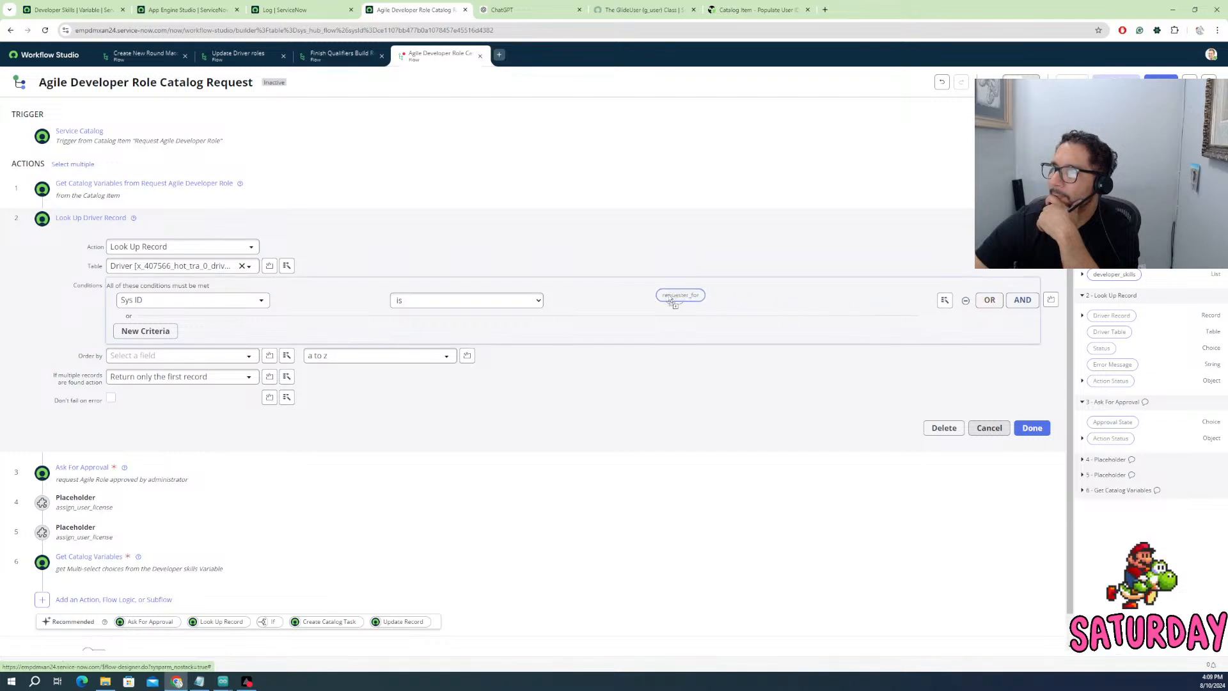
{"action": "left_click", "coordinate": [677, 298]}
{"action": "left_click_drag", "start_coordinate": [679, 299], "coordinate": [679, 300]}
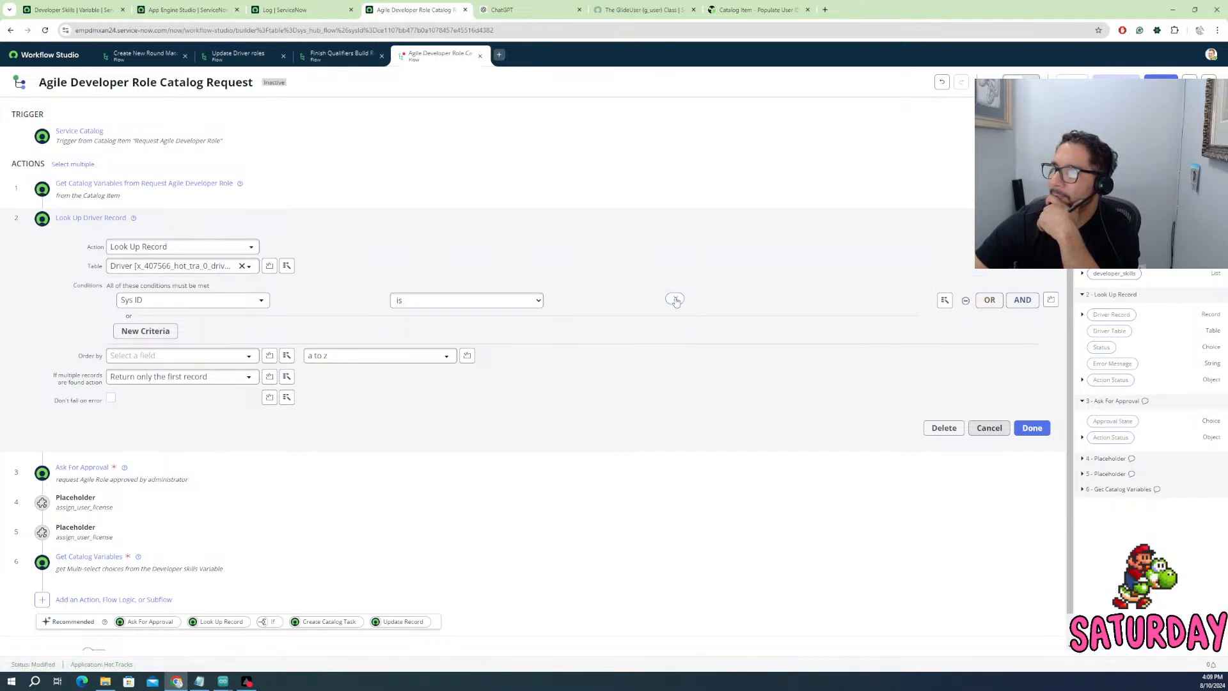
{"action": "left_click_drag", "start_coordinate": [1123, 258], "coordinate": [724, 302]}
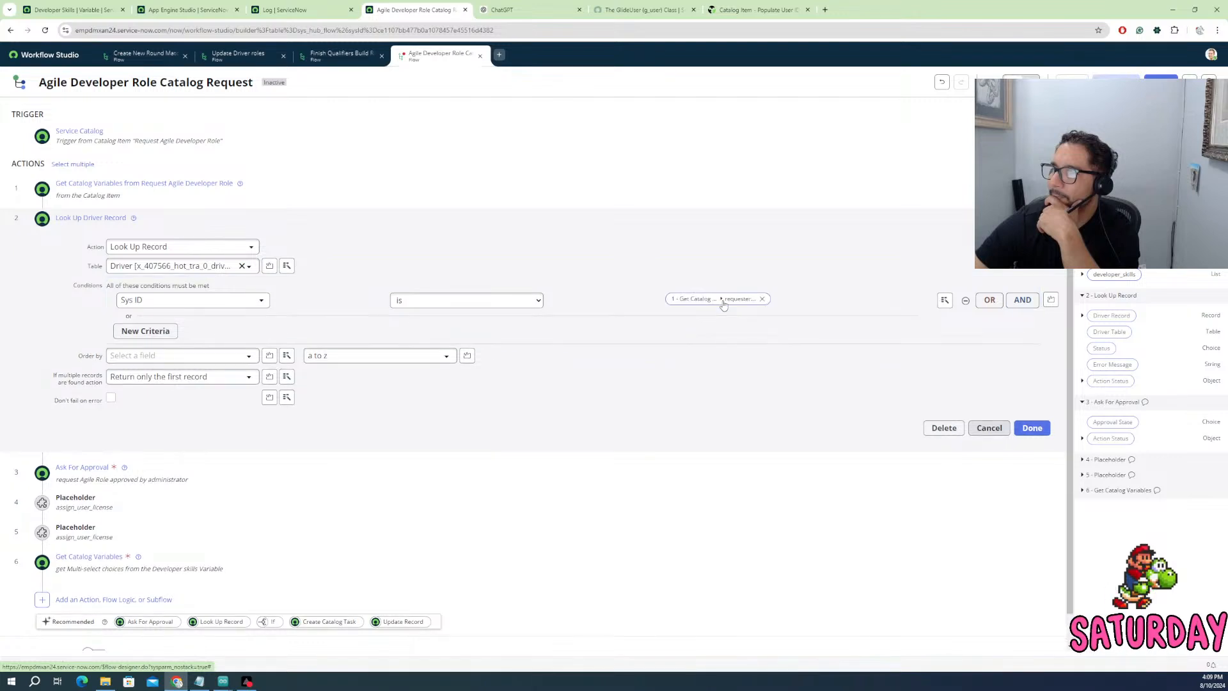
{"action": "left_click", "coordinate": [1032, 428]}
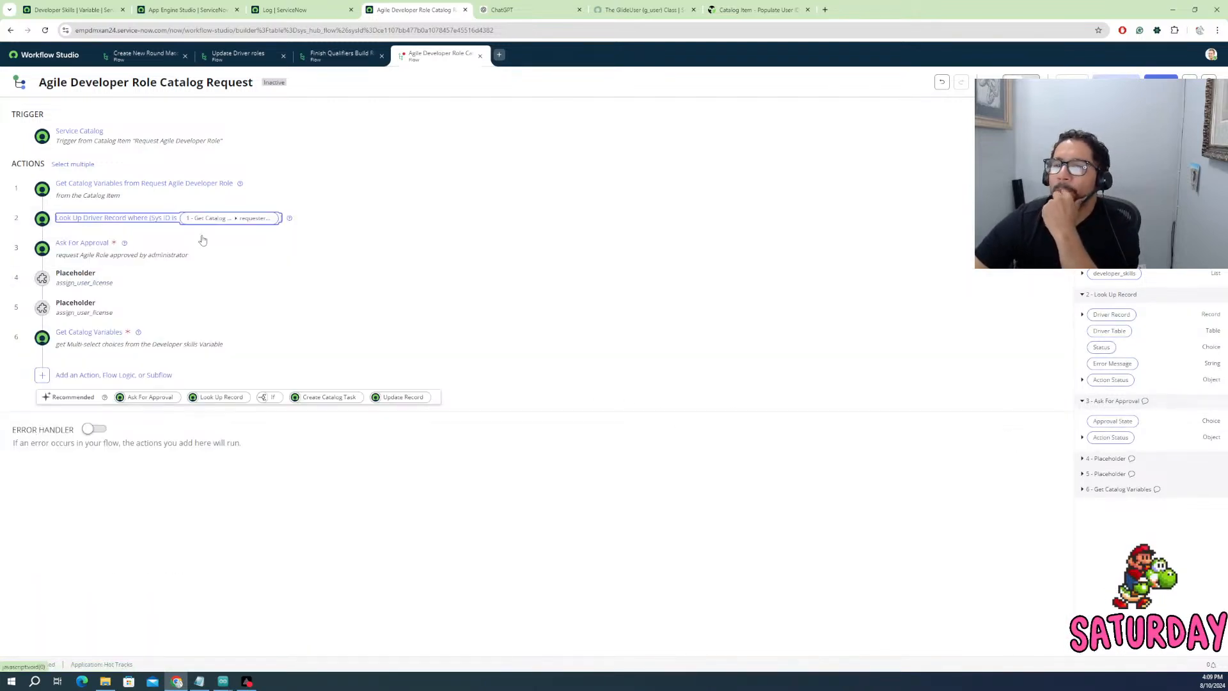
- Set the Ask For Approval action's Record to the Service Catalog trigger's requested item record
{"action": "left_click", "coordinate": [82, 244]}
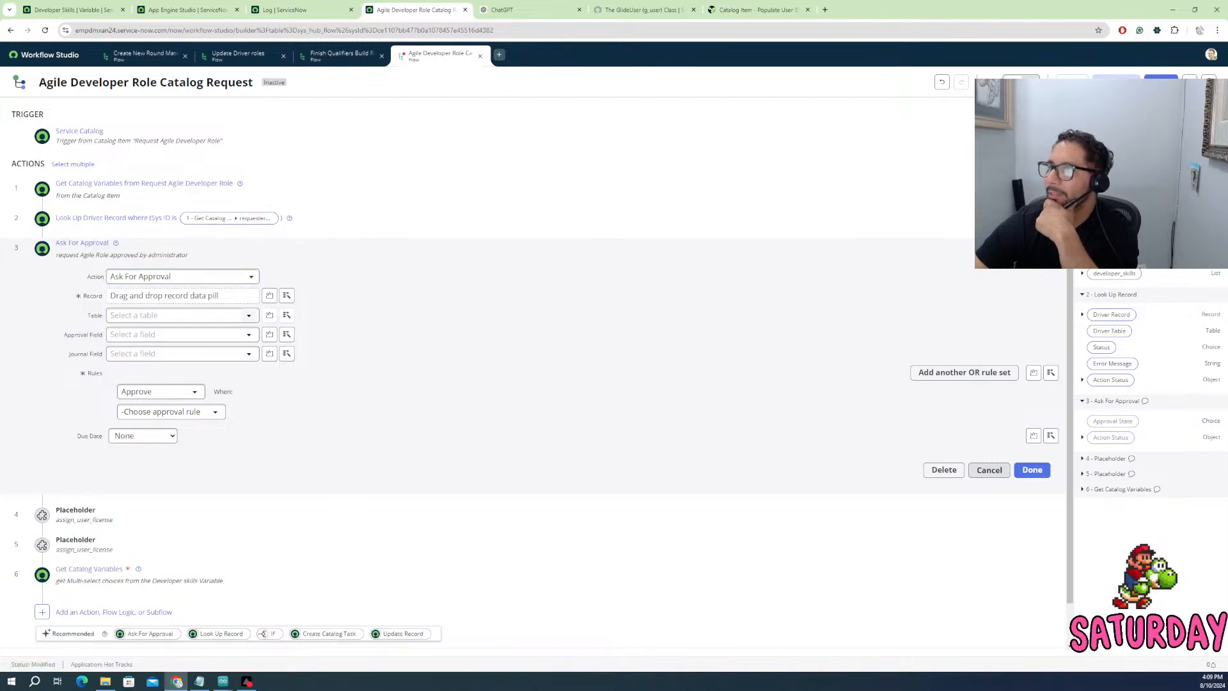
{"action": "left_click_drag", "start_coordinate": [1120, 167], "coordinate": [191, 296]}
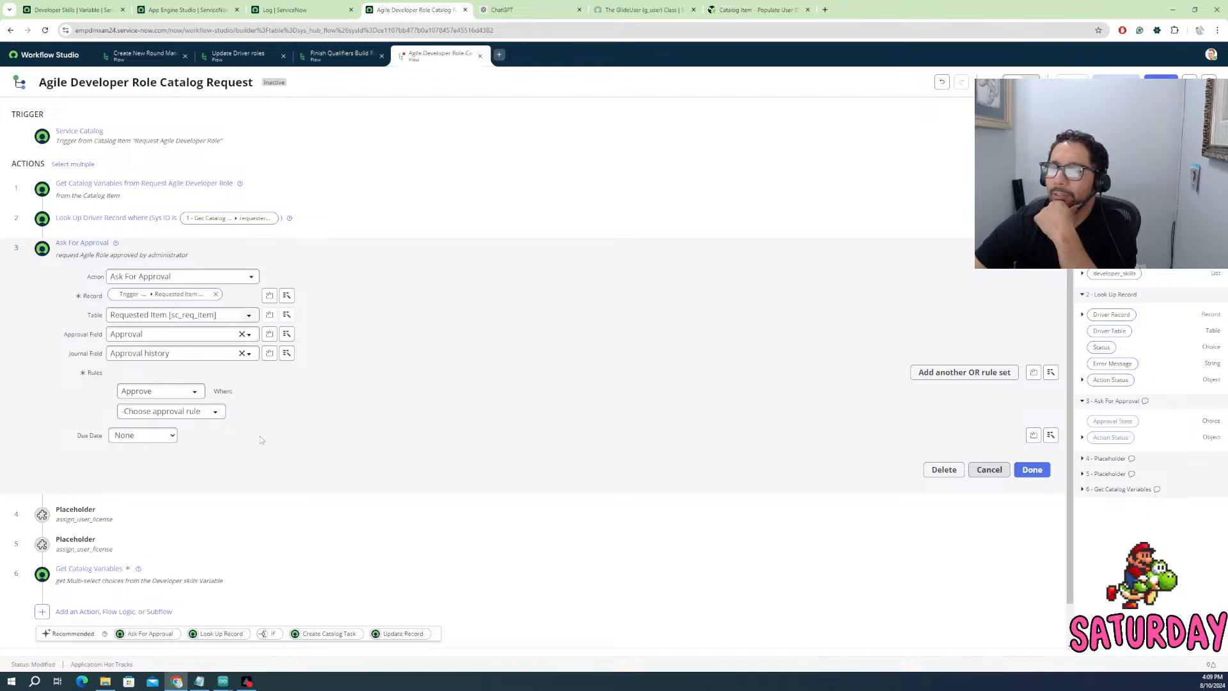
- Set the Ask For Approval rule to Anyone approves with the App Engine Admins group and finish the action
{"action": "left_click", "coordinate": [1032, 469]}
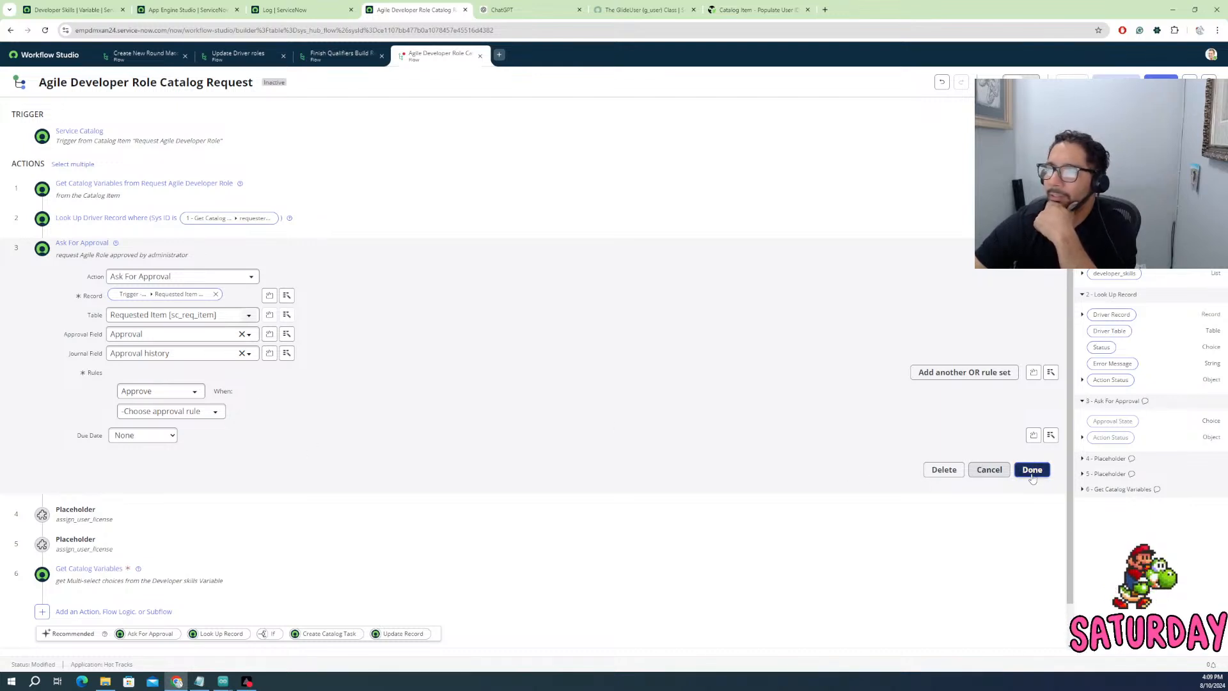
{"action": "left_click", "coordinate": [140, 253]}
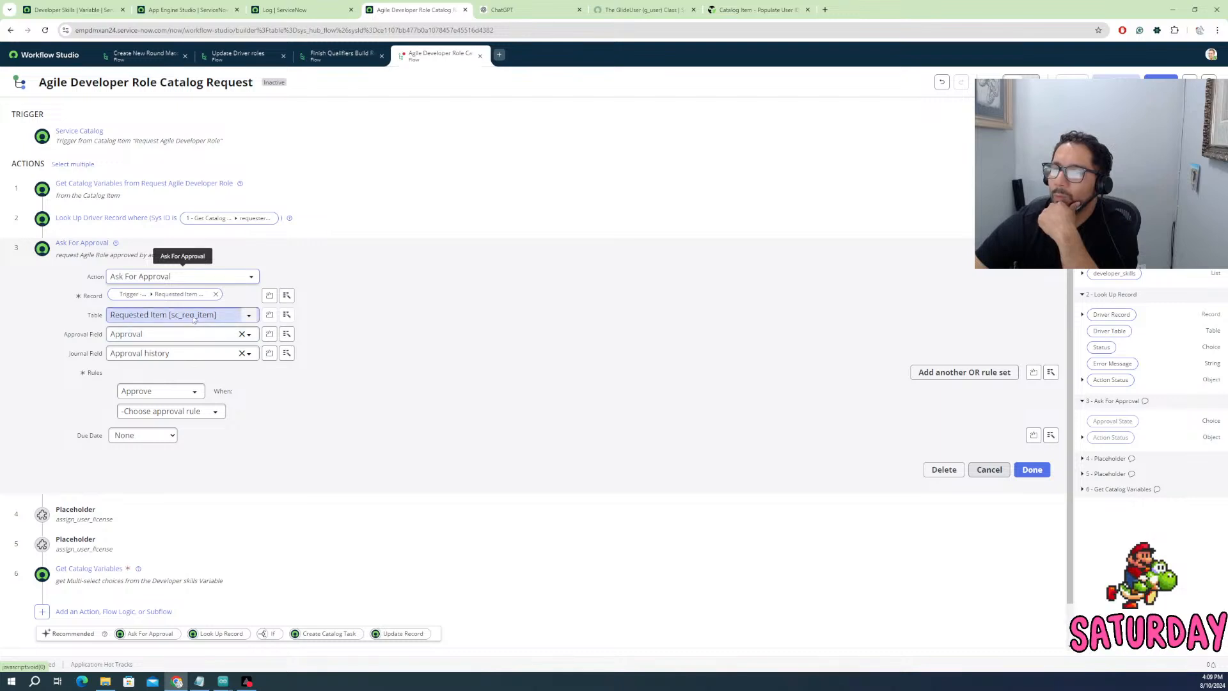
{"action": "left_click", "coordinate": [160, 414]}
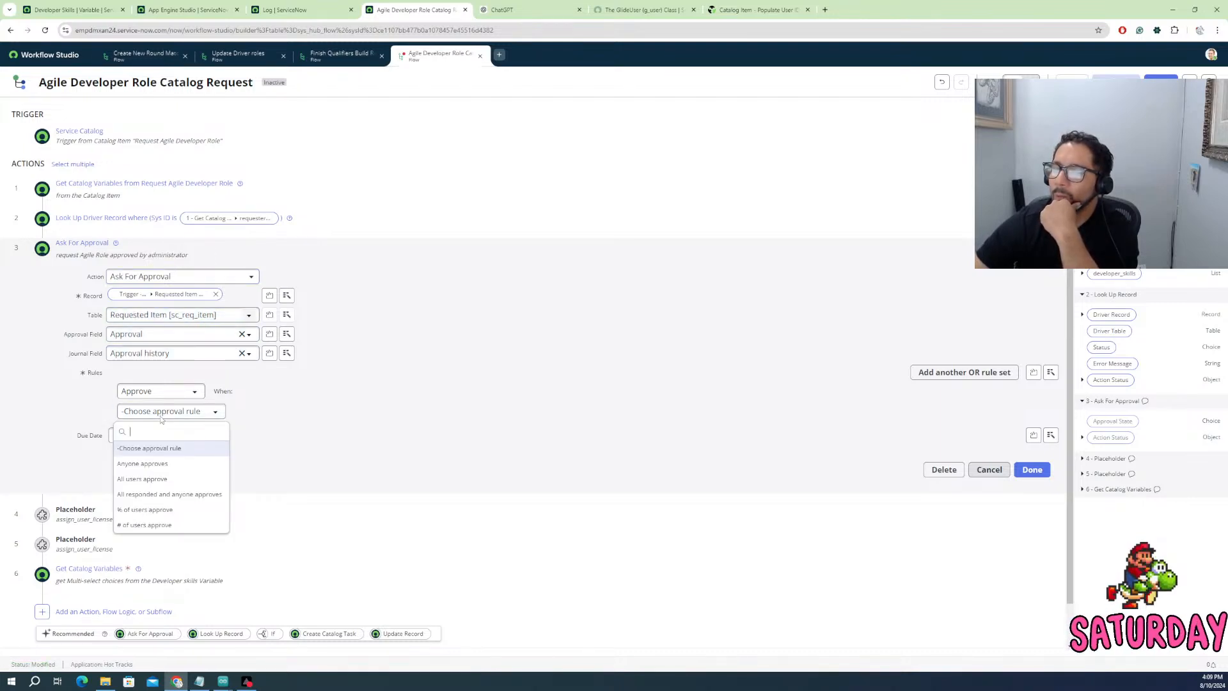
{"action": "left_click", "coordinate": [168, 471]}
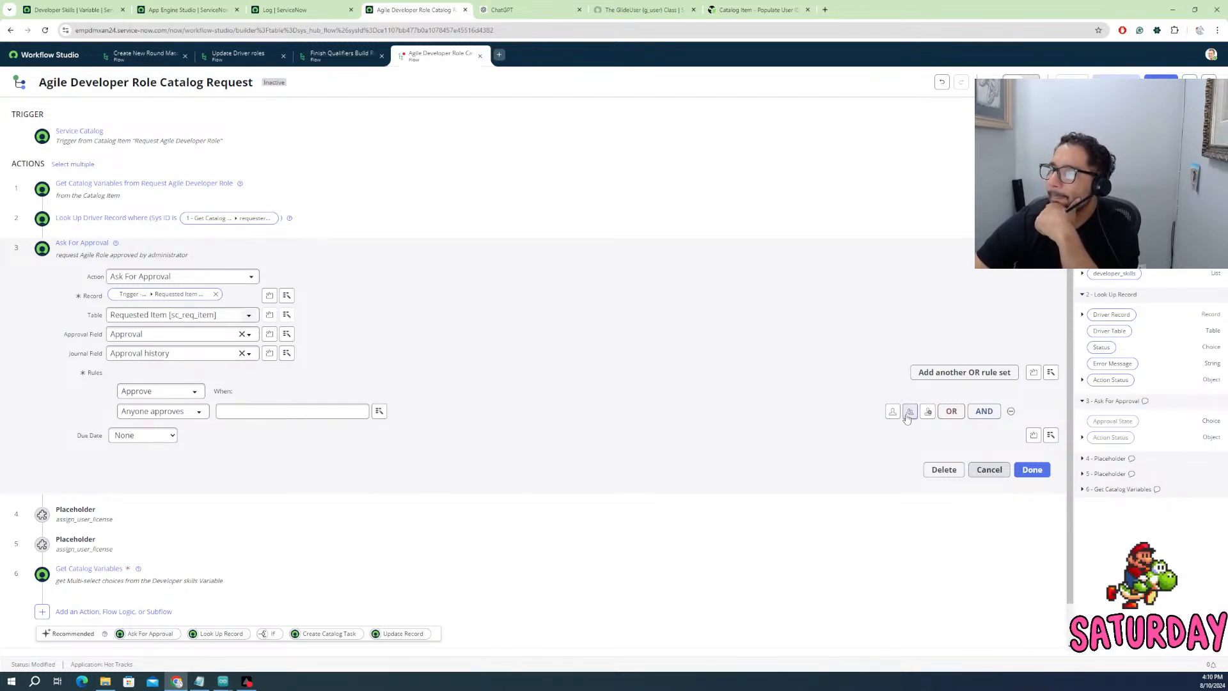
{"action": "left_click", "coordinate": [908, 413]}
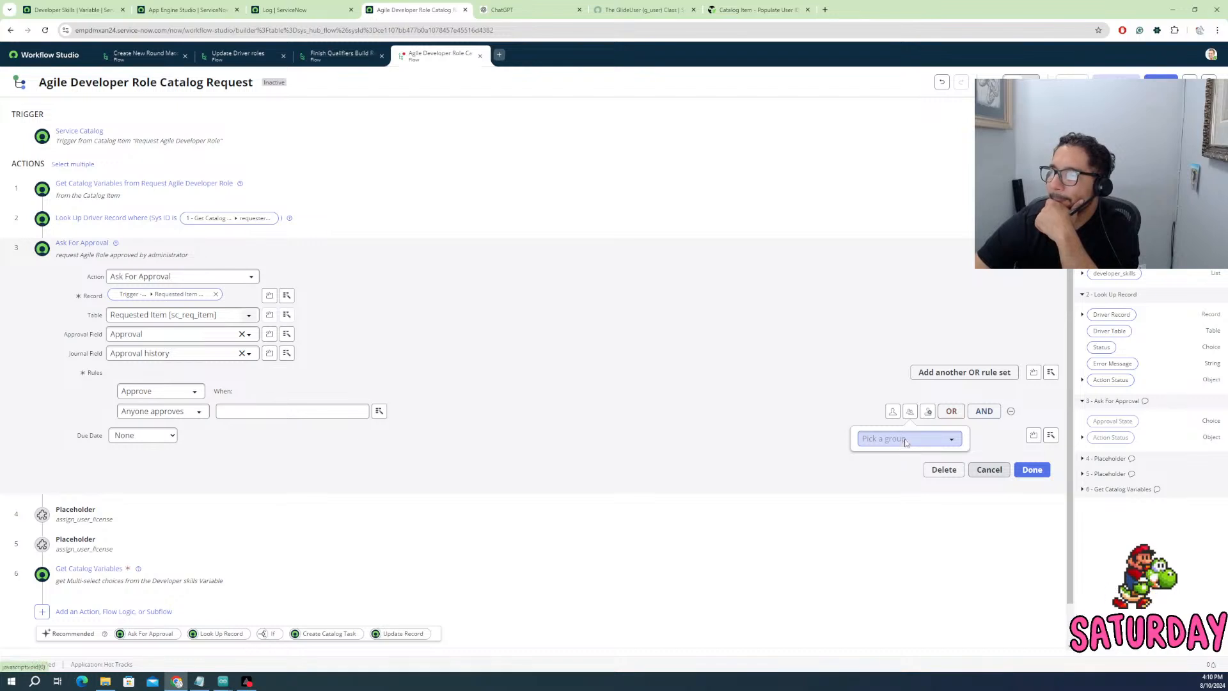
{"action": "left_click", "coordinate": [903, 441]}
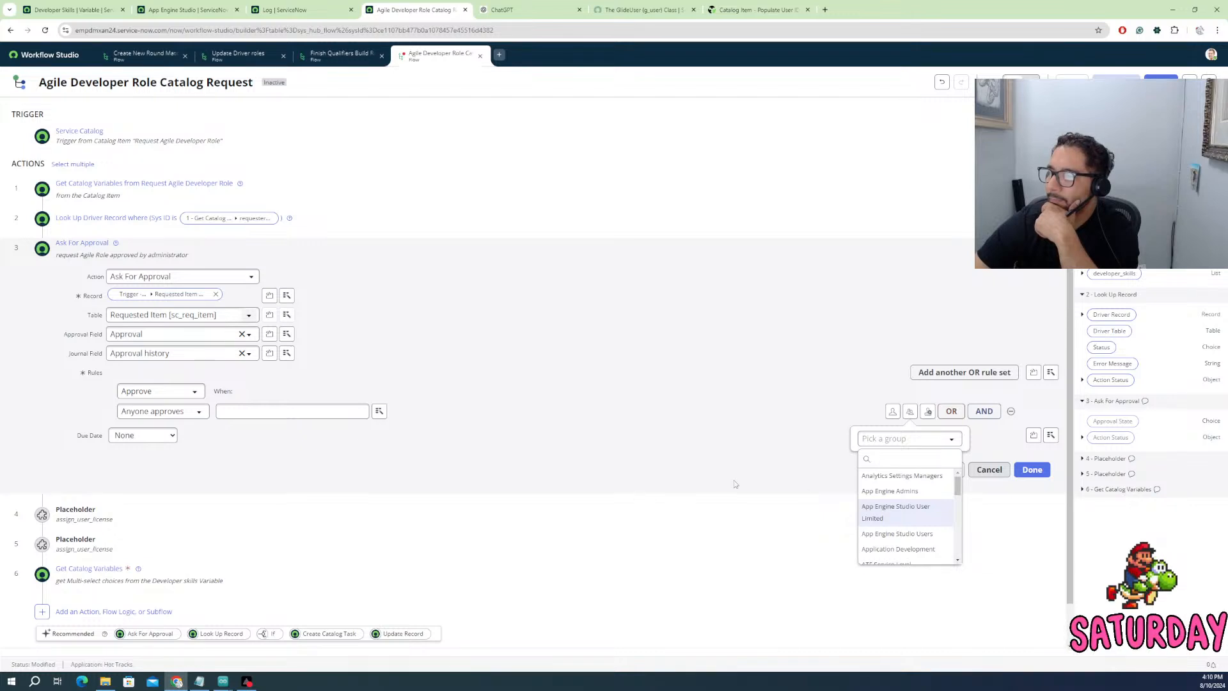
{"action": "left_click", "coordinate": [899, 494]}
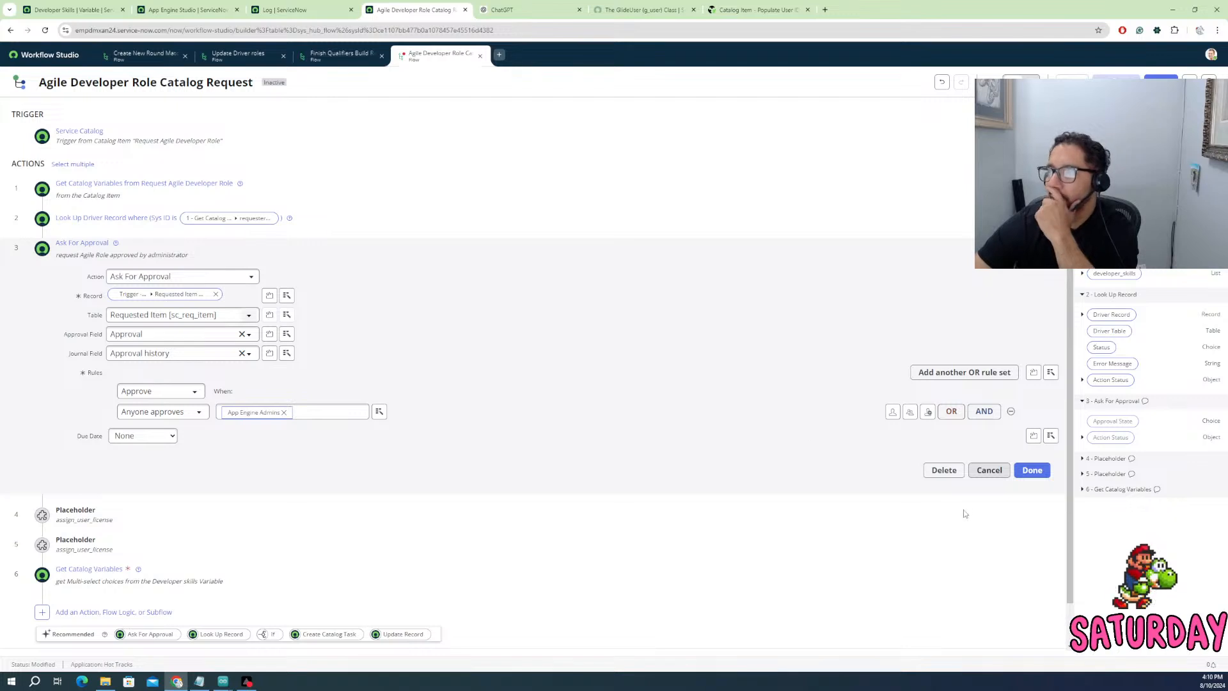
{"action": "left_click", "coordinate": [1028, 478]}
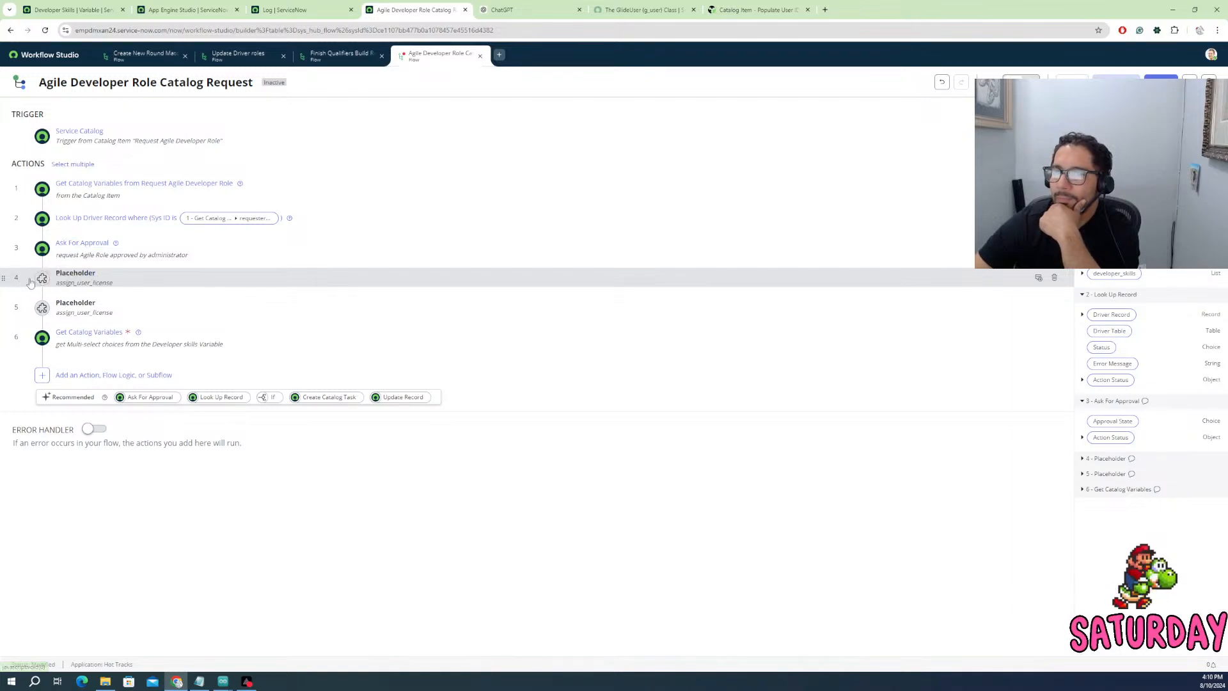
- Turn the first assign_user_license placeholder, directly below Ask For Approval, into an Update Record action
{"action": "left_click", "coordinate": [102, 282]}
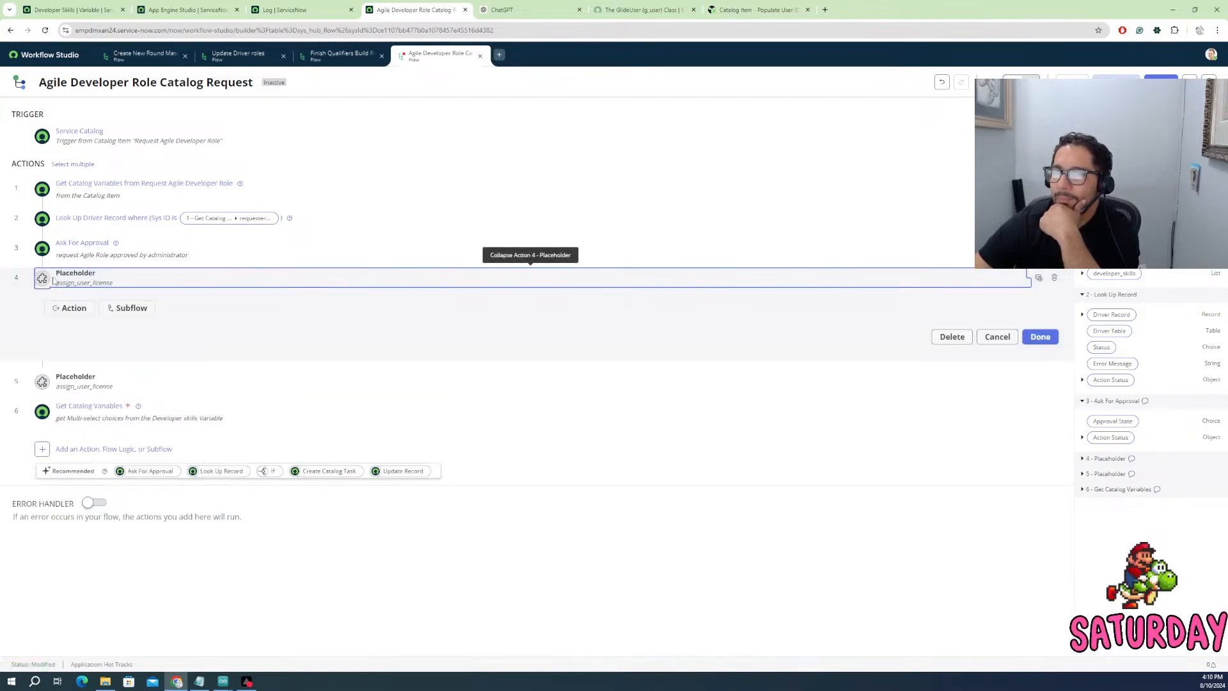
{"action": "left_click", "coordinate": [79, 308]}
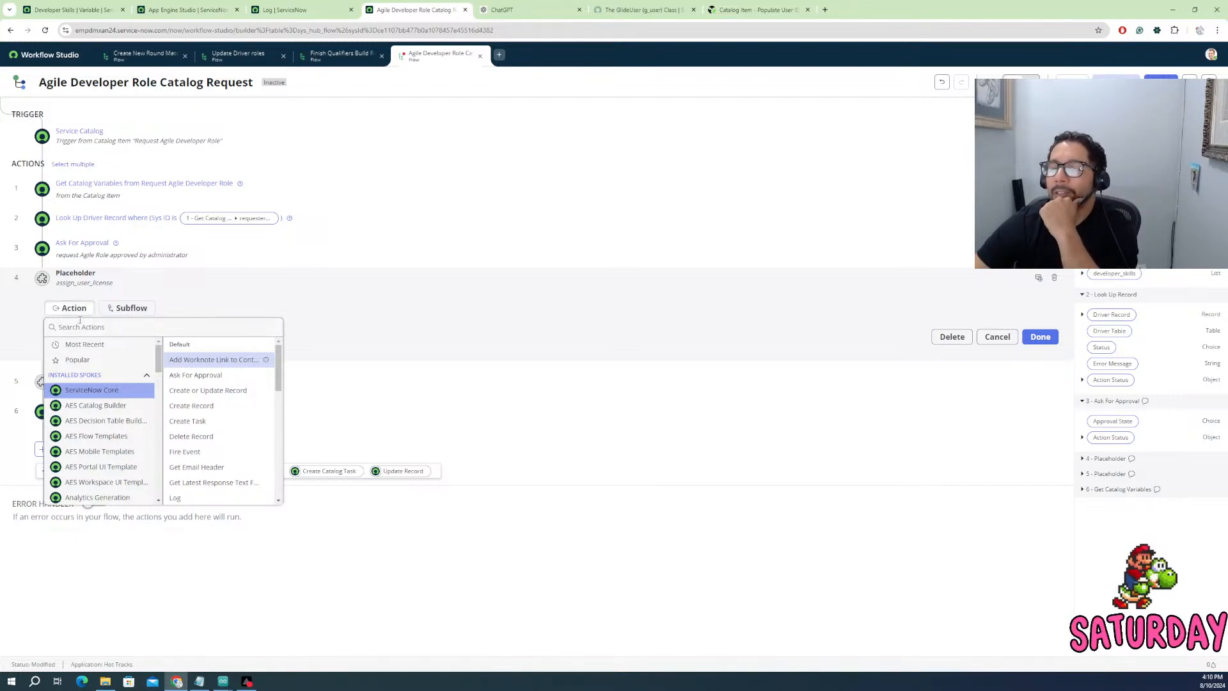
{"action": "scroll", "coordinate": [203, 452], "scroll_direction": "down", "scroll_amount": 1}
{"action": "scroll", "coordinate": [204, 451], "scroll_direction": "down", "scroll_amount": 10}
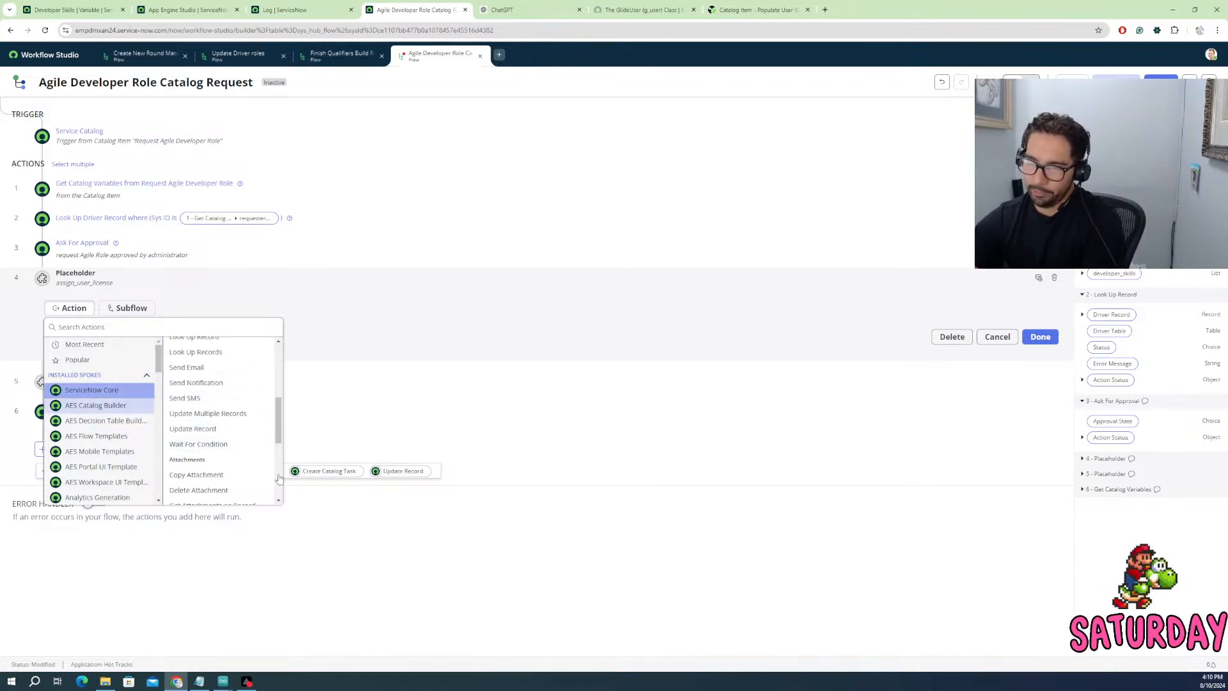
{"action": "left_click", "coordinate": [204, 430]}
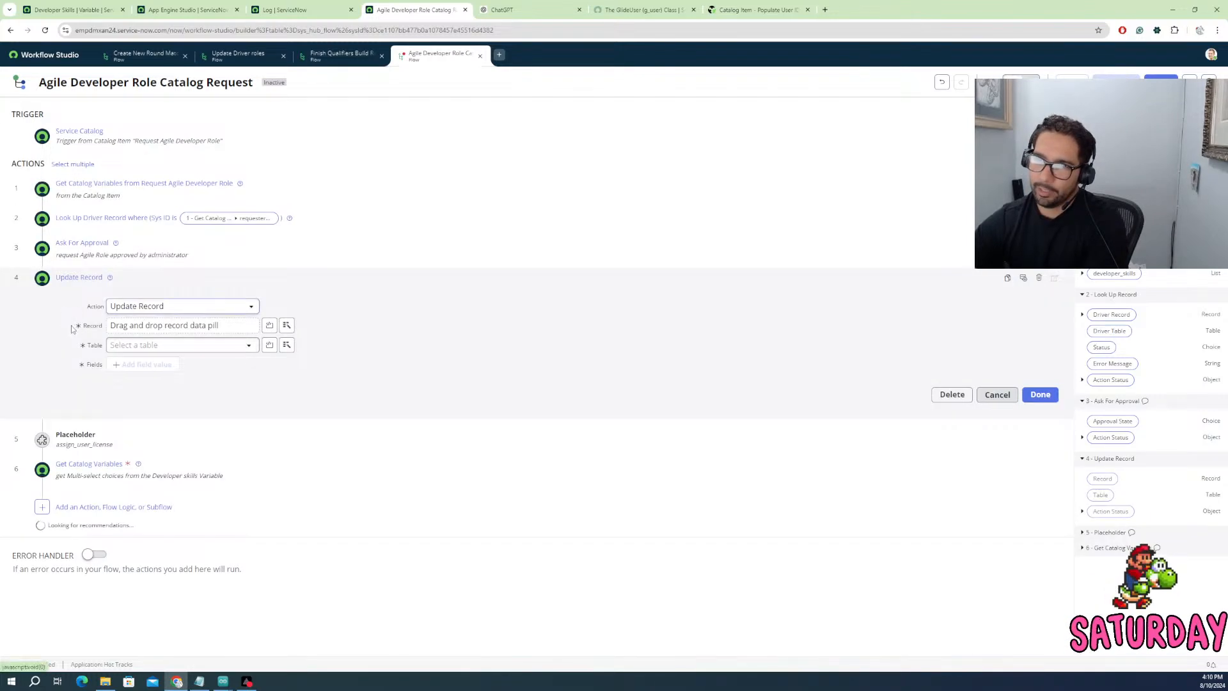
{"action": "left_click", "coordinate": [202, 325]}
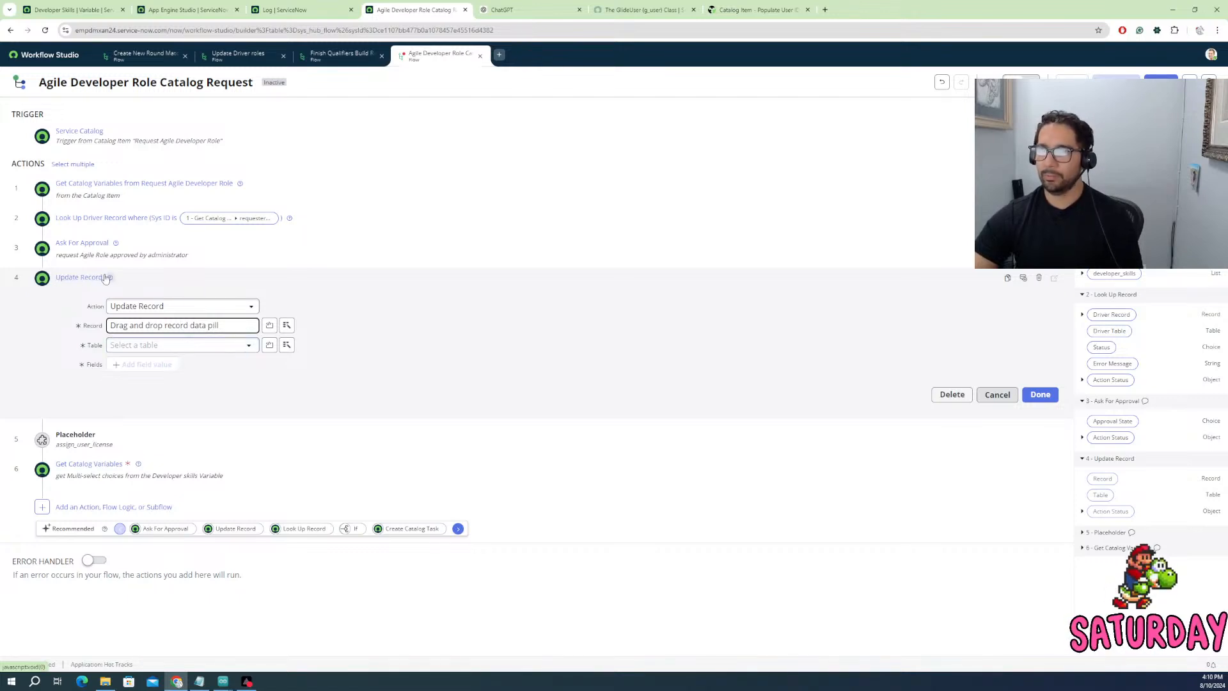
- Examine how the record actions are configured in the Update Driver roles and Finish Qualifiers Build Rank flows
{"action": "left_click", "coordinate": [235, 57]}
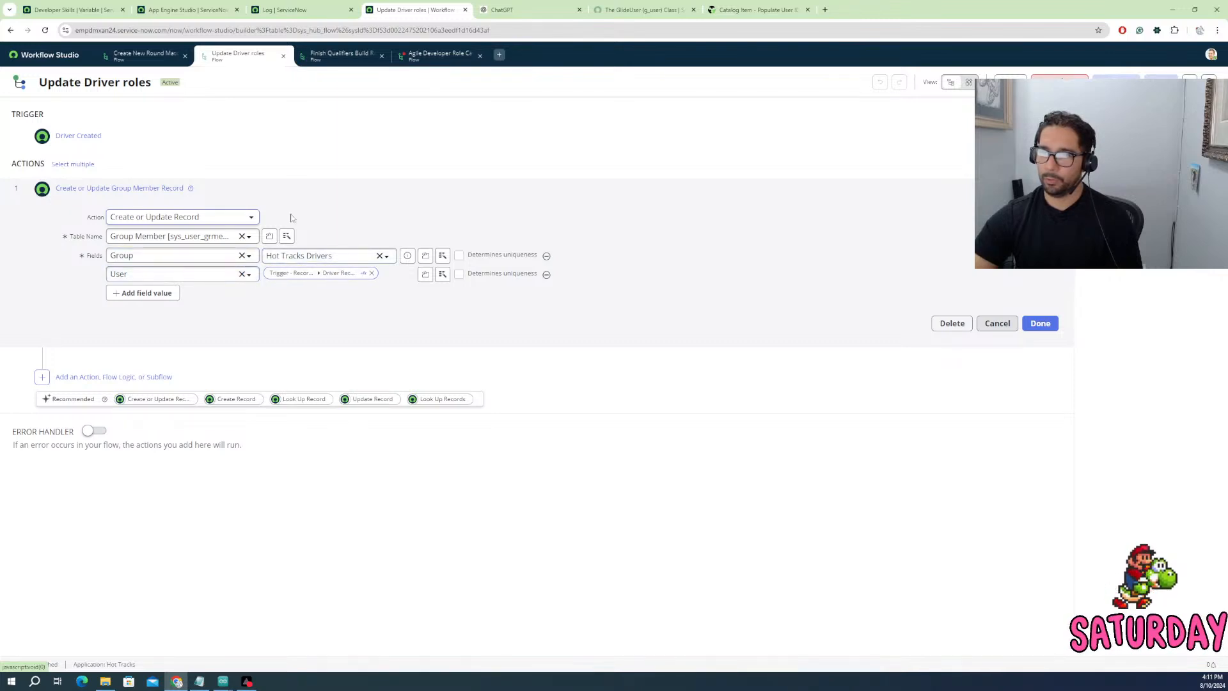
{"action": "left_click", "coordinate": [347, 56]}
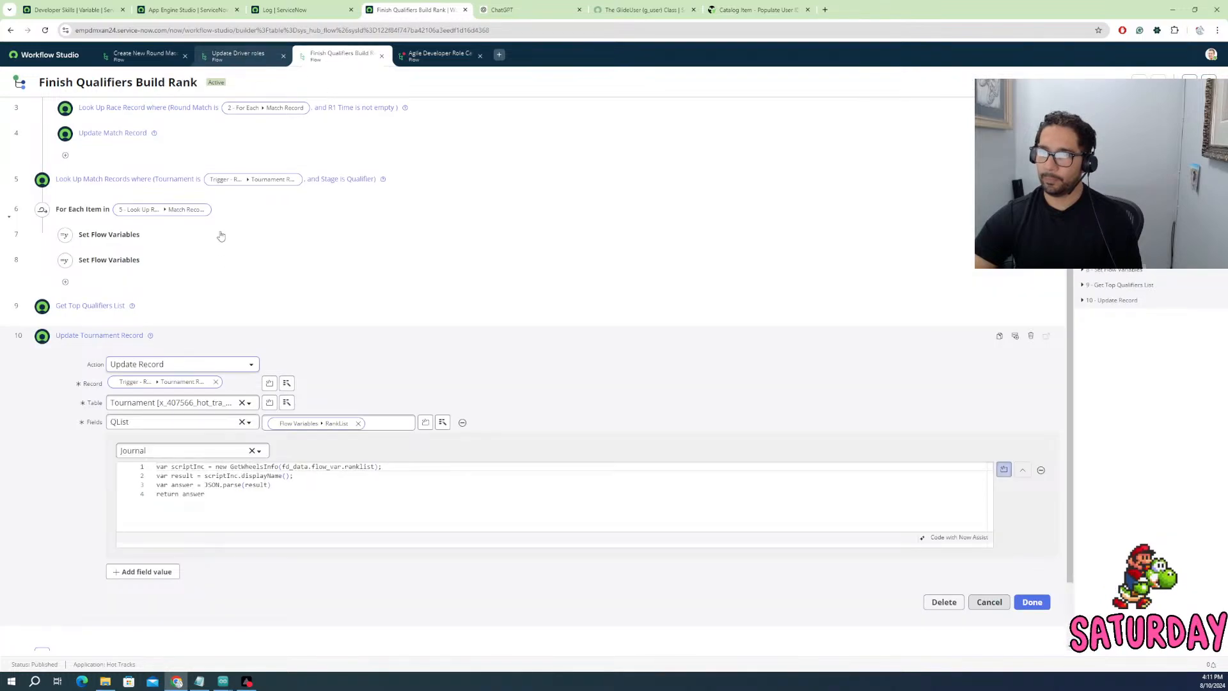
{"action": "left_click", "coordinate": [419, 60]}
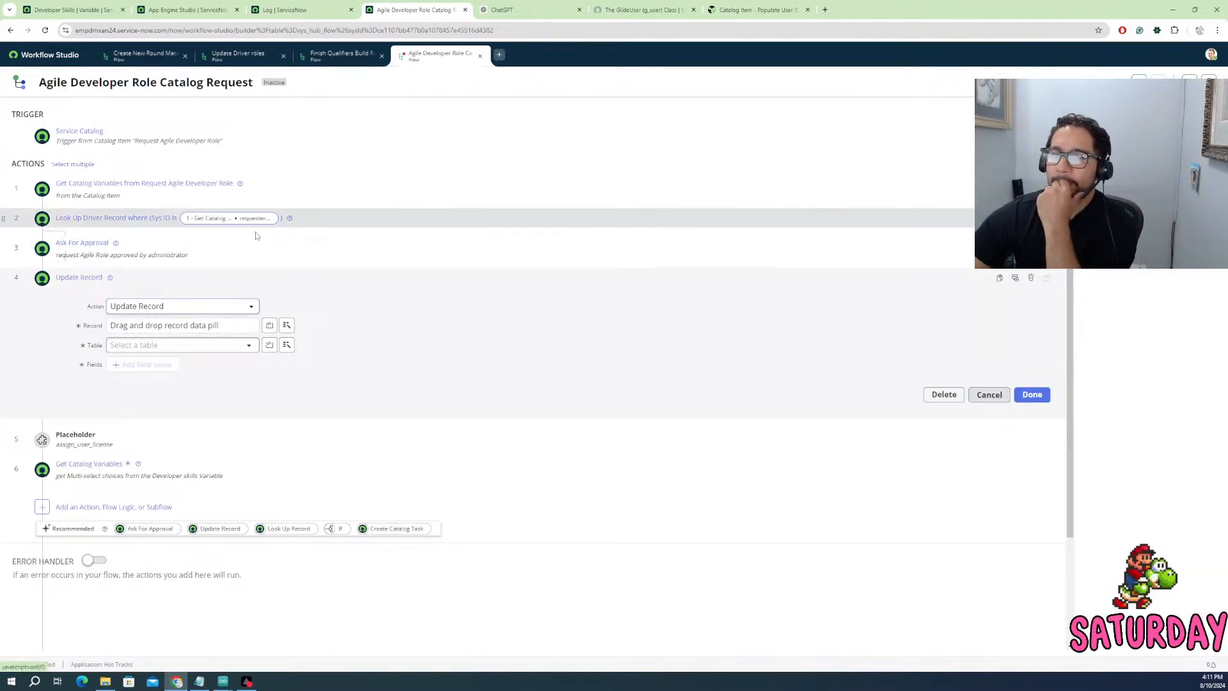
- Search the Update Record action's table choices for "group" and set the table to Group [sys_user_group]
{"action": "left_click", "coordinate": [182, 330]}
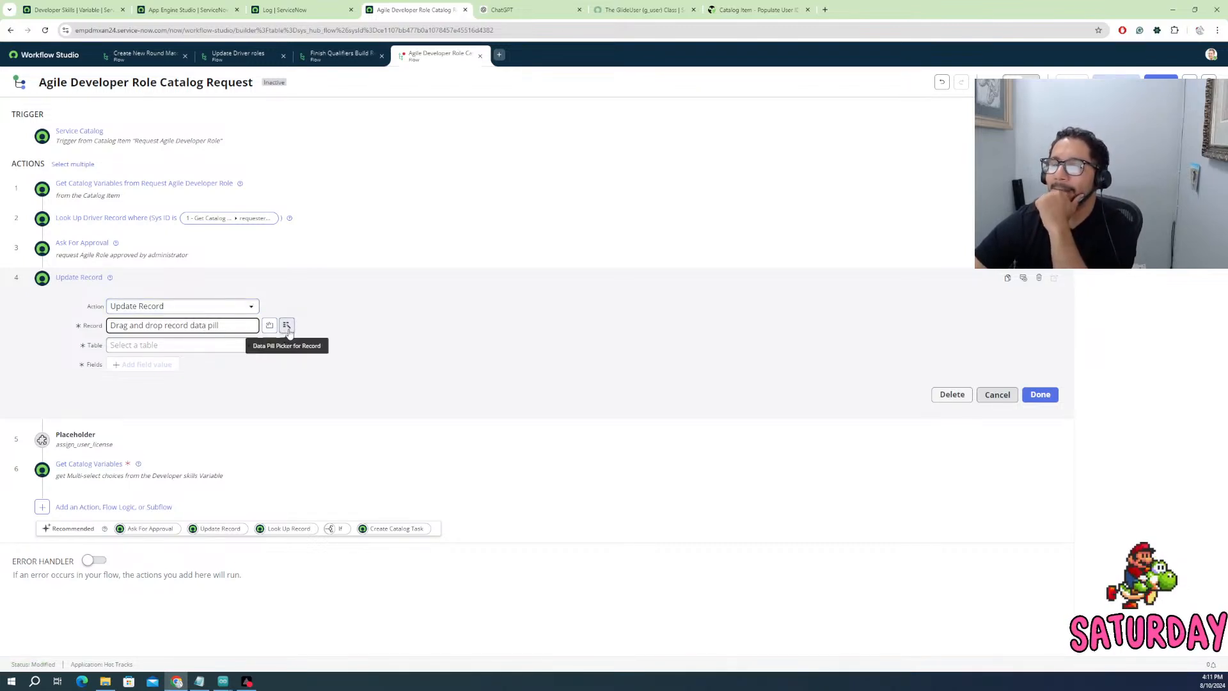
{"action": "left_click", "coordinate": [249, 344]}
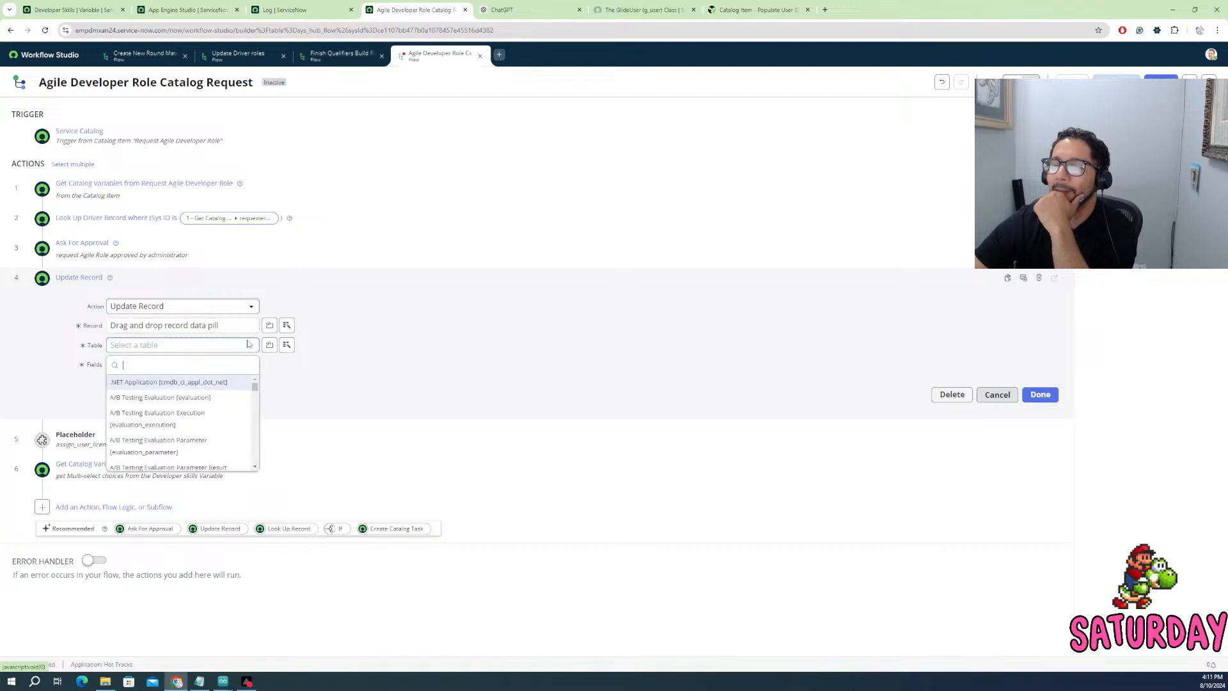
{"action": "type", "text": "group"}
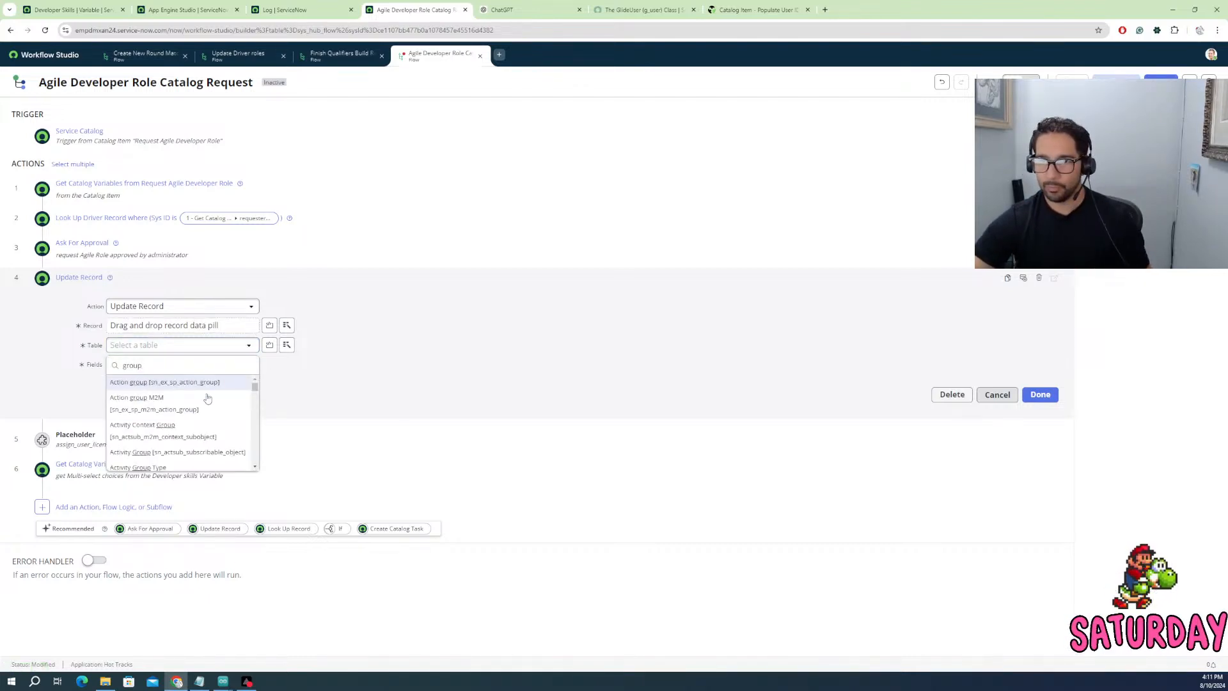
{"action": "scroll", "coordinate": [173, 451], "scroll_direction": "down", "scroll_amount": 5}
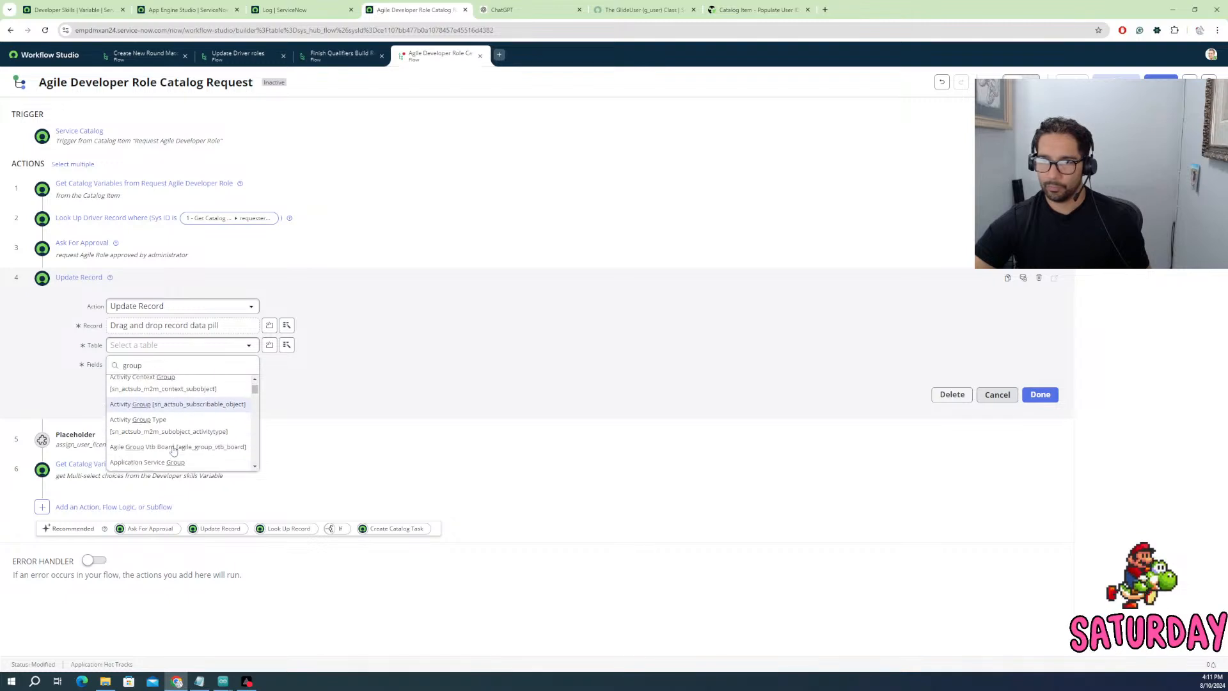
{"action": "scroll", "coordinate": [173, 451], "scroll_direction": "up", "scroll_amount": 3}
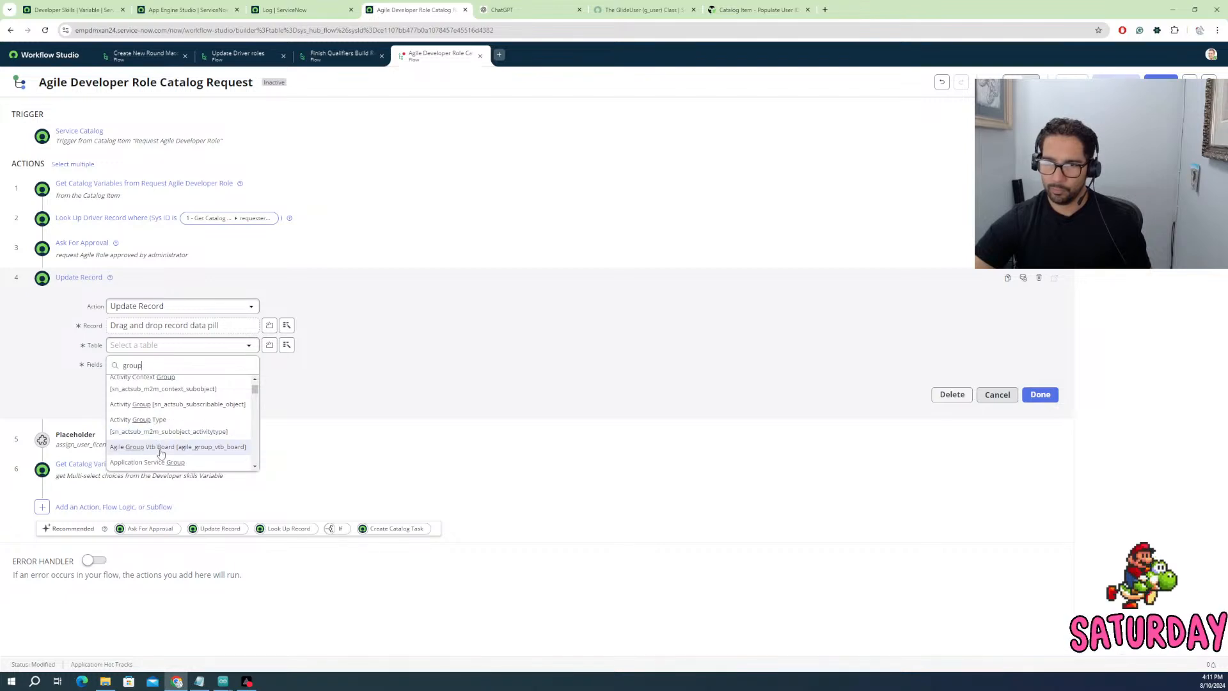
{"action": "scroll", "coordinate": [161, 451], "scroll_direction": "down", "scroll_amount": 1}
{"action": "scroll", "coordinate": [163, 433], "scroll_direction": "down", "scroll_amount": 4}
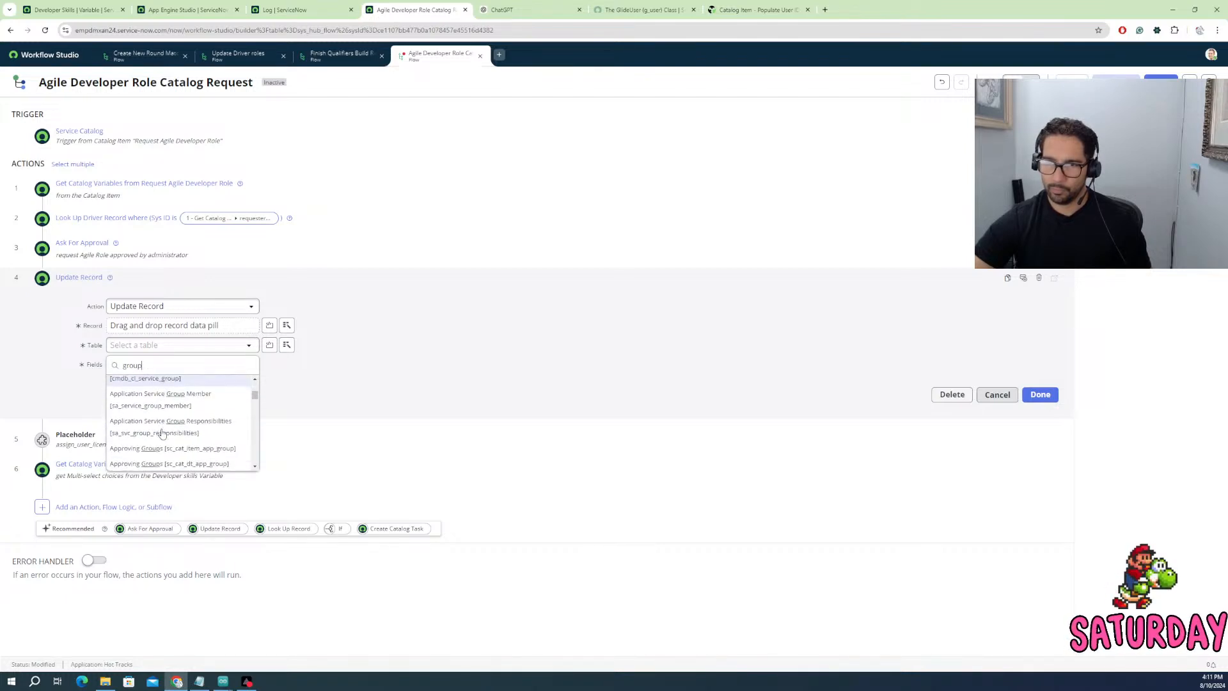
{"action": "scroll", "coordinate": [163, 435], "scroll_direction": "down", "scroll_amount": 5}
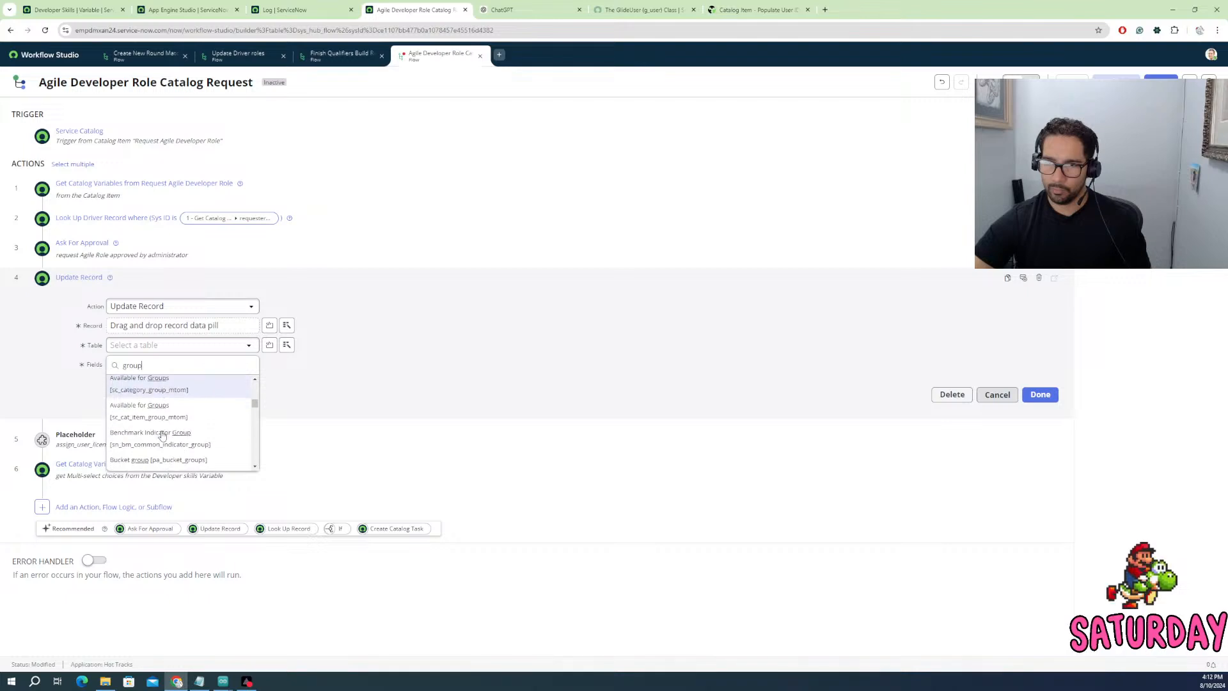
{"action": "scroll", "coordinate": [162, 437], "scroll_direction": "down", "scroll_amount": 8}
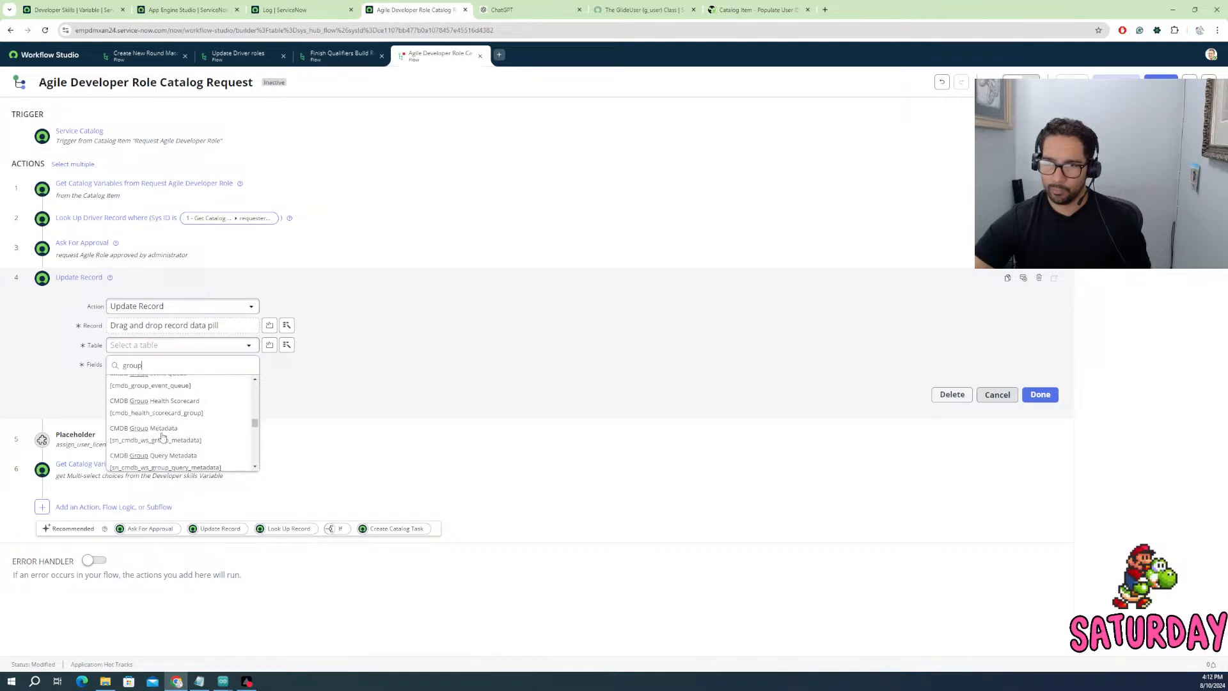
{"action": "scroll", "coordinate": [162, 436], "scroll_direction": "up", "scroll_amount": 3}
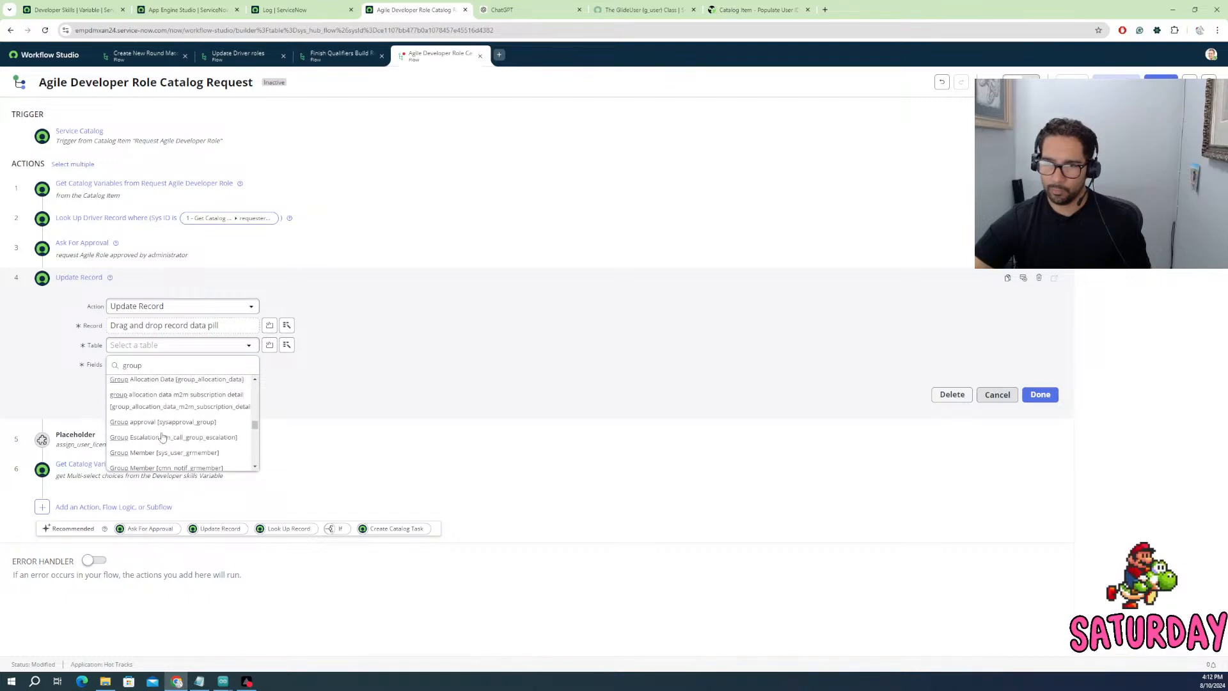
{"action": "scroll", "coordinate": [152, 428], "scroll_direction": "up", "scroll_amount": 3}
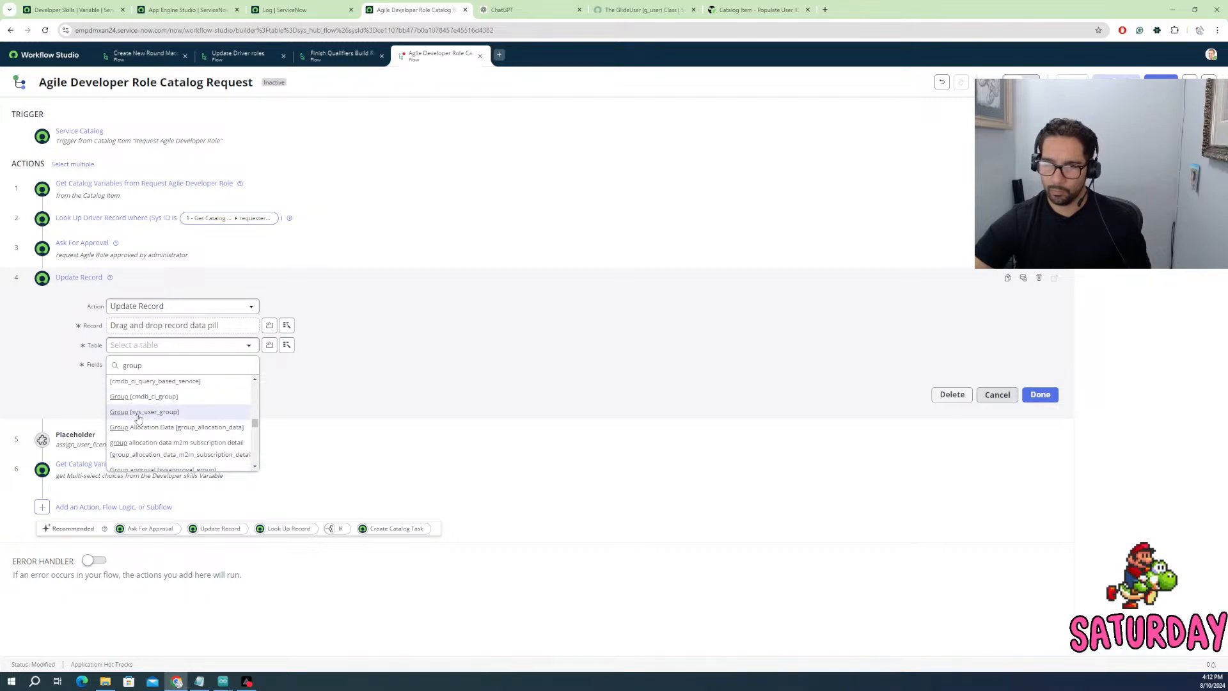
{"action": "left_click", "coordinate": [136, 416]}
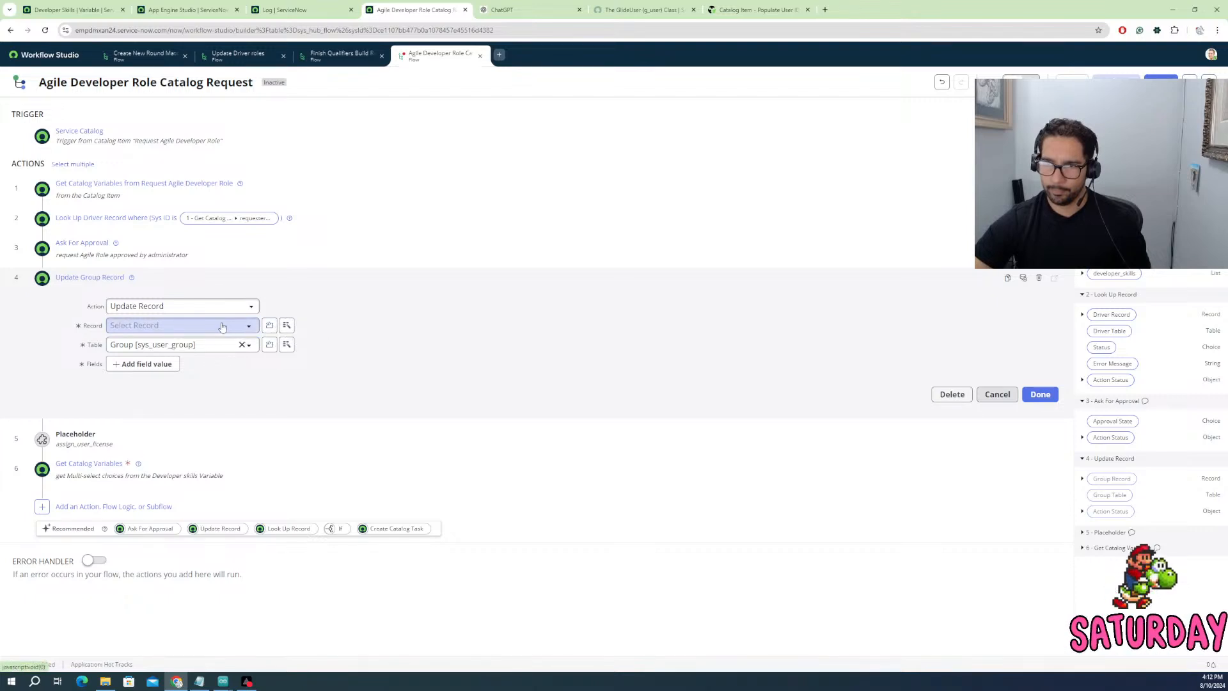
- Set the record of the Group update action to Orlando Developers
{"action": "left_click", "coordinate": [241, 328]}
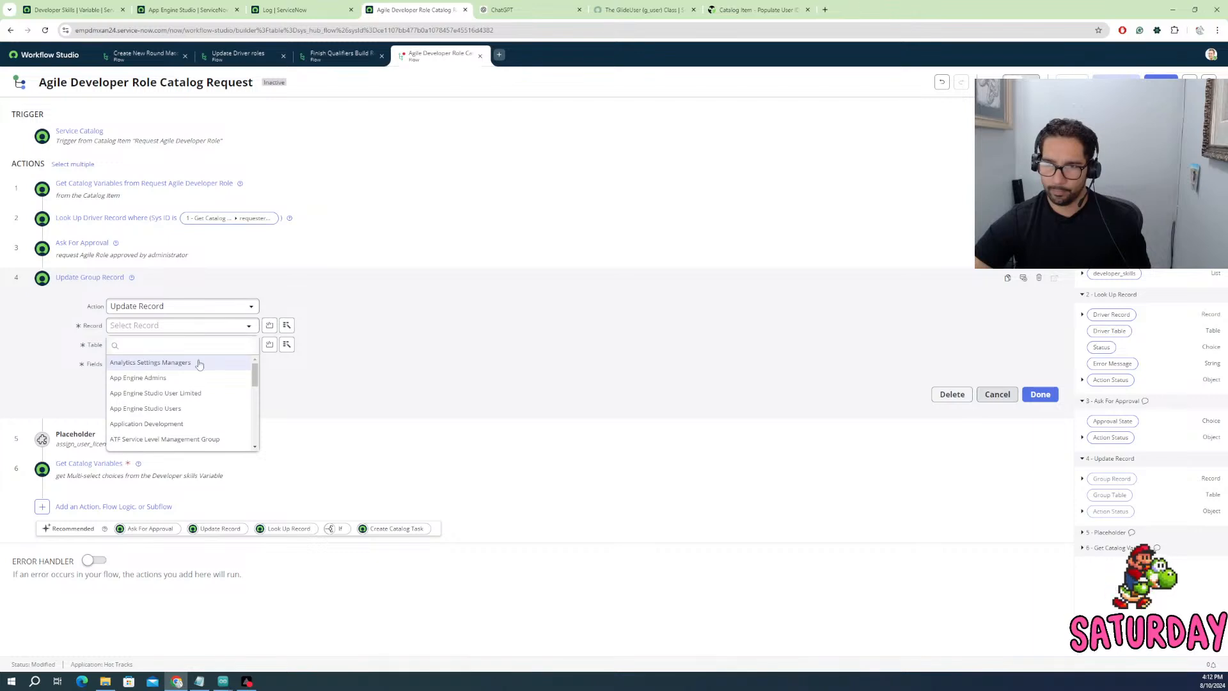
{"action": "scroll", "coordinate": [211, 394], "scroll_direction": "down", "scroll_amount": 2}
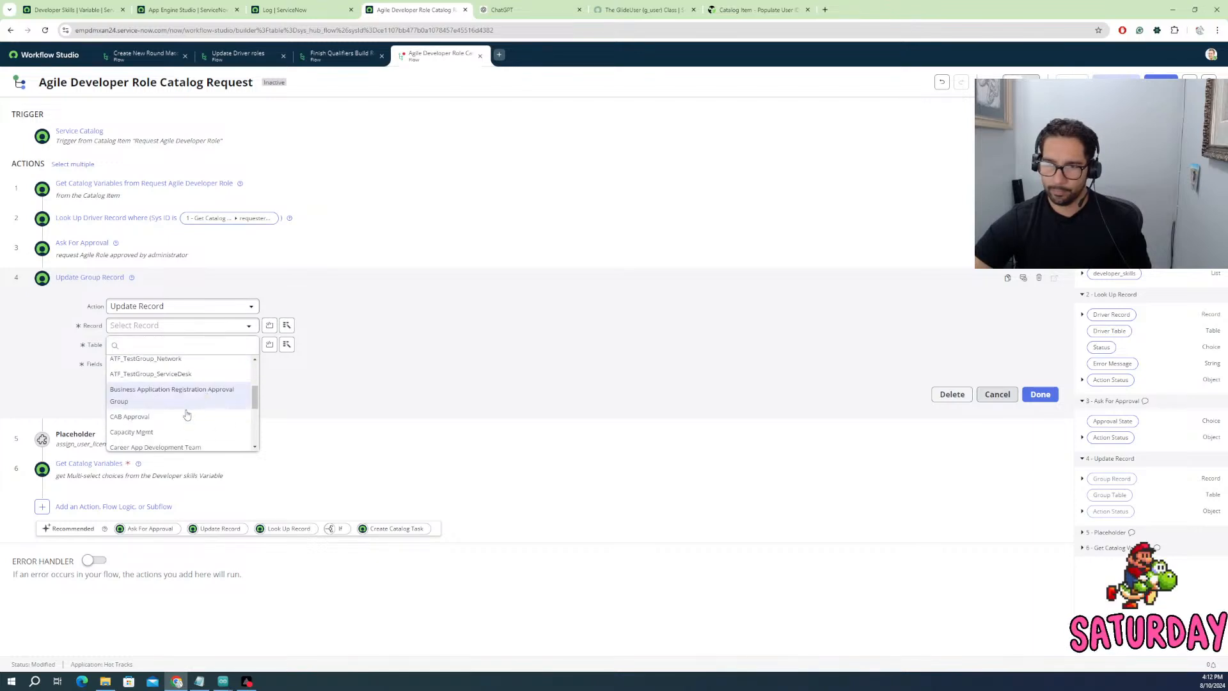
{"action": "scroll", "coordinate": [186, 416], "scroll_direction": "down", "scroll_amount": 5}
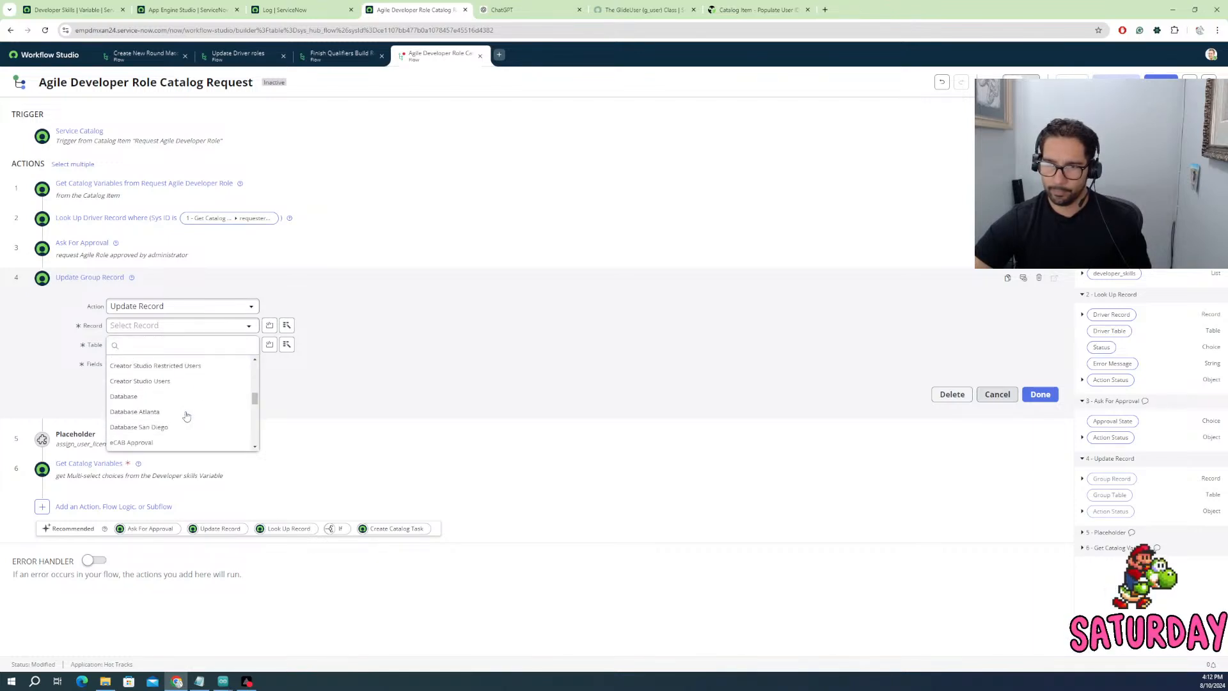
{"action": "scroll", "coordinate": [187, 416], "scroll_direction": "down", "scroll_amount": 1}
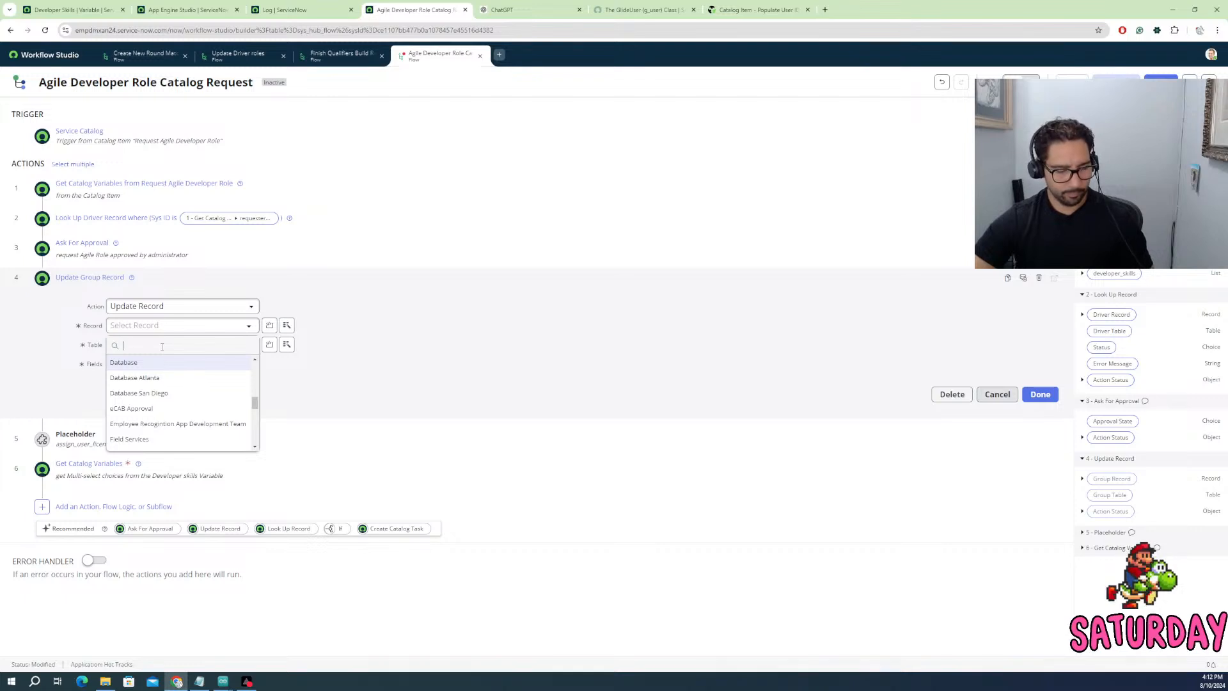
{"action": "type", "text": "orl"}
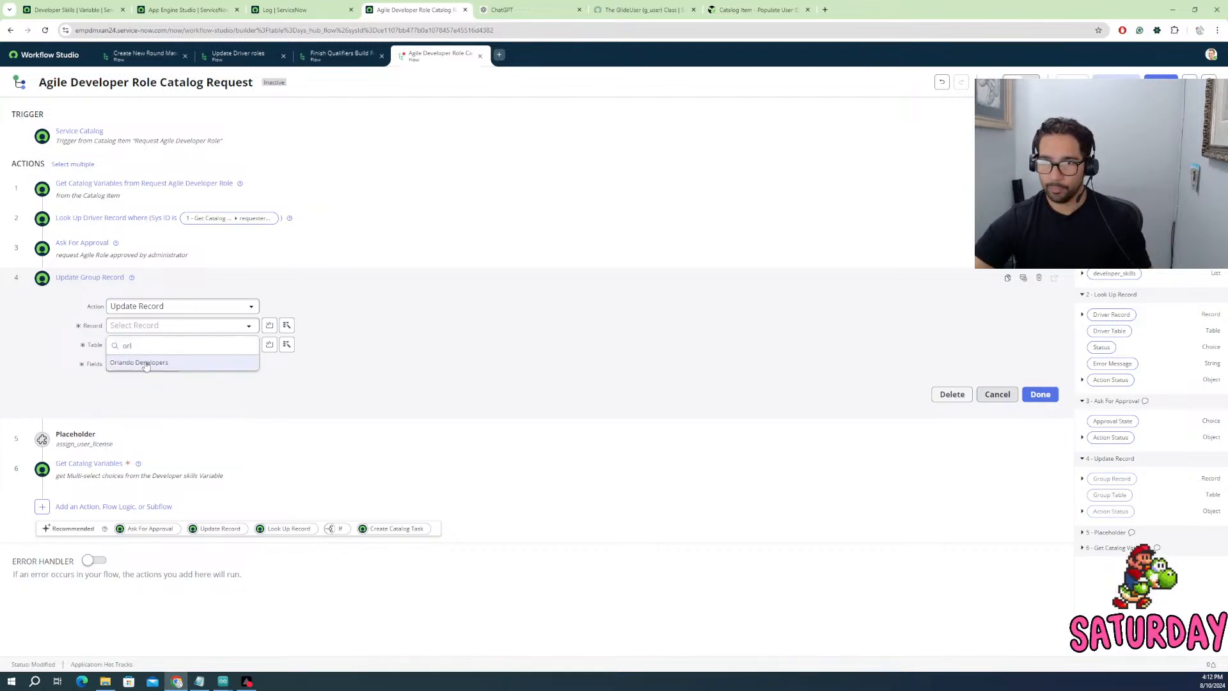
{"action": "left_click", "coordinate": [147, 362]}
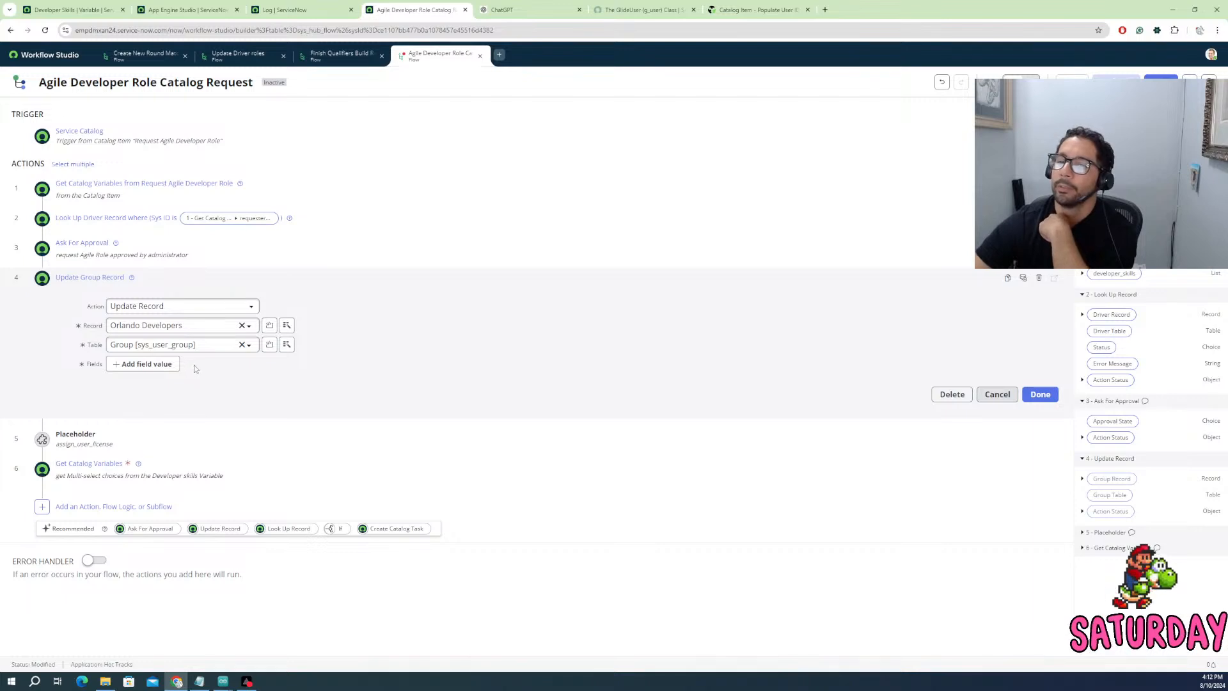
- Search the Group update action's fields for "user" and "me", and add the Include members field
{"action": "left_click", "coordinate": [147, 365]}
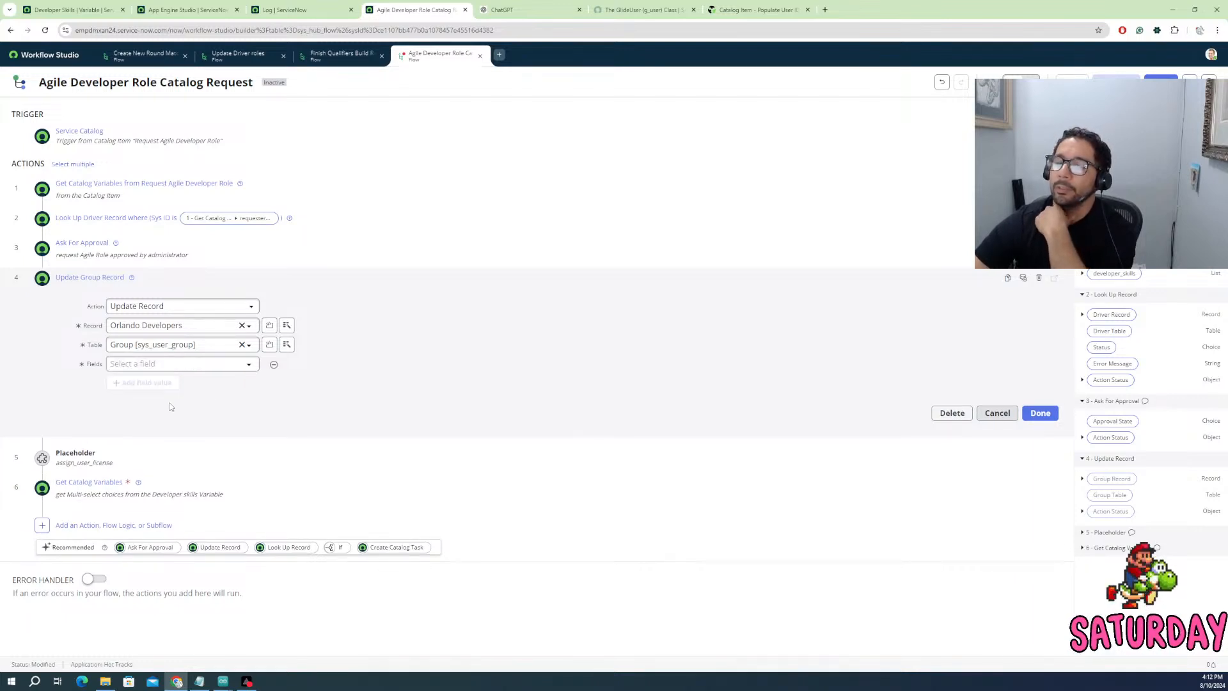
{"action": "left_click", "coordinate": [183, 364]}
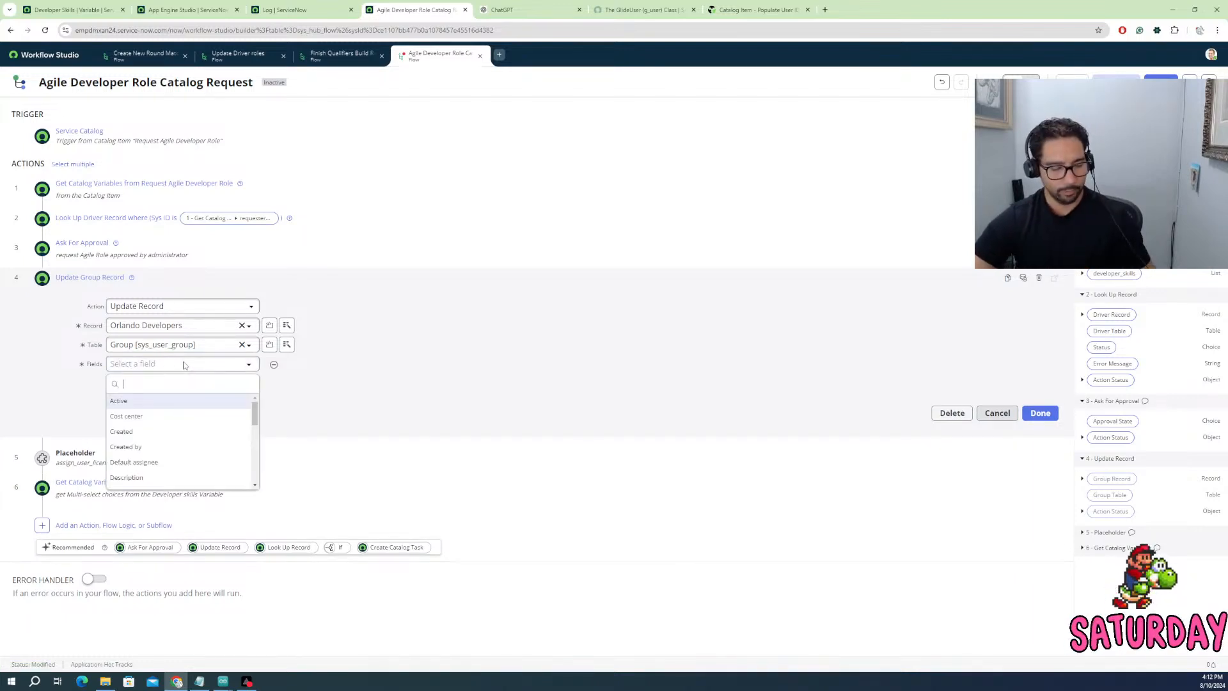
{"action": "type", "text": "user"}
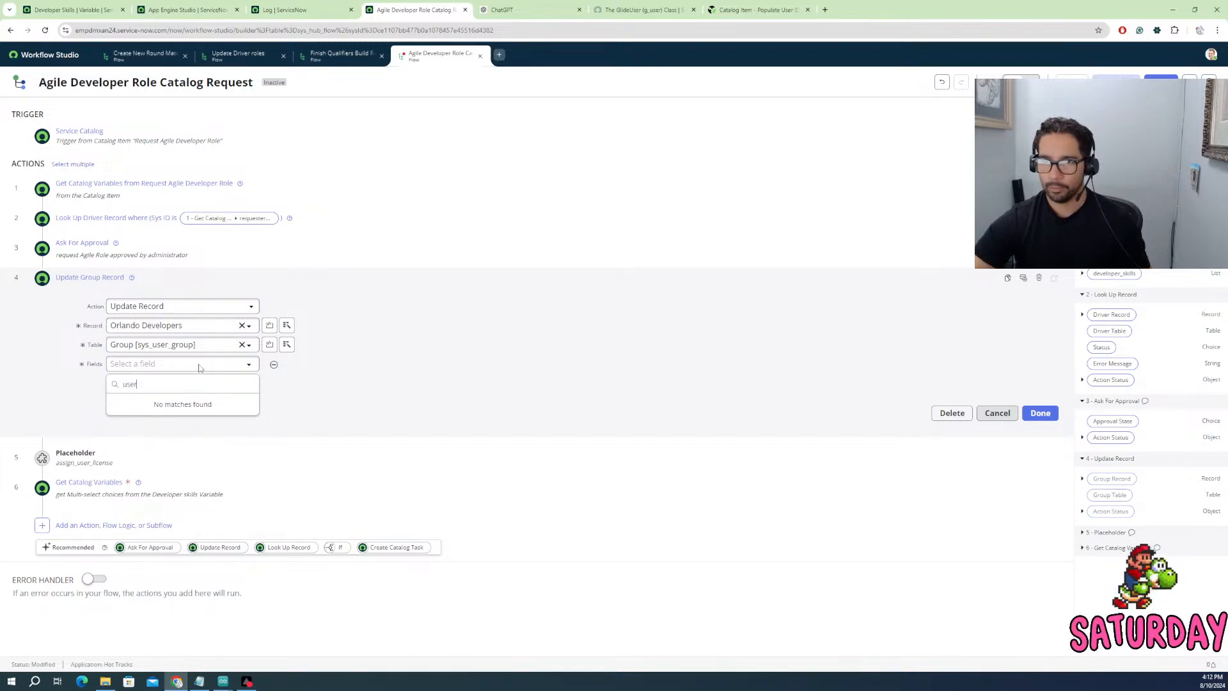
{"action": "left_click", "coordinate": [203, 367]}
{"action": "left_click", "coordinate": [186, 369]}
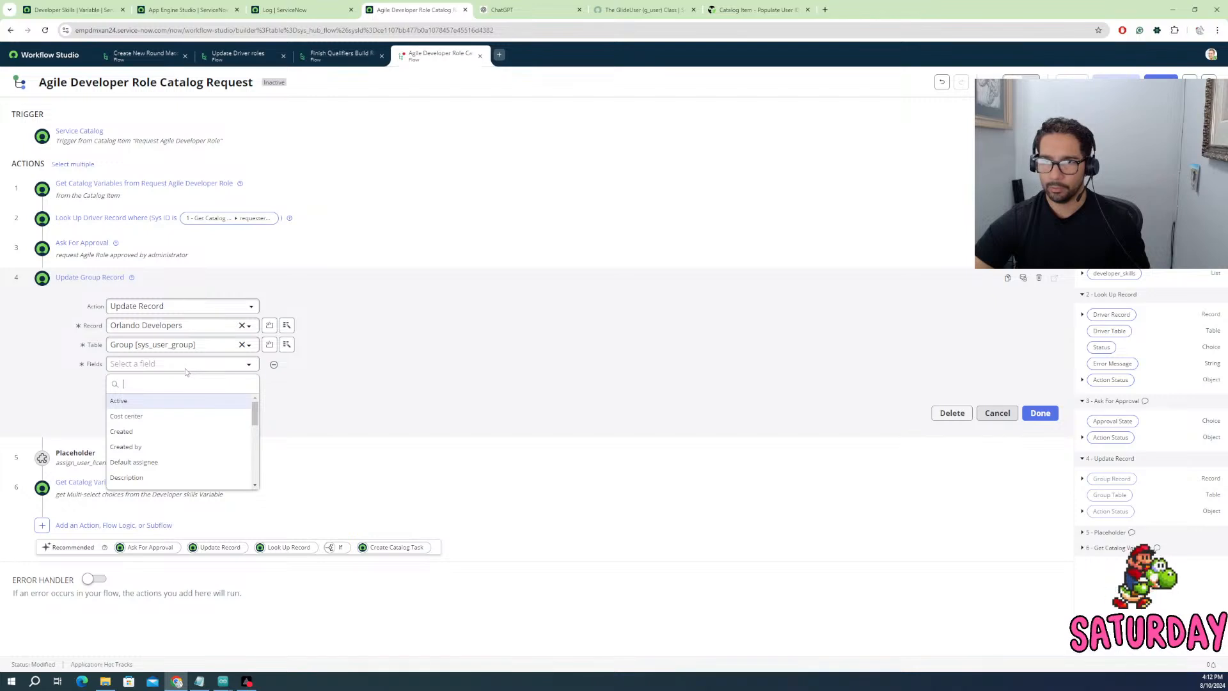
{"action": "type", "text": "me"}
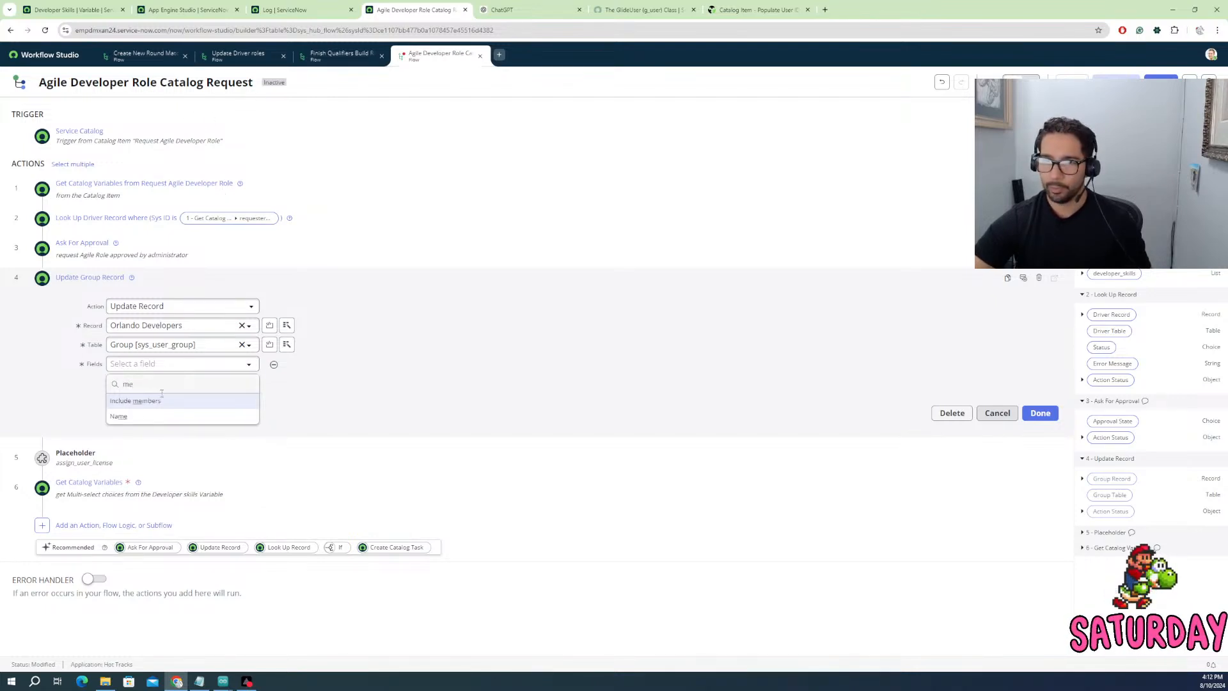
{"action": "left_click", "coordinate": [154, 403]}
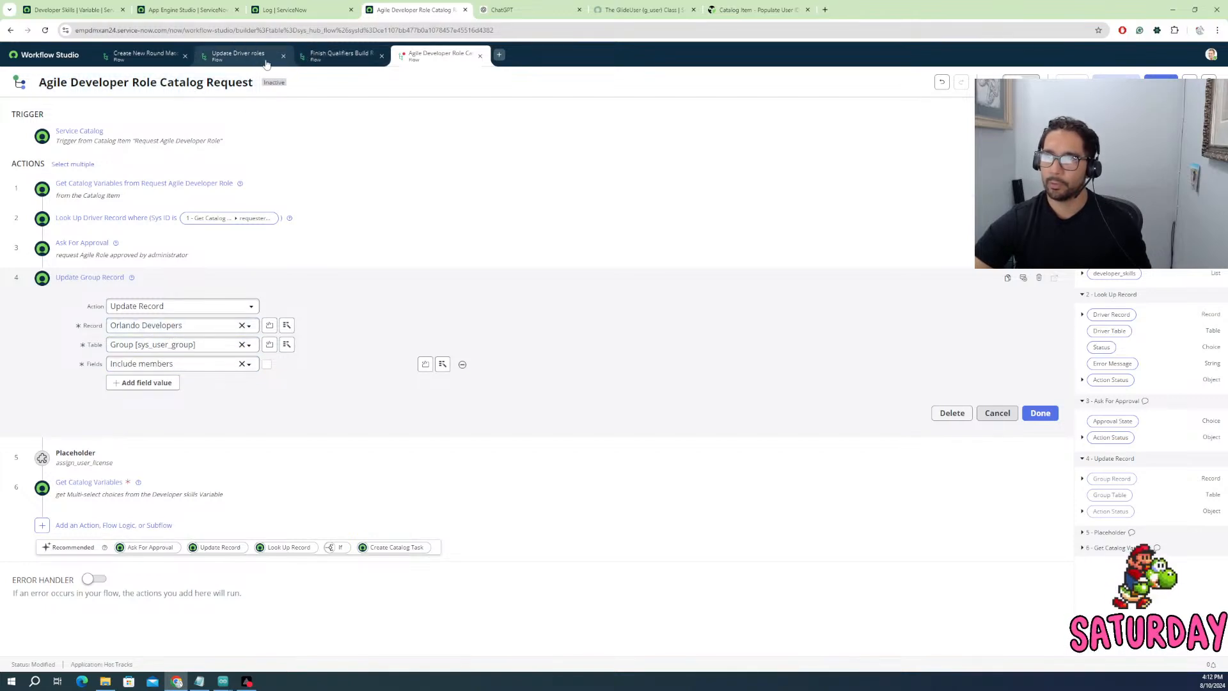
- Clear the update action's Group table and set the table to Group Member [sys_user_grmember]
{"action": "left_click", "coordinate": [240, 61]}
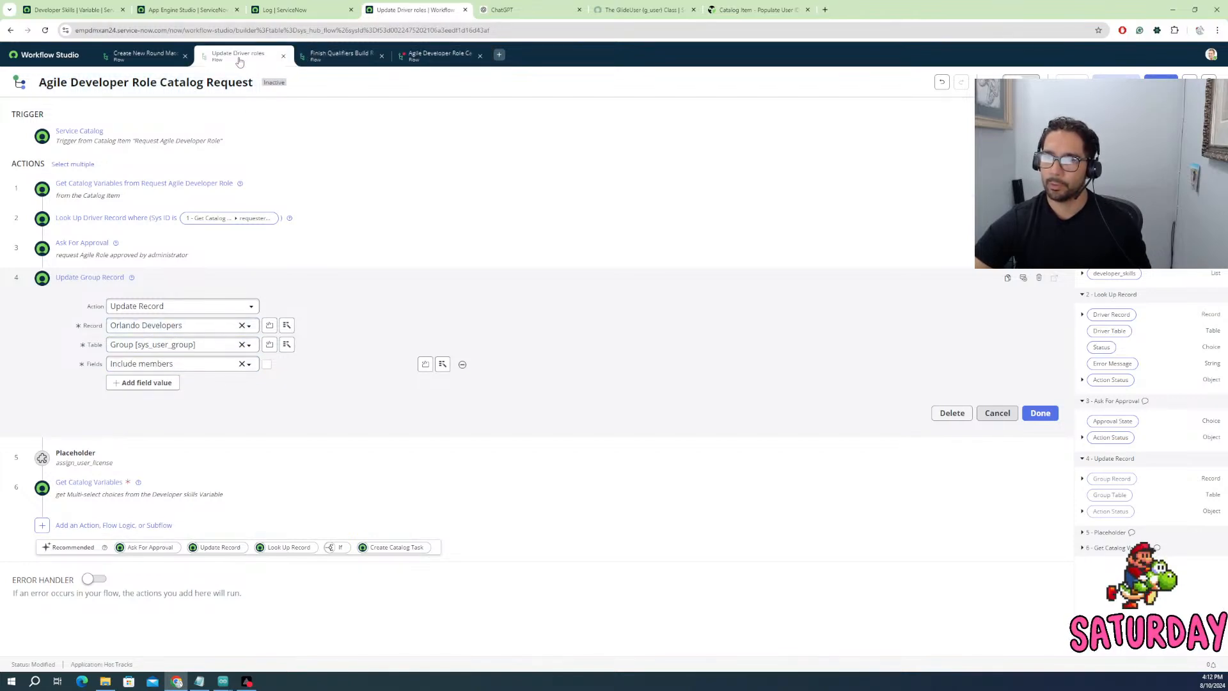
{"action": "left_click", "coordinate": [448, 60]}
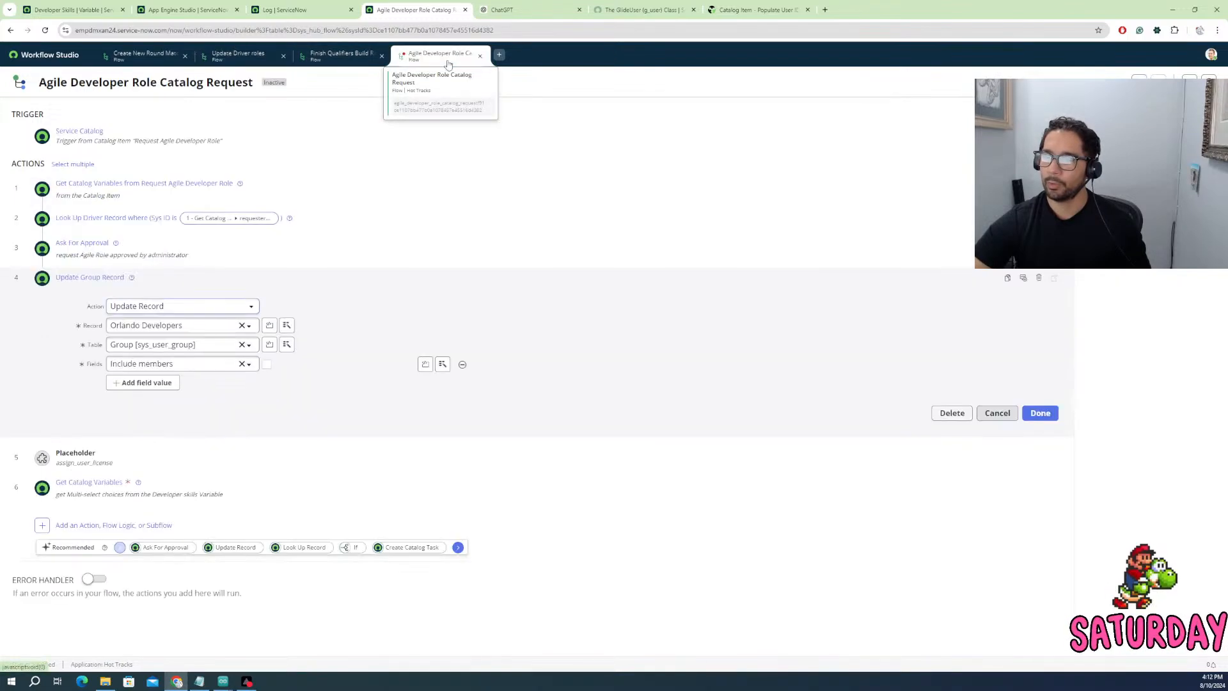
{"action": "left_click", "coordinate": [241, 344]}
{"action": "left_click", "coordinate": [162, 327]}
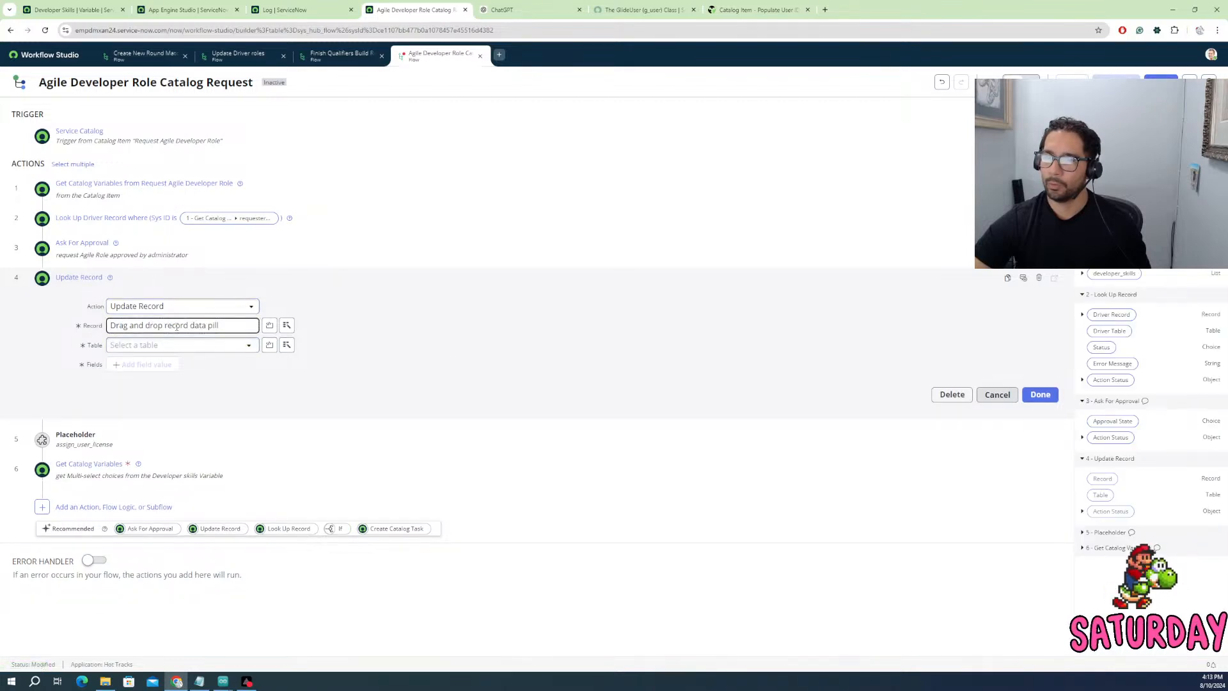
{"action": "left_click", "coordinate": [162, 346]}
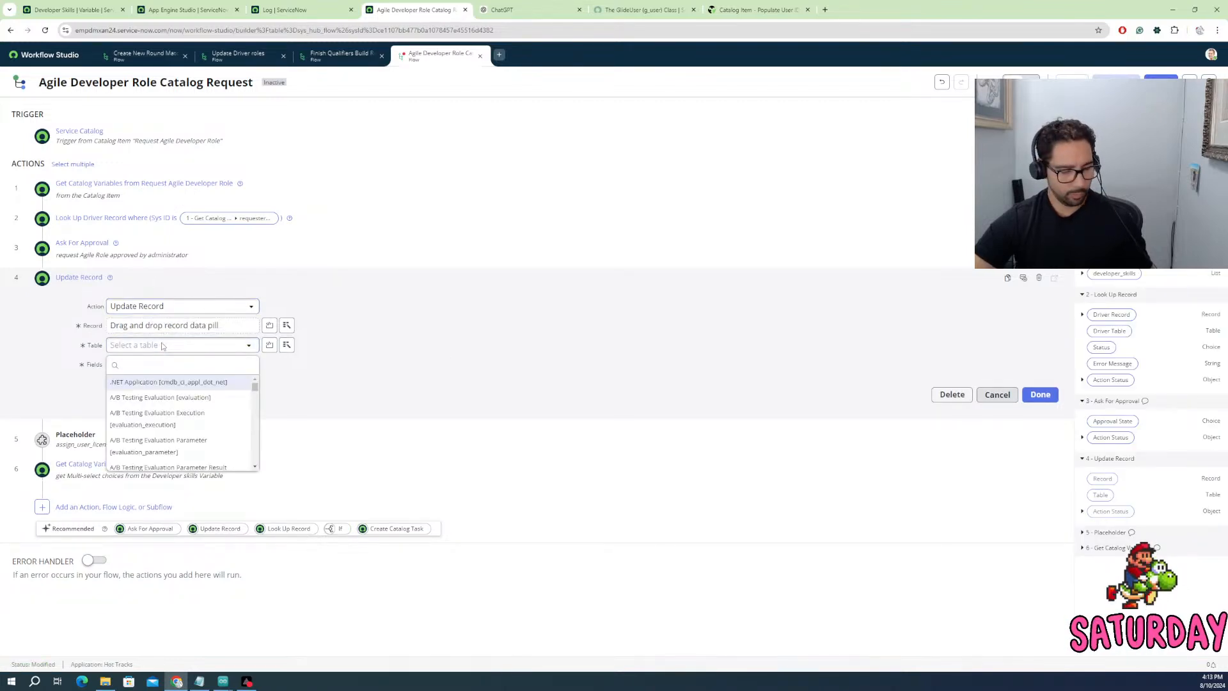
{"action": "type", "text": "group me"}
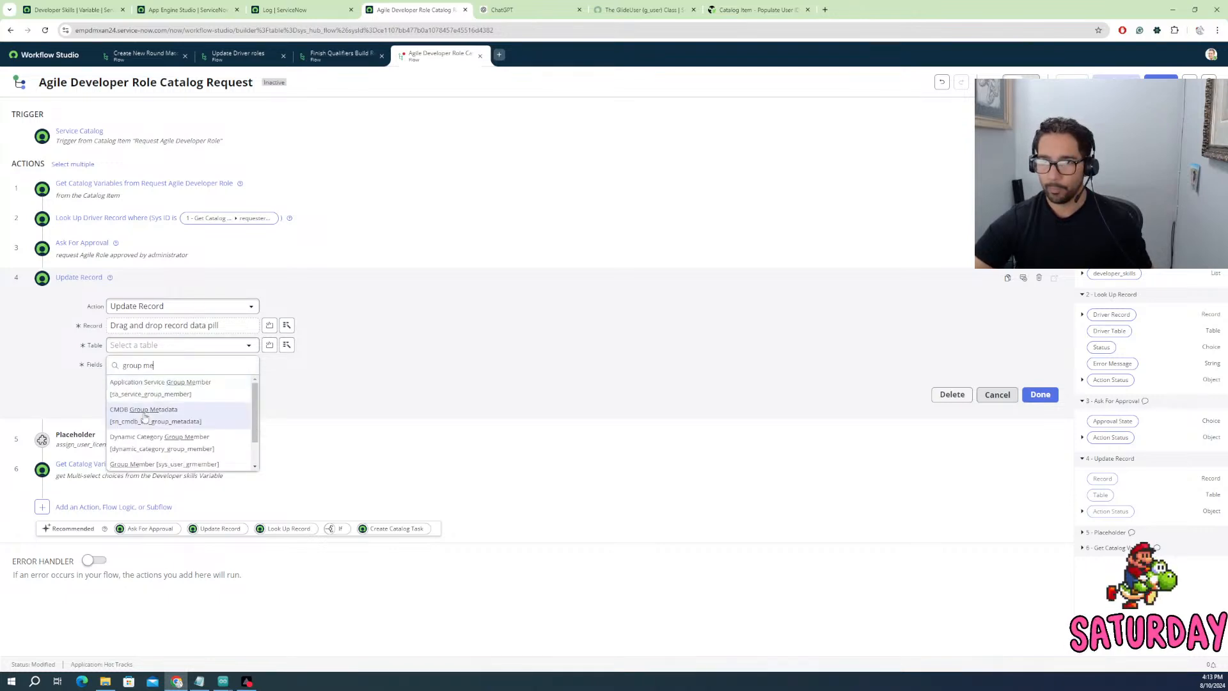
{"action": "left_click", "coordinate": [146, 463]}
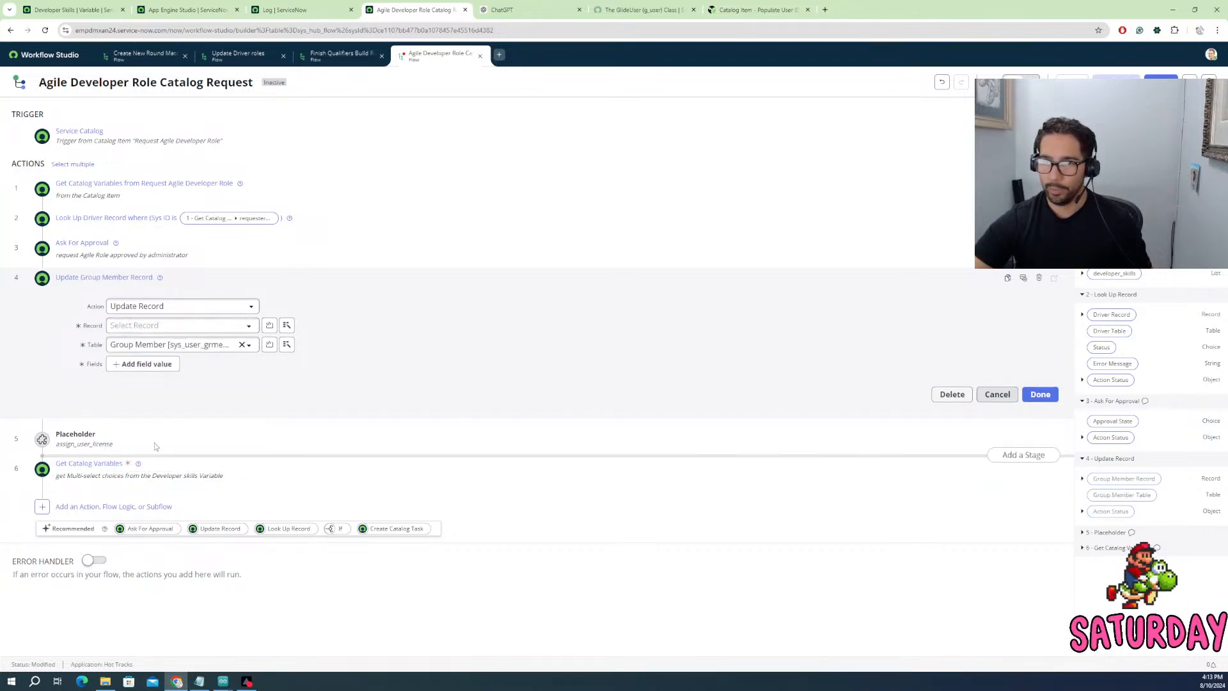
- Add the User field to the Update Group Member Record action
{"action": "left_click", "coordinate": [155, 366]}
{"action": "left_click", "coordinate": [128, 364]}
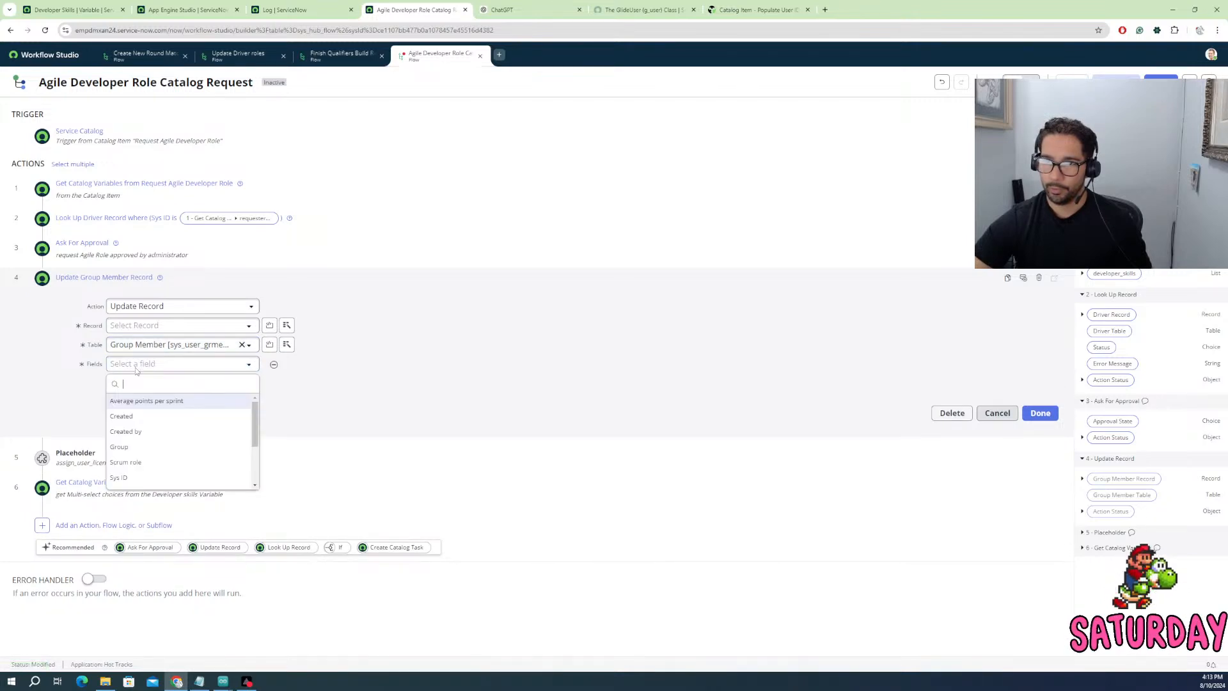
{"action": "left_click", "coordinate": [143, 378]}
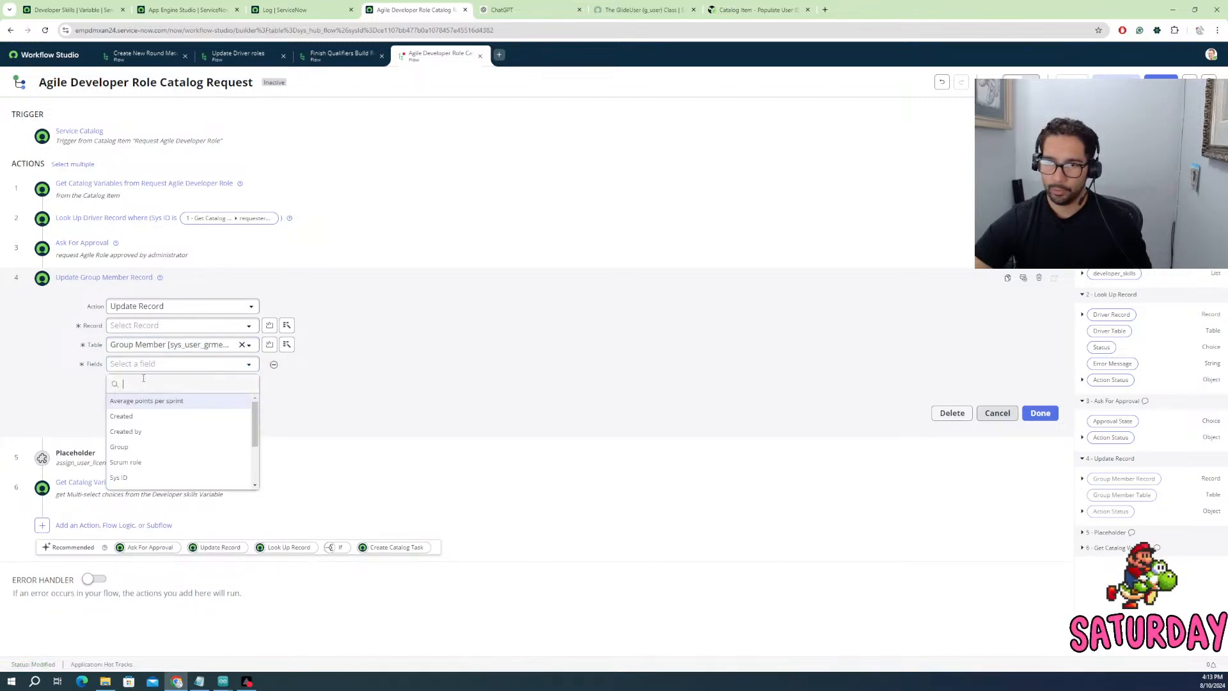
{"action": "scroll", "coordinate": [153, 416], "scroll_direction": "down", "scroll_amount": 2}
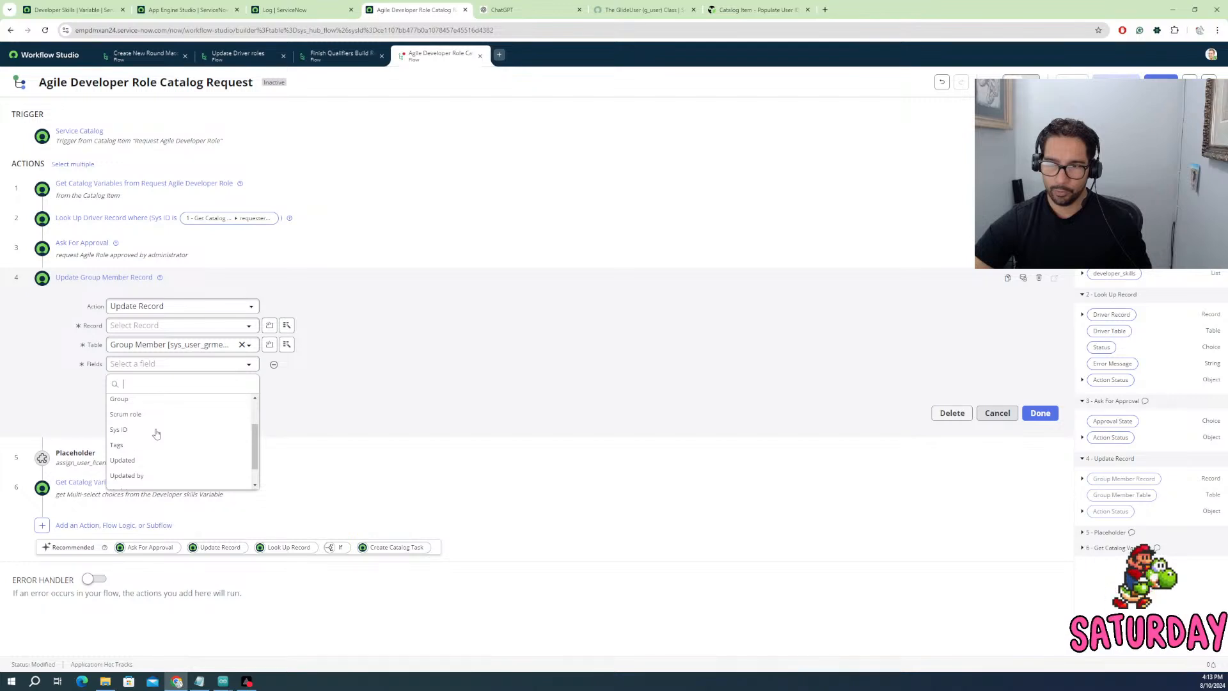
{"action": "scroll", "coordinate": [156, 435], "scroll_direction": "down", "scroll_amount": 1}
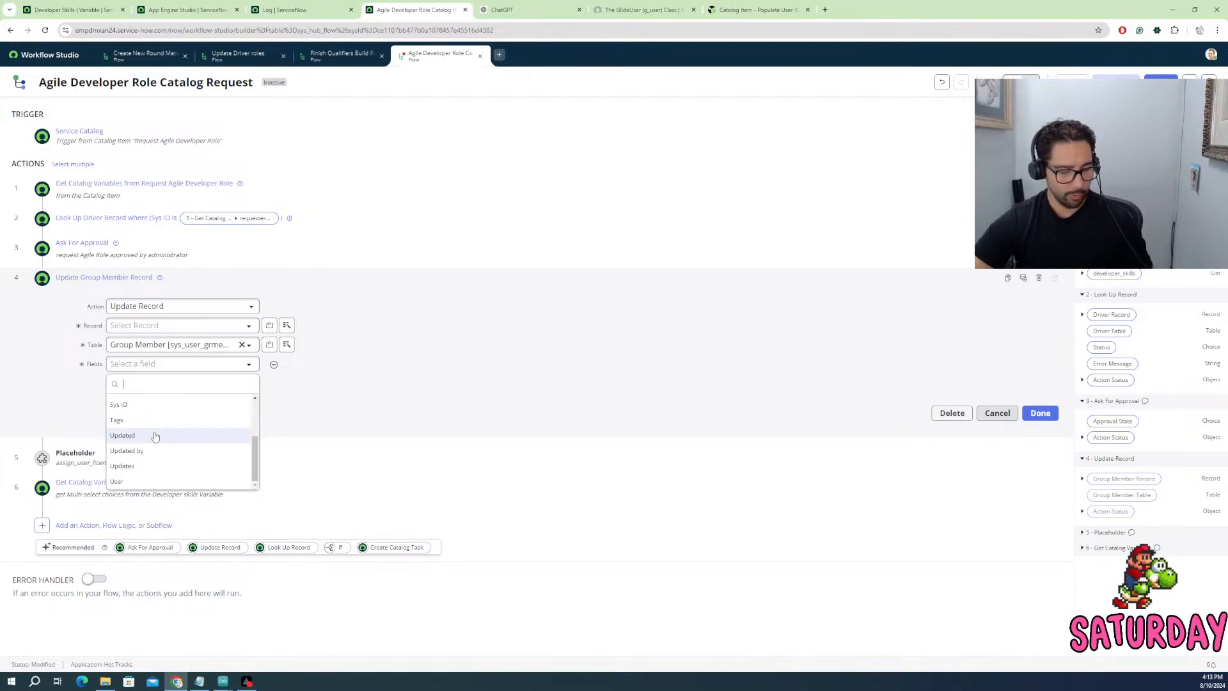
{"action": "type", "text": "user"}
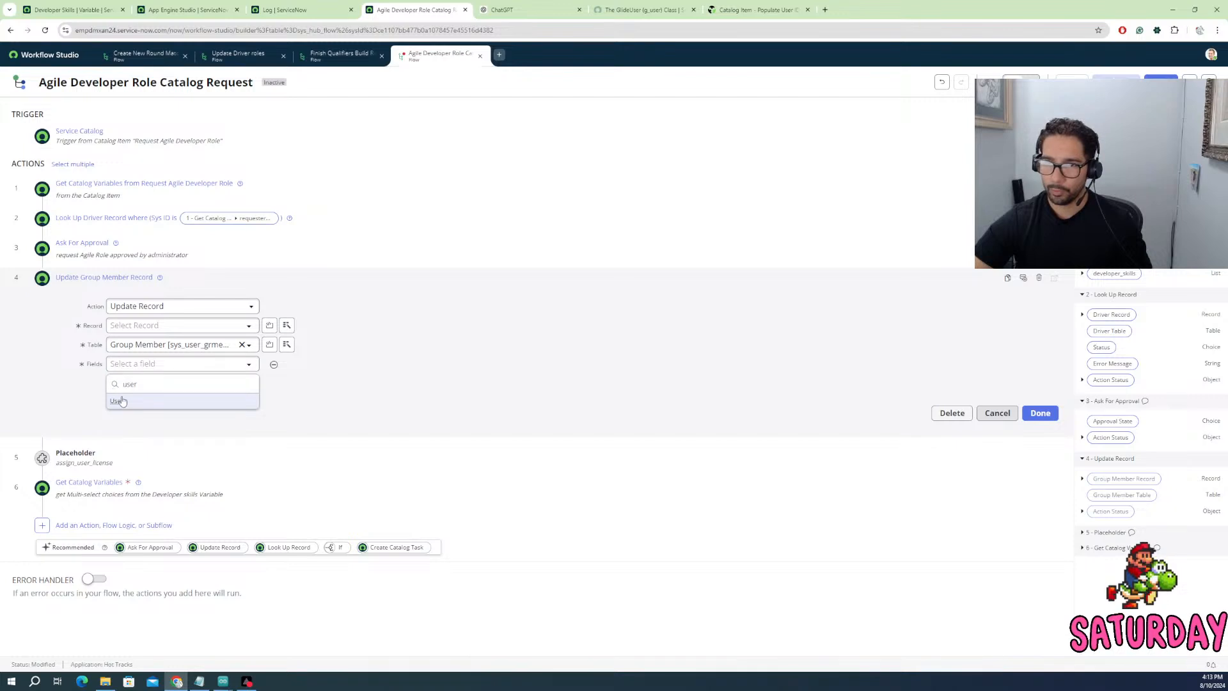
{"action": "left_click", "coordinate": [134, 400]}
- Search the Group Member action's record choices for "or" and "de"
{"action": "left_click", "coordinate": [148, 329]}
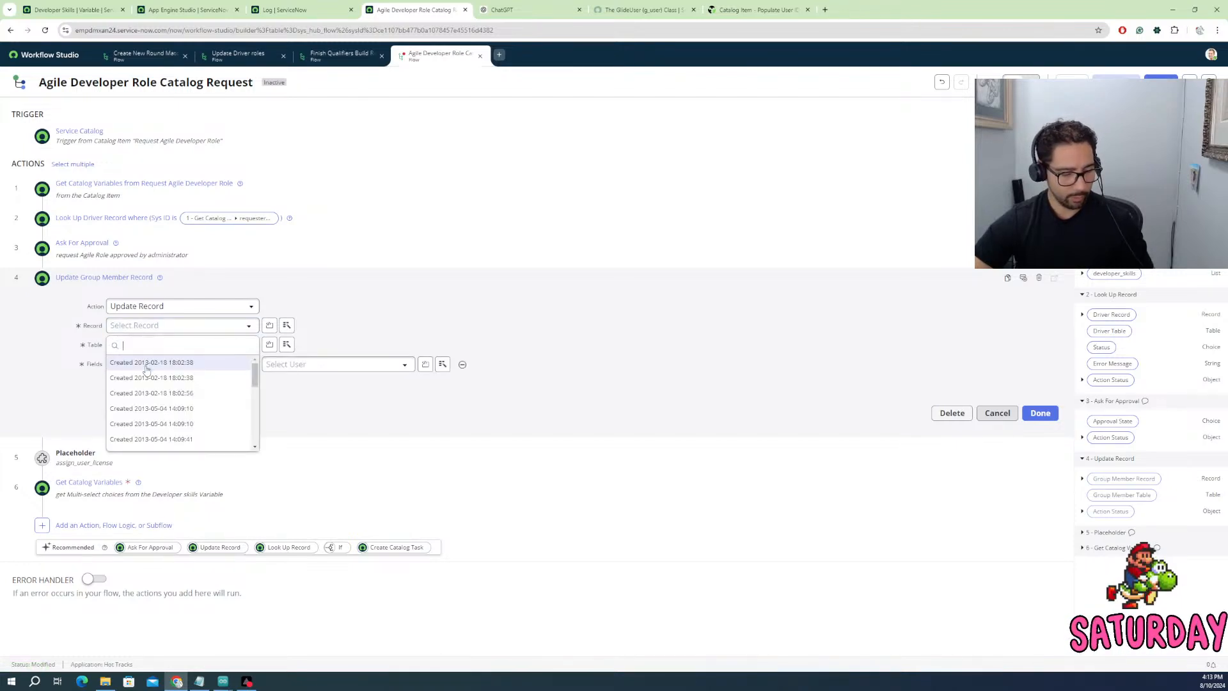
{"action": "type", "text": "or"}
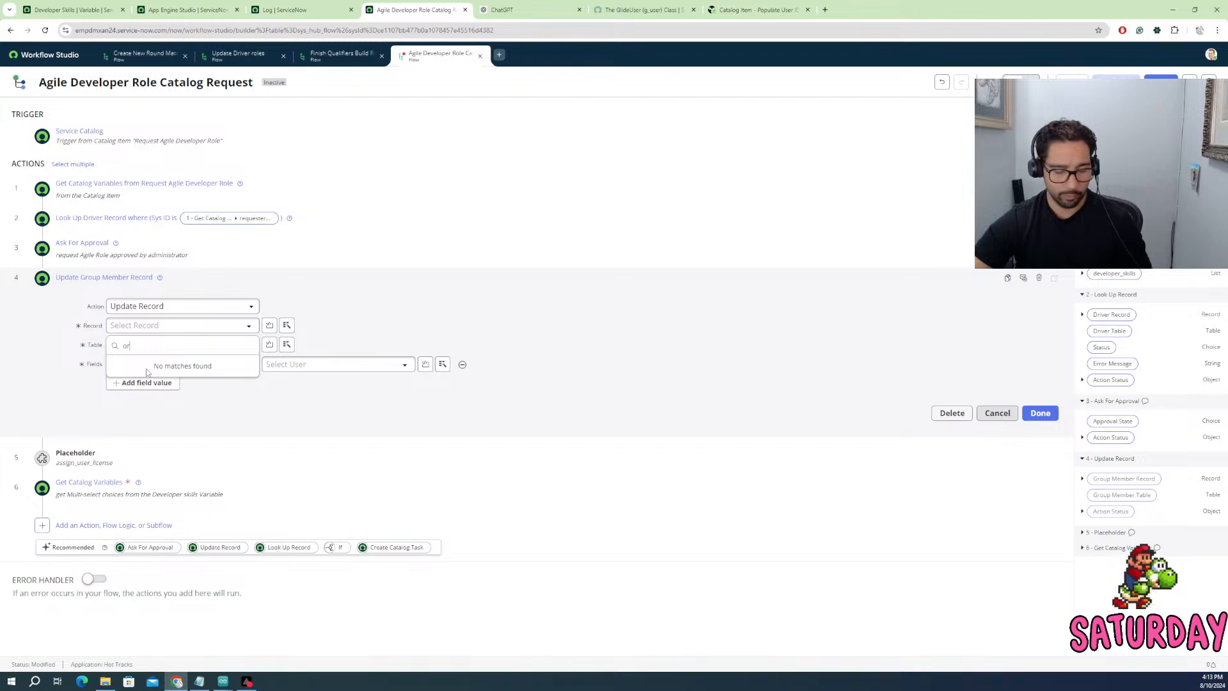
{"action": "key", "text": "BackSpace"}
{"action": "key", "text": "BackSpace"}
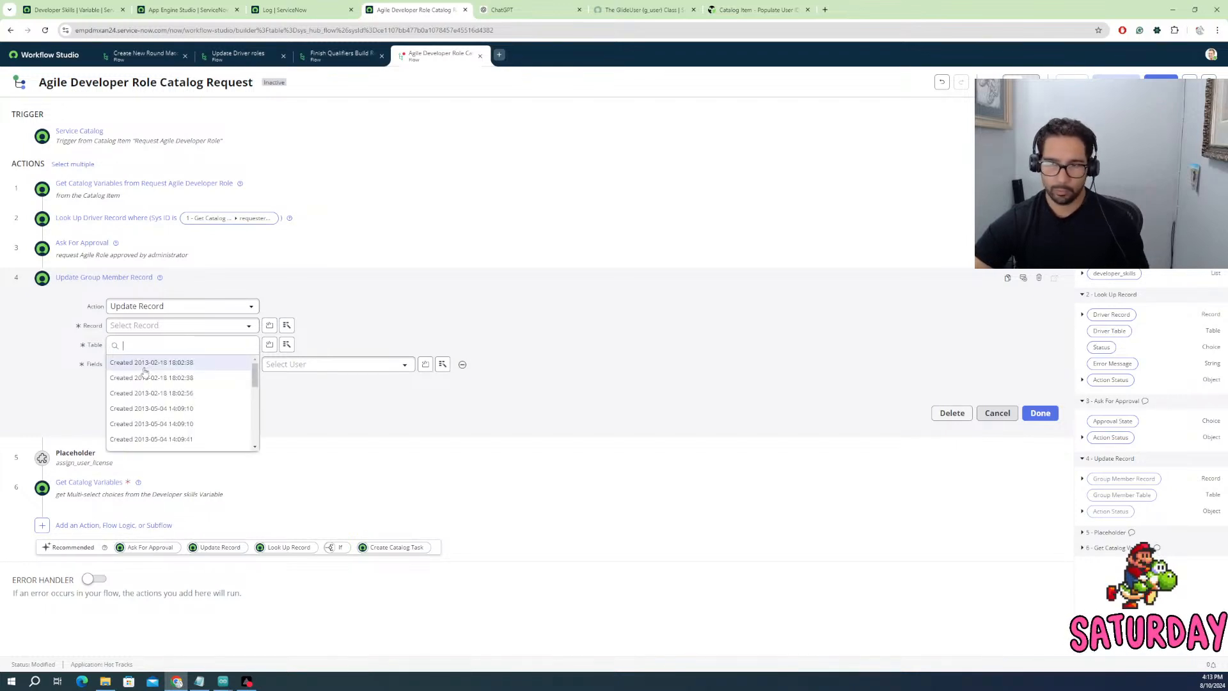
{"action": "type", "text": "de"}
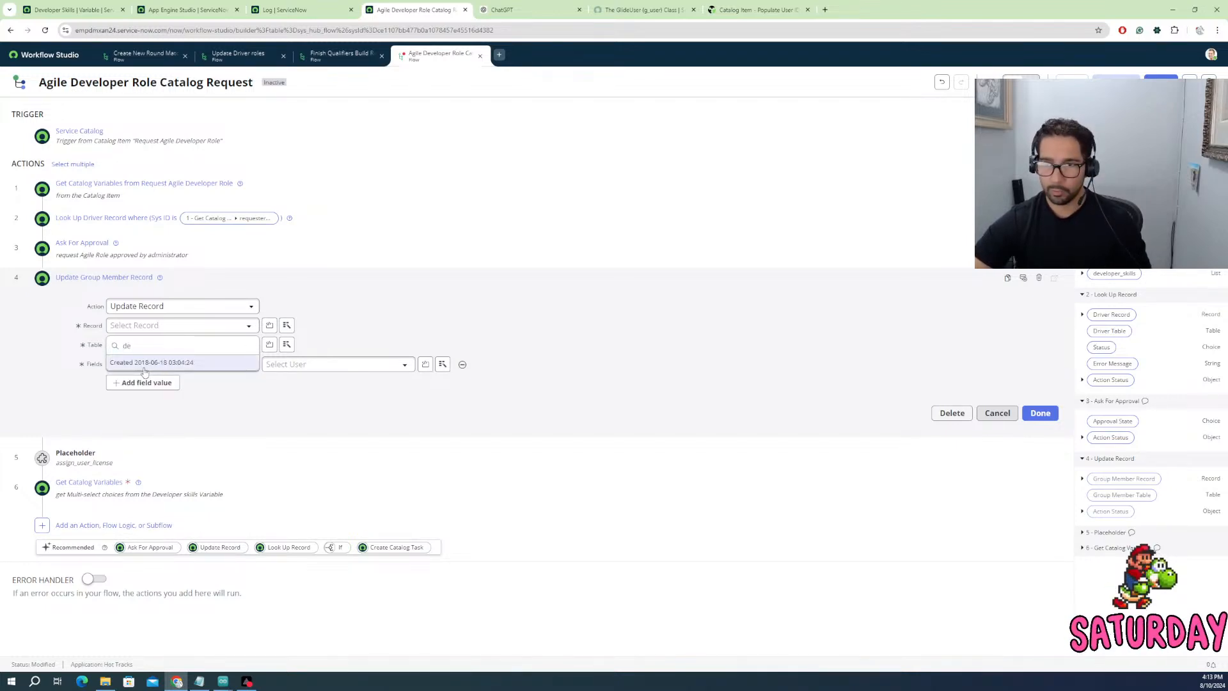
{"action": "key", "text": "BackSpace"}
{"action": "key", "text": "BackSpace"}
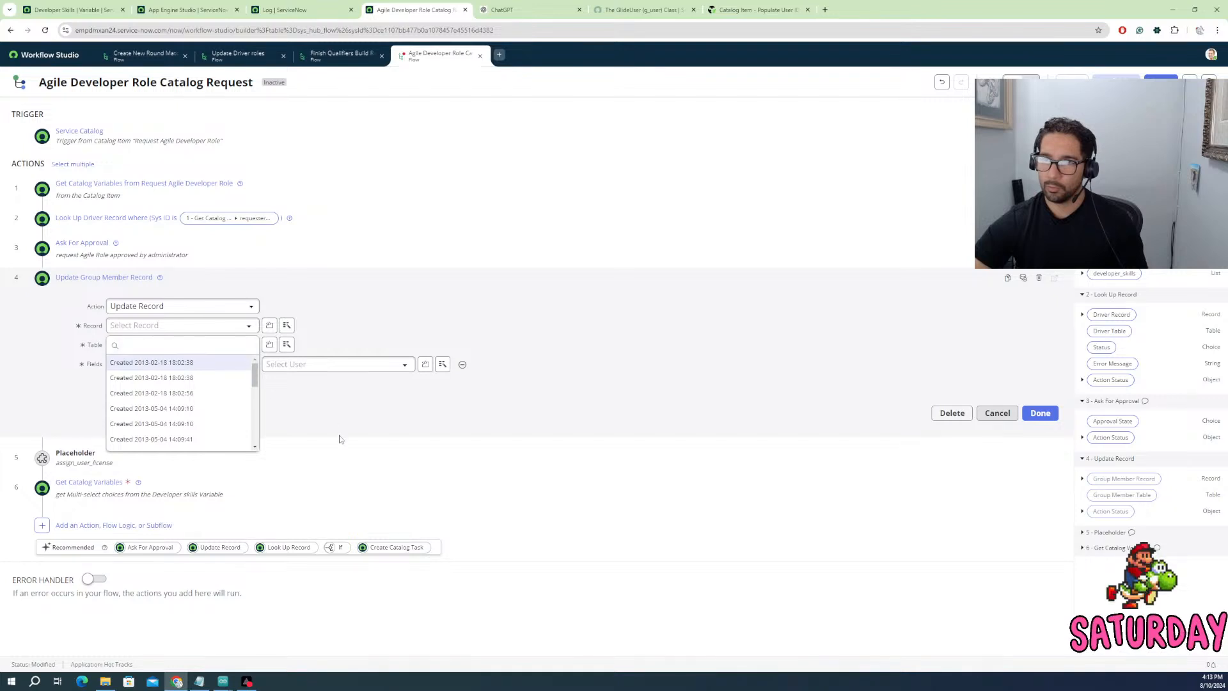
{"action": "left_click", "coordinate": [339, 438]}
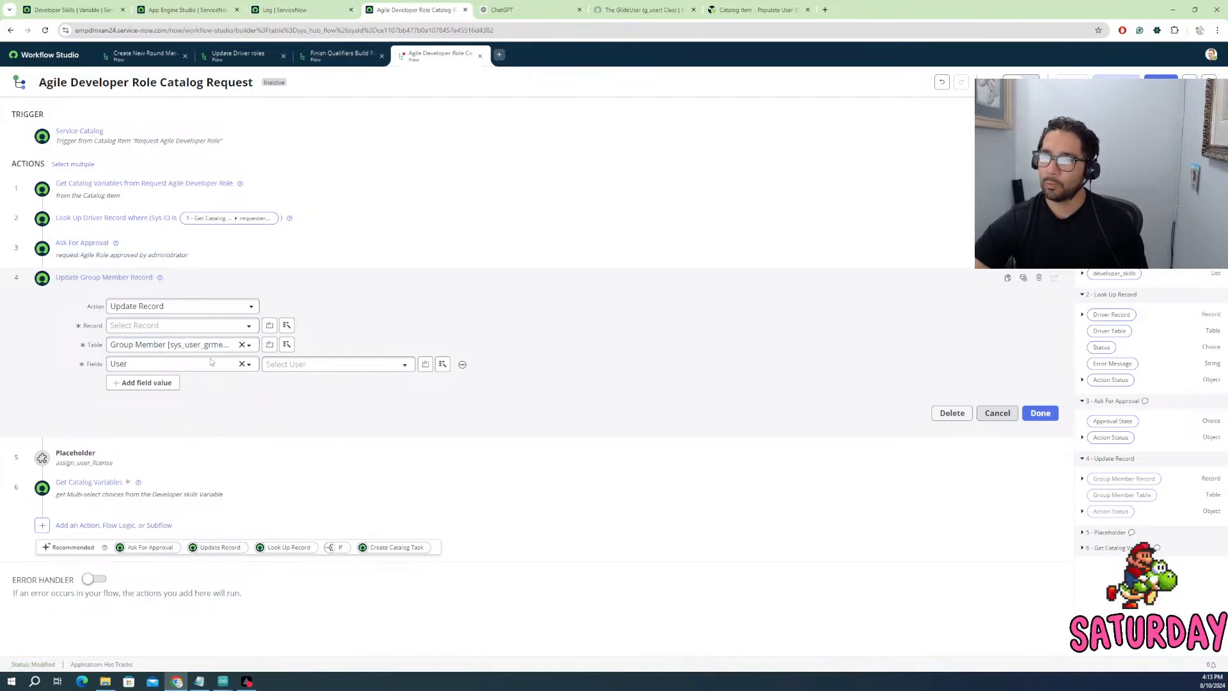
- Following the Update Driver roles flow, add a Group field set to Orlando Developers and set User to the requester_for catalog variable
{"action": "left_click", "coordinate": [236, 65]}
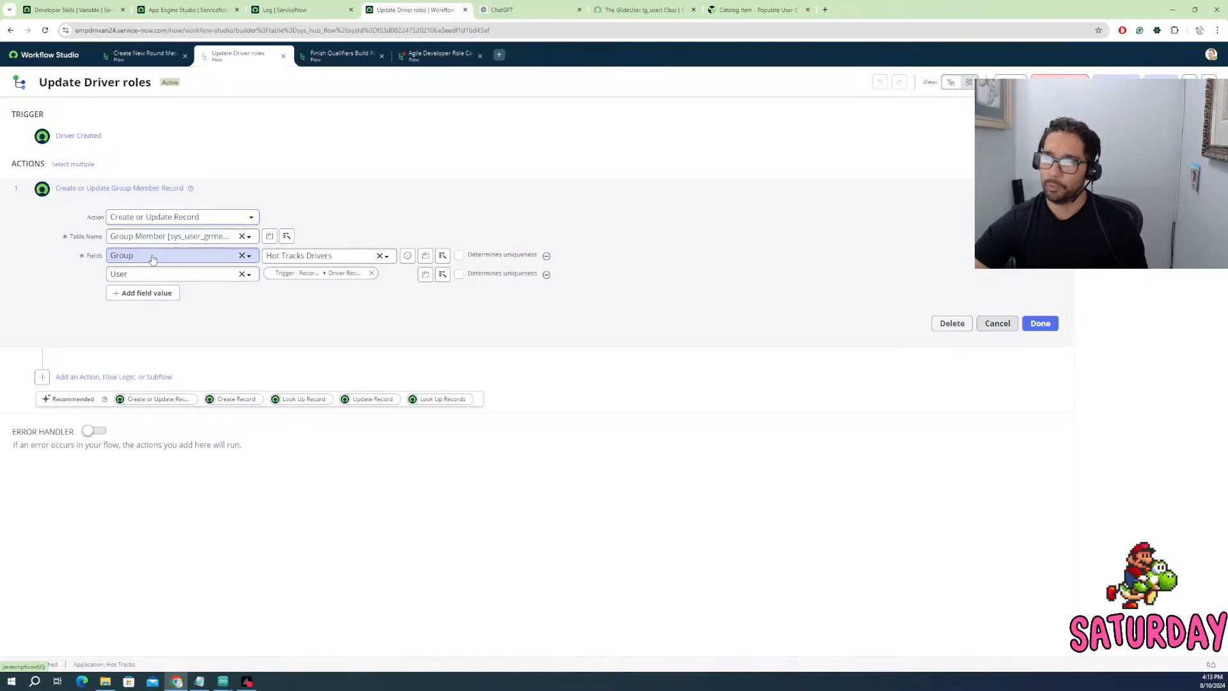
{"action": "left_click", "coordinate": [356, 59]}
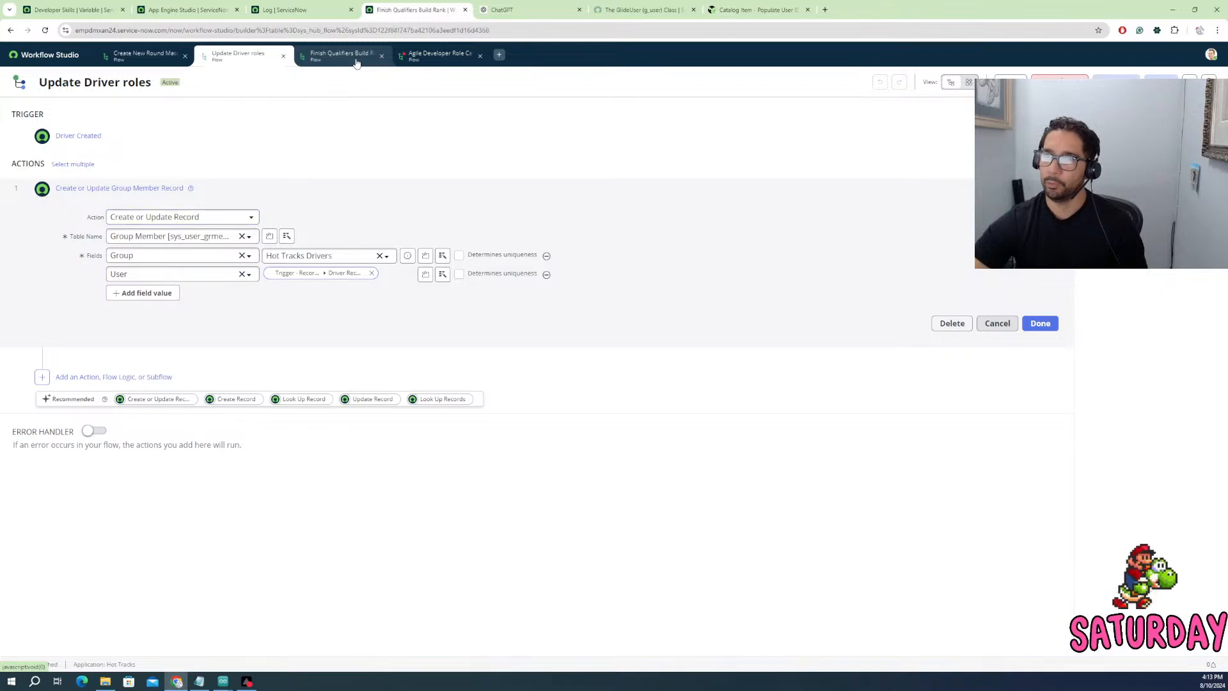
{"action": "left_click", "coordinate": [420, 57]}
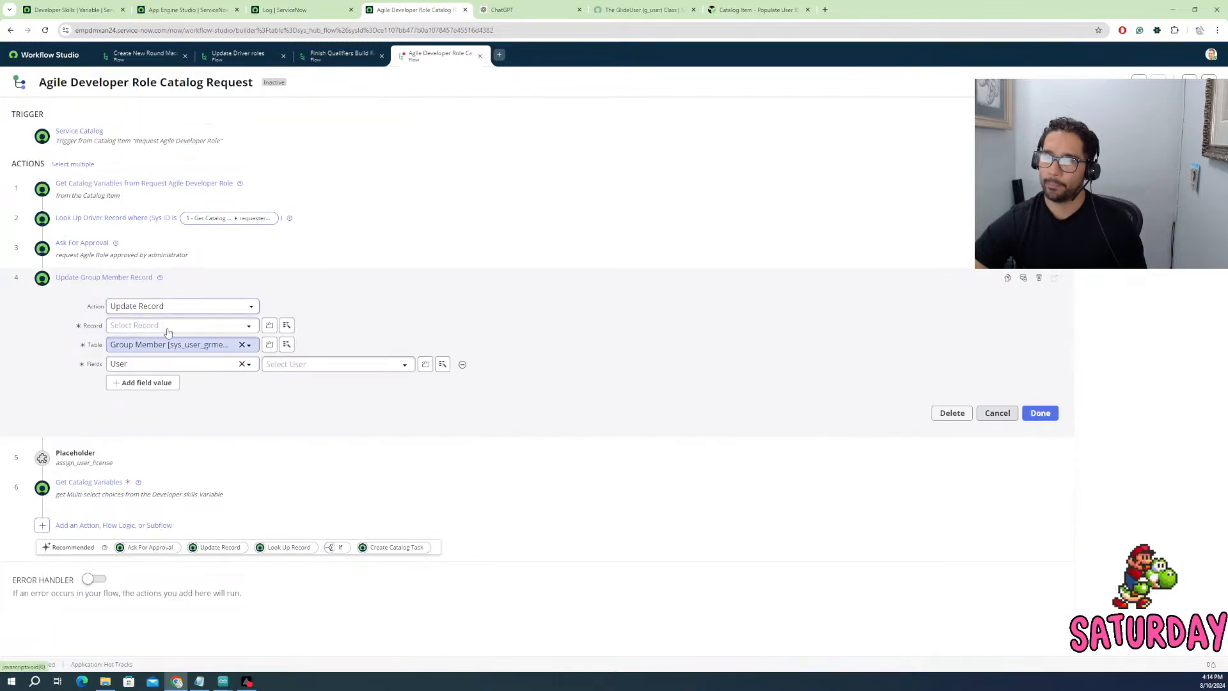
{"action": "left_click", "coordinate": [124, 386]}
{"action": "left_click", "coordinate": [138, 384]}
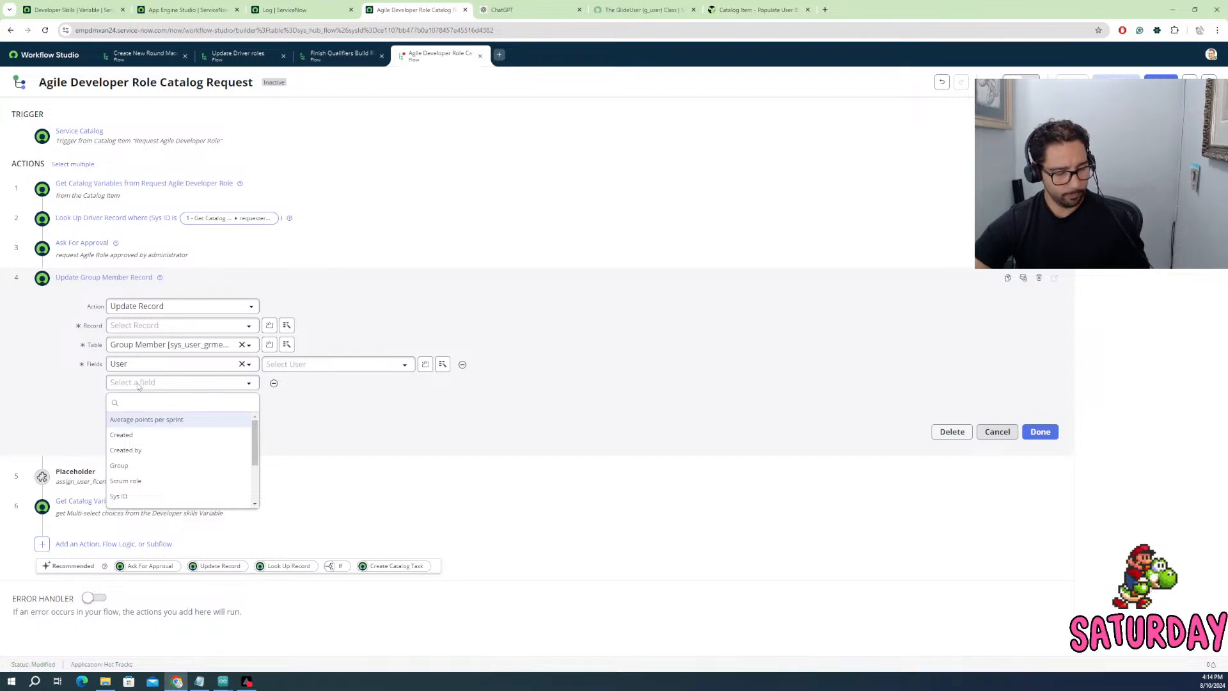
{"action": "type", "text": "gro"}
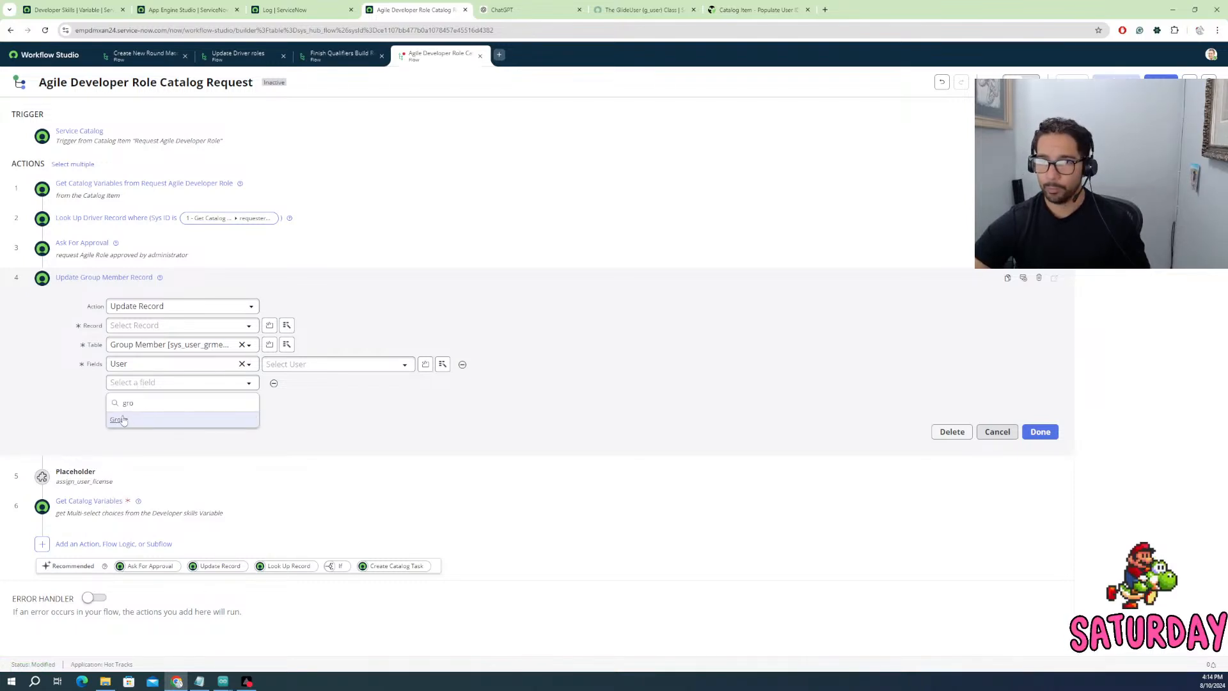
{"action": "left_click", "coordinate": [124, 419]}
{"action": "left_click", "coordinate": [288, 385]}
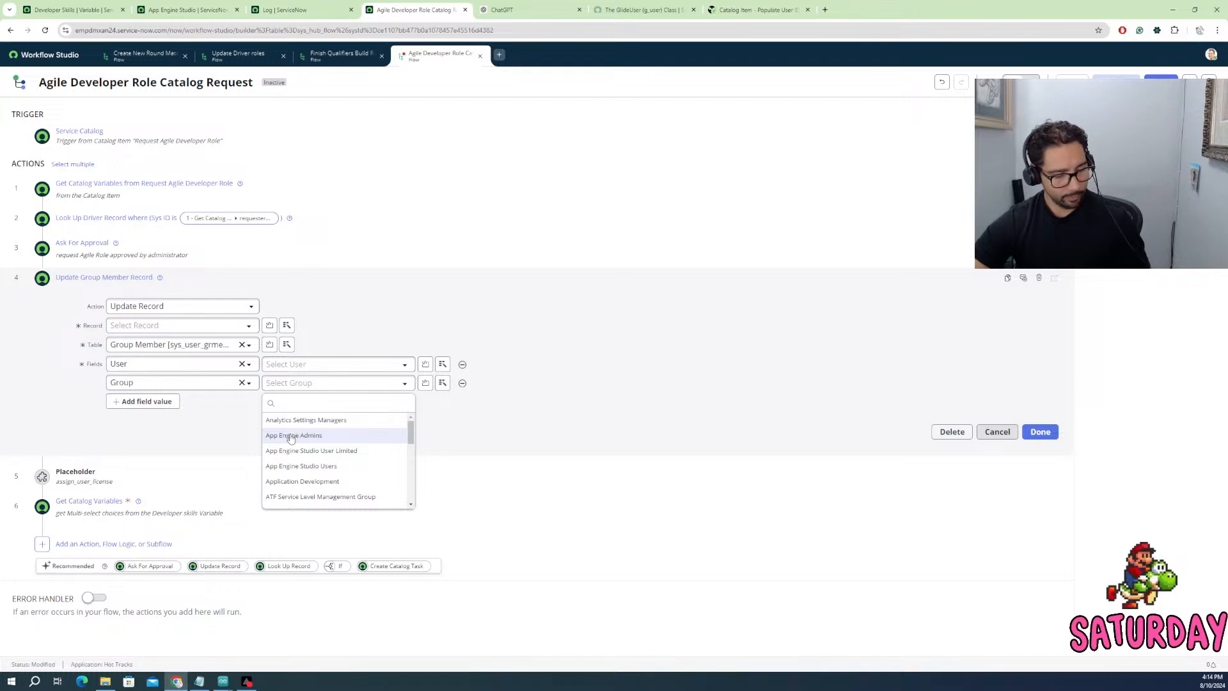
{"action": "type", "text": "orl"}
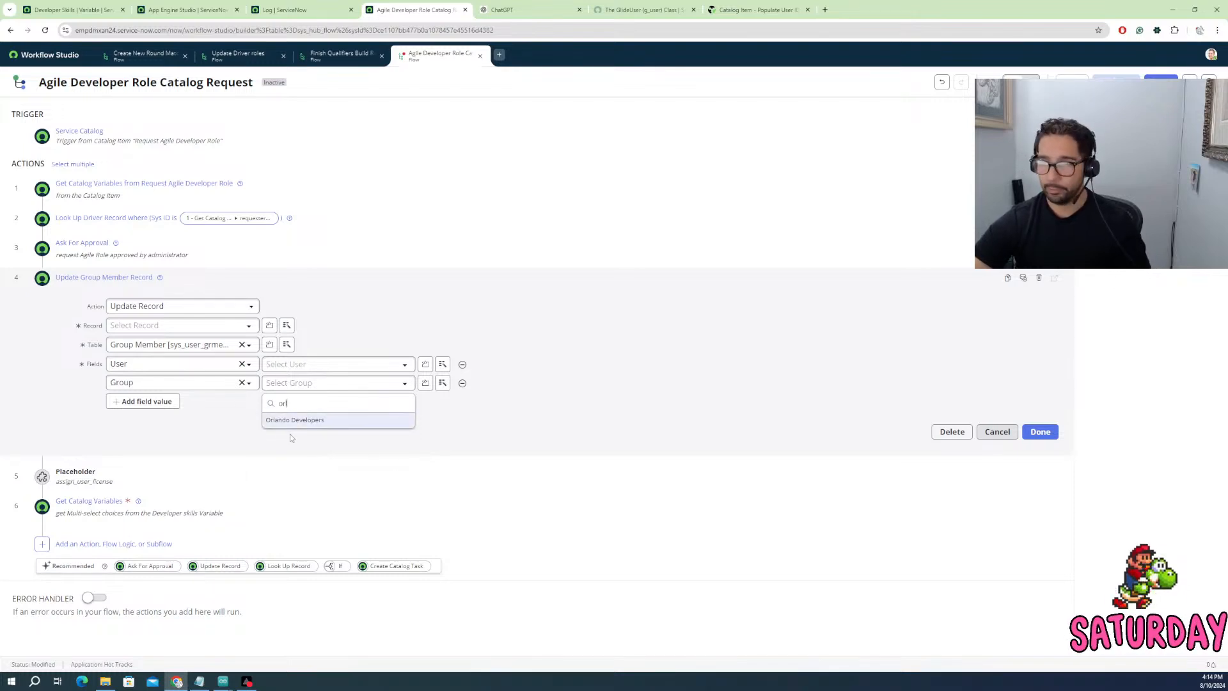
{"action": "left_click", "coordinate": [300, 422]}
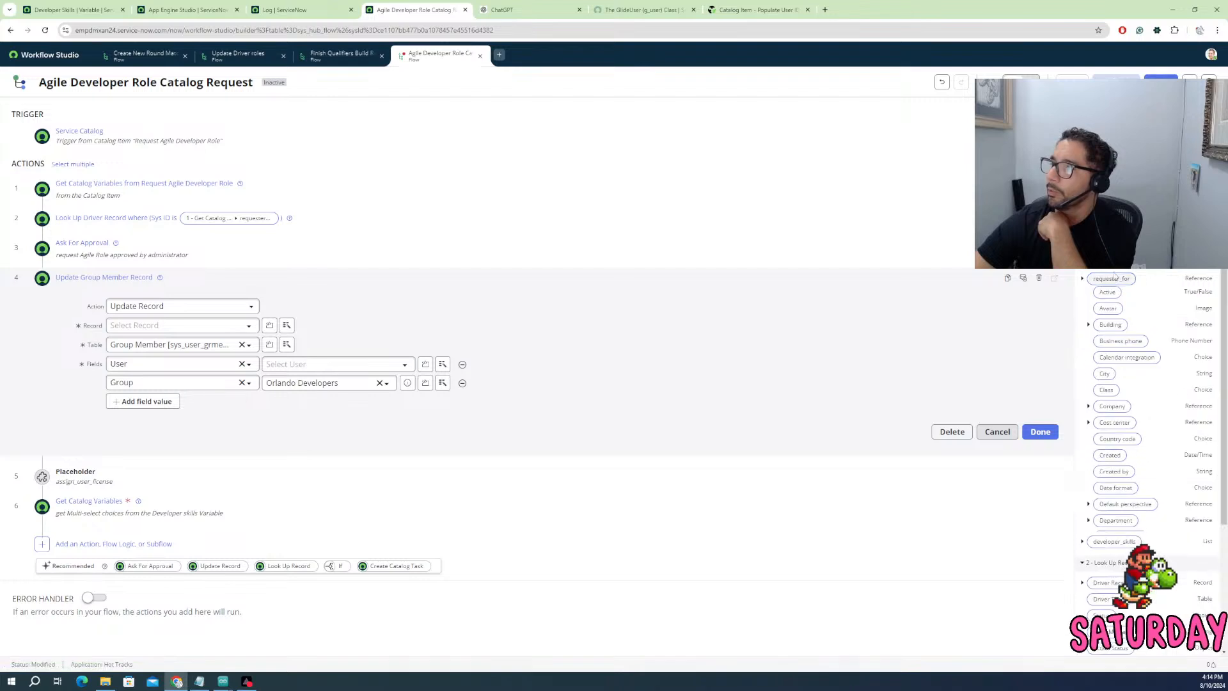
{"action": "left_click_drag", "start_coordinate": [1108, 277], "coordinate": [283, 370]}
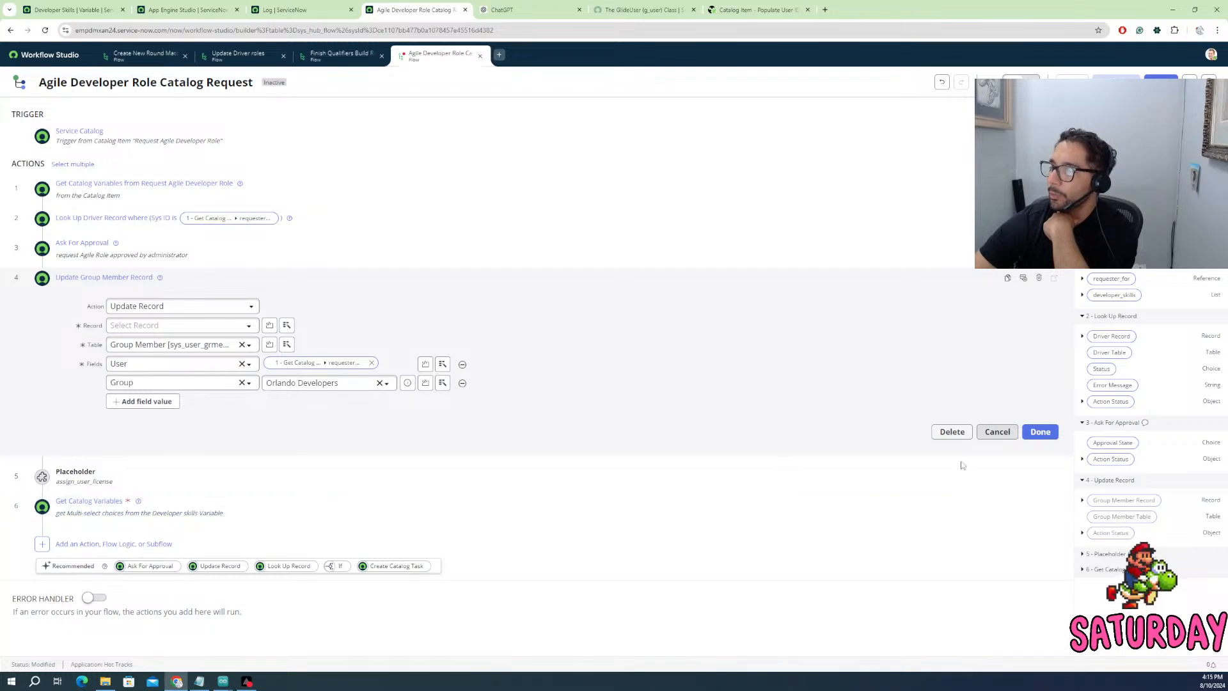
- Delete the remaining assign_user_license placeholder and reopen the Update Group Member Record action
{"action": "left_click", "coordinate": [1055, 476]}
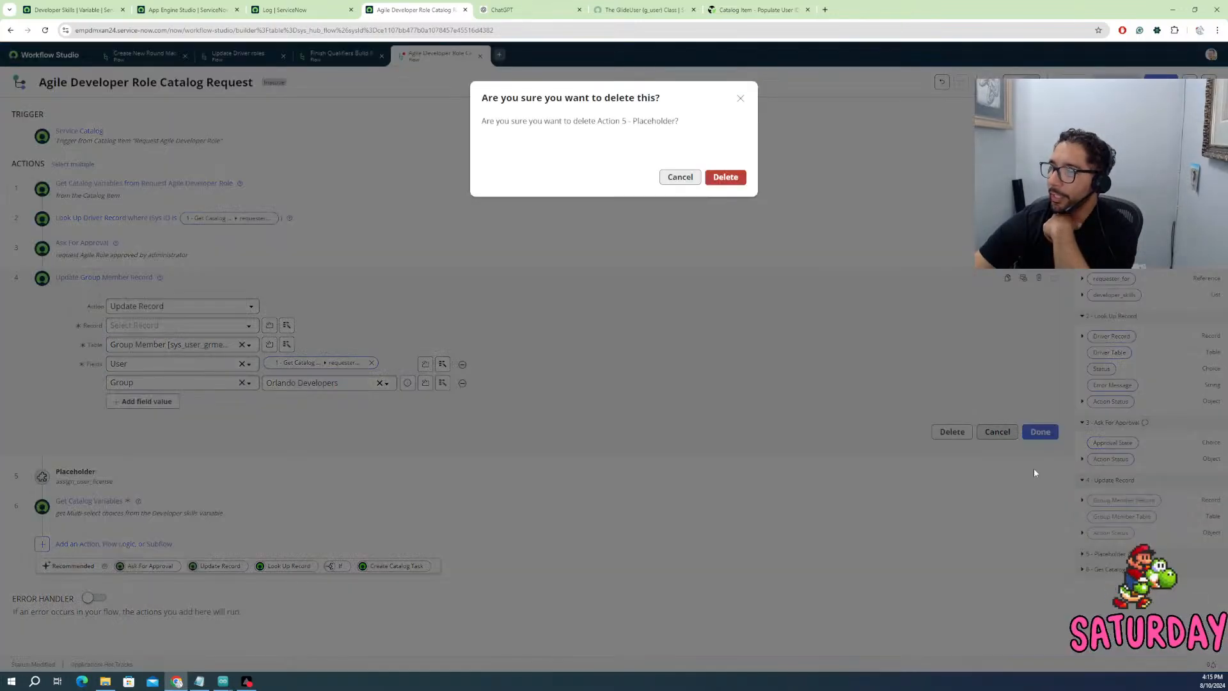
{"action": "left_click", "coordinate": [739, 183]}
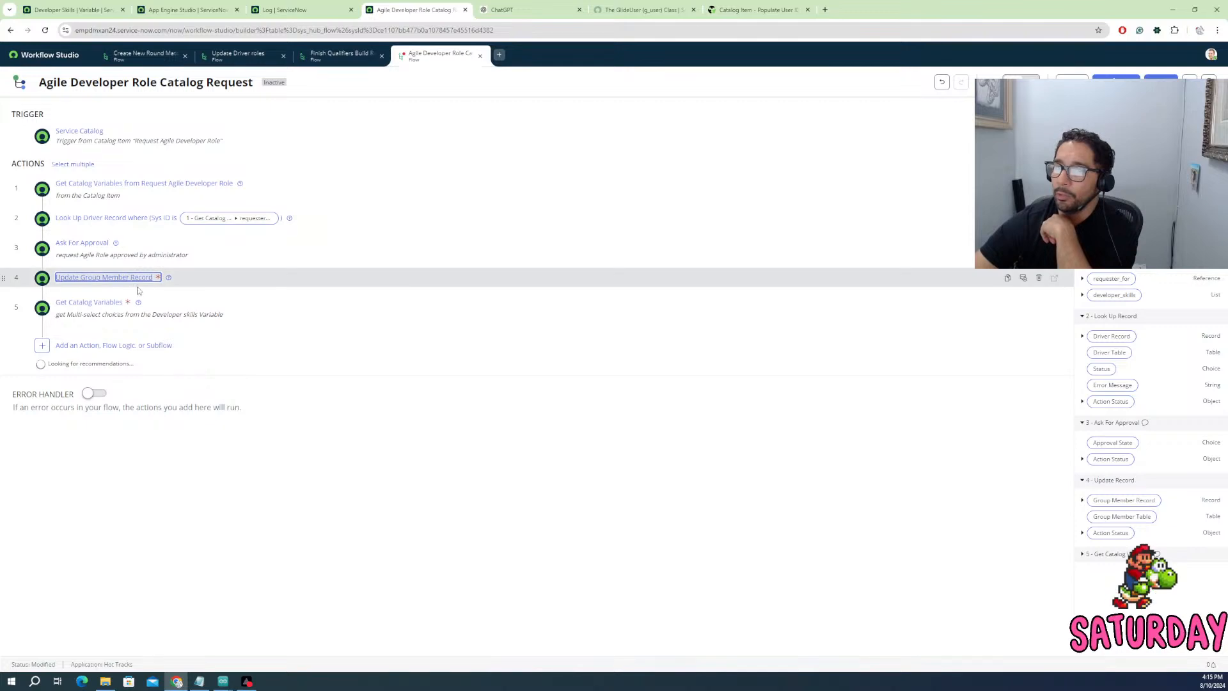
{"action": "left_click", "coordinate": [46, 277]}
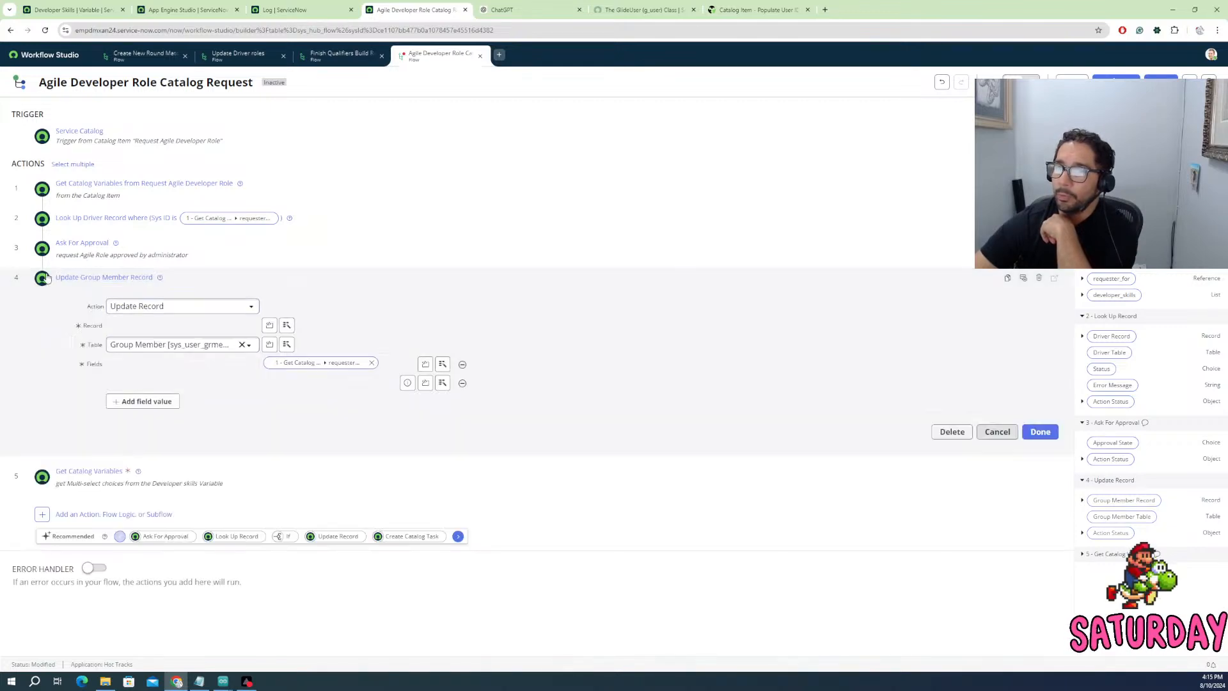
- Save the Update Group Member Record action and add a duplicate of it directly below
{"action": "left_click", "coordinate": [1041, 432]}
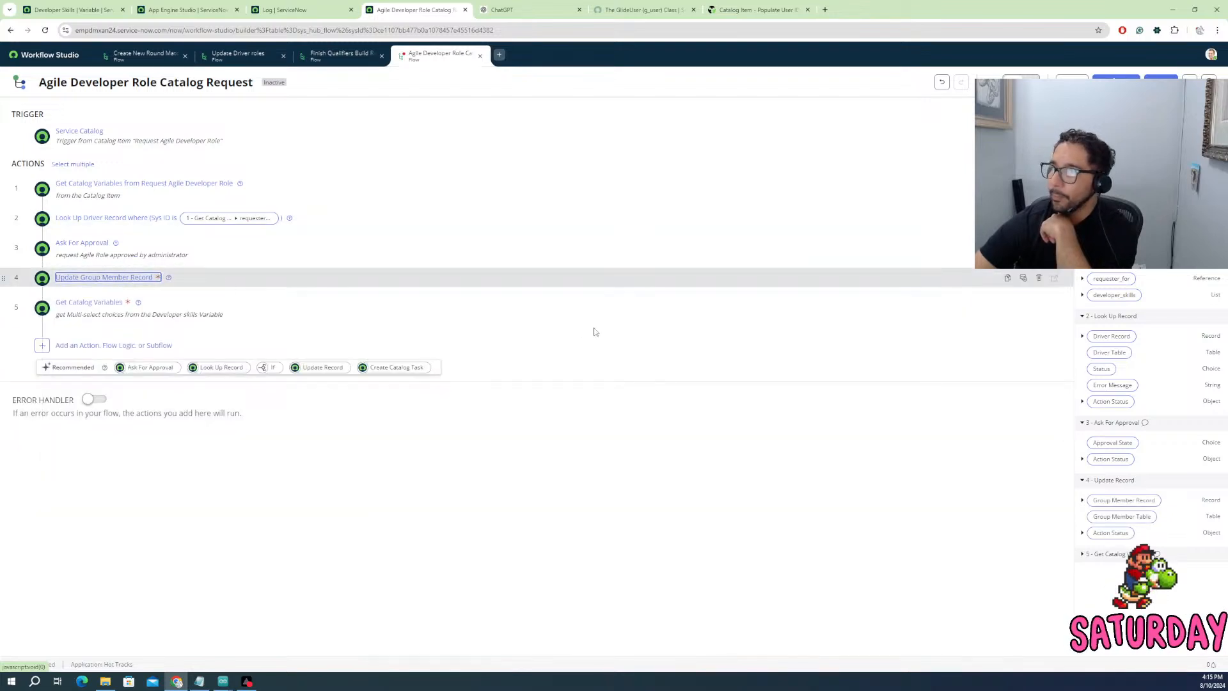
{"action": "left_click", "coordinate": [1007, 279]}
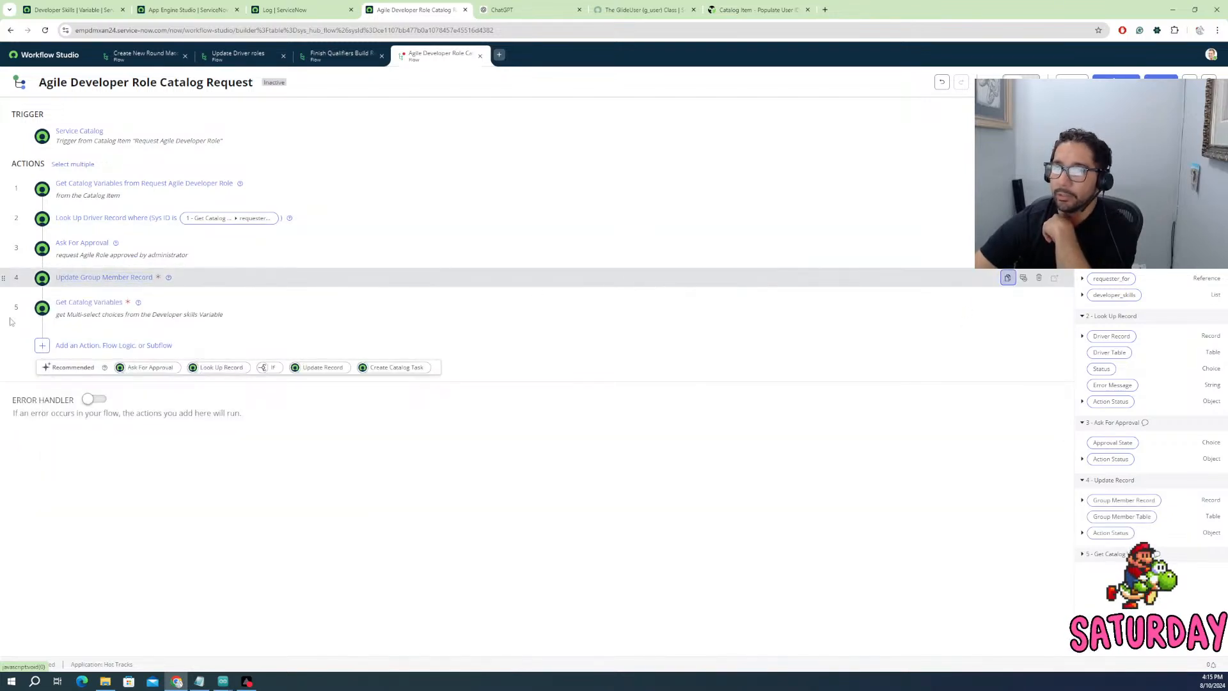
{"action": "left_click", "coordinate": [95, 312]}
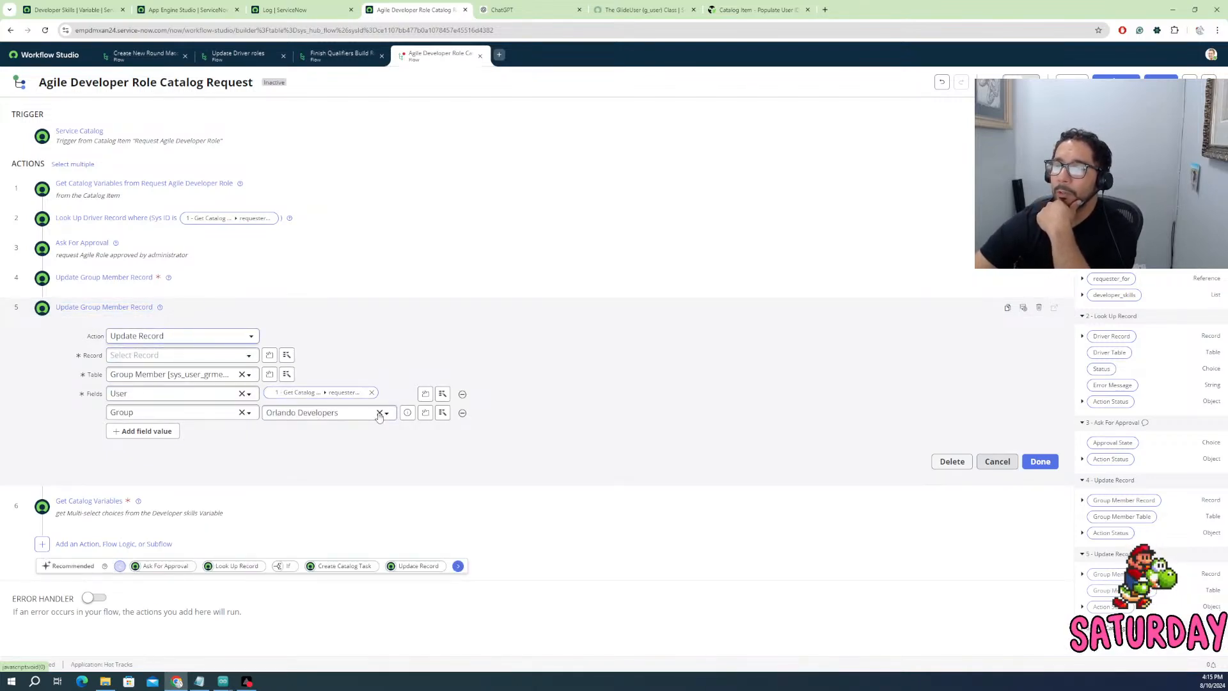
- Set the Group value of the duplicated Update Group Member Record action to App Engine Admins
{"action": "left_click", "coordinate": [380, 414]}
{"action": "left_click", "coordinate": [335, 416]}
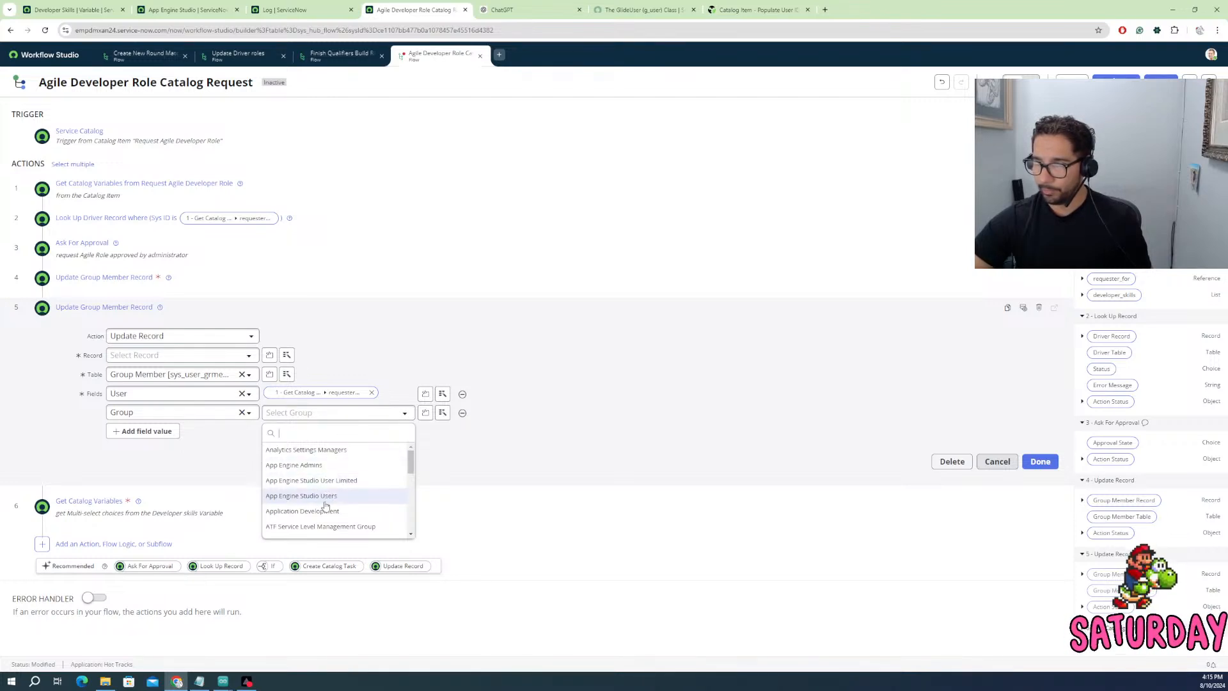
{"action": "left_click", "coordinate": [310, 466]}
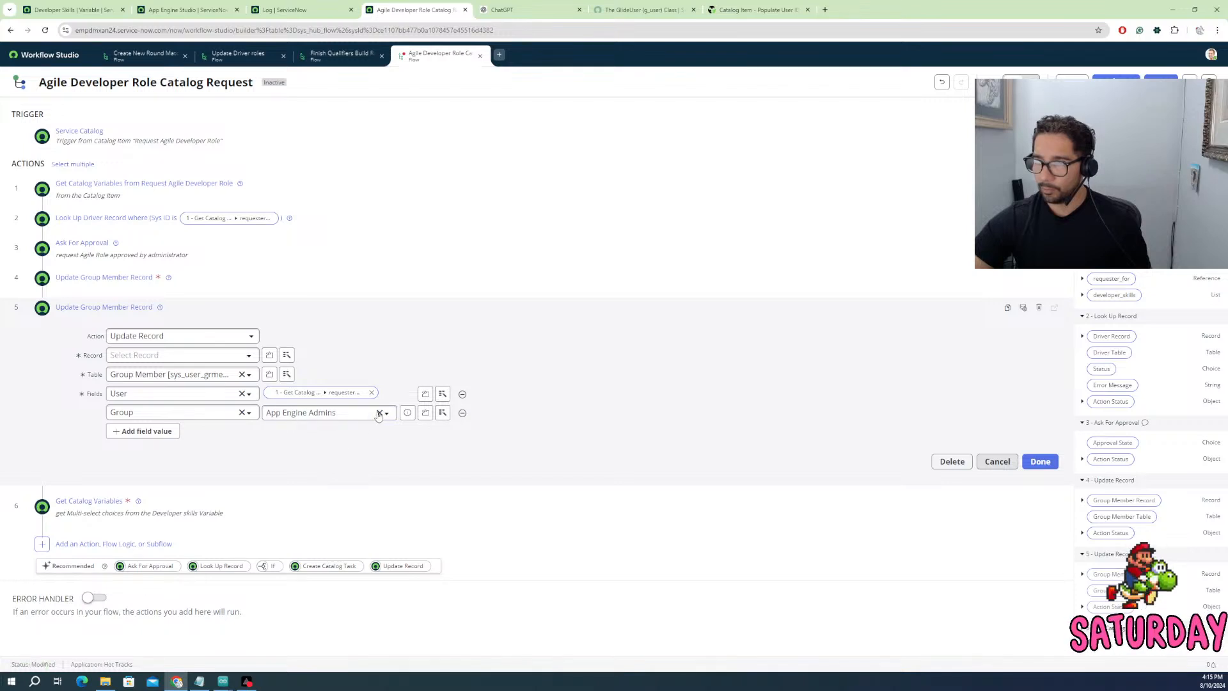
- Set the duplicated action's Group value to App Engine Studio Users and save the action
{"action": "left_click", "coordinate": [379, 413]}
{"action": "left_click", "coordinate": [351, 417]}
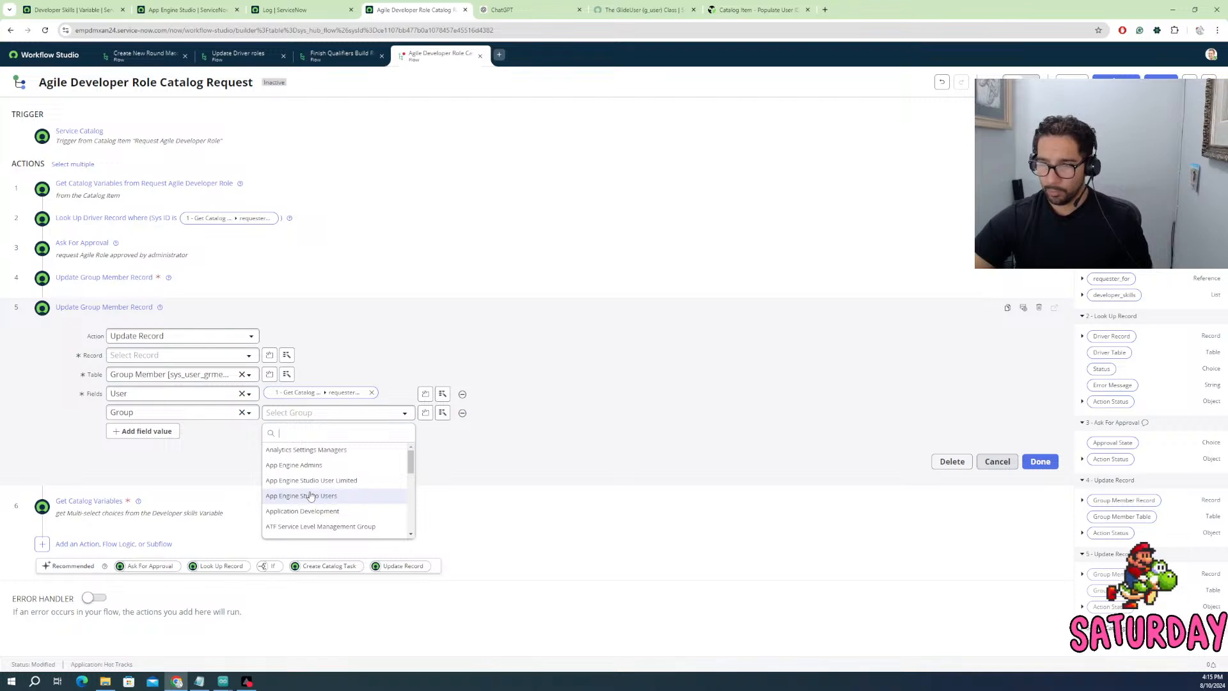
{"action": "left_click", "coordinate": [310, 496]}
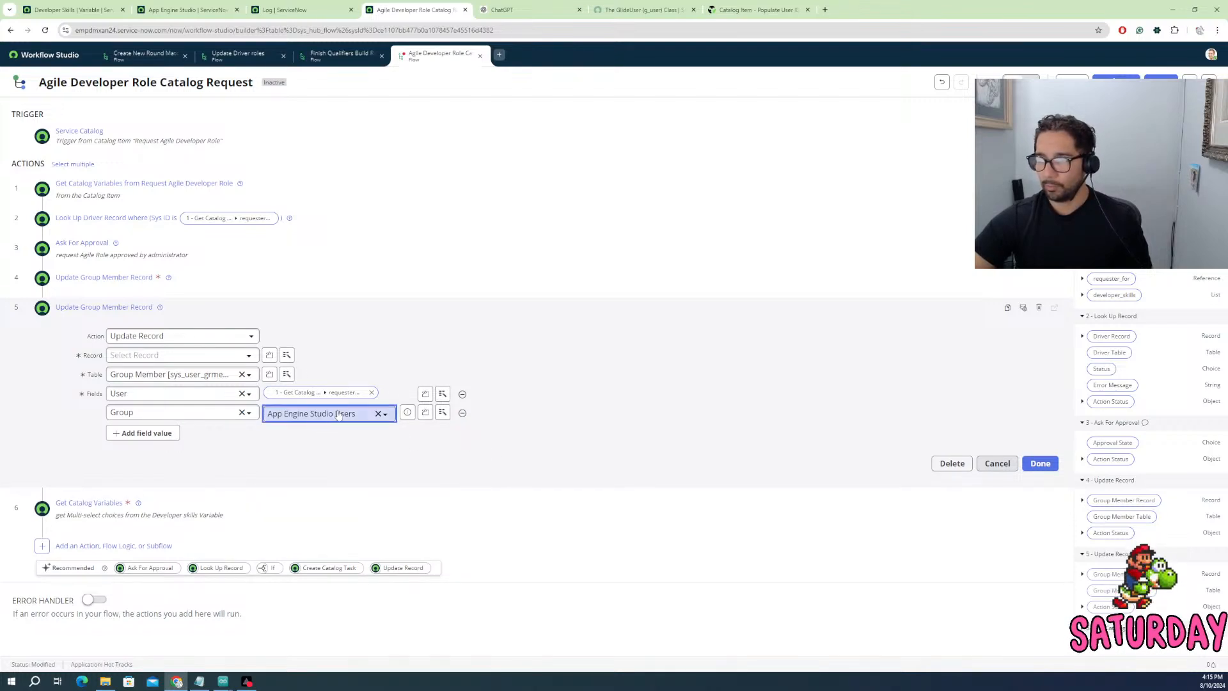
{"action": "left_click", "coordinate": [257, 443]}
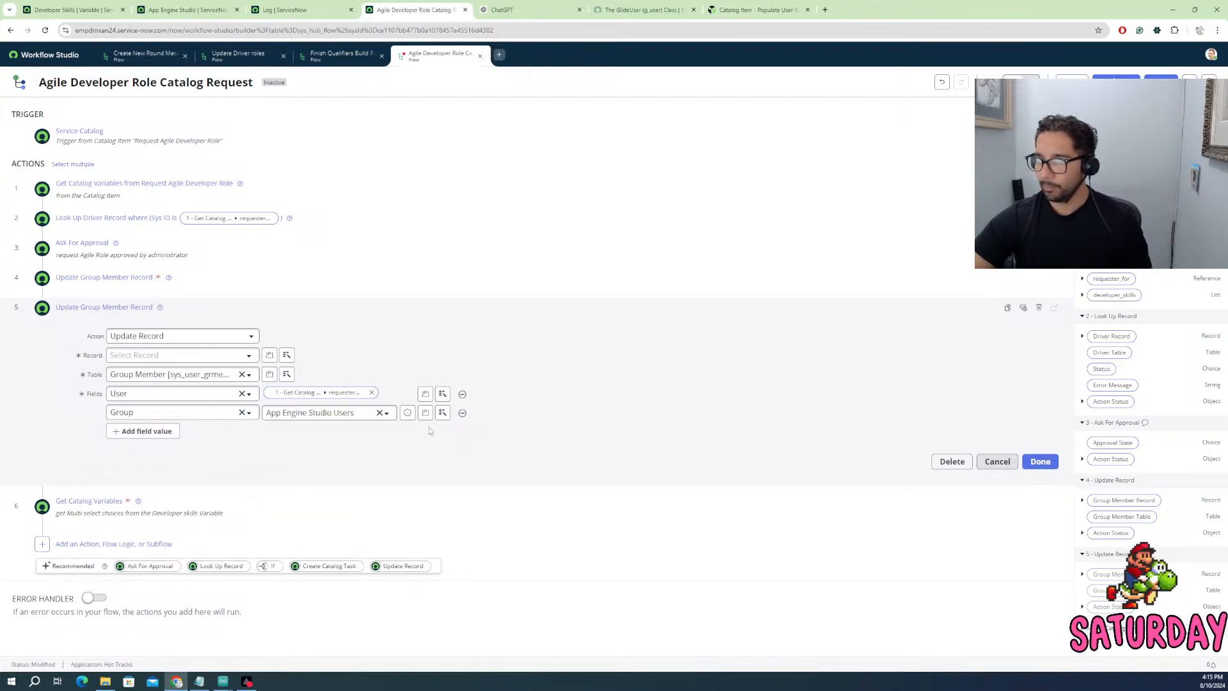
{"action": "left_click", "coordinate": [1041, 461]}
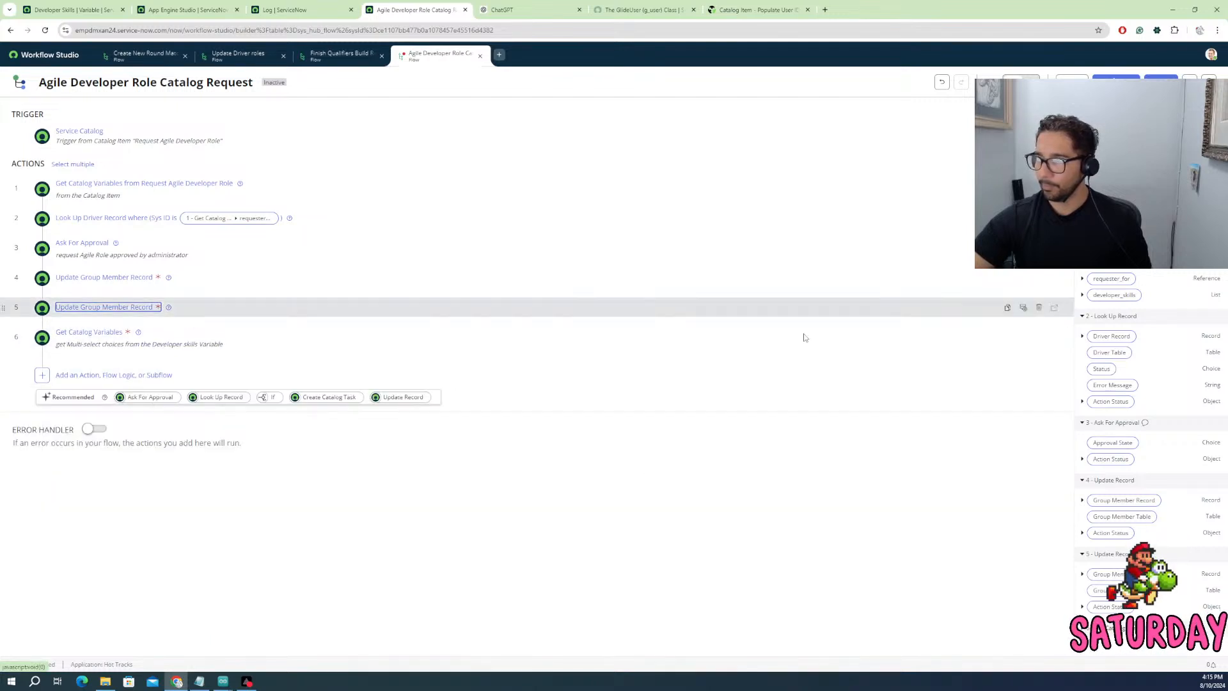
- Duplicate the App Engine Studio Users action, clear the copy's Group value and search the group choices for "flow"
{"action": "mouse_move", "coordinate": [1022, 308]}
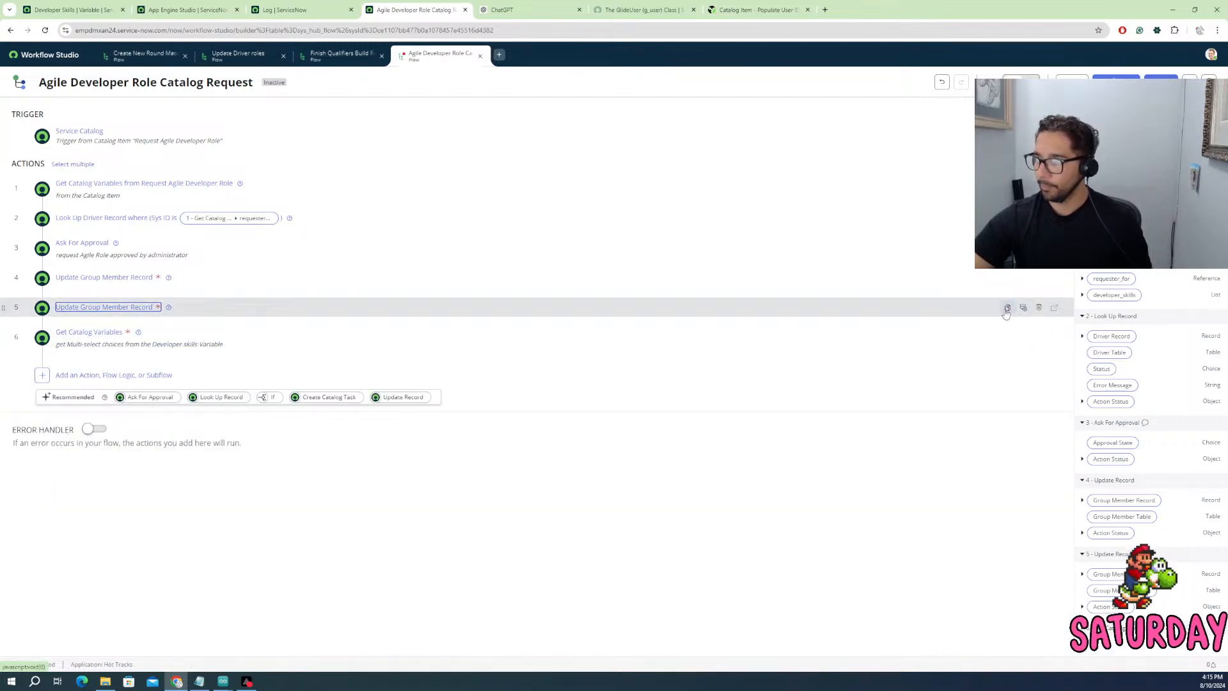
{"action": "left_click", "coordinate": [1007, 309]}
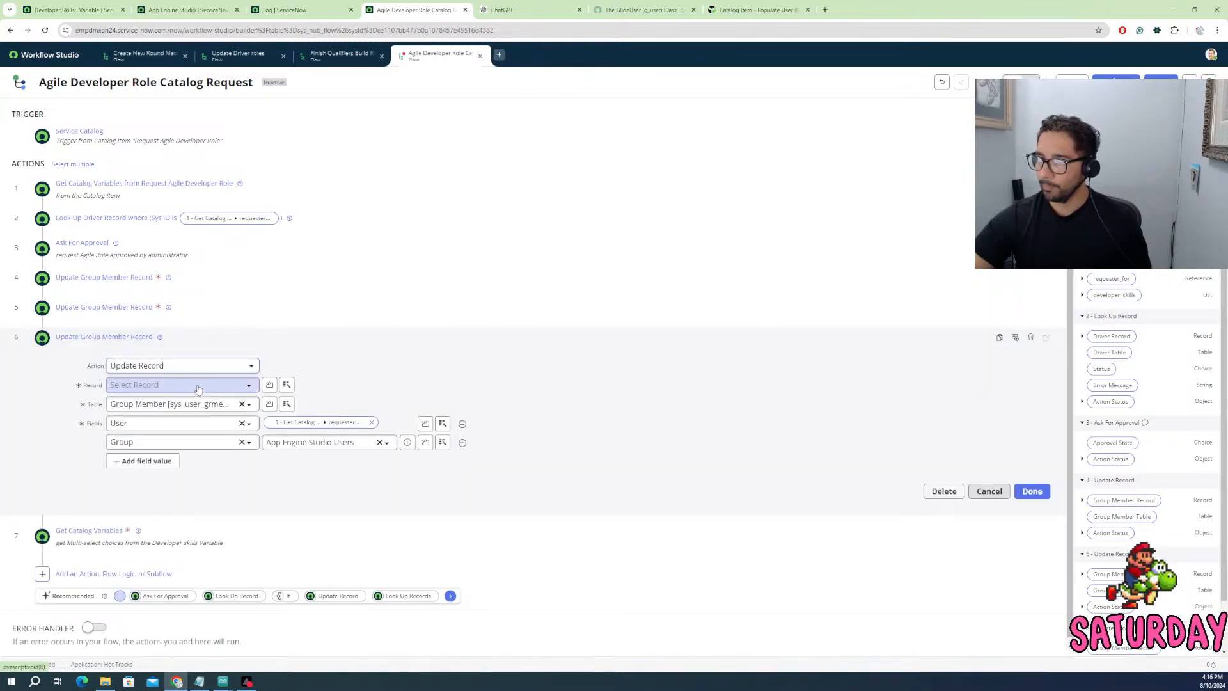
{"action": "left_click", "coordinate": [379, 443]}
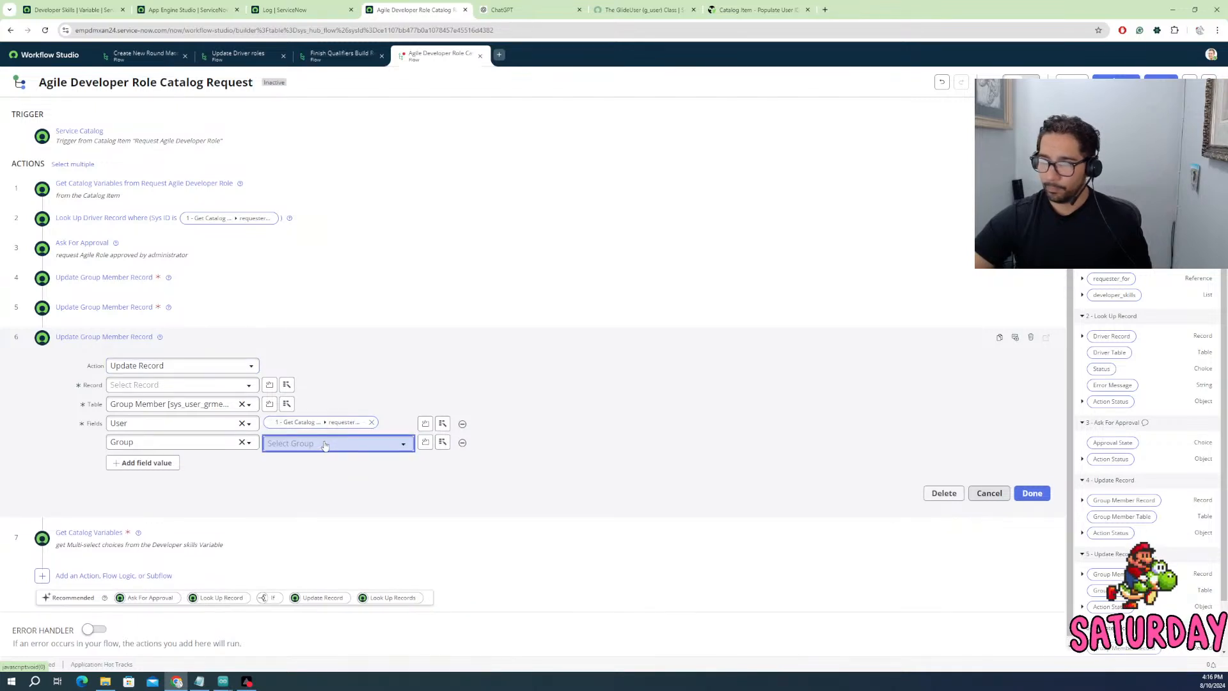
{"action": "left_click", "coordinate": [325, 445]}
{"action": "type", "text": "flo"}
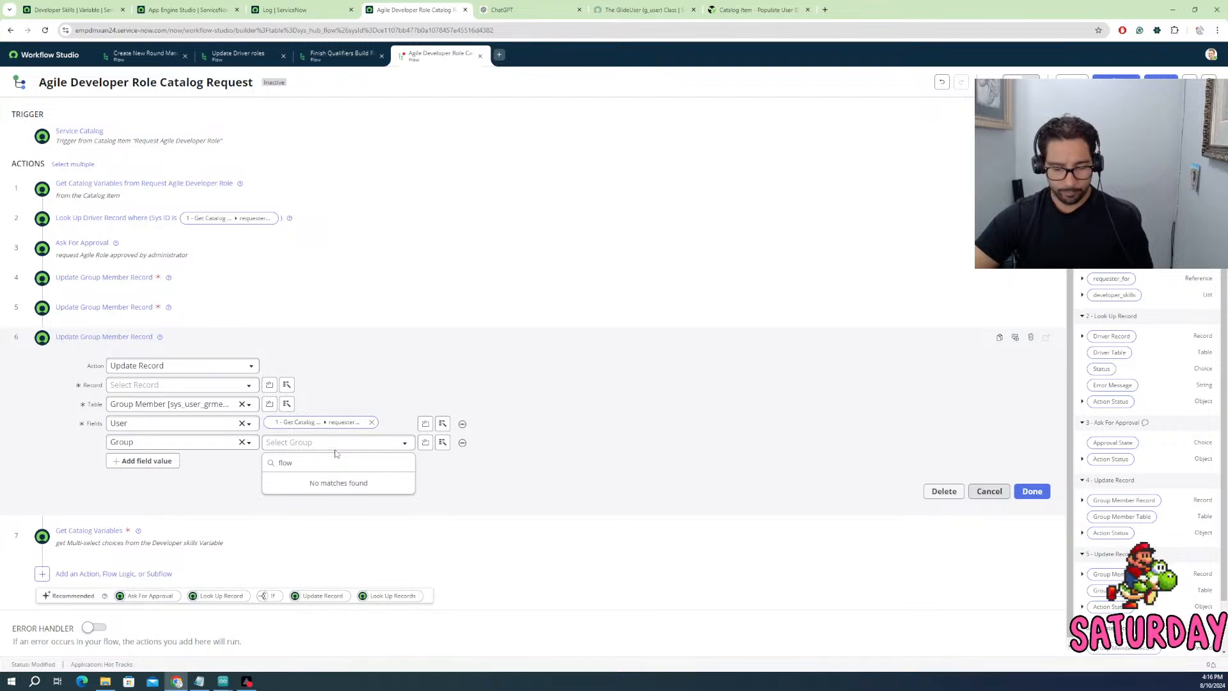
{"action": "type", "text": "w"}
{"action": "key", "text": "BackSpace"}
{"action": "key", "text": "BackSpace"}
{"action": "key", "text": "BackSpace"}
{"action": "key", "text": "BackSpace"}
- Look through the full group list for another suitable group, and delete the extra Update Group Member Record copy
{"action": "scroll", "coordinate": [342, 505], "scroll_direction": "down", "scroll_amount": 6}
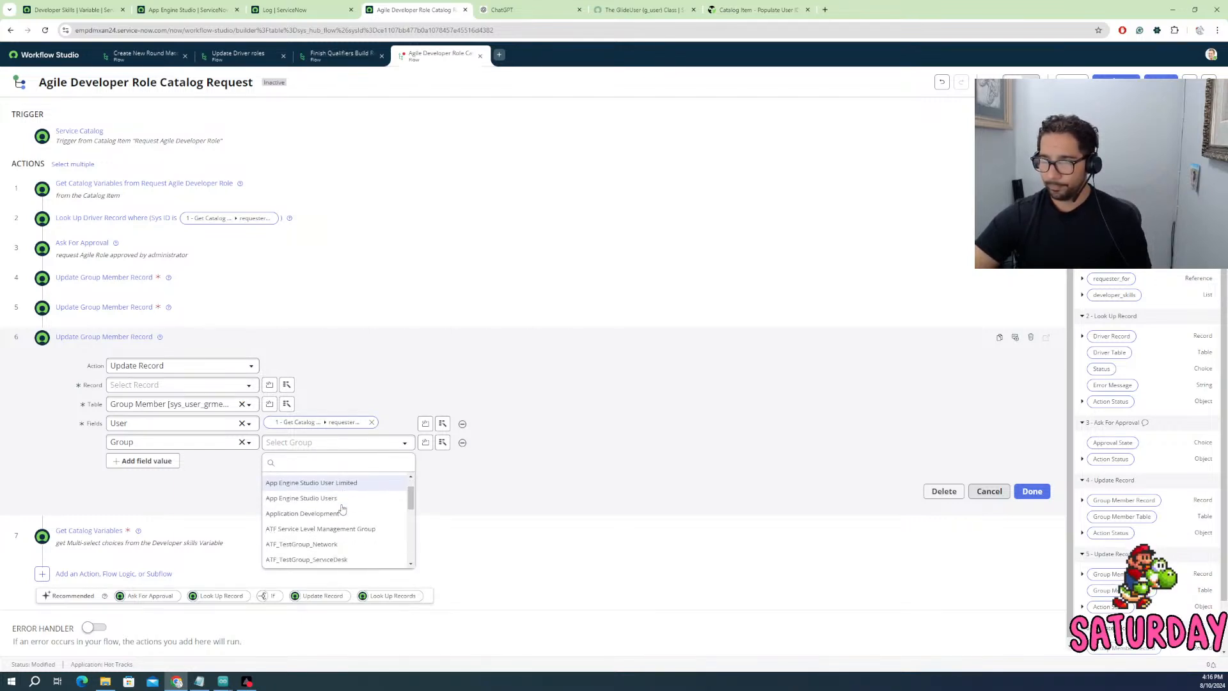
{"action": "scroll", "coordinate": [346, 509], "scroll_direction": "down", "scroll_amount": 8}
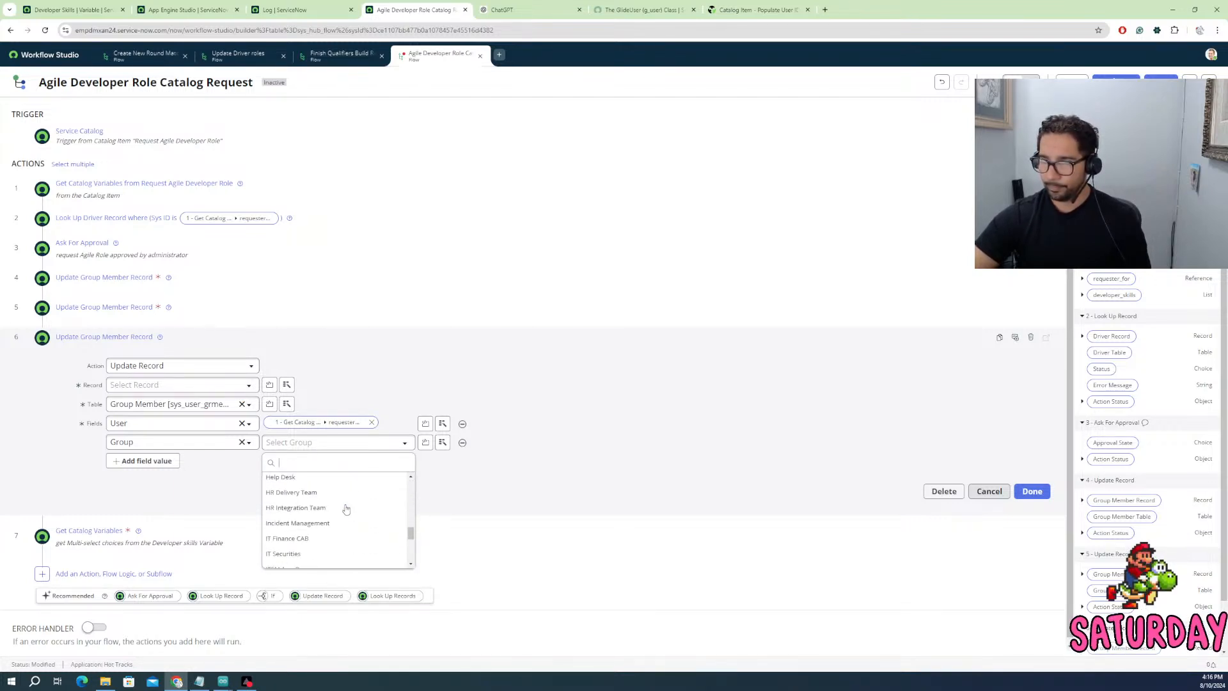
{"action": "scroll", "coordinate": [346, 509], "scroll_direction": "down", "scroll_amount": 3}
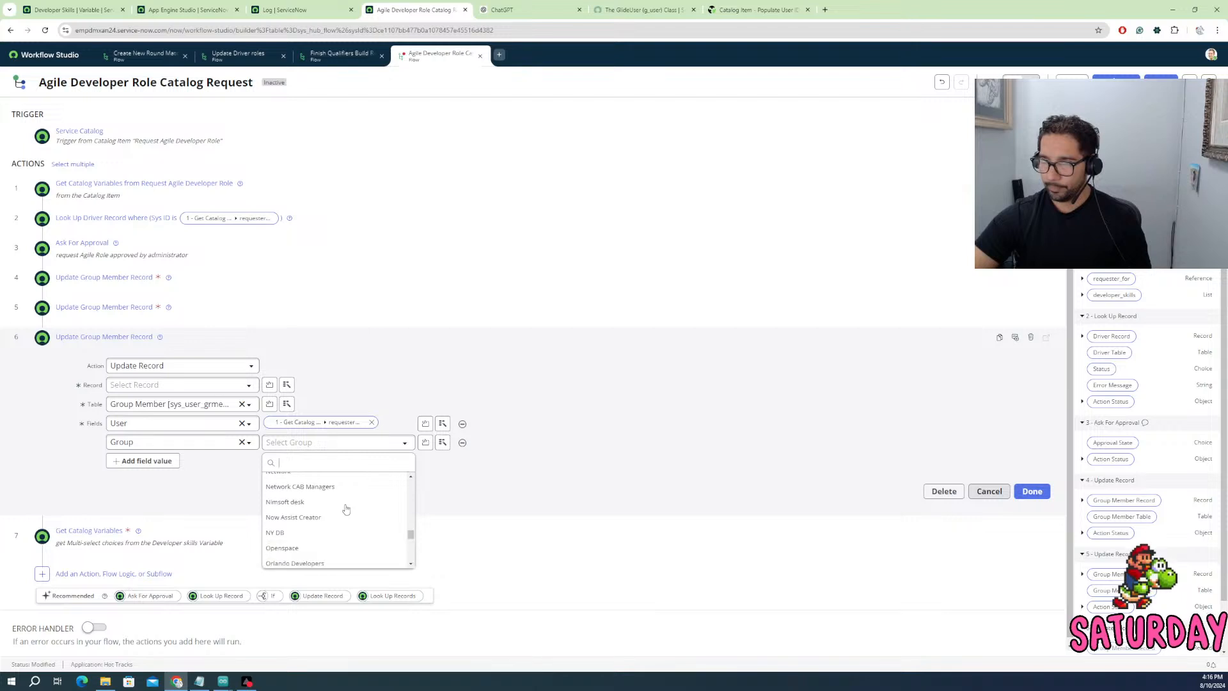
{"action": "scroll", "coordinate": [346, 508], "scroll_direction": "down", "scroll_amount": 3}
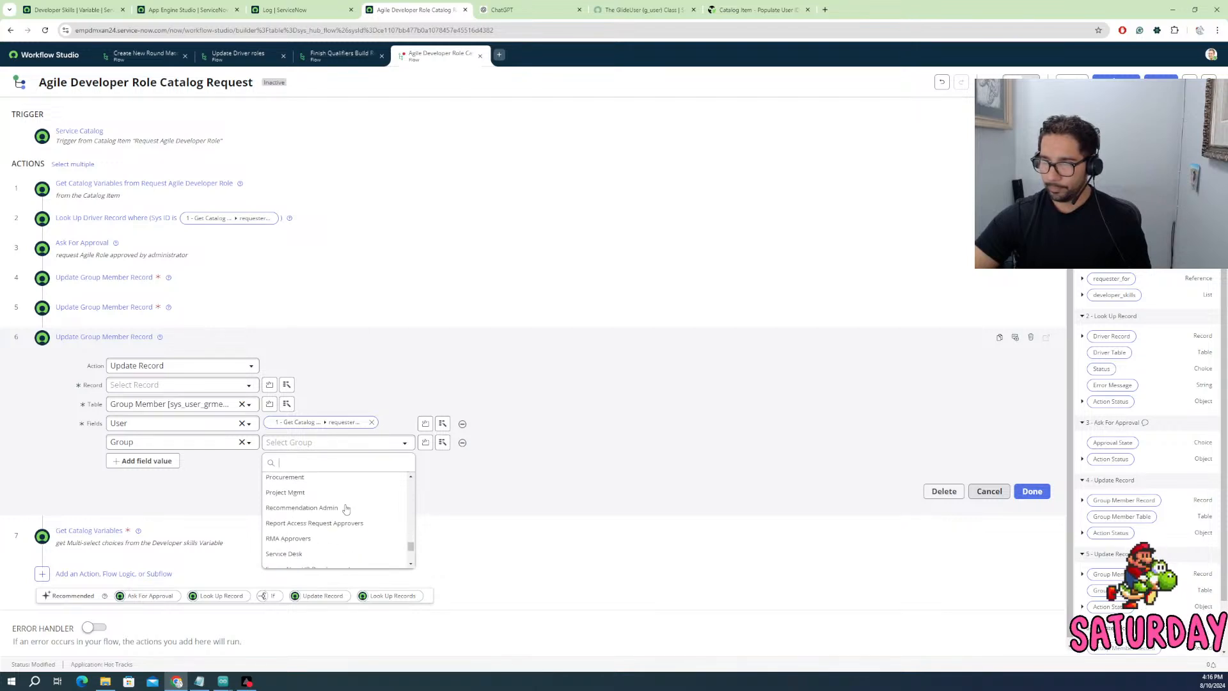
{"action": "scroll", "coordinate": [346, 509], "scroll_direction": "down", "scroll_amount": 2}
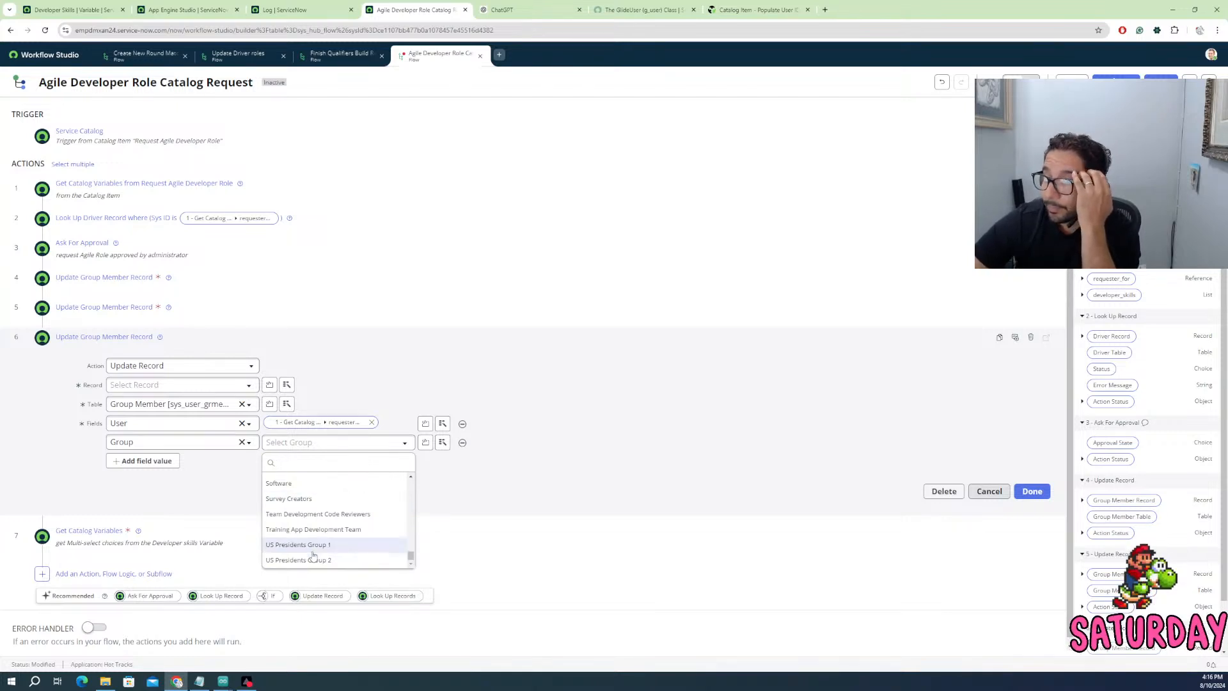
{"action": "scroll", "coordinate": [311, 560], "scroll_direction": "up", "scroll_amount": 5}
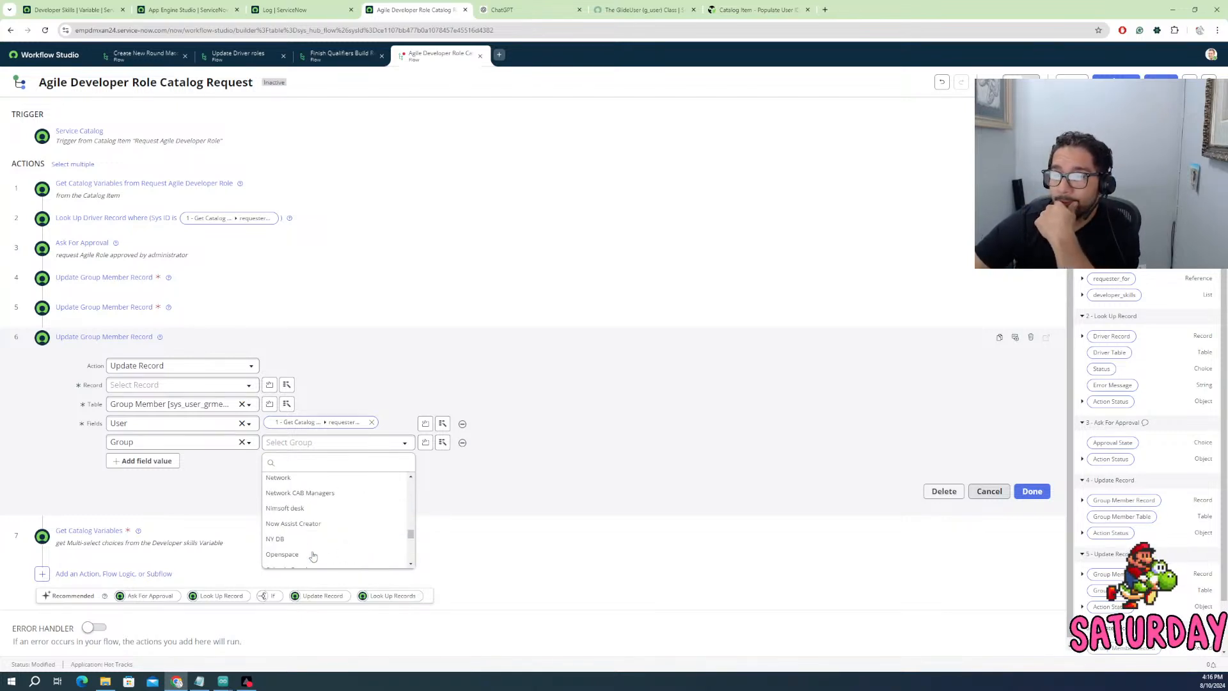
{"action": "scroll", "coordinate": [313, 555], "scroll_direction": "up", "scroll_amount": 5}
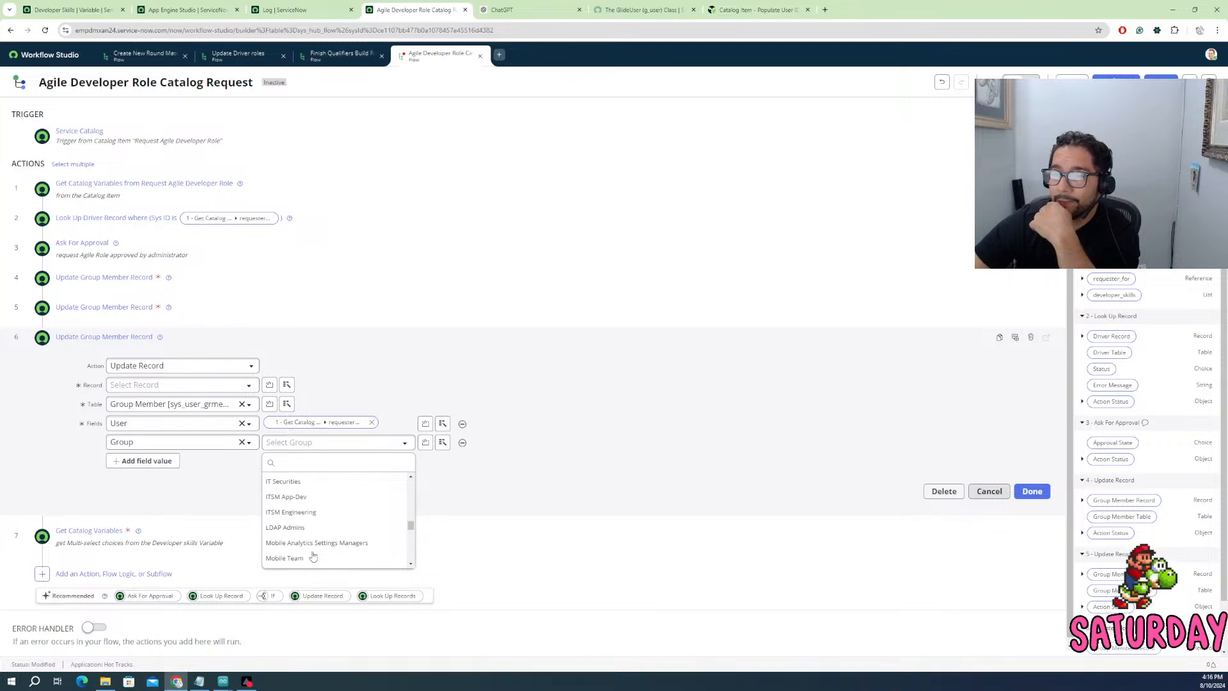
{"action": "key", "text": "Escape"}
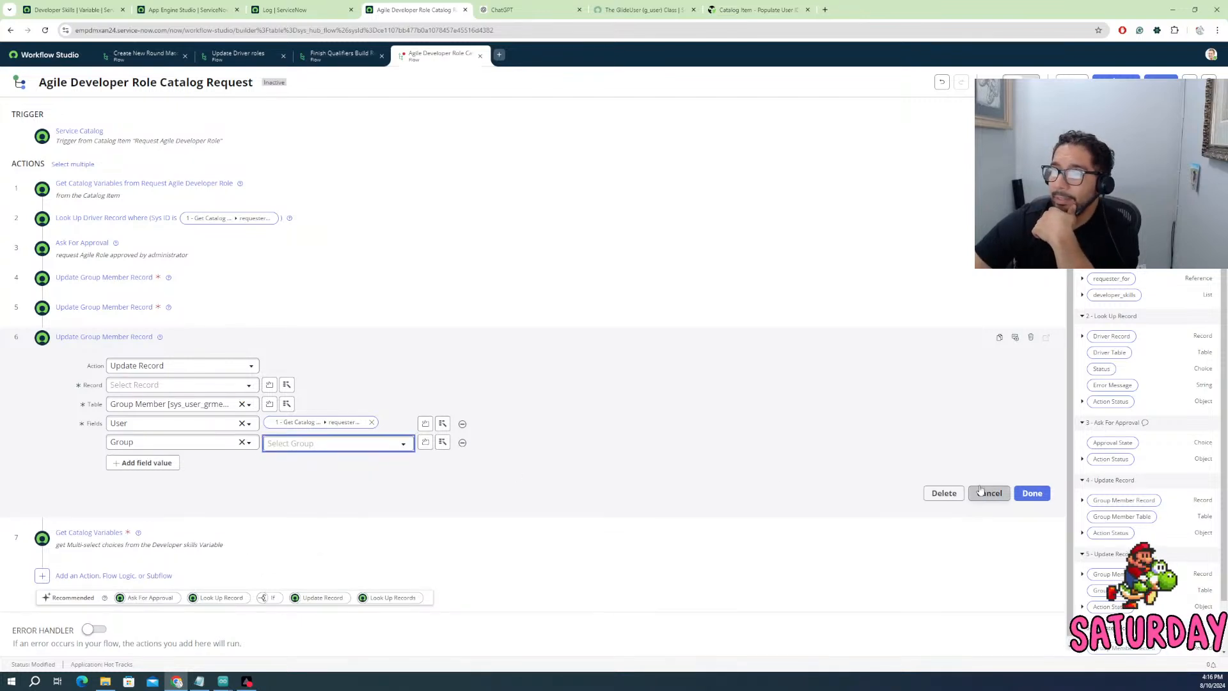
{"action": "left_click", "coordinate": [1032, 340]}
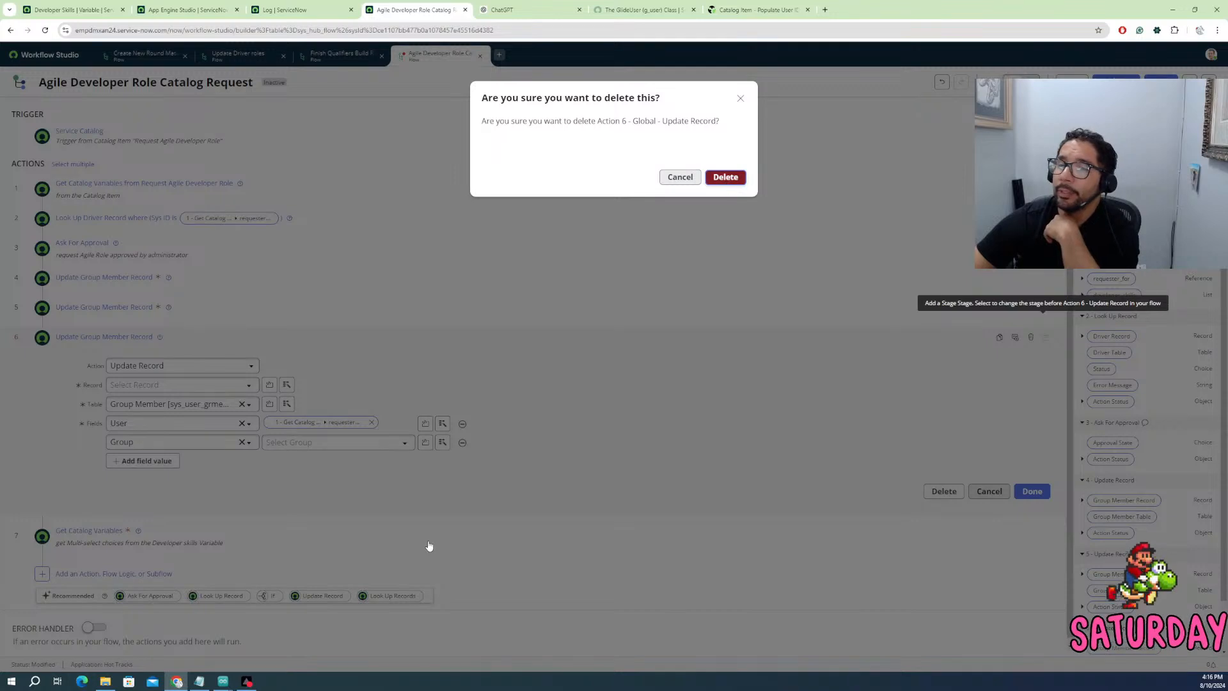
{"action": "key", "text": "Return"}
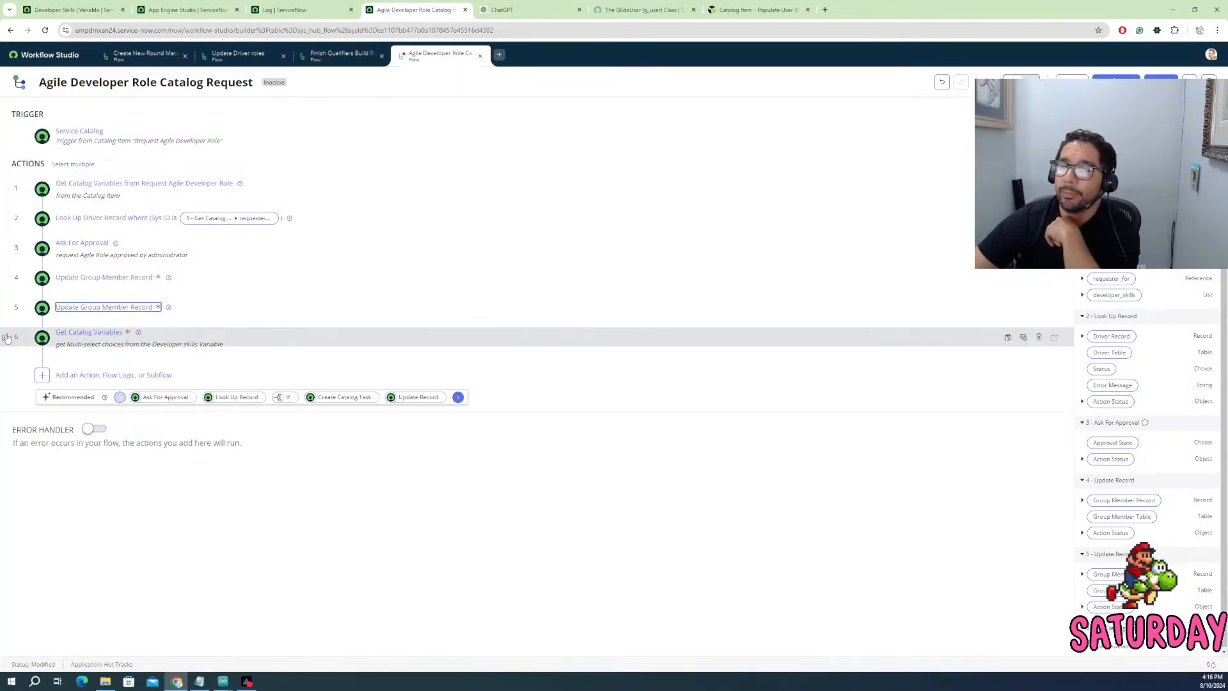
- Delete the placeholder Get Catalog Variables action for the Developer Skills choices and the Look Up Driver Record action
{"action": "left_click", "coordinate": [77, 332]}
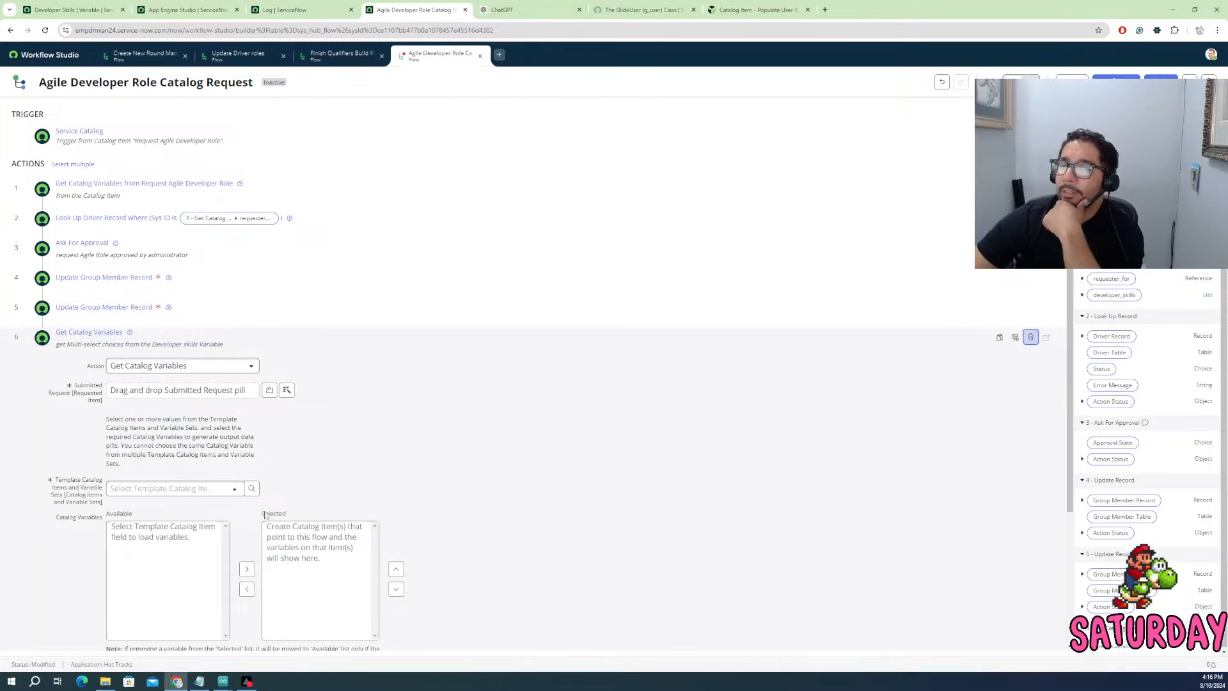
{"action": "left_click", "coordinate": [1030, 337]}
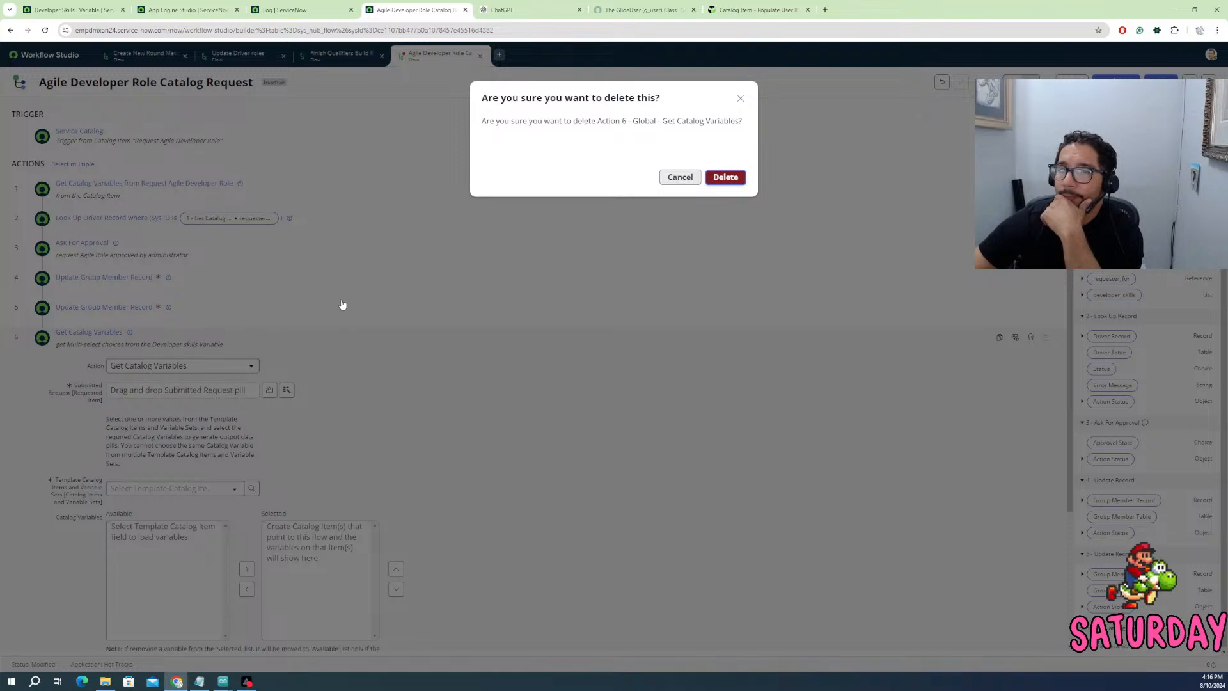
{"action": "key", "text": "Return"}
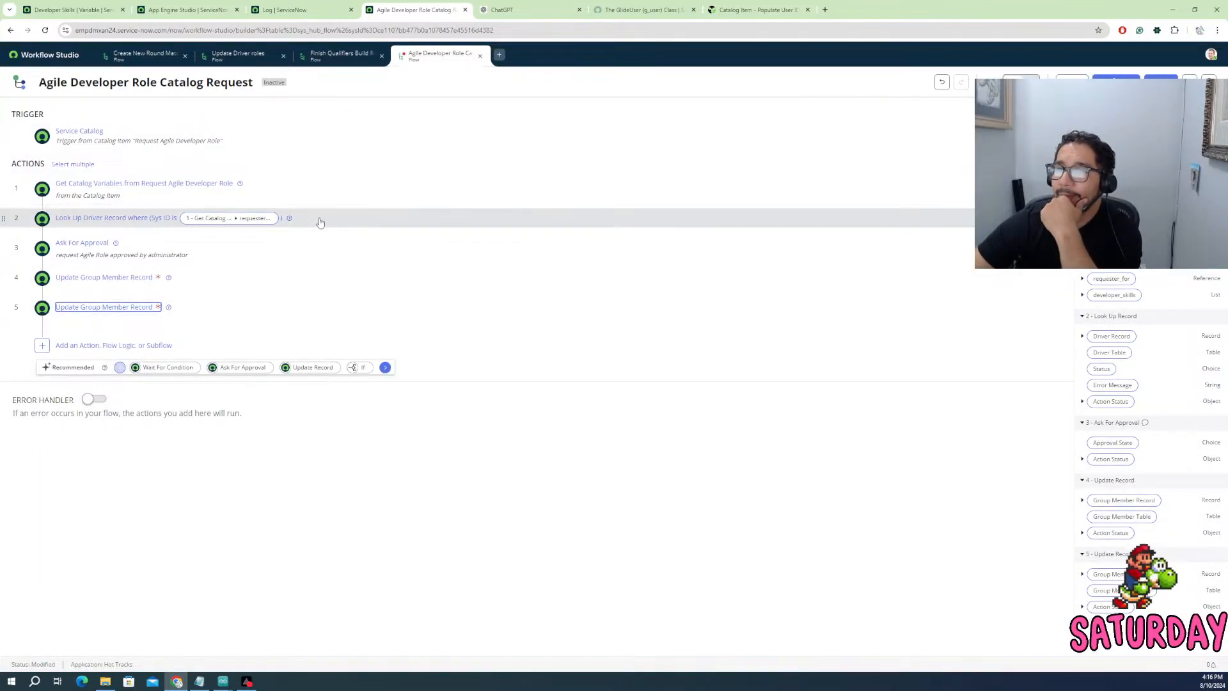
{"action": "left_click", "coordinate": [320, 220]}
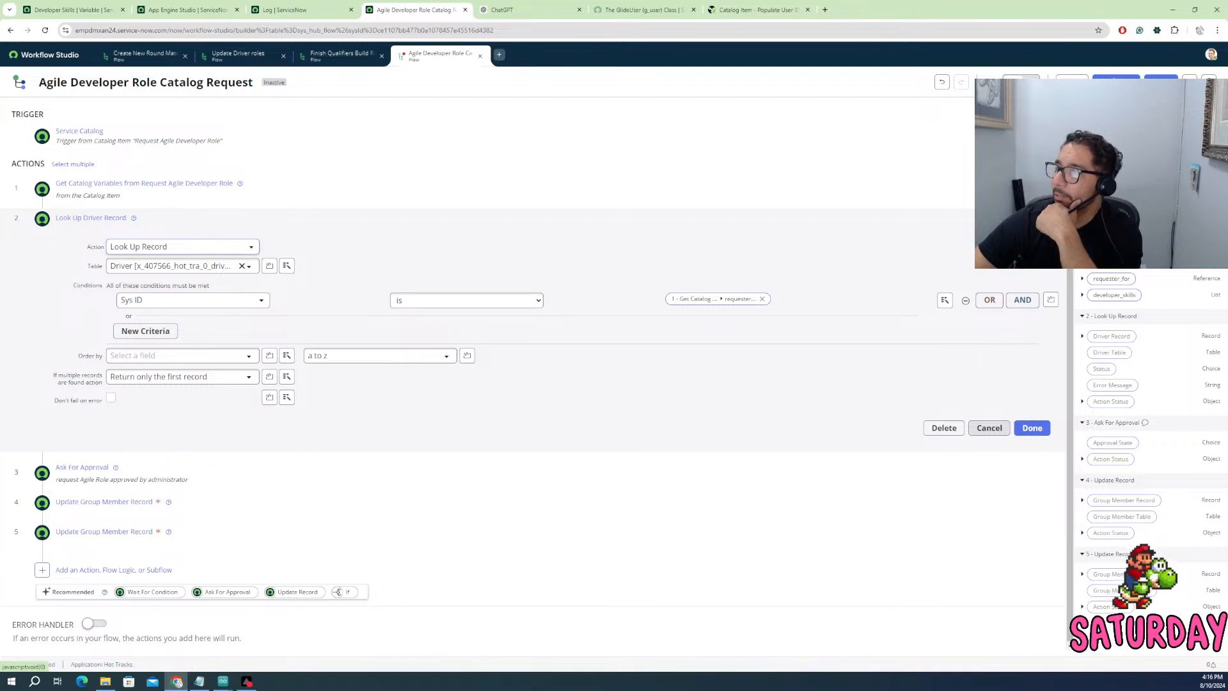
{"action": "left_click", "coordinate": [1053, 218]}
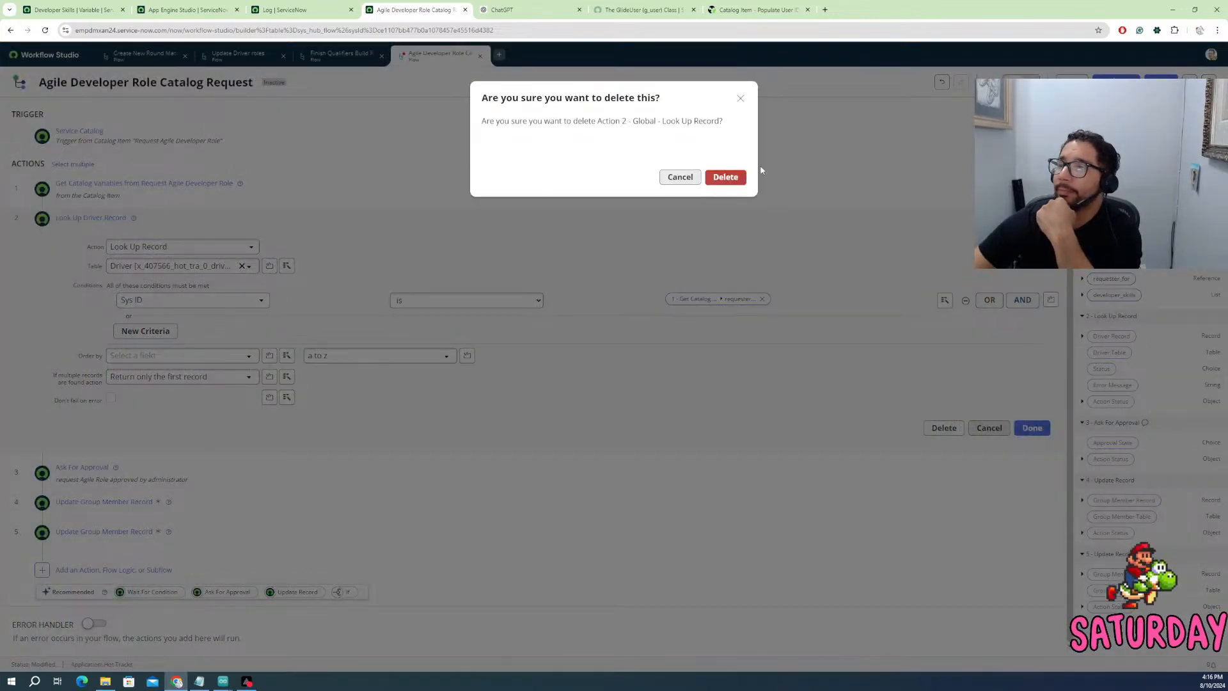
{"action": "left_click", "coordinate": [728, 177]}
{"action": "key", "text": "Return"}
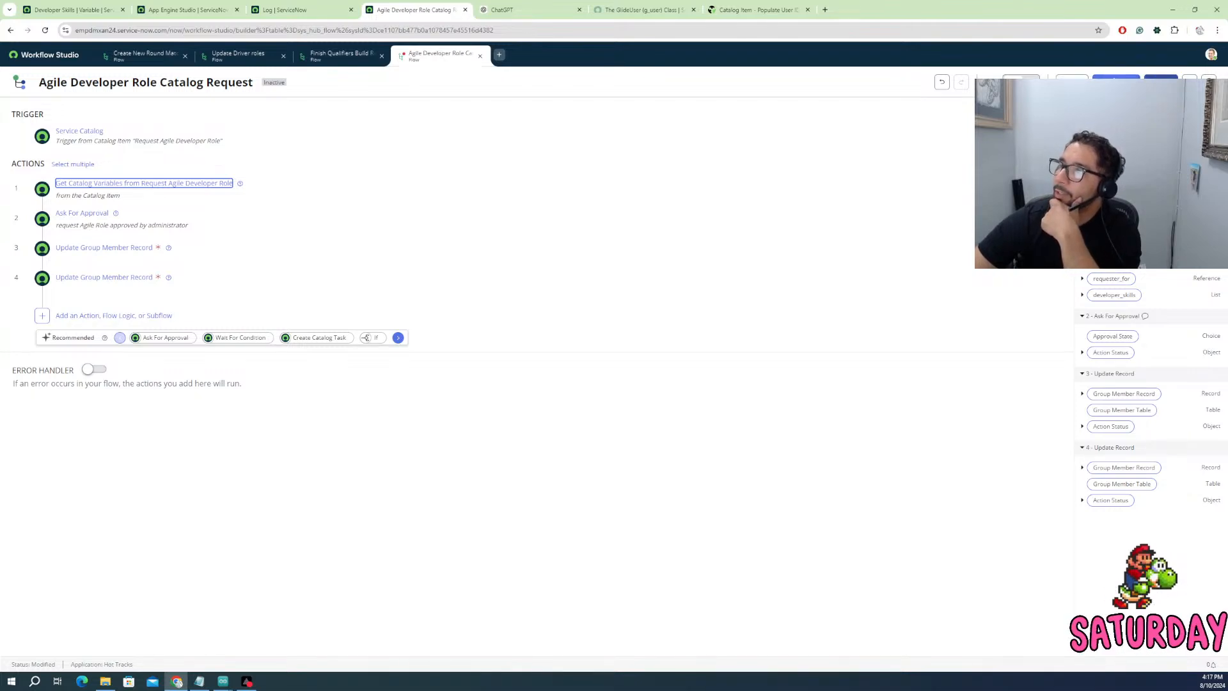
- Try to activate the Agile Developer Role Catalog Request flow
{"action": "left_click", "coordinate": [1116, 75]}
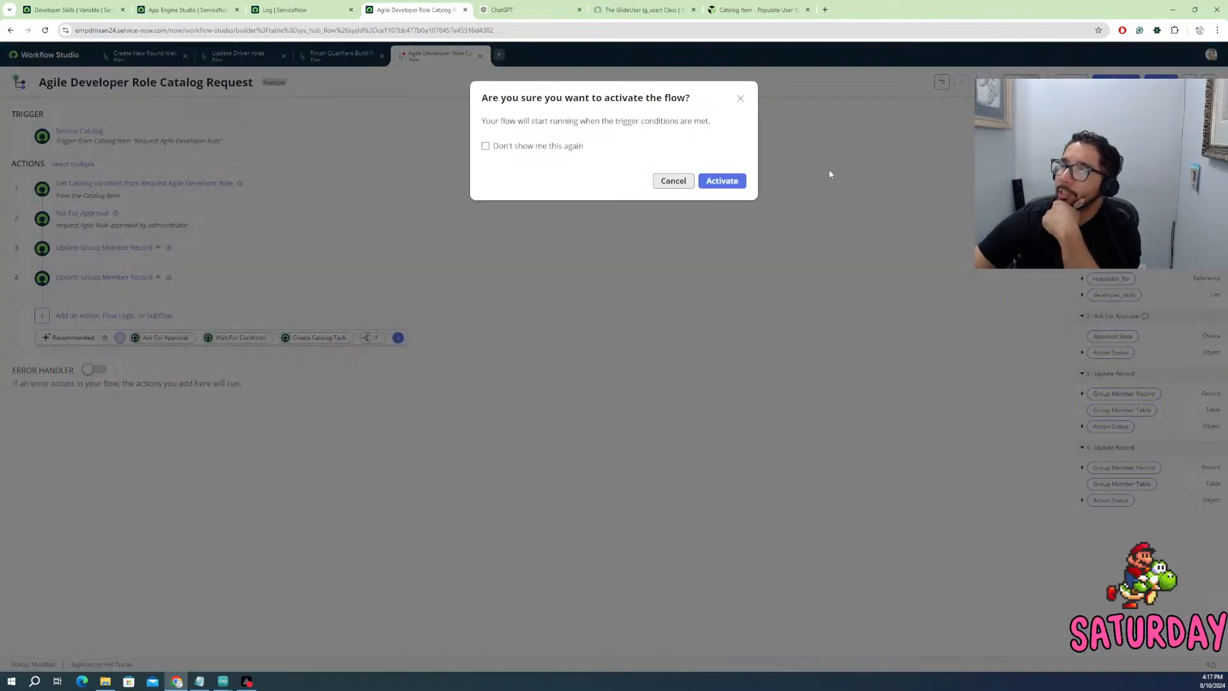
{"action": "left_click", "coordinate": [736, 182]}
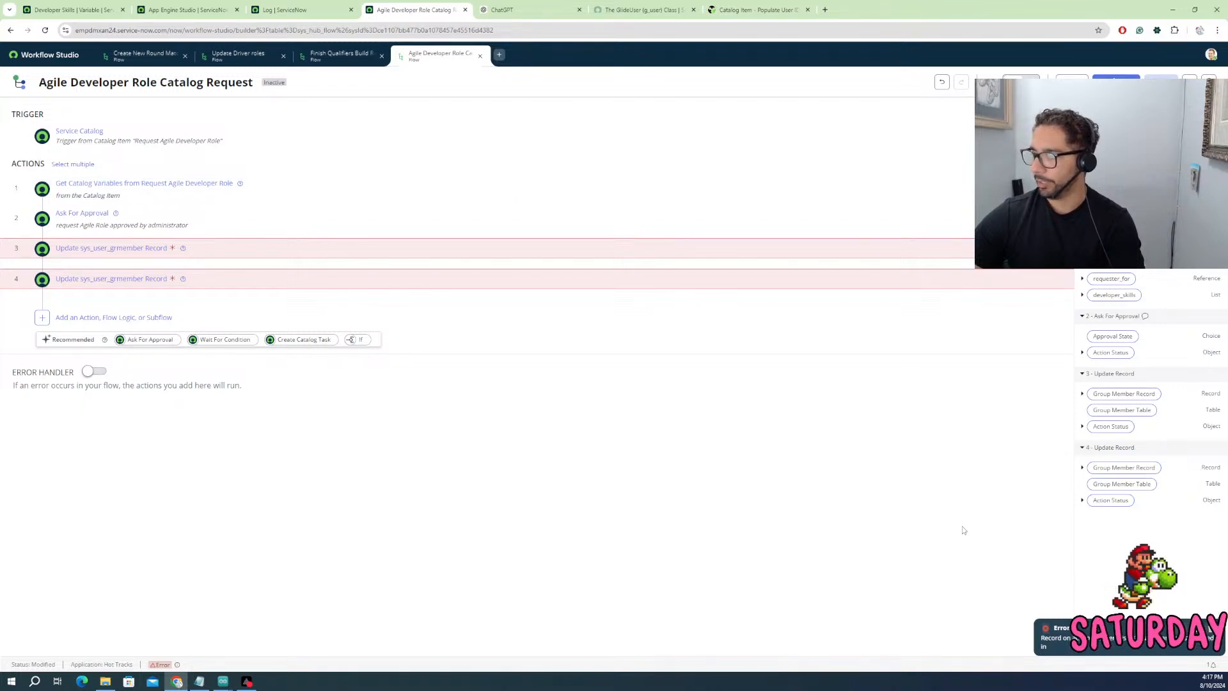
- Change the first Update sys_user_grmember Record action, the one for Orlando Developers, to the Create or Update Record action type
{"action": "left_click", "coordinate": [111, 252]}
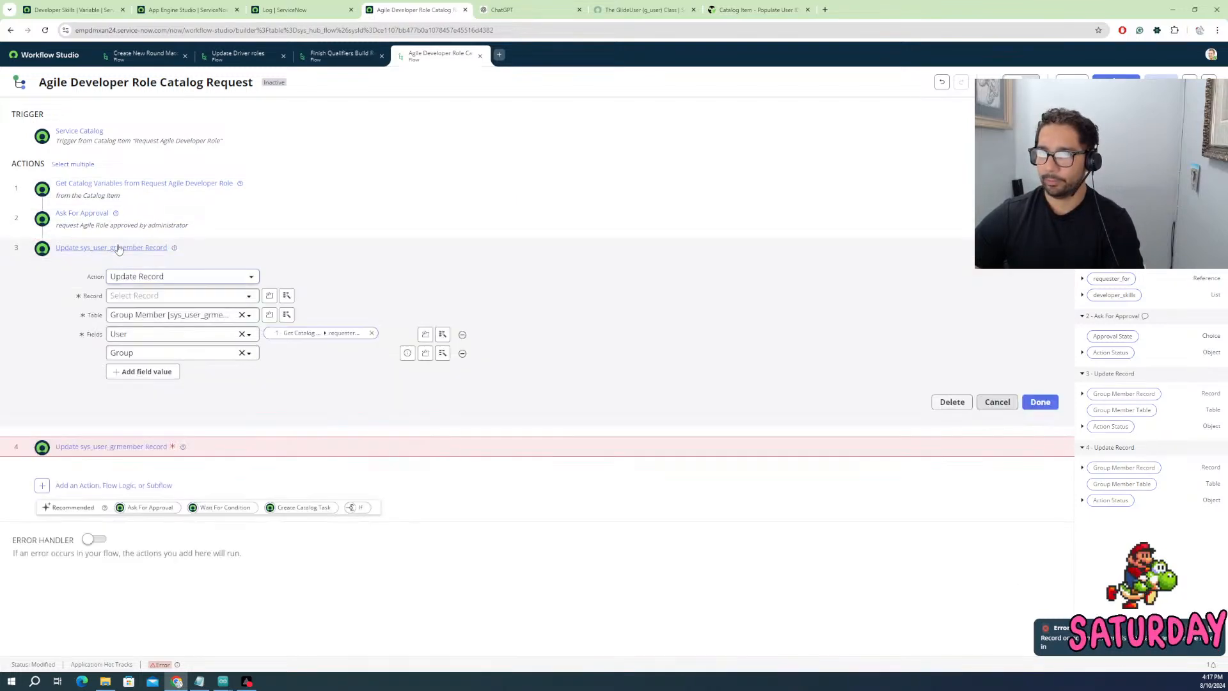
{"action": "left_click", "coordinate": [180, 296]}
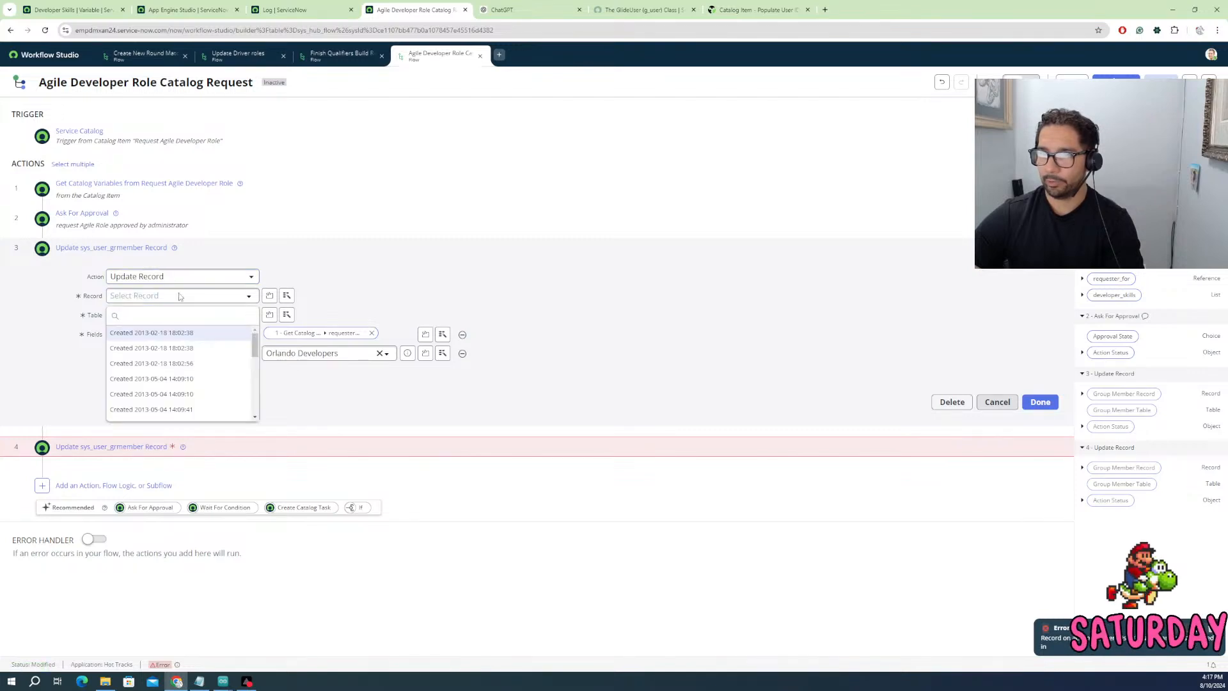
{"action": "left_click", "coordinate": [323, 278]}
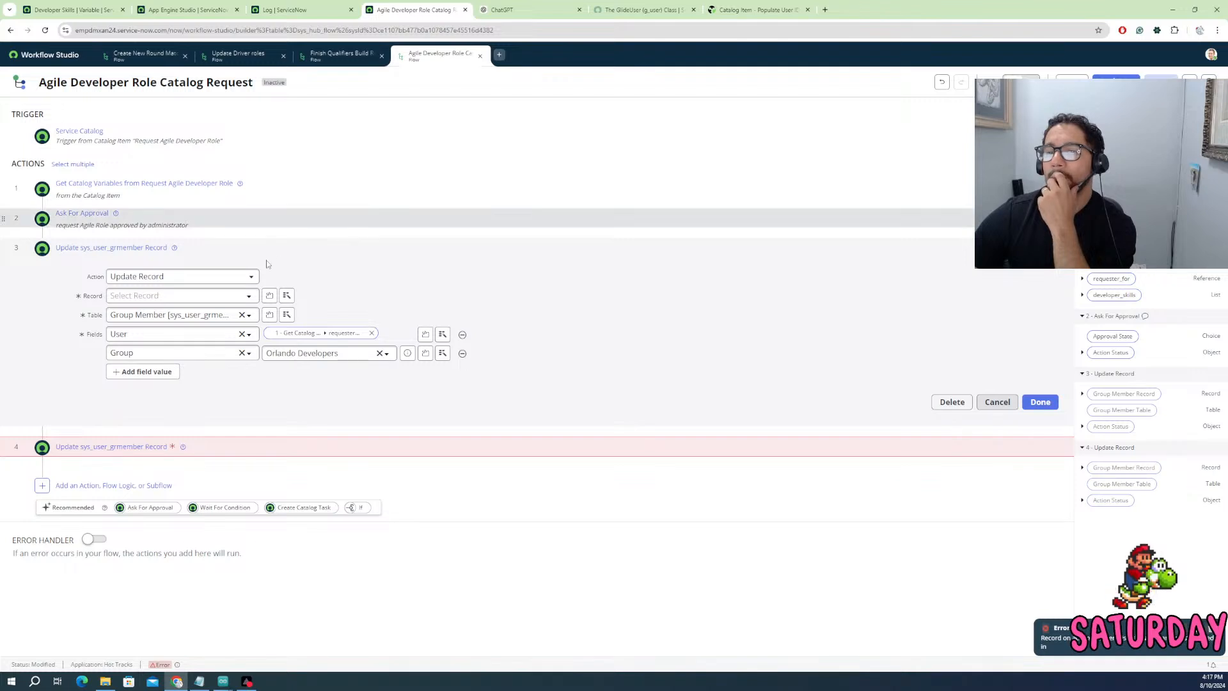
{"action": "left_click", "coordinate": [203, 279]}
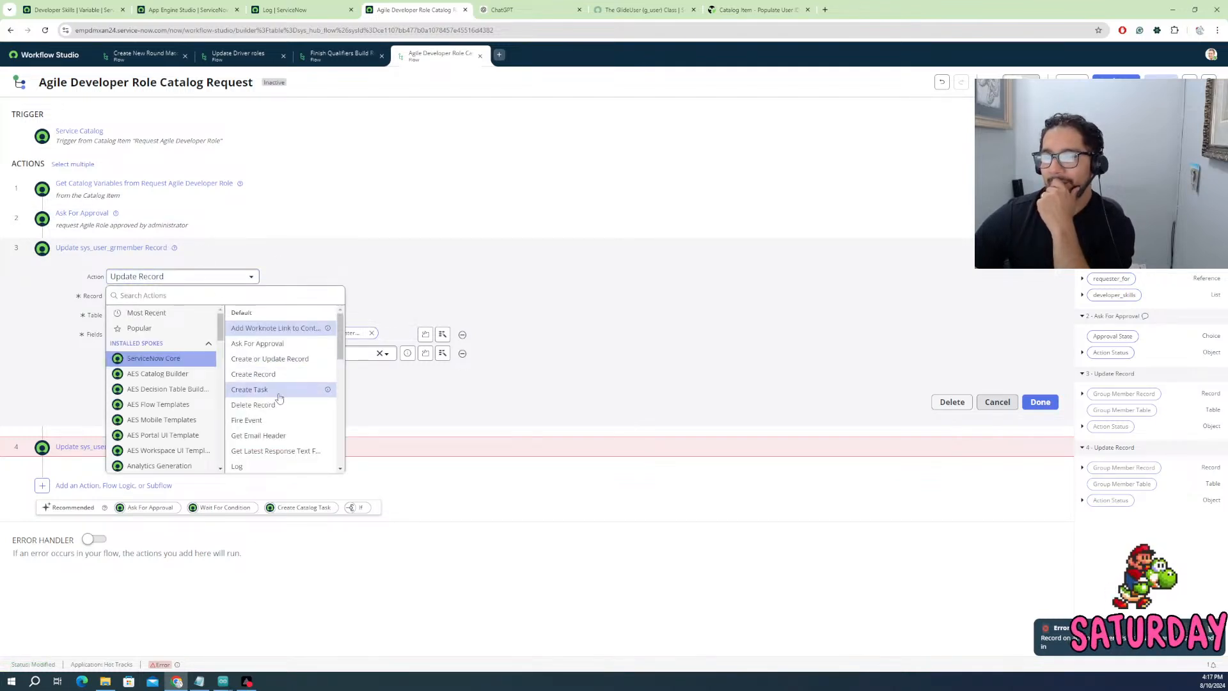
{"action": "scroll", "coordinate": [273, 389], "scroll_direction": "down", "scroll_amount": 1}
{"action": "scroll", "coordinate": [273, 389], "scroll_direction": "down", "scroll_amount": 5}
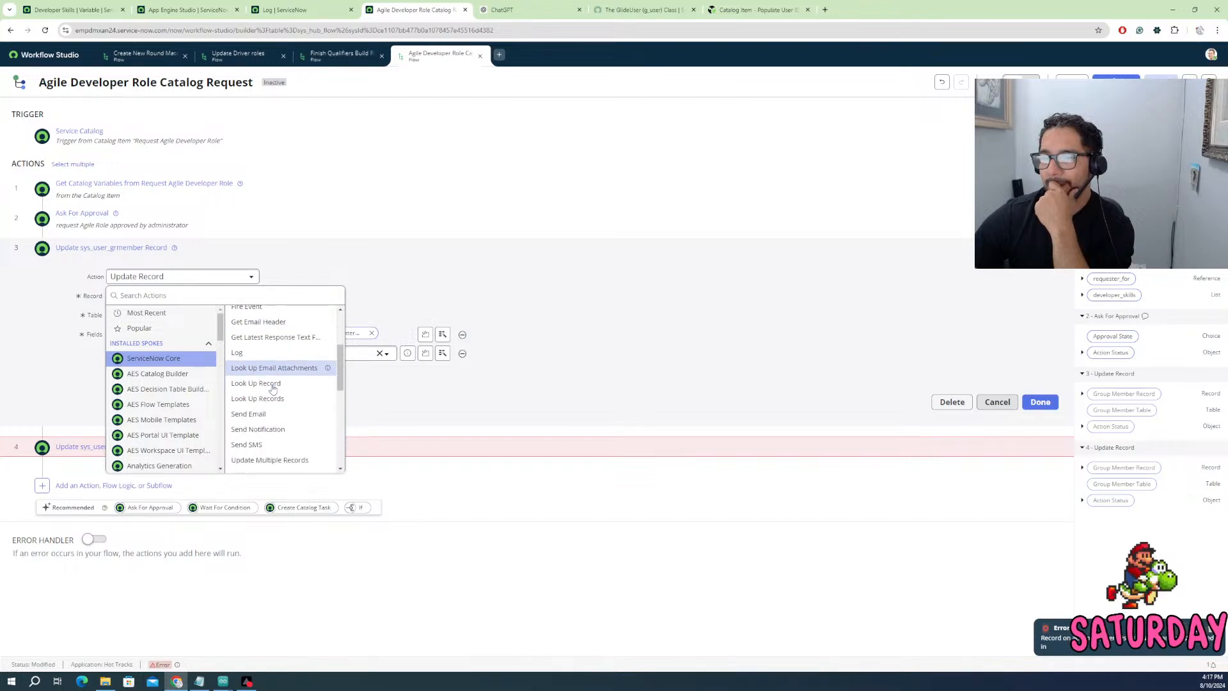
{"action": "scroll", "coordinate": [275, 401], "scroll_direction": "down", "scroll_amount": 1}
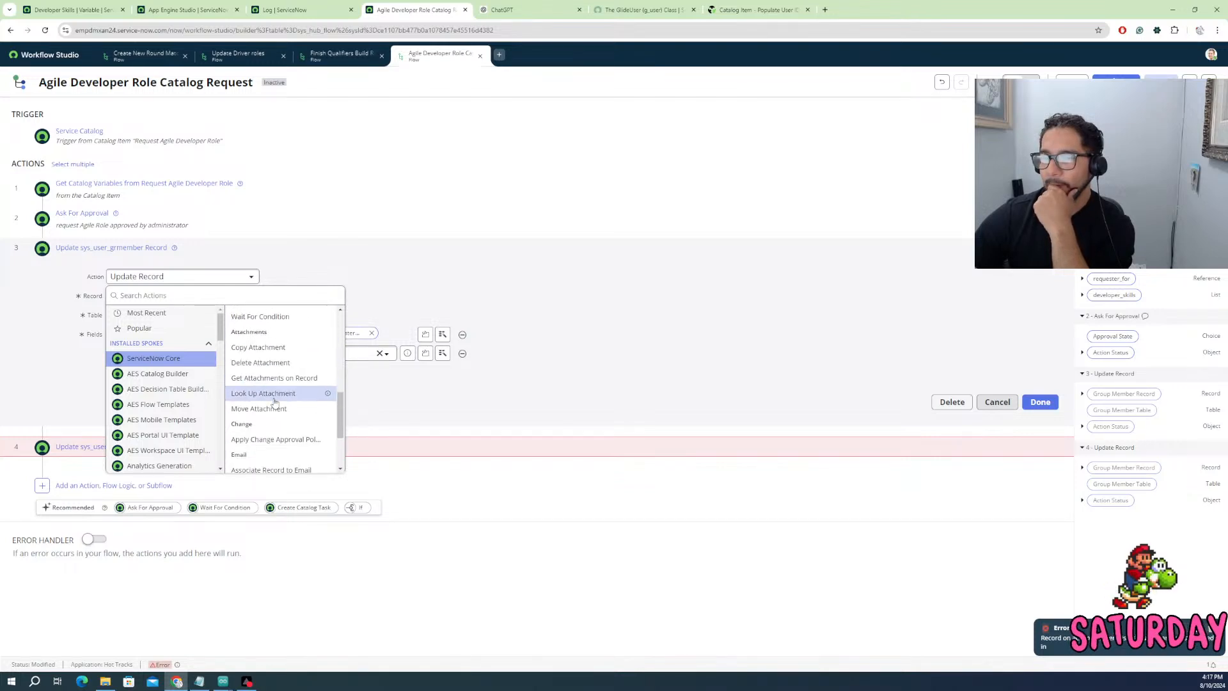
{"action": "scroll", "coordinate": [272, 409], "scroll_direction": "up", "scroll_amount": 3}
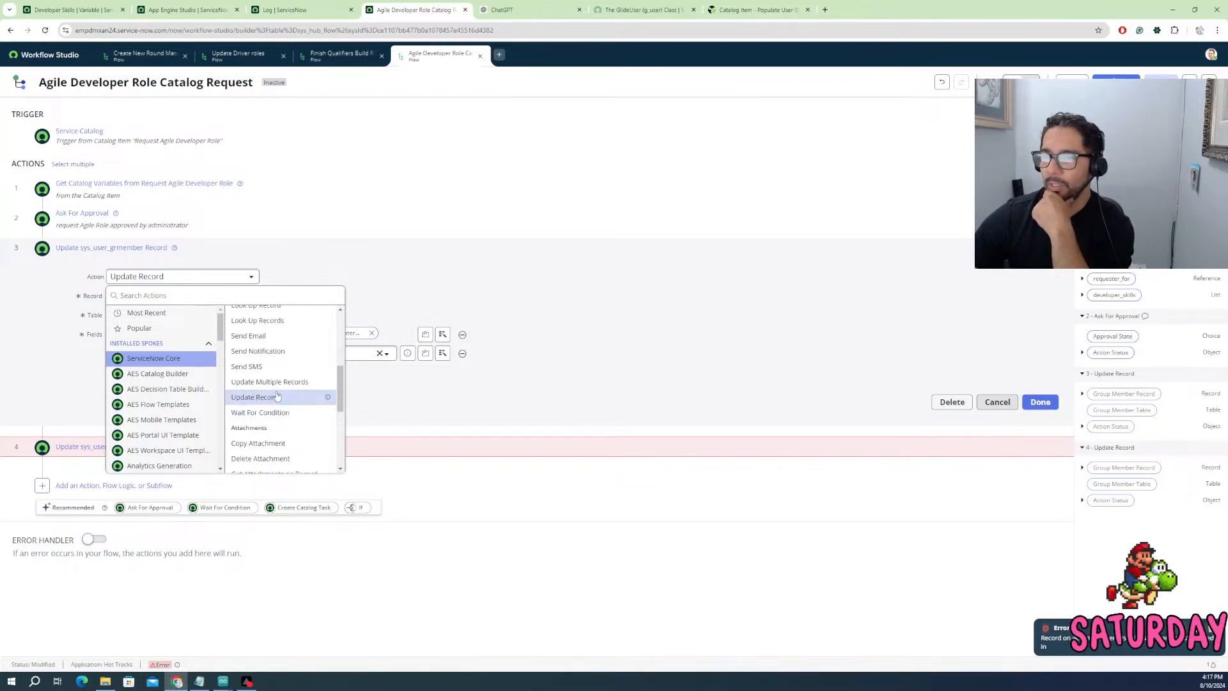
{"action": "scroll", "coordinate": [275, 390], "scroll_direction": "up", "scroll_amount": 2}
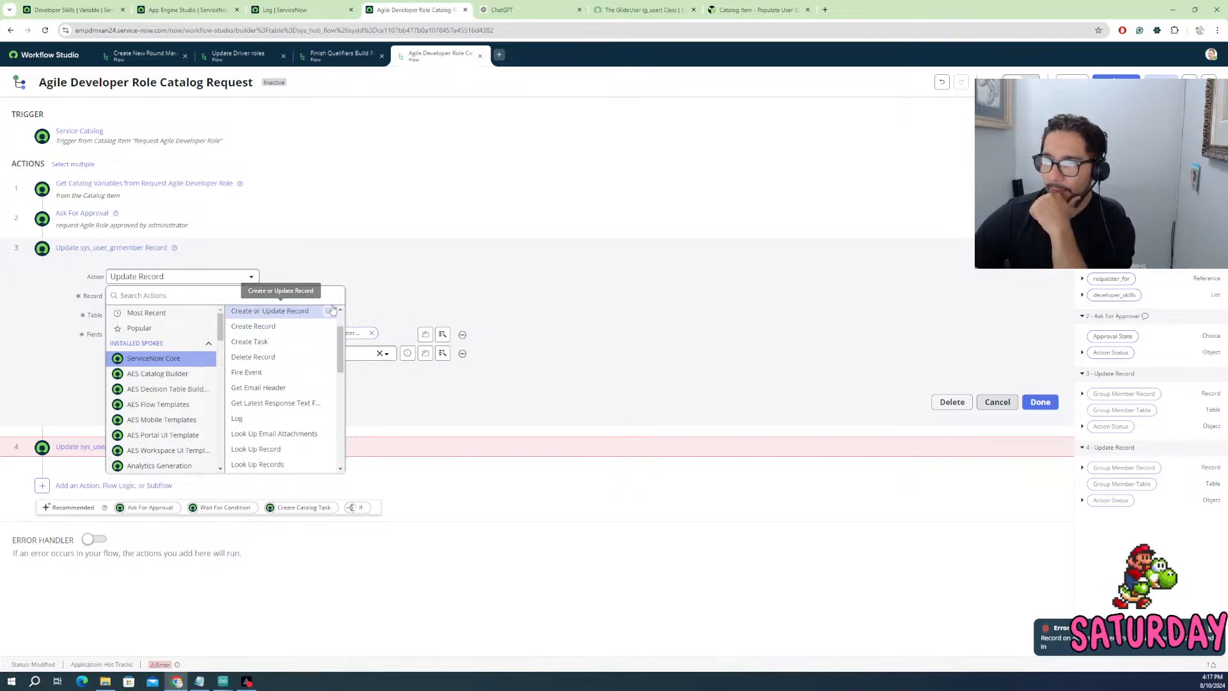
{"action": "left_click", "coordinate": [277, 312]}
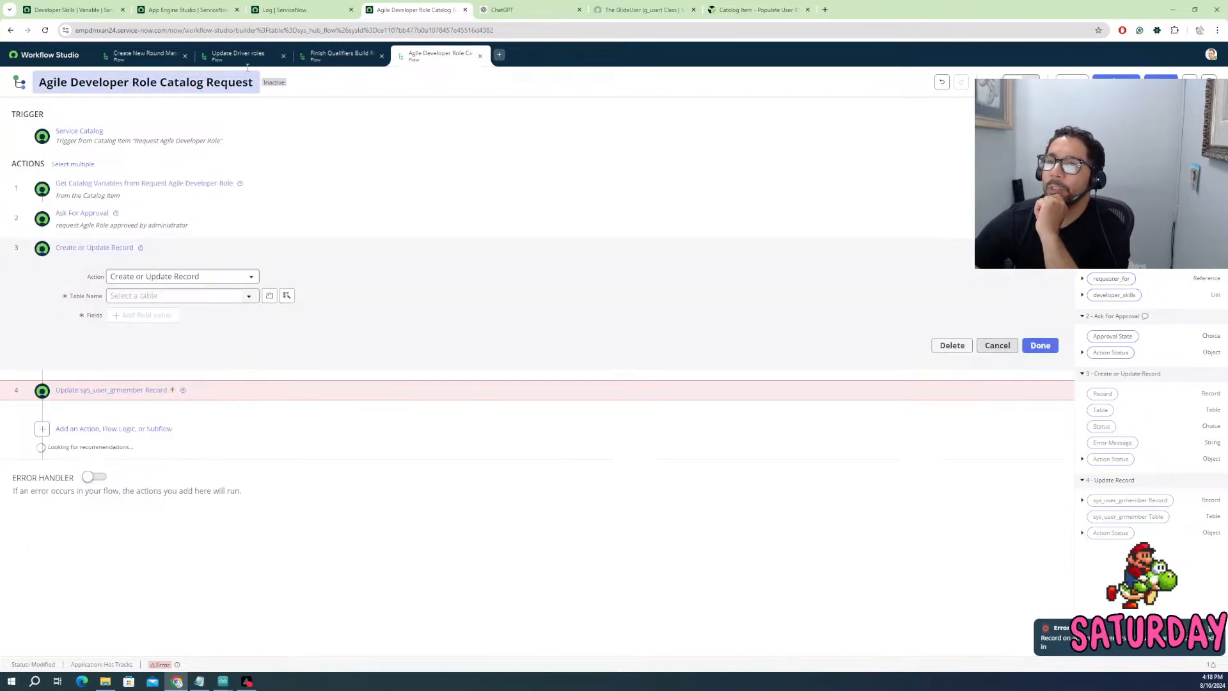
- Check how the Update Driver roles flow configures its group member action, closing the Create New Round Matches flow
{"action": "left_click", "coordinate": [158, 64]}
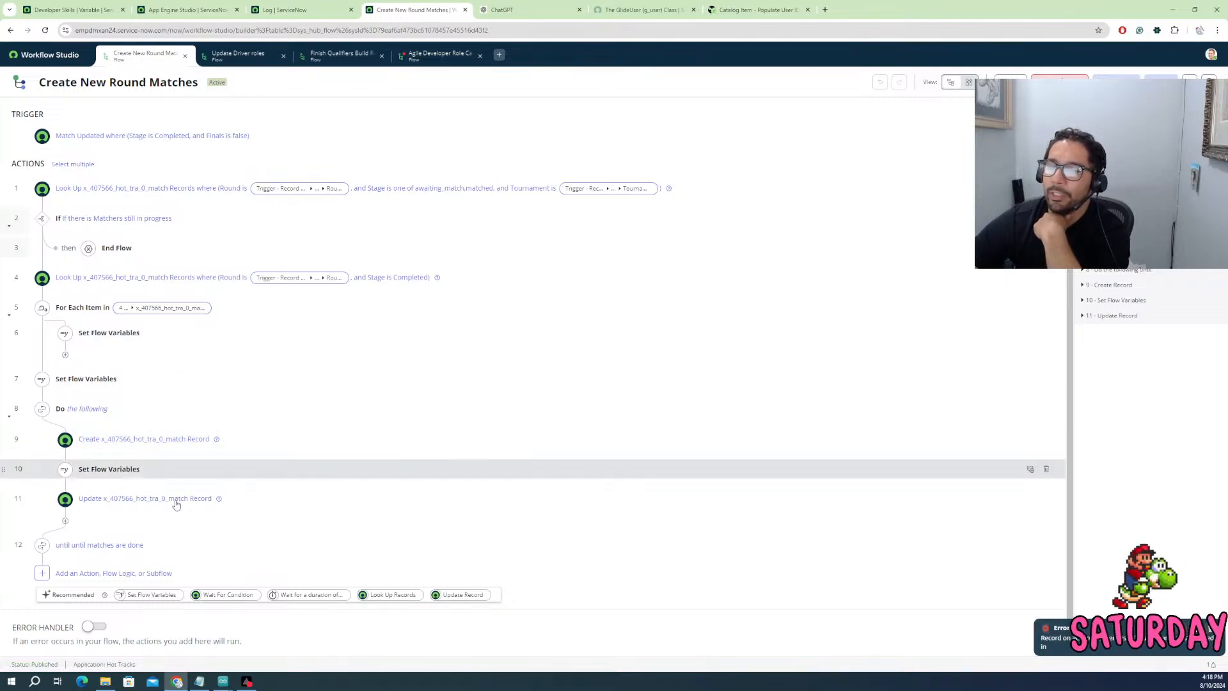
{"action": "left_click", "coordinate": [242, 61]}
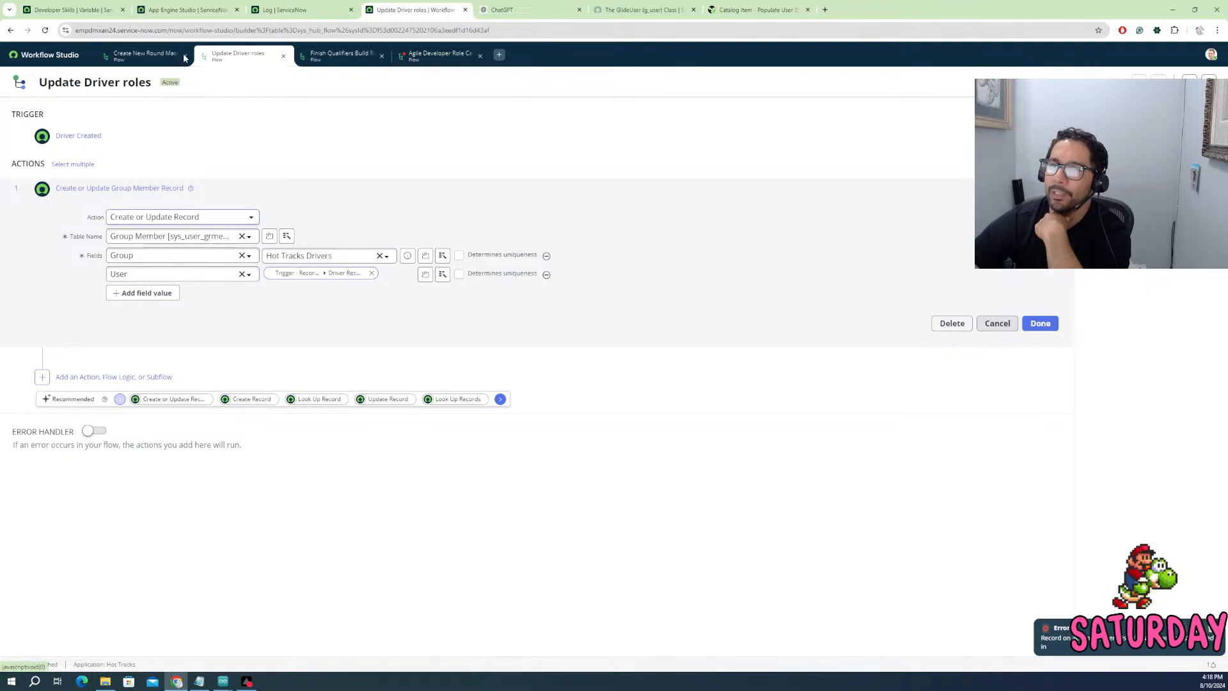
{"action": "left_click", "coordinate": [185, 56]}
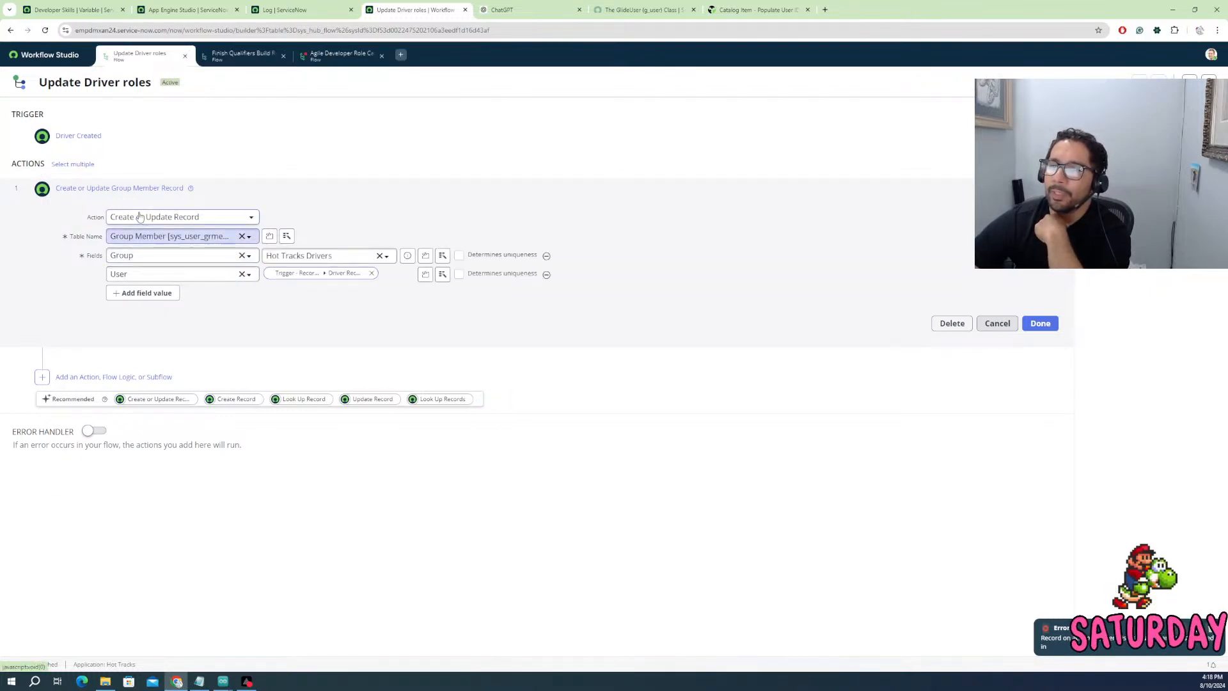
{"action": "left_click", "coordinate": [329, 57]}
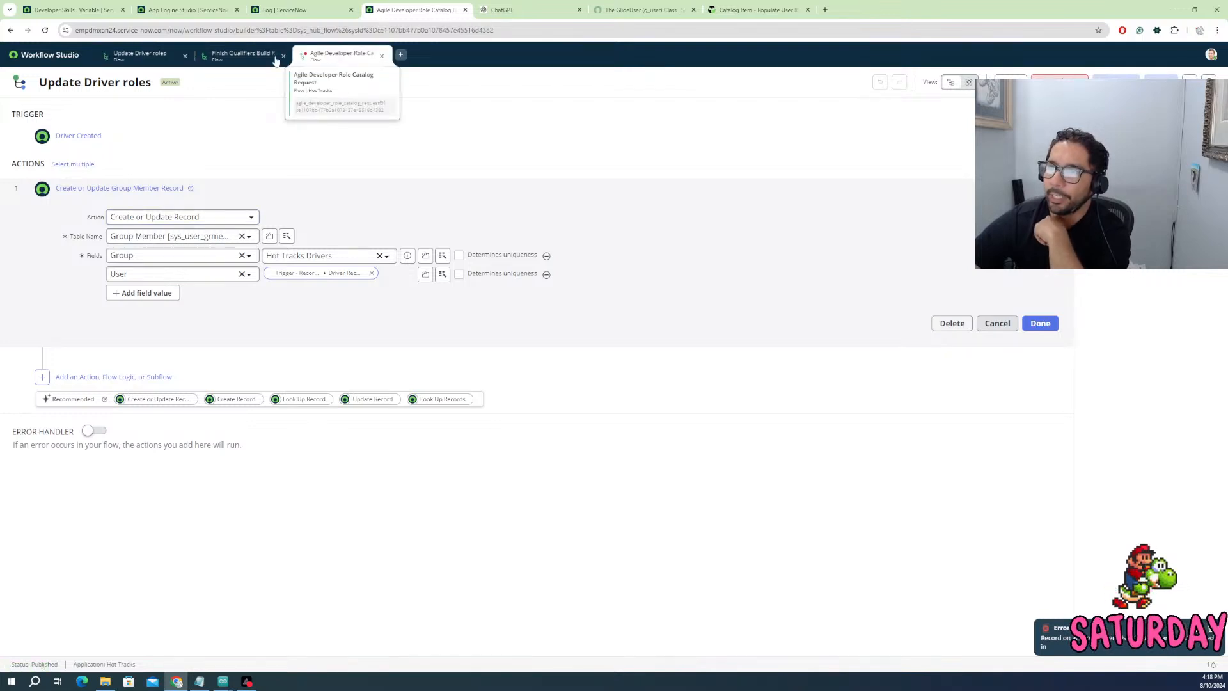
- Set the Create or Update Record action's table to Group Member [sys_user_grmember]
{"action": "left_click", "coordinate": [156, 295]}
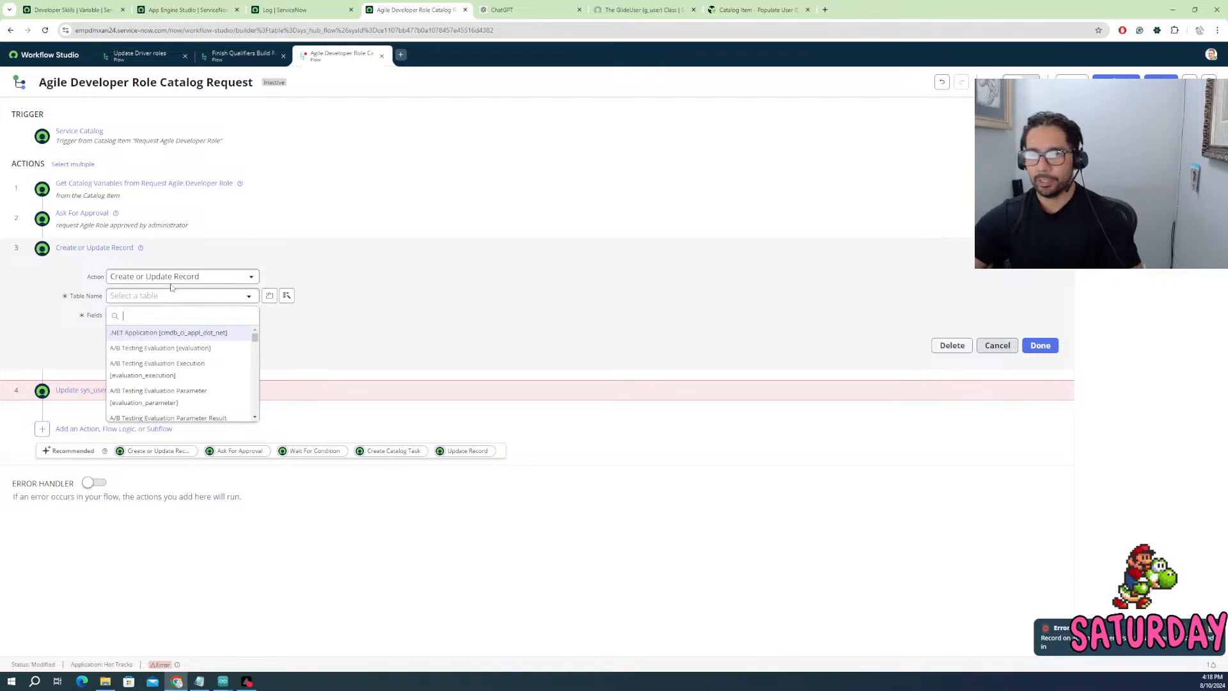
{"action": "type", "text": "a"}
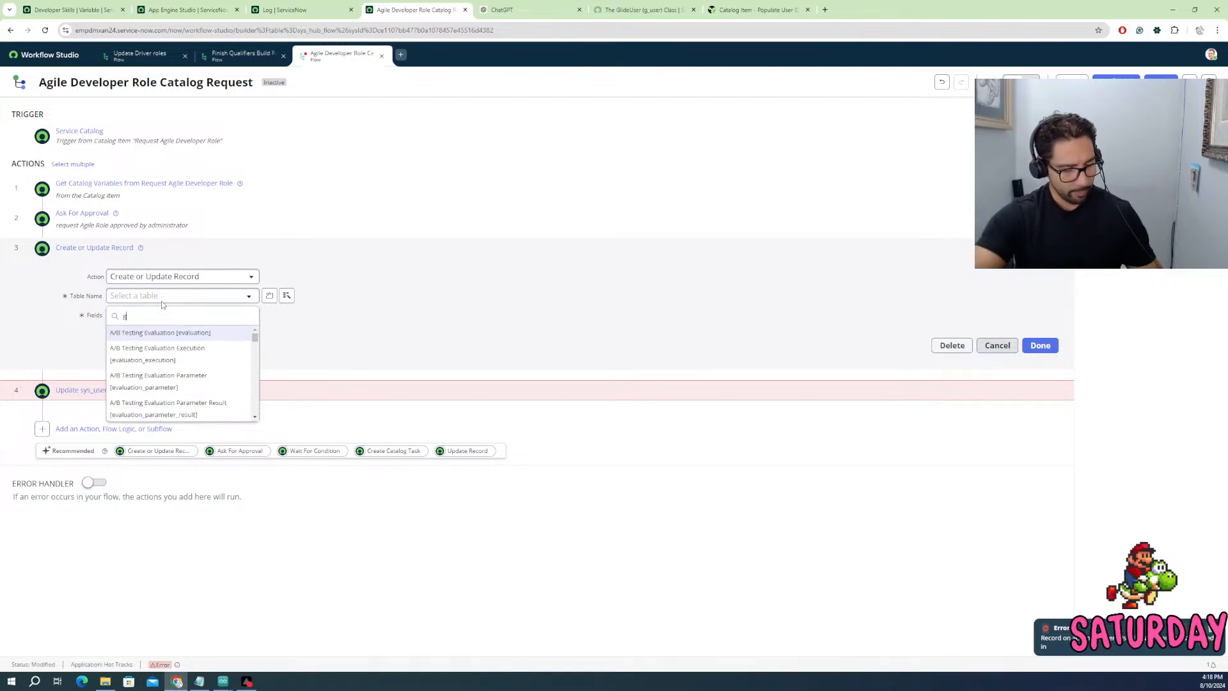
{"action": "type", "text": "rouo"}
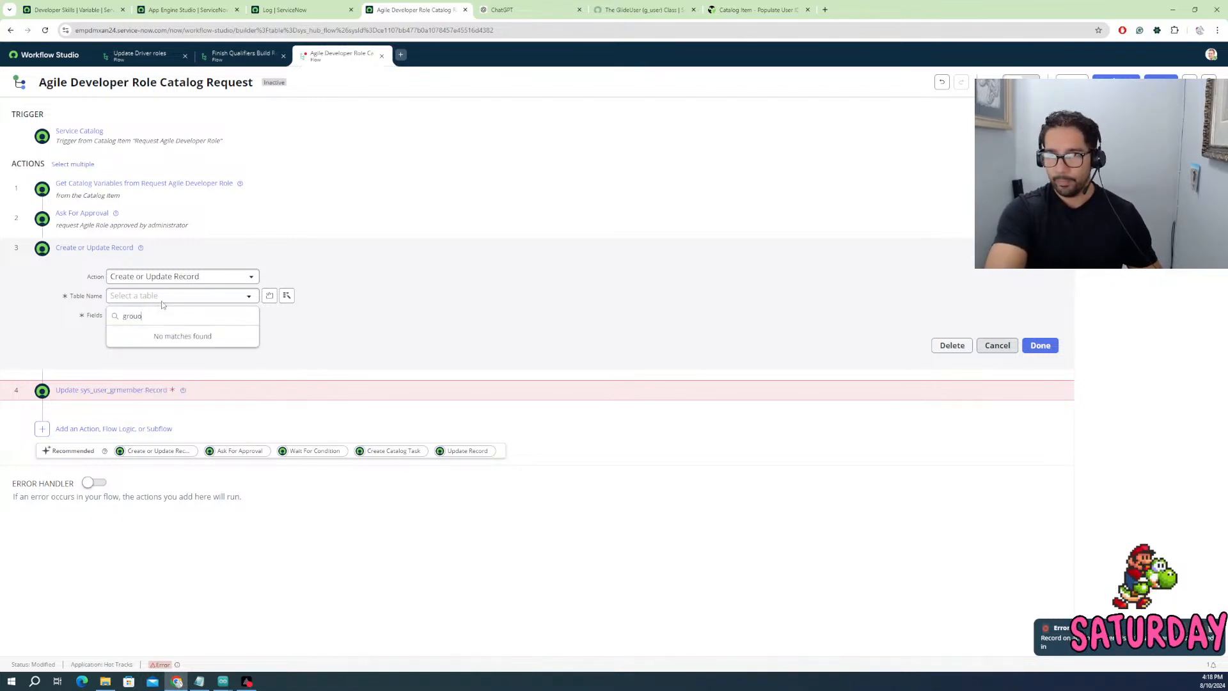
{"action": "key", "text": "BackSpace"}
{"action": "type", "text": "p me"}
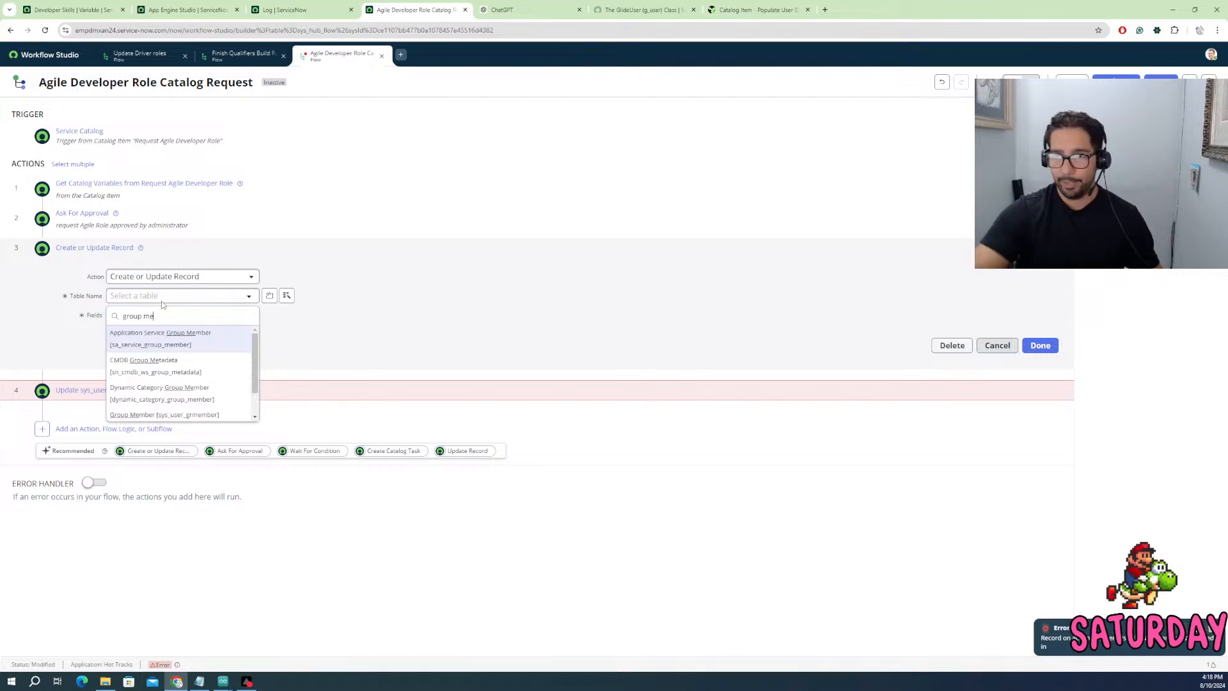
{"action": "left_click", "coordinate": [148, 416]}
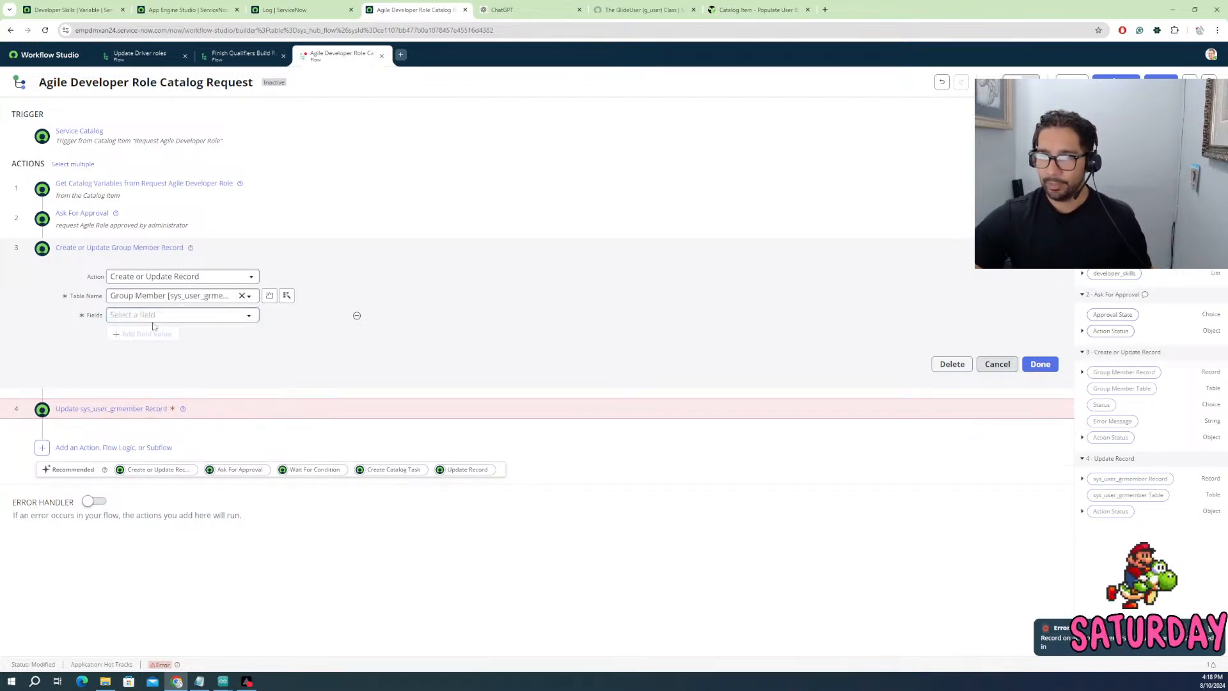
- Add the Group field with the value App Engine Studio Users to the group member action and save it
{"action": "left_click", "coordinate": [163, 315]}
{"action": "type", "text": "g"}
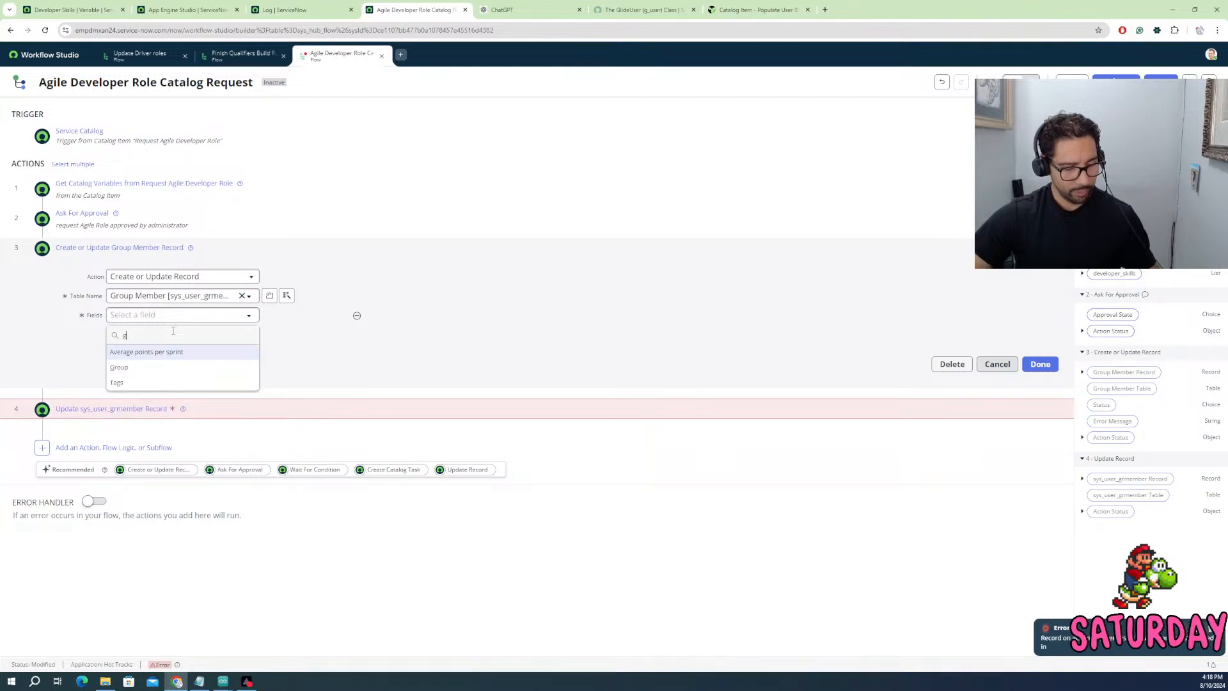
{"action": "type", "text": "roup"}
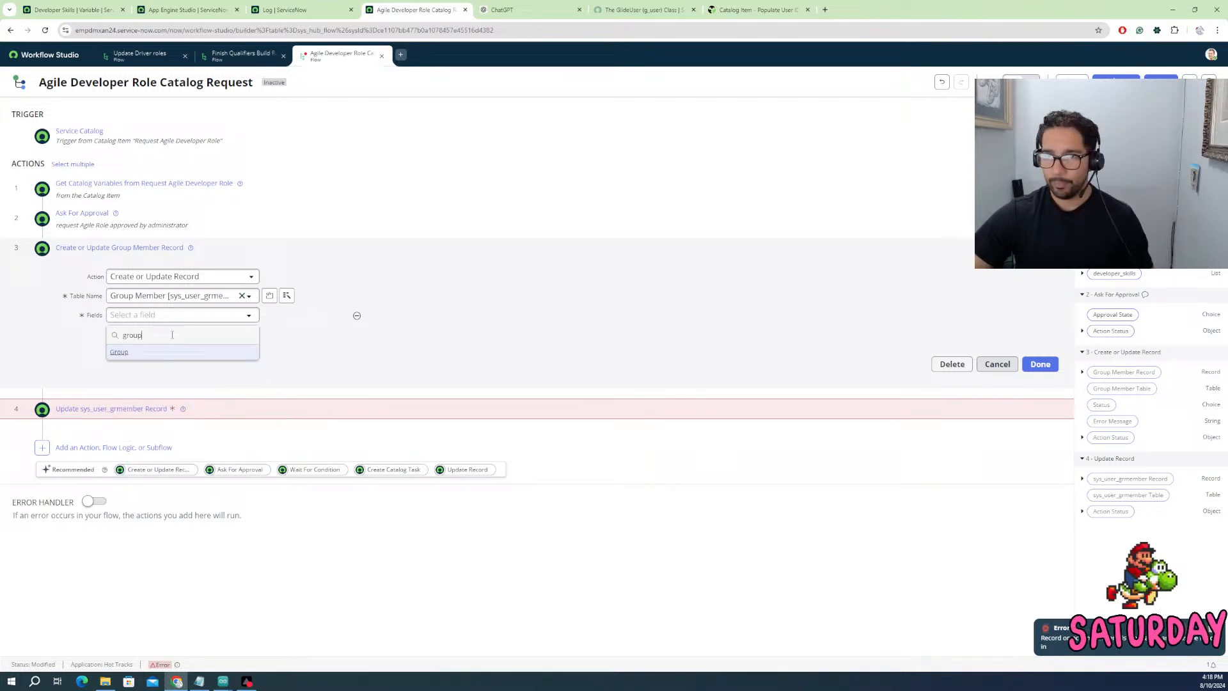
{"action": "left_click", "coordinate": [121, 352]}
{"action": "left_click", "coordinate": [307, 318]}
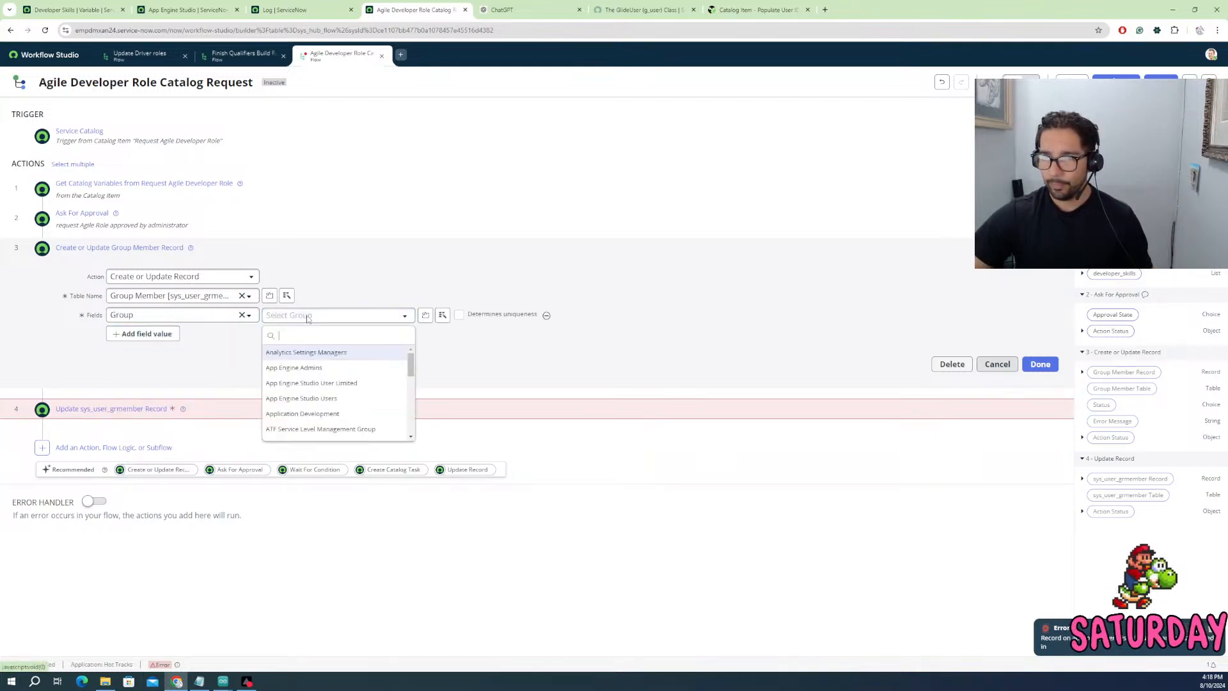
{"action": "left_click", "coordinate": [306, 399]}
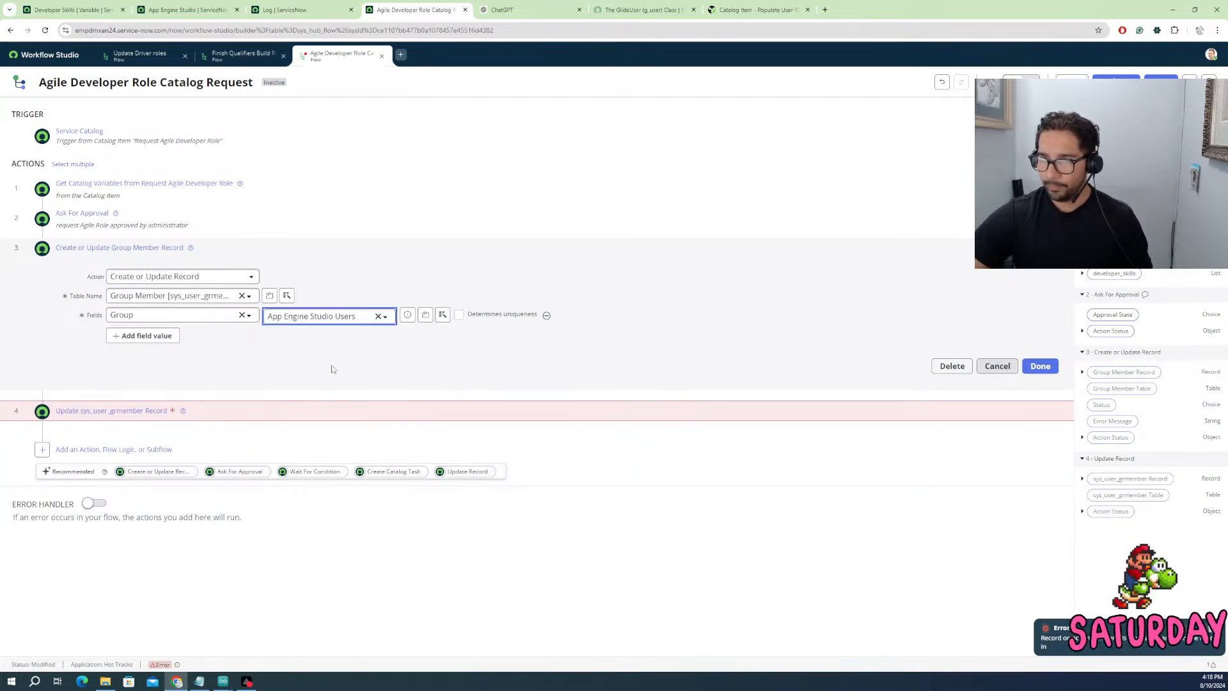
{"action": "left_click", "coordinate": [1038, 365]}
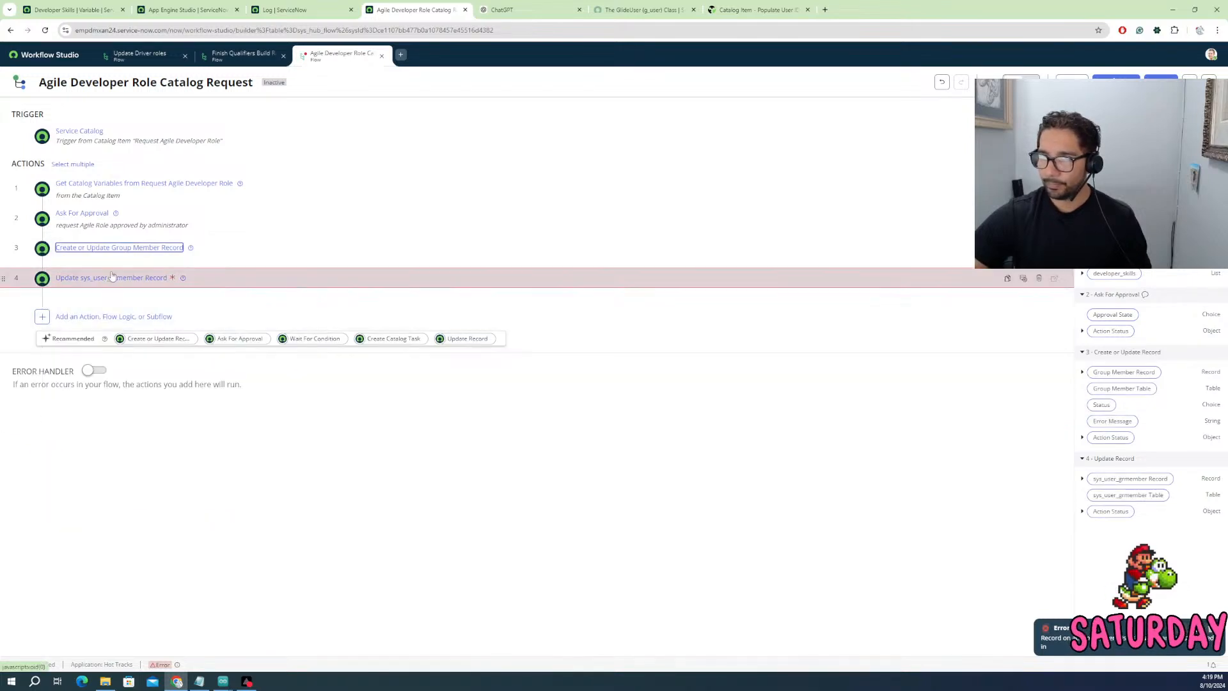
- Add a User field to the Create or Update Group Member Record action, map it to the requester_for catalog variable and save
{"action": "left_click", "coordinate": [129, 249]}
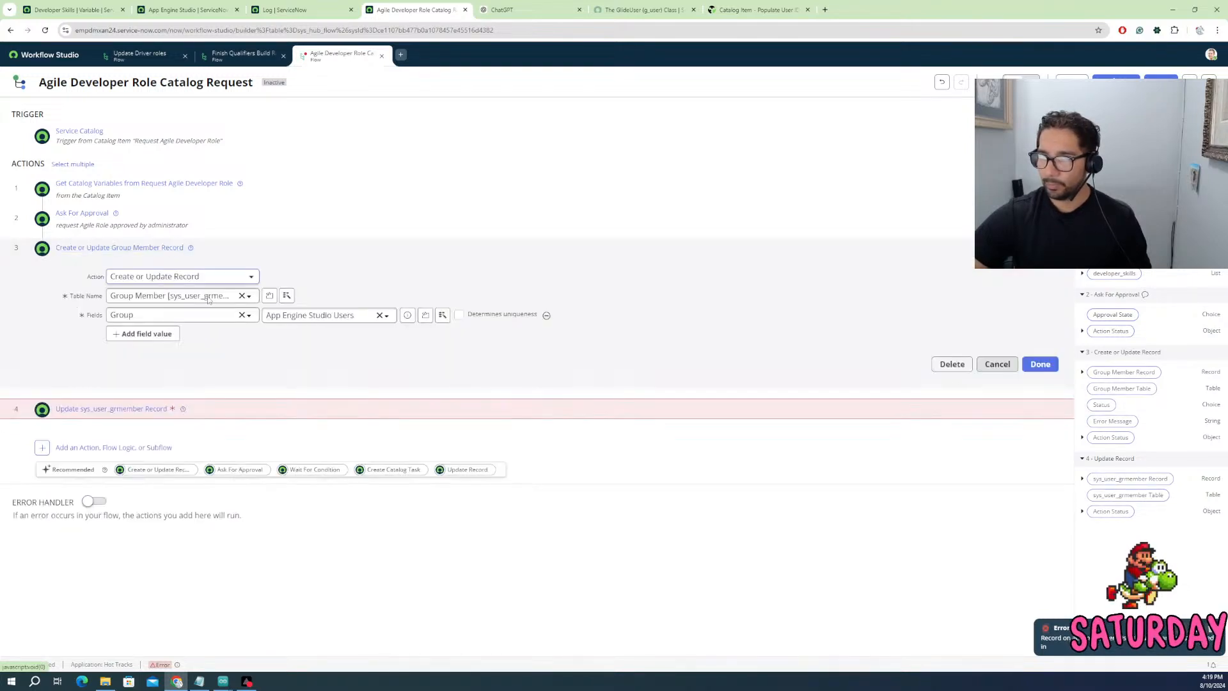
{"action": "left_click", "coordinate": [151, 334]}
{"action": "left_click", "coordinate": [155, 338]}
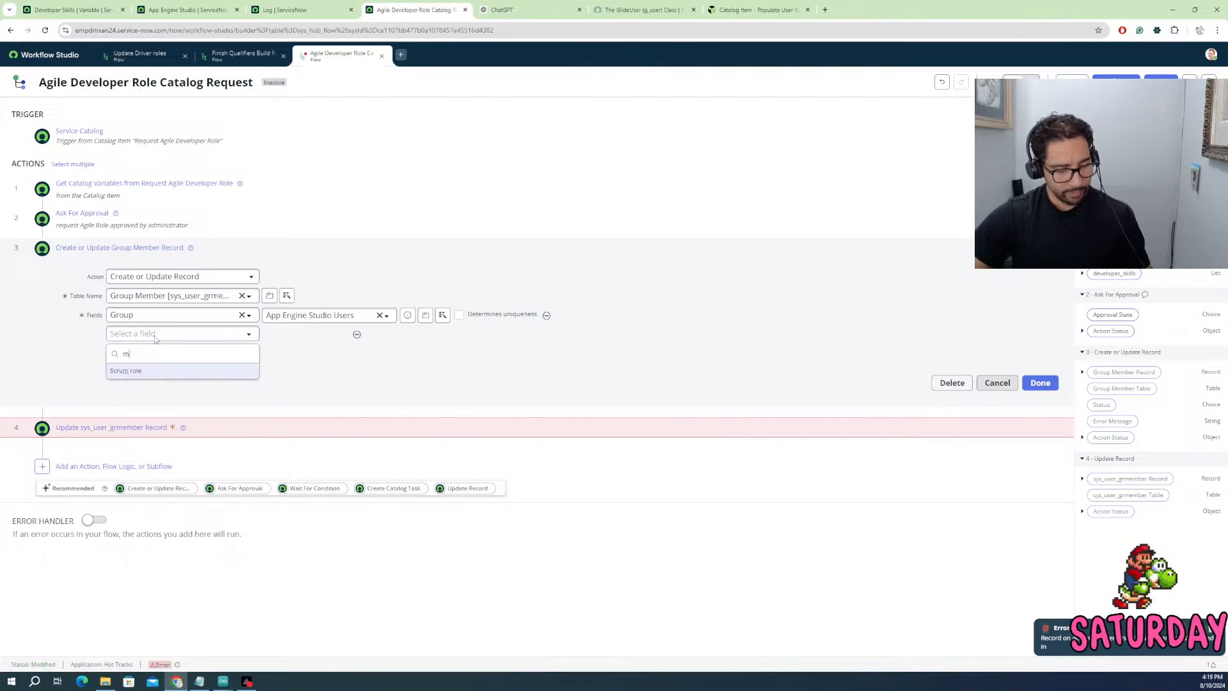
{"action": "type", "text": "user"}
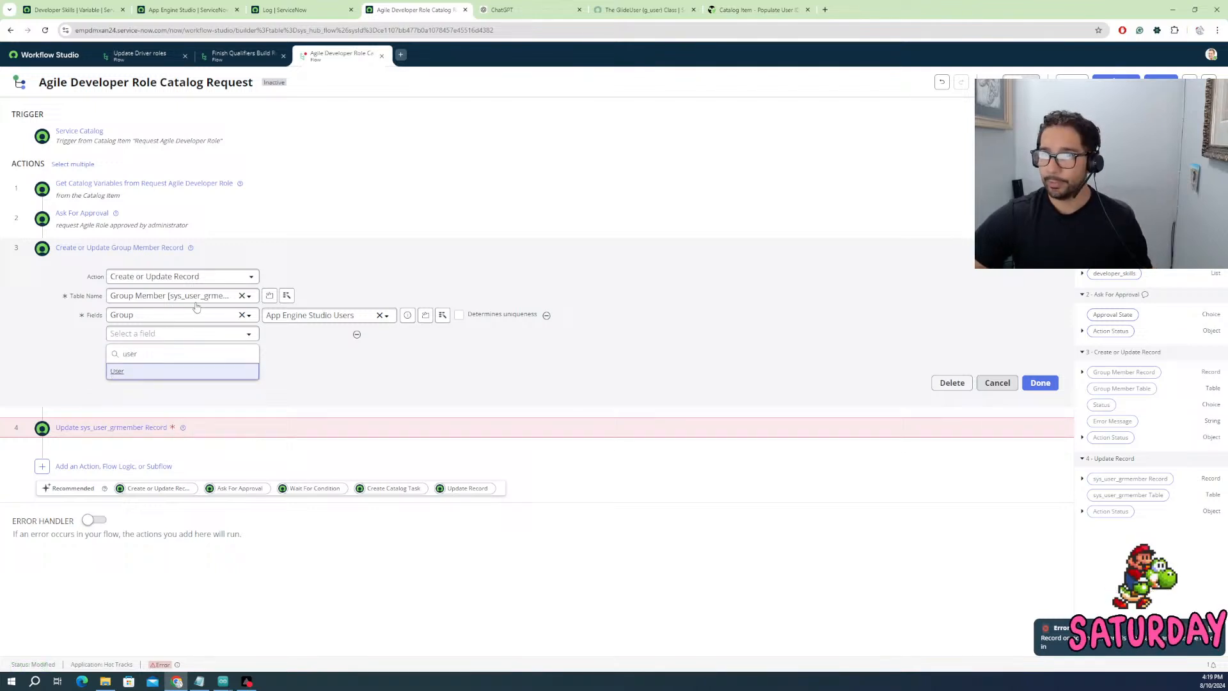
{"action": "left_click", "coordinate": [116, 371]}
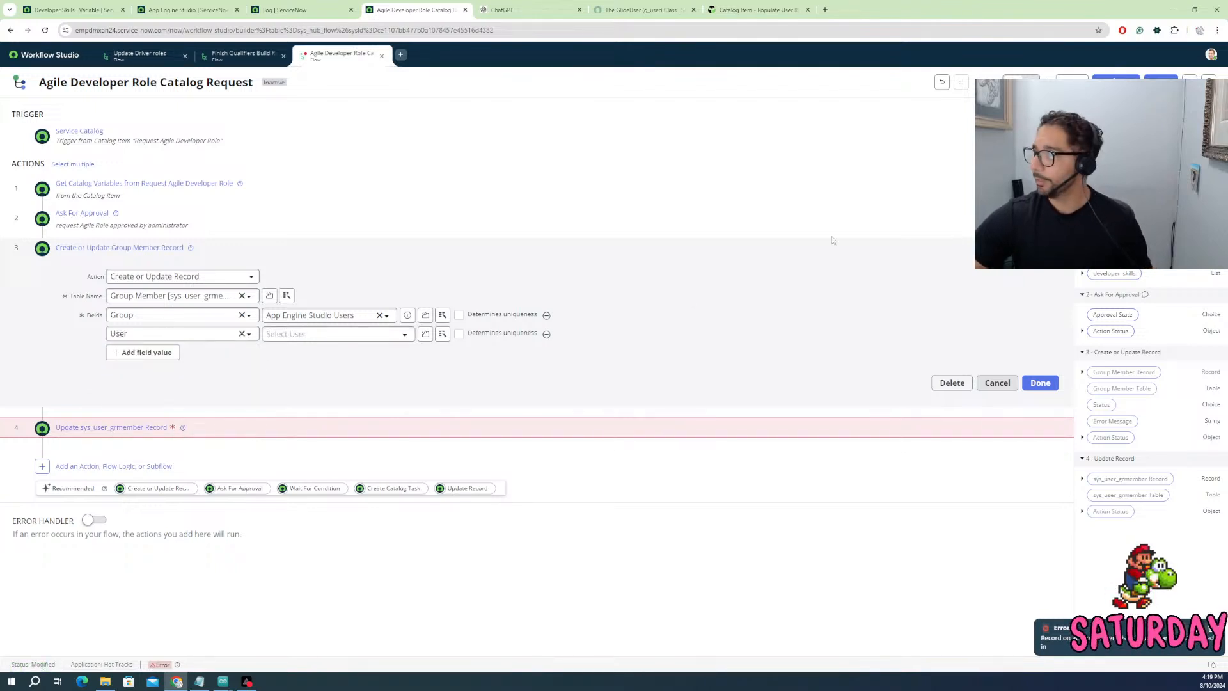
{"action": "left_click_drag", "start_coordinate": [1104, 276], "coordinate": [358, 335]}
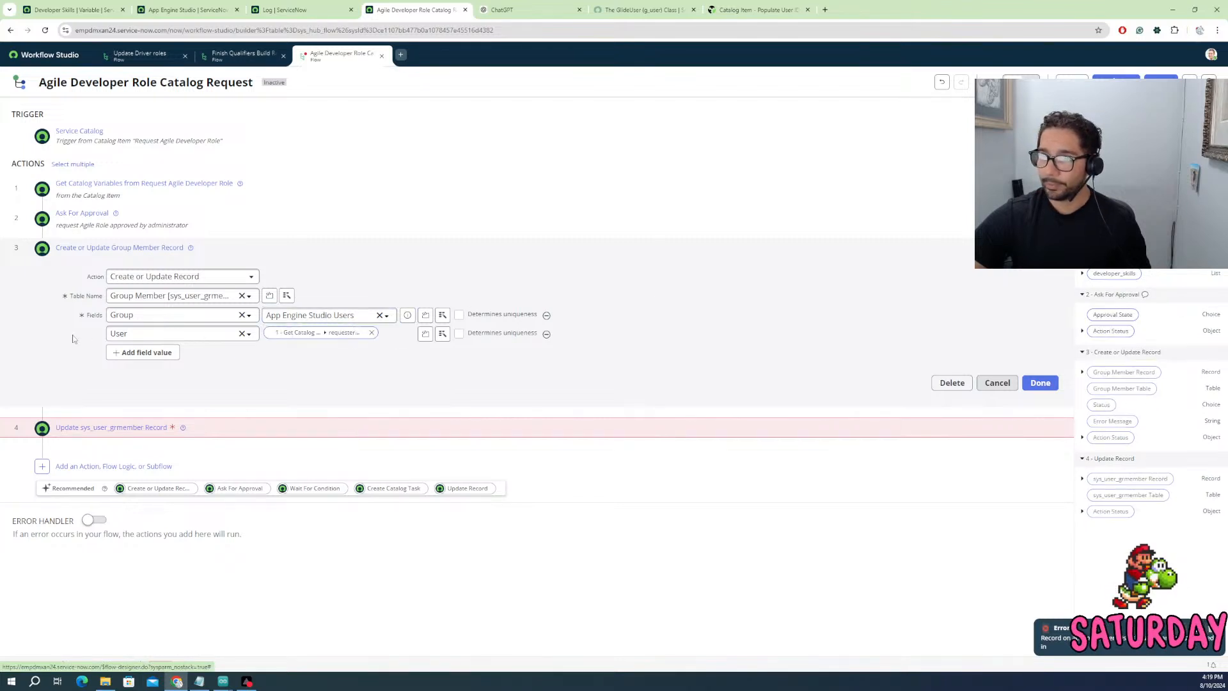
{"action": "left_click", "coordinate": [1040, 383]}
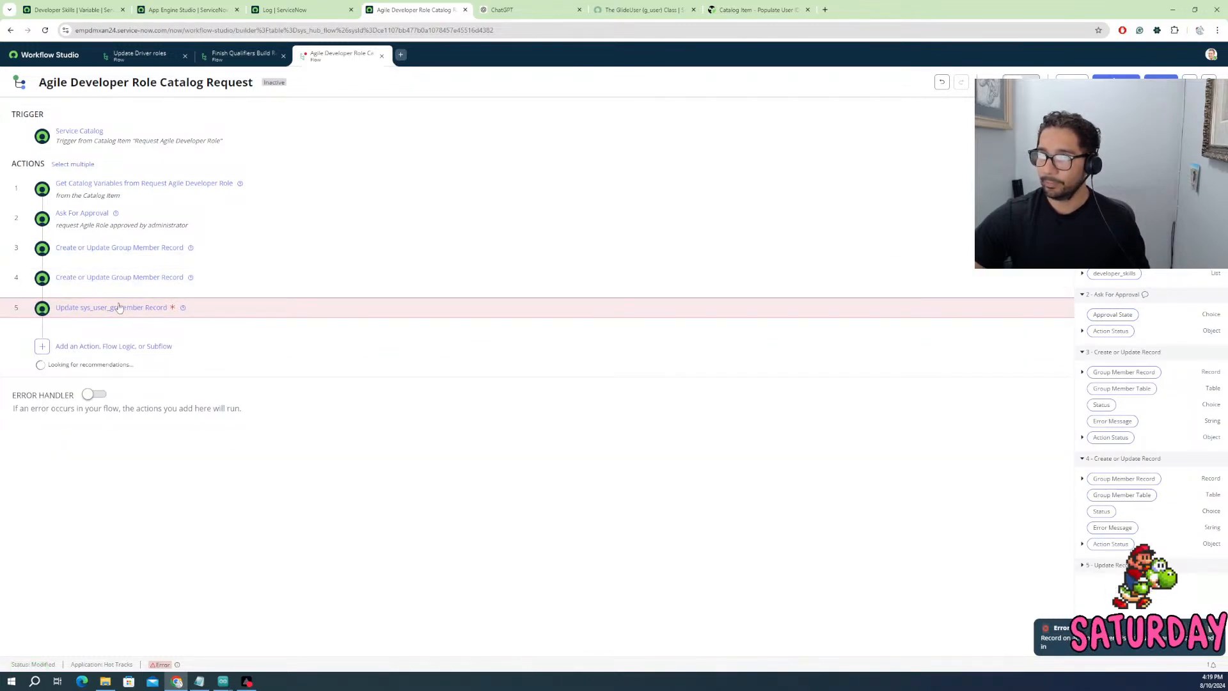
- Duplicate the Create or Update Group Member Record action and delete the old Update sys_user_grmember Record action
{"action": "left_click", "coordinate": [1041, 309]}
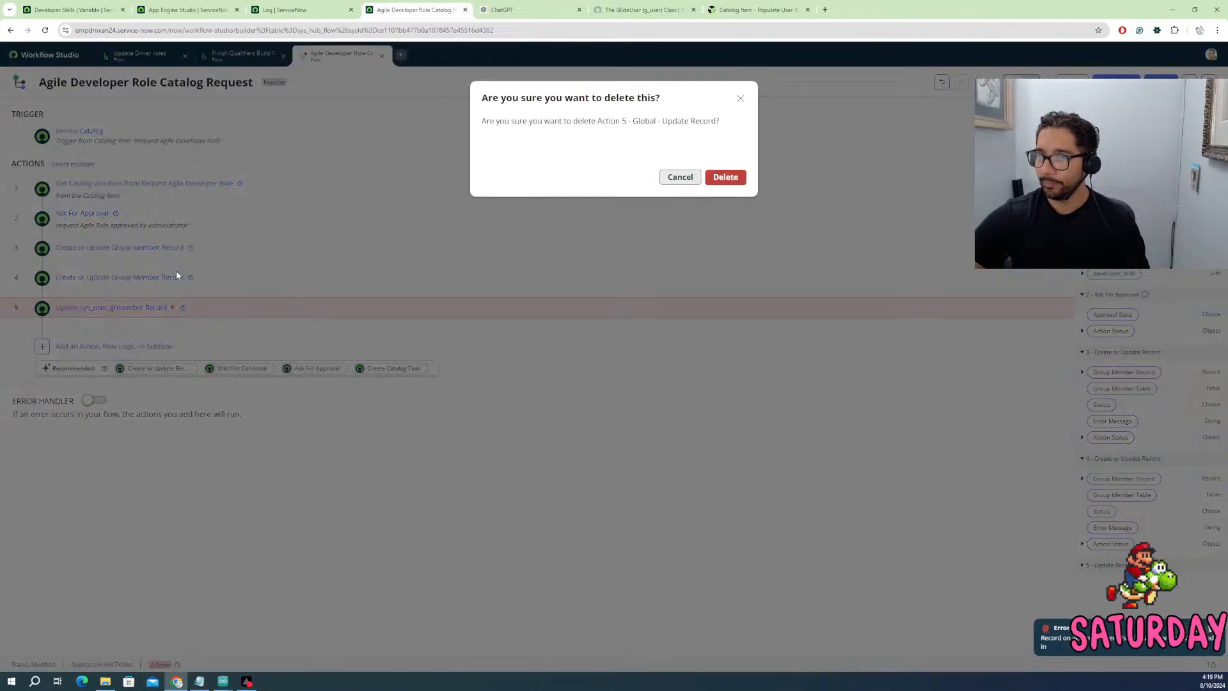
{"action": "left_click", "coordinate": [725, 179]}
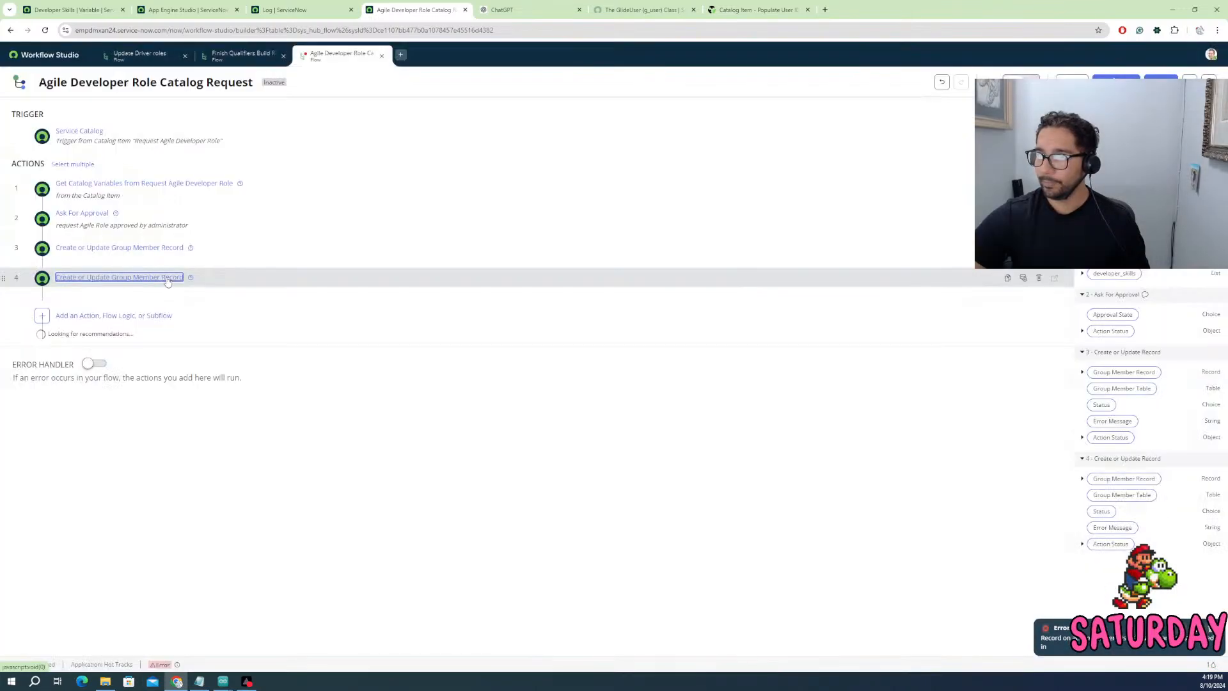
- Change the Group value in the first Create or Update Group Member Record action (step 3) to Orlando Developers and save the action
{"action": "left_click", "coordinate": [168, 279]}
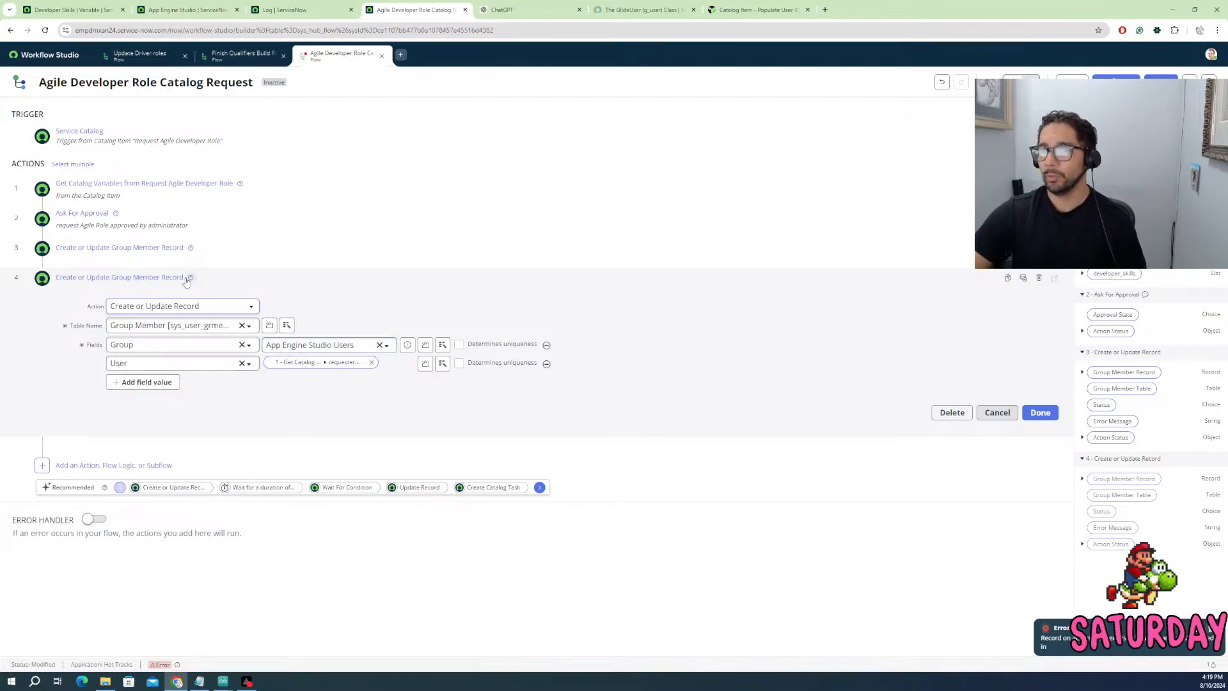
{"action": "left_click", "coordinate": [173, 253]}
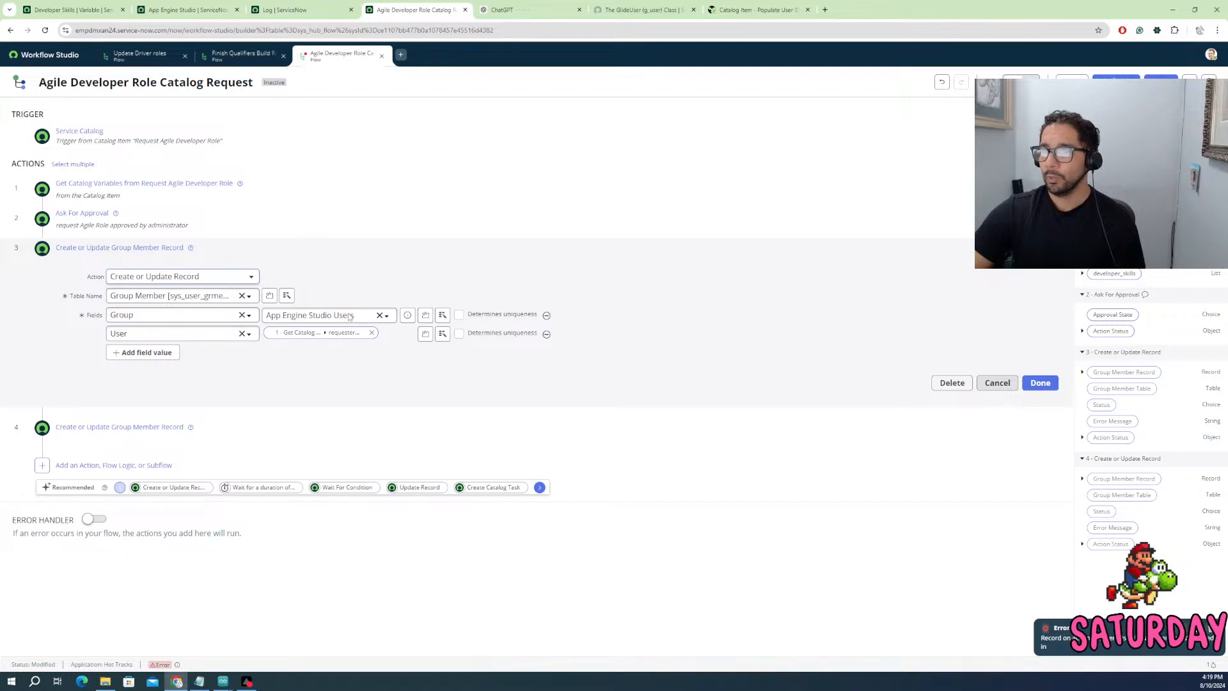
{"action": "left_click", "coordinate": [366, 315]}
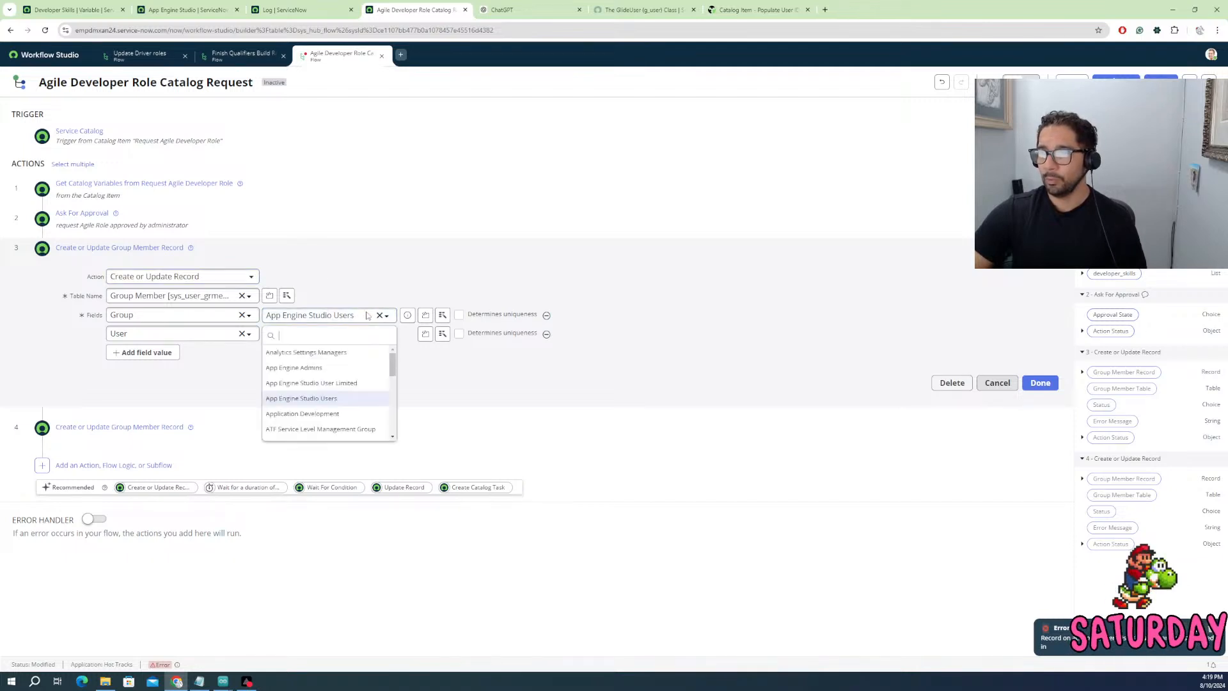
{"action": "type", "text": "o"}
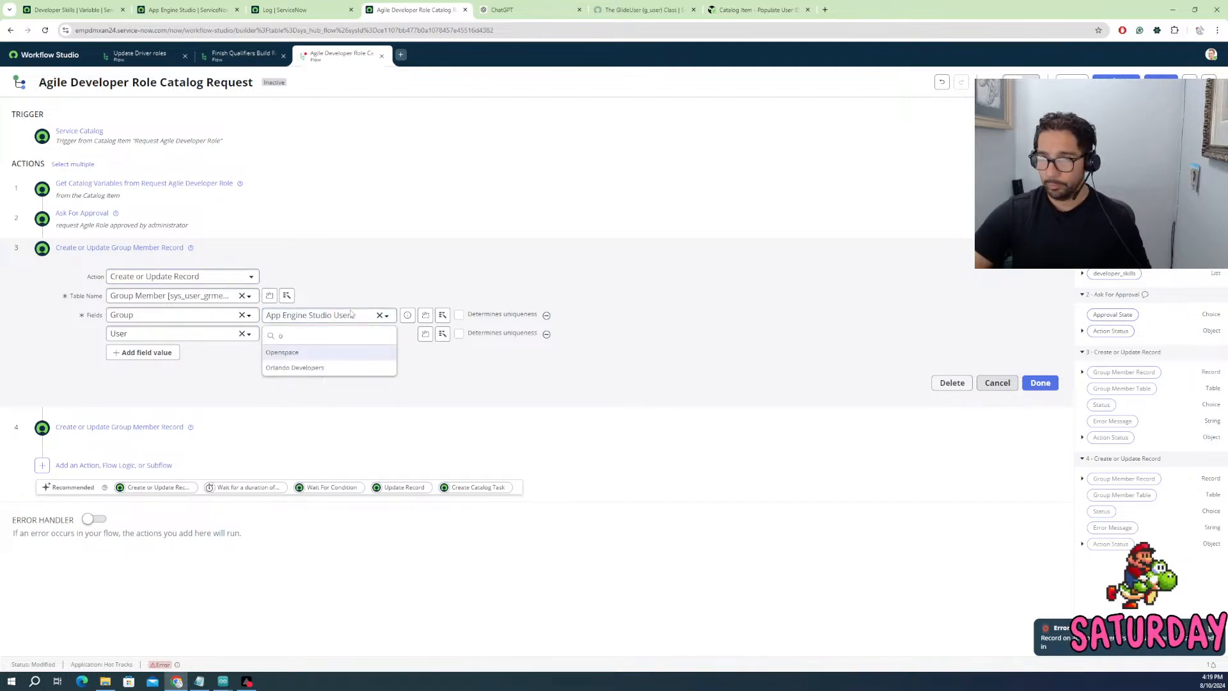
{"action": "left_click", "coordinate": [301, 368]}
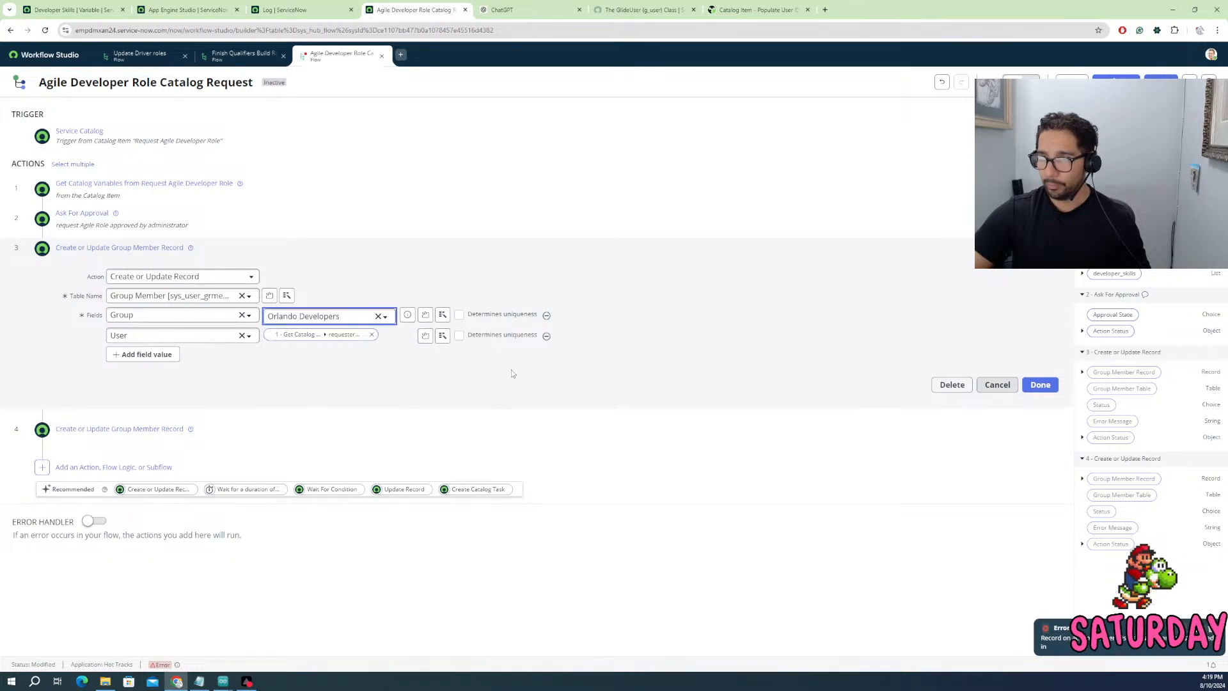
{"action": "left_click", "coordinate": [1040, 384]}
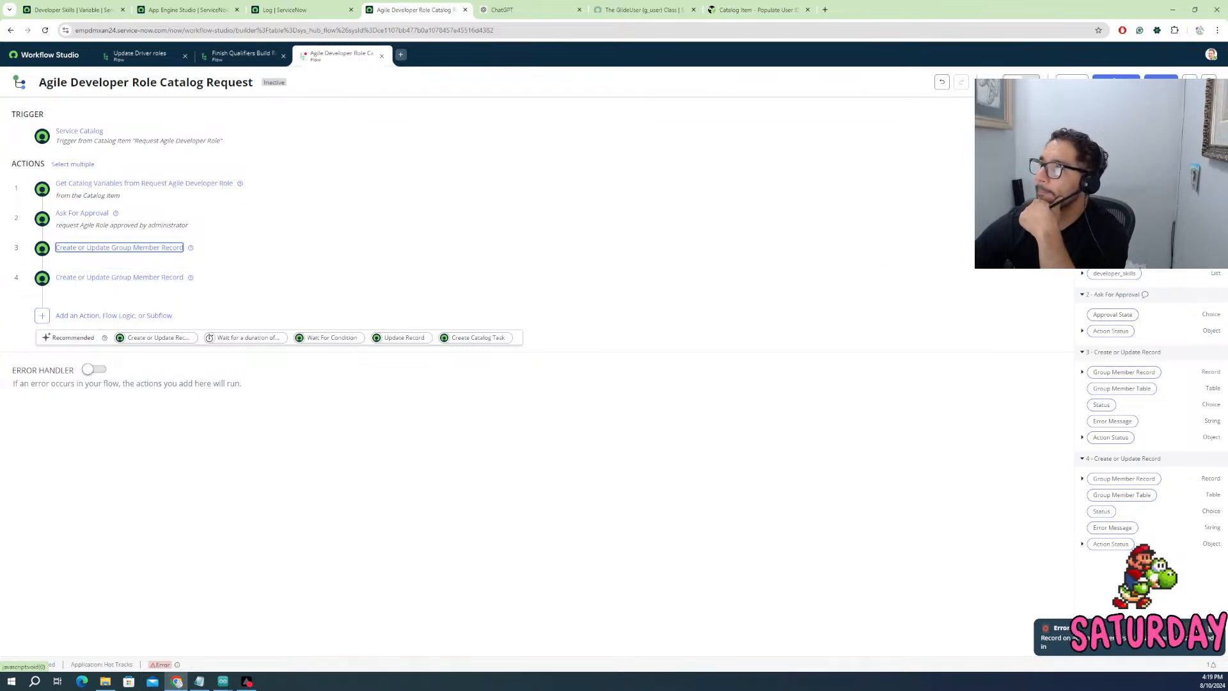
- Activate the Agile Developer Role Catalog Request flow and close it in Workflow Studio
{"action": "left_click", "coordinate": [1116, 82]}
{"action": "left_click", "coordinate": [720, 180]}
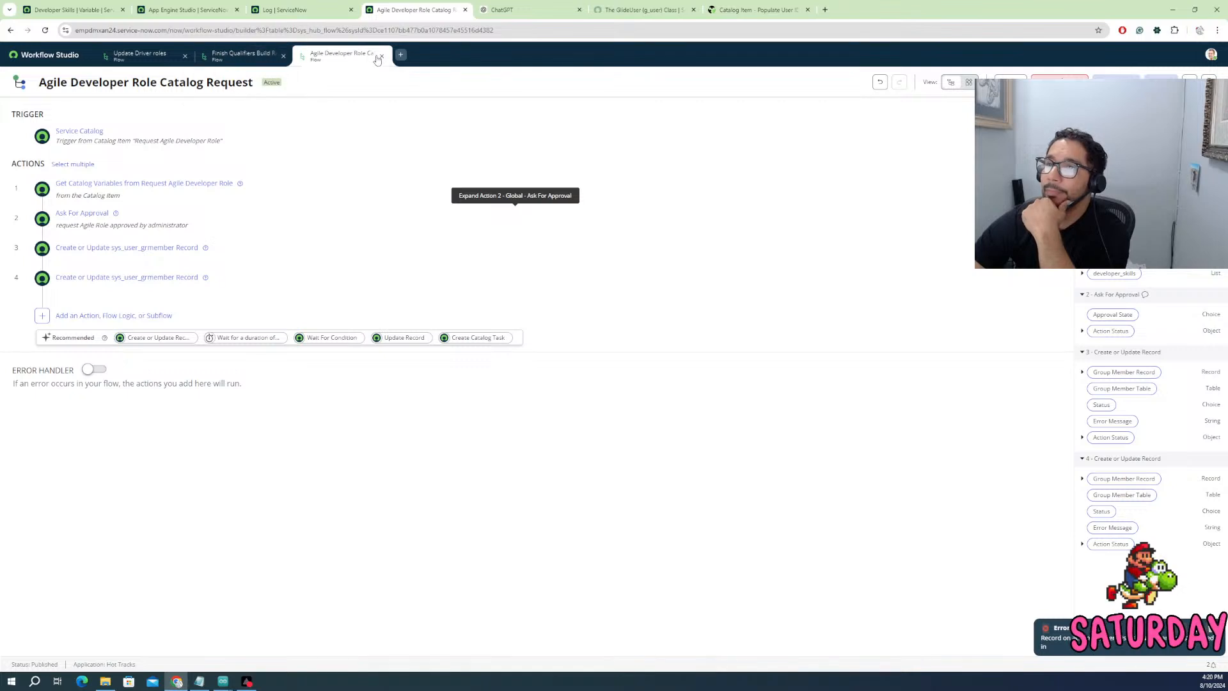
{"action": "left_click", "coordinate": [243, 56]}
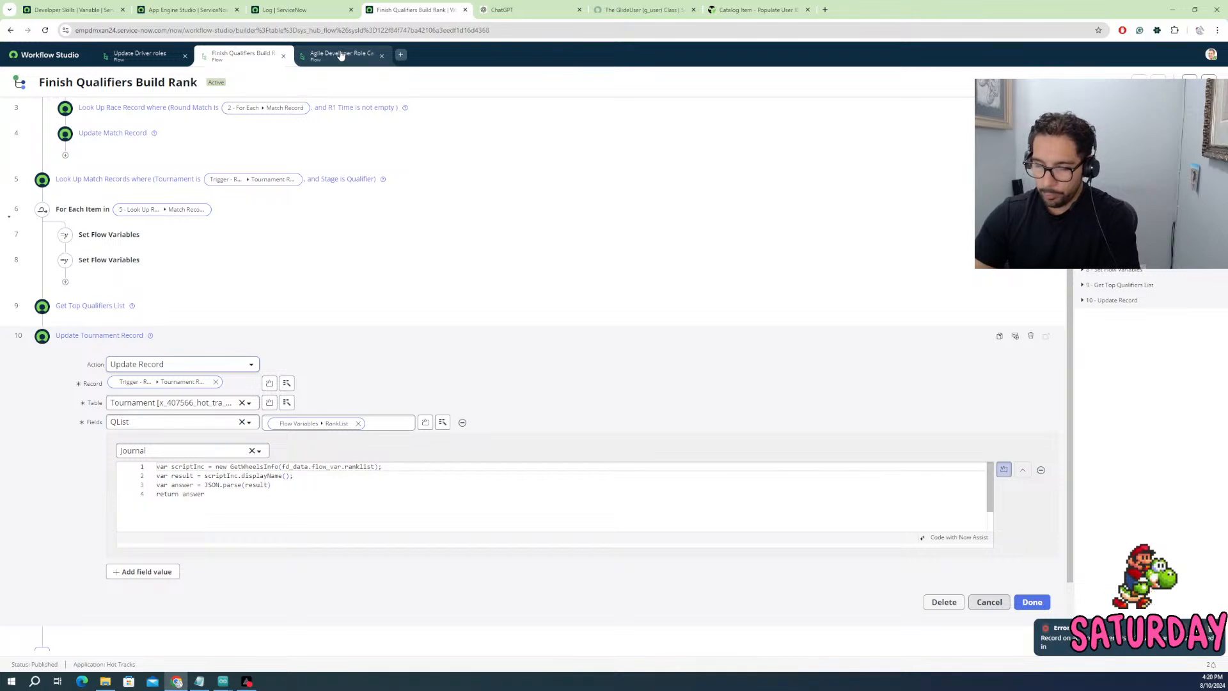
{"action": "middle_click", "coordinate": [341, 55]}
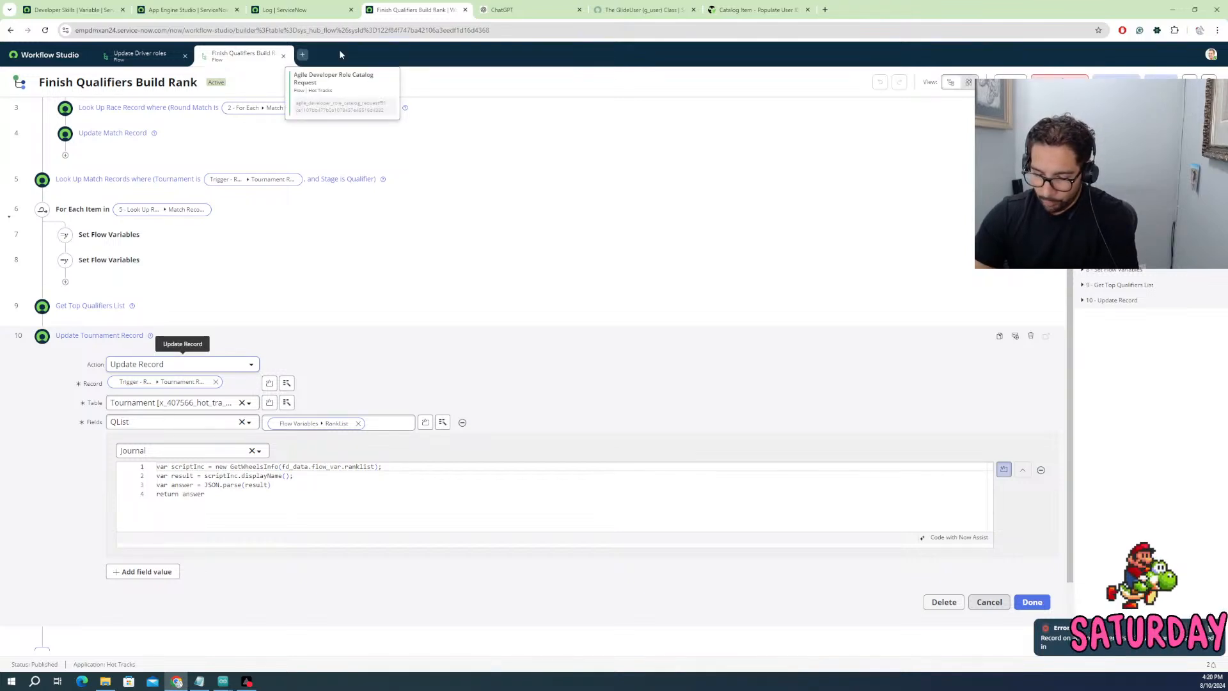
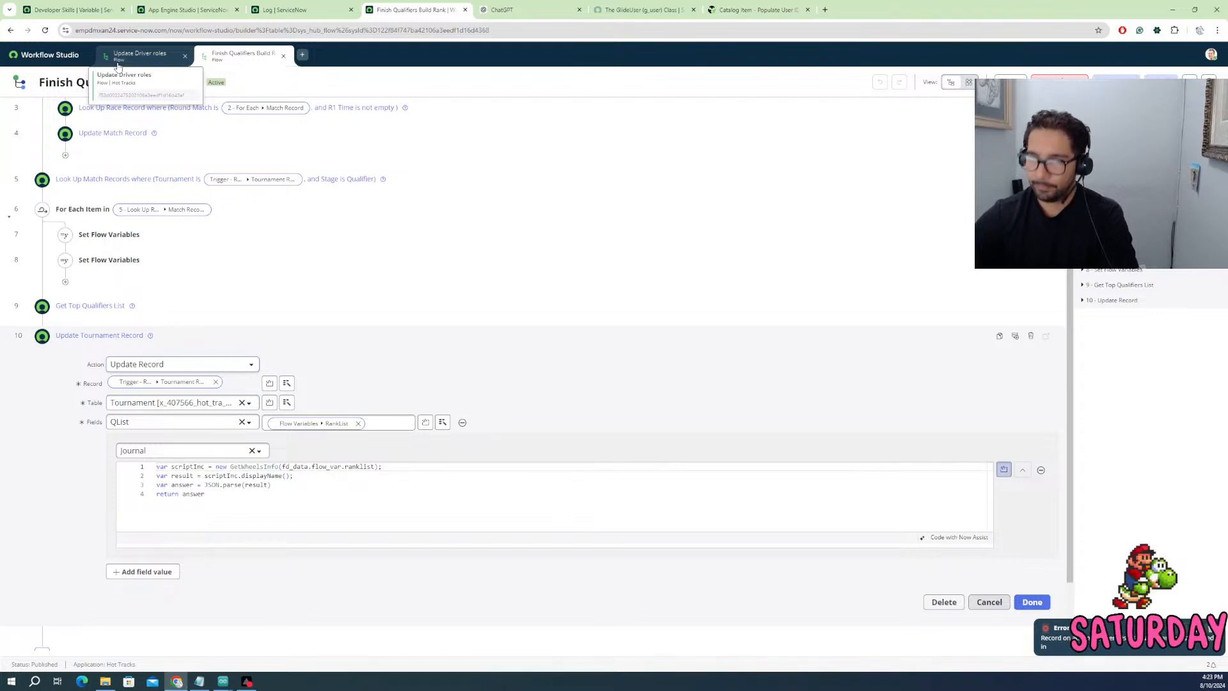
- Return to the ServiceNow instance and open the Users list under User Administration
{"action": "left_click", "coordinate": [190, 12]}
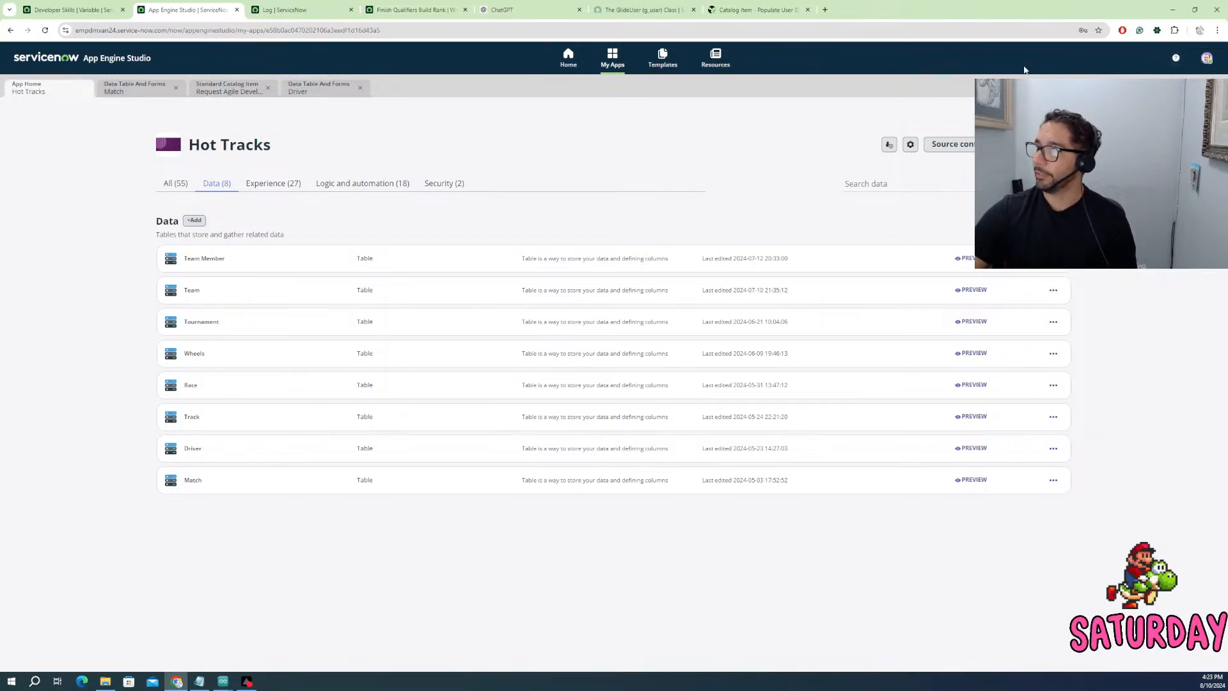
{"action": "left_click", "coordinate": [60, 8]}
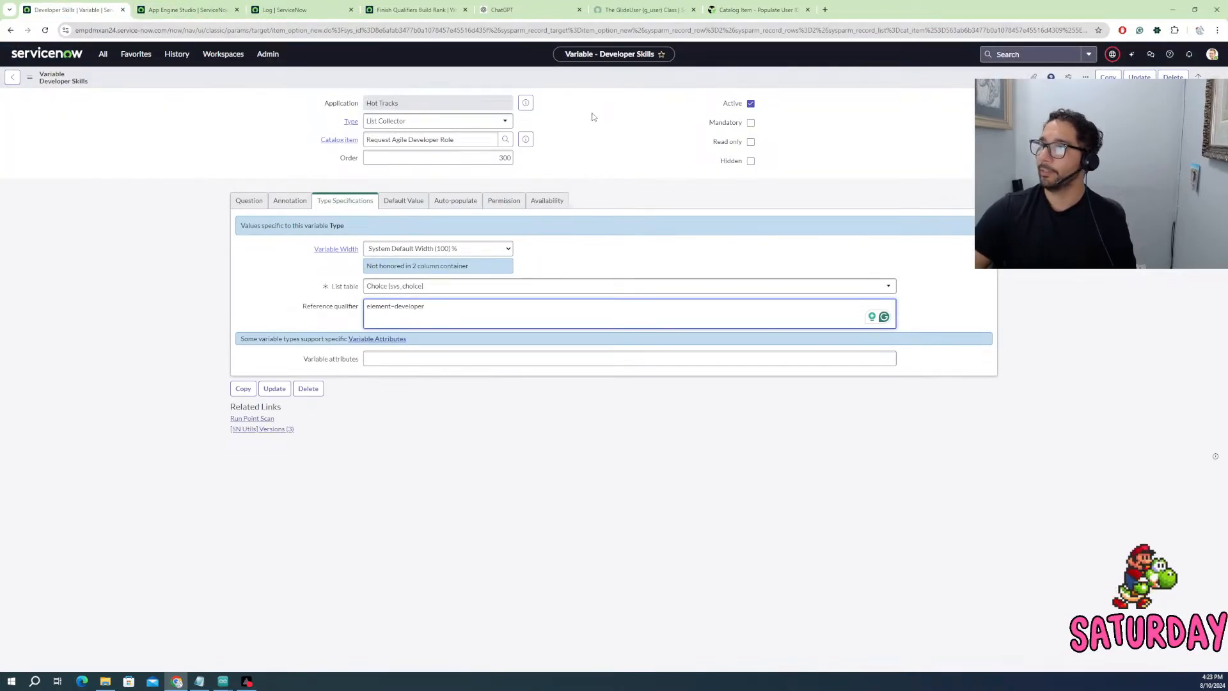
{"action": "left_click", "coordinate": [102, 55]}
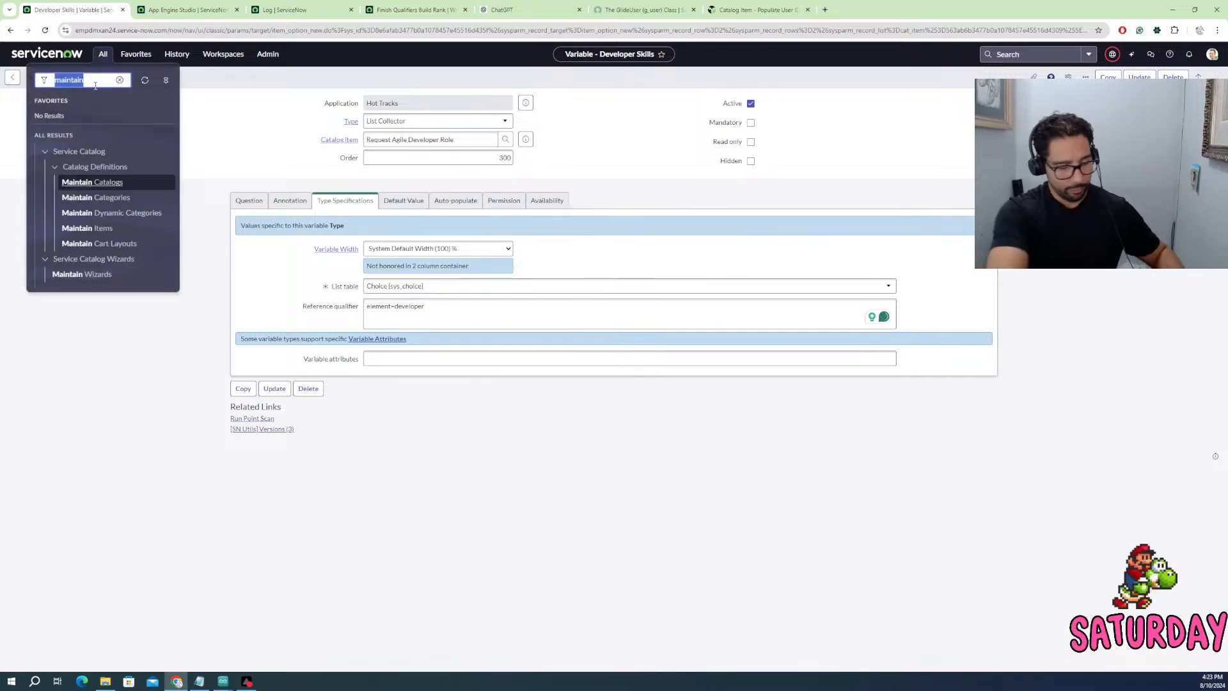
{"action": "type", "text": "users"}
{"action": "scroll", "coordinate": [96, 255], "scroll_direction": "down", "scroll_amount": 3}
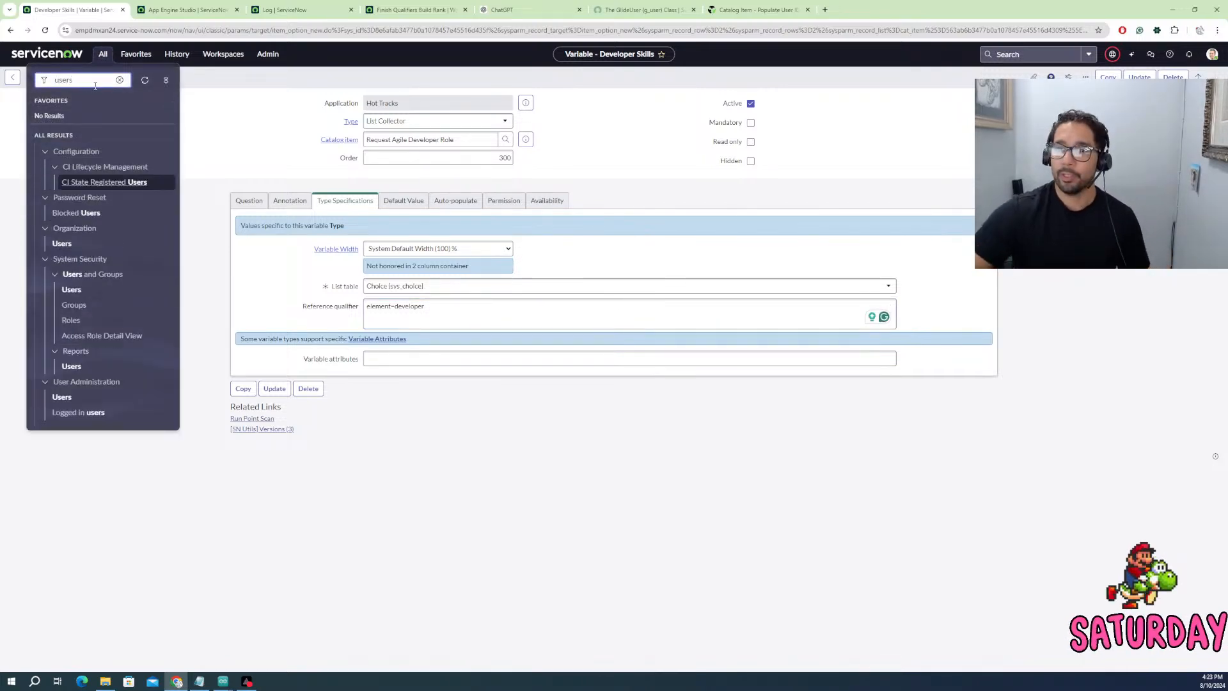
{"action": "left_click", "coordinate": [62, 397]}
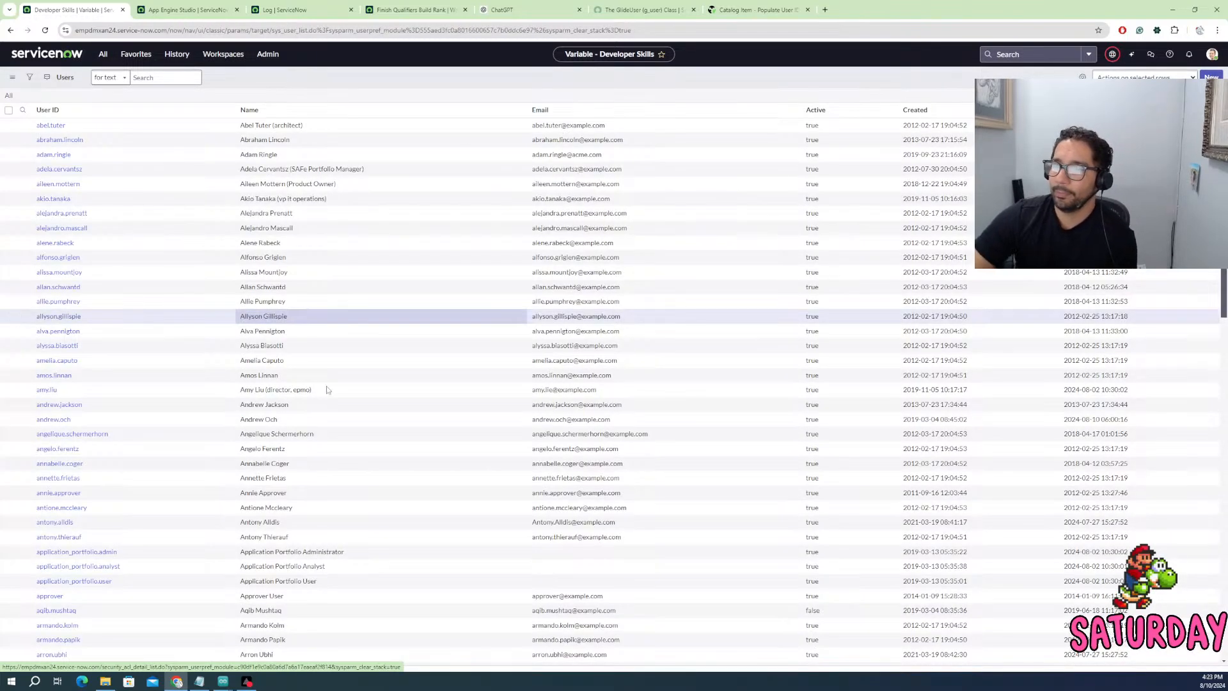
- Search the Users list by the requester's first name and open the matching user record
{"action": "scroll", "coordinate": [328, 496], "scroll_direction": "down", "scroll_amount": 8}
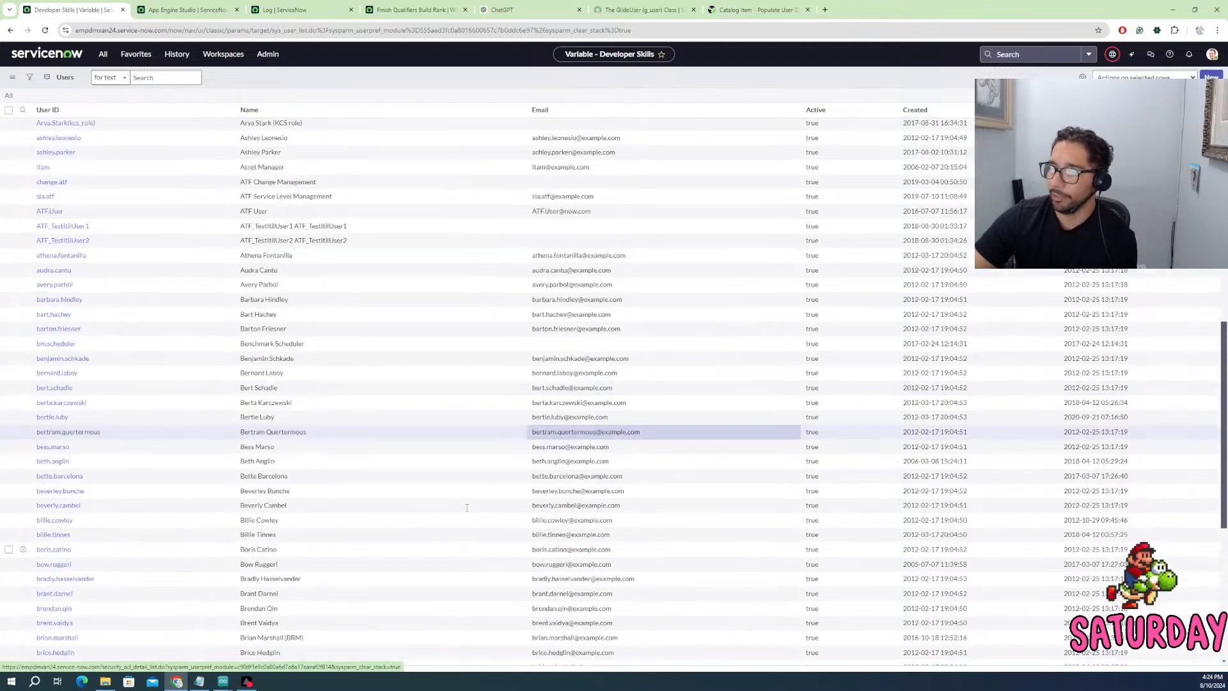
{"action": "scroll", "coordinate": [467, 507], "scroll_direction": "down", "scroll_amount": 5}
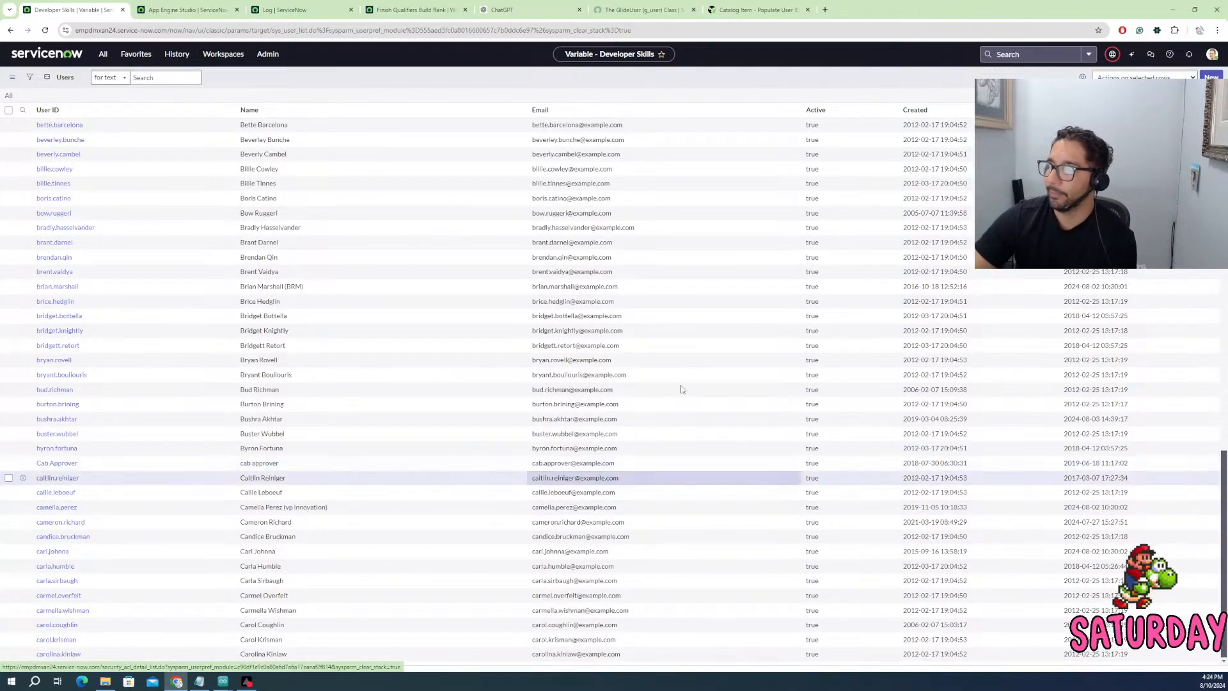
{"action": "scroll", "coordinate": [448, 256], "scroll_direction": "up", "scroll_amount": 10}
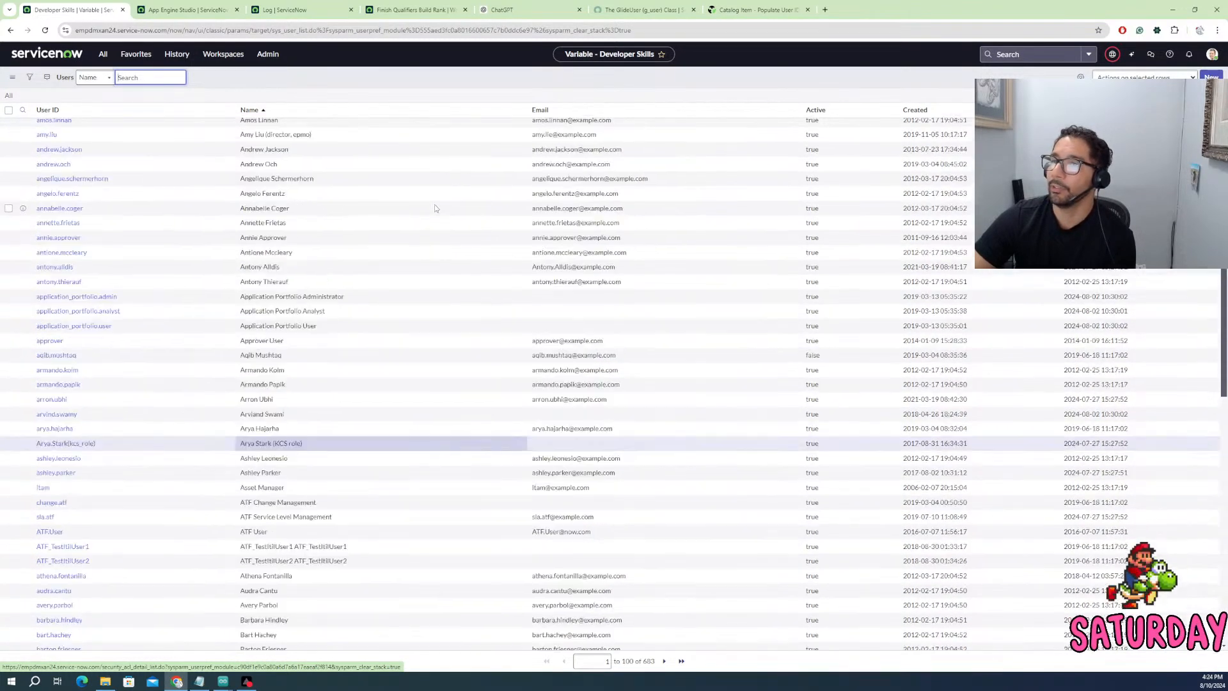
{"action": "scroll", "coordinate": [435, 208], "scroll_direction": "up", "scroll_amount": 4}
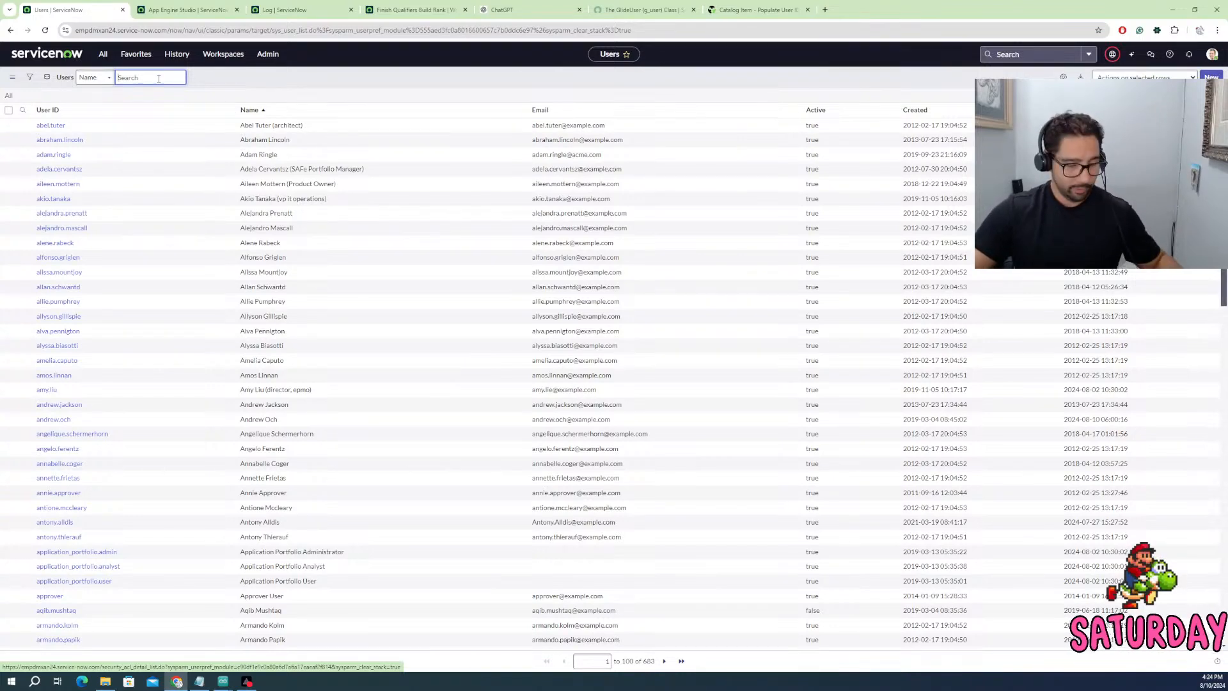
{"action": "type", "text": "el"}
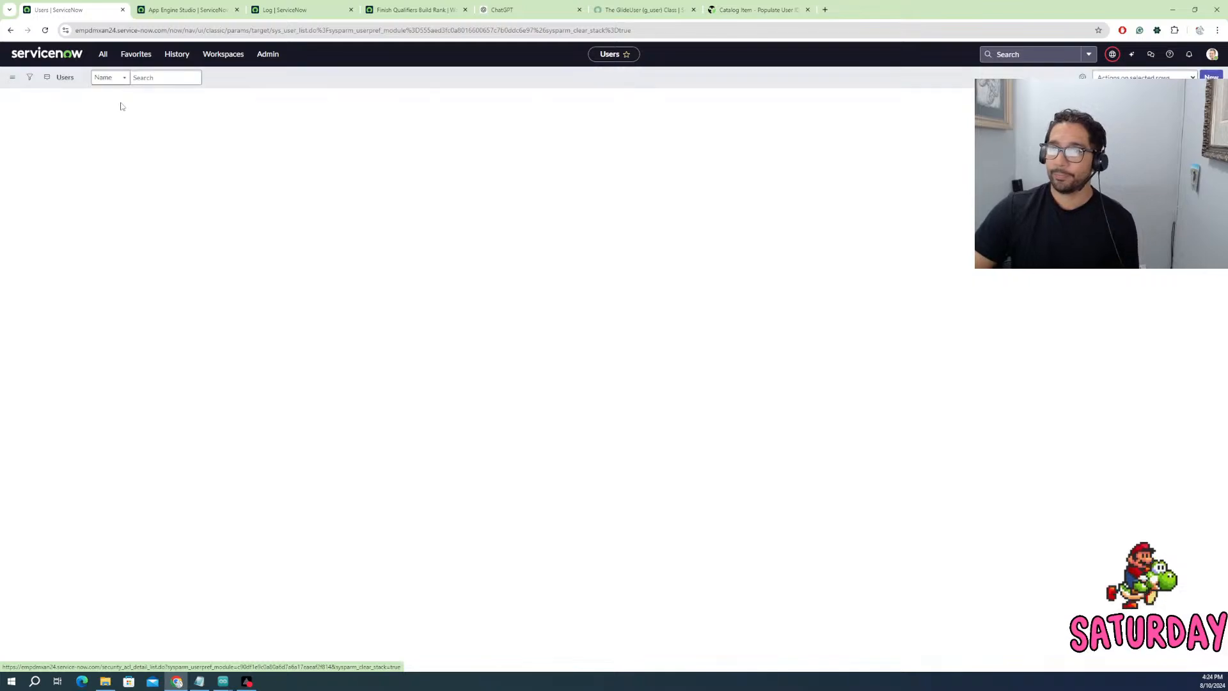
{"action": "left_click", "coordinate": [22, 110]}
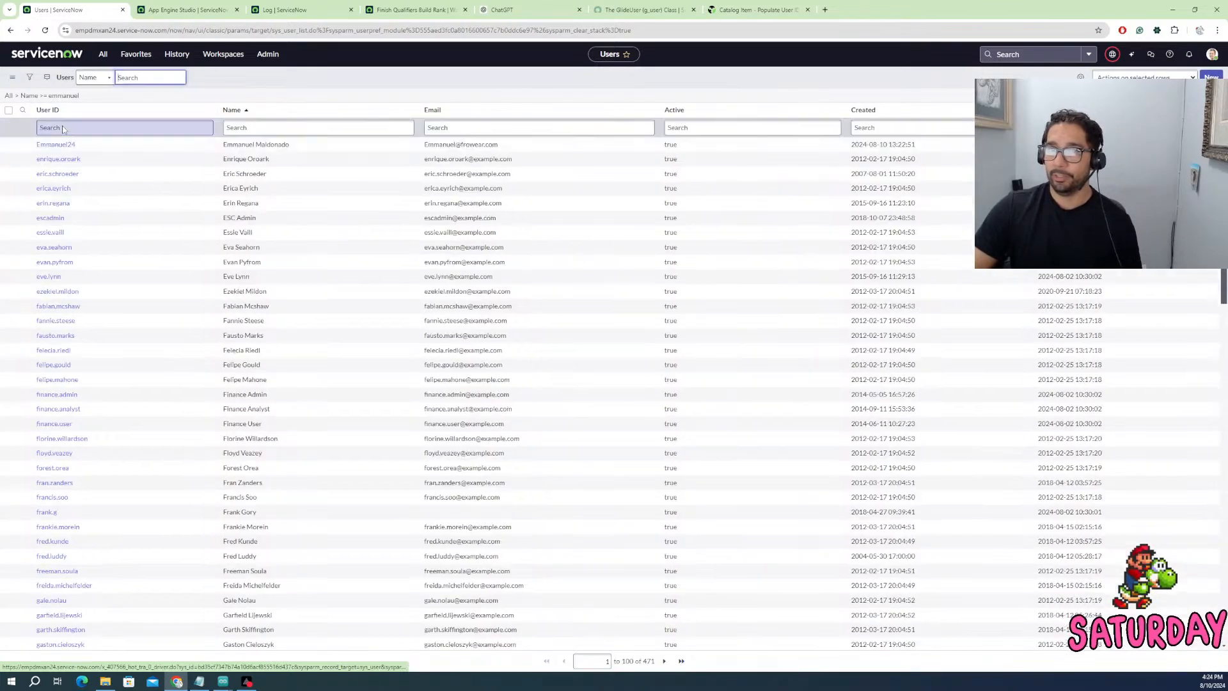
{"action": "left_click", "coordinate": [58, 145]}
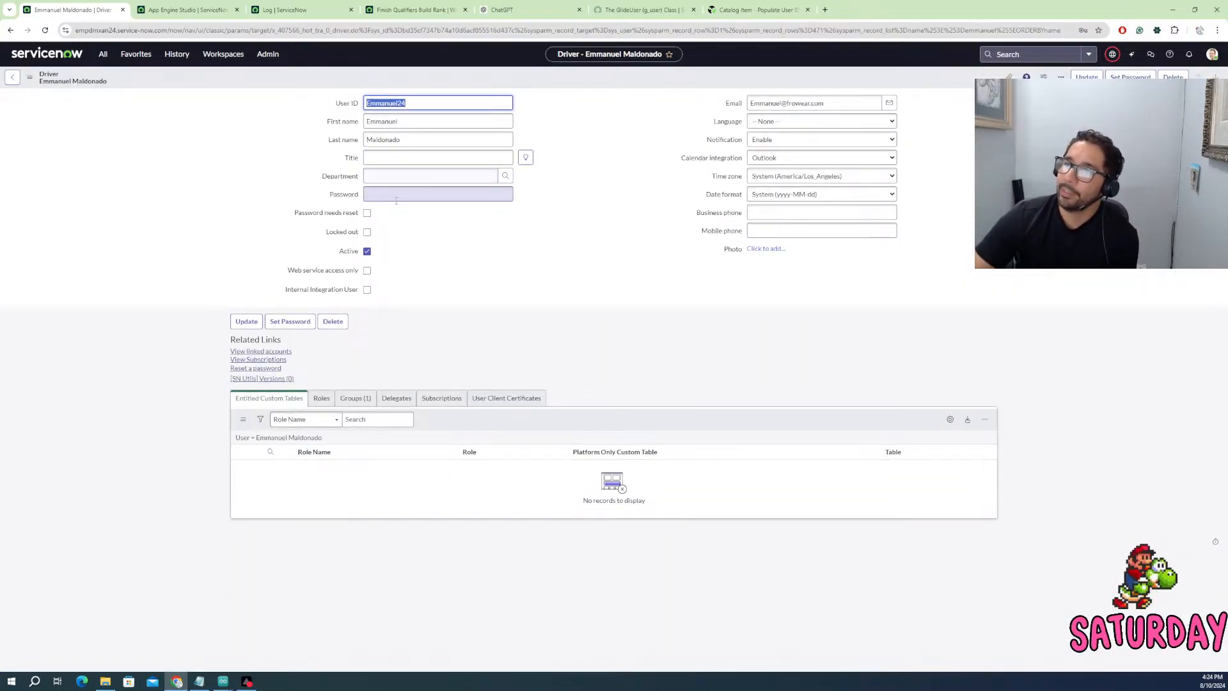
- Examine the Groups related list on the user record, including the Group value of its only entry
{"action": "left_click", "coordinate": [355, 397]}
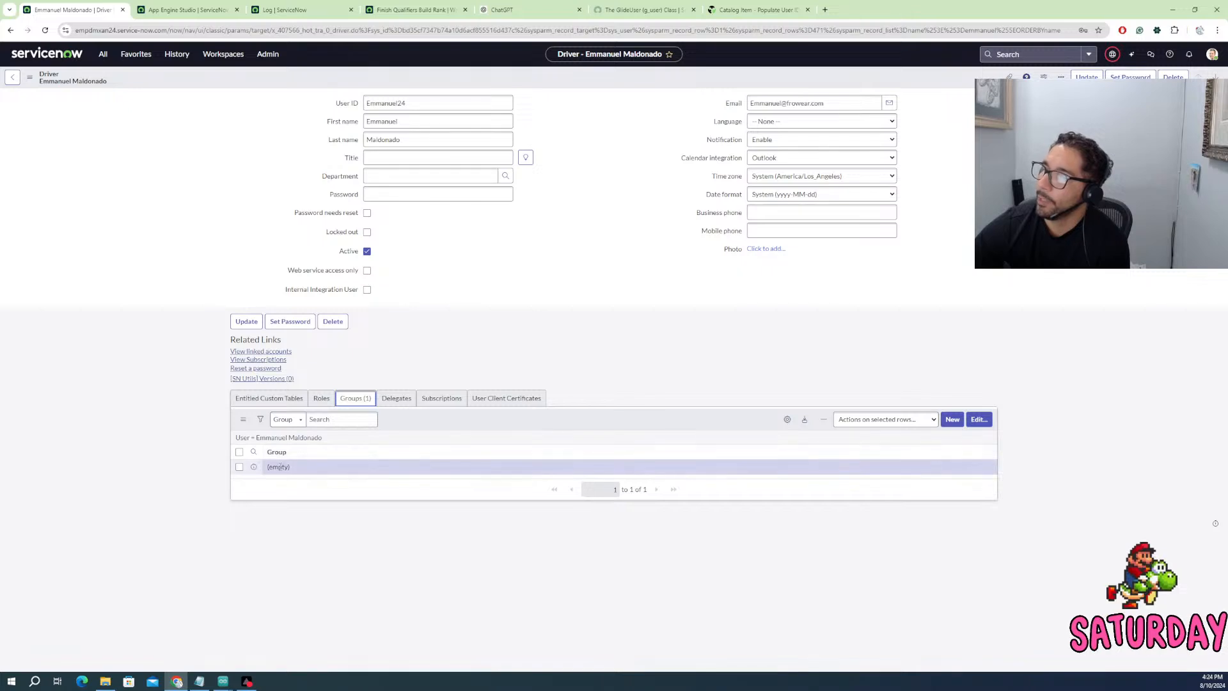
{"action": "left_click", "coordinate": [944, 472]}
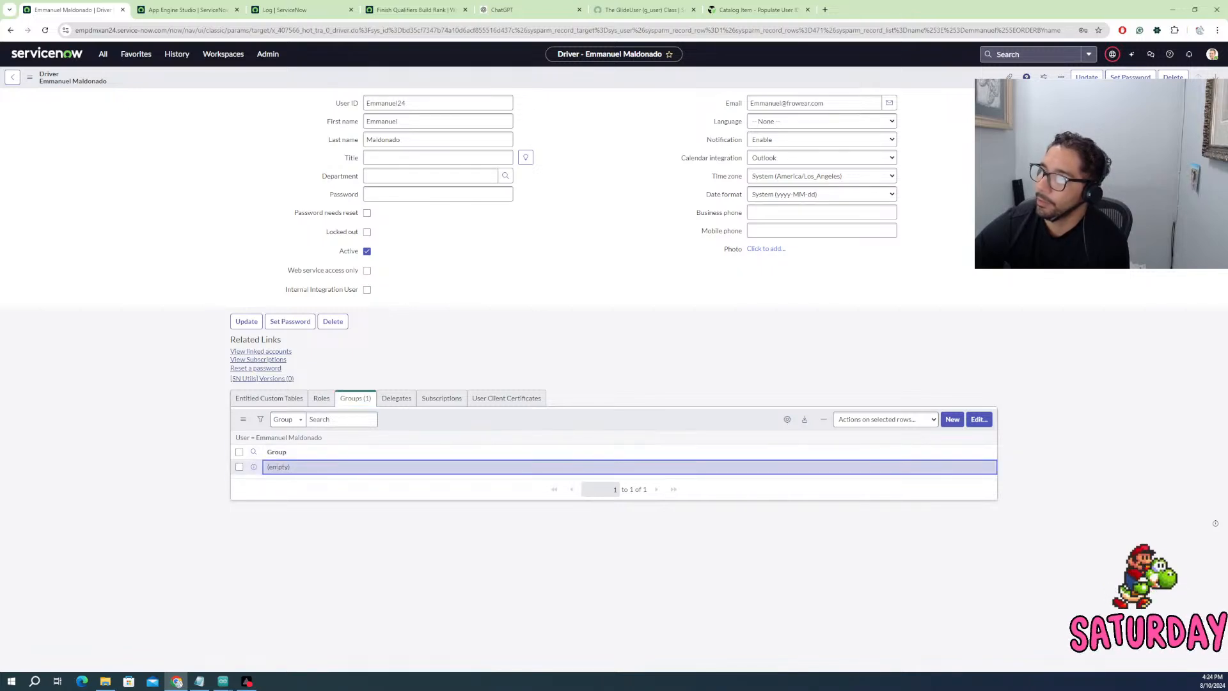
{"action": "double_click", "coordinate": [319, 467]}
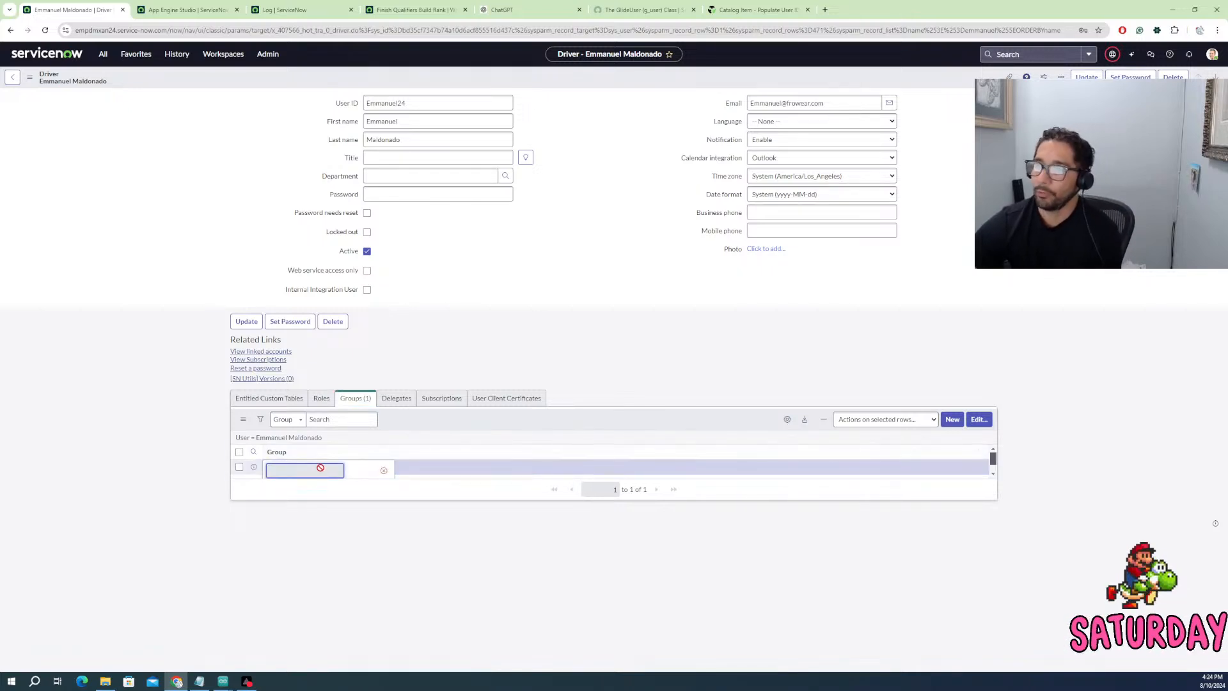
{"action": "left_click", "coordinate": [384, 471]}
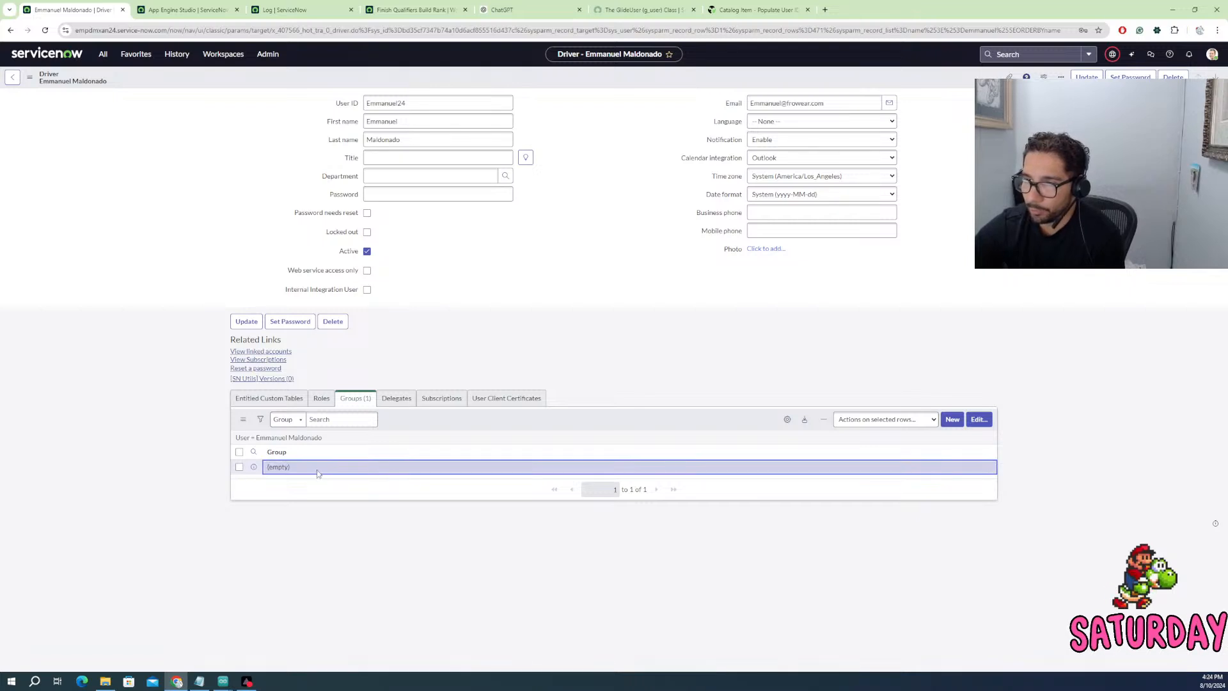
{"action": "left_click", "coordinate": [267, 399]}
{"action": "left_click", "coordinate": [355, 398]}
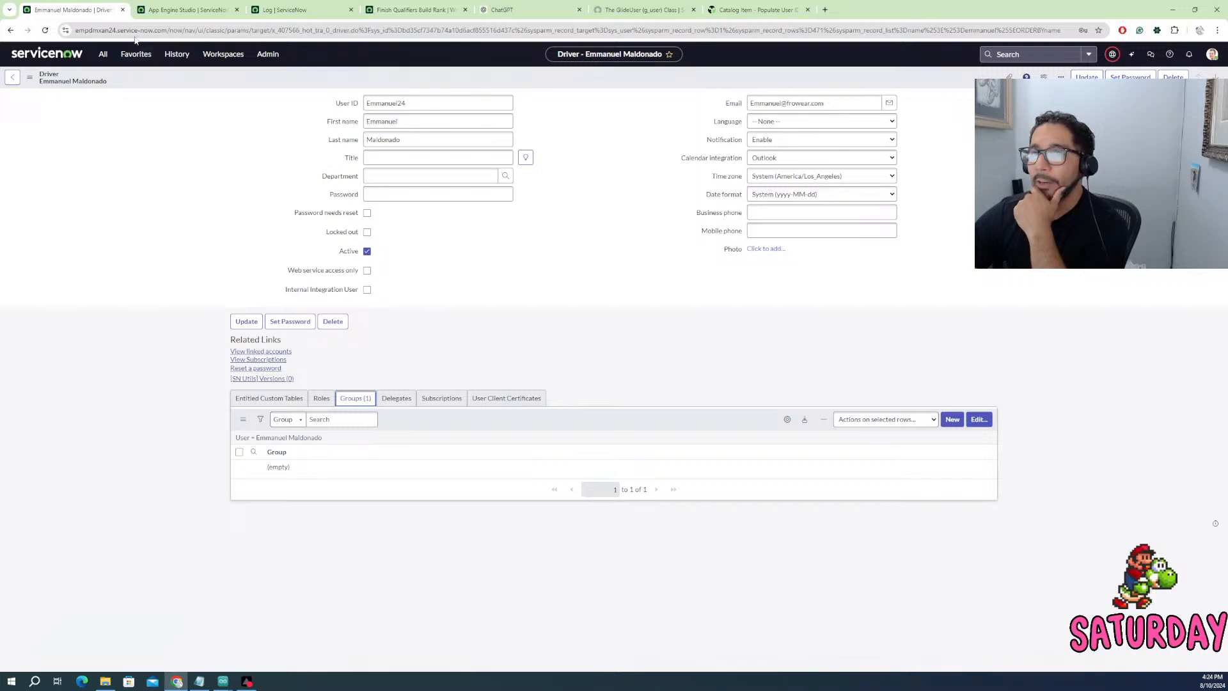
- Leave the user record and return to the instance's home page
{"action": "left_click", "coordinate": [102, 54]}
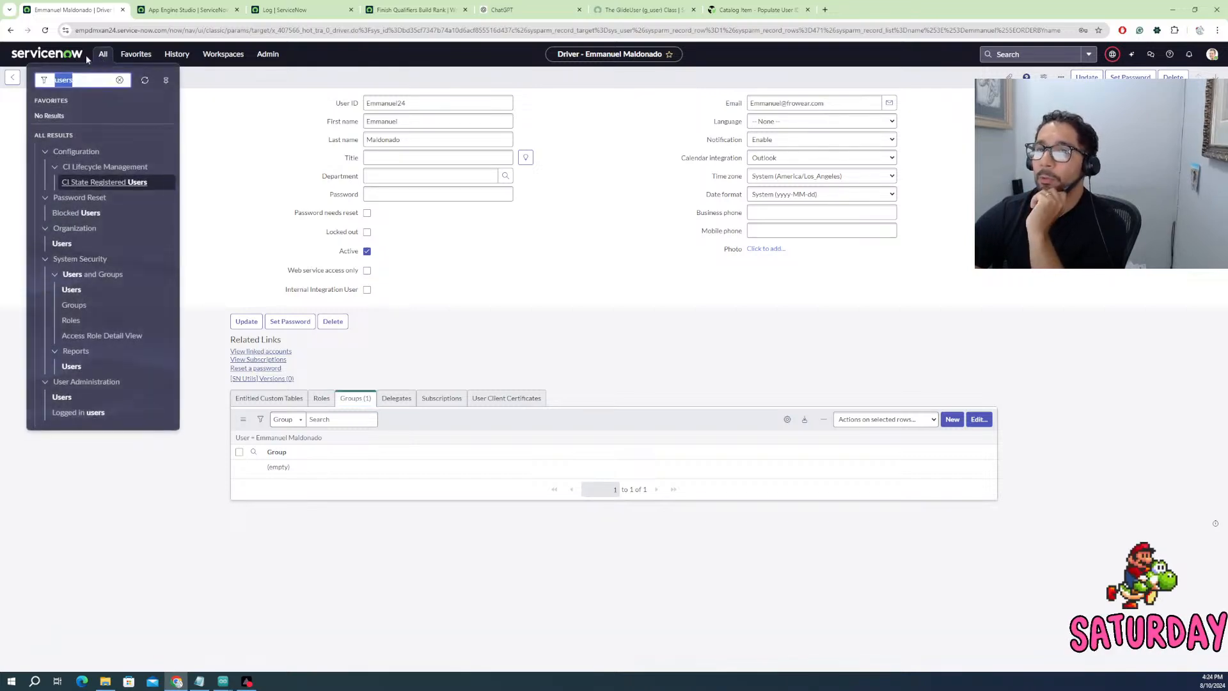
{"action": "left_click", "coordinate": [52, 61]}
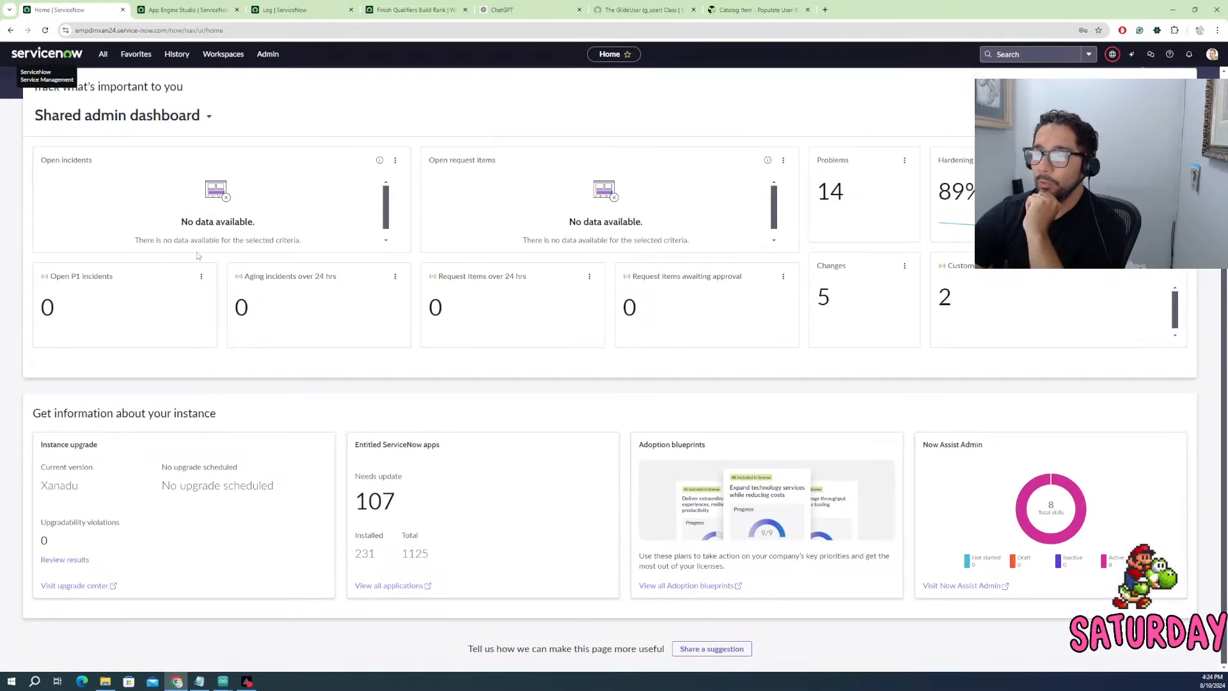
{"action": "left_click", "coordinate": [102, 53]}
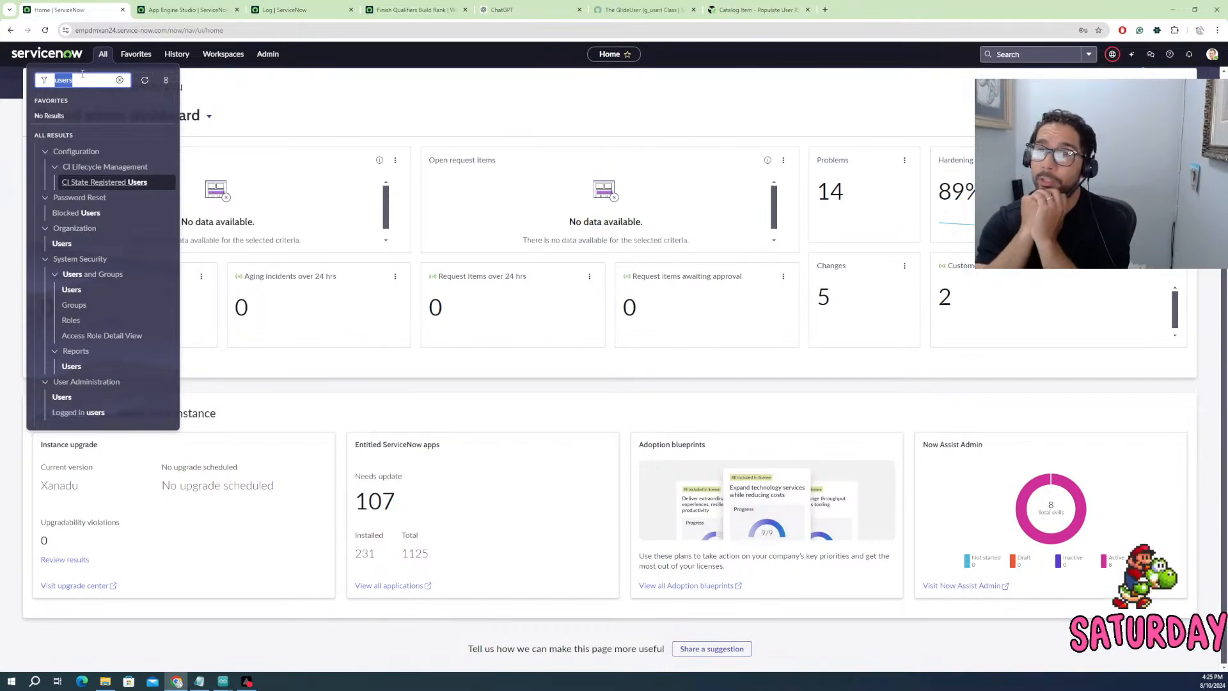
- Open the ServiceNow Developer site's home page at developer.servicenow.com/dev.do in a new browser tab
{"action": "left_click", "coordinate": [825, 10]}
{"action": "type", "text": "dev"}
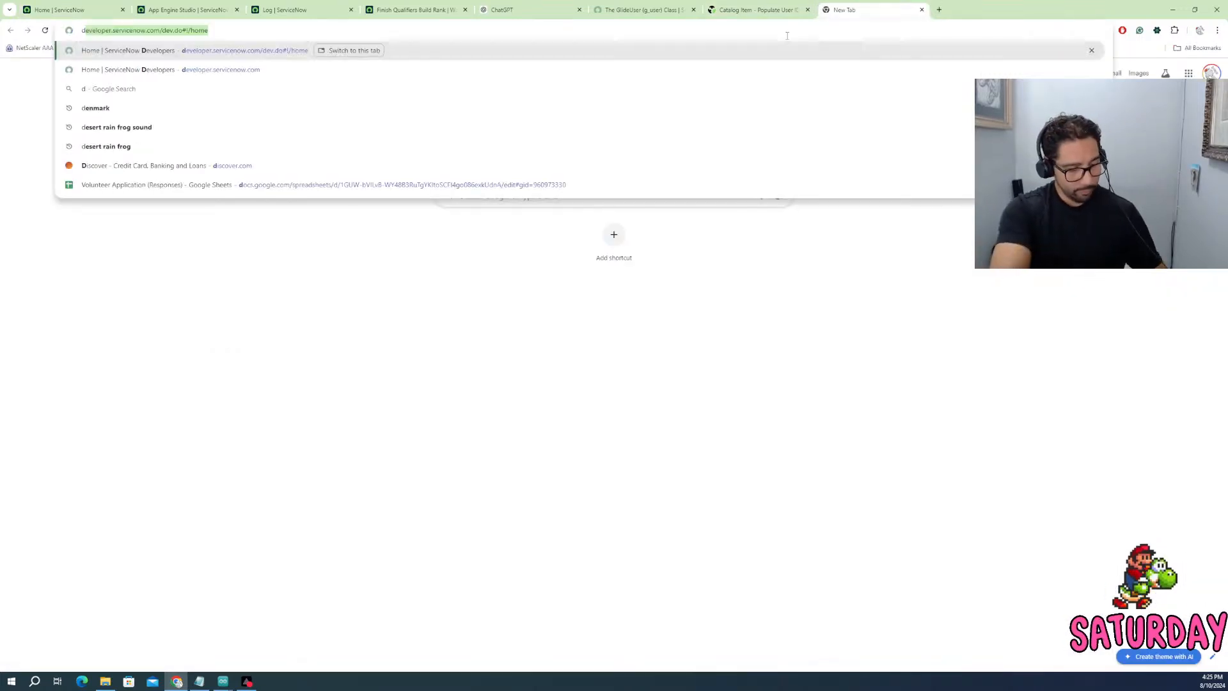
{"action": "key", "text": "Return"}
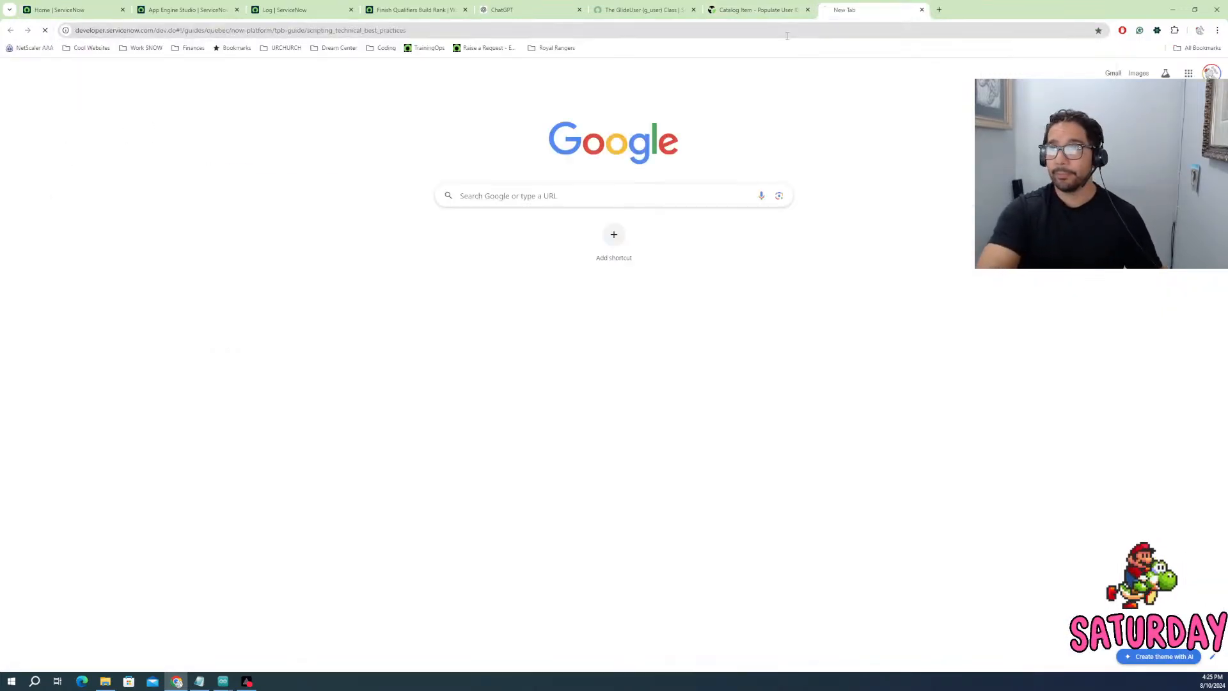
{"action": "left_click", "coordinate": [183, 30]}
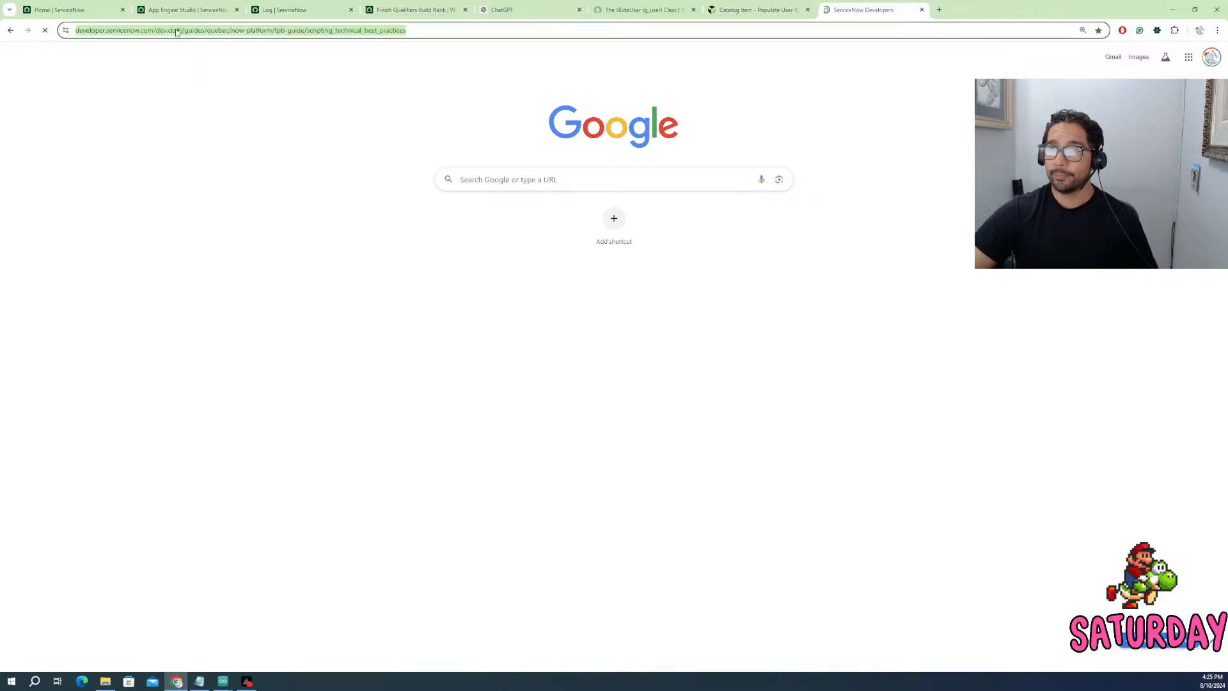
{"action": "left_click", "coordinate": [179, 30]}
{"action": "left_click_drag", "start_coordinate": [179, 31], "coordinate": [770, 91]}
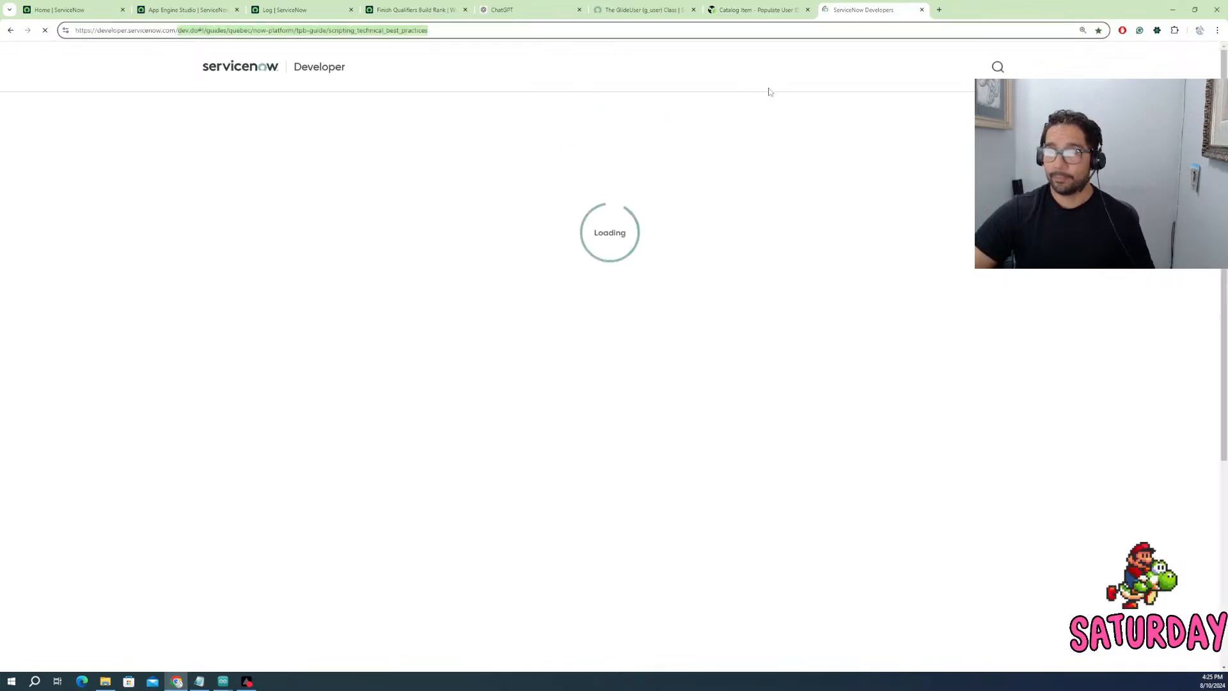
{"action": "key", "text": "BackSpace"}
{"action": "key", "text": "Return"}
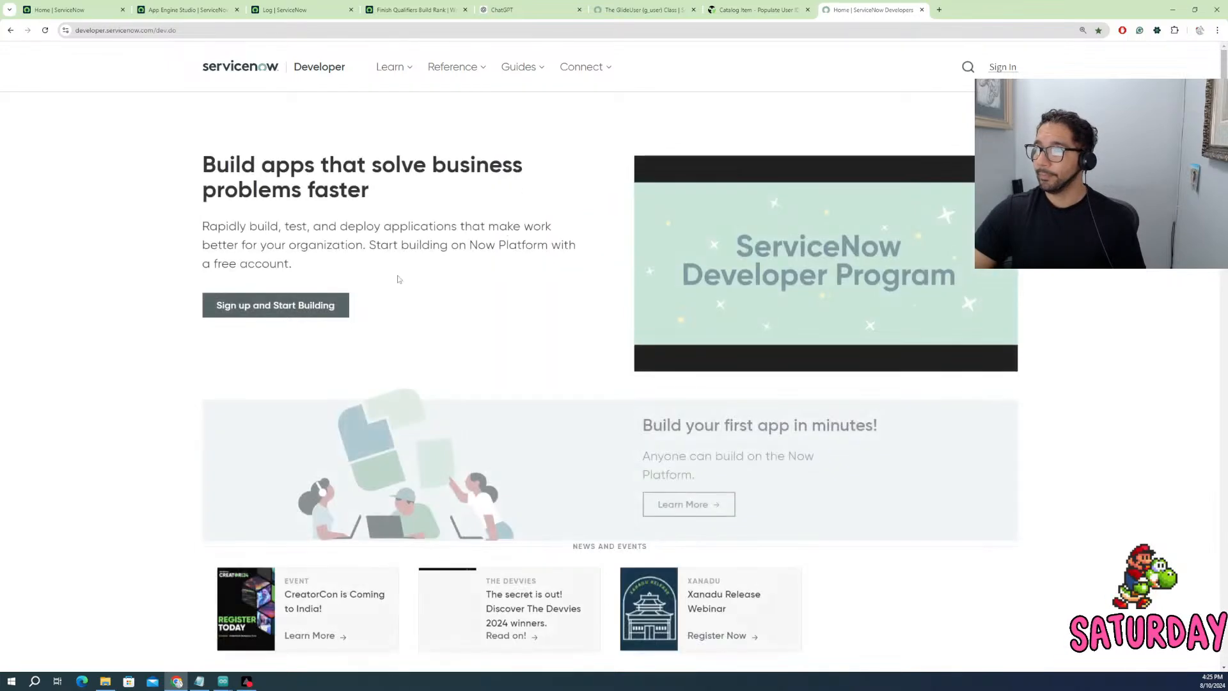
- Start signing in to the Developer site and preview the Hot Tracks Drivers group record in the Update Driver roles flow's Group Member action
{"action": "left_click", "coordinate": [1002, 67]}
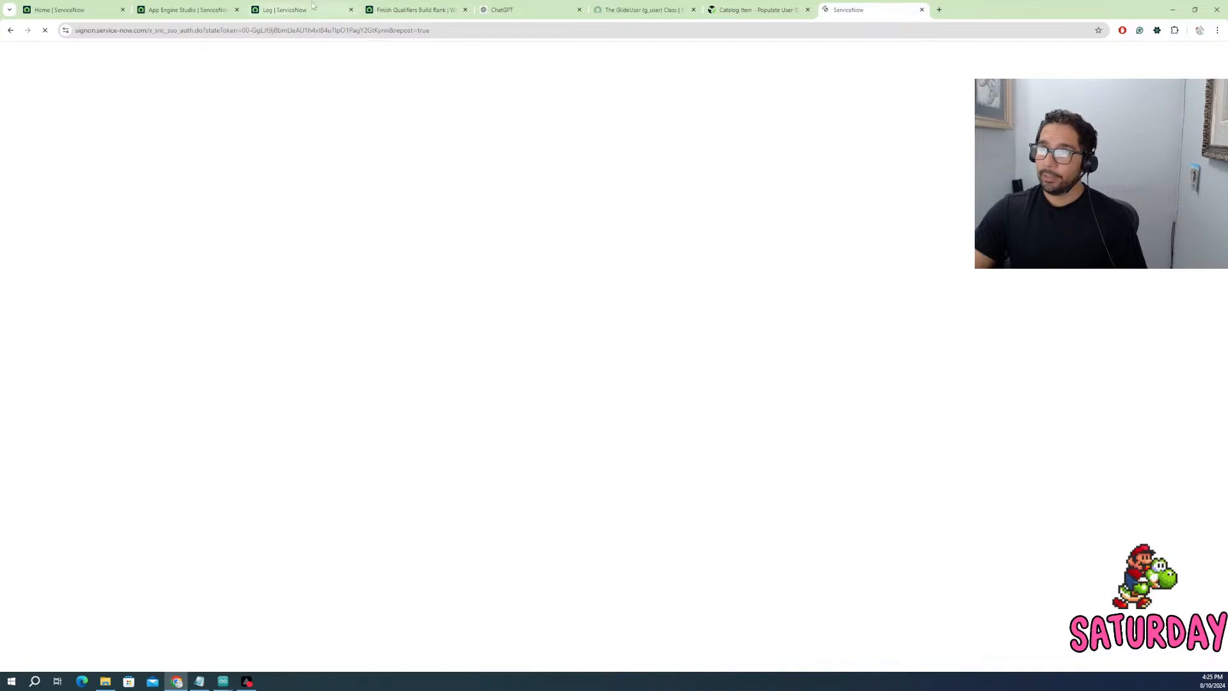
{"action": "left_click", "coordinate": [185, 10]}
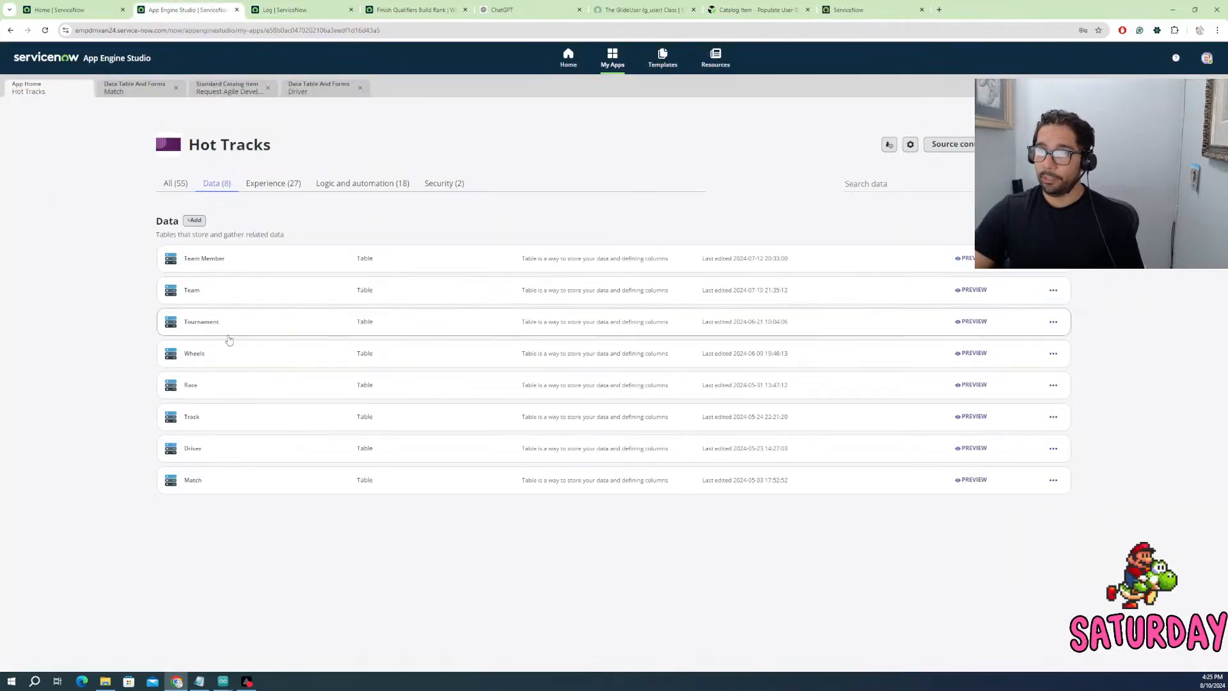
{"action": "left_click", "coordinate": [416, 9]}
{"action": "left_click", "coordinate": [159, 56]}
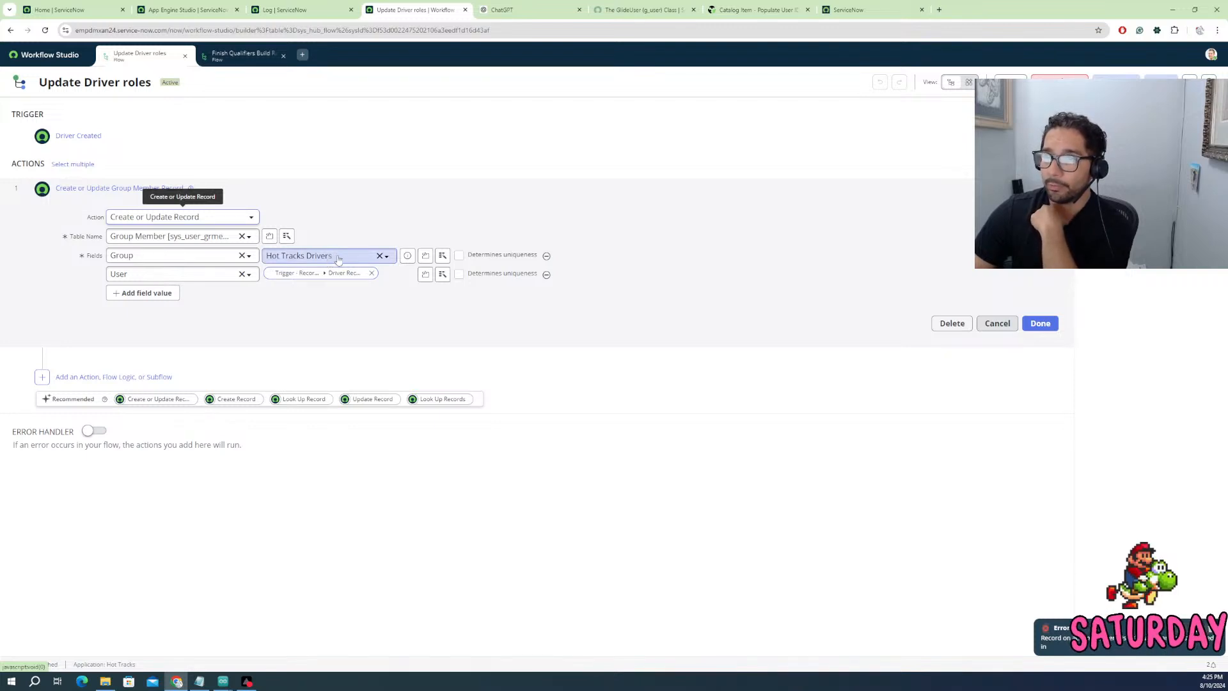
{"action": "left_click", "coordinate": [407, 255]}
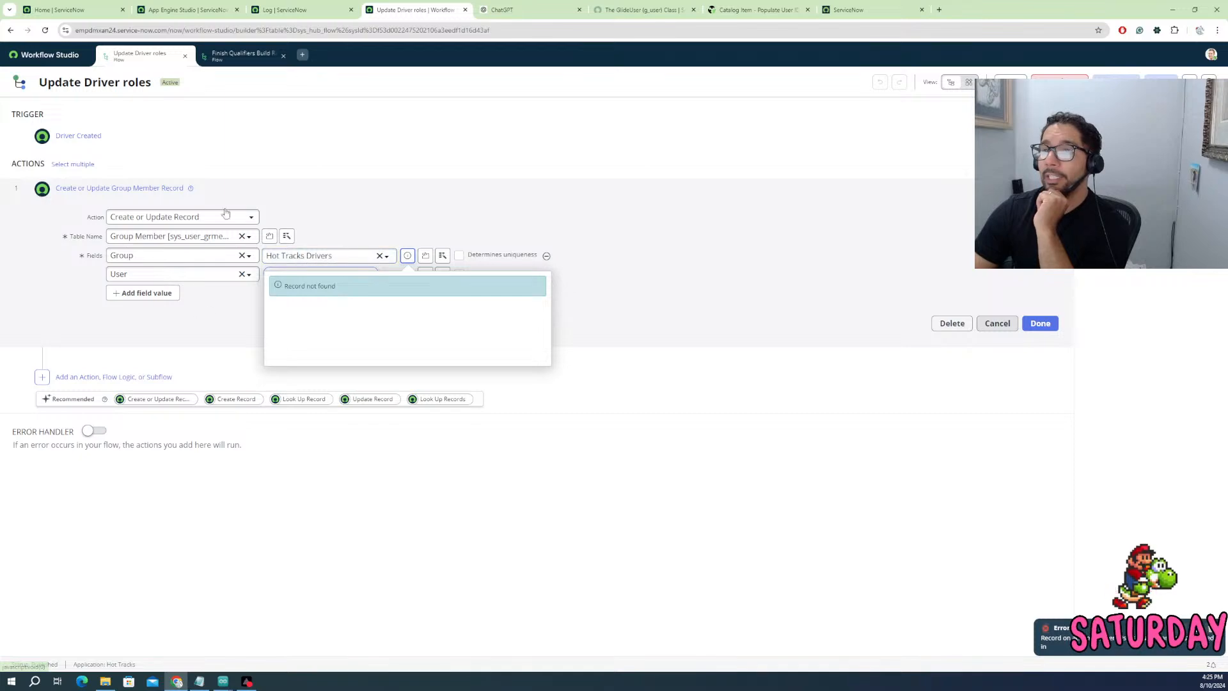
{"action": "left_click", "coordinate": [296, 11]}
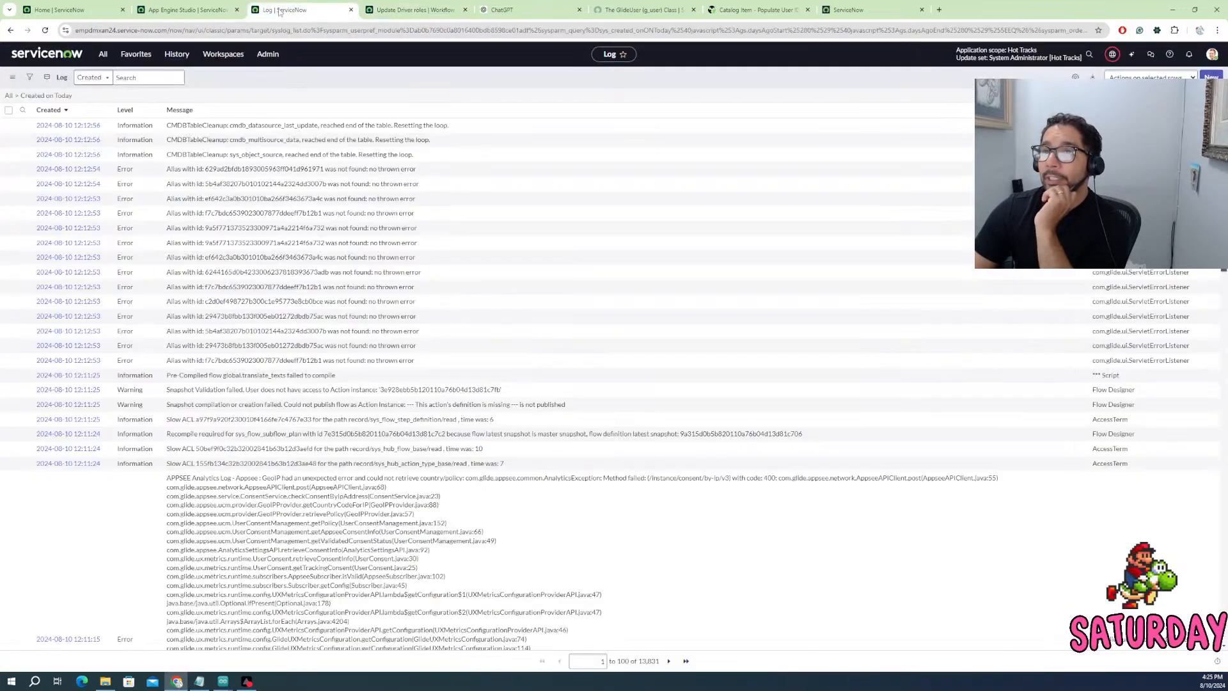
{"action": "left_click", "coordinate": [184, 11]}
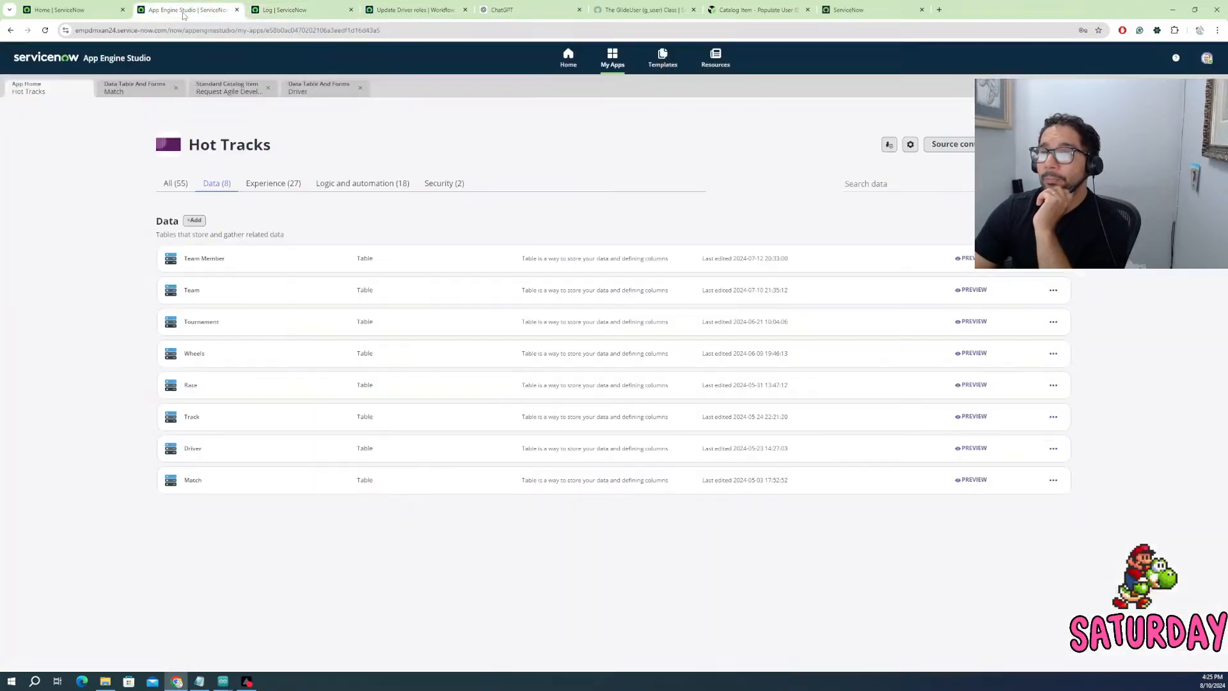
{"action": "left_click", "coordinate": [93, 13]}
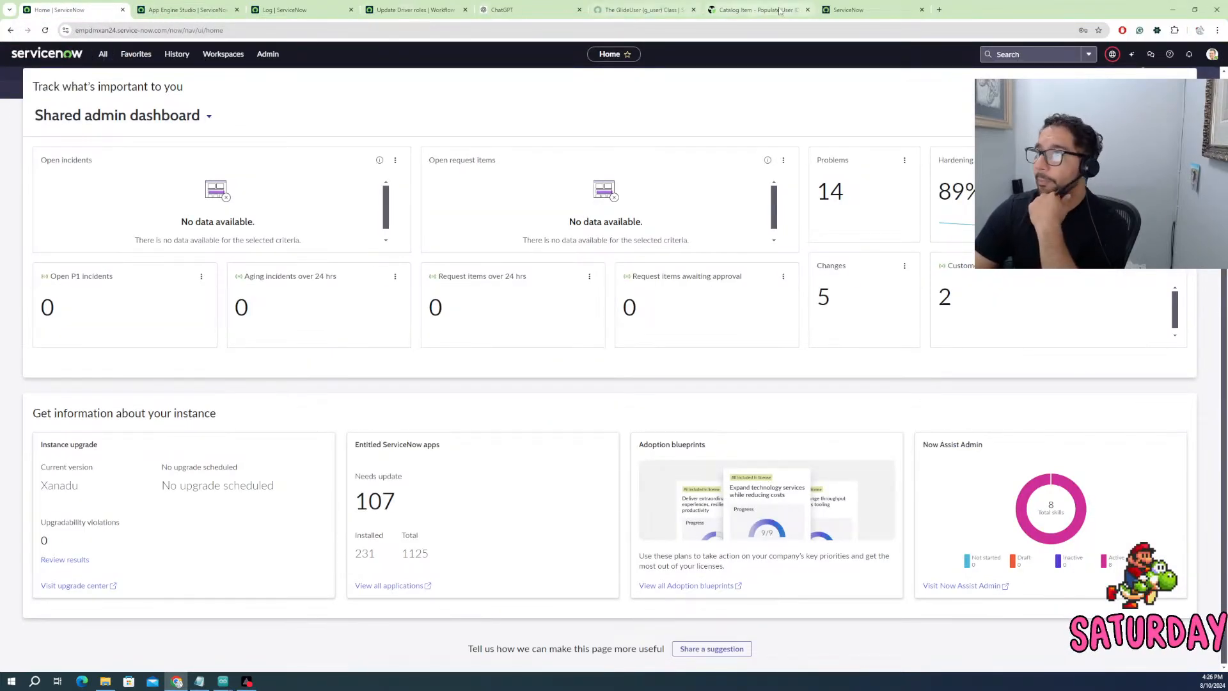
- Sign in to the ServiceNow Developer site with the prefilled account credentials and open the dev221640 instance
{"action": "left_click", "coordinate": [858, 10]}
{"action": "left_click", "coordinate": [689, 216]}
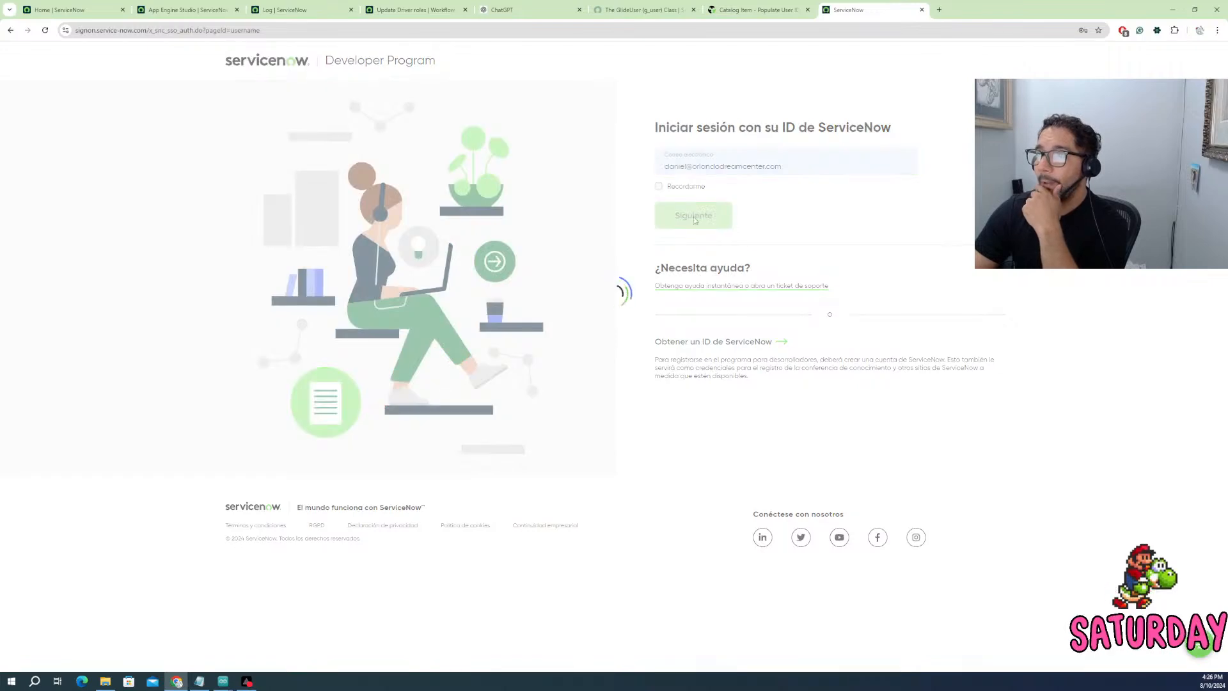
{"action": "left_click", "coordinate": [686, 236]}
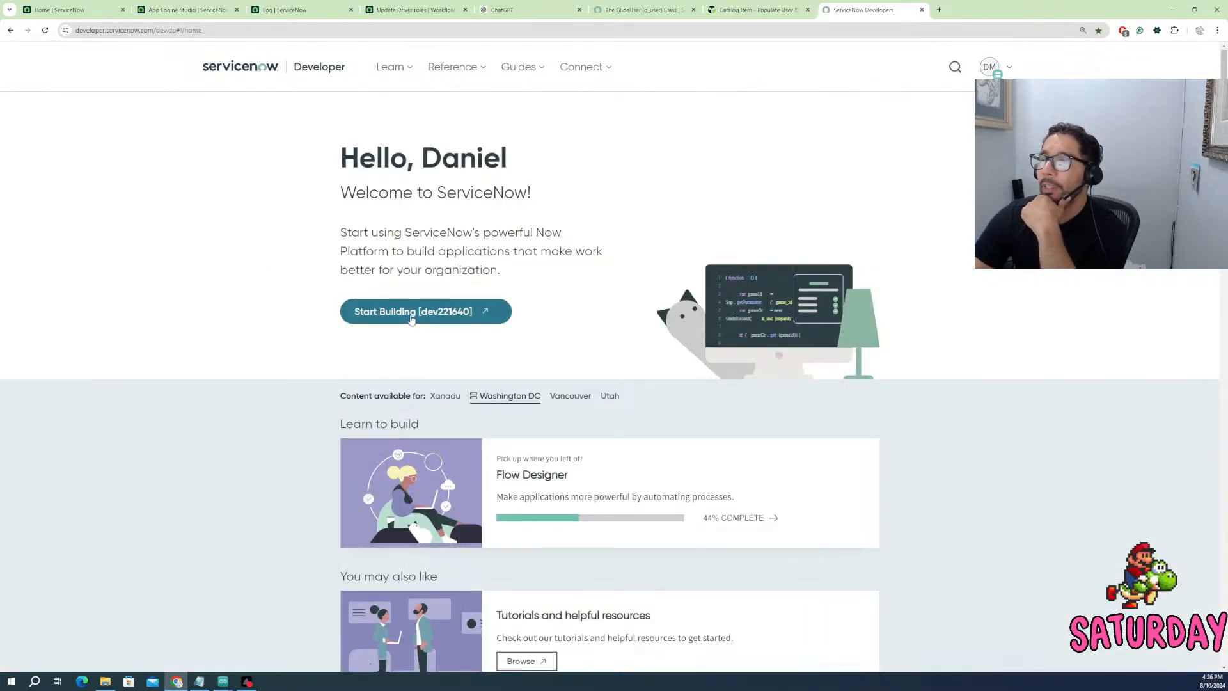
{"action": "left_click", "coordinate": [412, 318]}
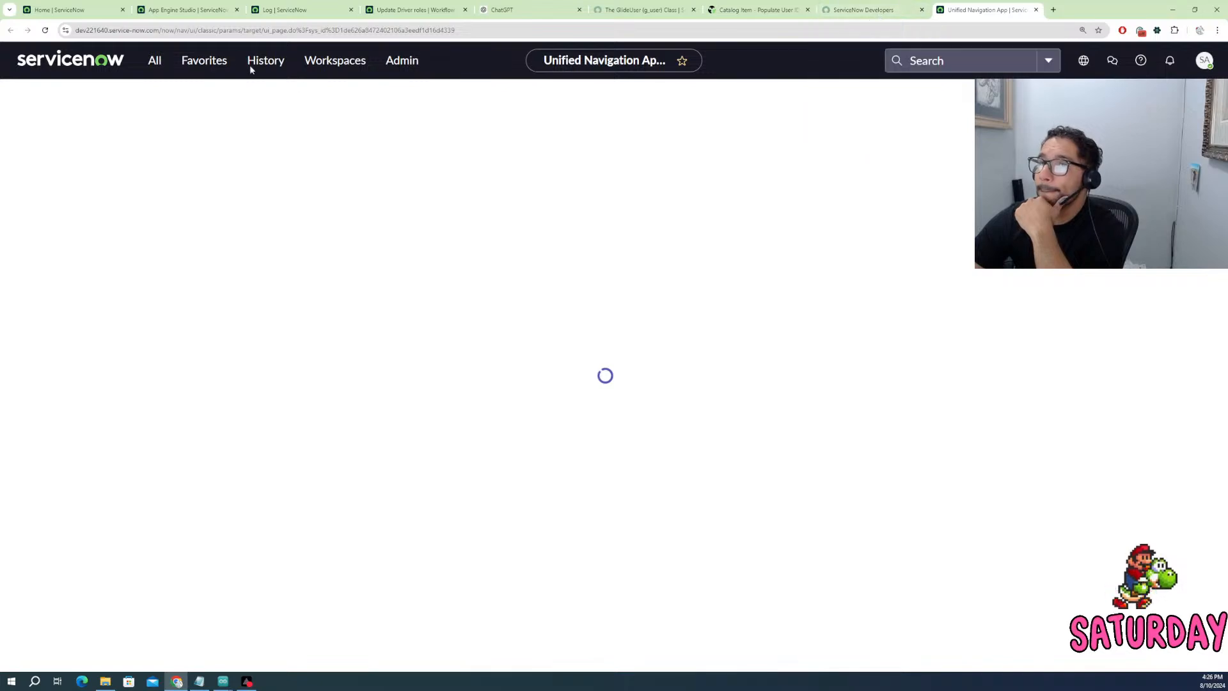
- Filter the dev221640 instance's navigator for "groups" and open the Groups list under User Administration
{"action": "left_click", "coordinate": [155, 61]}
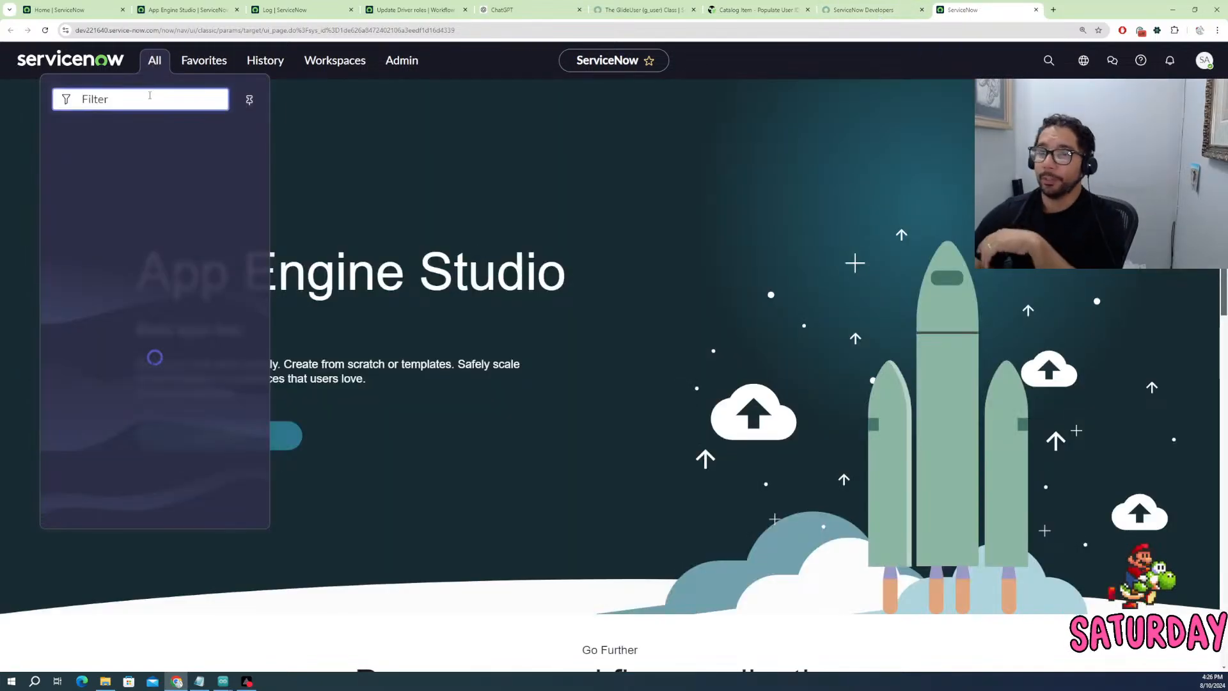
{"action": "type", "text": "gr"}
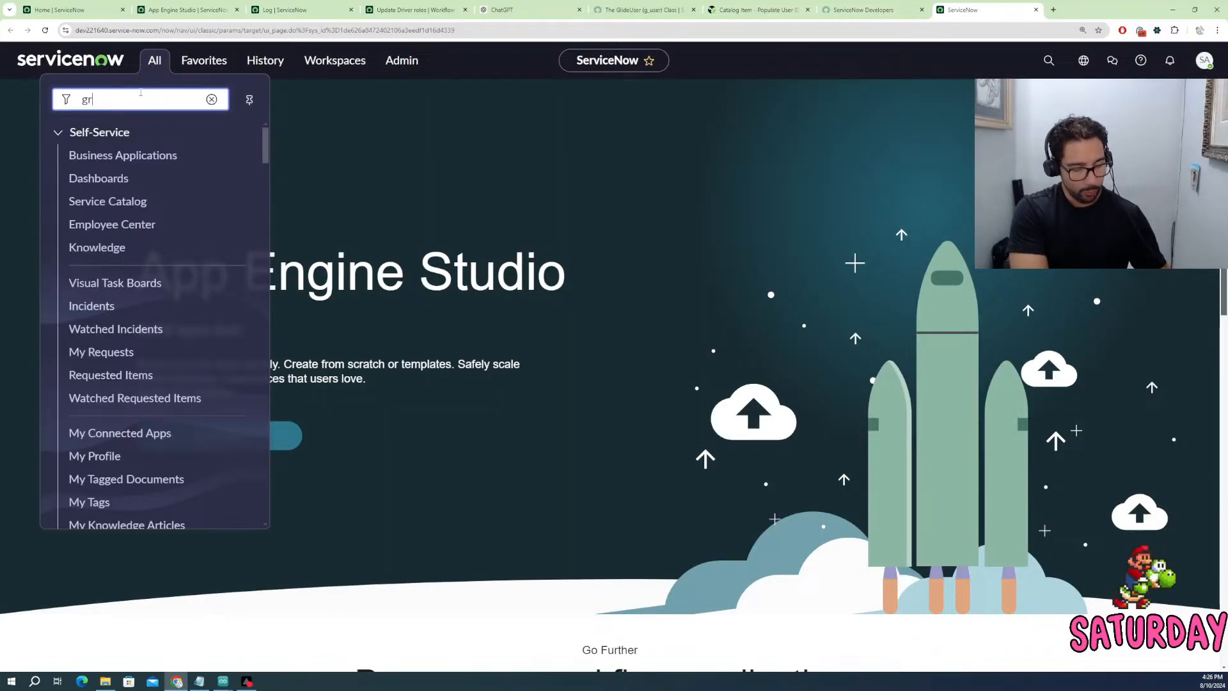
{"action": "type", "text": "oupd\\"}
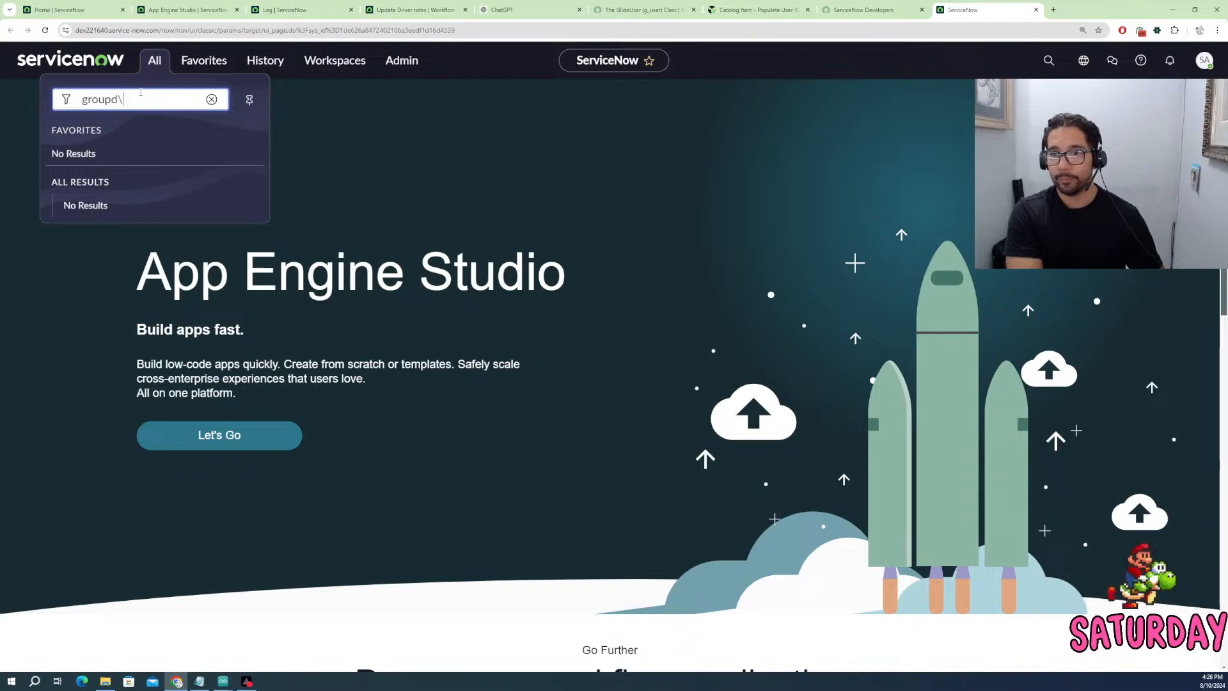
{"action": "type", "text": "s"}
{"action": "key", "text": "BackSpace"}
{"action": "key", "text": "BackSpace"}
{"action": "key", "text": "BackSpace"}
{"action": "type", "text": "s"}
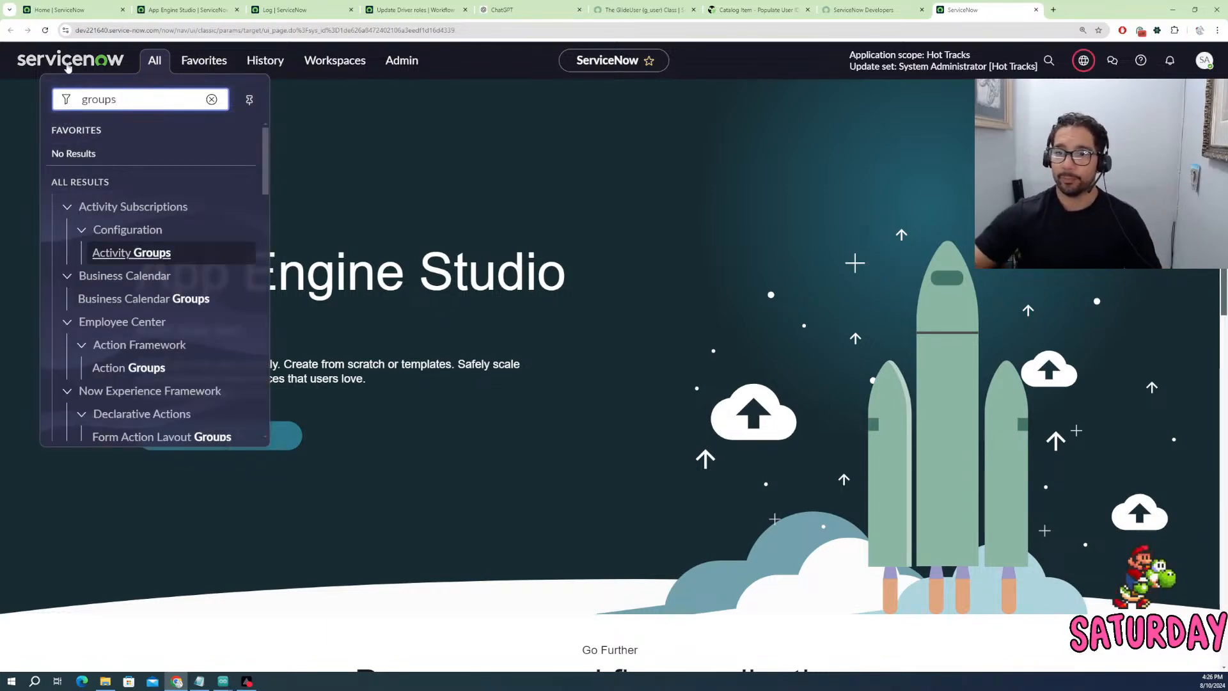
{"action": "scroll", "coordinate": [158, 292], "scroll_direction": "down", "scroll_amount": 1}
{"action": "scroll", "coordinate": [158, 293], "scroll_direction": "down", "scroll_amount": 10}
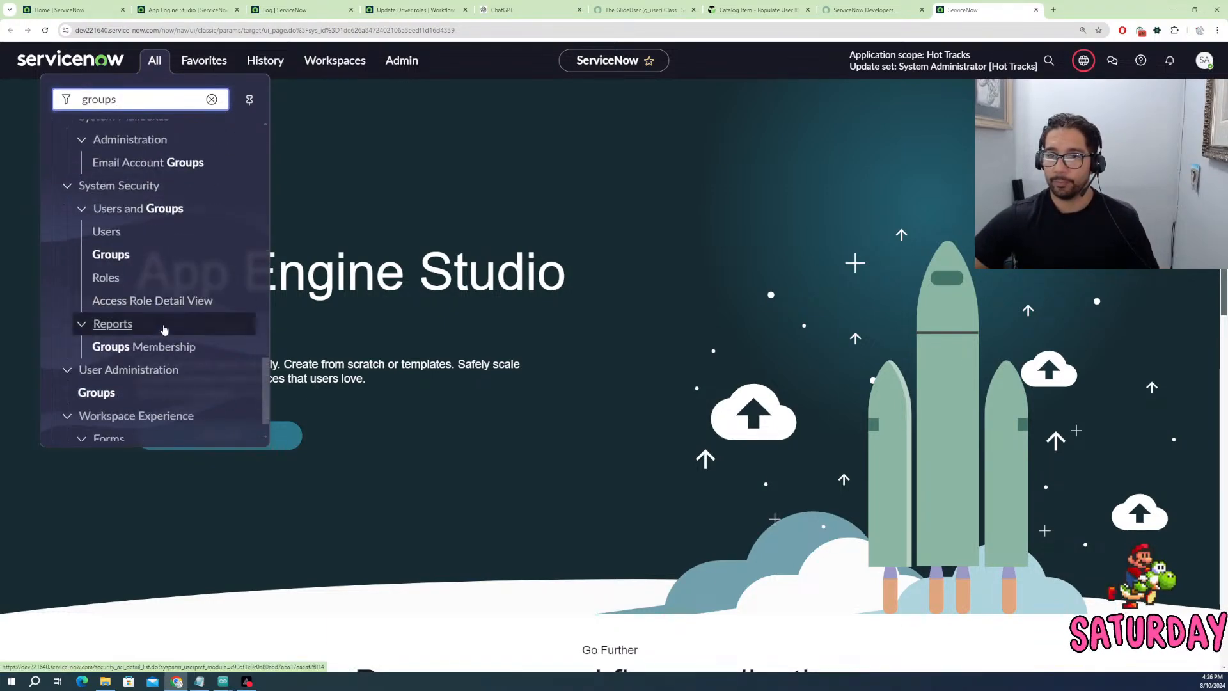
{"action": "left_click", "coordinate": [96, 352]}
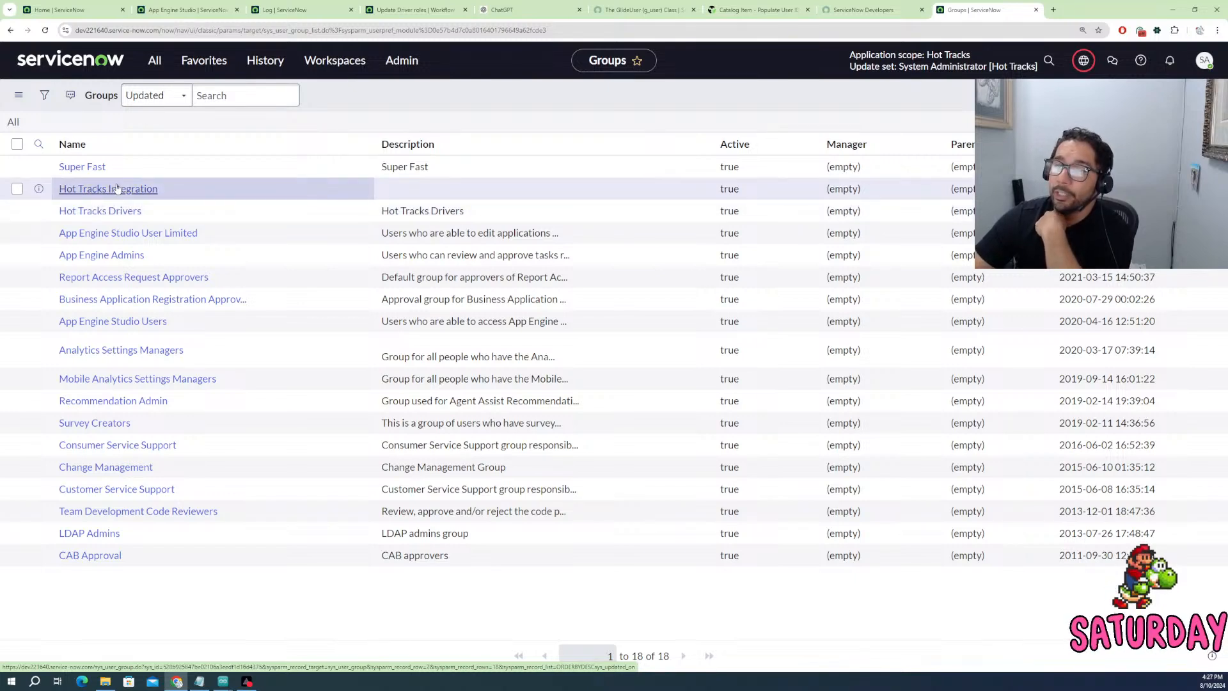
{"action": "left_click", "coordinate": [17, 211]}
{"action": "left_click", "coordinate": [16, 188]}
{"action": "left_click", "coordinate": [18, 166]}
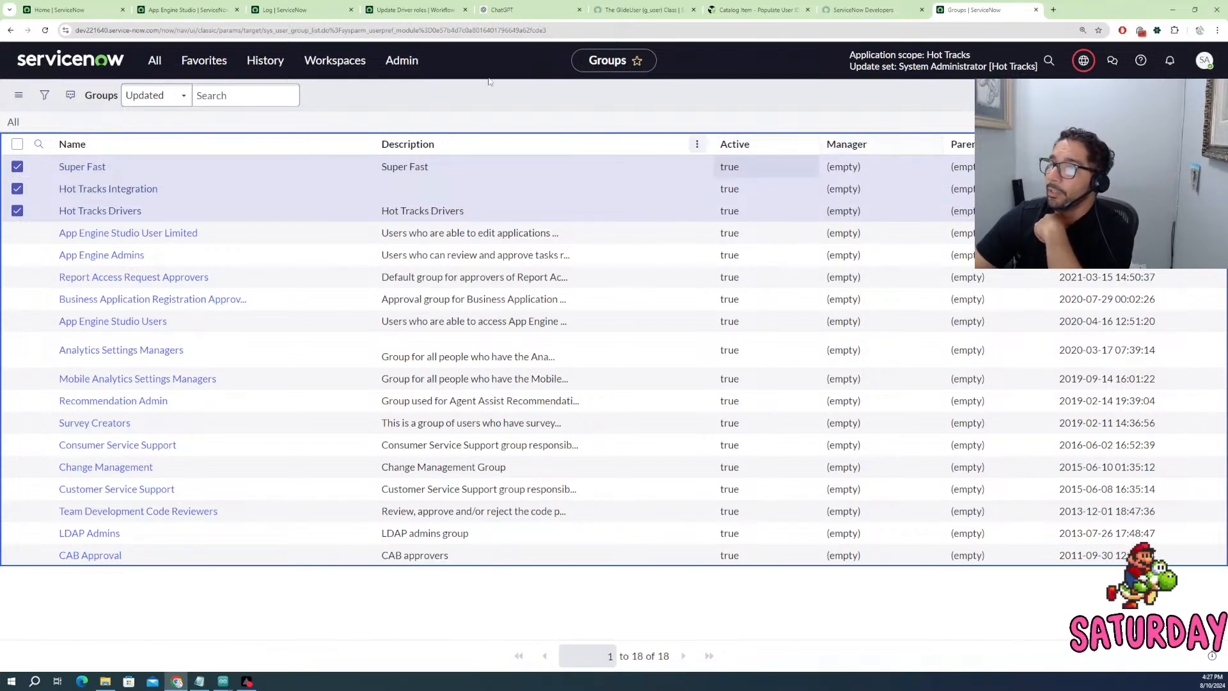
{"action": "left_click", "coordinate": [154, 64]}
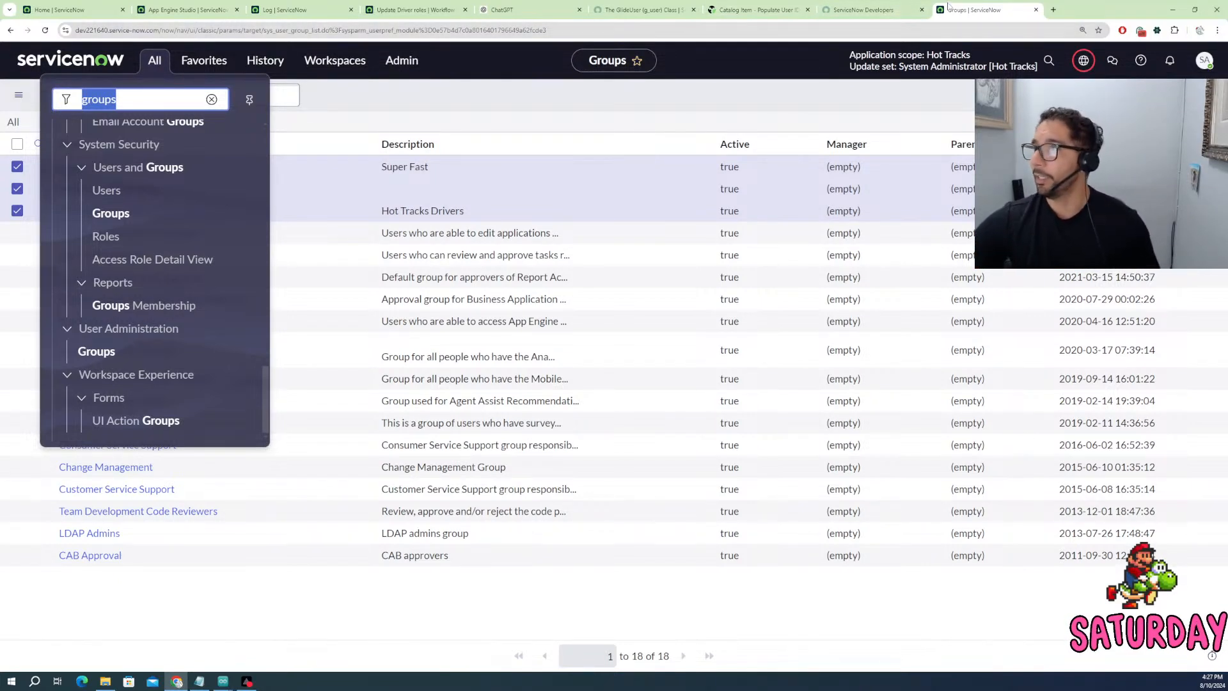
- Create an update set named "Export Hot Tracks Groups" in the Hot Tracks application, keep its state In progress, and make it current
{"action": "left_click", "coordinate": [1086, 59]}
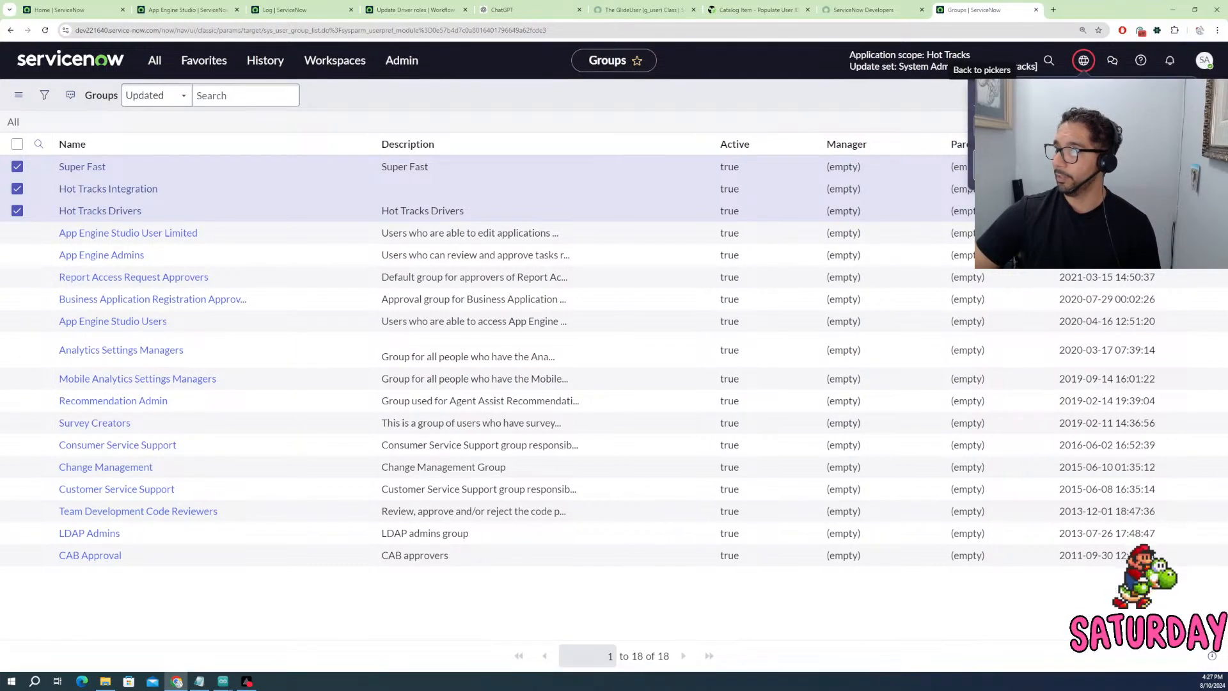
{"action": "left_click", "coordinate": [1151, 93]}
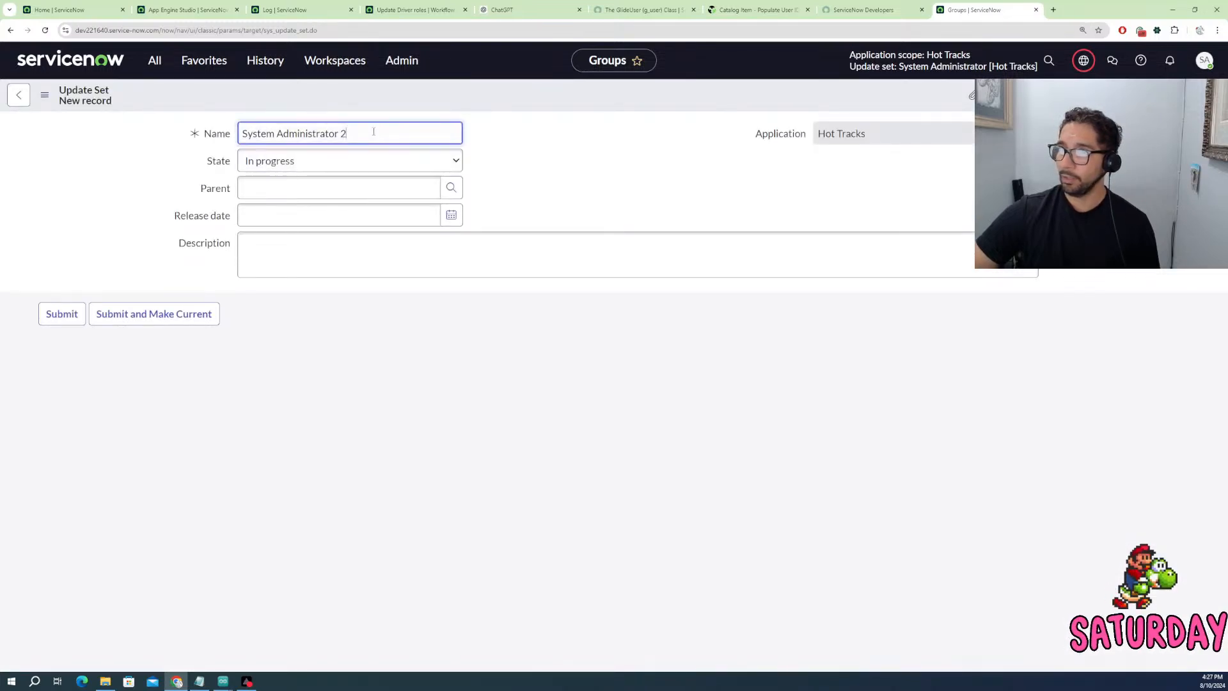
{"action": "triple_click", "coordinate": [374, 131]}
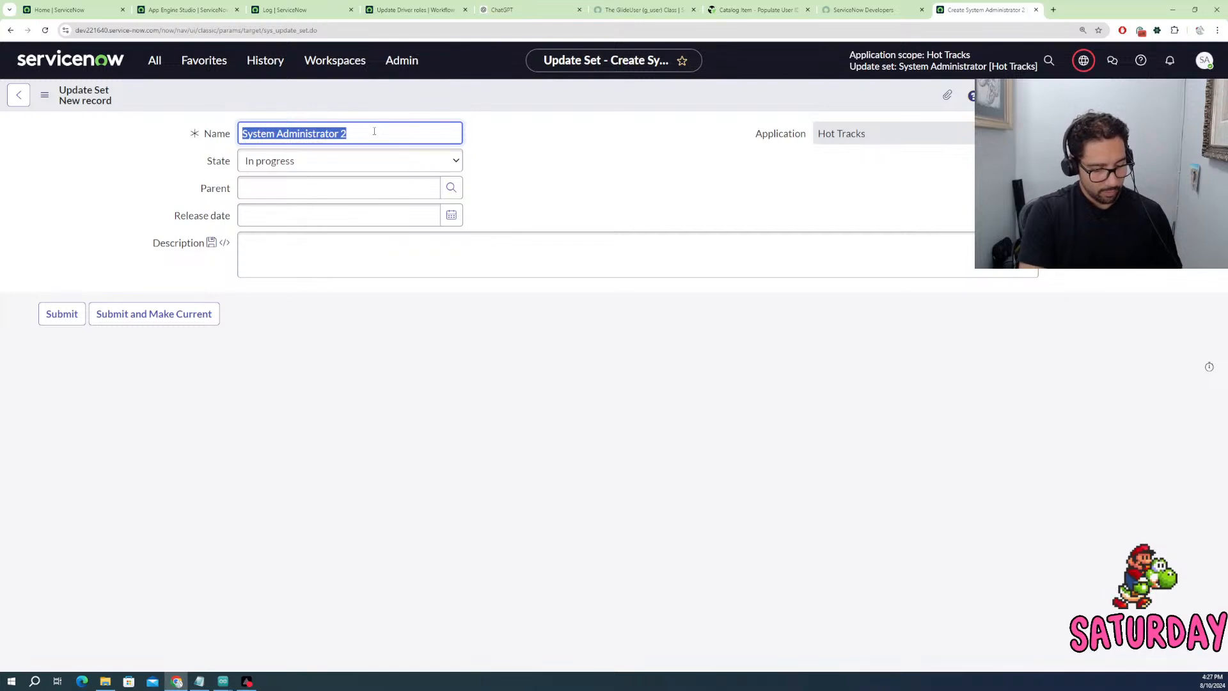
{"action": "type", "text": "Export"}
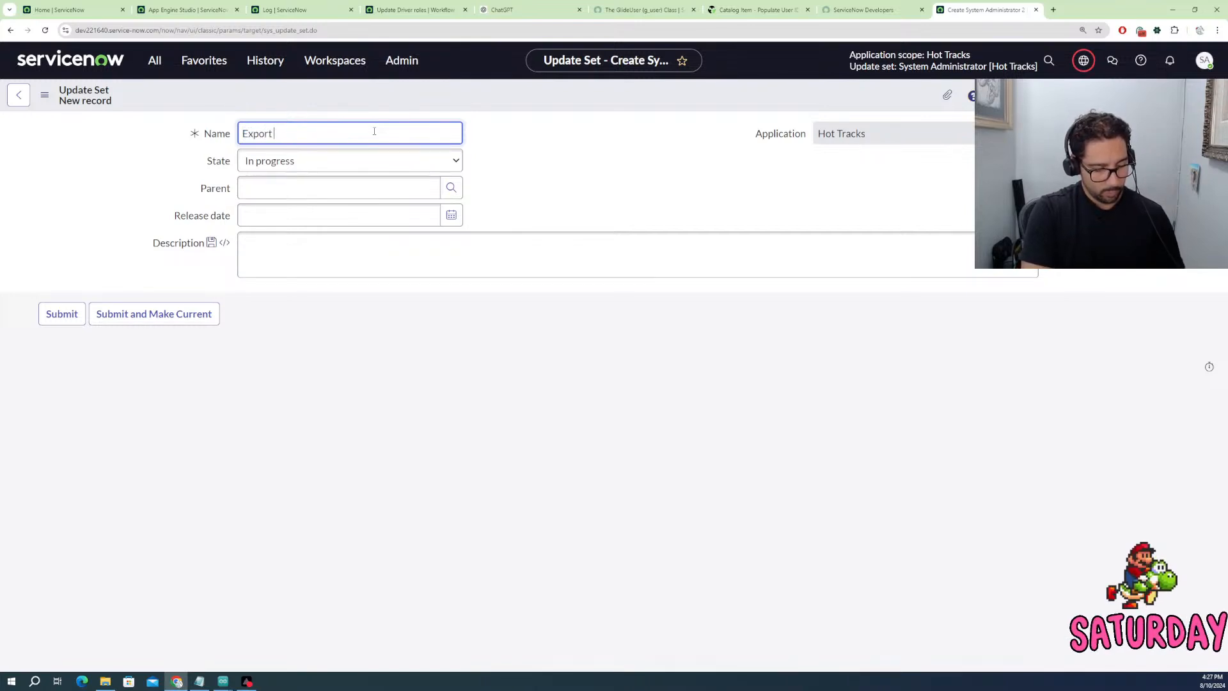
{"action": "type", "text": " Groups"}
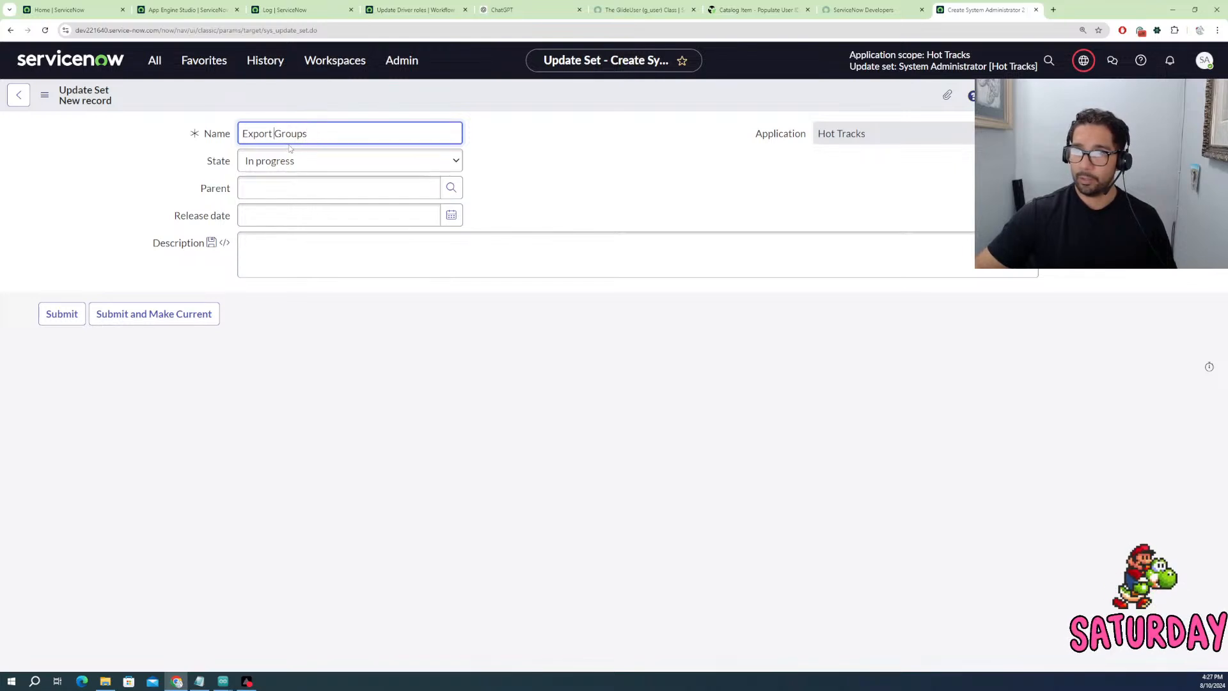
{"action": "type", "text": "Hot Tr"}
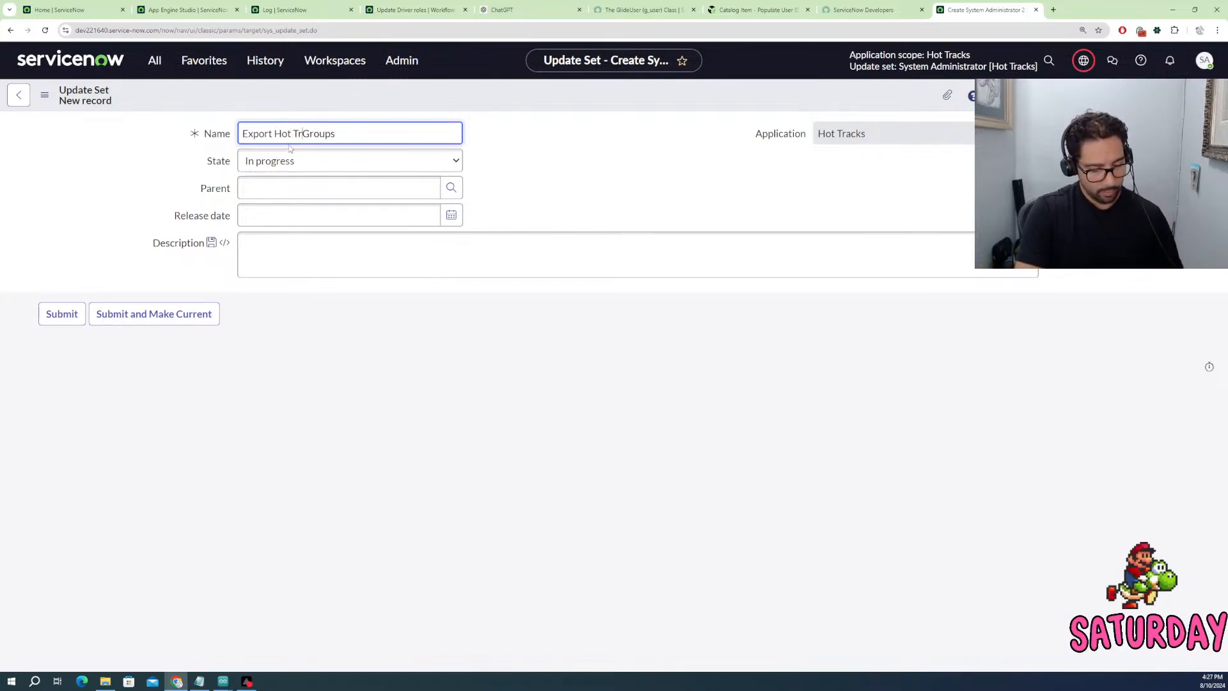
{"action": "type", "text": "acks"}
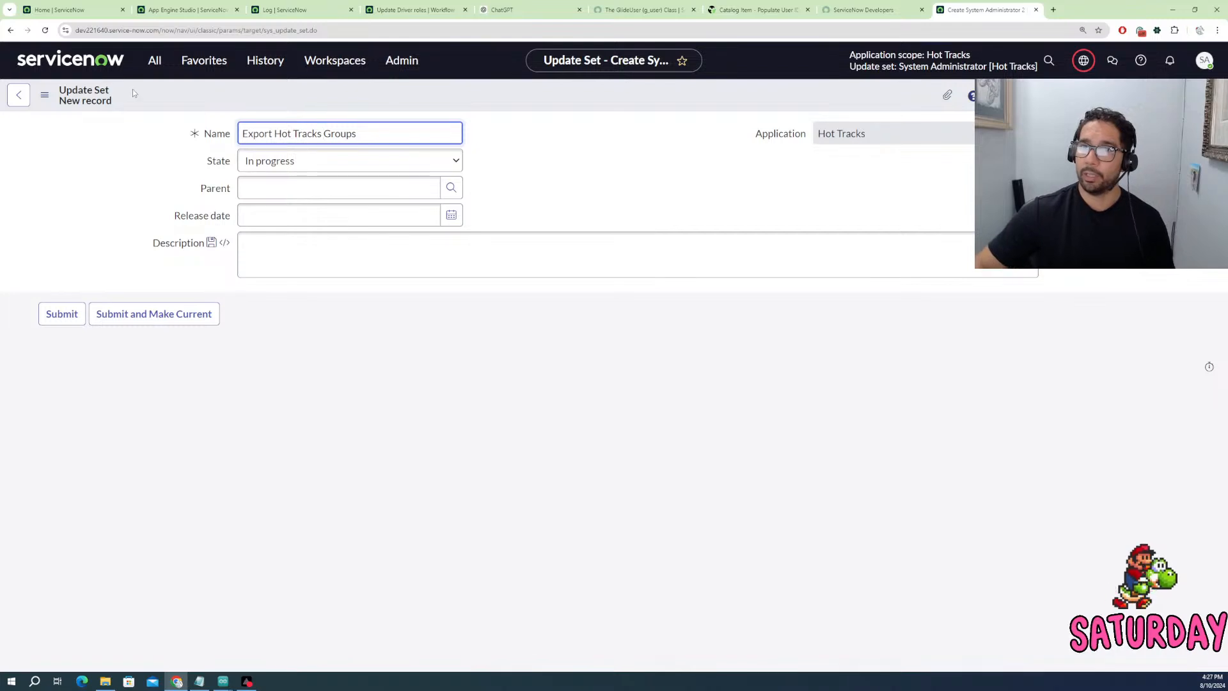
{"action": "left_click", "coordinate": [302, 161]}
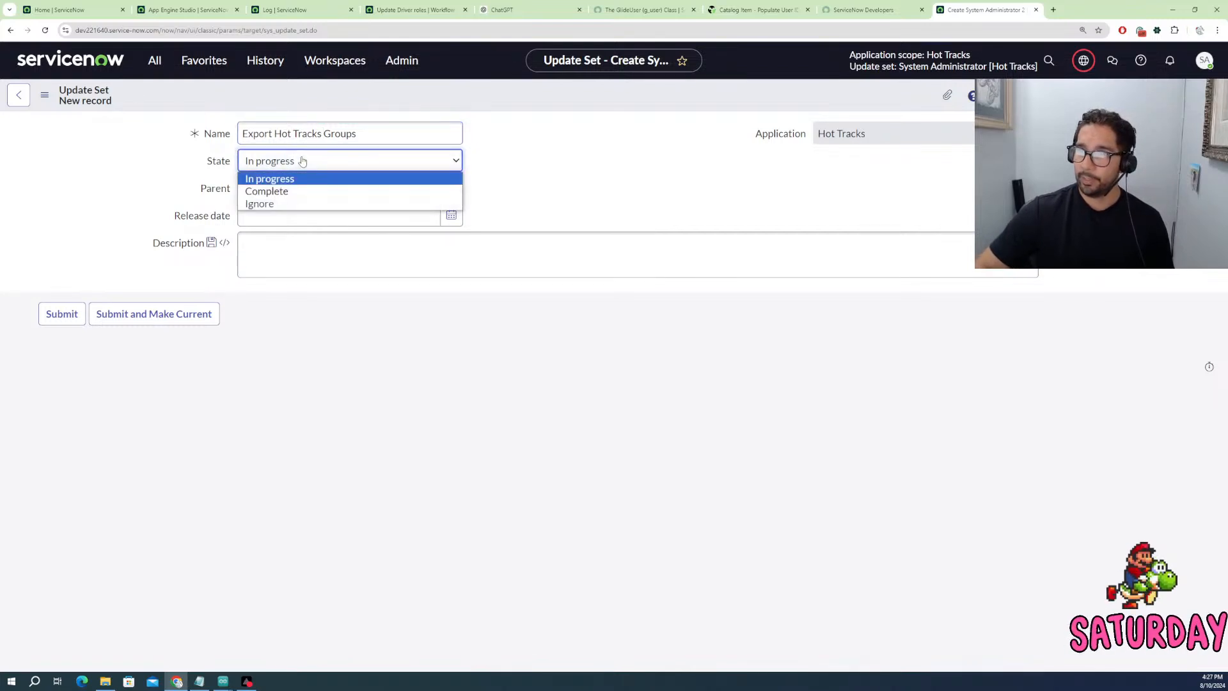
{"action": "left_click", "coordinate": [302, 160]}
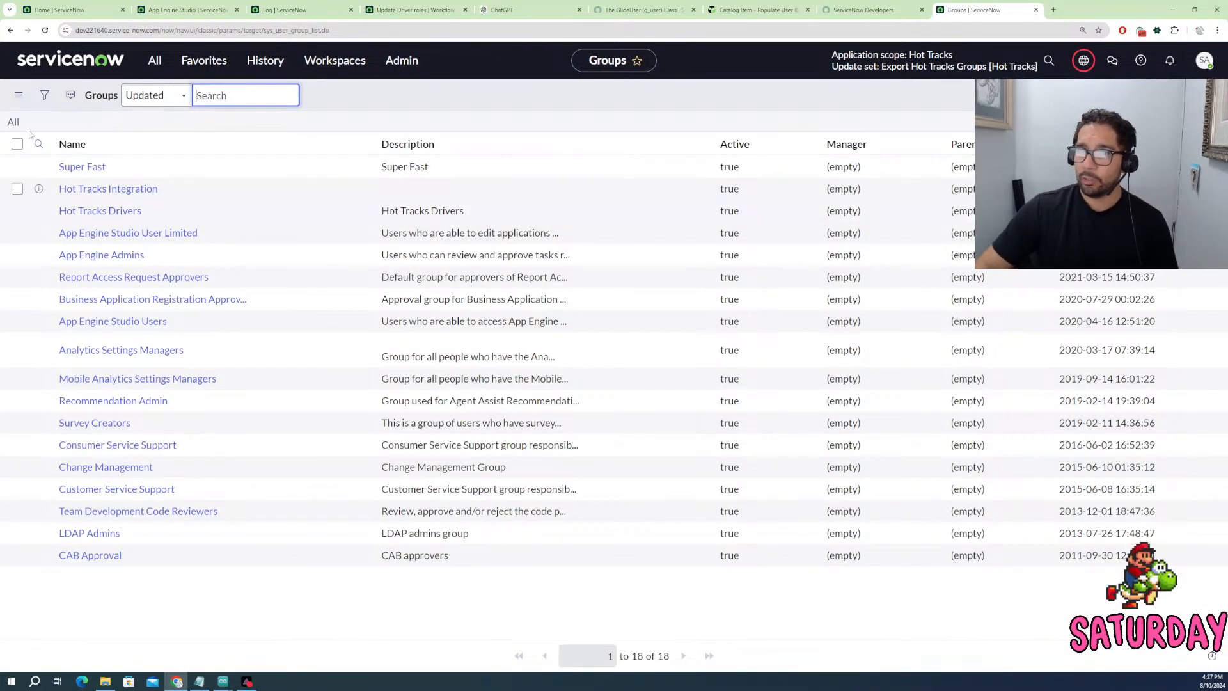
- Create Hot Tracks application files from the Hot Tracks Drivers, Hot Tracks Integration and Super Fast groups, loaded on New Install and Upgrades
{"action": "left_click", "coordinate": [18, 210]}
{"action": "left_click", "coordinate": [17, 189]}
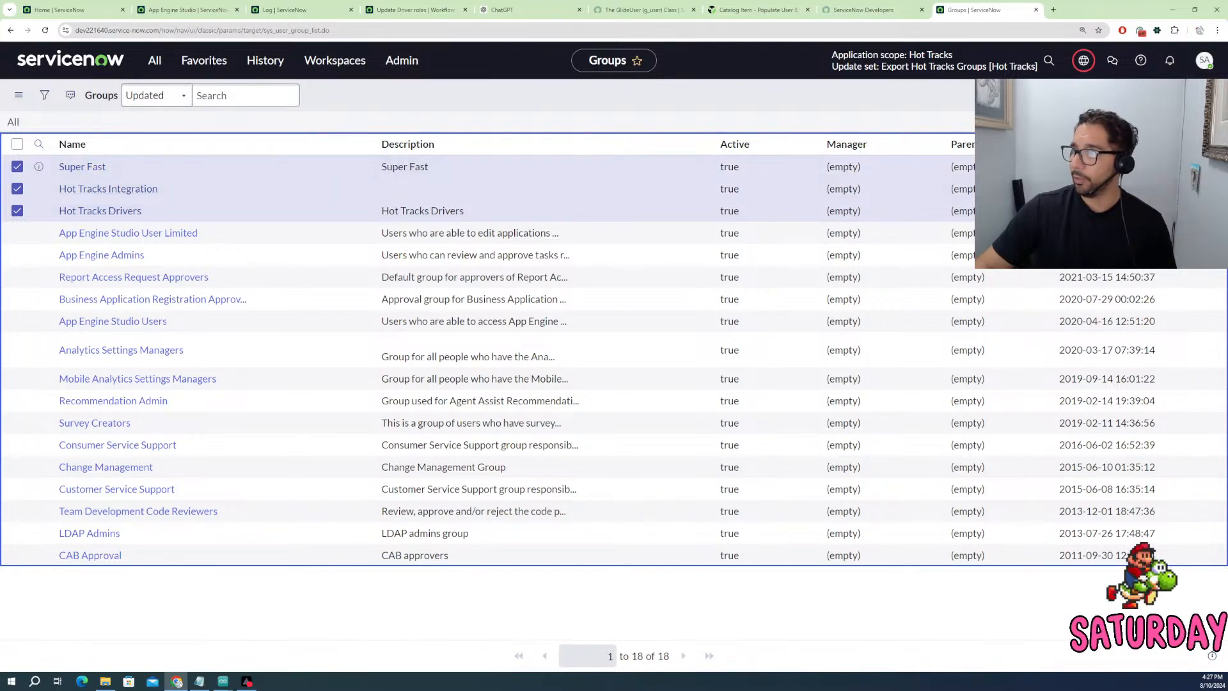
{"action": "left_click", "coordinate": [1097, 96]}
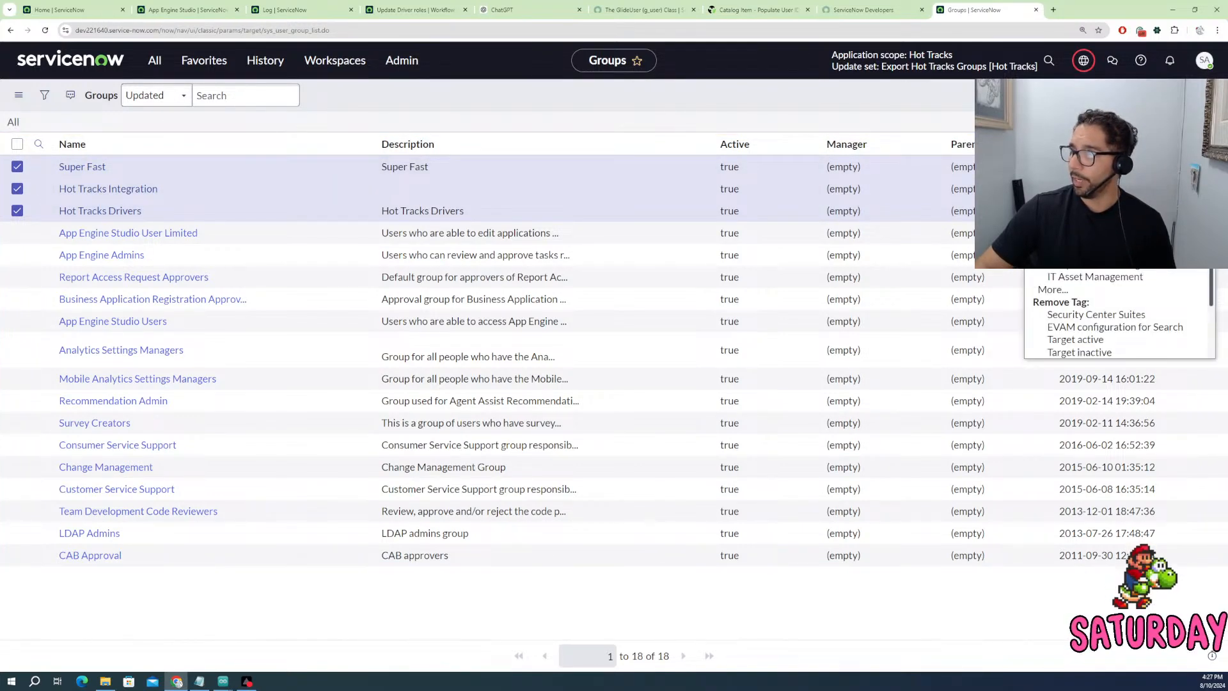
{"action": "left_click", "coordinate": [1087, 153]}
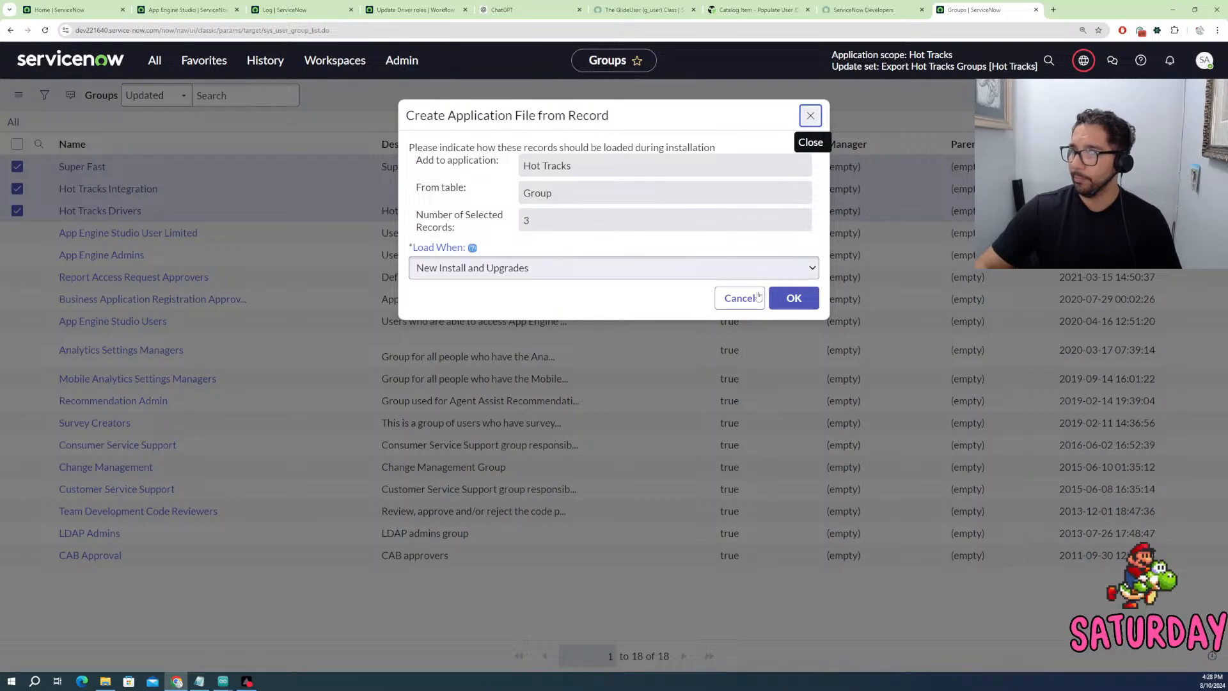
{"action": "left_click", "coordinate": [795, 299]}
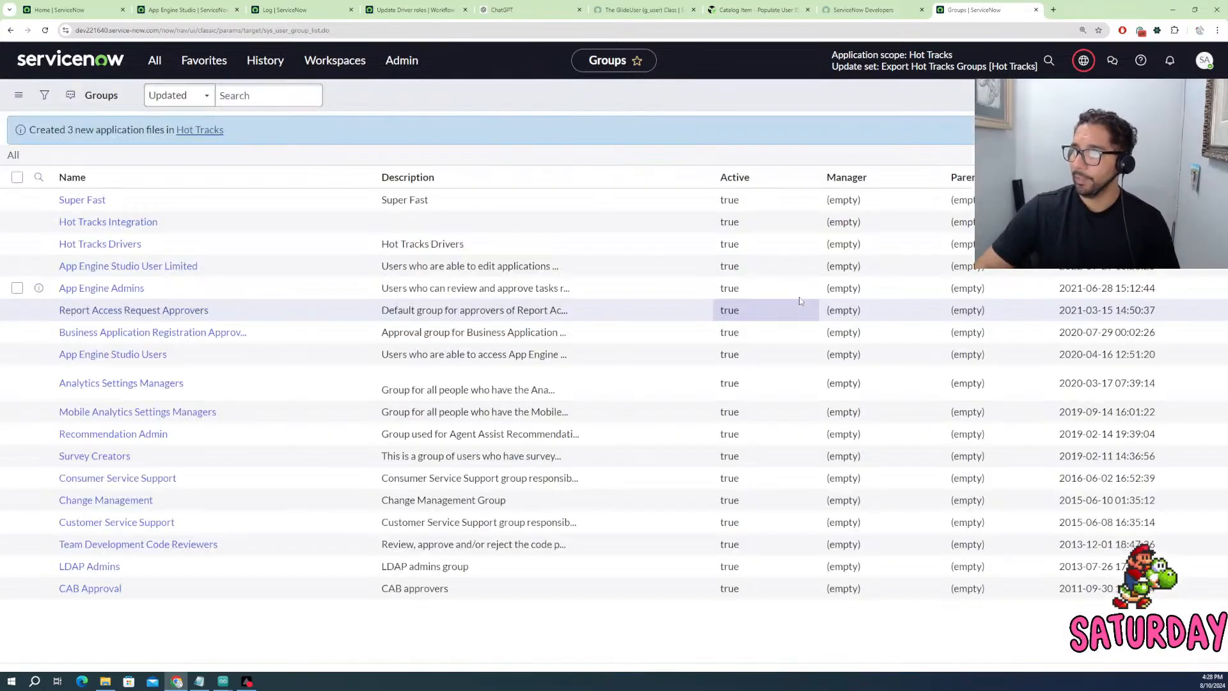
- Open the Hot Tracks custom application record and examine its related links and Application Files list
{"action": "left_click", "coordinate": [212, 138]}
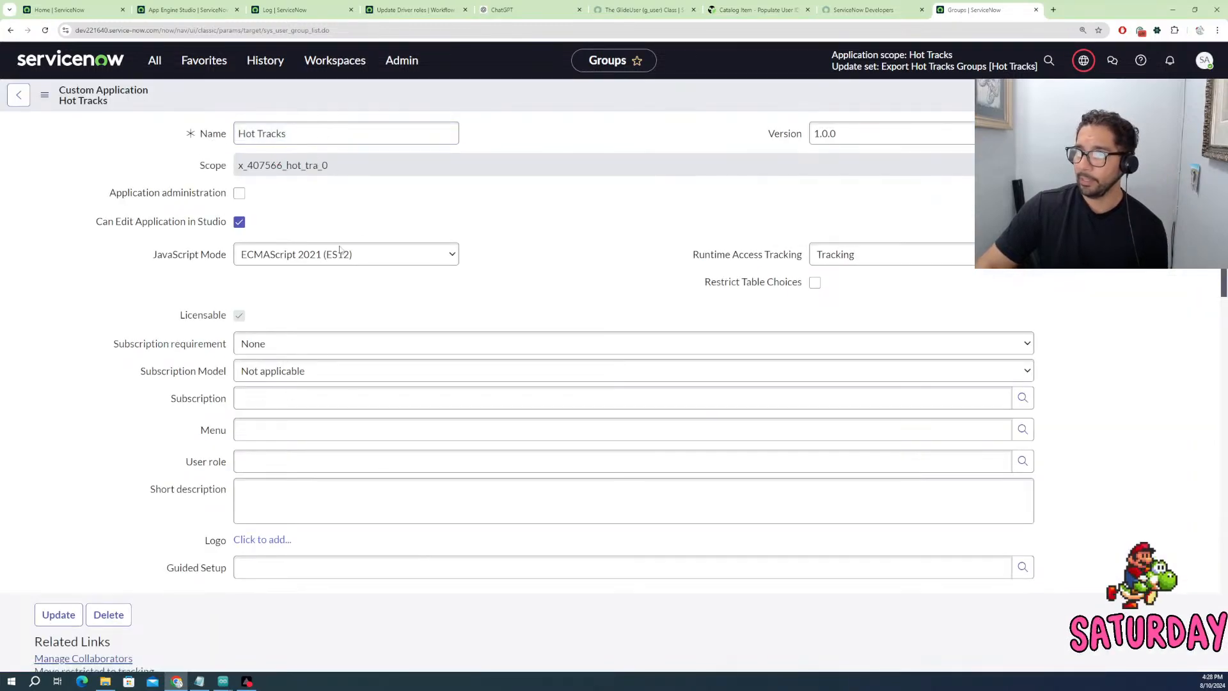
{"action": "scroll", "coordinate": [345, 301], "scroll_direction": "down", "scroll_amount": 5}
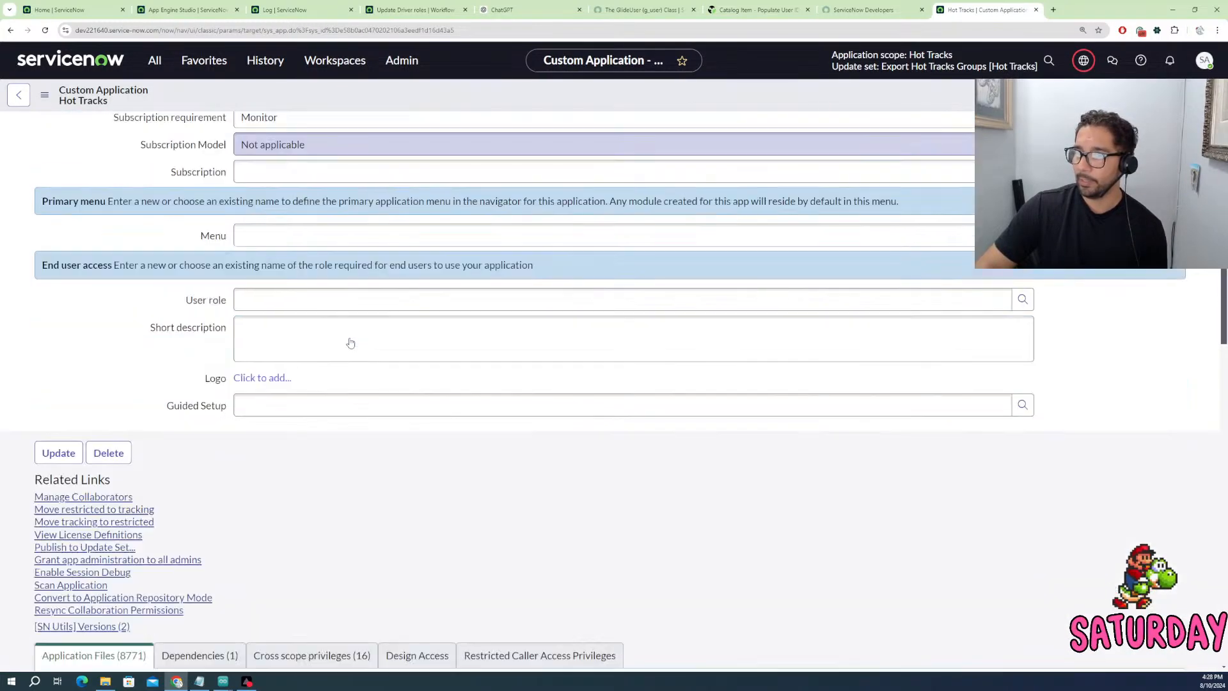
{"action": "scroll", "coordinate": [301, 377], "scroll_direction": "down", "scroll_amount": 4}
{"action": "scroll", "coordinate": [269, 399], "scroll_direction": "down", "scroll_amount": 3}
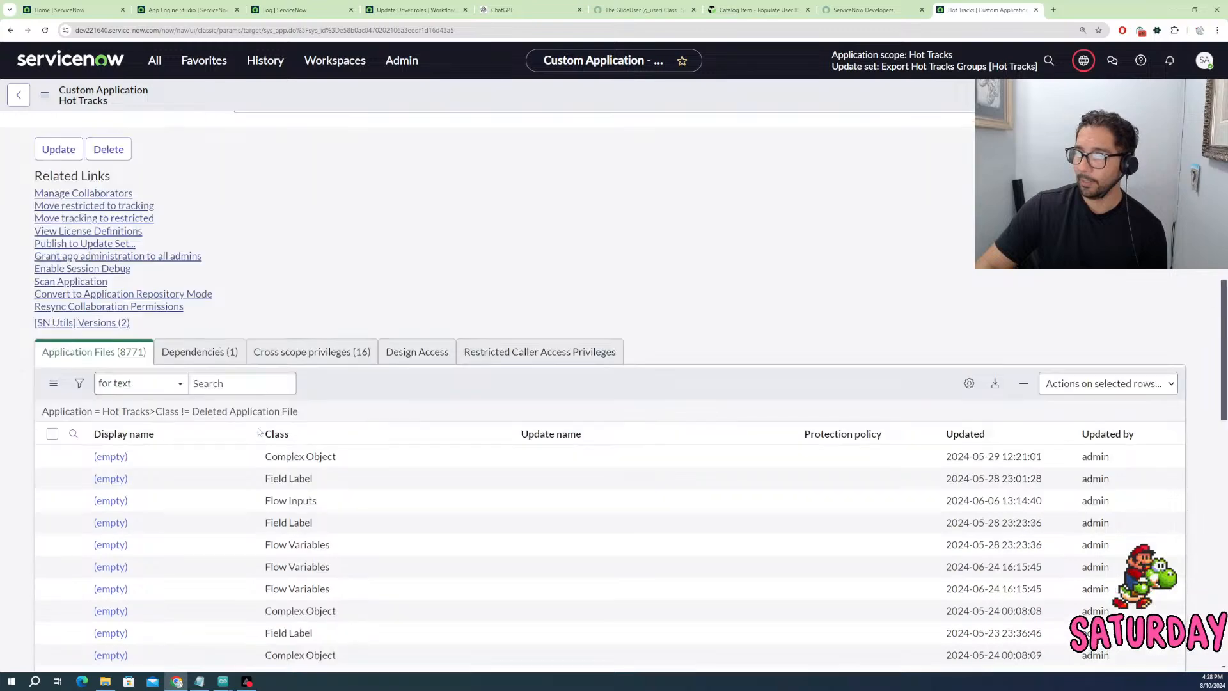
{"action": "scroll", "coordinate": [256, 431], "scroll_direction": "up", "scroll_amount": 8}
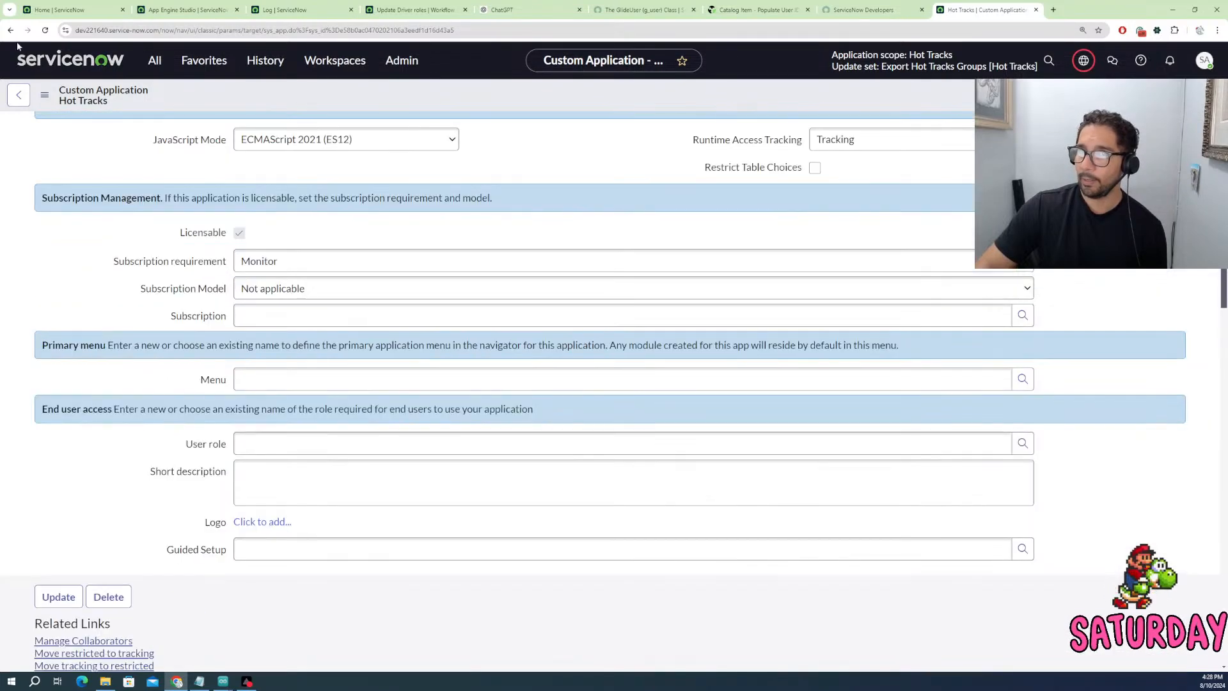
- Filter the navigator for "update set", open the Local Update Sets list and open the Export Hot Tracks Groups record
{"action": "left_click", "coordinate": [10, 30]}
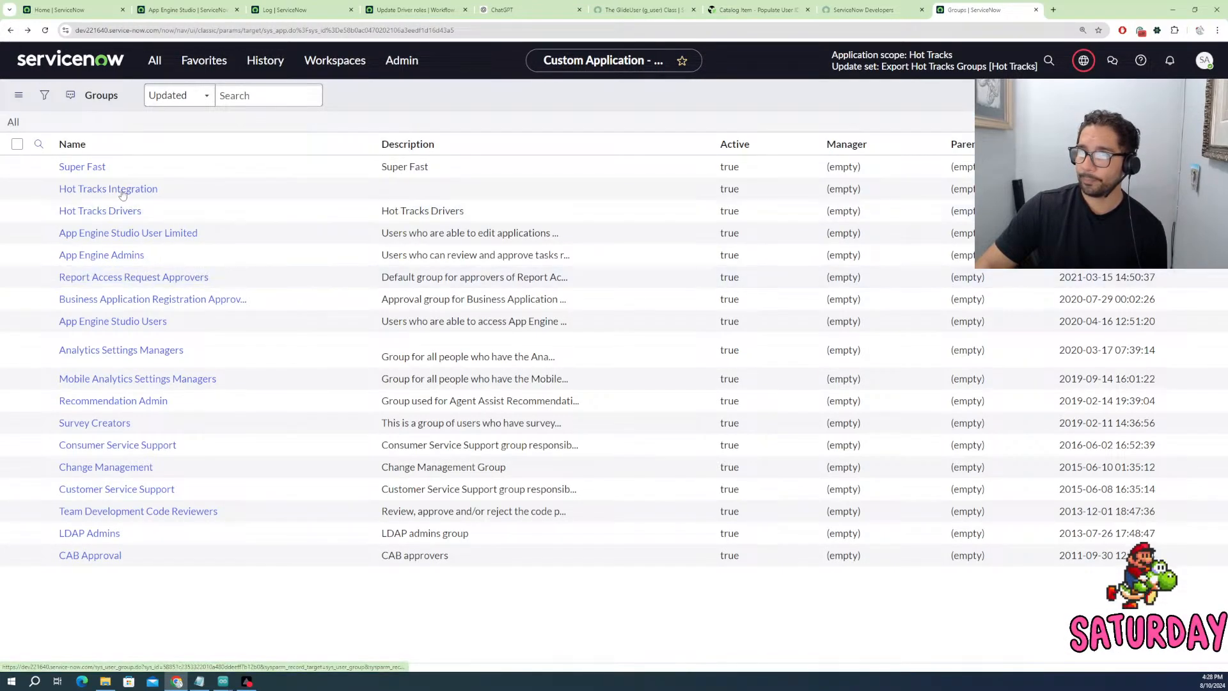
{"action": "left_click", "coordinate": [151, 68]}
{"action": "type", "text": "u"}
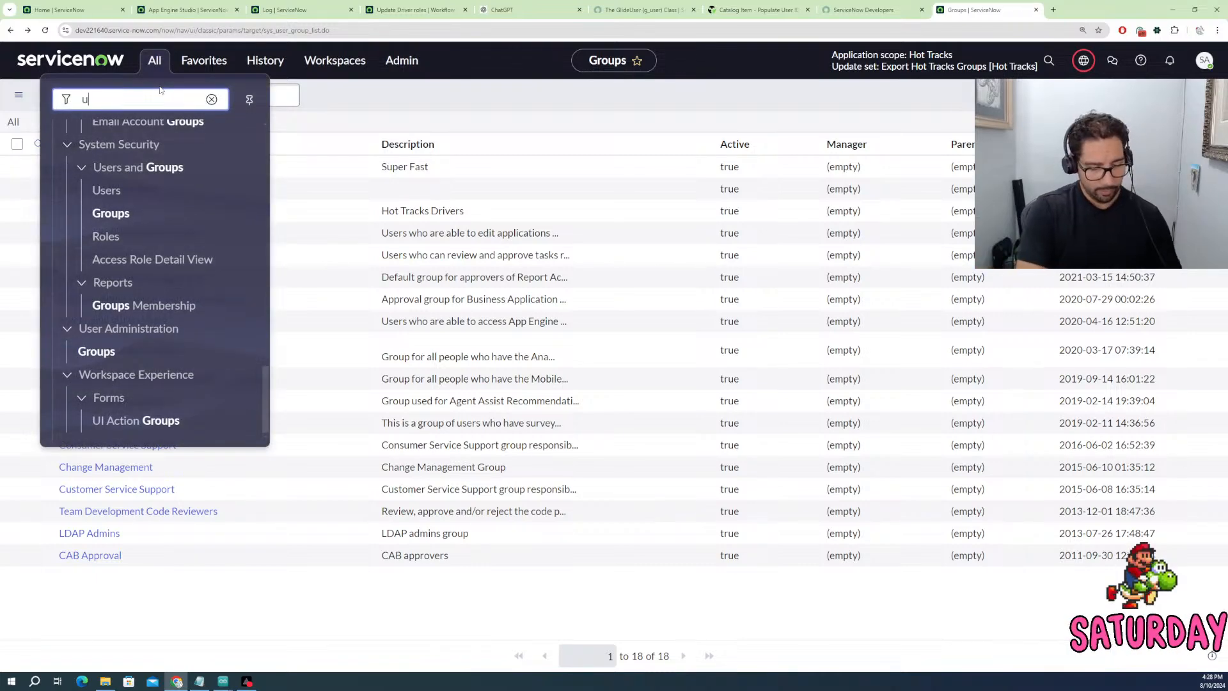
{"action": "type", "text": "pdates"}
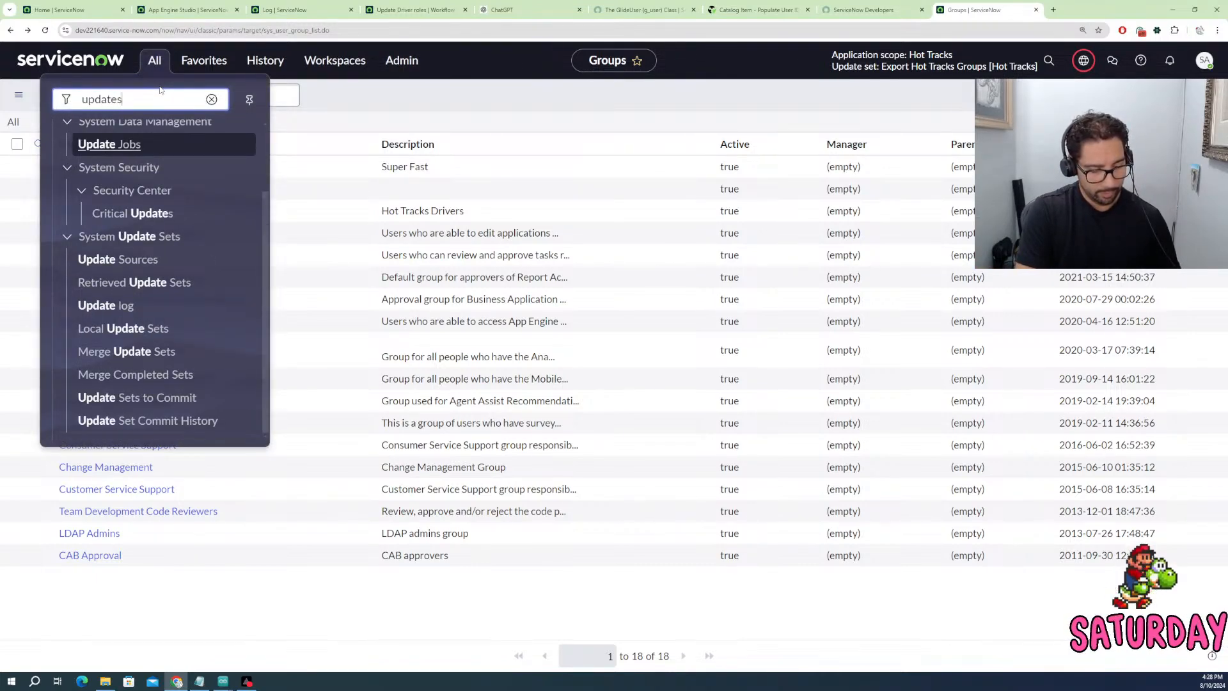
{"action": "type", "text": "et"}
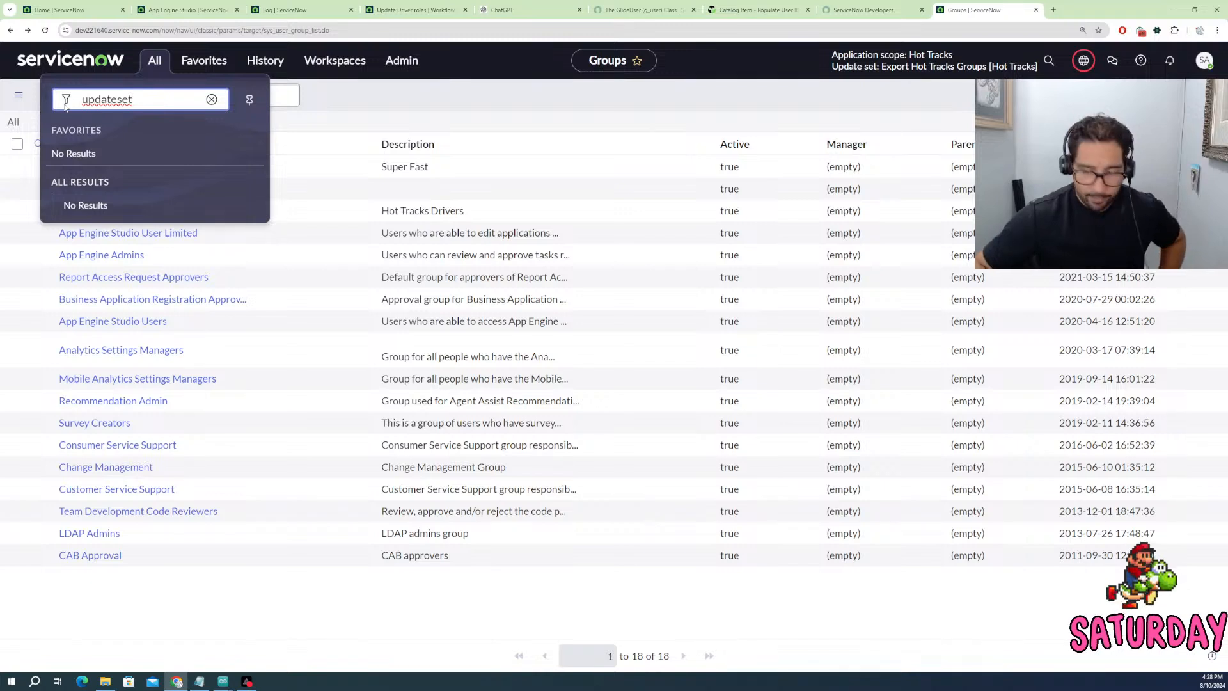
{"action": "key", "text": "Left"}
{"action": "key", "text": "Left"}
{"action": "key", "text": "Left"}
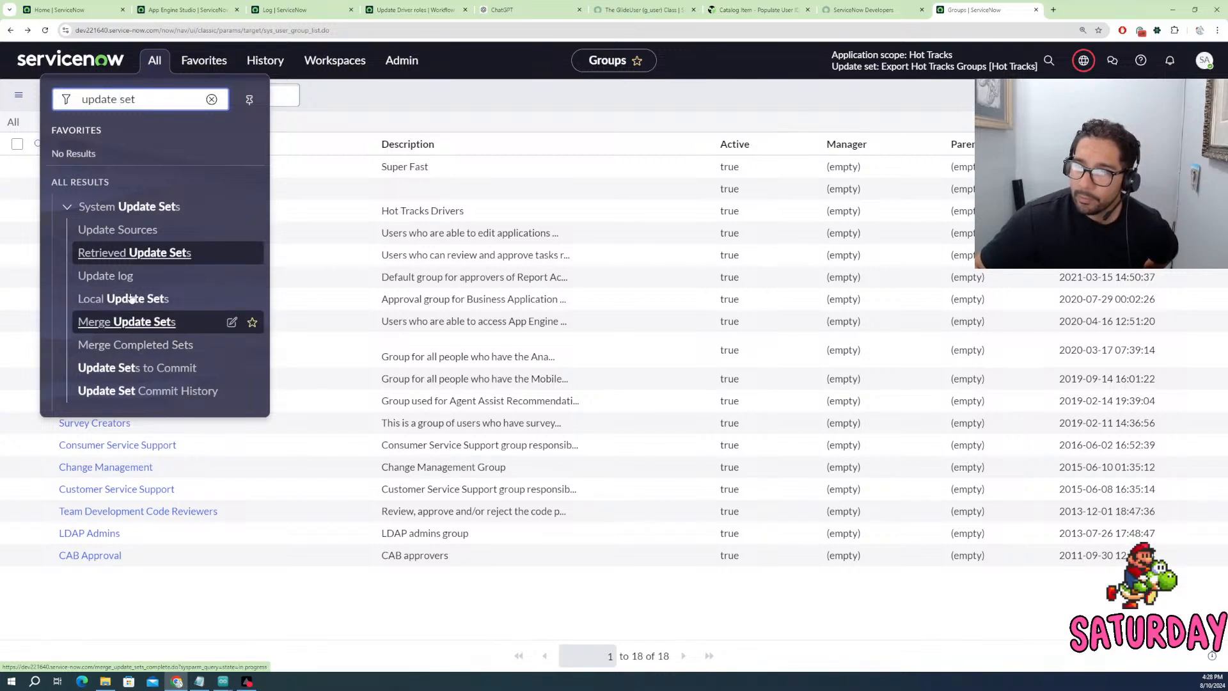
{"action": "left_click", "coordinate": [128, 232]}
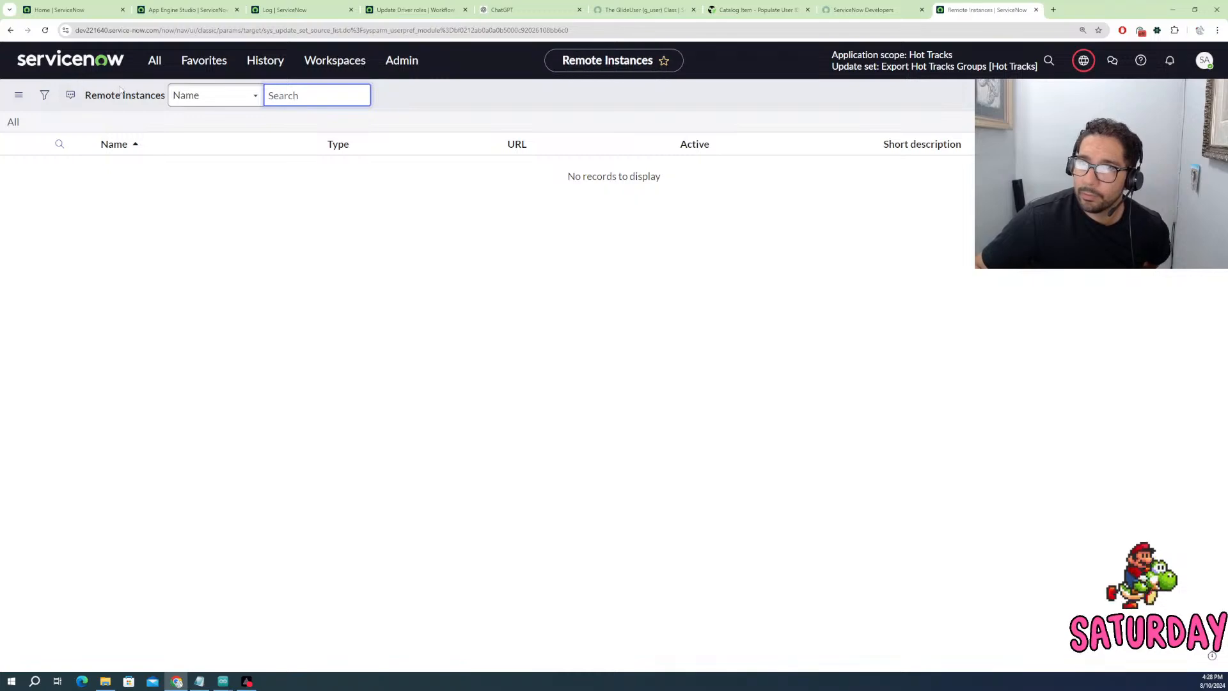
{"action": "left_click", "coordinate": [154, 60]}
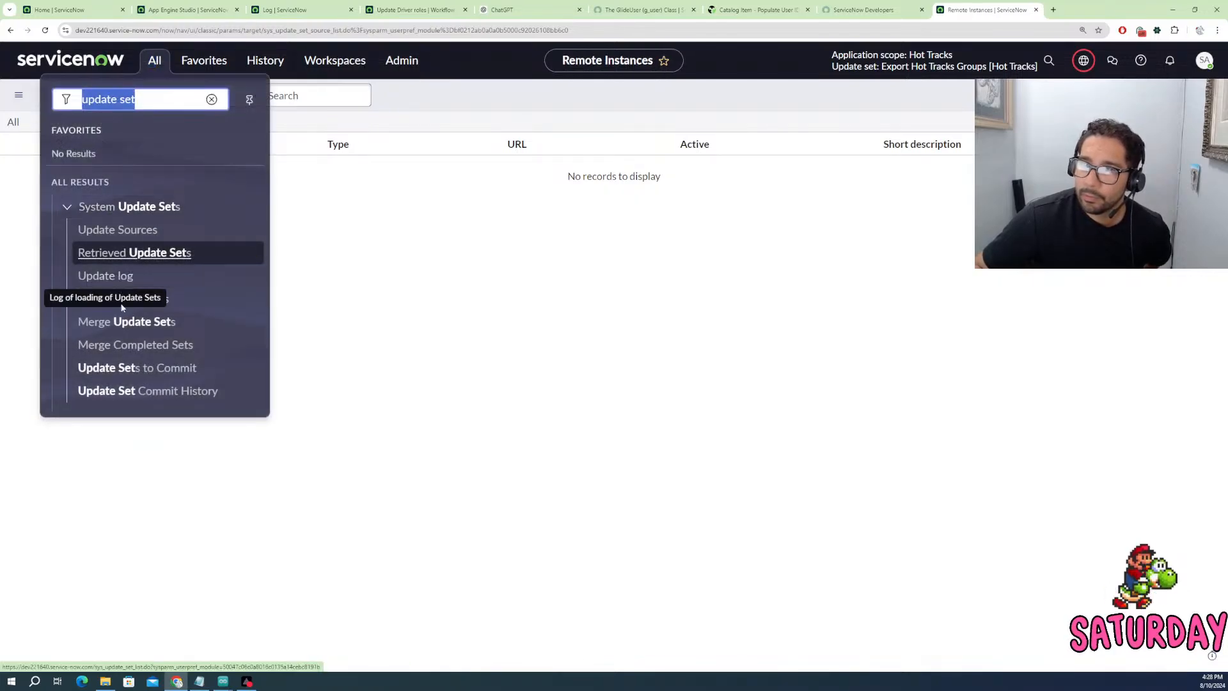
{"action": "left_click", "coordinate": [126, 300]}
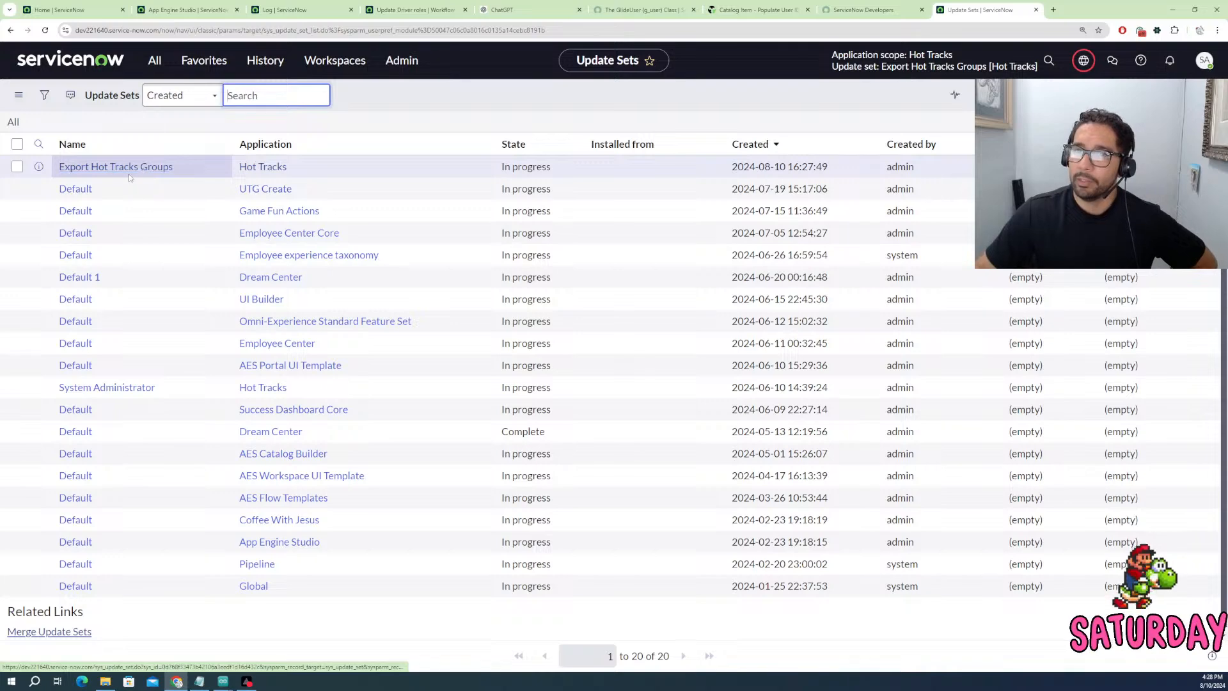
{"action": "left_click", "coordinate": [106, 168]}
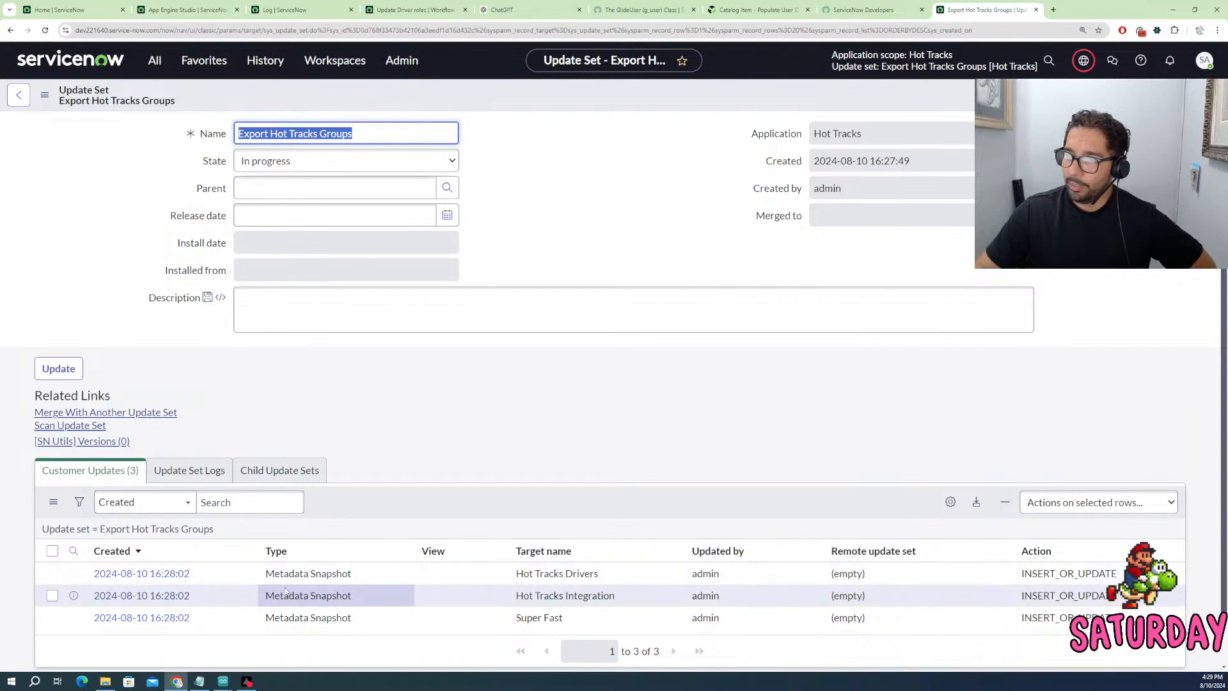
- Set the Export Hot Tracks Groups update set's state to Complete and save the record
{"action": "scroll", "coordinate": [703, 563], "scroll_direction": "down", "scroll_amount": 1}
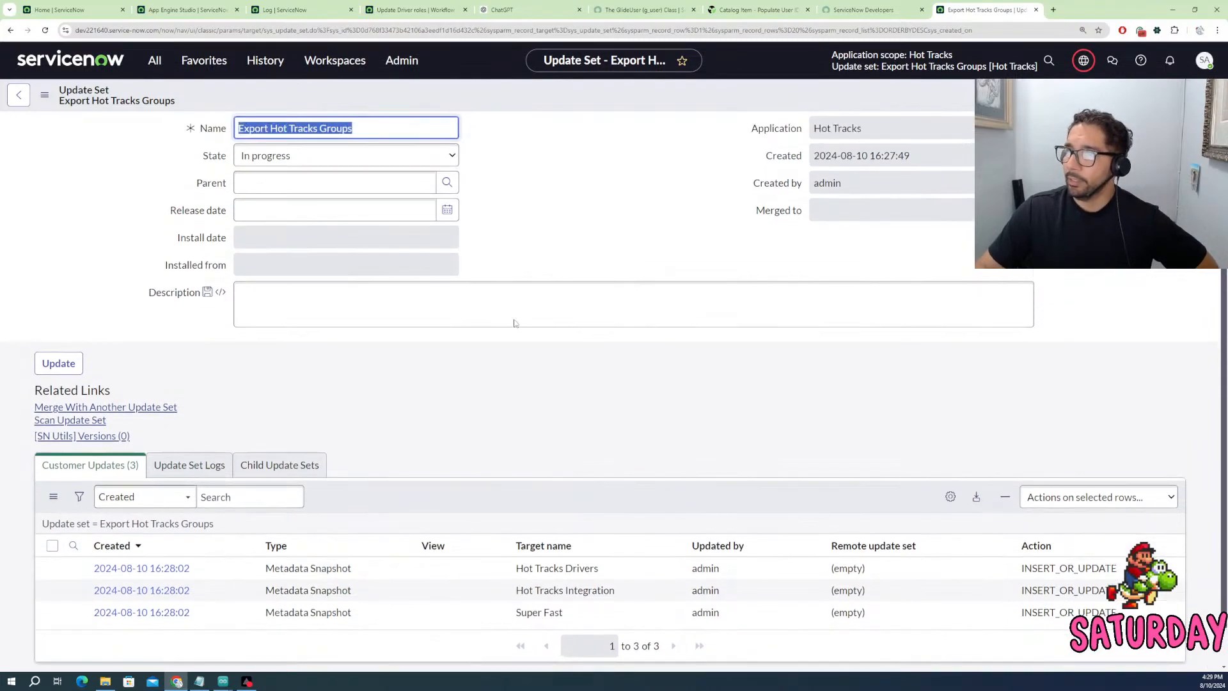
{"action": "scroll", "coordinate": [576, 351], "scroll_direction": "up", "scroll_amount": 1}
{"action": "left_click", "coordinate": [456, 158]}
{"action": "left_click", "coordinate": [288, 189]}
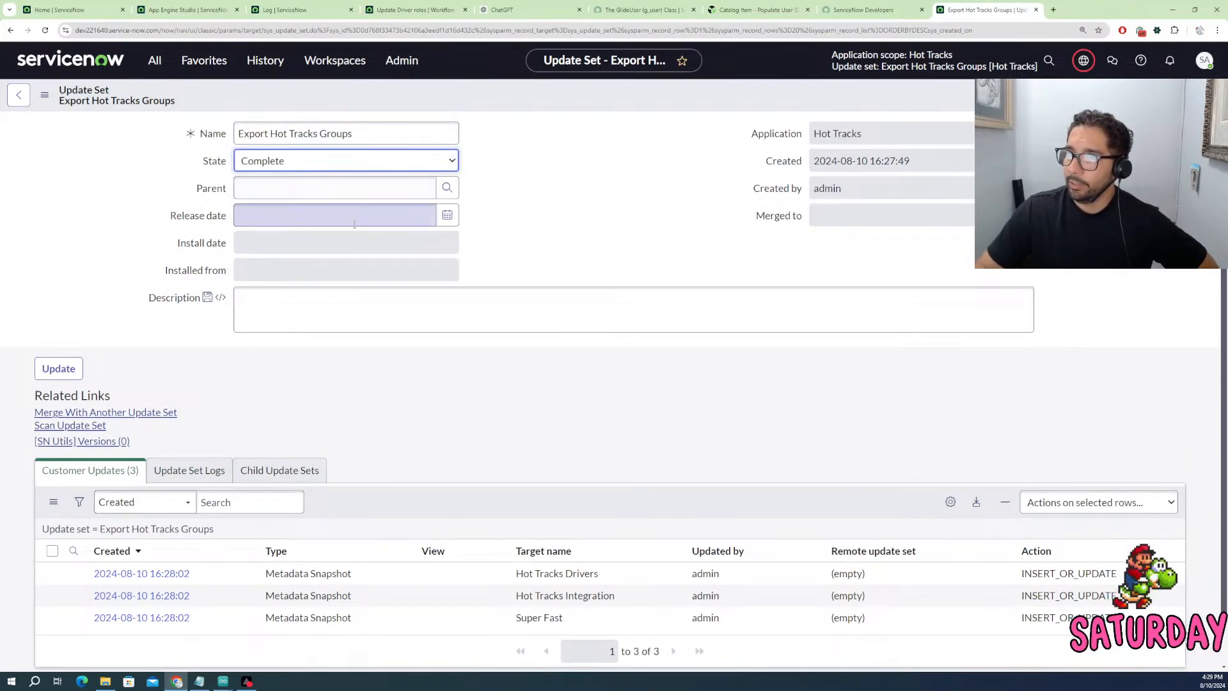
{"action": "right_click", "coordinate": [435, 101]}
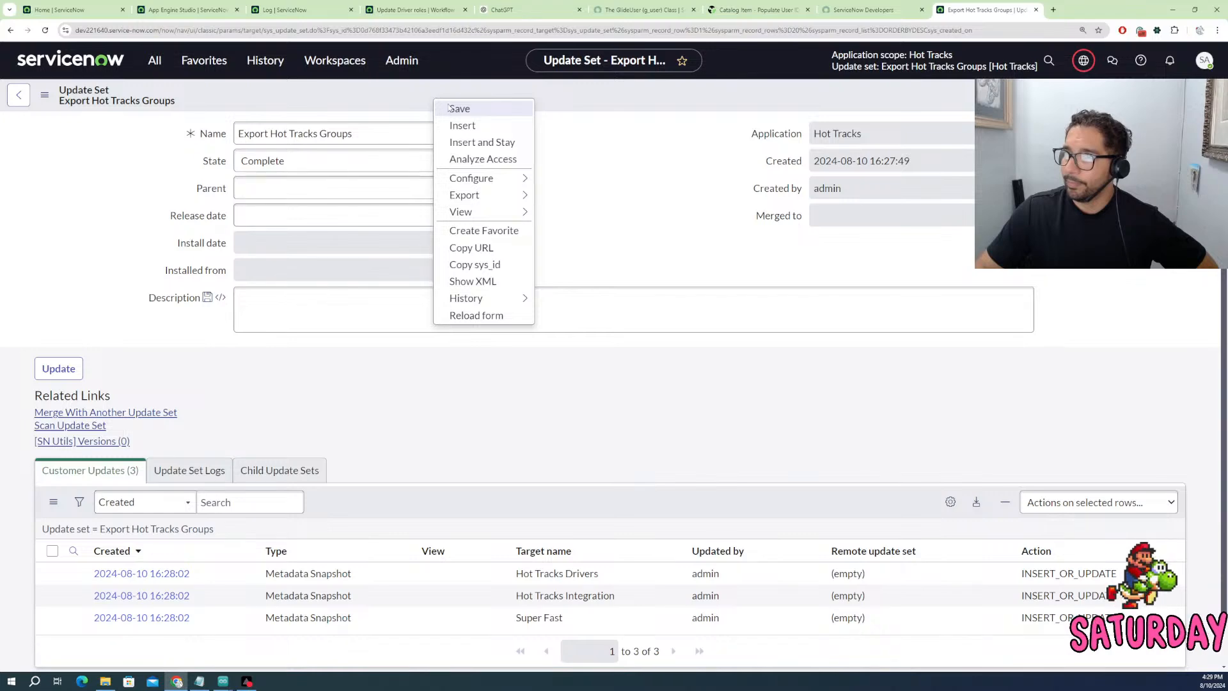
{"action": "left_click", "coordinate": [457, 109]}
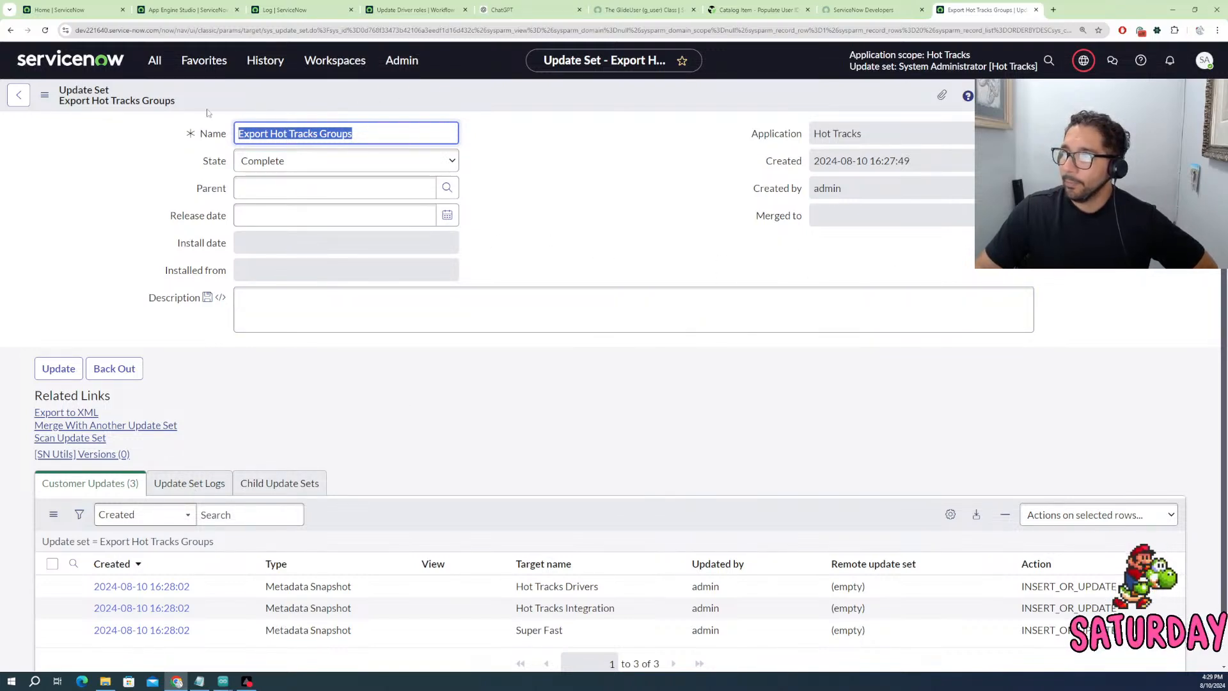
- Return to the Update Sets list, select Export Hot Tracks Groups and look through the available list actions for an export option
{"action": "left_click", "coordinate": [18, 94]}
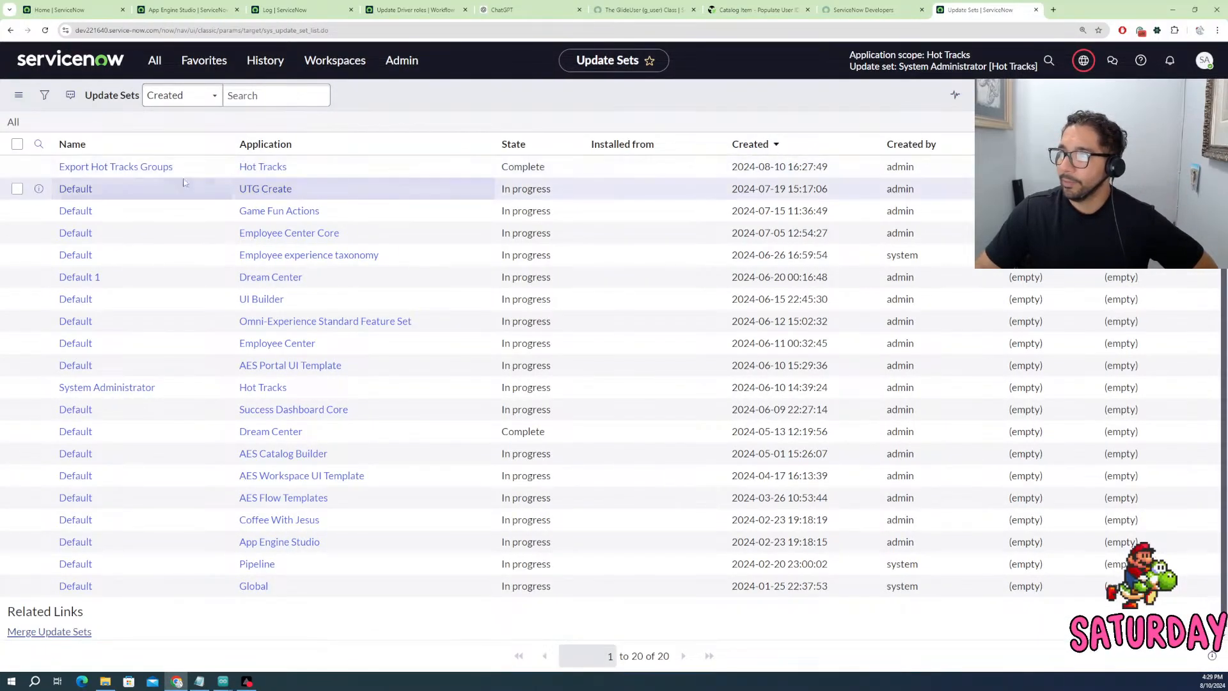
{"action": "left_click", "coordinate": [18, 166]}
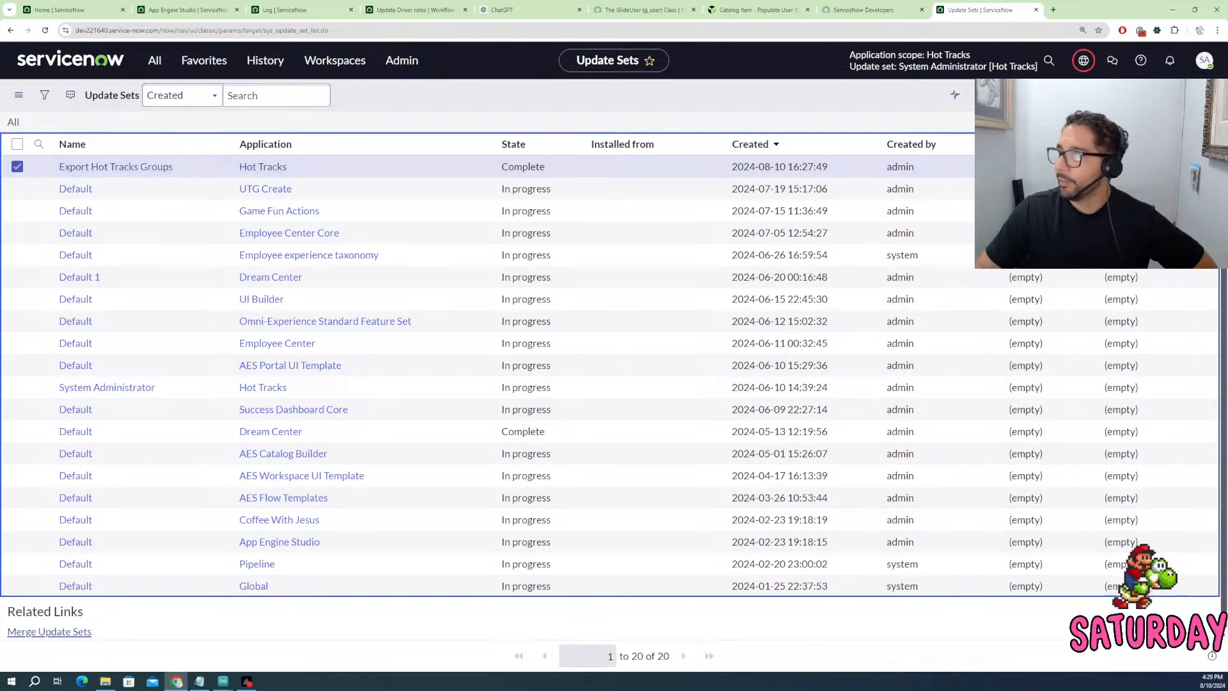
{"action": "left_click", "coordinate": [980, 95]}
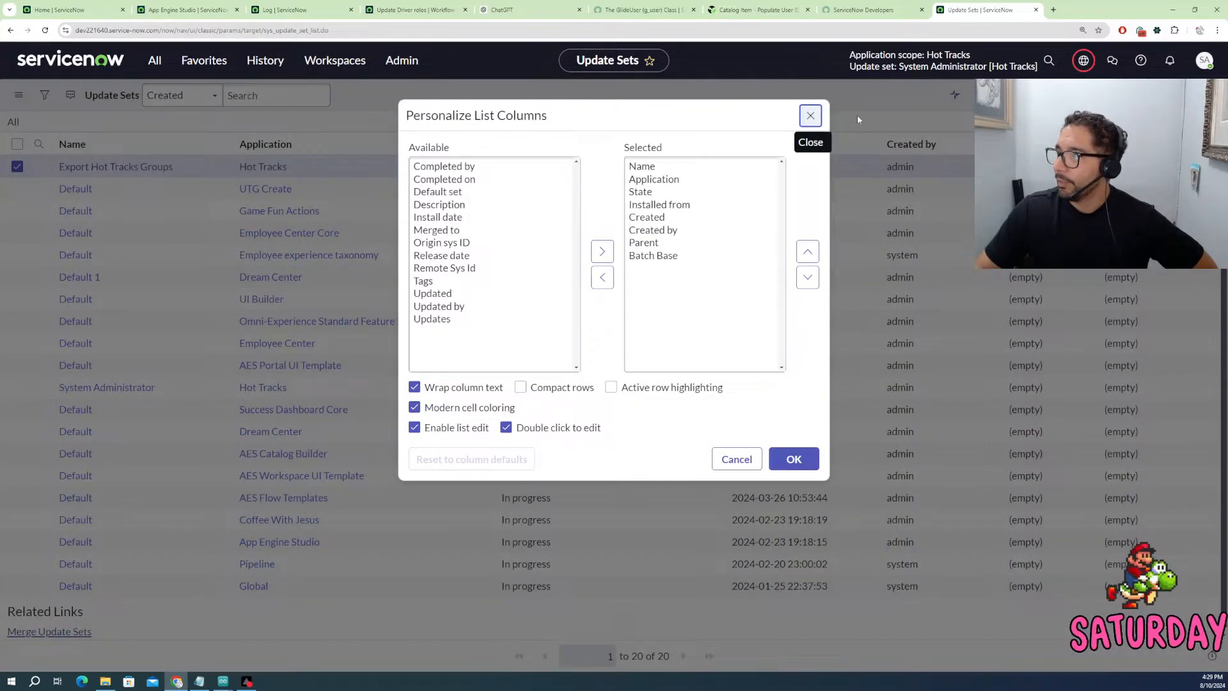
{"action": "left_click", "coordinate": [810, 116]}
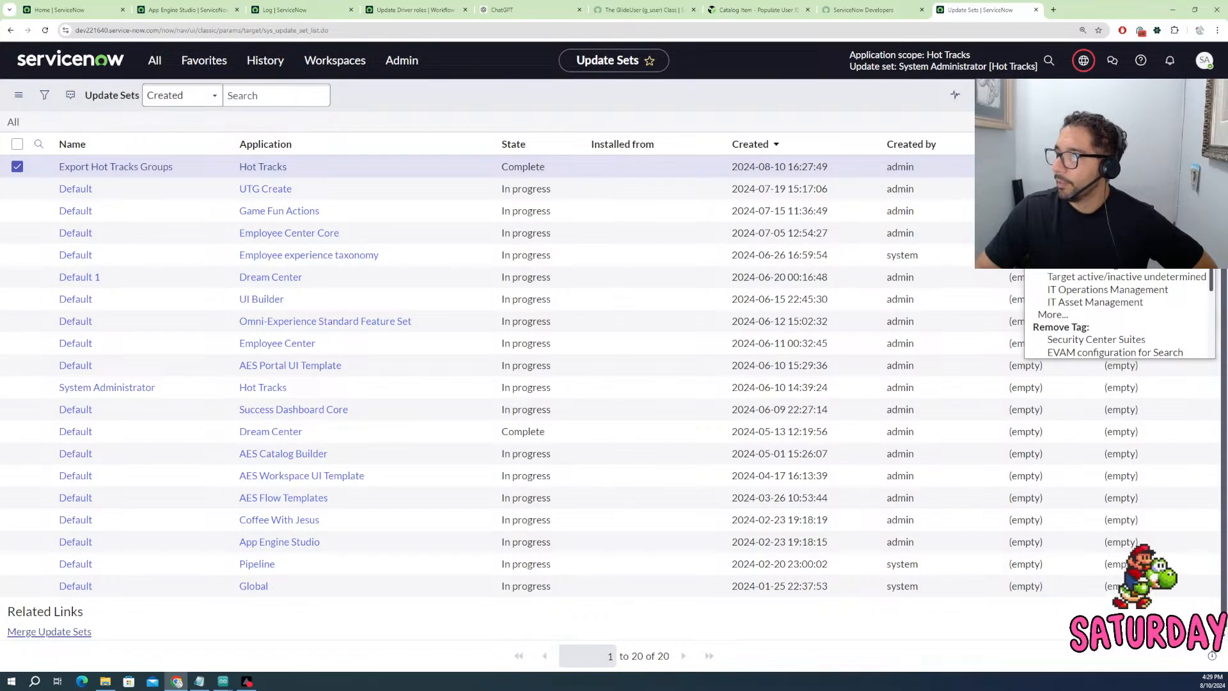
{"action": "scroll", "coordinate": [1115, 345], "scroll_direction": "down", "scroll_amount": 1}
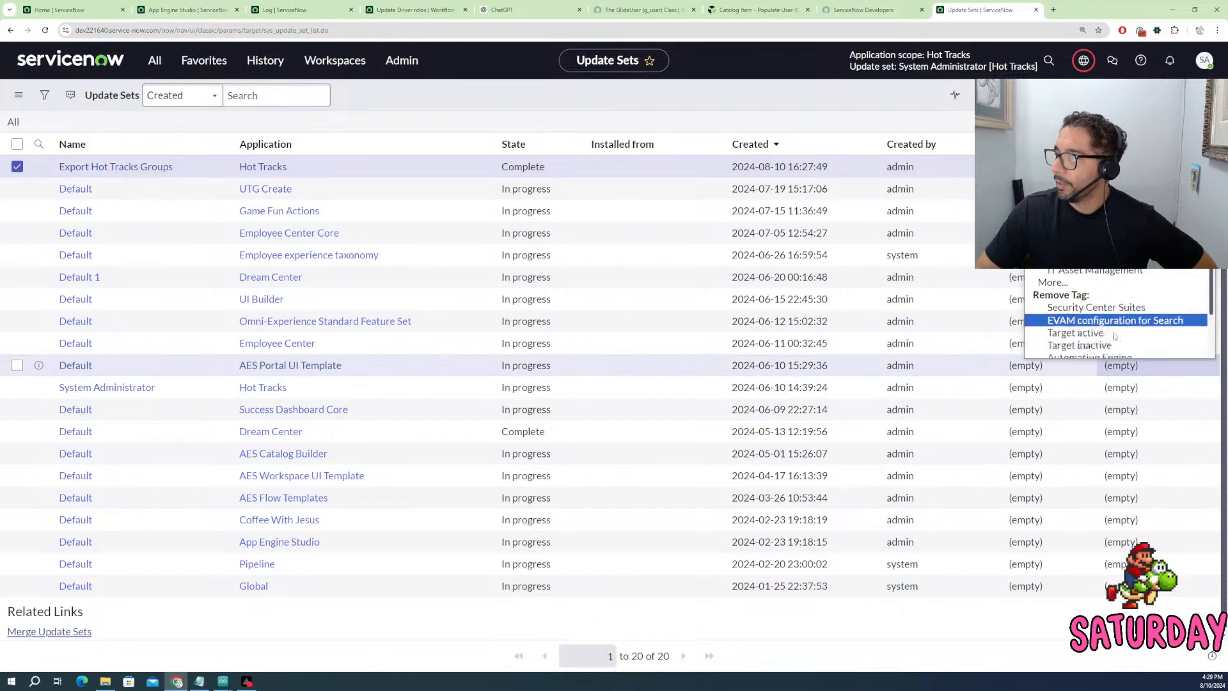
{"action": "scroll", "coordinate": [1112, 336], "scroll_direction": "up", "scroll_amount": 2}
{"action": "left_click", "coordinate": [868, 126]}
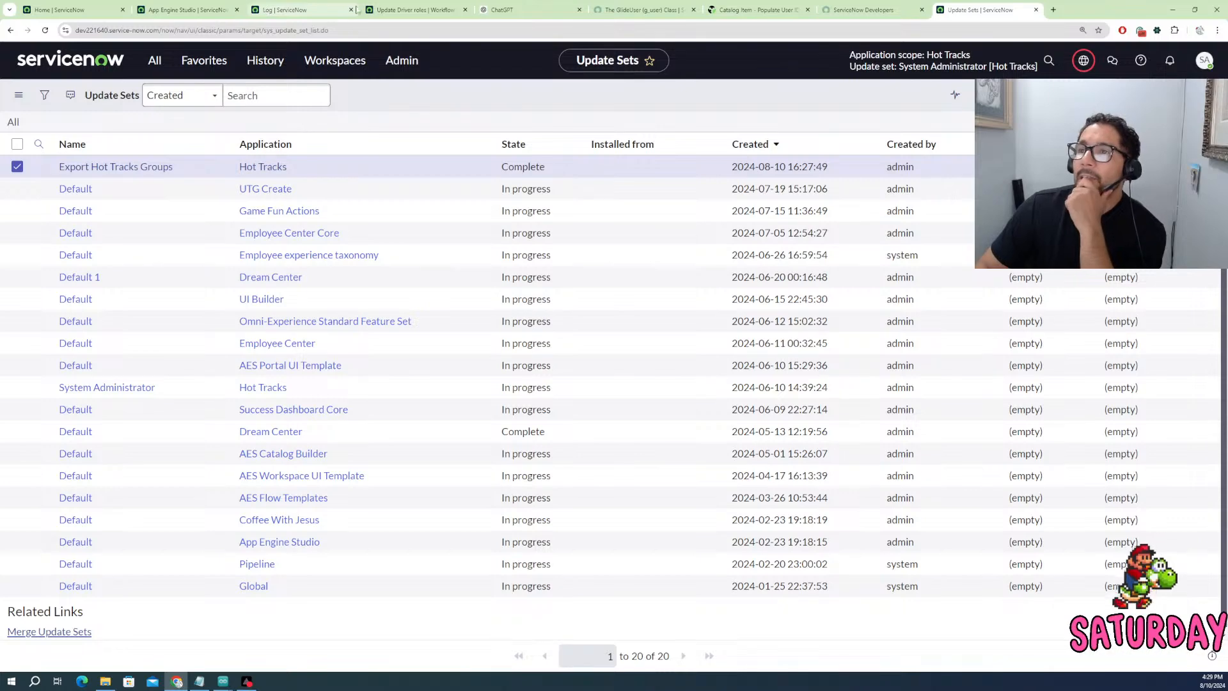
{"action": "left_click", "coordinate": [407, 10]}
{"action": "left_click", "coordinate": [62, 13]}
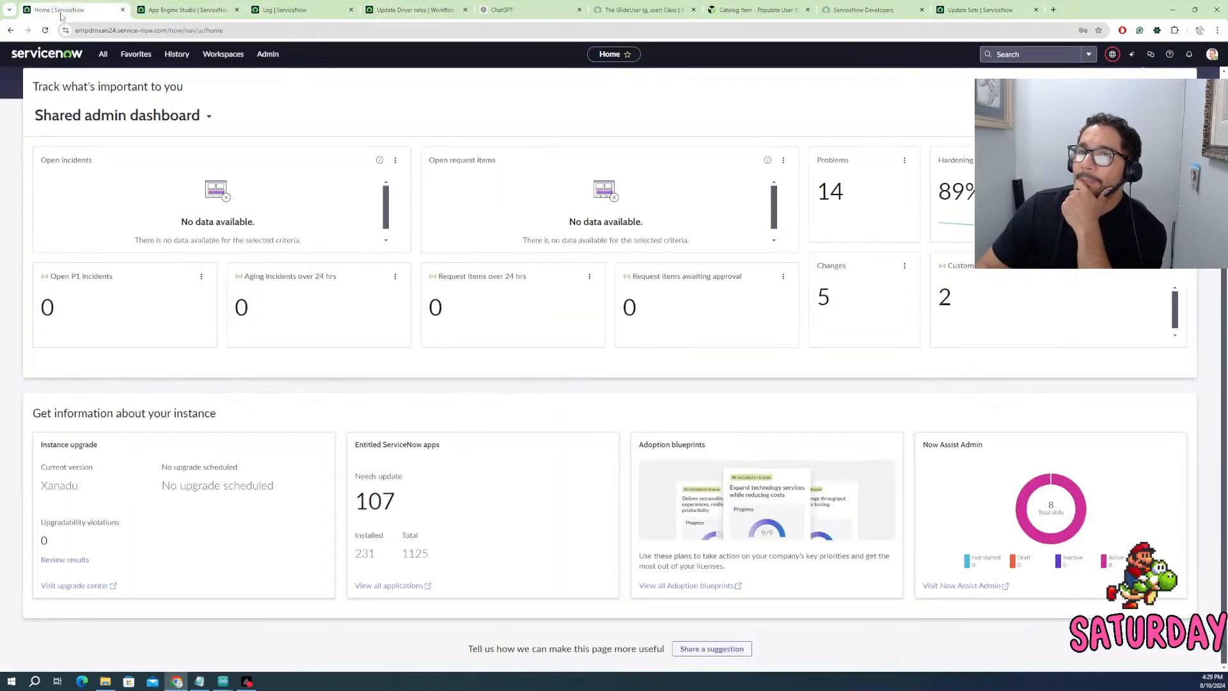
{"action": "left_click", "coordinate": [185, 10]}
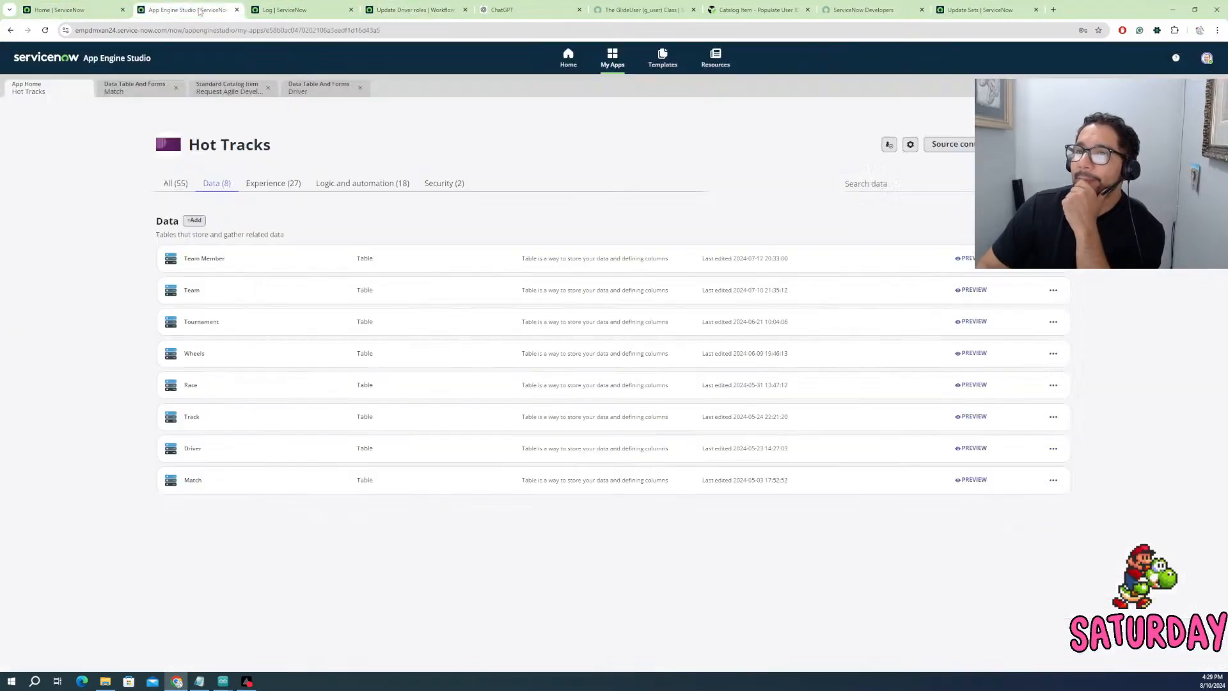
{"action": "left_click", "coordinate": [272, 9]}
{"action": "left_click", "coordinate": [420, 15]}
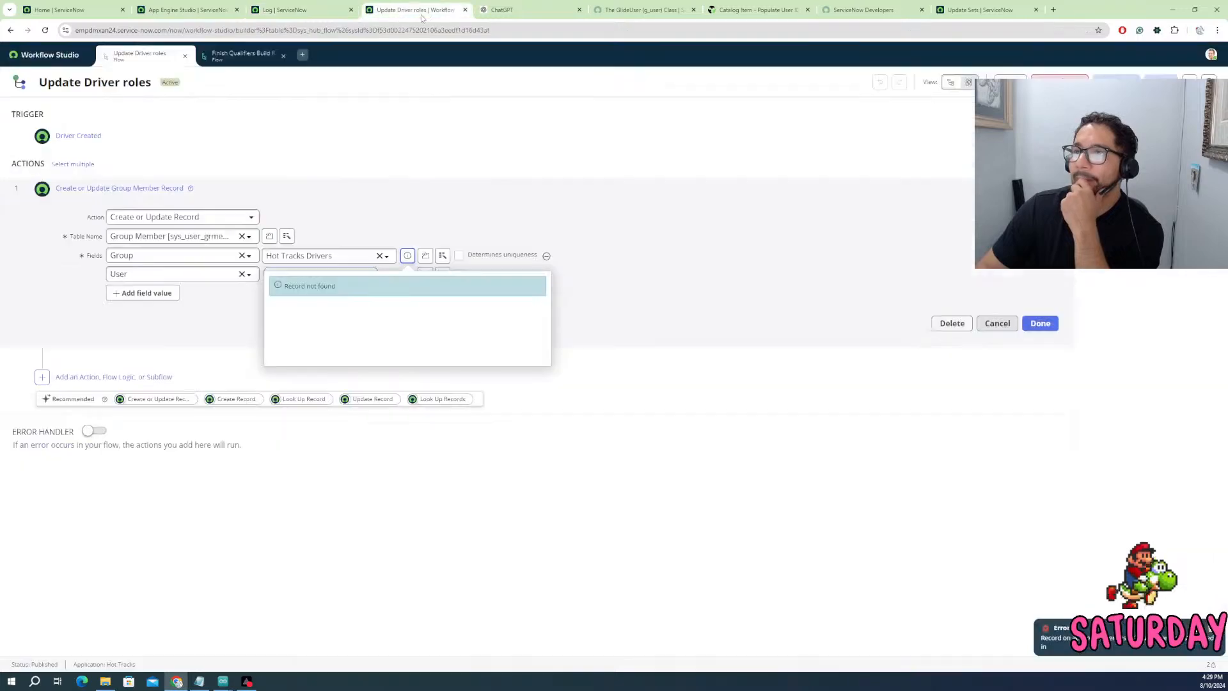
{"action": "left_click", "coordinate": [499, 10]}
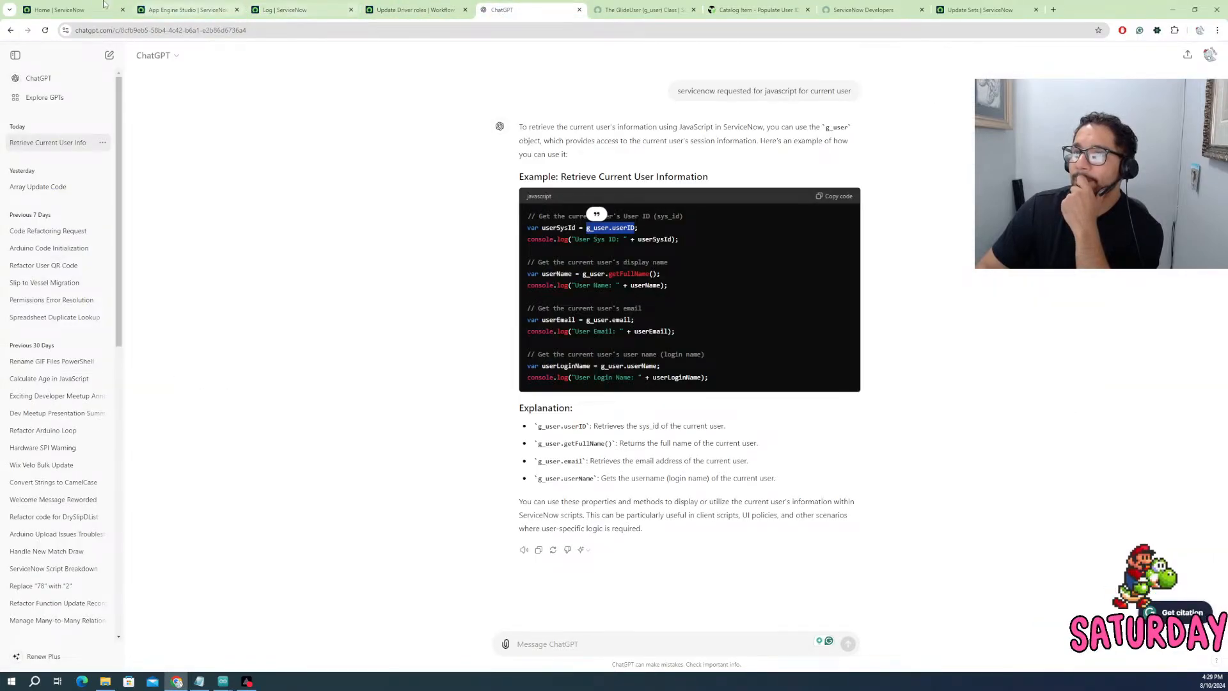
{"action": "left_click", "coordinate": [71, 10]}
{"action": "left_click", "coordinate": [408, 11]}
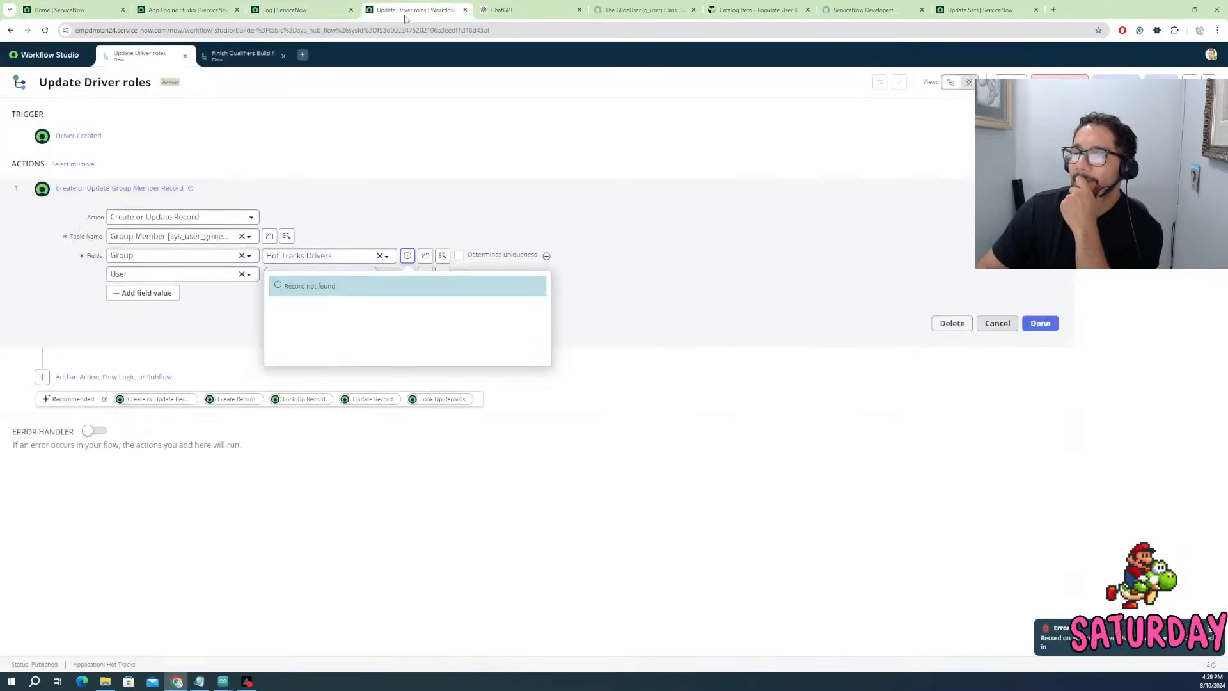
{"action": "left_click", "coordinate": [85, 10]}
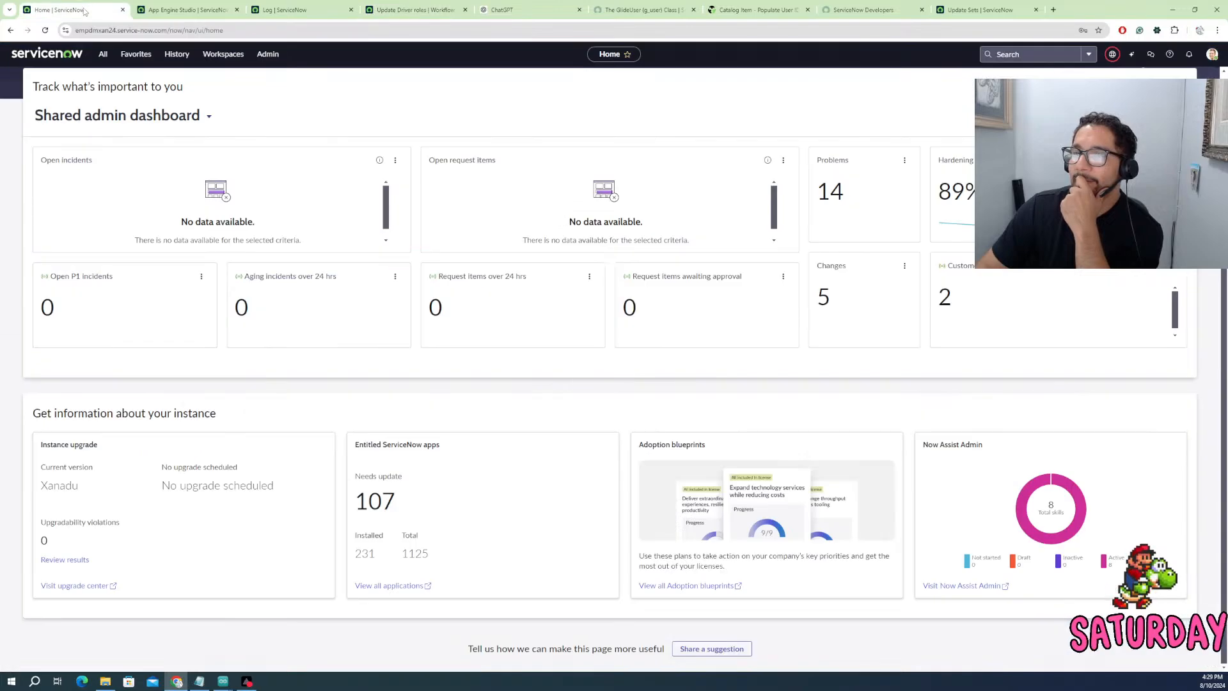
{"action": "left_click", "coordinate": [975, 10]}
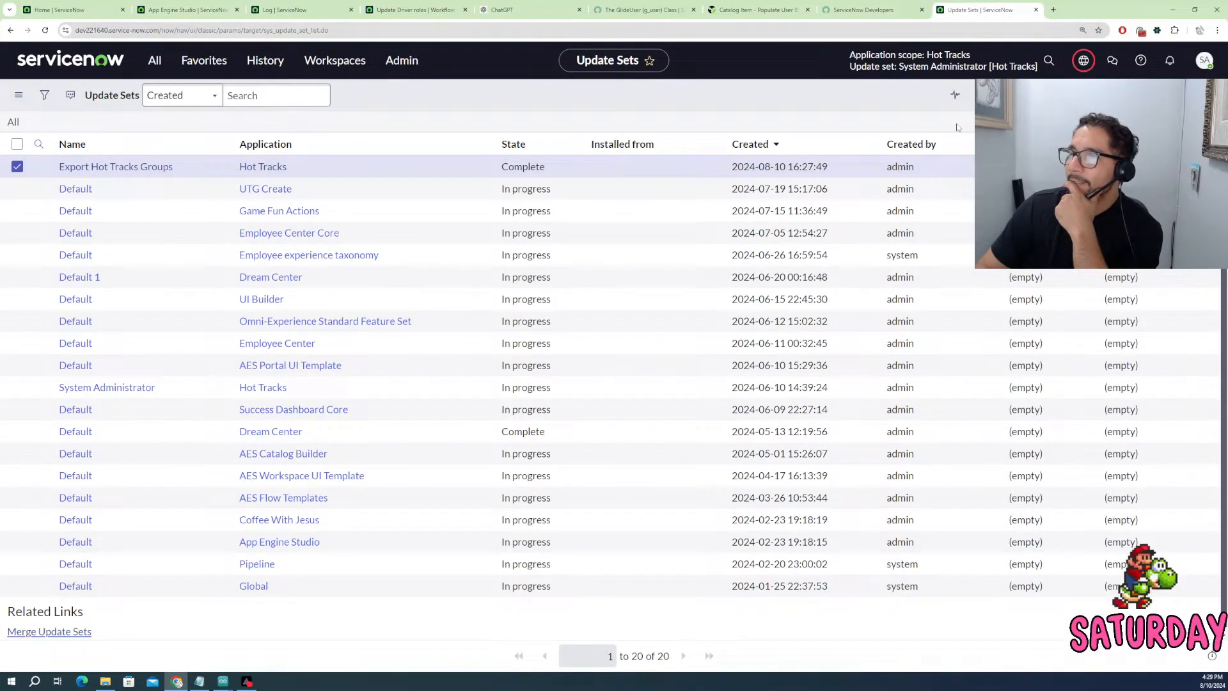
- Open the Export Hot Tracks Groups update set from the list and export it to XML
{"action": "left_click", "coordinate": [1095, 95]}
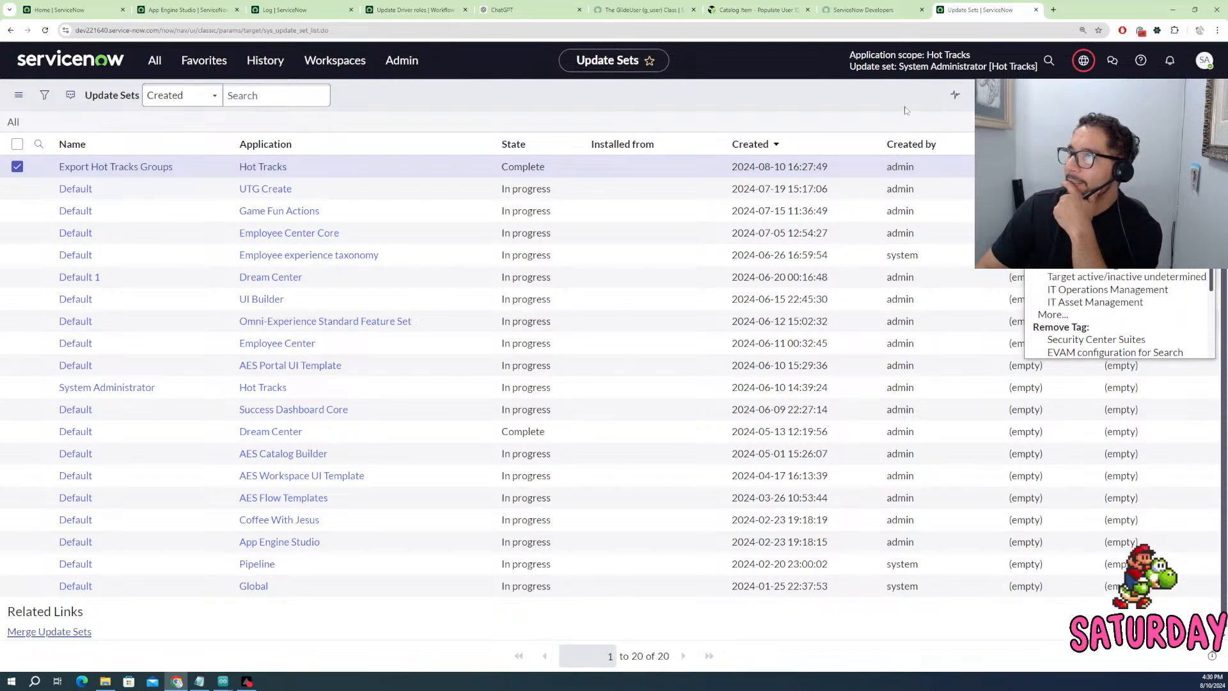
{"action": "left_click", "coordinate": [784, 105]}
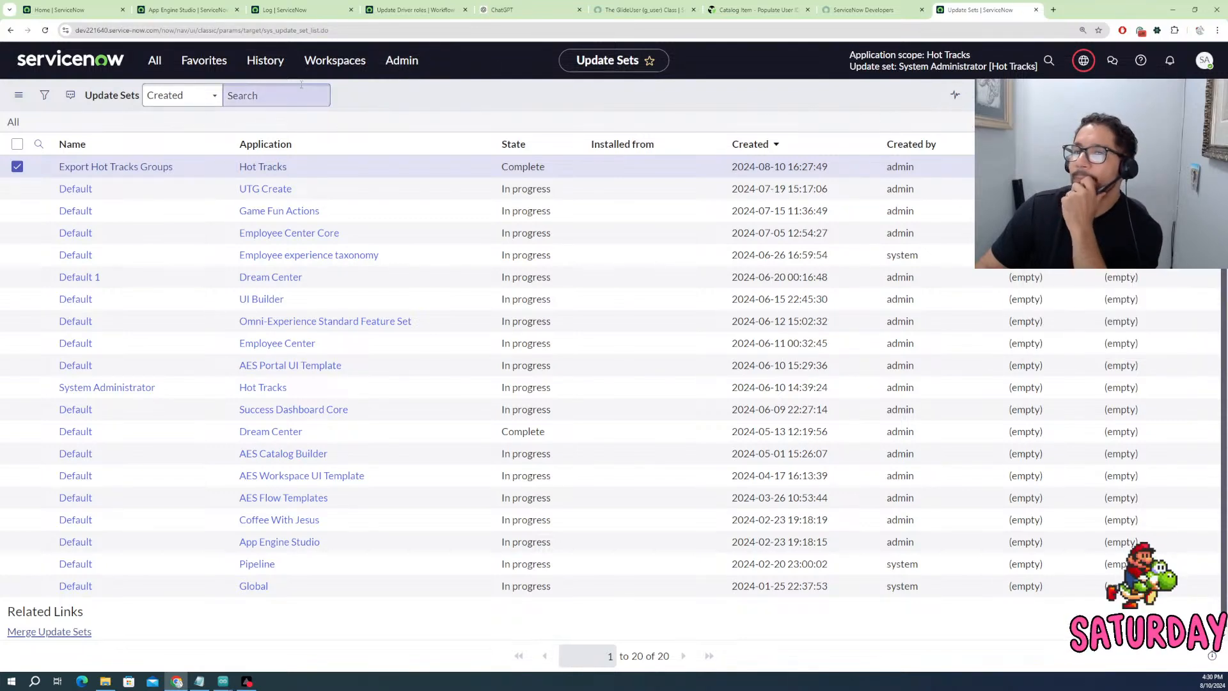
{"action": "left_click", "coordinate": [87, 167]}
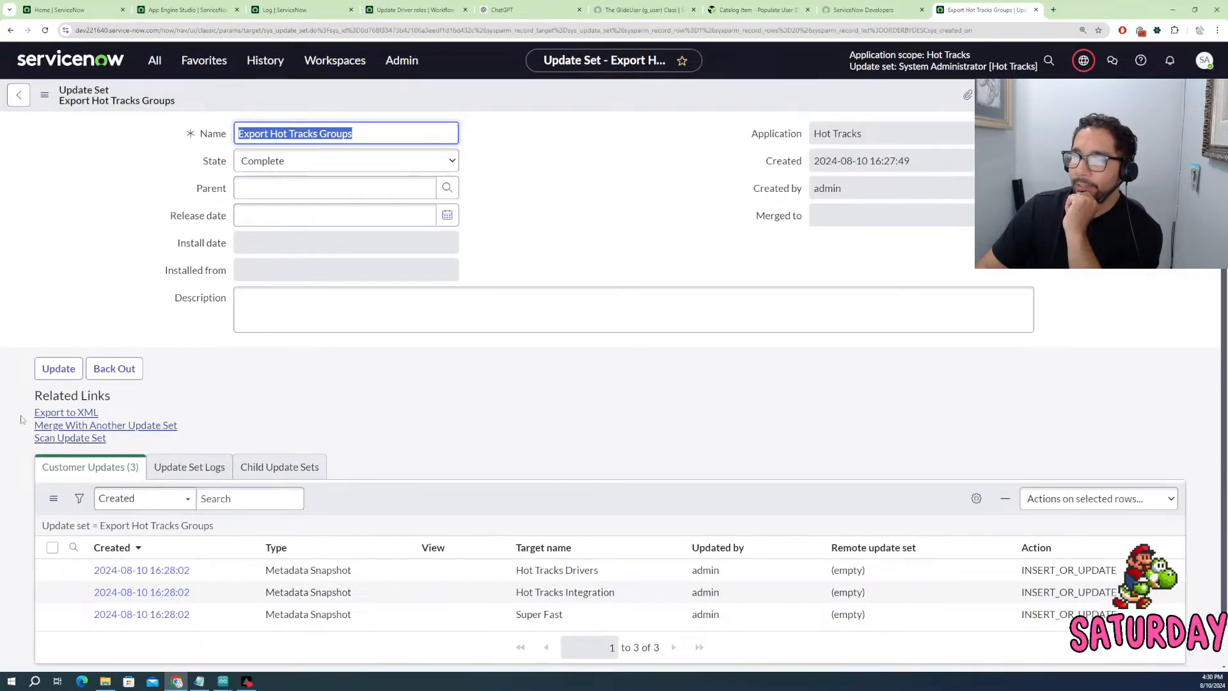
{"action": "left_click", "coordinate": [67, 413]}
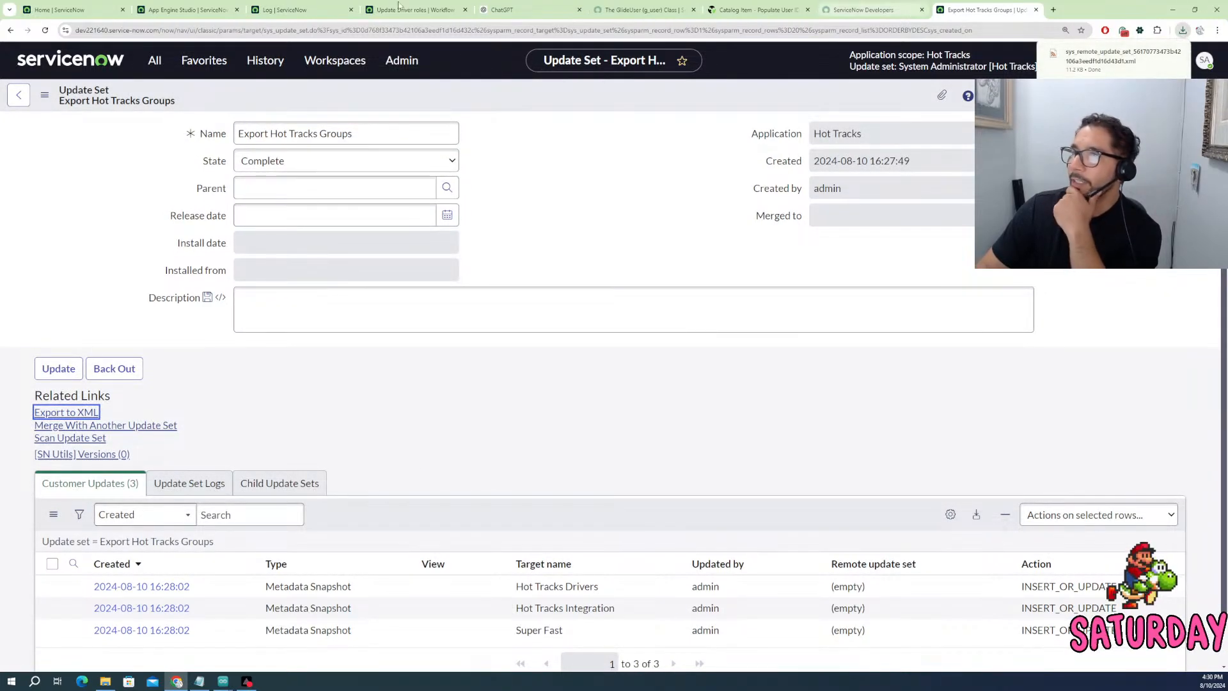
- Switch to the empdmxan24 instance, filter the navigator for "update s" and open the Local Update Sets list
{"action": "left_click", "coordinate": [165, 11]}
{"action": "left_click", "coordinate": [89, 11]}
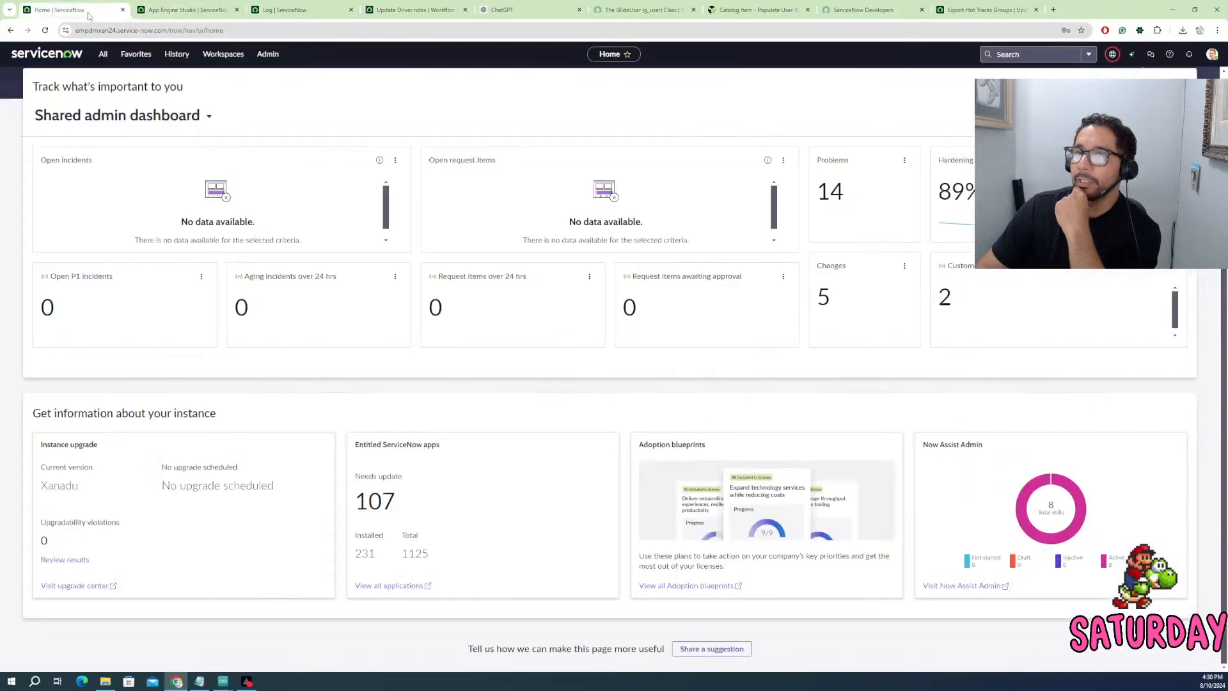
{"action": "left_click", "coordinate": [102, 53]}
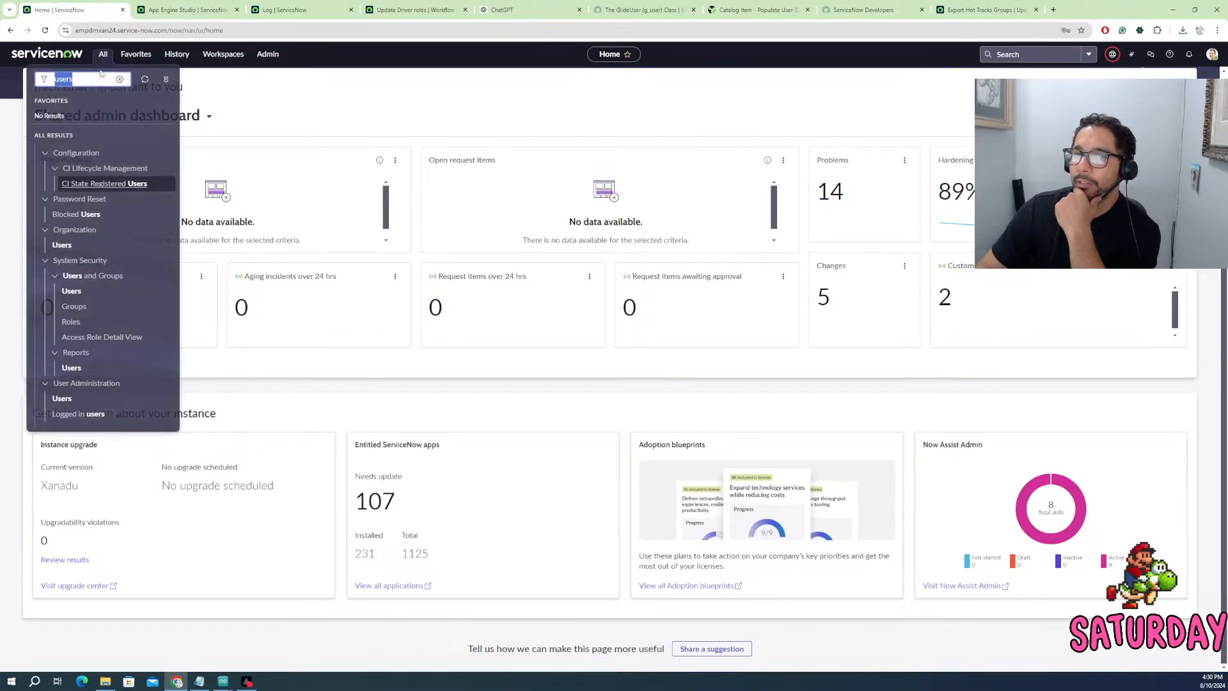
{"action": "type", "text": "u"}
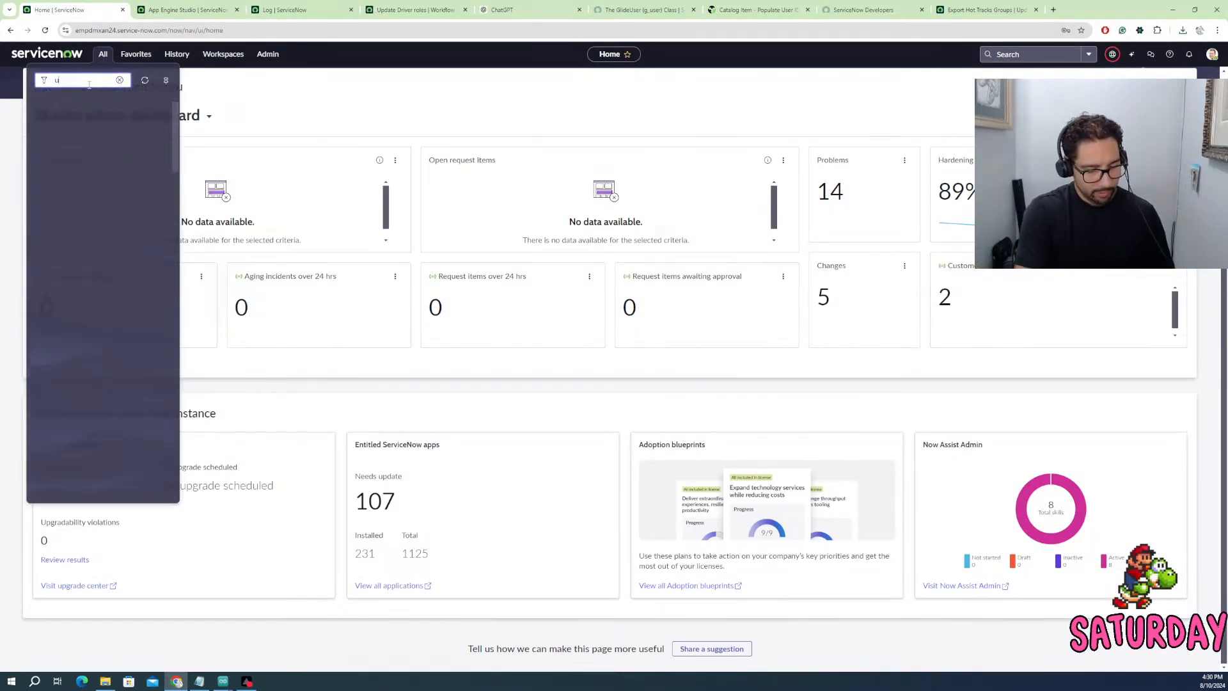
{"action": "key", "text": "BackSpace"}
{"action": "key", "text": "BackSpace"}
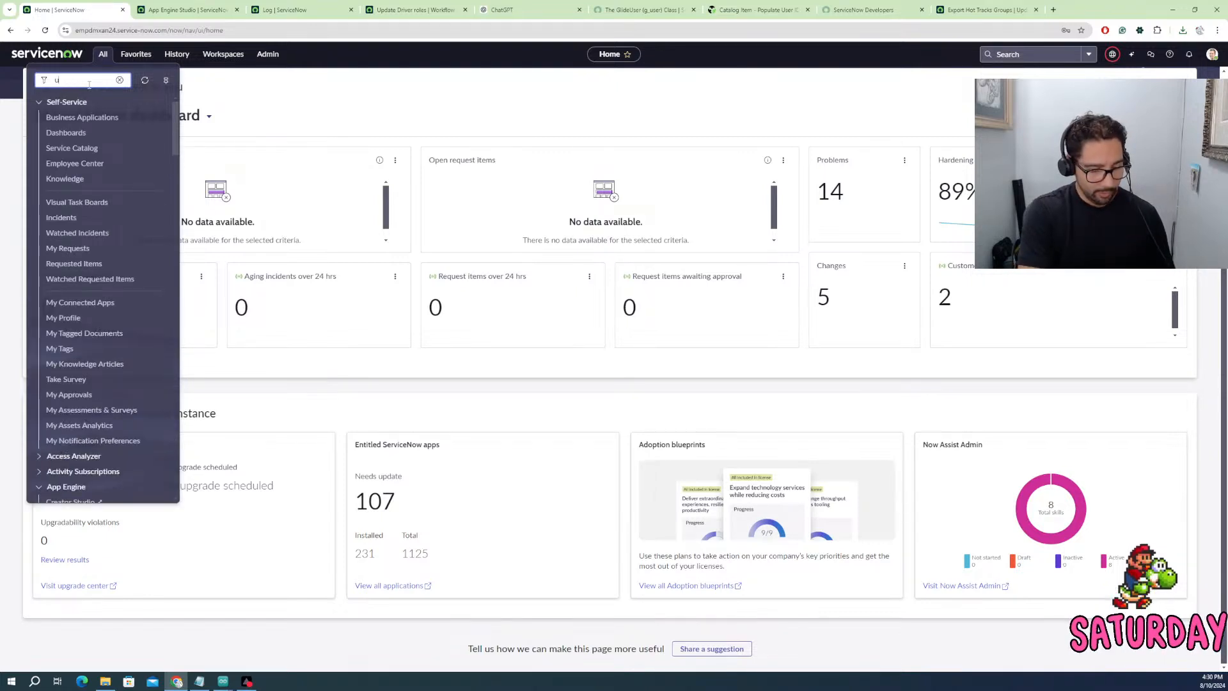
{"action": "type", "text": "update s"}
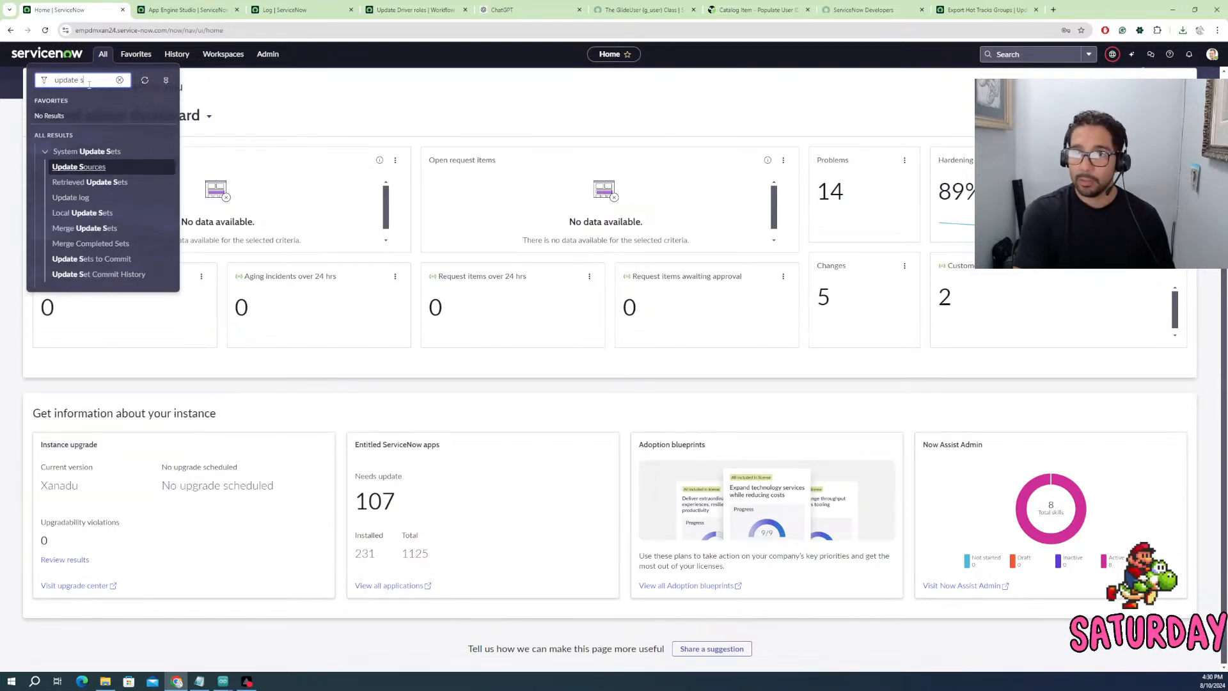
{"action": "left_click", "coordinate": [75, 213]}
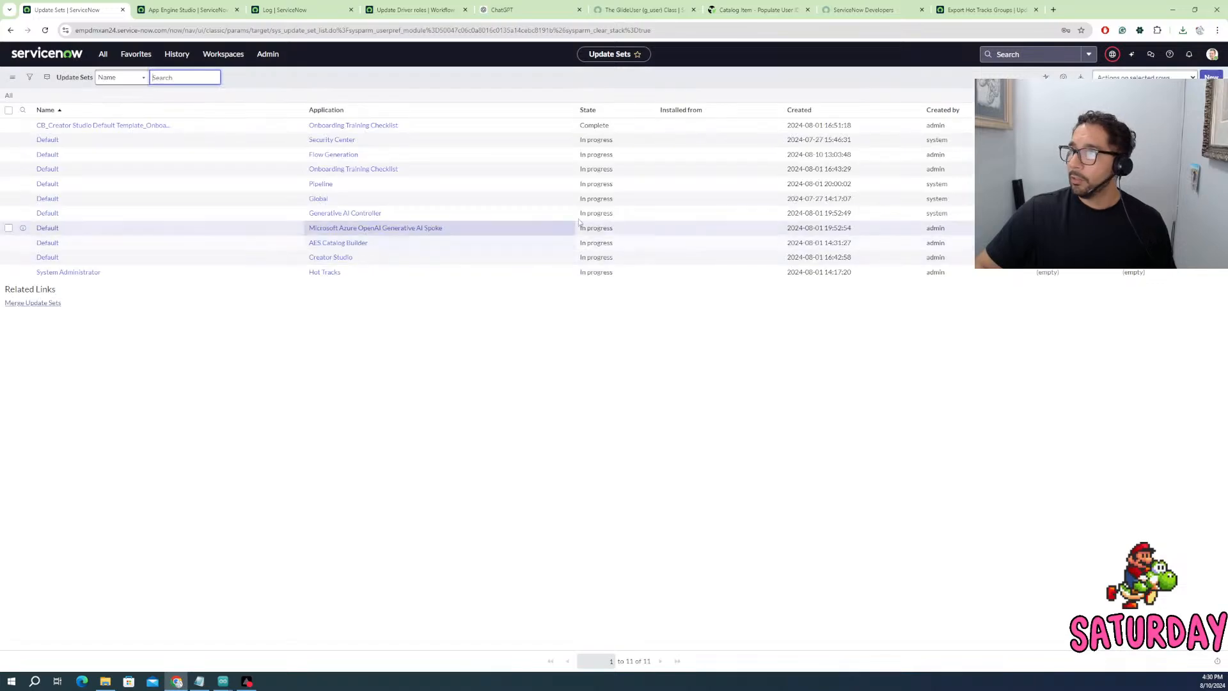
- Import today's downloaded sys_remote_update_set XML file into the Update Sets table and upload it
{"action": "right_click", "coordinate": [330, 115]}
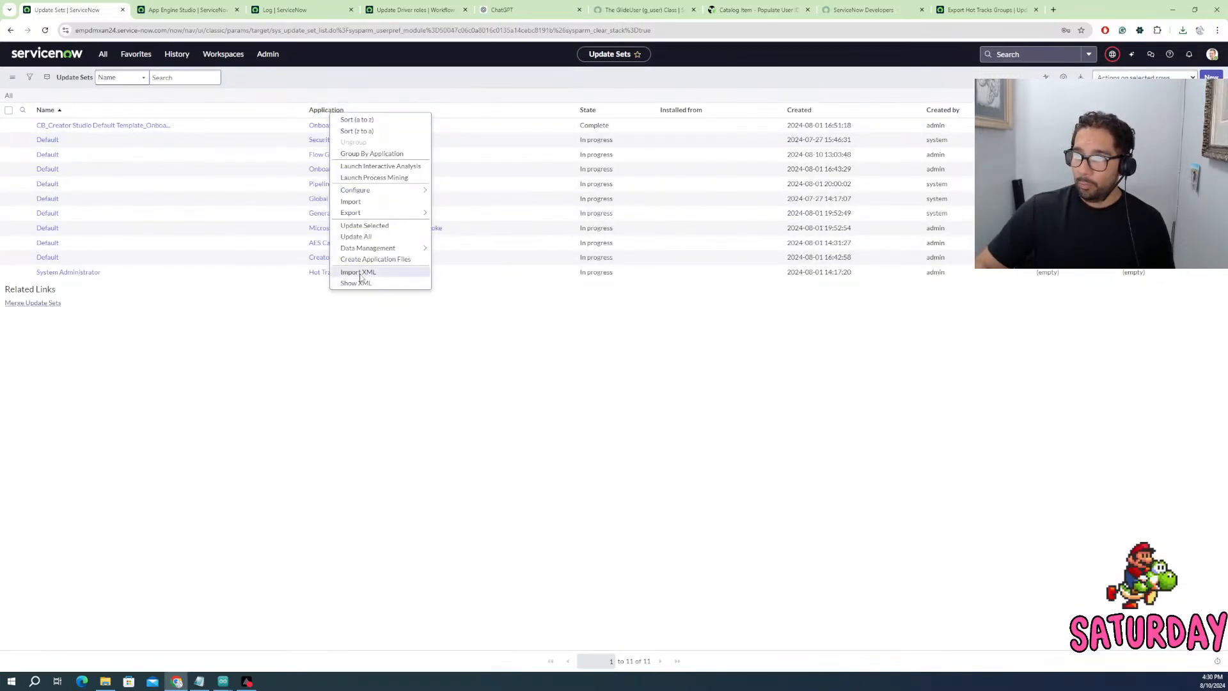
{"action": "left_click", "coordinate": [360, 278]}
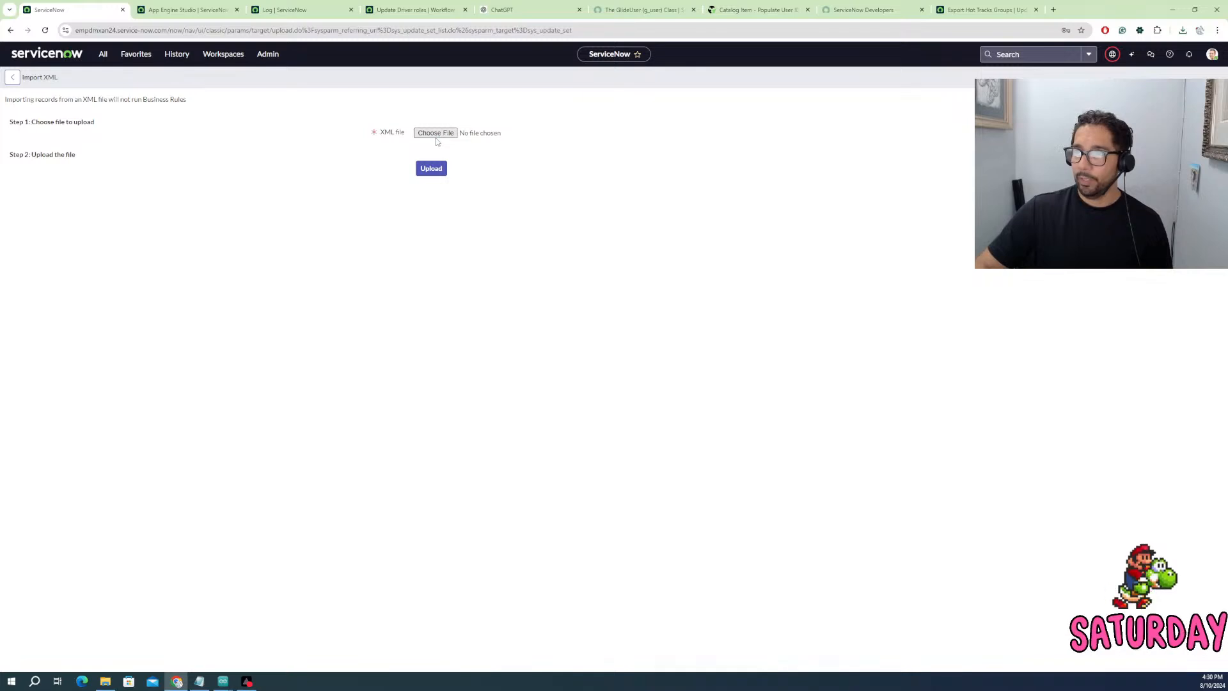
{"action": "left_click", "coordinate": [438, 137]}
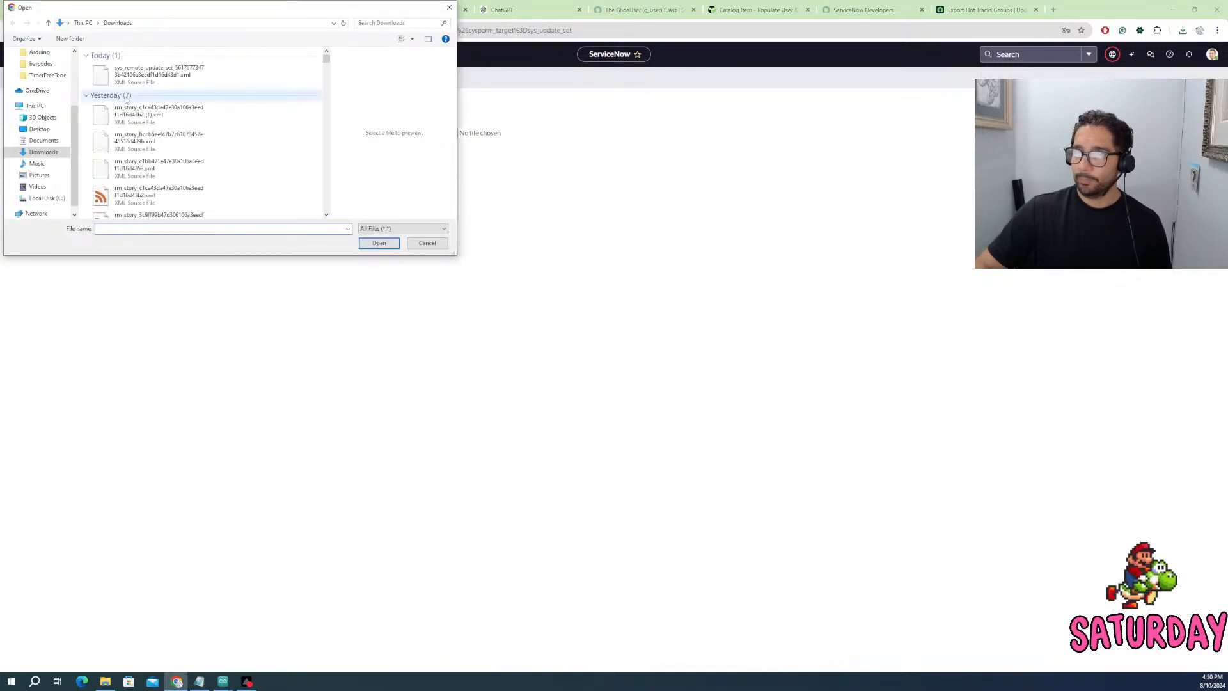
{"action": "left_click", "coordinate": [137, 79]}
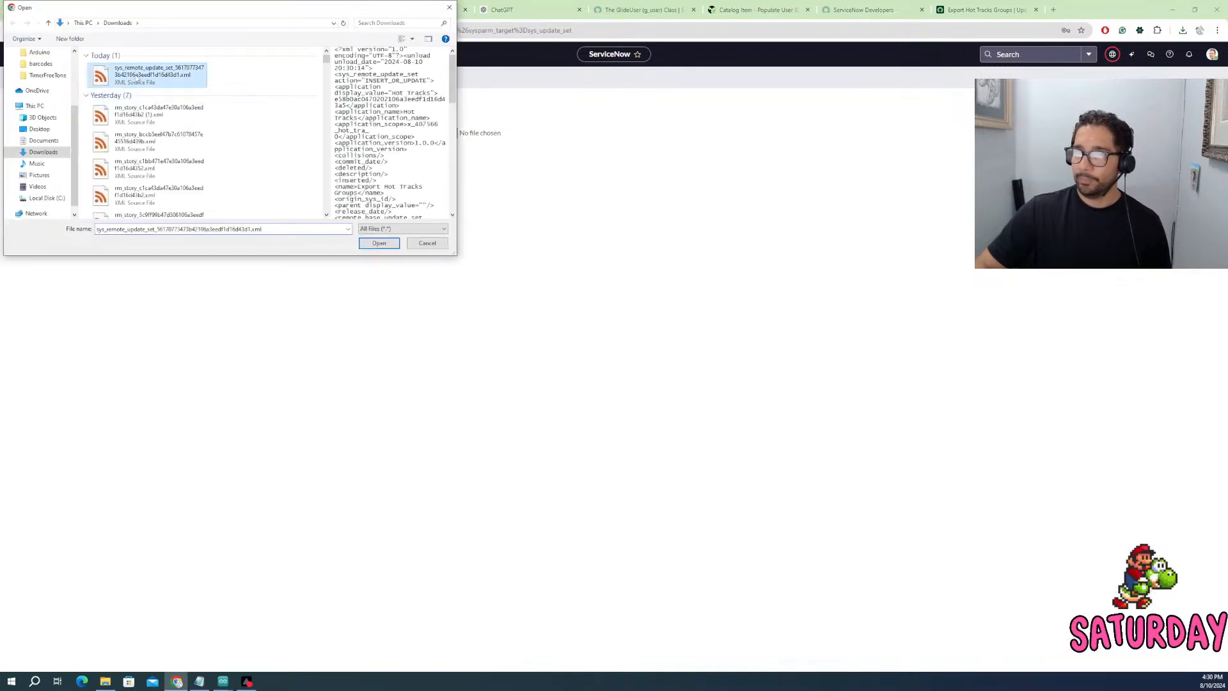
{"action": "left_click", "coordinate": [379, 244]}
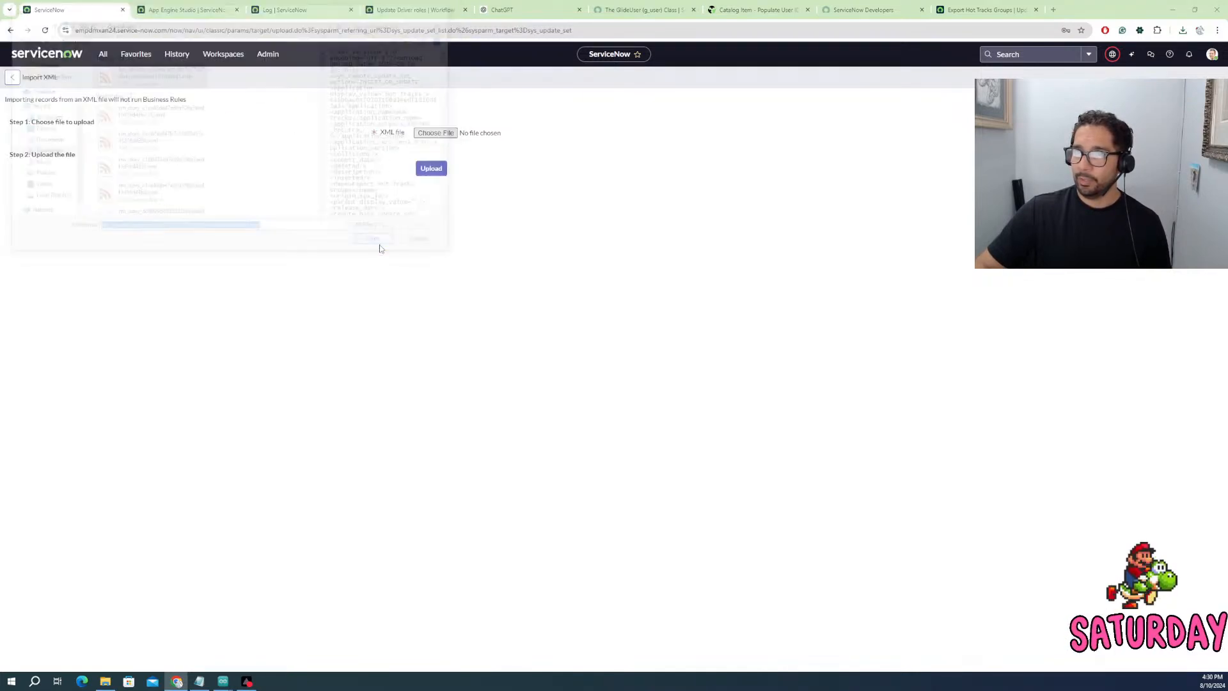
{"action": "left_click", "coordinate": [424, 167]}
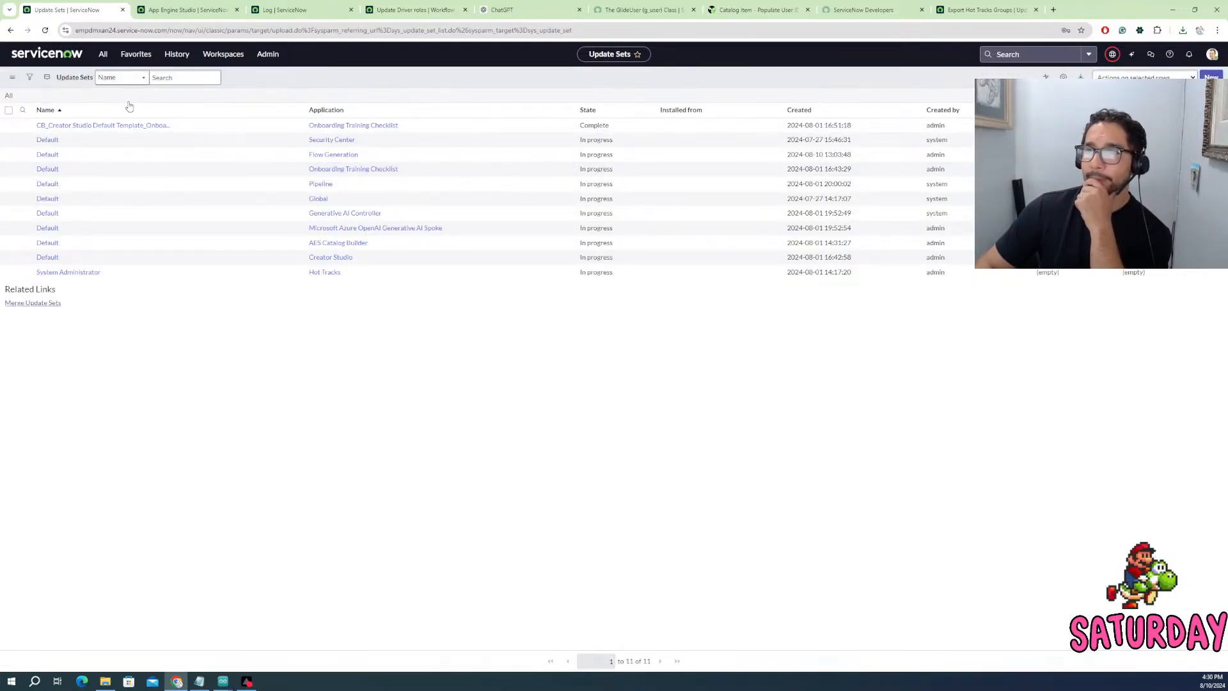
- Filter the navigator for "groups" and look through the results for the user groups module
{"action": "left_click", "coordinate": [102, 55]}
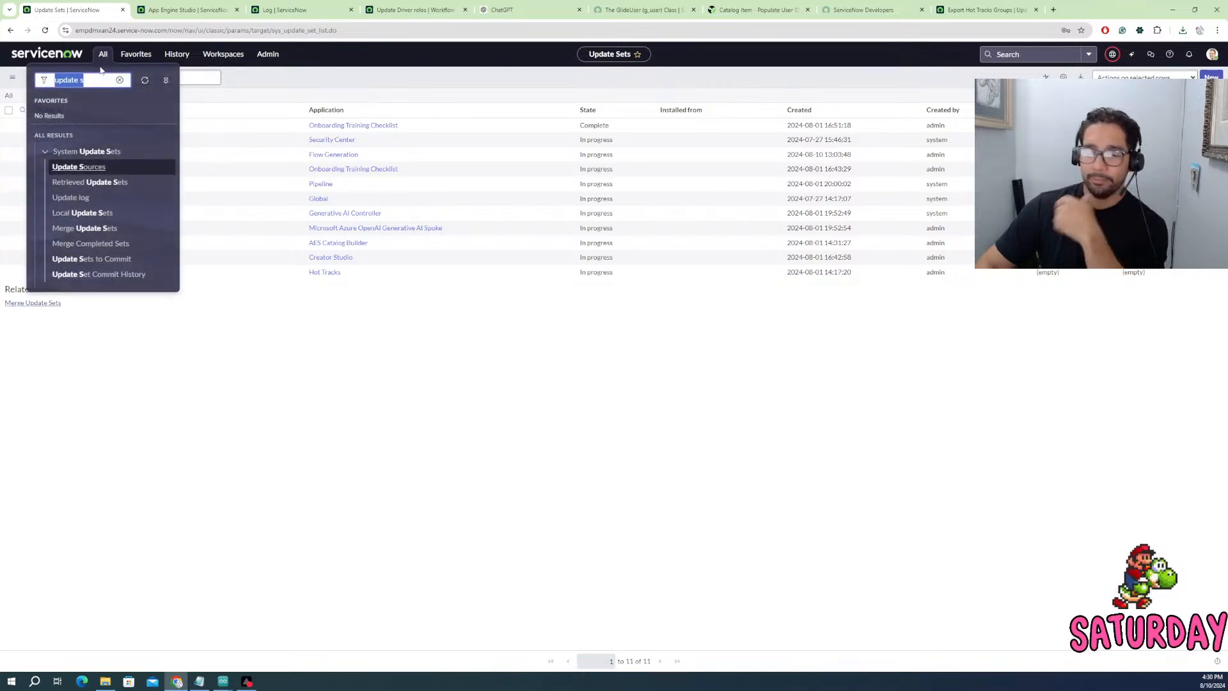
{"action": "type", "text": "groups"}
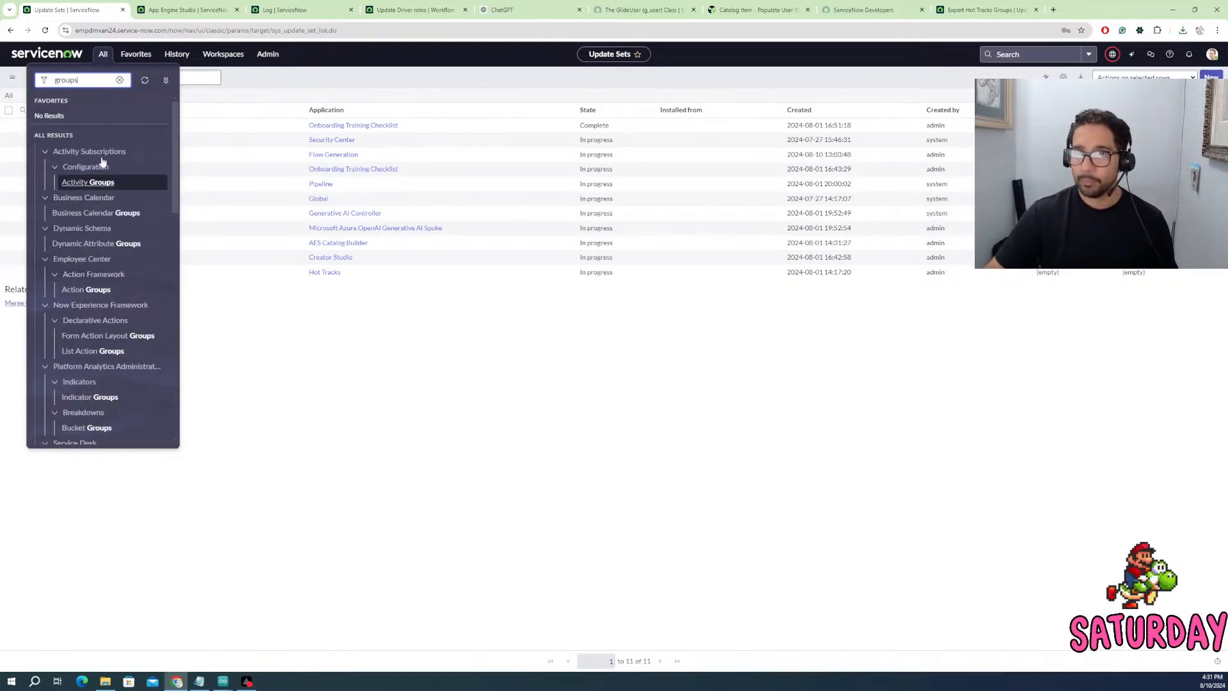
{"action": "scroll", "coordinate": [103, 161], "scroll_direction": "down", "scroll_amount": 10}
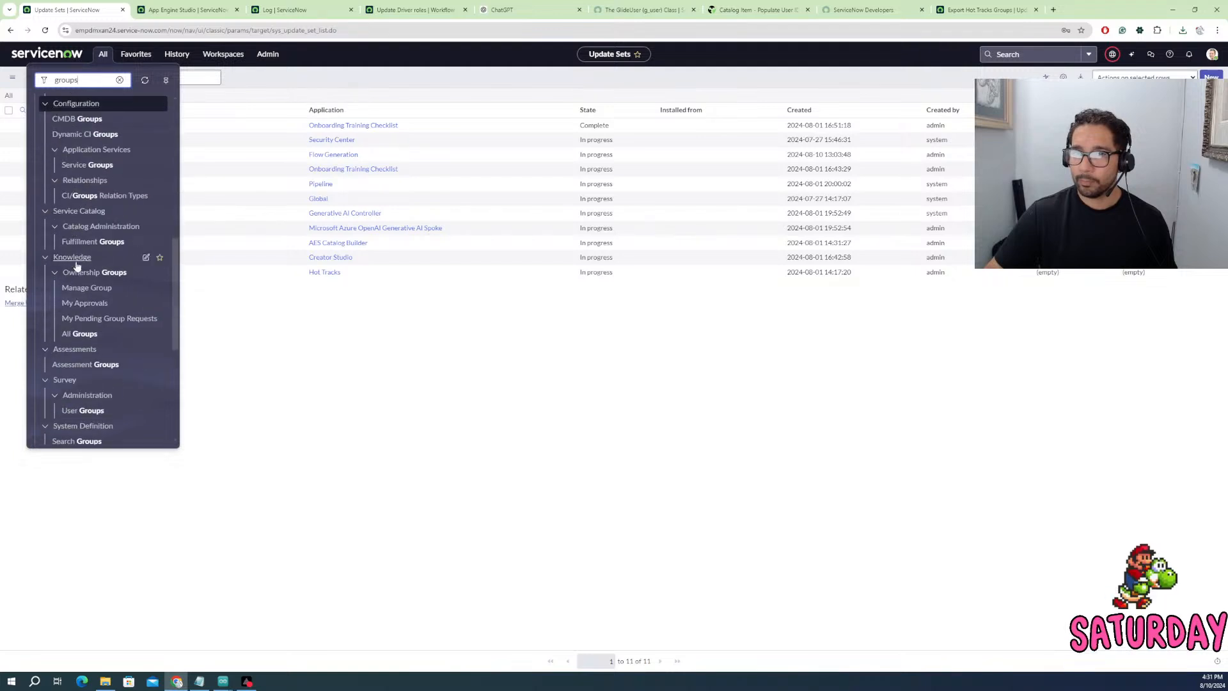
{"action": "scroll", "coordinate": [71, 294], "scroll_direction": "down", "scroll_amount": 2}
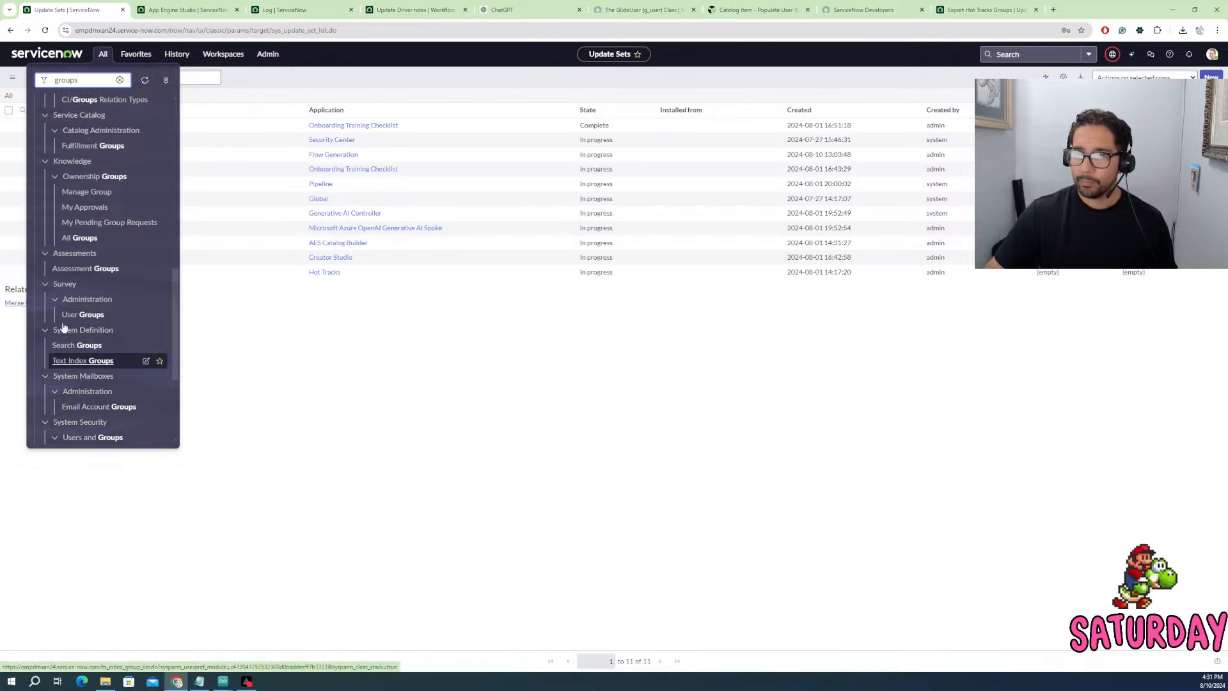
{"action": "scroll", "coordinate": [80, 248], "scroll_direction": "up", "scroll_amount": 1}
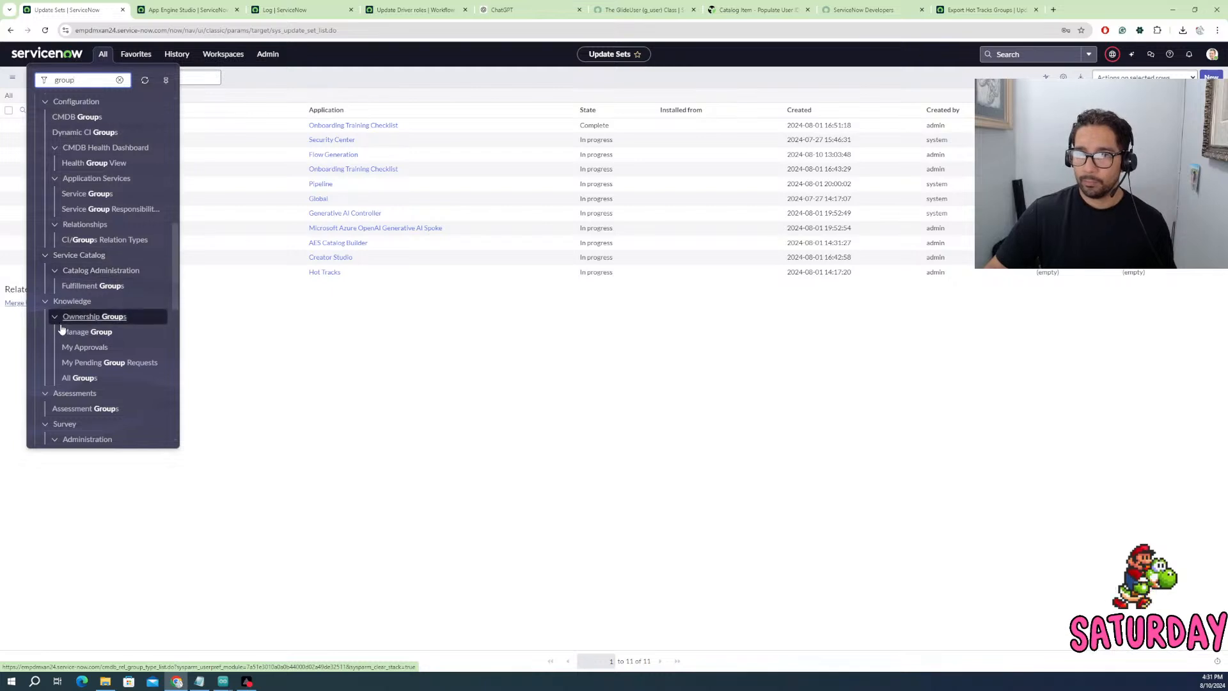
- Open the User Administration Groups list, look through the existing groups for the Hot Tracks groups, and return to Update Sets
{"action": "scroll", "coordinate": [62, 333], "scroll_direction": "down", "scroll_amount": 5}
{"action": "scroll", "coordinate": [62, 339], "scroll_direction": "down", "scroll_amount": 3}
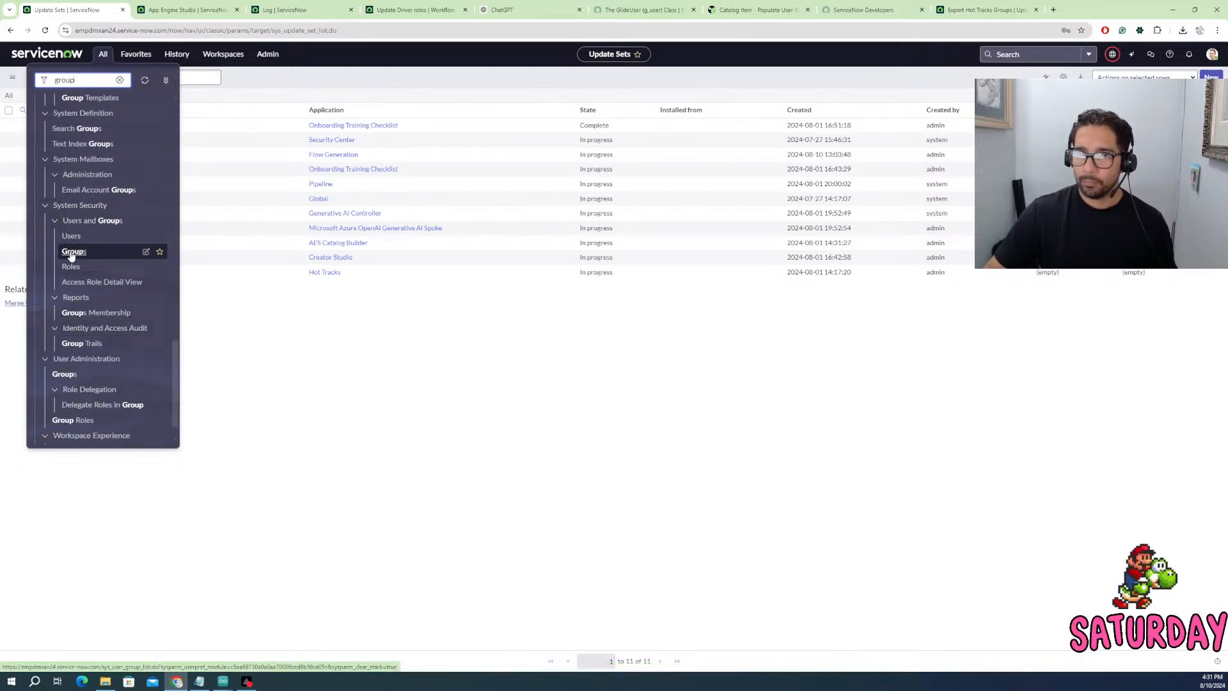
{"action": "left_click", "coordinate": [51, 373]}
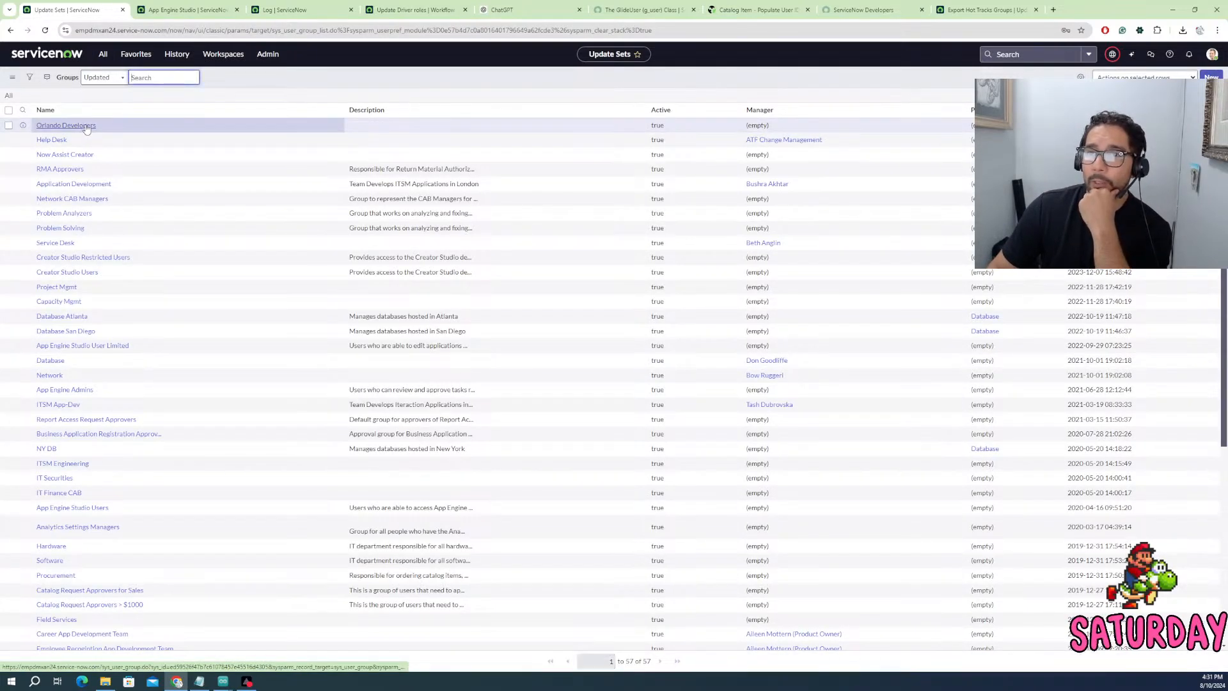
{"action": "left_click", "coordinate": [87, 128]}
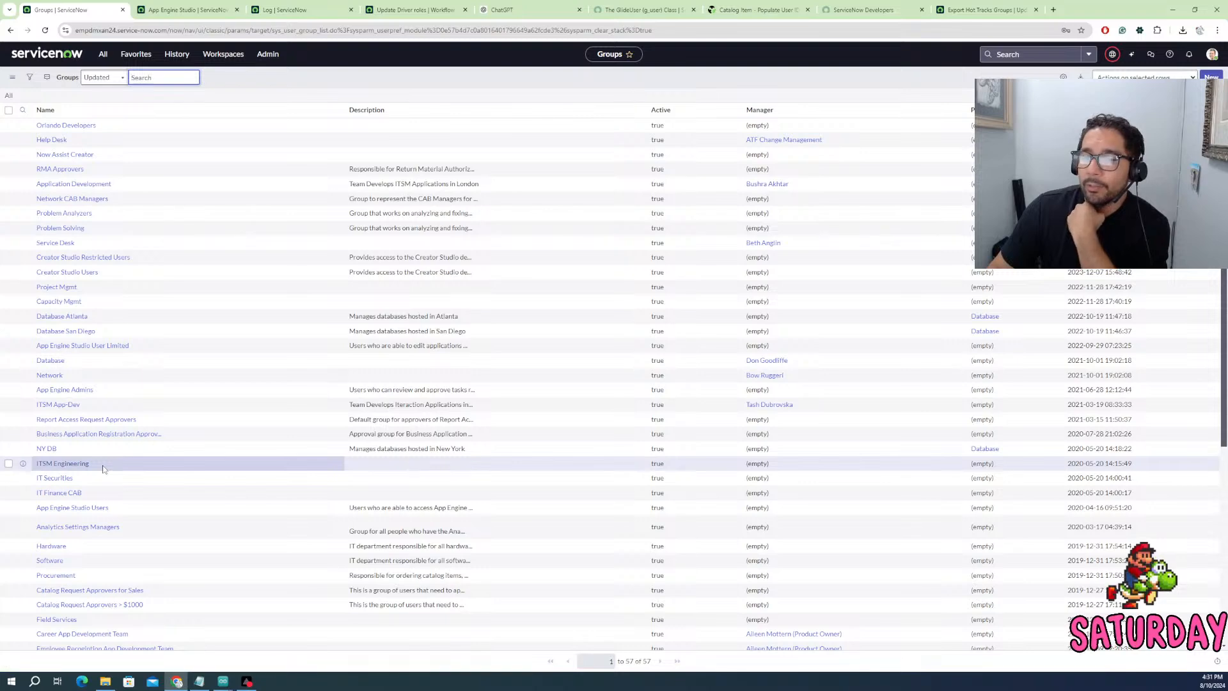
{"action": "scroll", "coordinate": [92, 493], "scroll_direction": "down", "scroll_amount": 2}
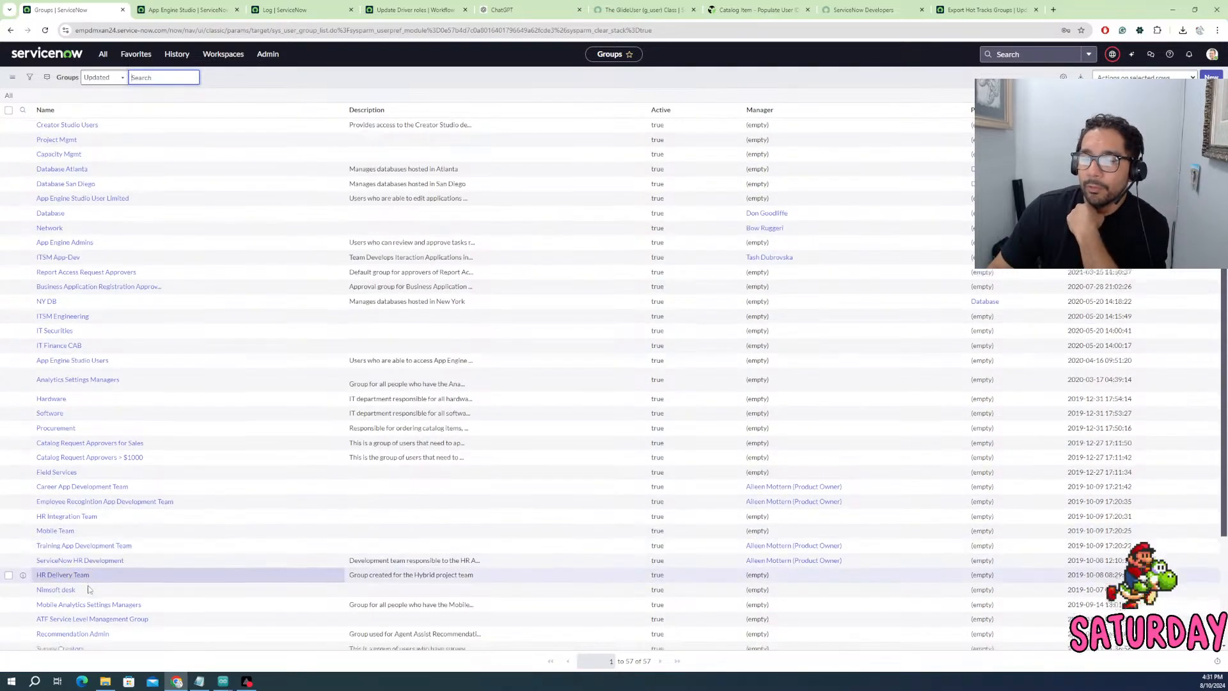
{"action": "scroll", "coordinate": [96, 562], "scroll_direction": "down", "scroll_amount": 2}
{"action": "scroll", "coordinate": [89, 591], "scroll_direction": "down", "scroll_amount": 1}
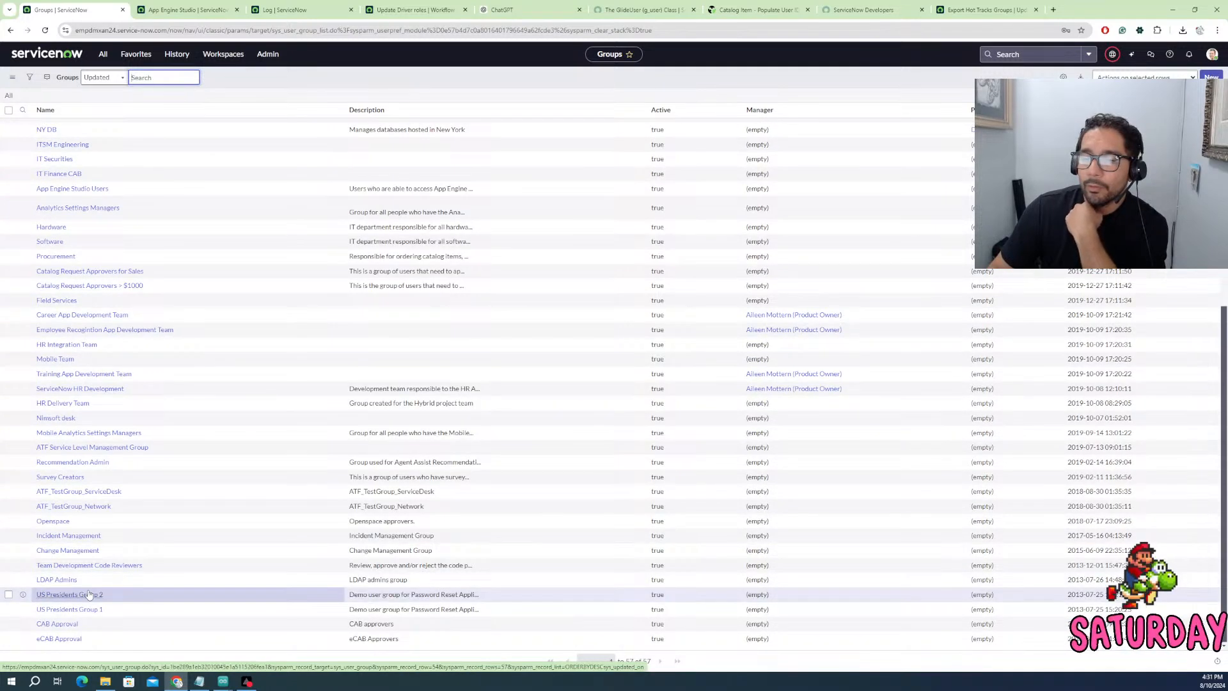
{"action": "left_click", "coordinate": [10, 31]}
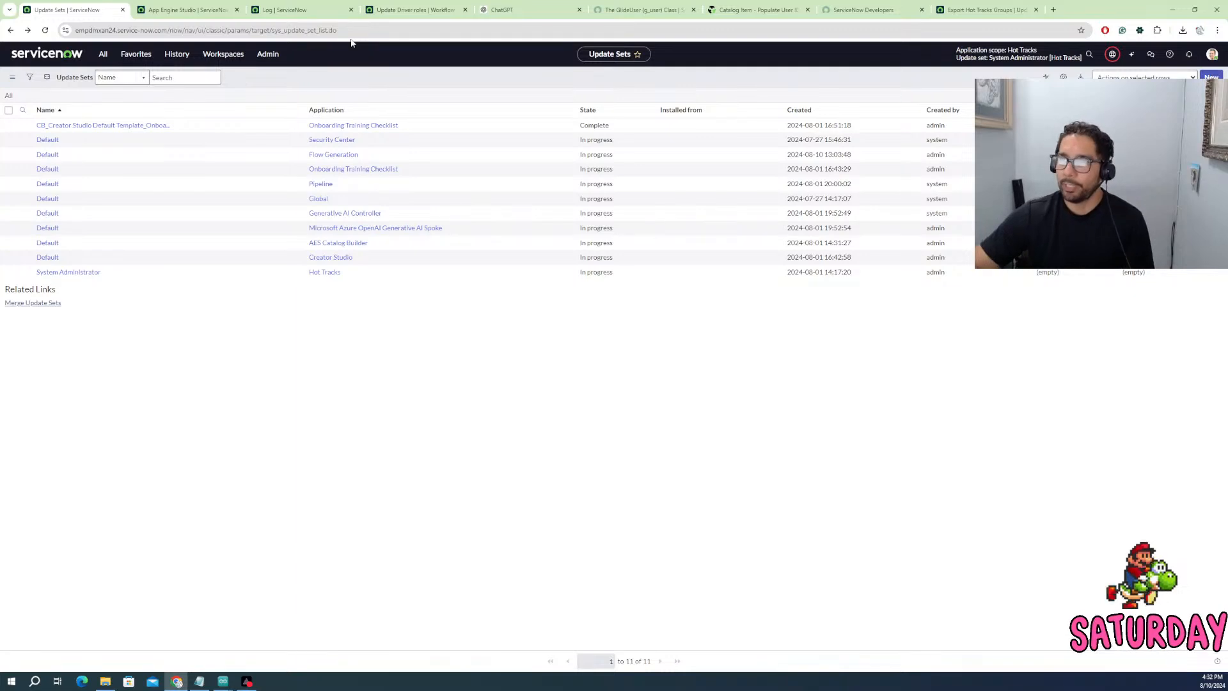
{"action": "left_click", "coordinate": [953, 10]}
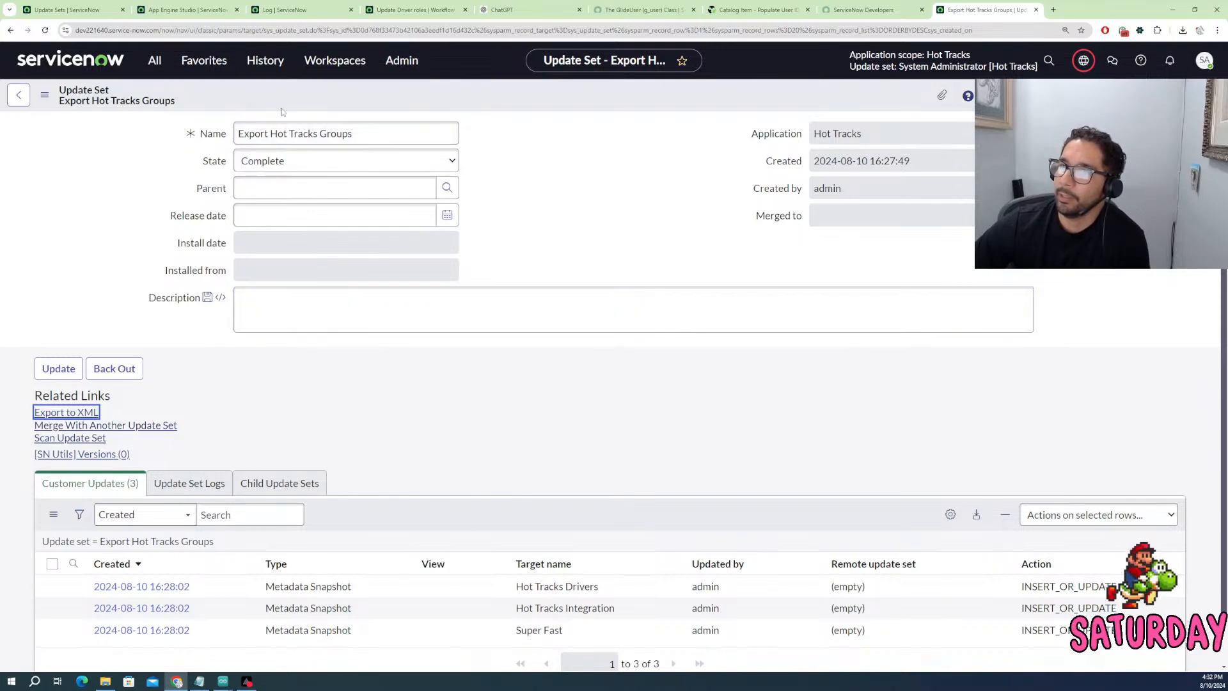
{"action": "left_click", "coordinate": [880, 9]}
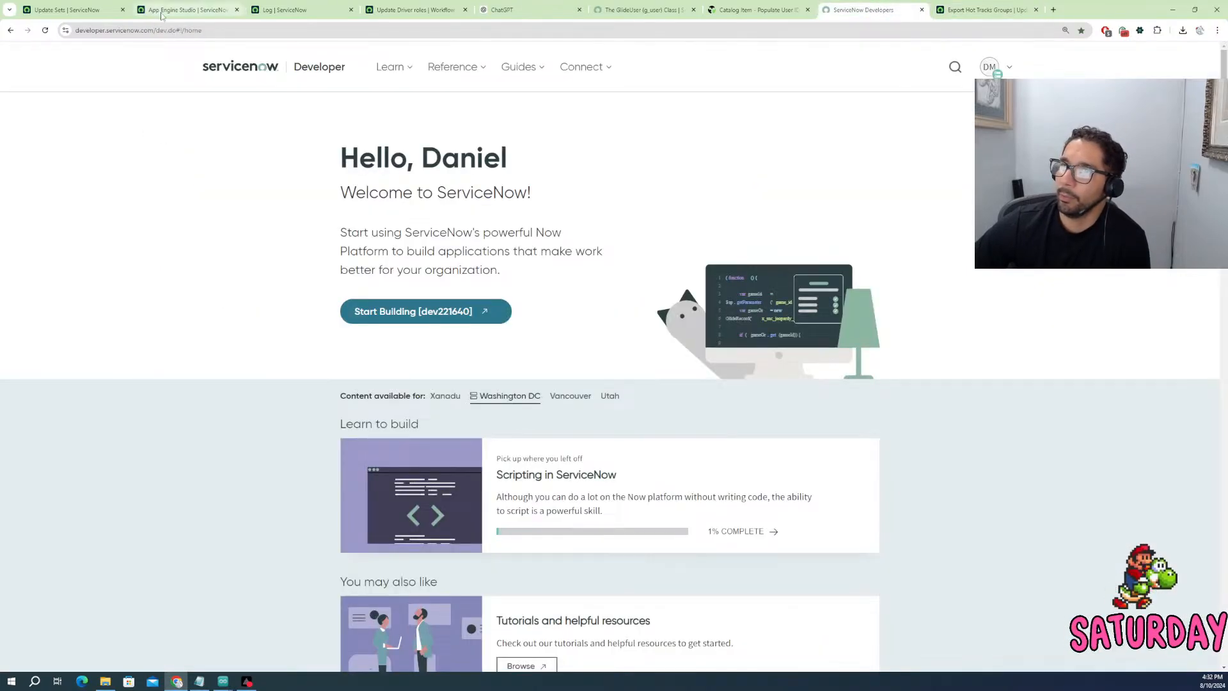
{"action": "left_click", "coordinate": [164, 11]}
{"action": "left_click", "coordinate": [77, 10]}
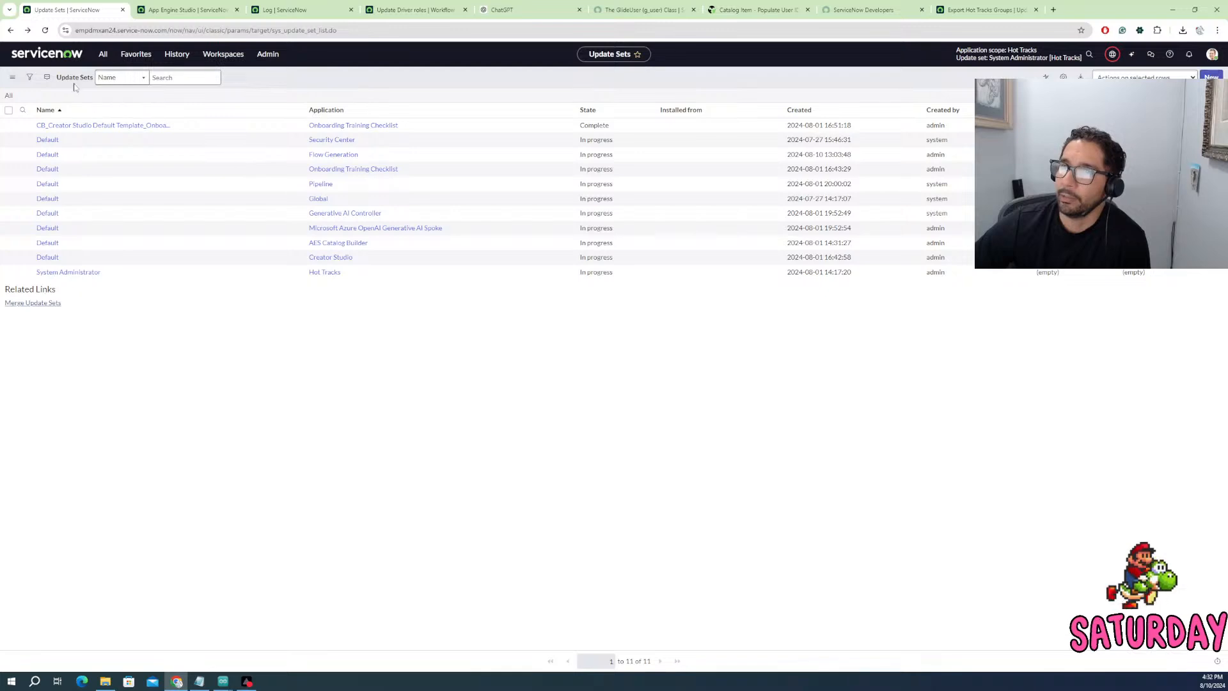
{"action": "left_click", "coordinate": [103, 55]}
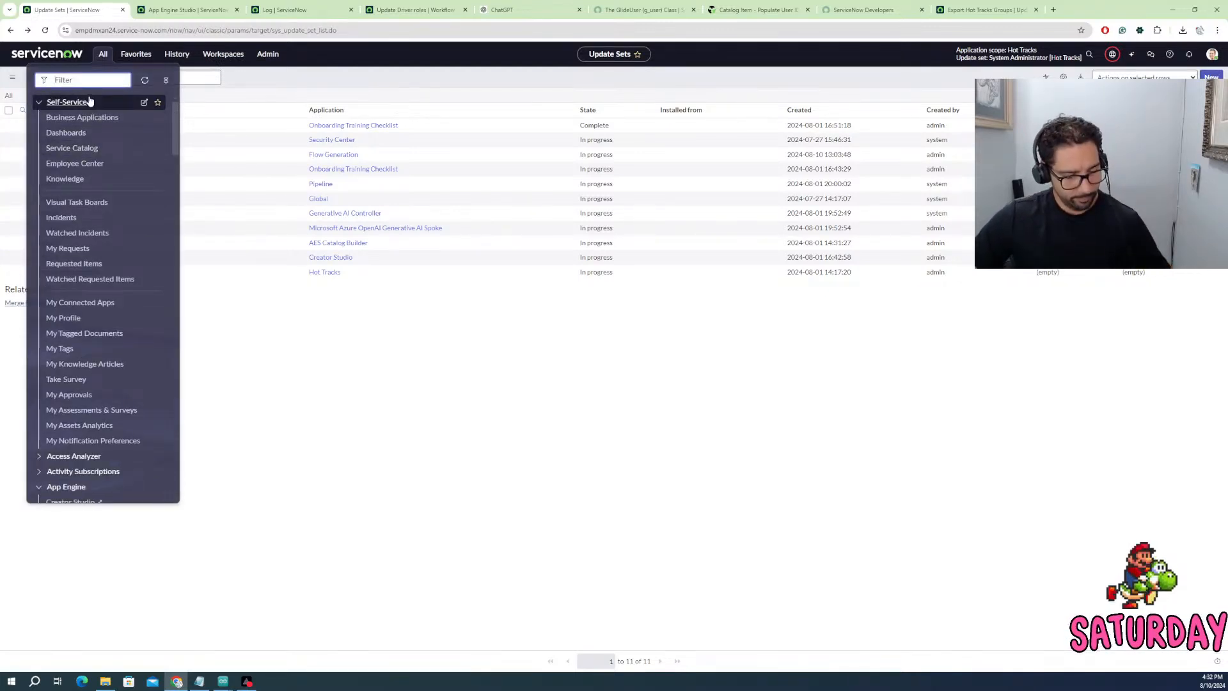
{"action": "type", "text": "update"}
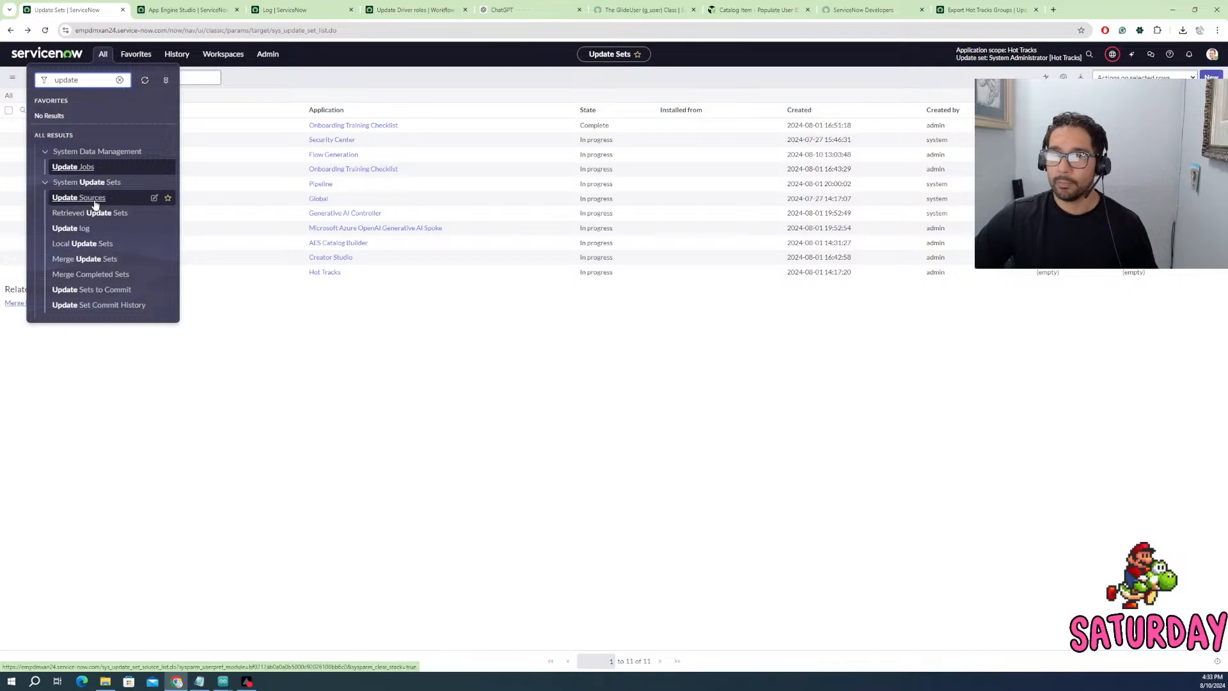
{"action": "left_click", "coordinate": [299, 365]}
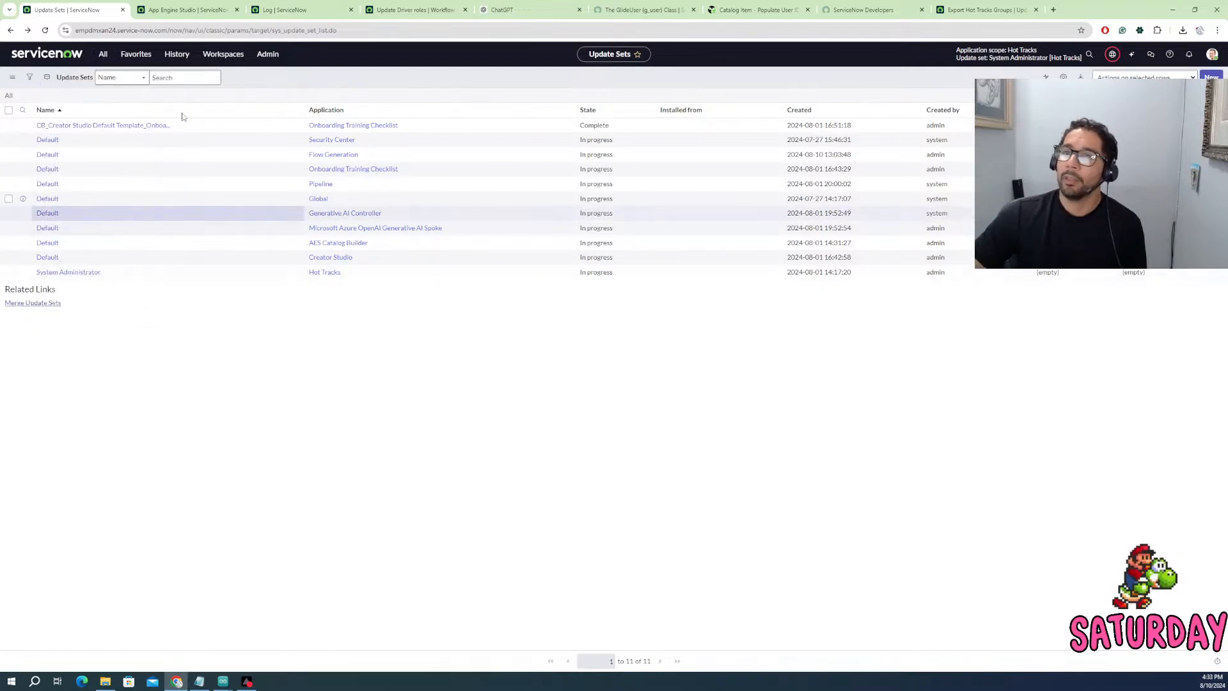
- Reopen the recently visited Groups list in the target instance
{"action": "left_click", "coordinate": [174, 54]}
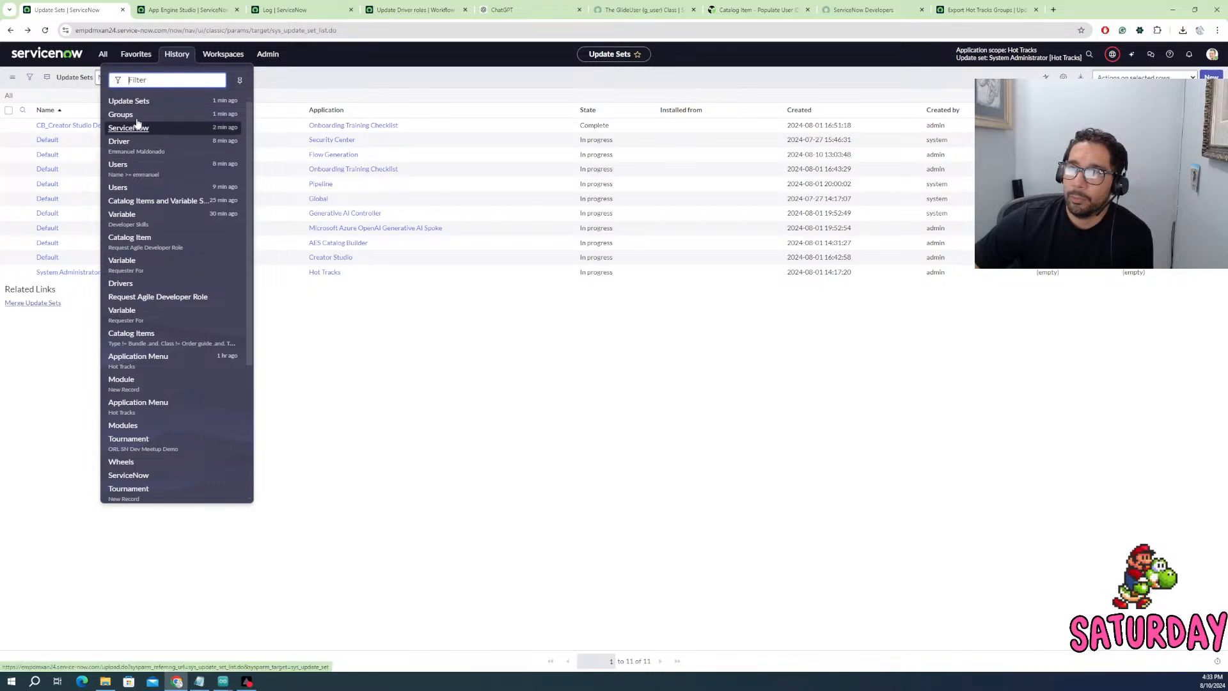
{"action": "left_click", "coordinate": [136, 121]}
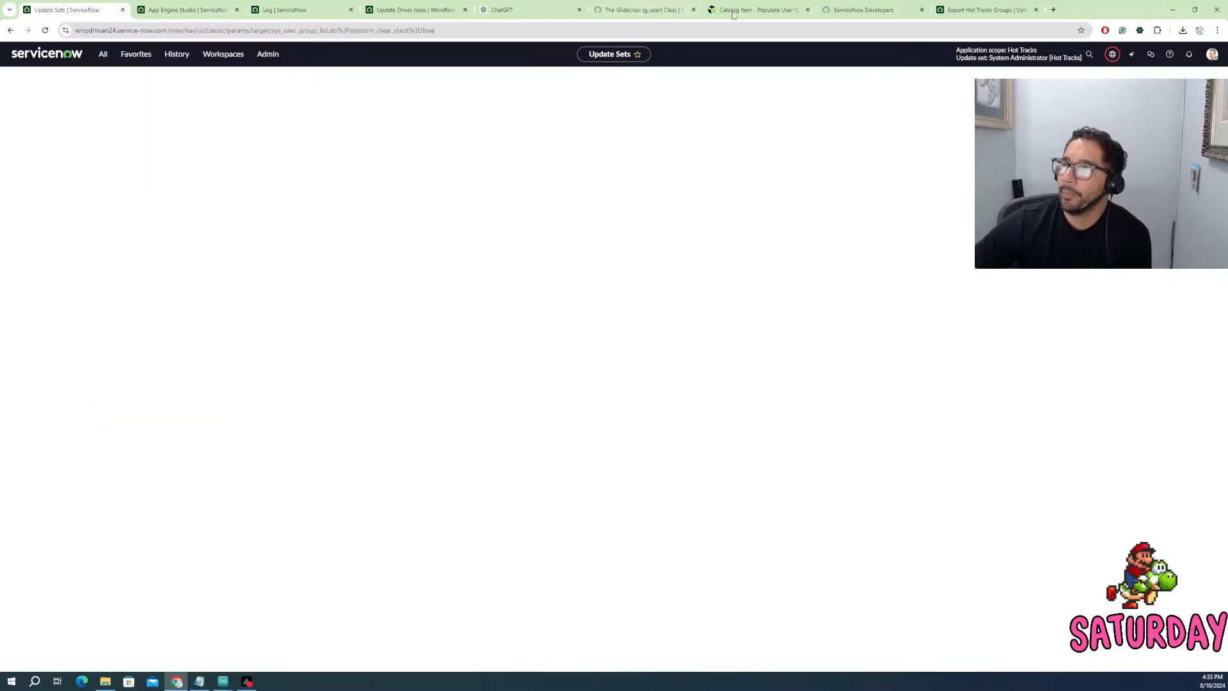
- Switch to the dev221640 instance and return from the Export Hot Tracks Groups update set to the Hot Tracks Drivers group record
{"action": "left_click", "coordinate": [985, 10]}
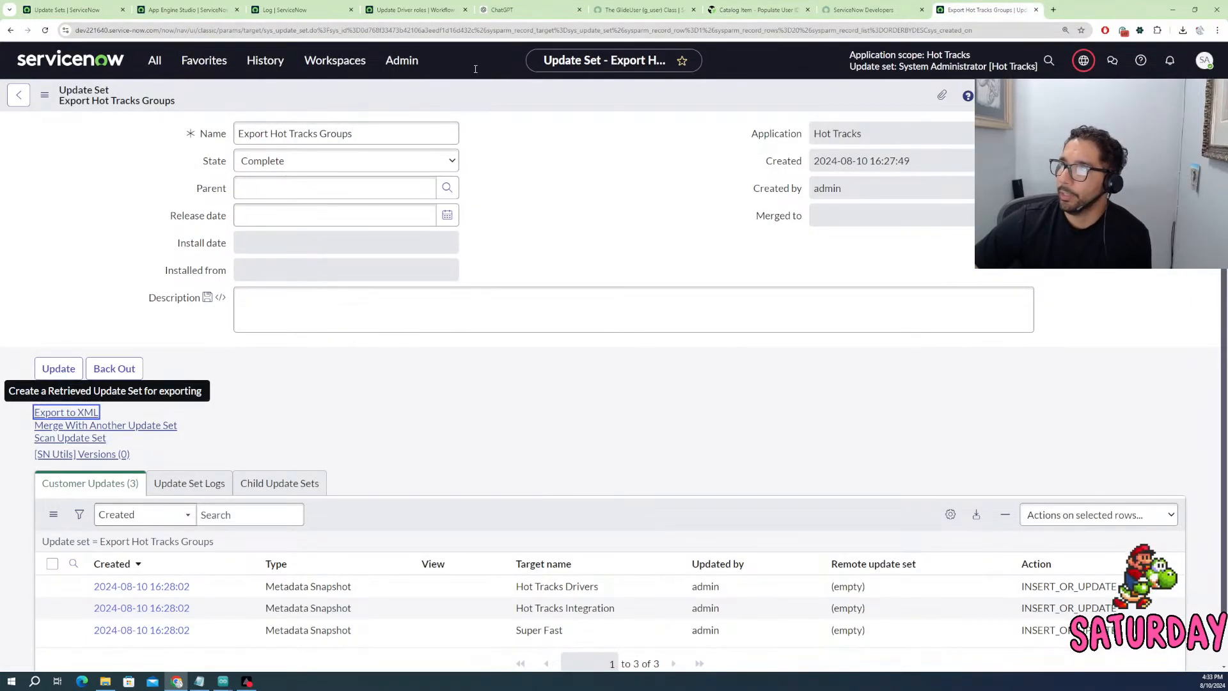
{"action": "left_click", "coordinate": [10, 30]}
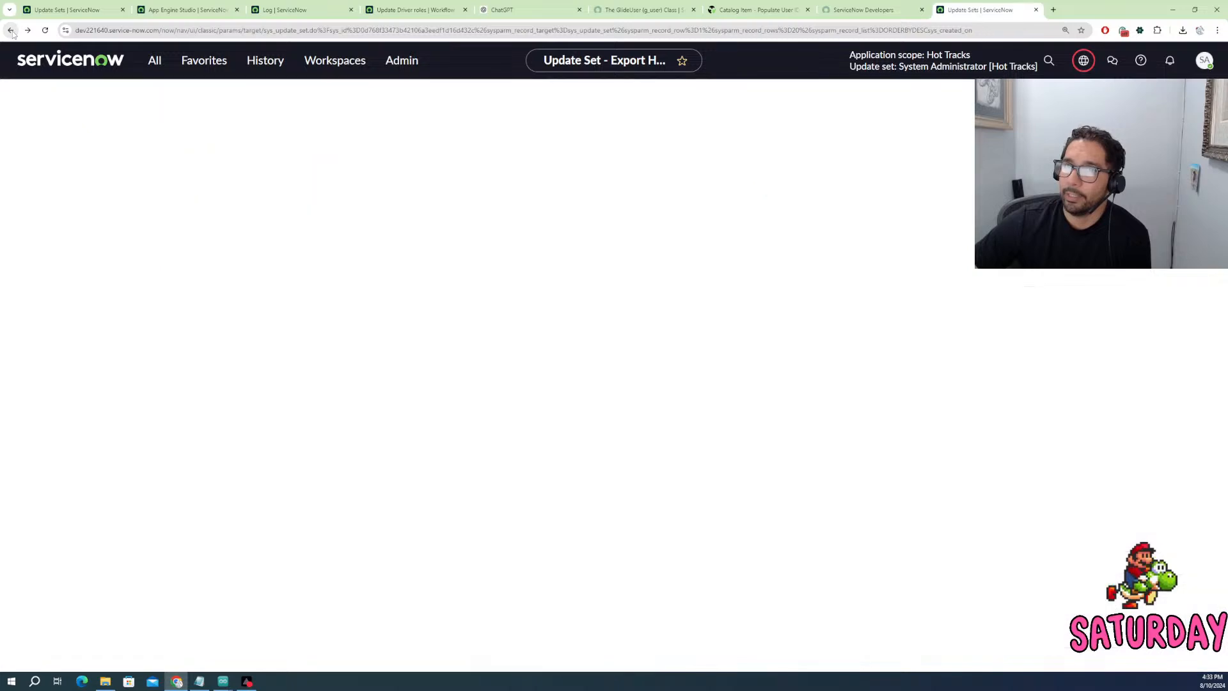
{"action": "right_click", "coordinate": [11, 30]}
{"action": "left_click", "coordinate": [37, 103]}
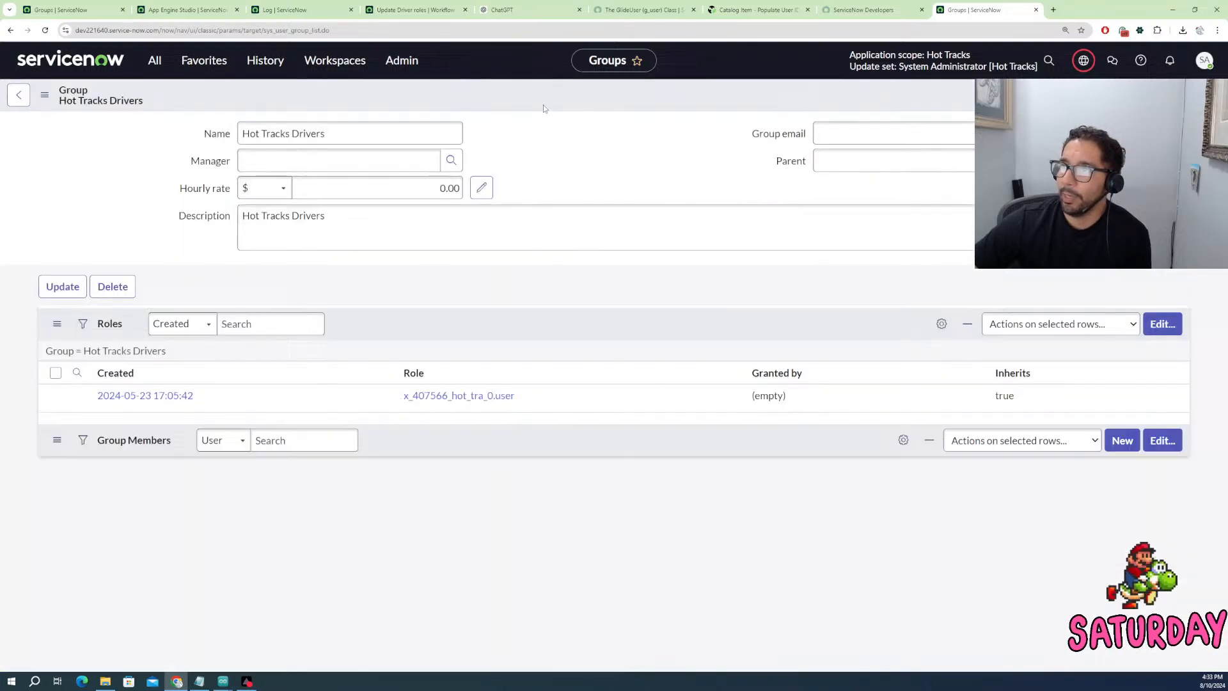
- Review the group members of the Hot Tracks Drivers group
{"action": "right_click", "coordinate": [556, 100]}
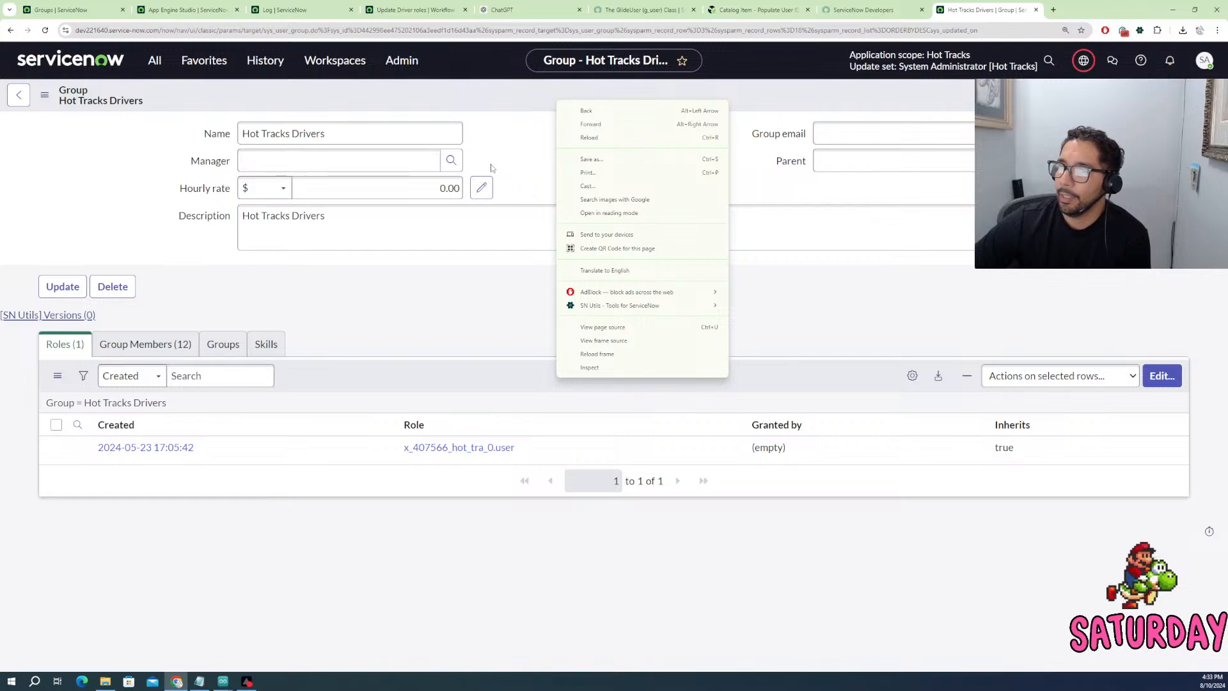
{"action": "left_click", "coordinate": [152, 350]}
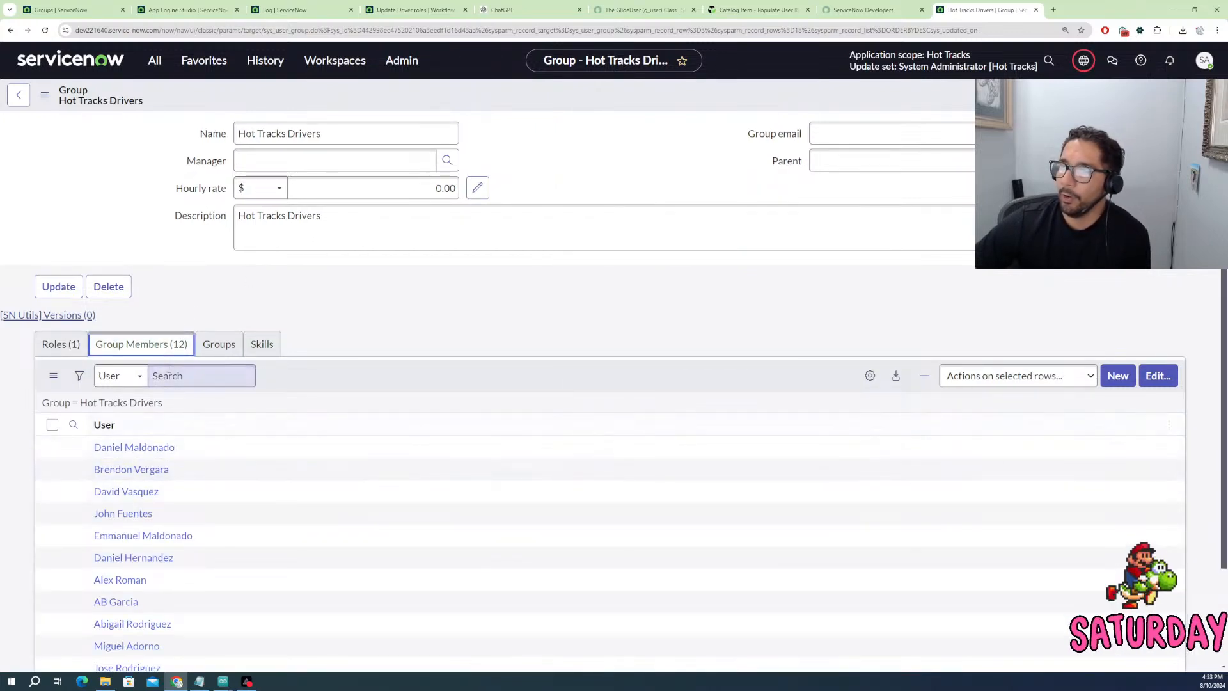
{"action": "scroll", "coordinate": [154, 517], "scroll_direction": "down", "scroll_amount": 2}
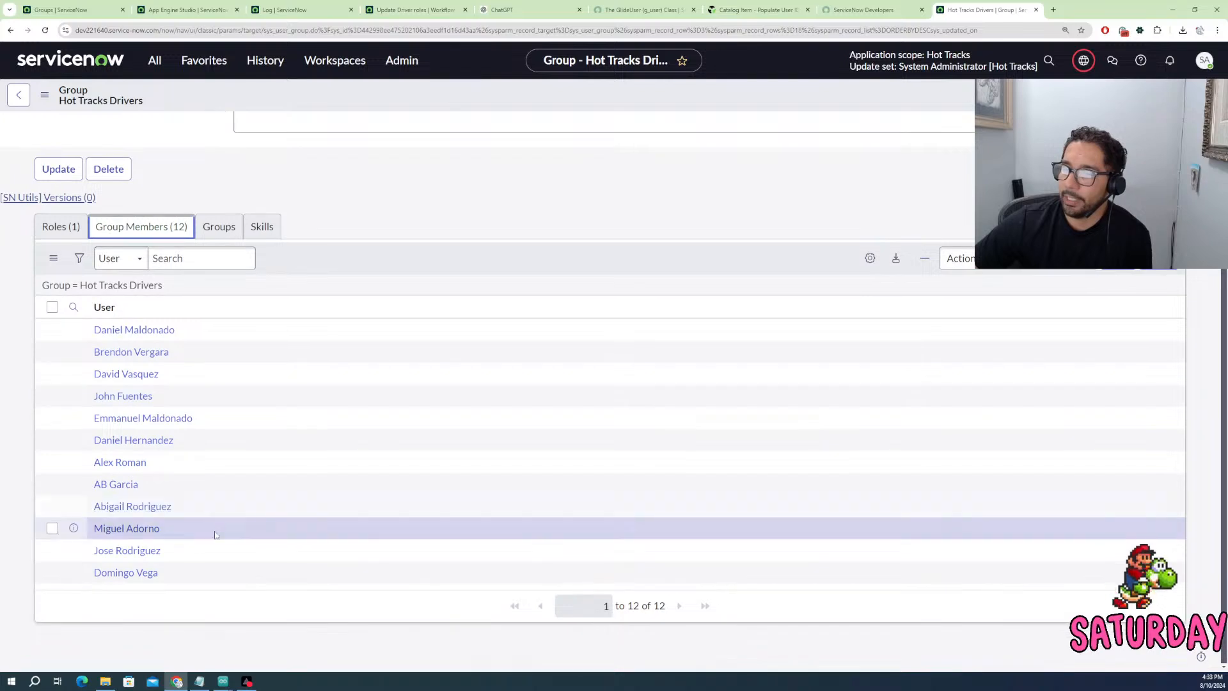
{"action": "scroll", "coordinate": [215, 535], "scroll_direction": "up", "scroll_amount": 2}
{"action": "scroll", "coordinate": [254, 421], "scroll_direction": "up", "scroll_amount": 1}
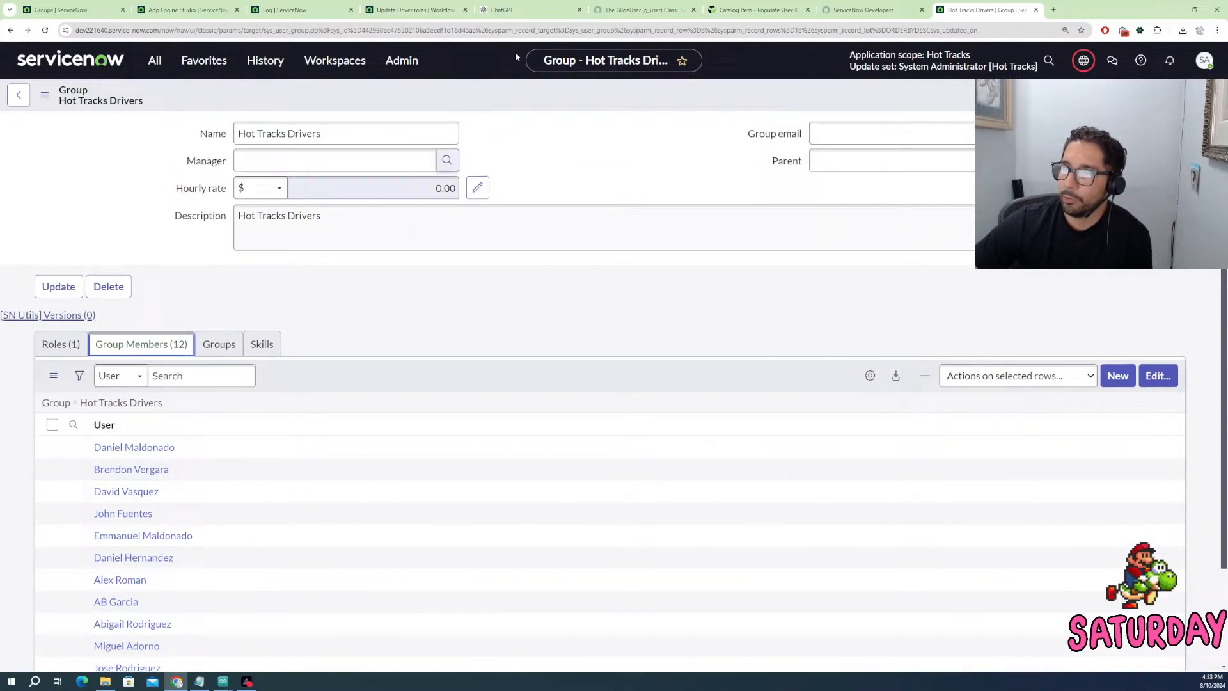
- Export the Hot Tracks Drivers group record as XML (This Record)
{"action": "right_click", "coordinate": [519, 93]}
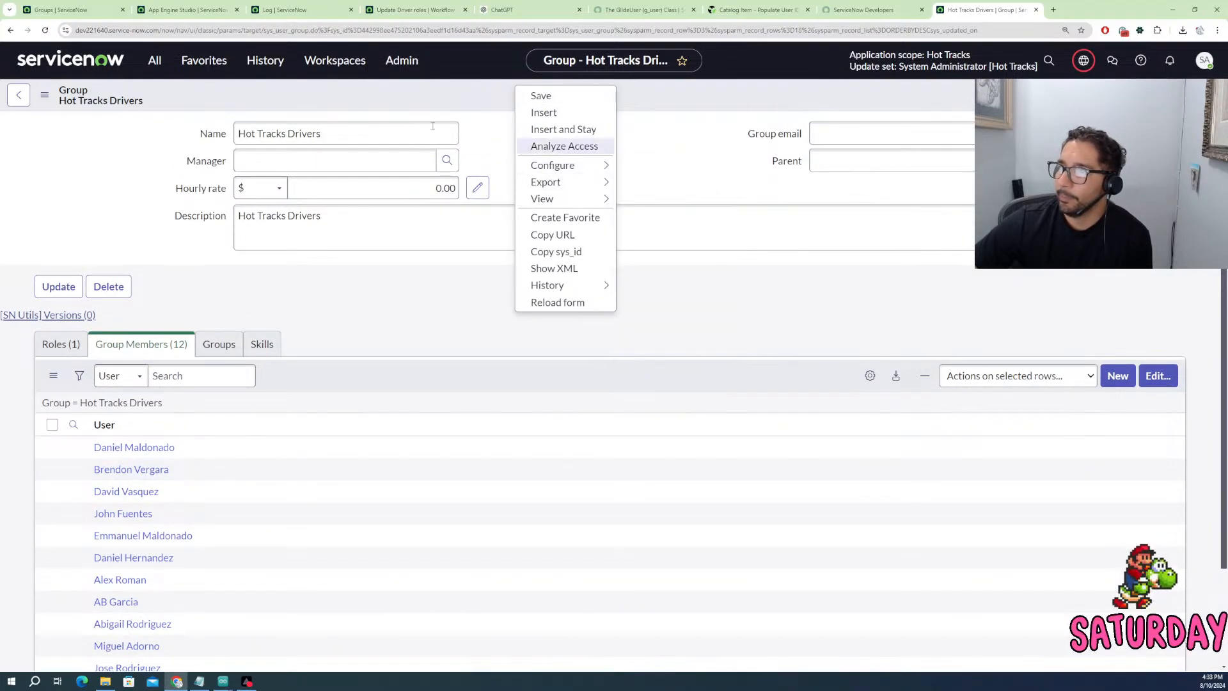
{"action": "left_click", "coordinate": [554, 268]}
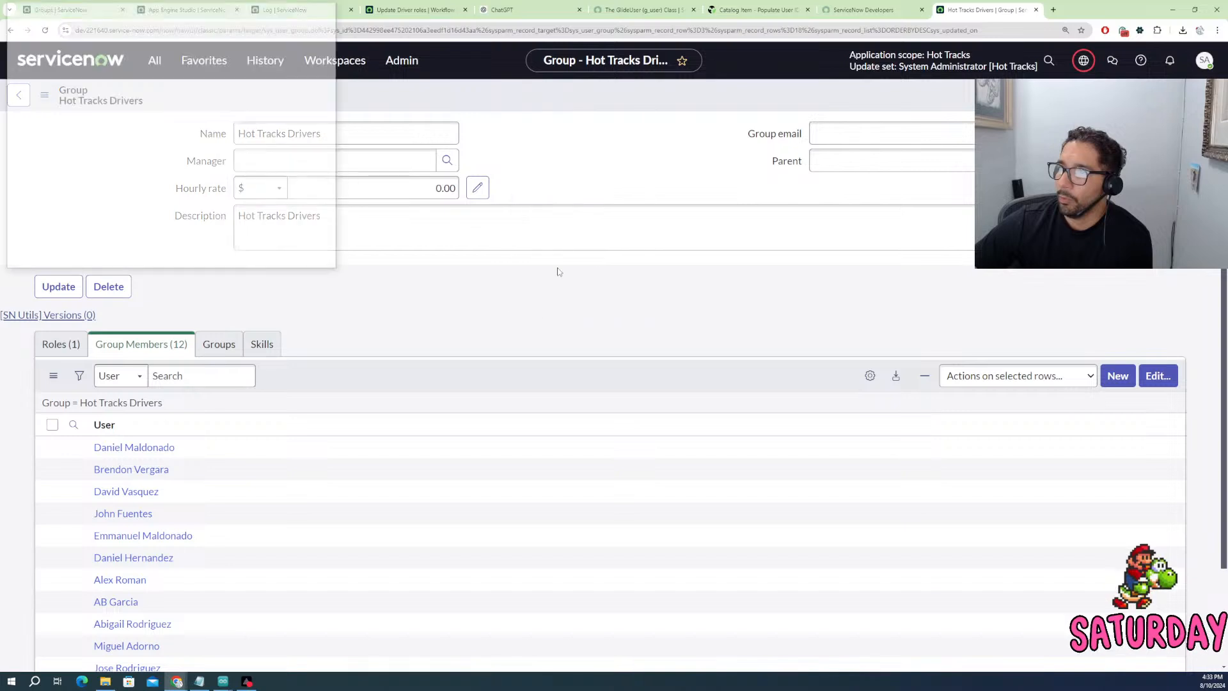
{"action": "right_click", "coordinate": [531, 108]}
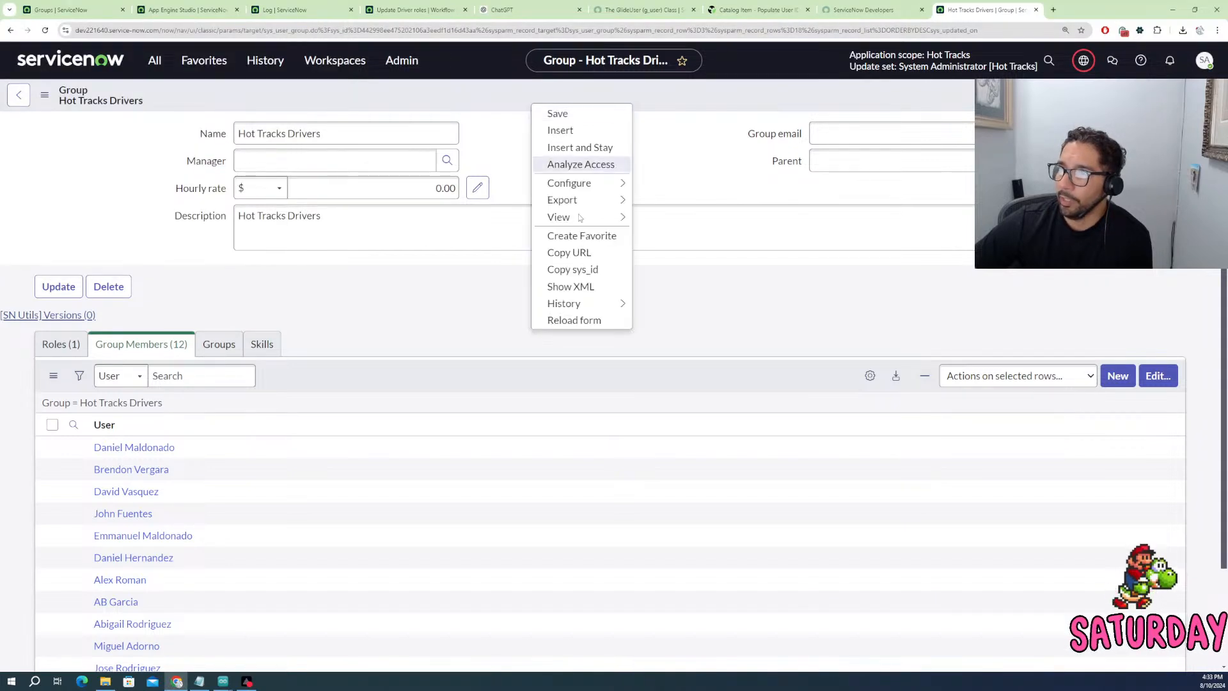
{"action": "mouse_move", "coordinate": [591, 201]}
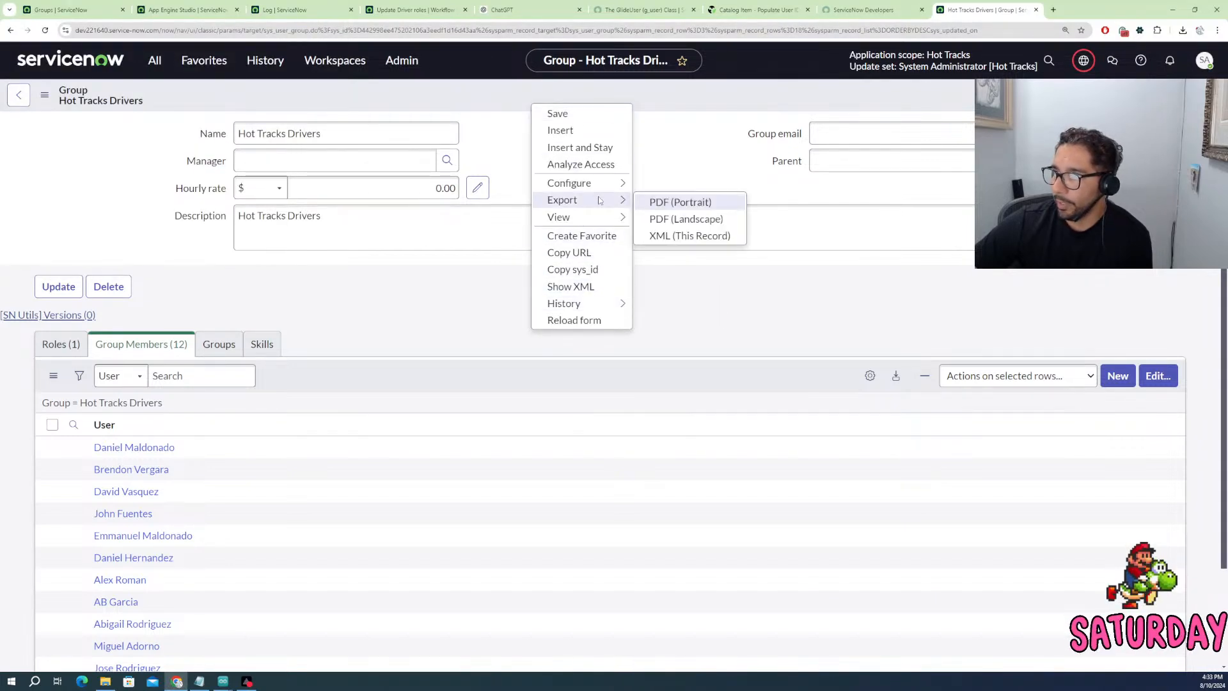
{"action": "left_click", "coordinate": [688, 233]}
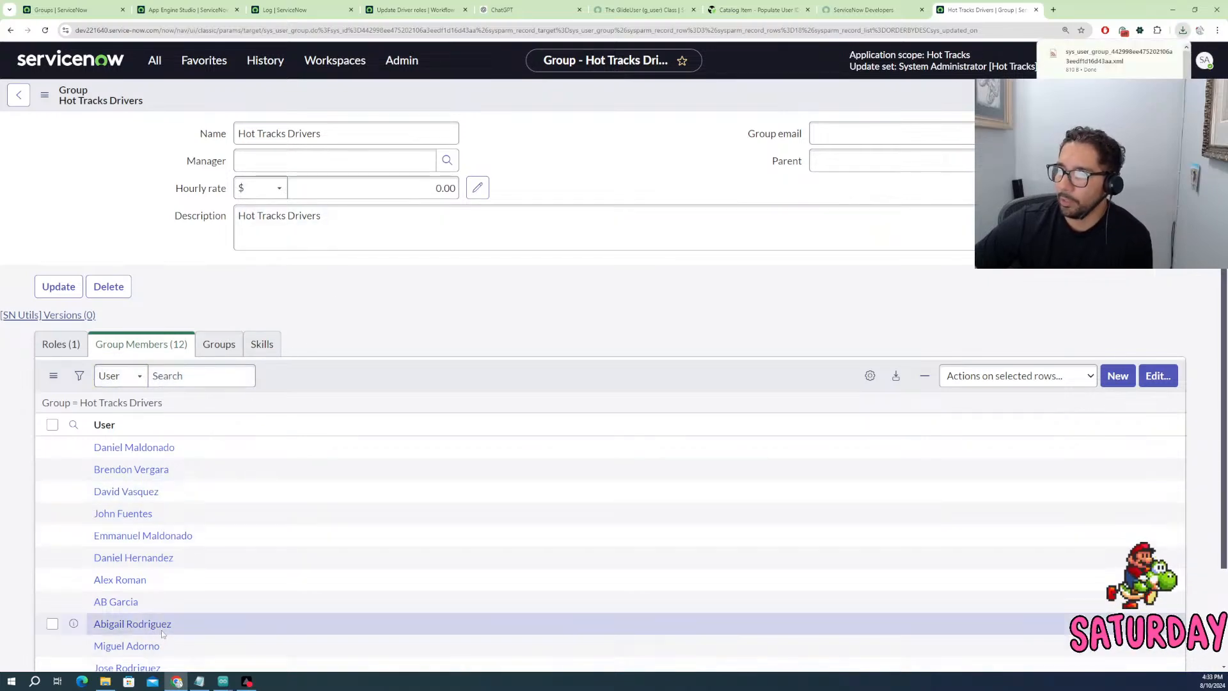
- Import the exported Hot Tracks Drivers sys_user_group XML file into the target instance's Groups list
{"action": "left_click", "coordinate": [61, 9]}
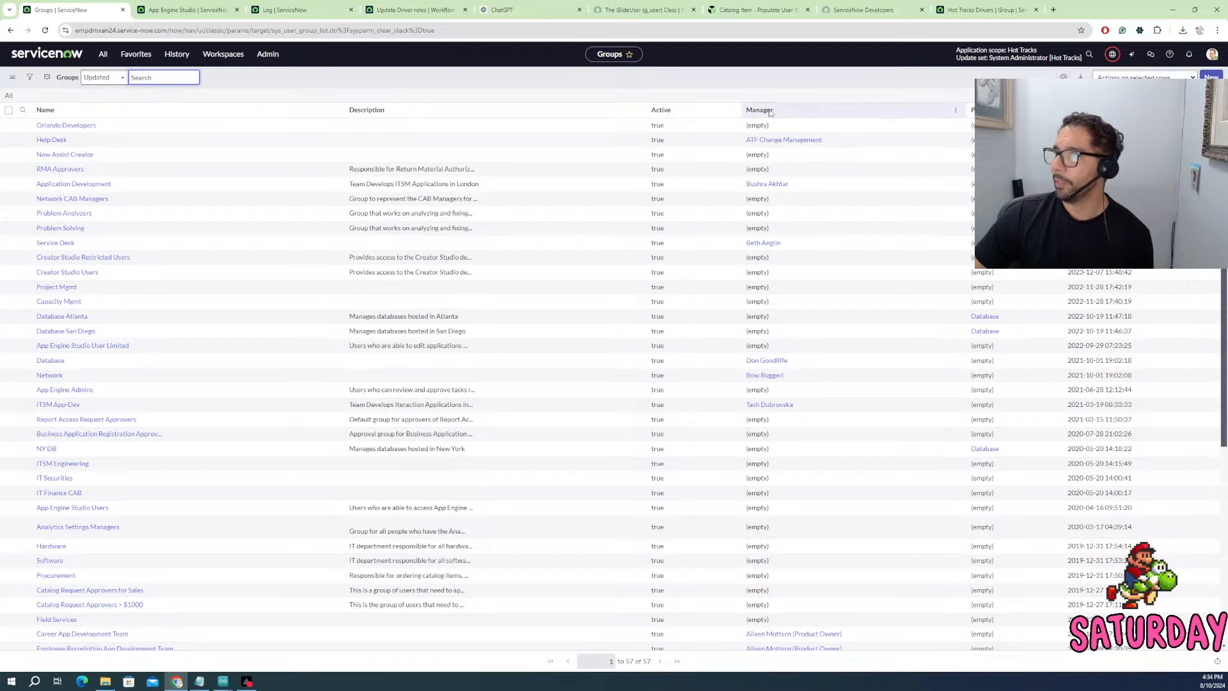
{"action": "right_click", "coordinate": [685, 110]}
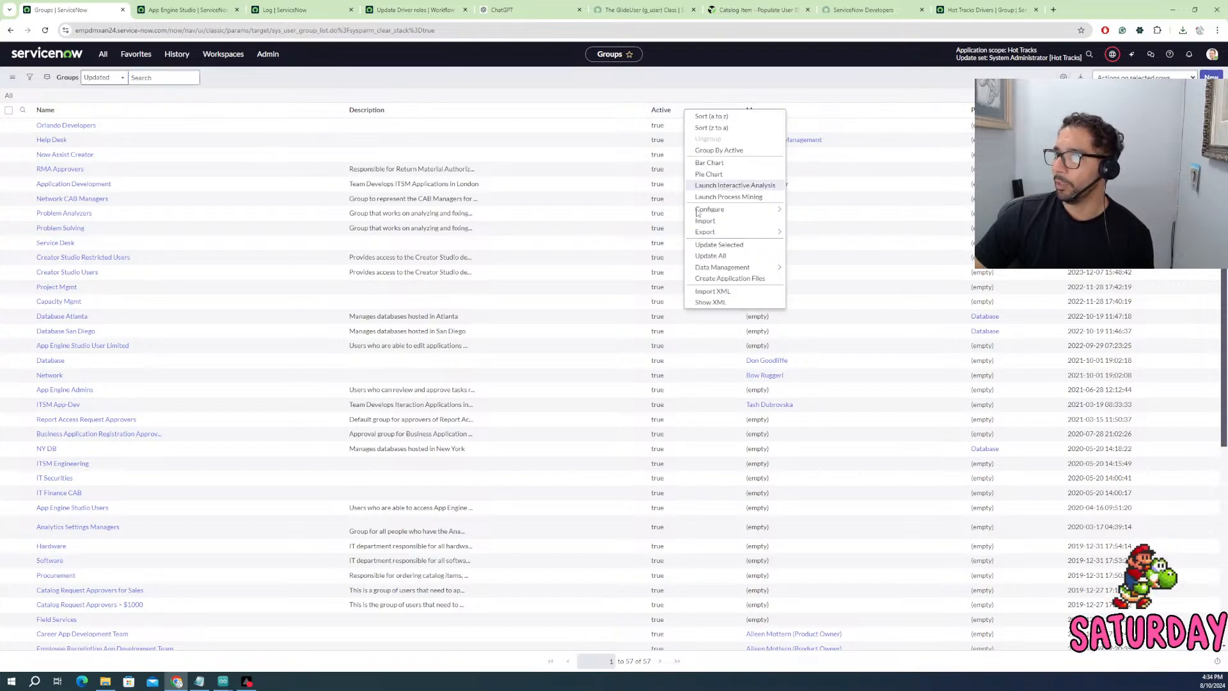
{"action": "left_click", "coordinate": [713, 293]}
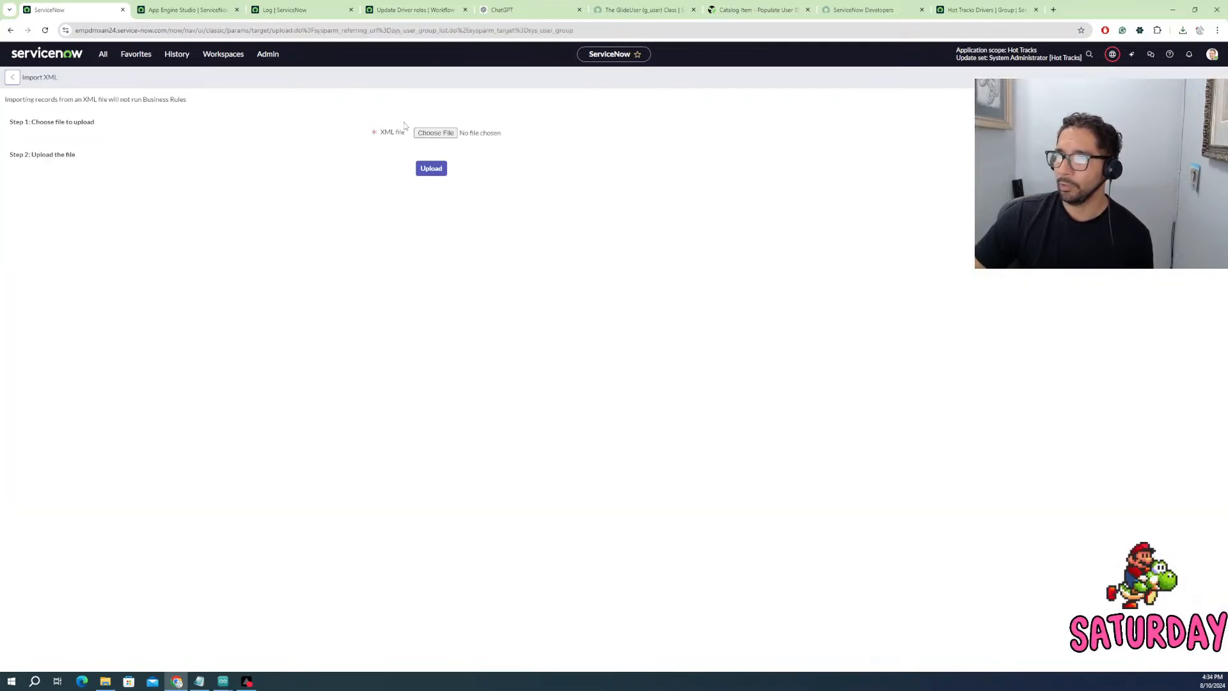
{"action": "left_click", "coordinate": [435, 133]}
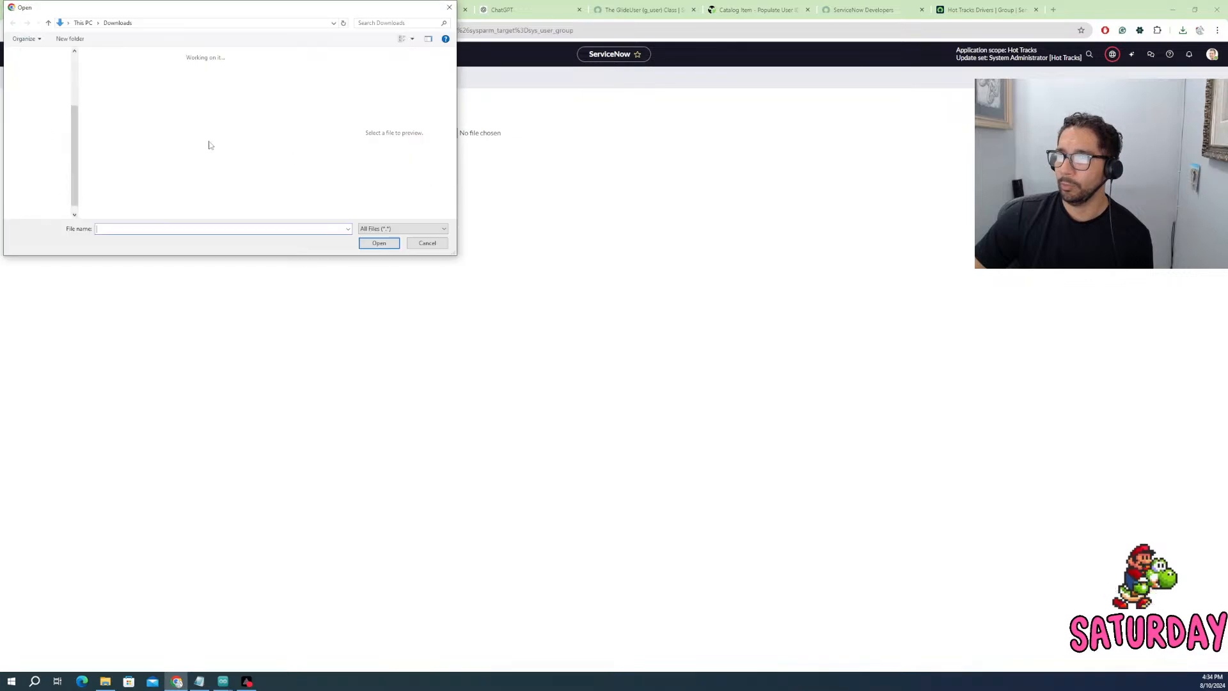
{"action": "left_click", "coordinate": [380, 243]}
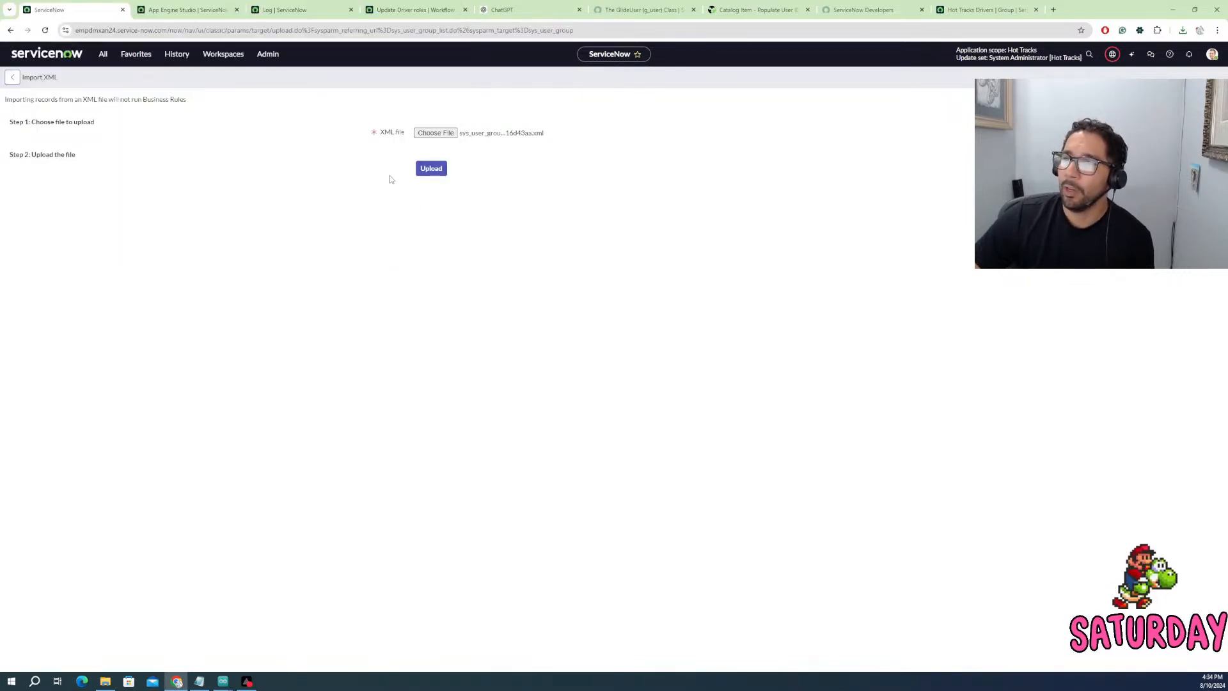
{"action": "left_click", "coordinate": [430, 170]}
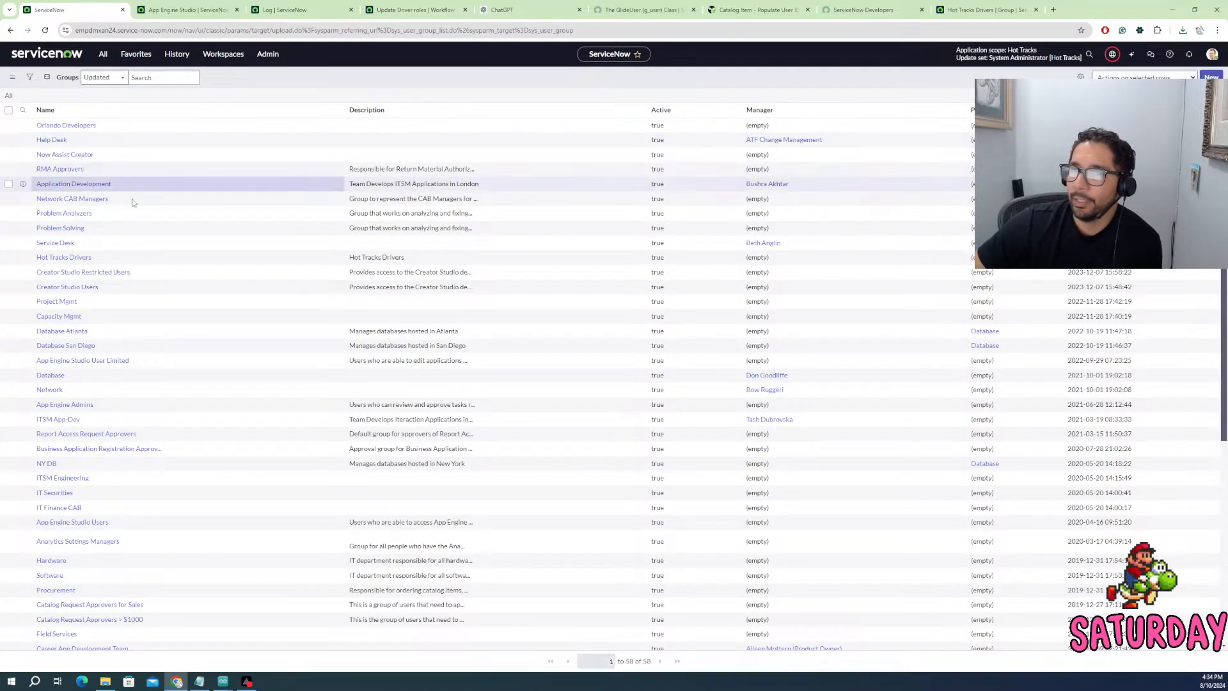
{"action": "left_click", "coordinate": [78, 262]}
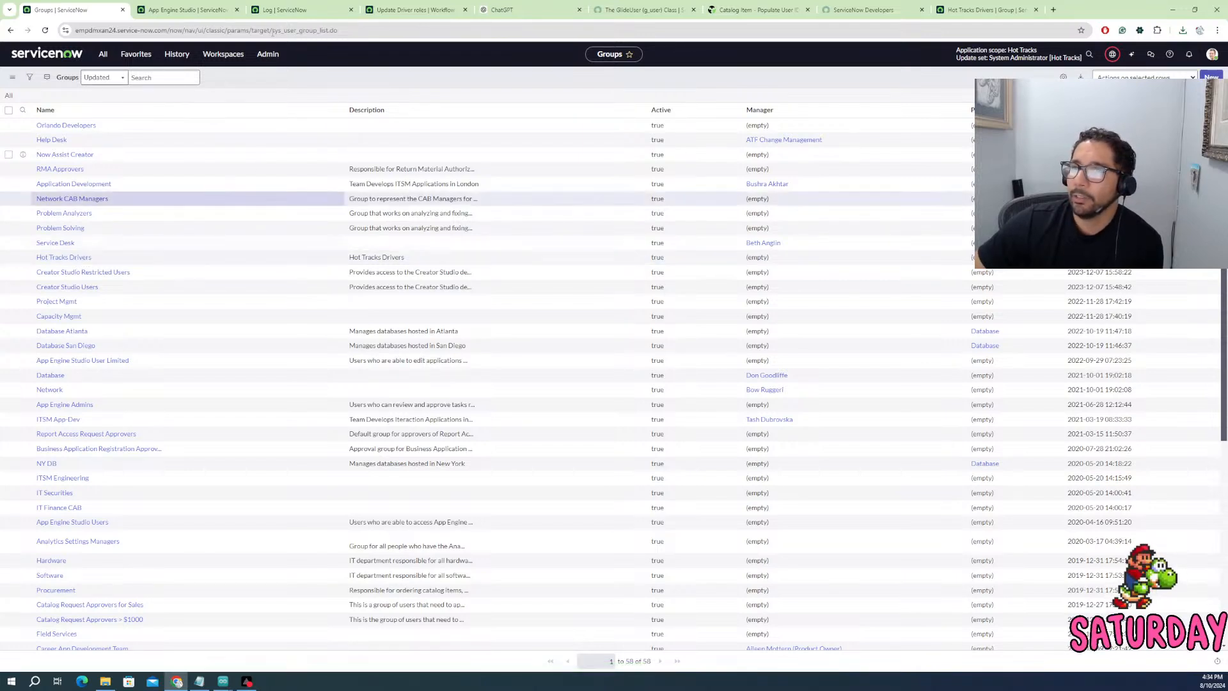
- Switch to the Update Driver roles flow and open its Create or Update Group Member Record action
{"action": "left_click", "coordinate": [435, 10]}
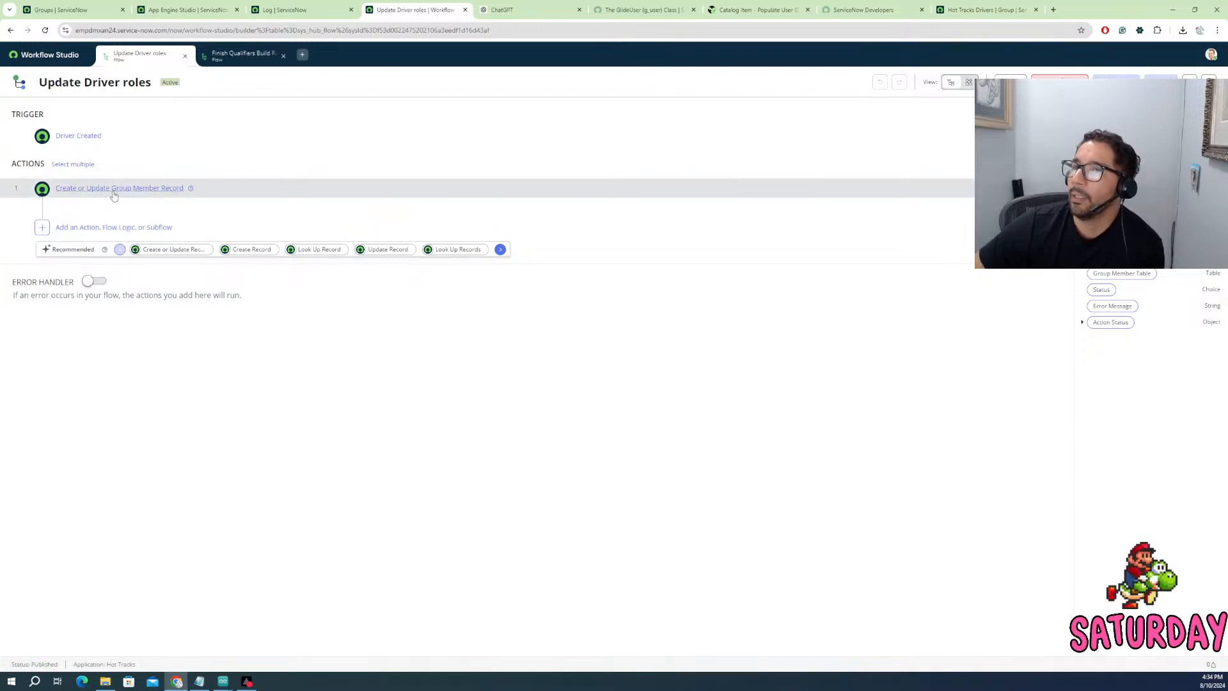
{"action": "left_click", "coordinate": [148, 190]}
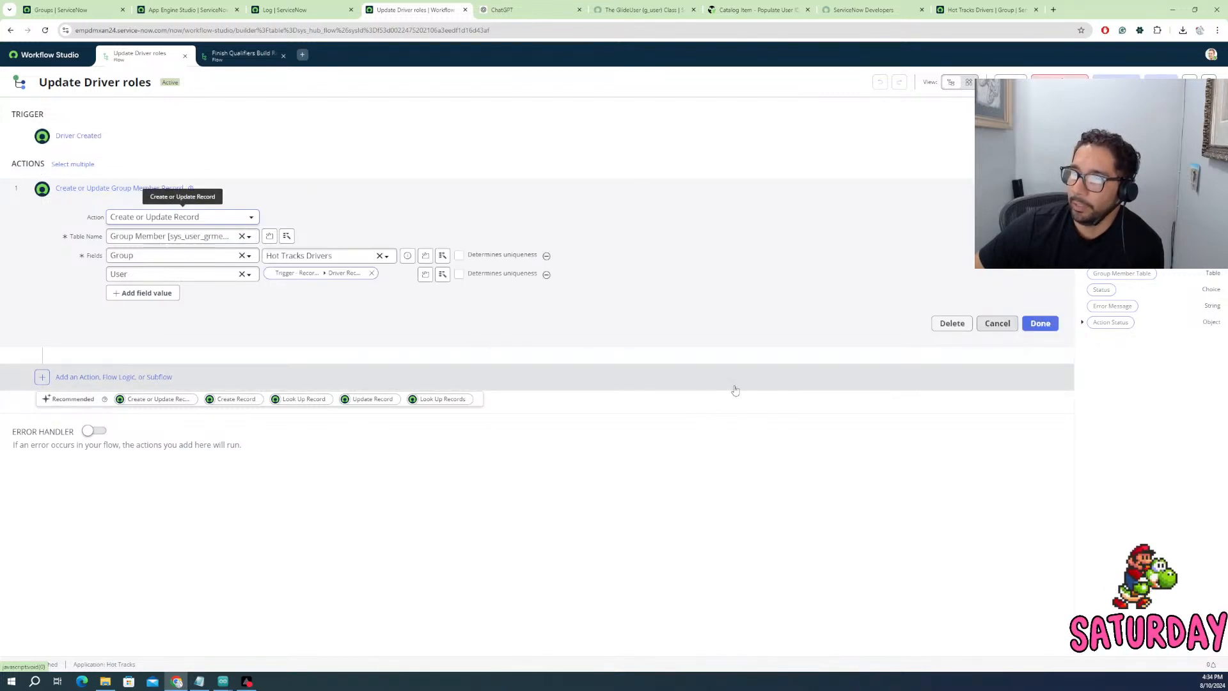
- Open the Hot Tracks Drivers group record referenced by the action's Group field, examine it, and close its window
{"action": "left_click", "coordinate": [408, 256]}
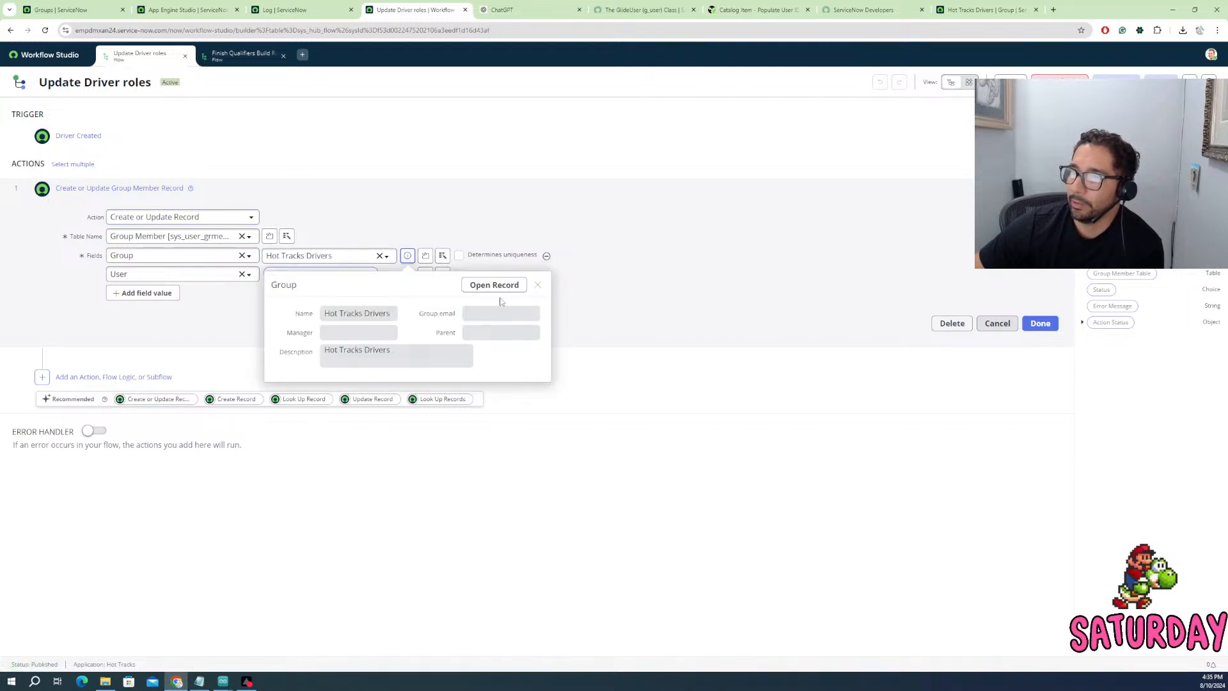
{"action": "left_click", "coordinate": [495, 285]}
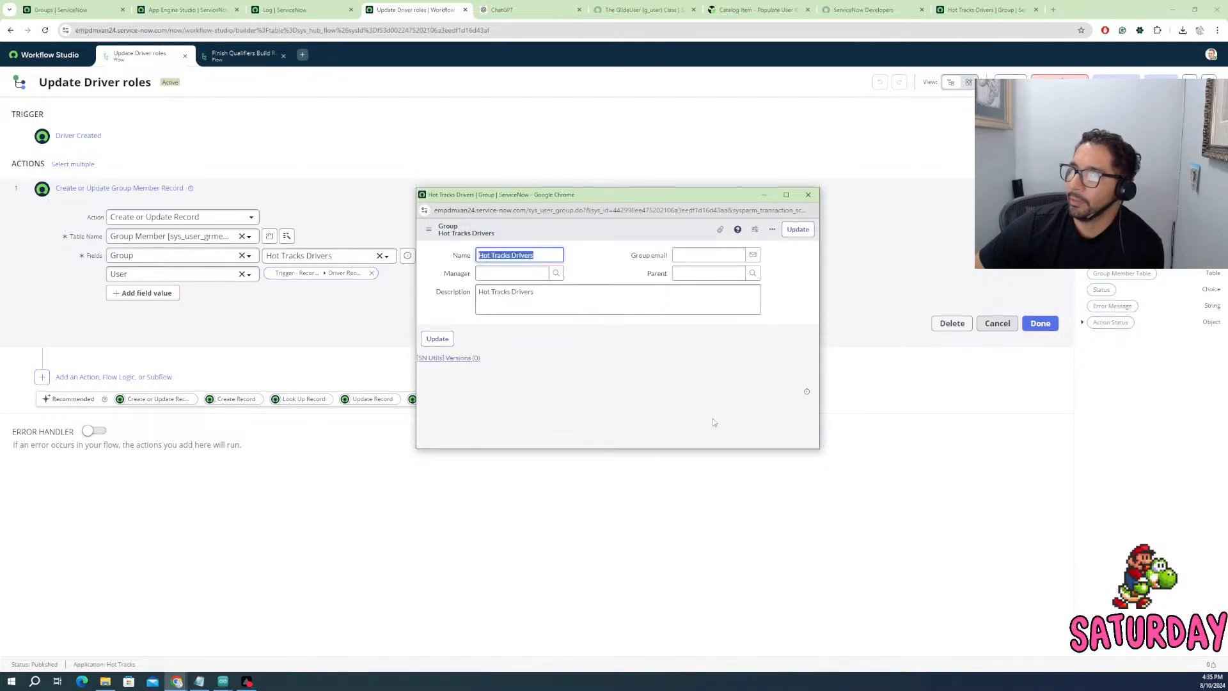
{"action": "left_click", "coordinate": [808, 194]}
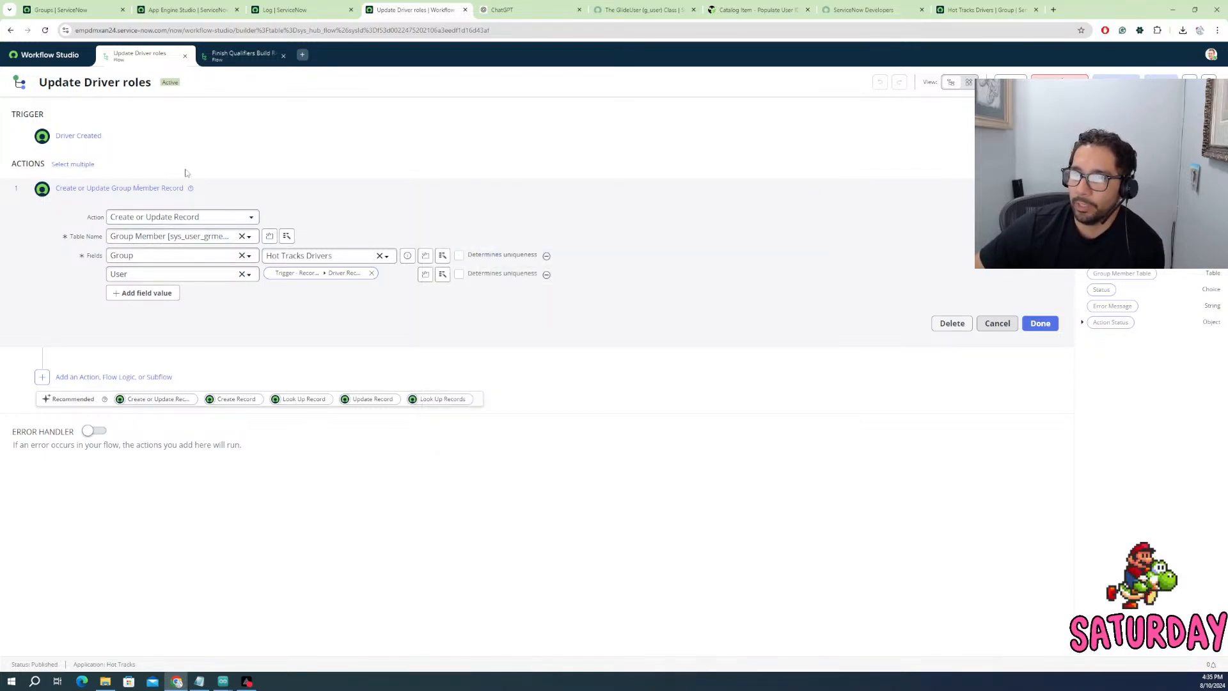
- Close the Finish Qualifiers Build Rank and Update Driver roles flows in Workflow Studio
{"action": "left_click", "coordinate": [266, 56]}
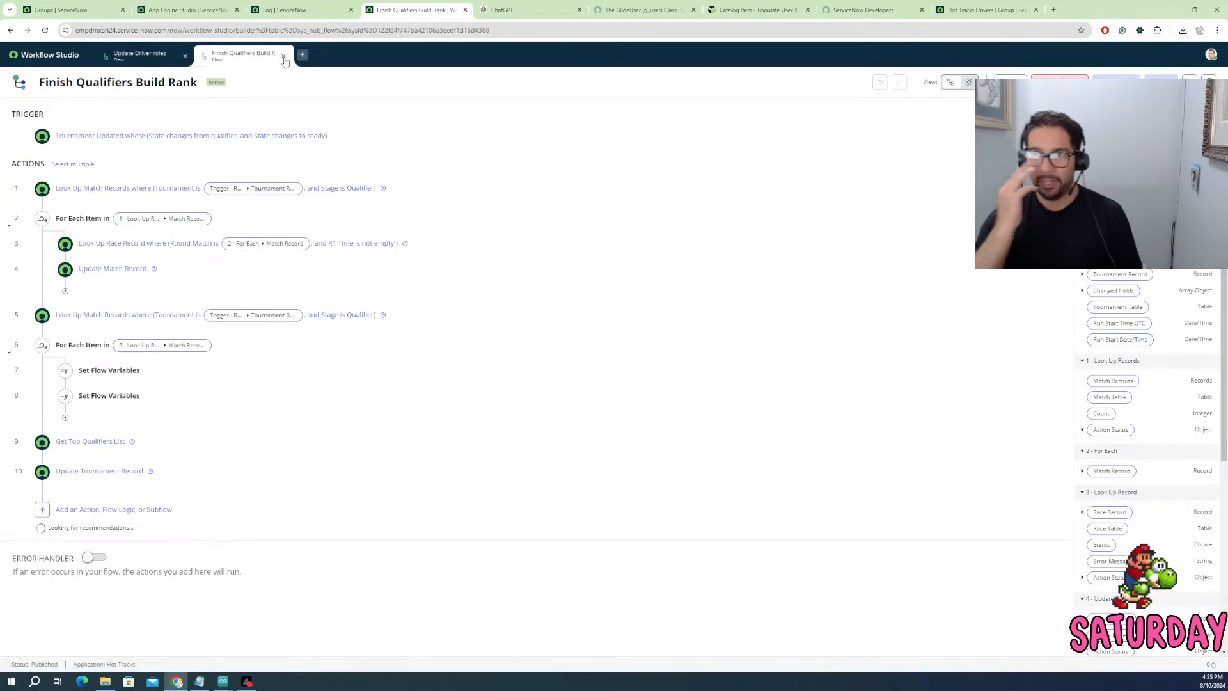
{"action": "left_click", "coordinate": [283, 57]}
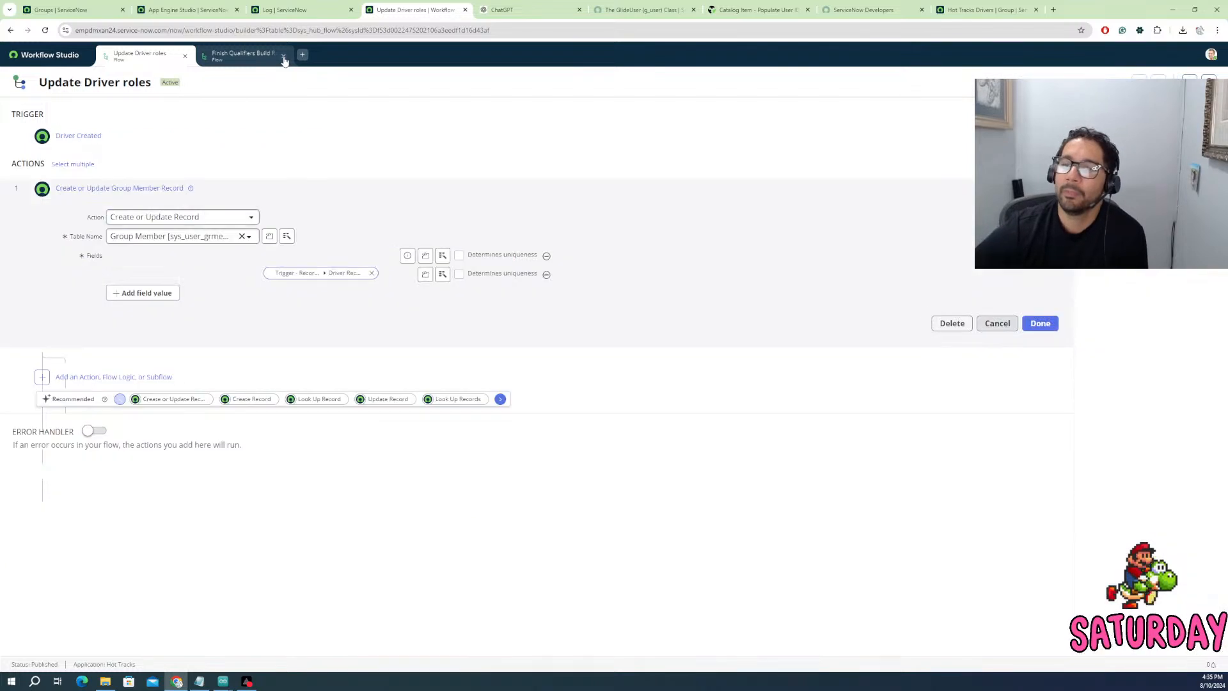
{"action": "left_click", "coordinate": [55, 53]}
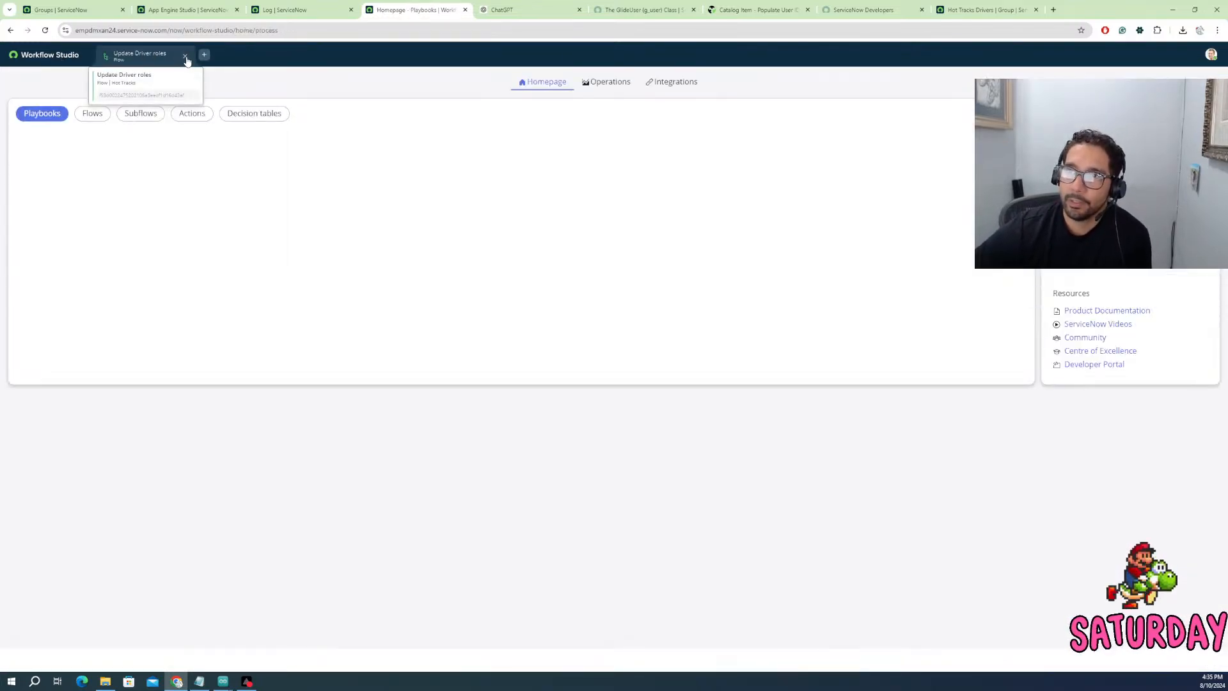
{"action": "left_click", "coordinate": [184, 56]}
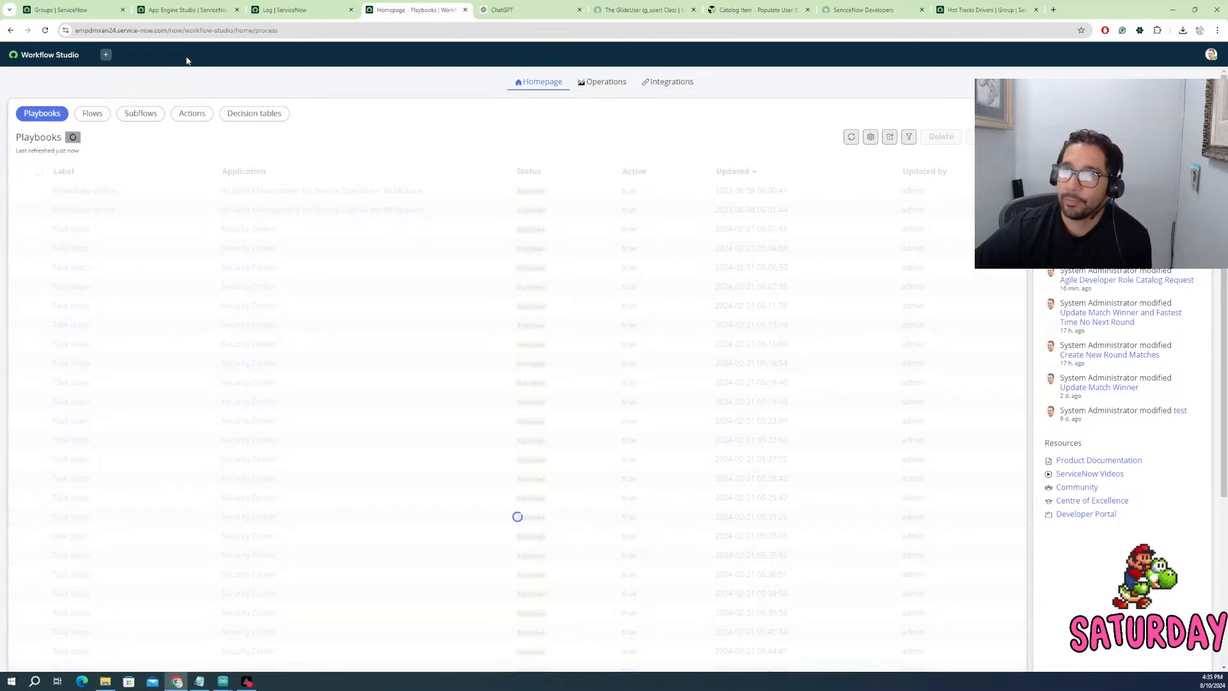
- Find the source instance's Hot Tracks Drivers group page among the open browser pages and close it
{"action": "left_click", "coordinate": [198, 17]}
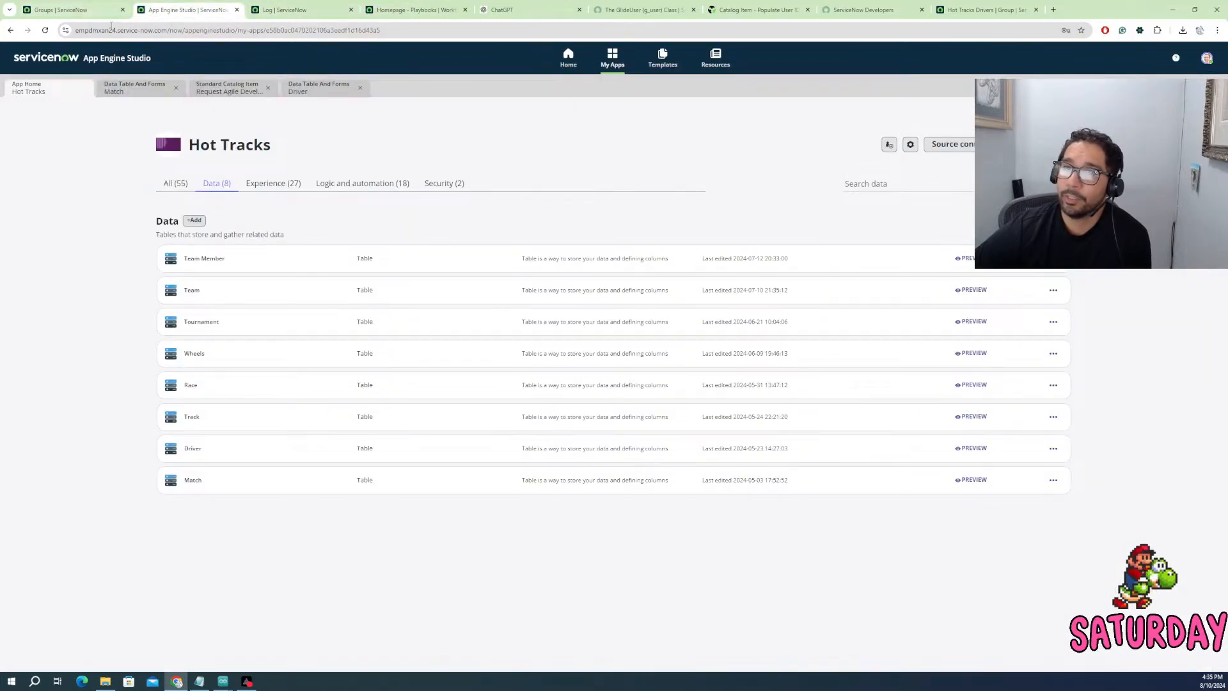
{"action": "left_click", "coordinate": [68, 6]}
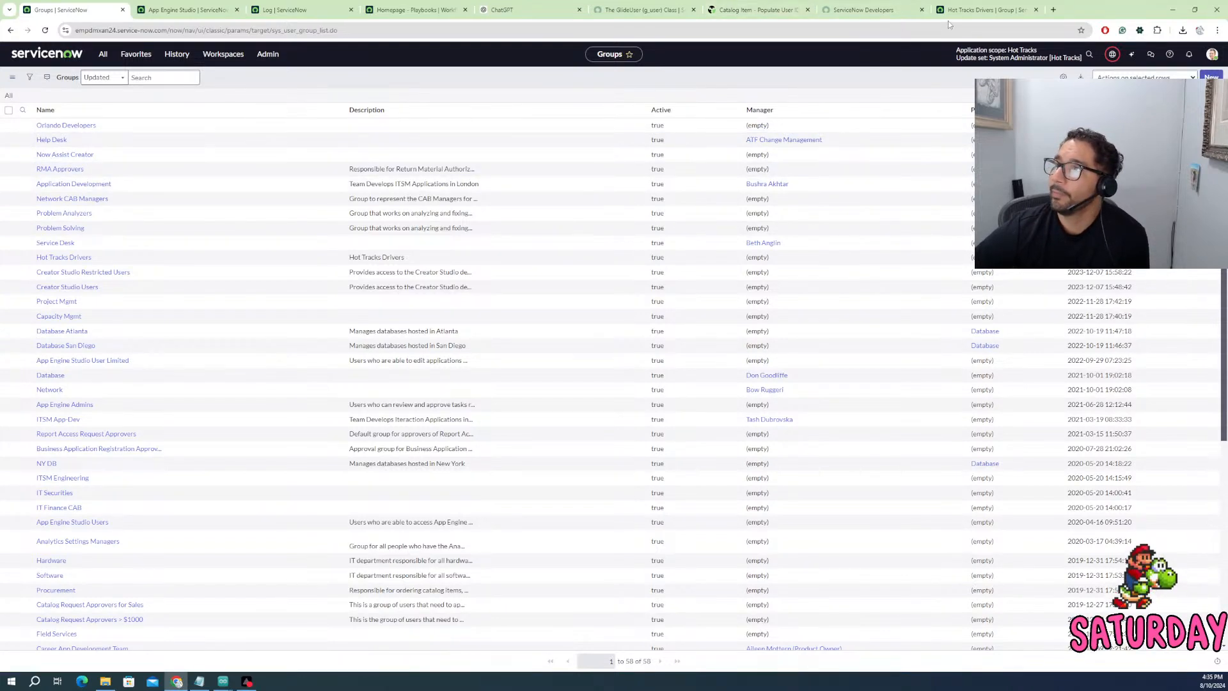
{"action": "left_click", "coordinate": [965, 11]}
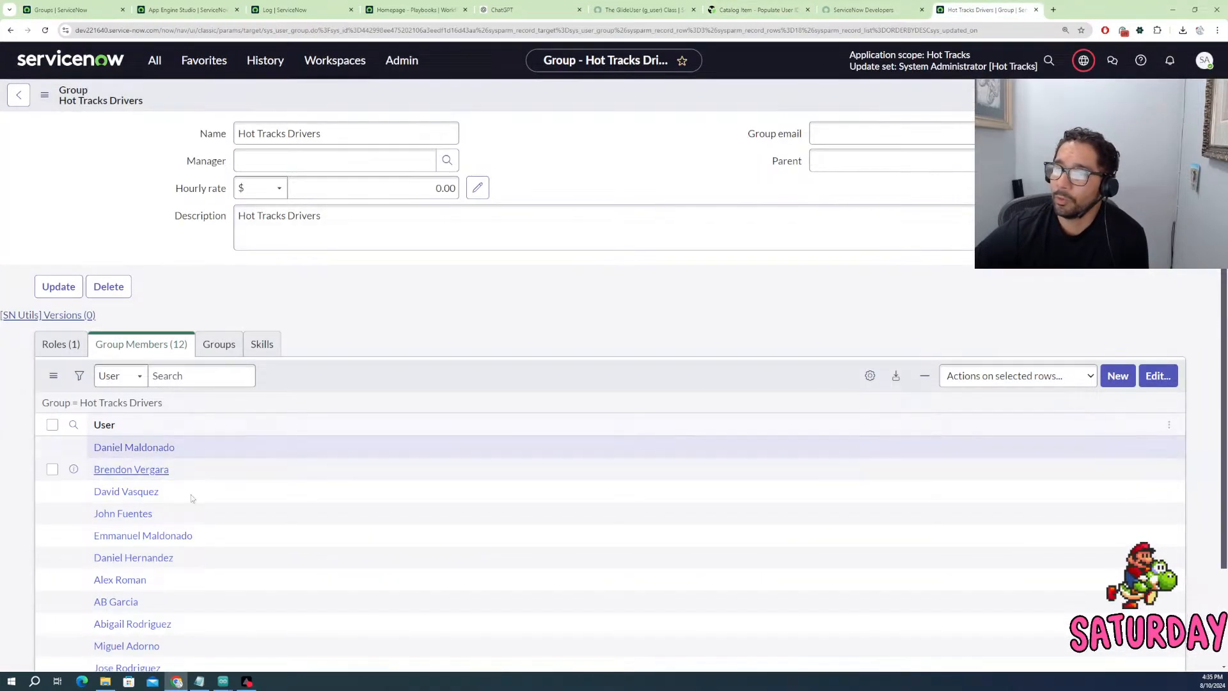
{"action": "left_click", "coordinate": [1036, 10]}
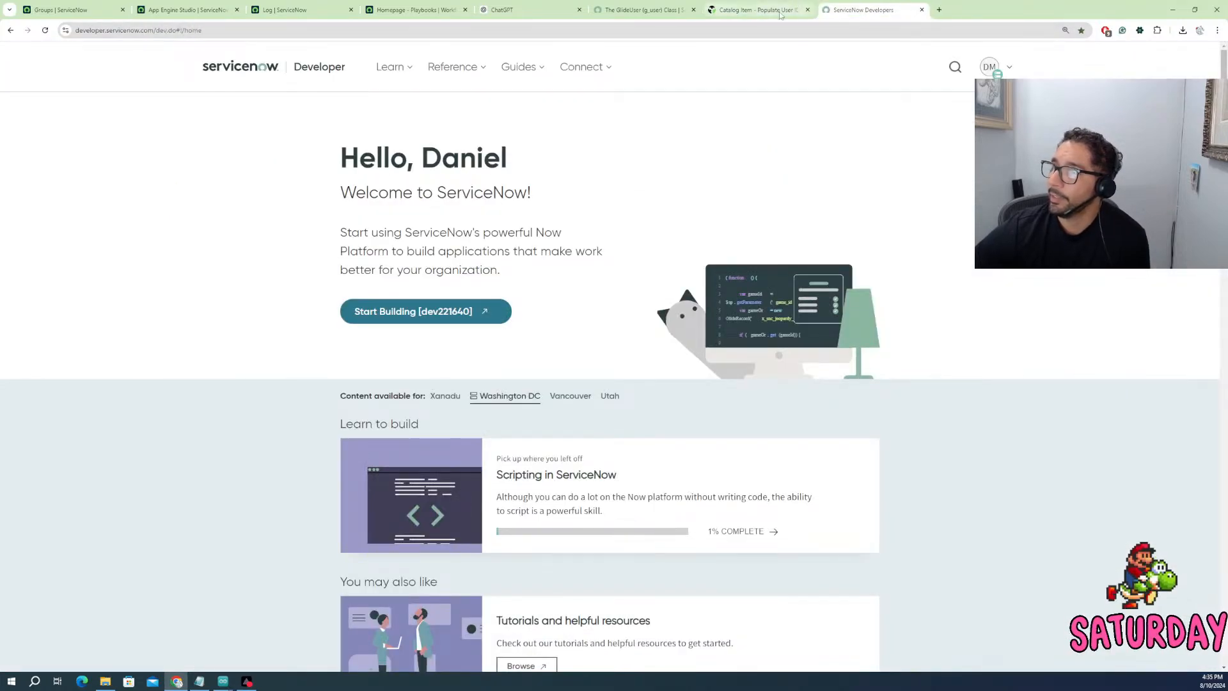
{"action": "left_click", "coordinate": [758, 9]}
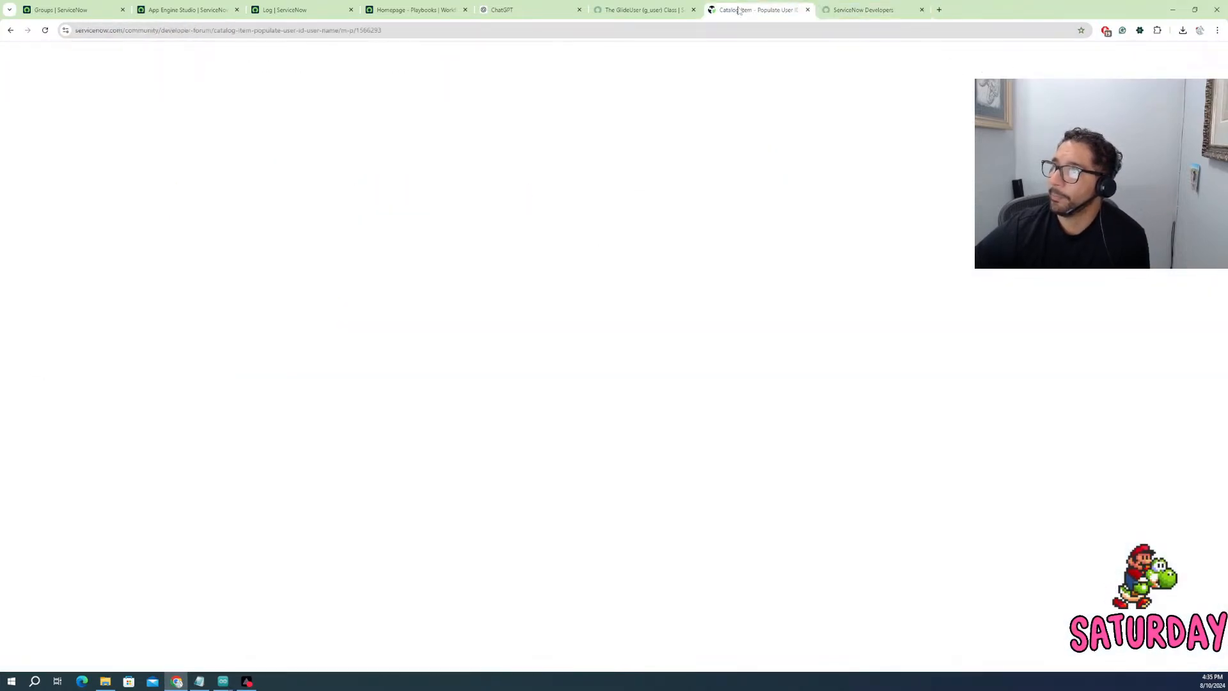
{"action": "left_click", "coordinate": [632, 8]}
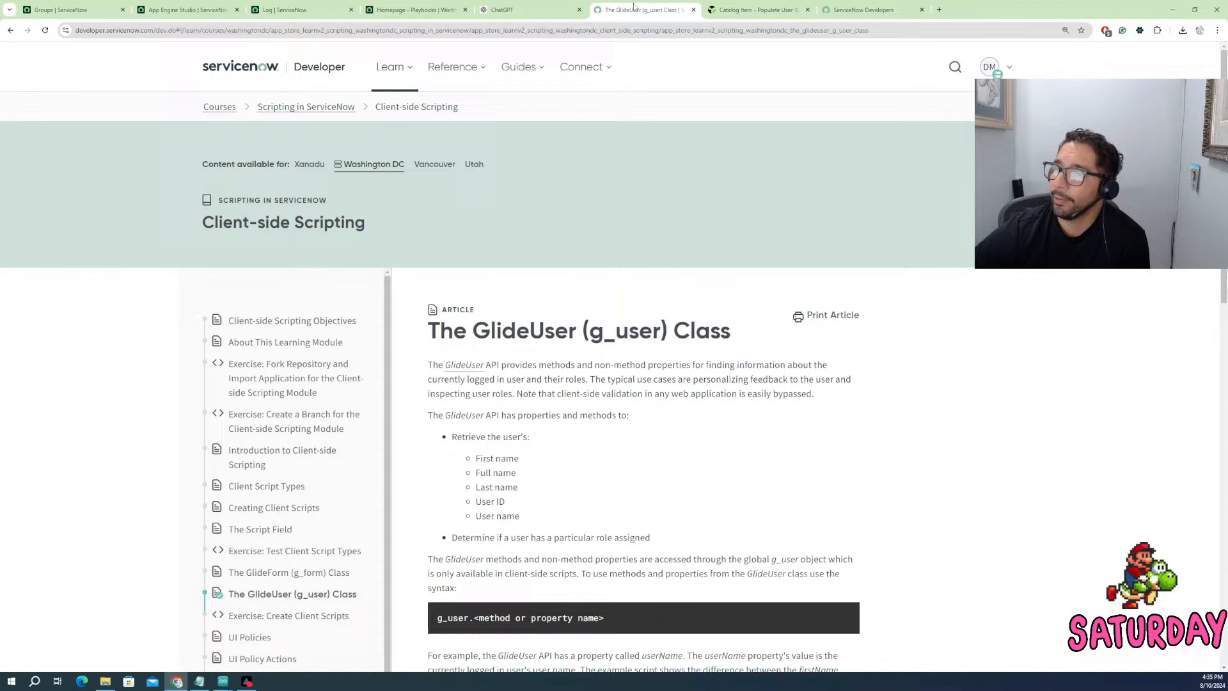
{"action": "left_click", "coordinate": [544, 9]}
{"action": "left_click", "coordinate": [422, 8]}
{"action": "left_click", "coordinate": [323, 8]}
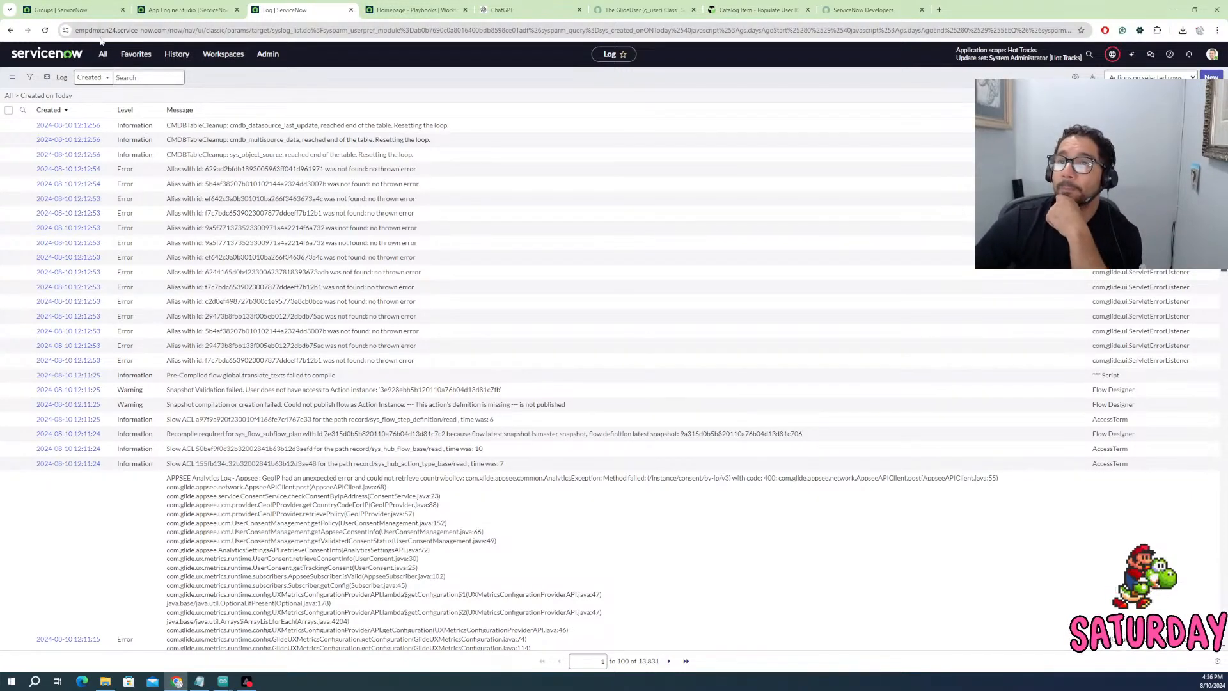
- Open Hot Tracks Drivers from the target instance's Groups list and examine its group members and child groups
{"action": "left_click", "coordinate": [99, 9]}
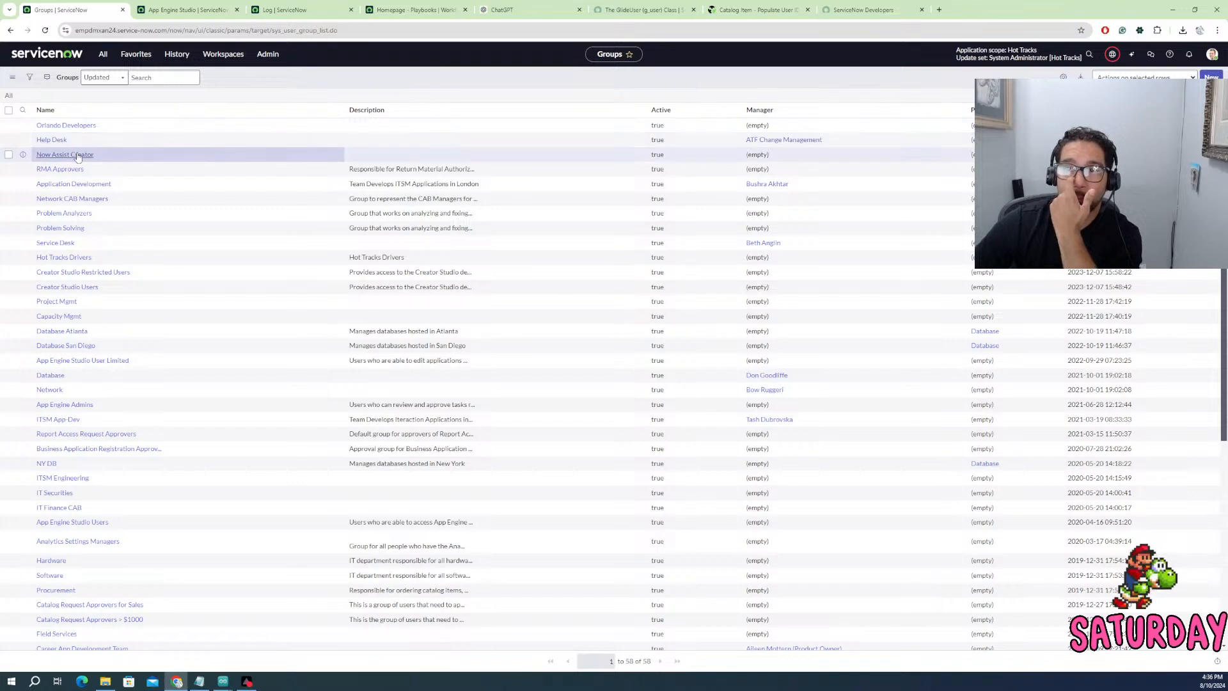
{"action": "left_click", "coordinate": [71, 257]}
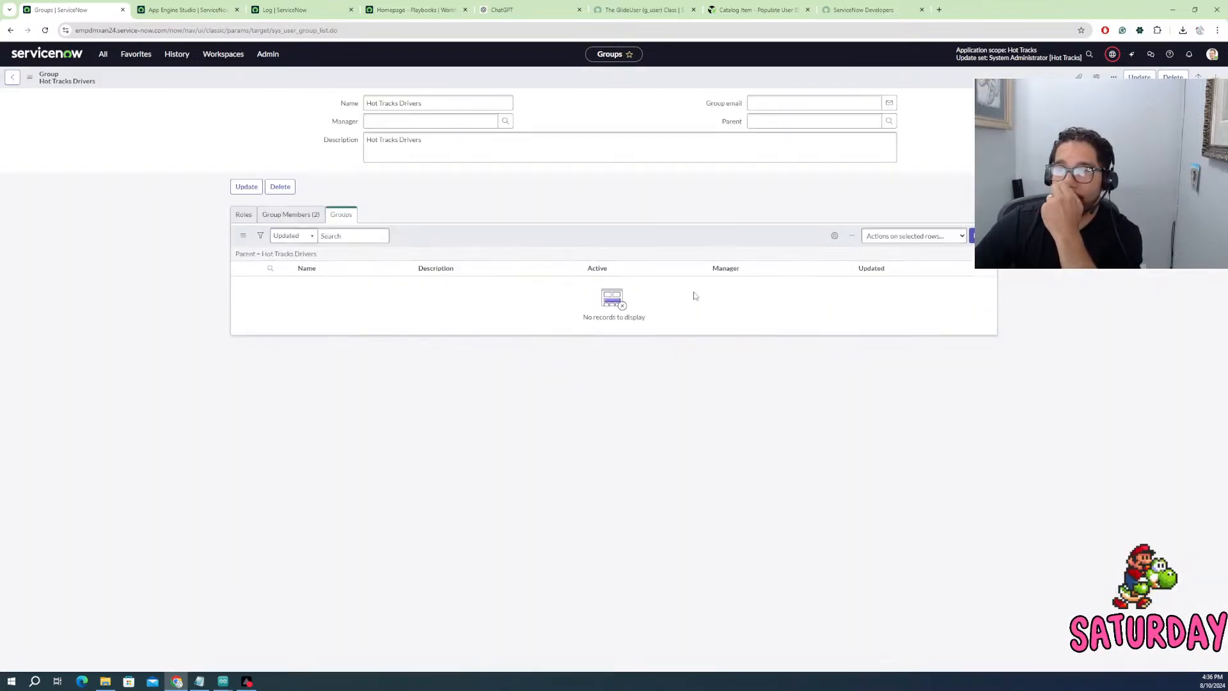
{"action": "left_click", "coordinate": [296, 218]}
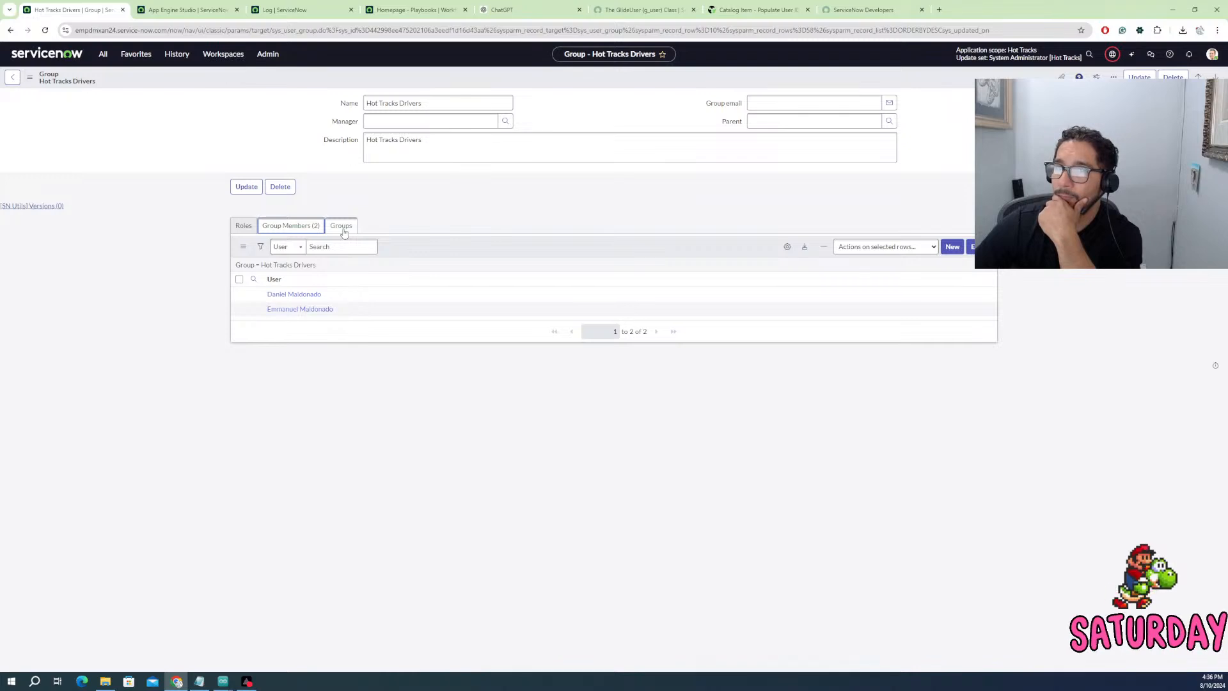
{"action": "left_click", "coordinate": [342, 228]}
{"action": "left_click", "coordinate": [298, 231]}
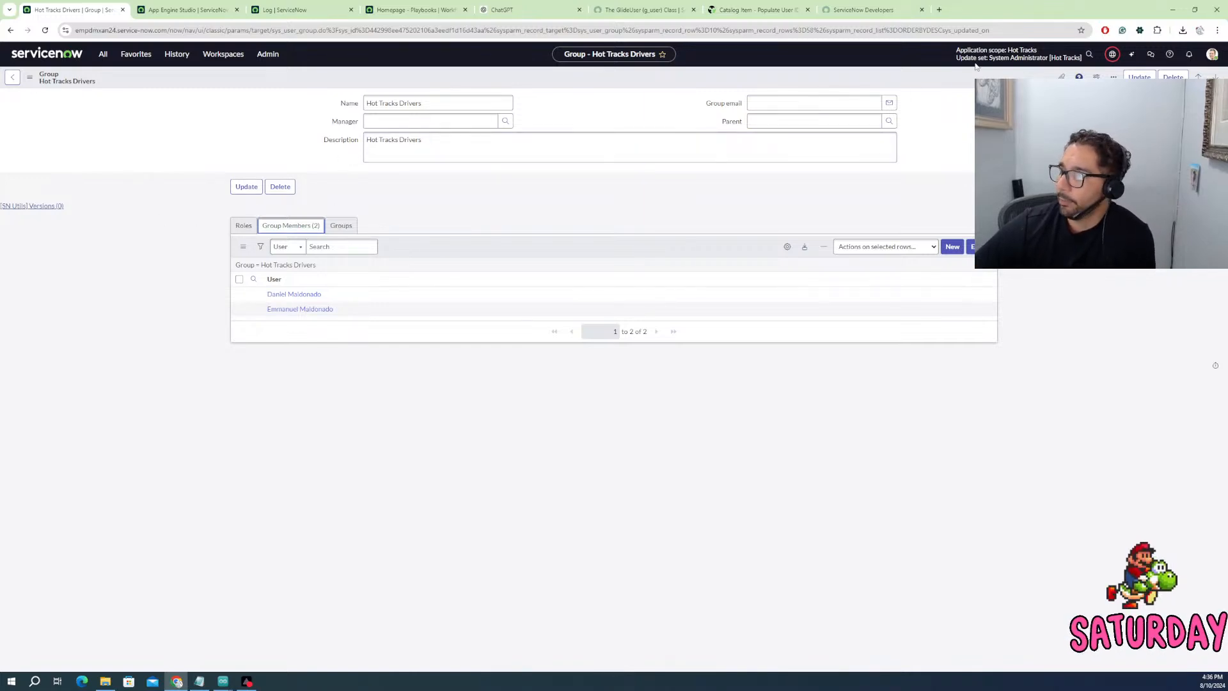
{"action": "right_click", "coordinate": [772, 81]}
{"action": "left_click", "coordinate": [781, 86]}
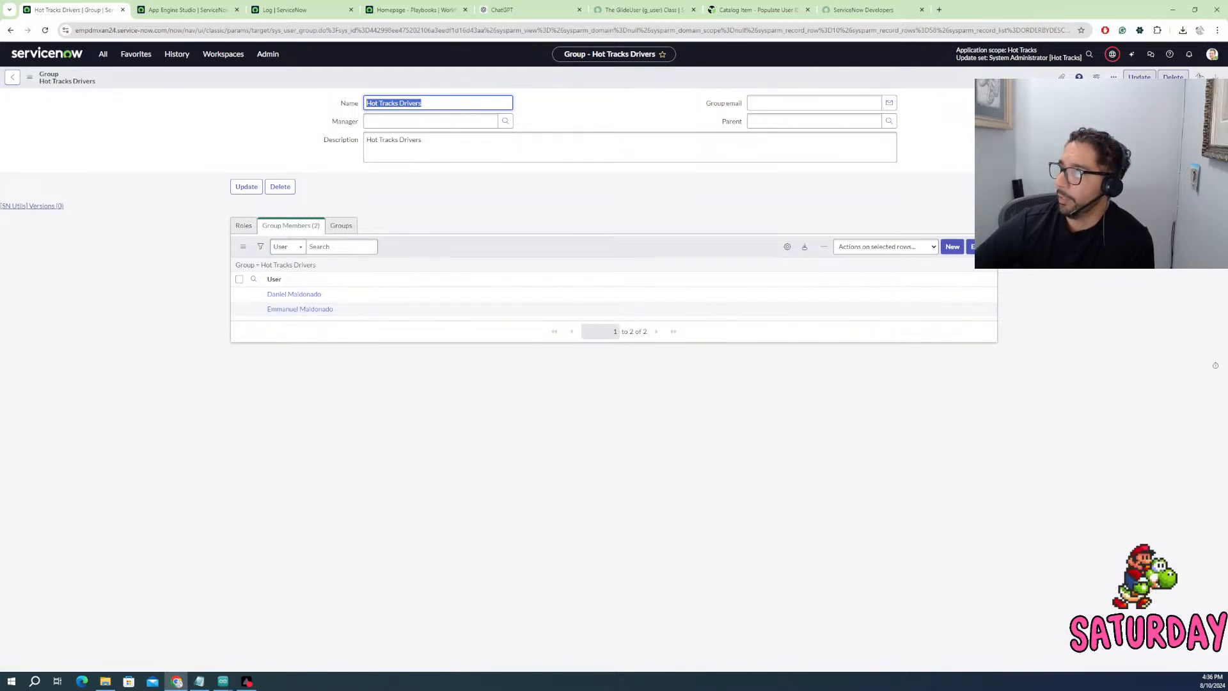
- Impersonate the second user listed in the Hot Tracks Drivers group members
{"action": "left_click", "coordinate": [1212, 54]}
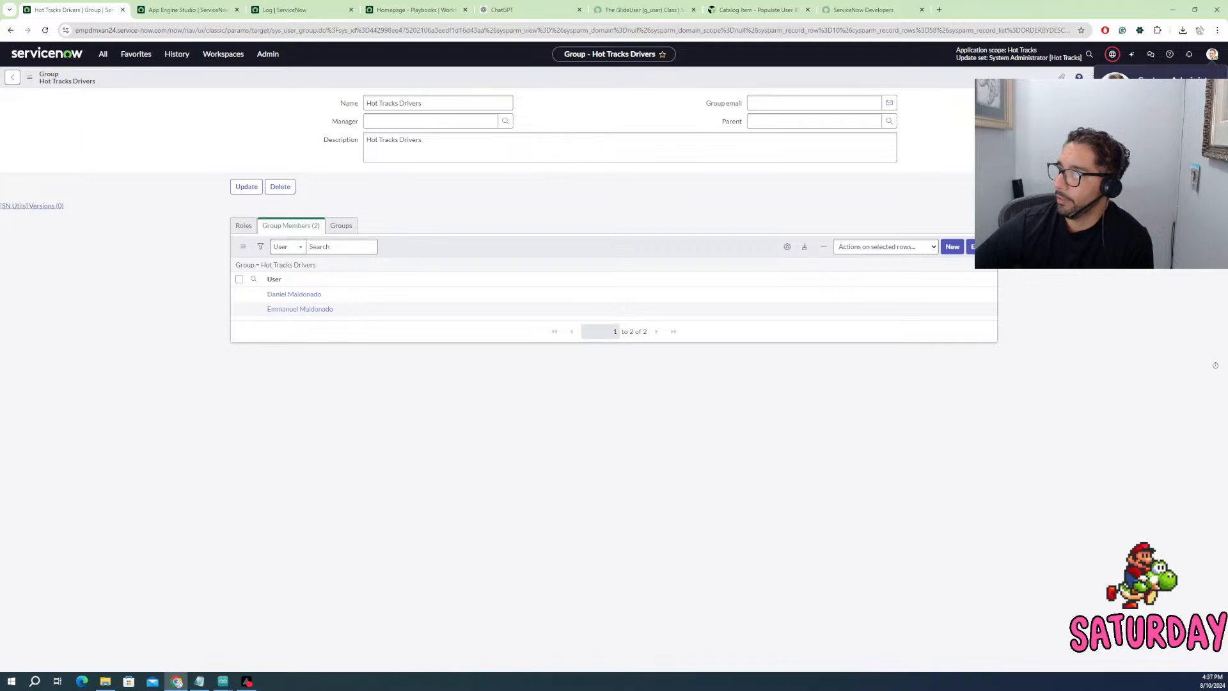
{"action": "left_click", "coordinate": [1142, 157]}
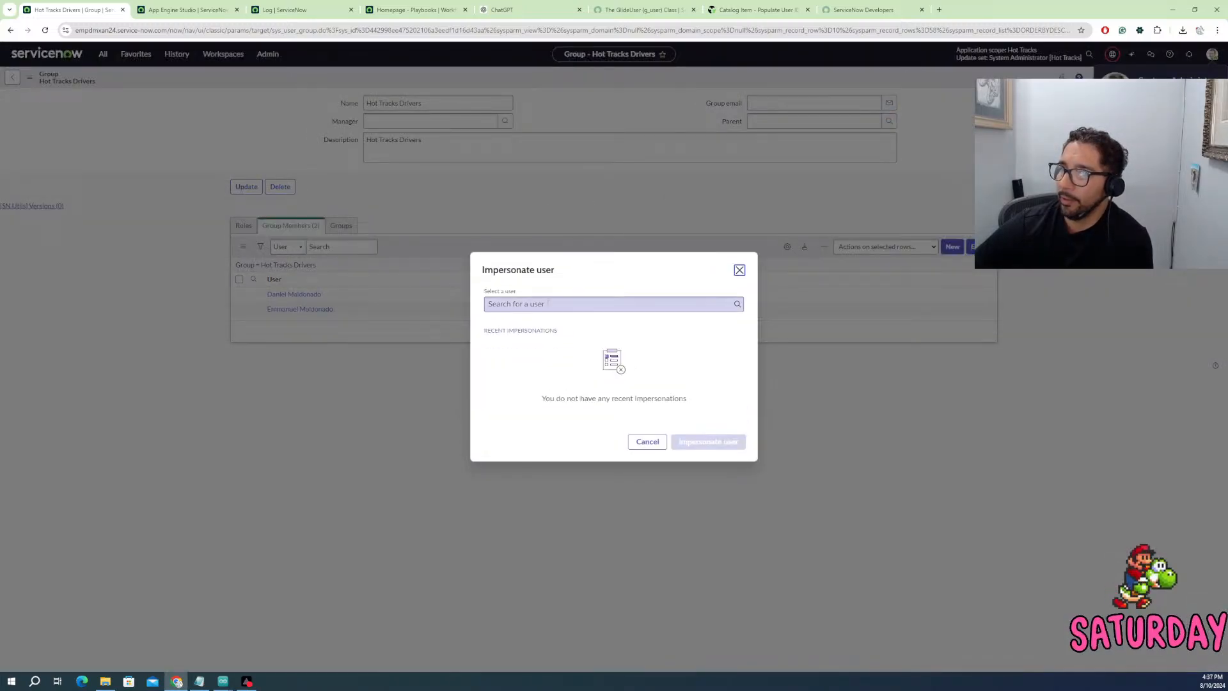
{"action": "left_click", "coordinate": [550, 304]}
{"action": "type", "text": "emma"}
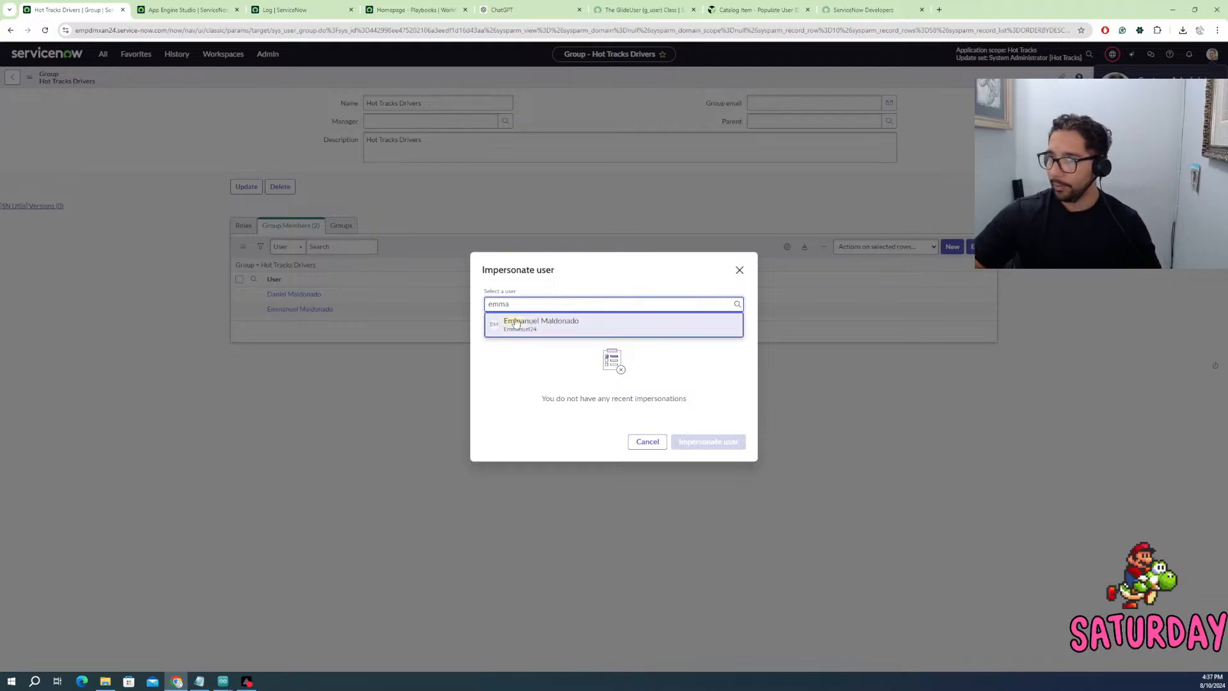
{"action": "left_click", "coordinate": [515, 325]}
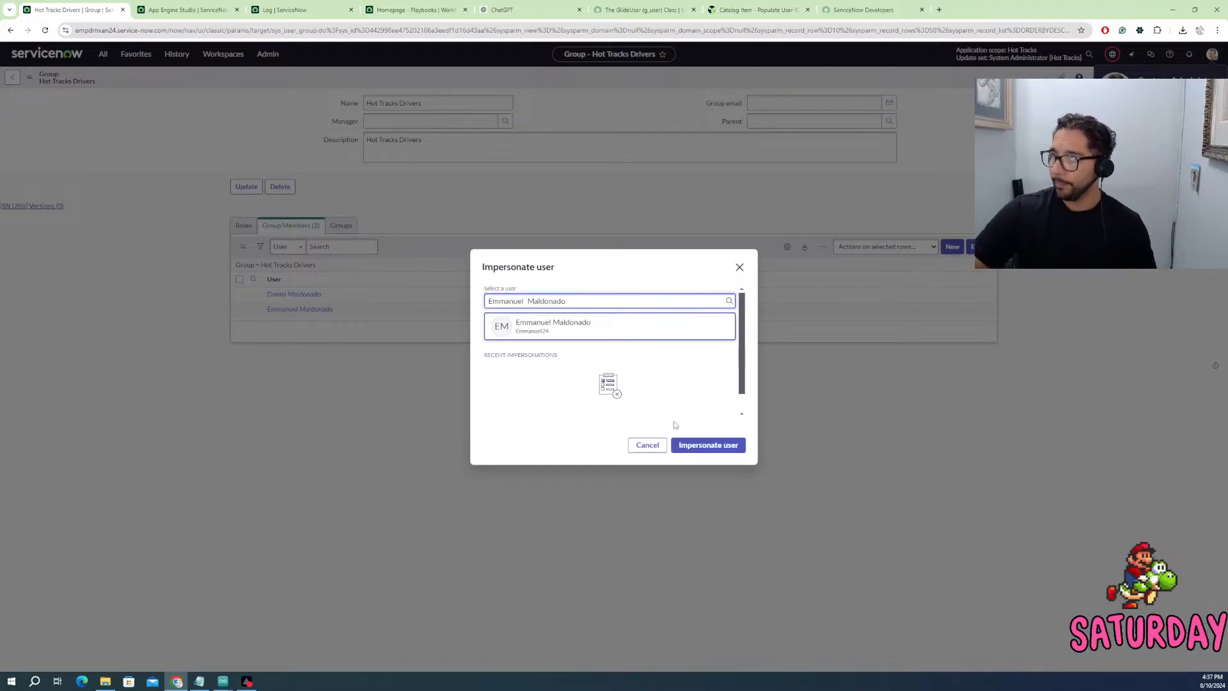
{"action": "left_click", "coordinate": [694, 445]}
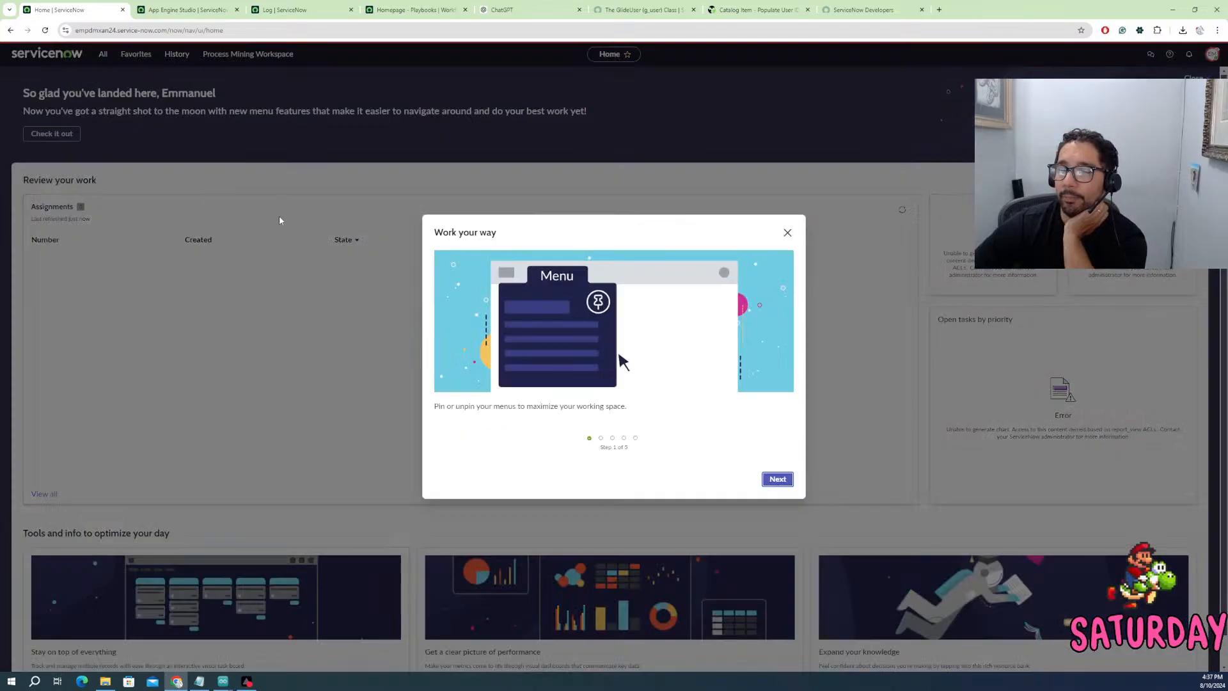
- Go through all five pages of the introductory tour, finish it, and look over the home page
{"action": "left_click", "coordinate": [776, 479]}
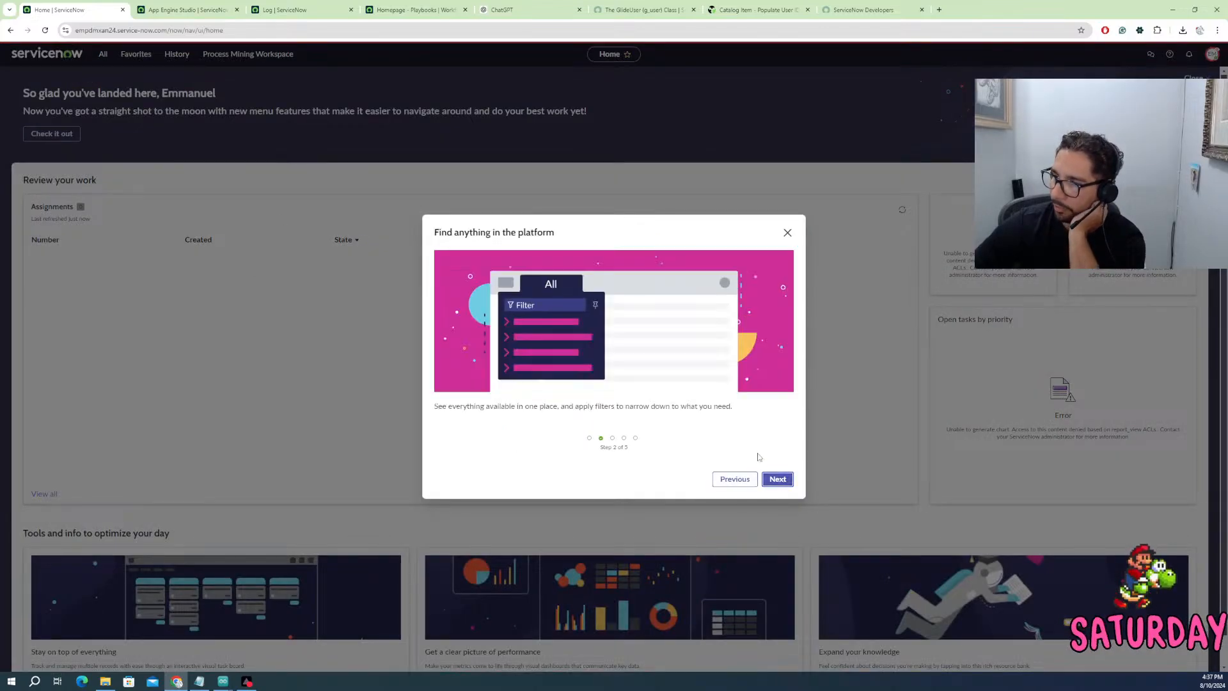
{"action": "left_click", "coordinate": [776, 480]}
{"action": "left_click", "coordinate": [776, 479]}
{"action": "left_click", "coordinate": [776, 480]}
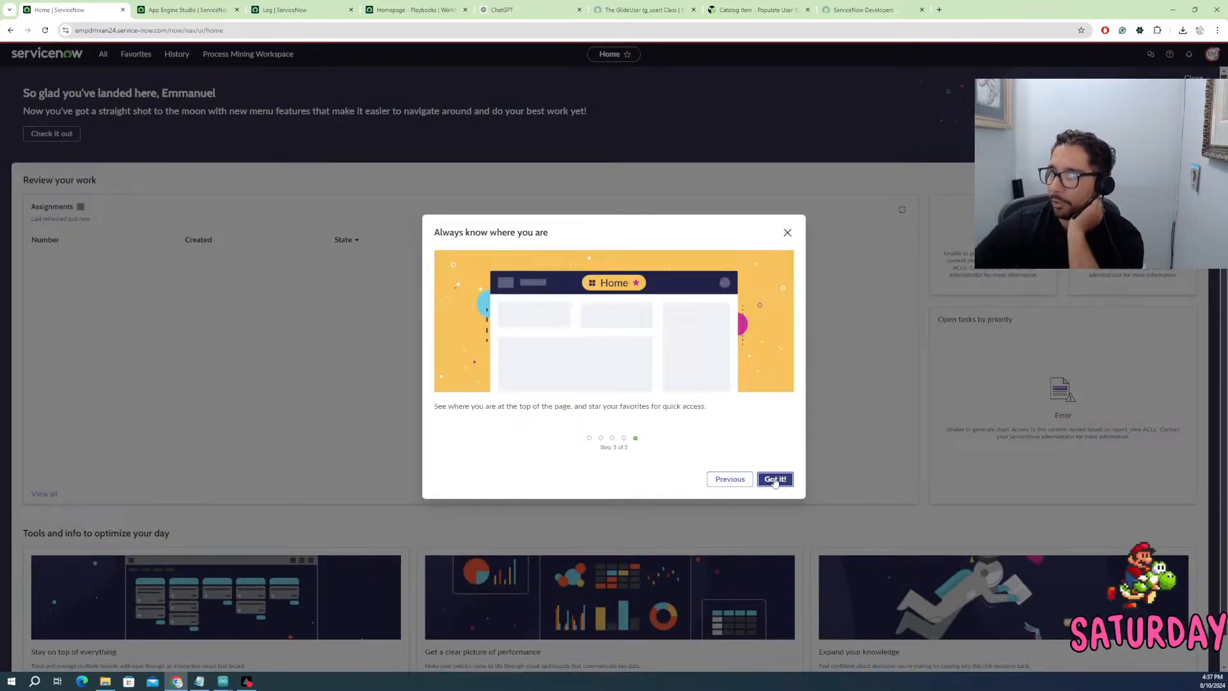
{"action": "left_click", "coordinate": [776, 479]}
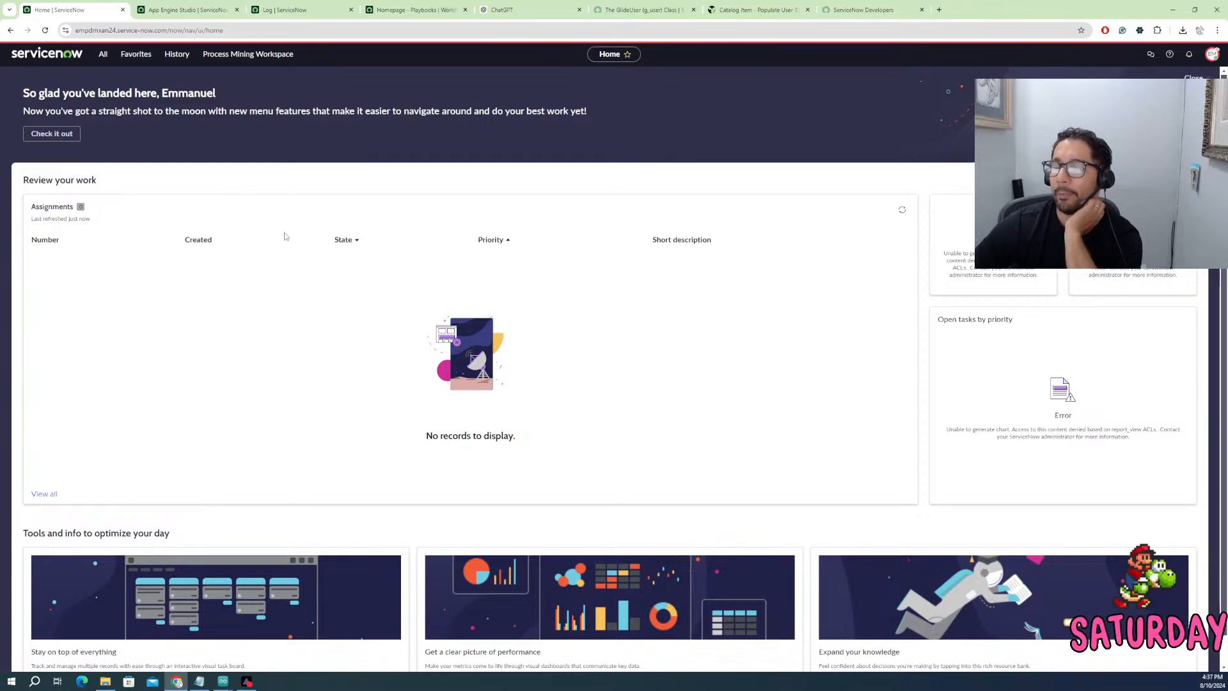
{"action": "scroll", "coordinate": [193, 442], "scroll_direction": "down", "scroll_amount": 2}
{"action": "scroll", "coordinate": [317, 454], "scroll_direction": "up", "scroll_amount": 2}
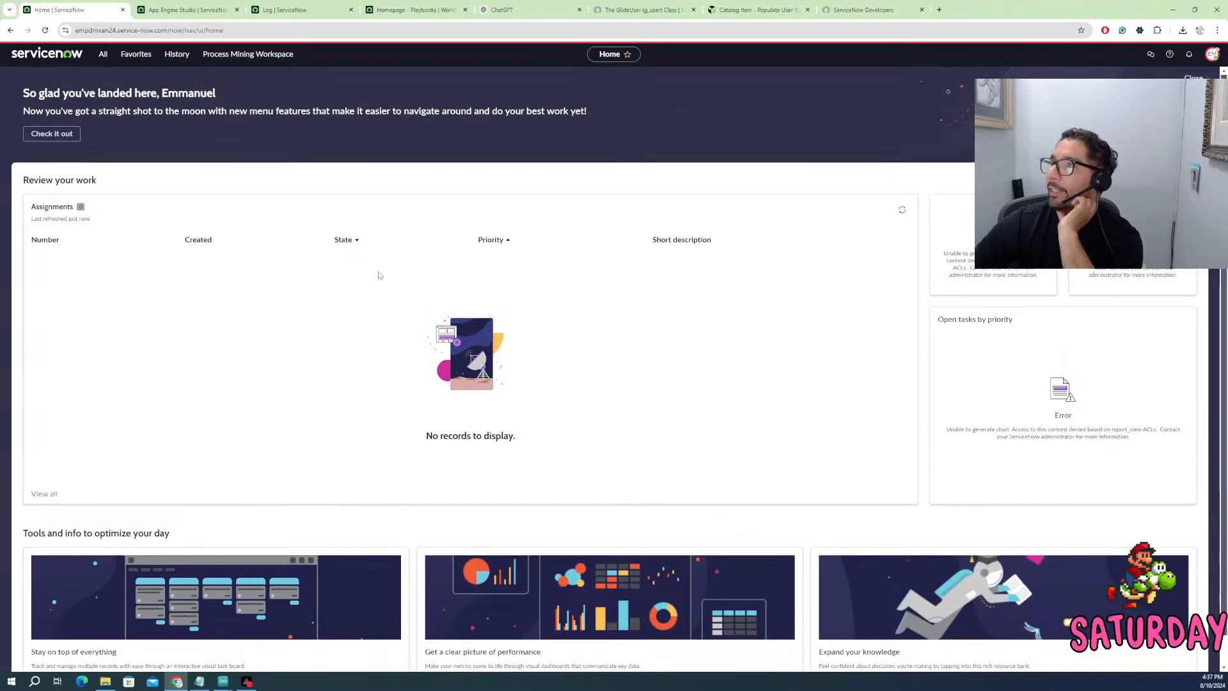
- Expand the Hot Tracks application in the navigator and open its Drivers list to check the impersonated user's access
{"action": "left_click", "coordinate": [103, 55]}
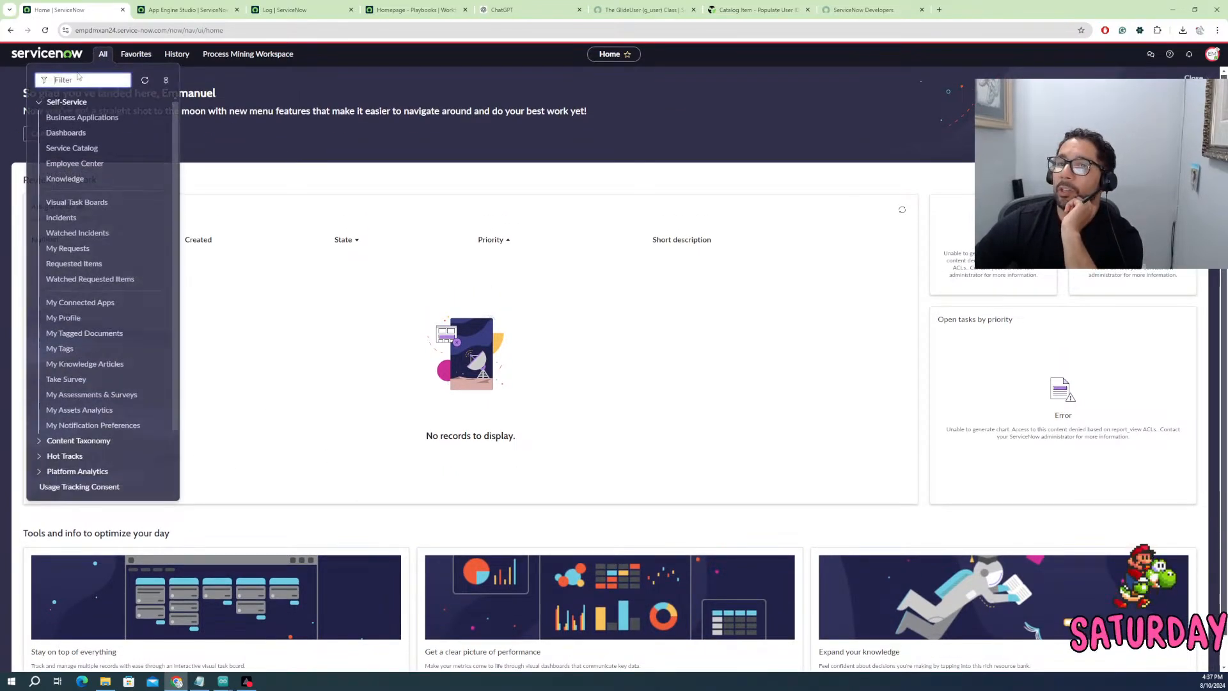
{"action": "scroll", "coordinate": [83, 256], "scroll_direction": "down", "scroll_amount": 2}
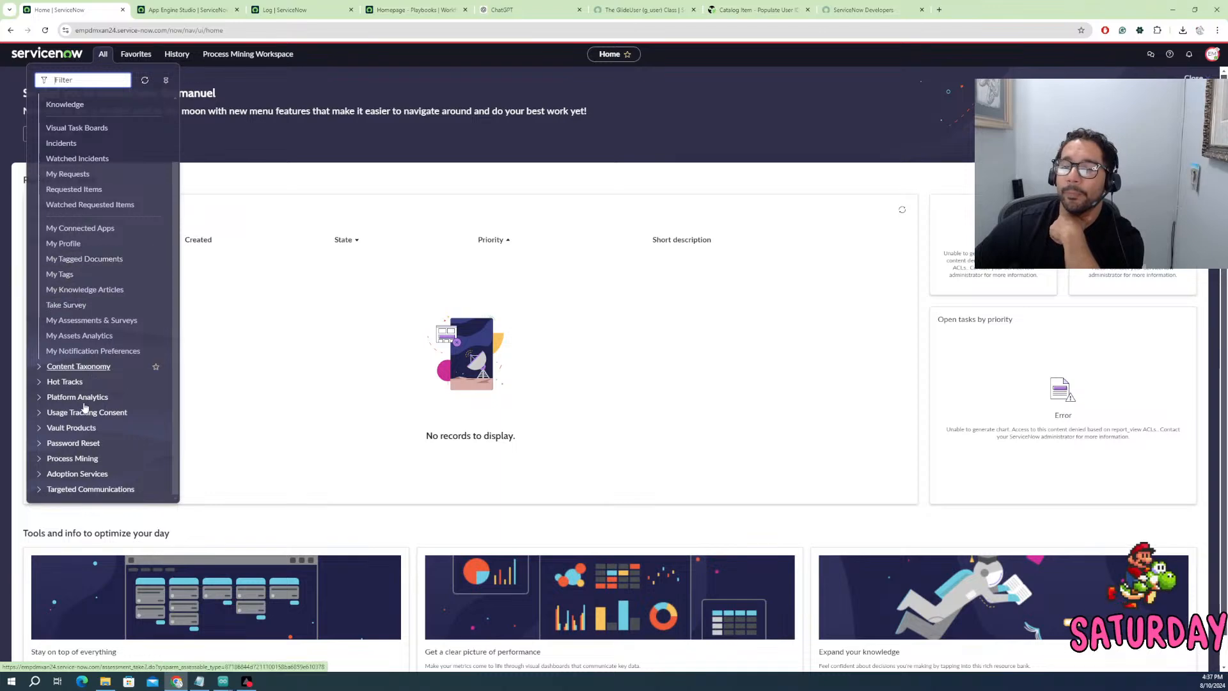
{"action": "left_click", "coordinate": [42, 382]}
{"action": "scroll", "coordinate": [58, 410], "scroll_direction": "down", "scroll_amount": 2}
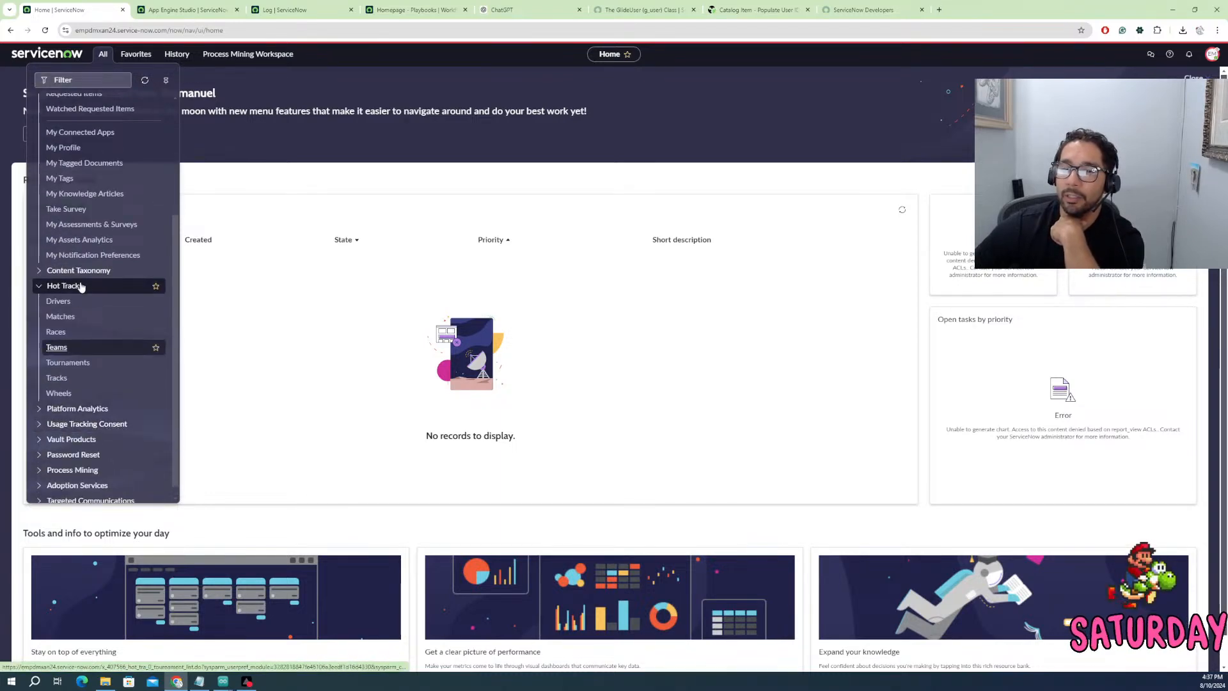
{"action": "left_click", "coordinate": [67, 308]}
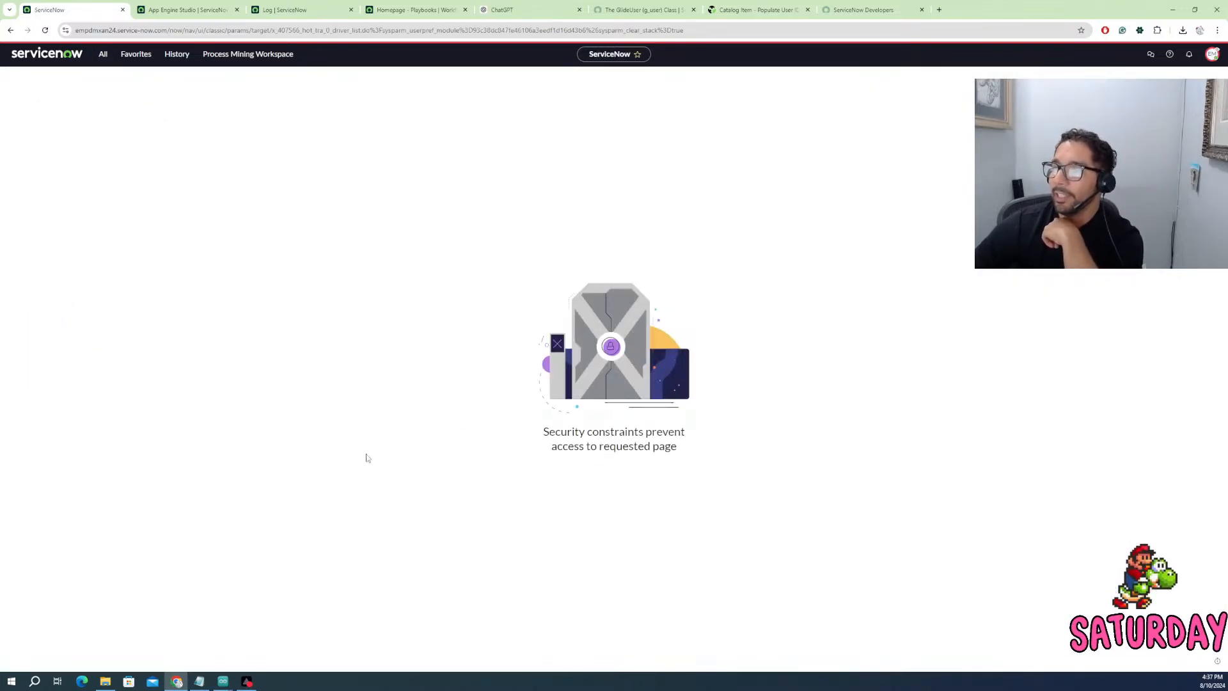
- Open the Tournaments and Wheels lists of the Hot Tracks application to check the impersonated user's access
{"action": "left_click", "coordinate": [102, 54]}
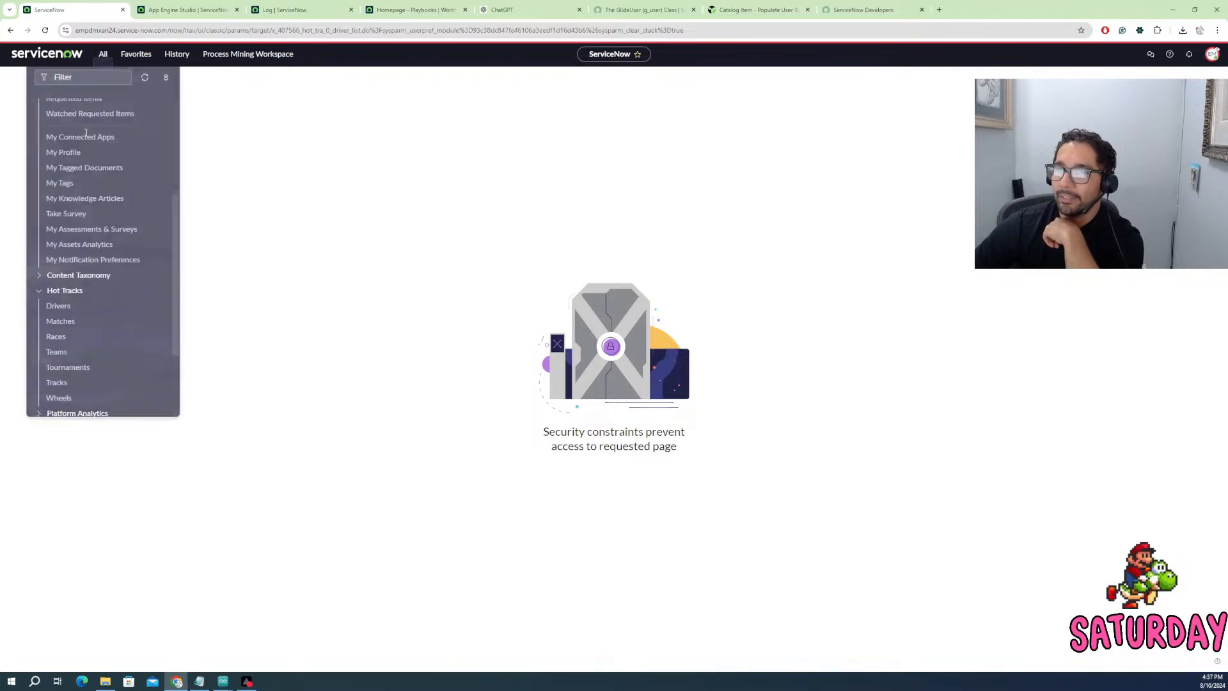
{"action": "left_click", "coordinate": [67, 362]}
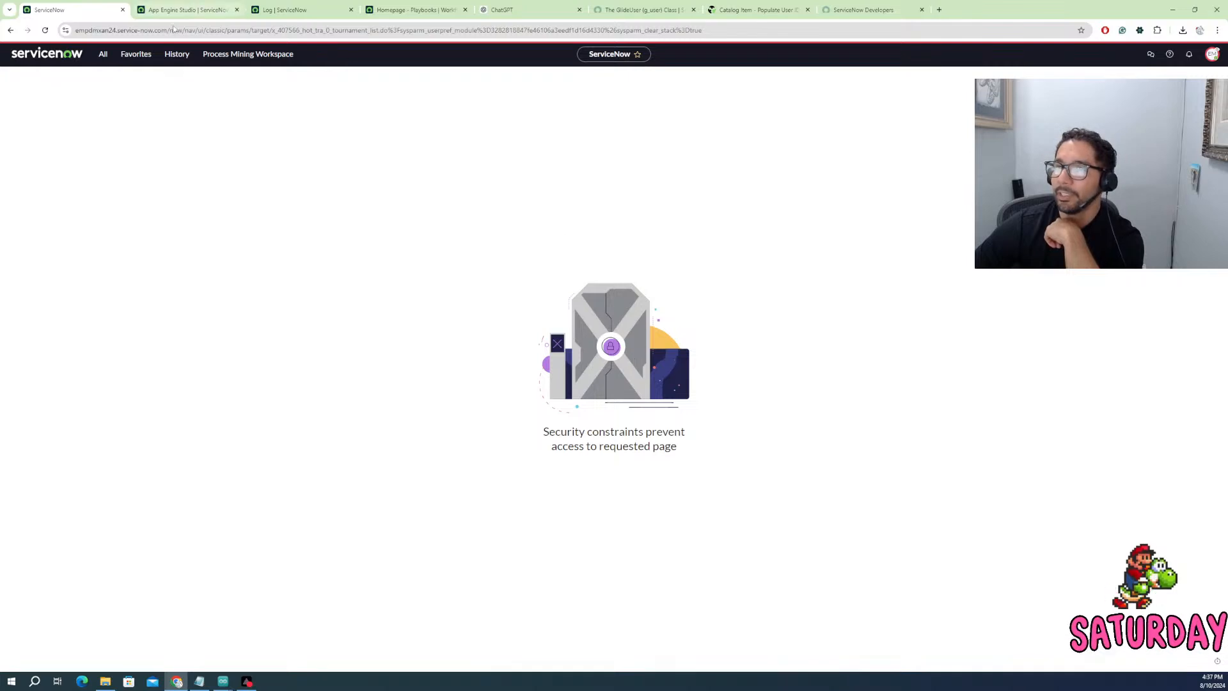
{"action": "left_click", "coordinate": [103, 54]}
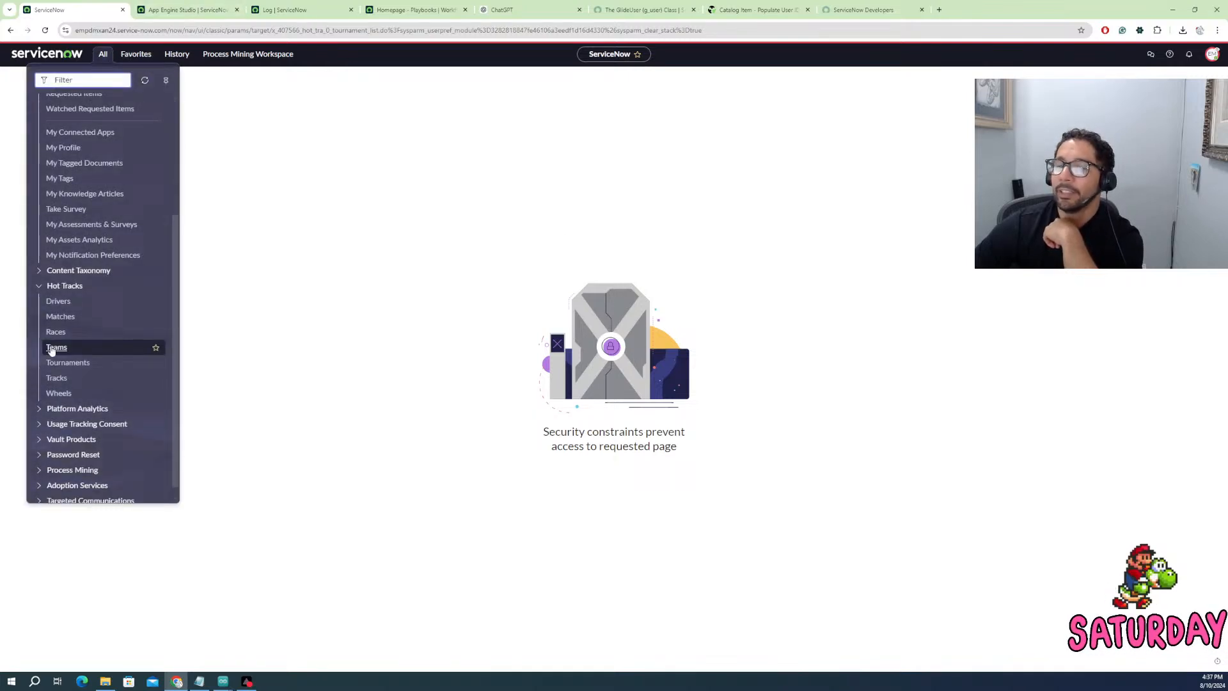
{"action": "left_click", "coordinate": [58, 393]}
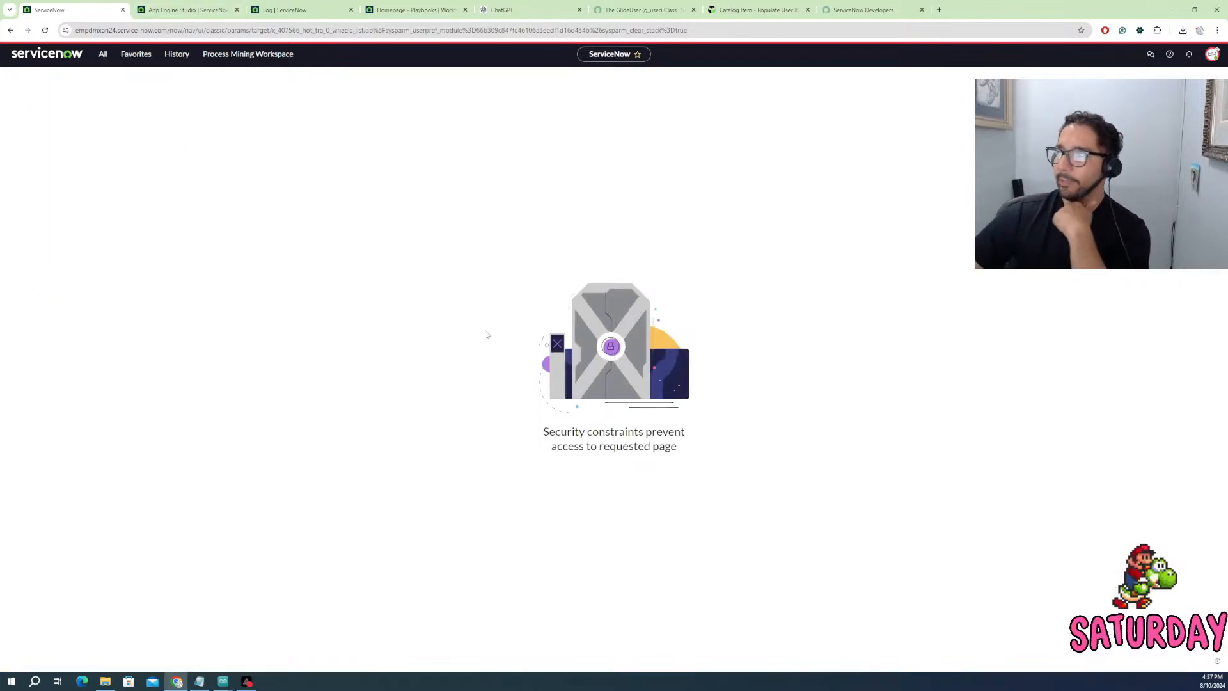
- Go to the instance's Employee Center portal by replacing the path in the page address with esc
{"action": "left_click", "coordinate": [105, 61]}
{"action": "left_click", "coordinate": [171, 31]}
{"action": "left_click", "coordinate": [173, 33]}
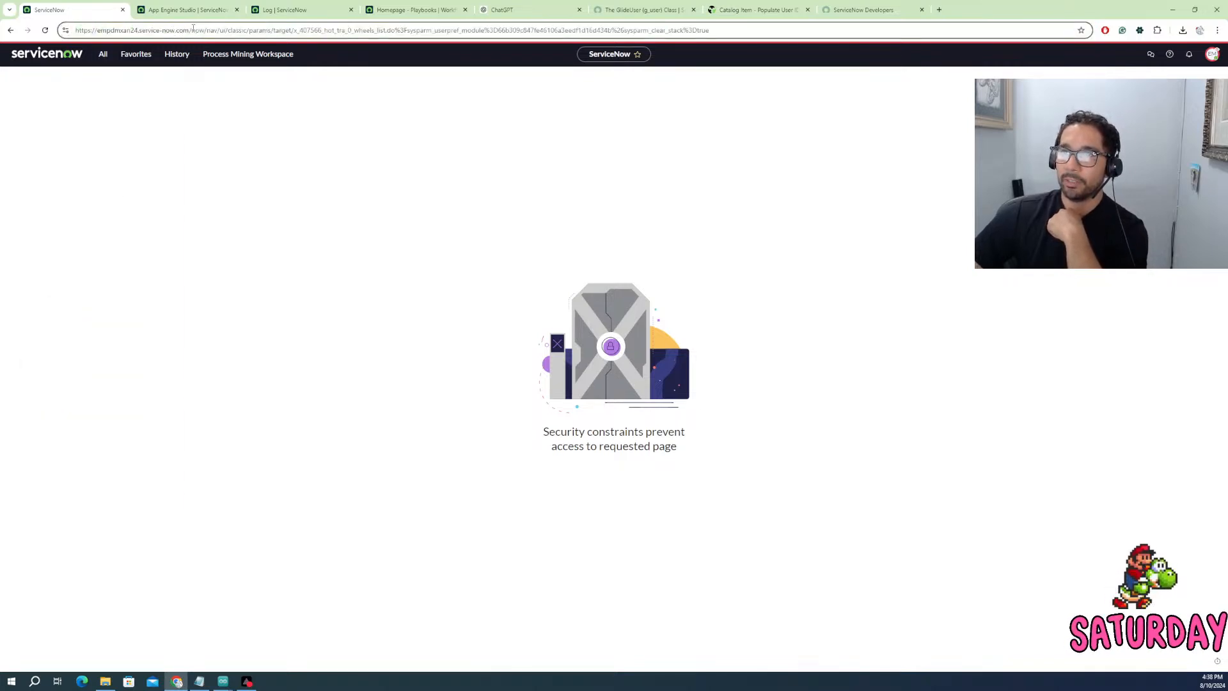
{"action": "key", "text": "shift+End"}
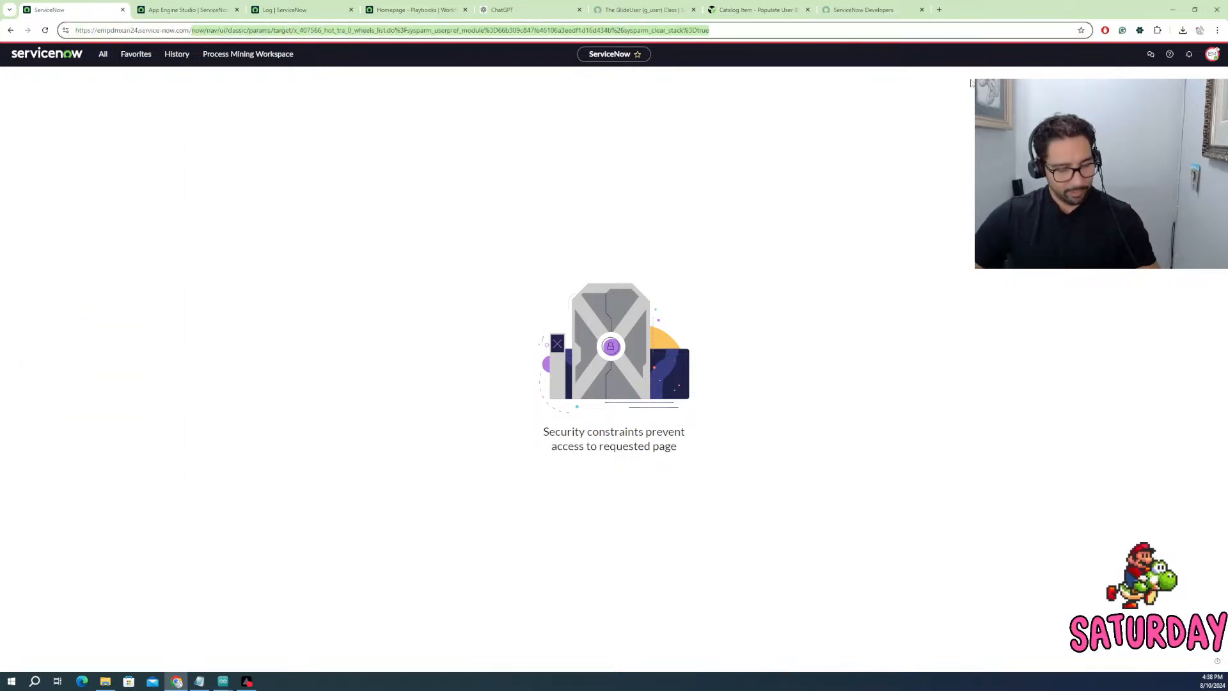
{"action": "type", "text": "esc"}
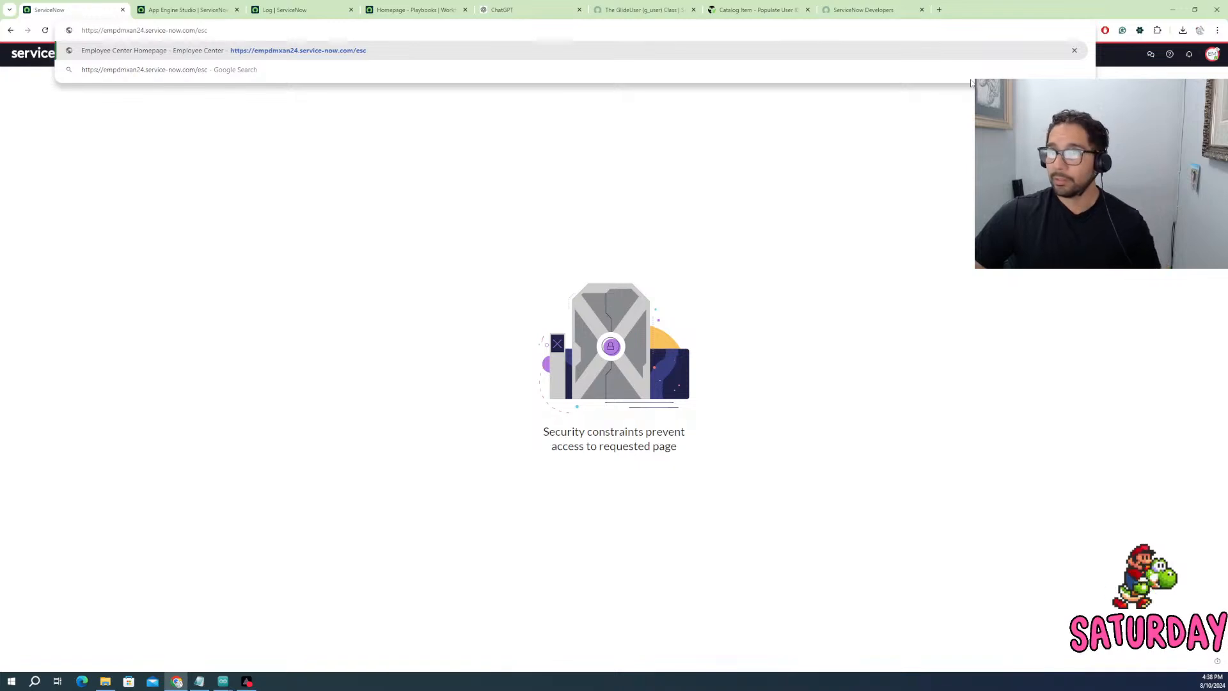
{"action": "key", "text": "Return"}
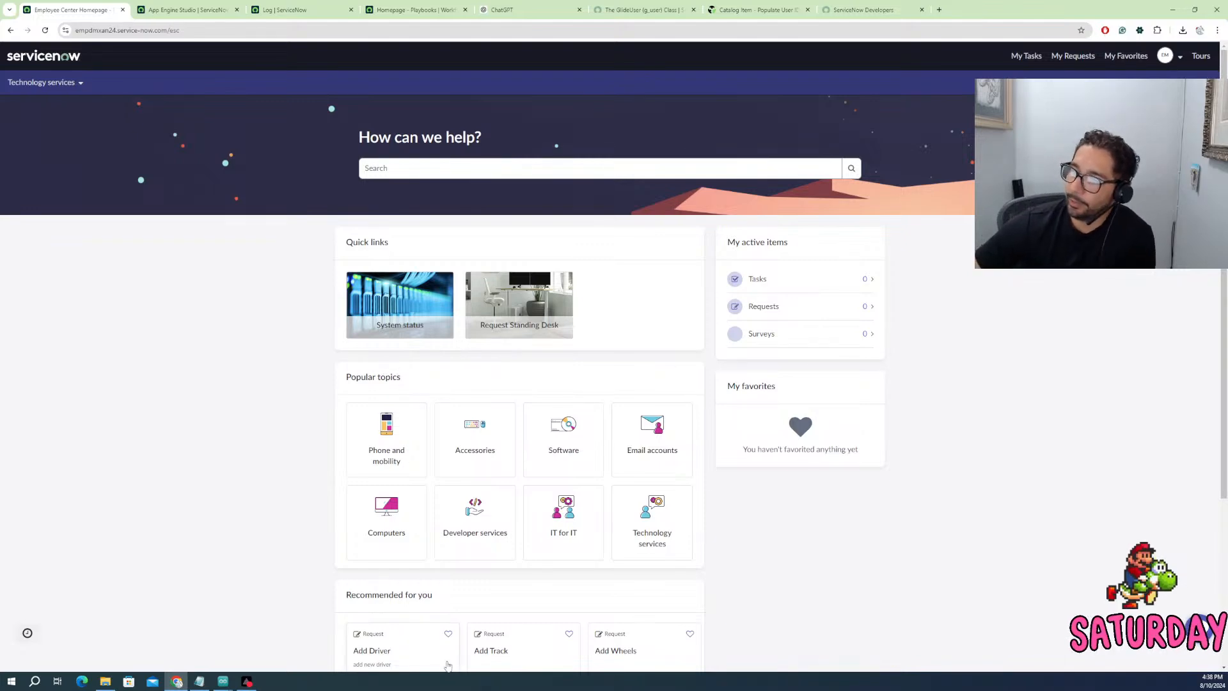
- Look over the Employee Center homepage, checking the Developer services topic and the System status and Request Standing Desk quick links
{"action": "scroll", "coordinate": [447, 592], "scroll_direction": "down", "scroll_amount": 2}
{"action": "scroll", "coordinate": [448, 592], "scroll_direction": "down", "scroll_amount": 2}
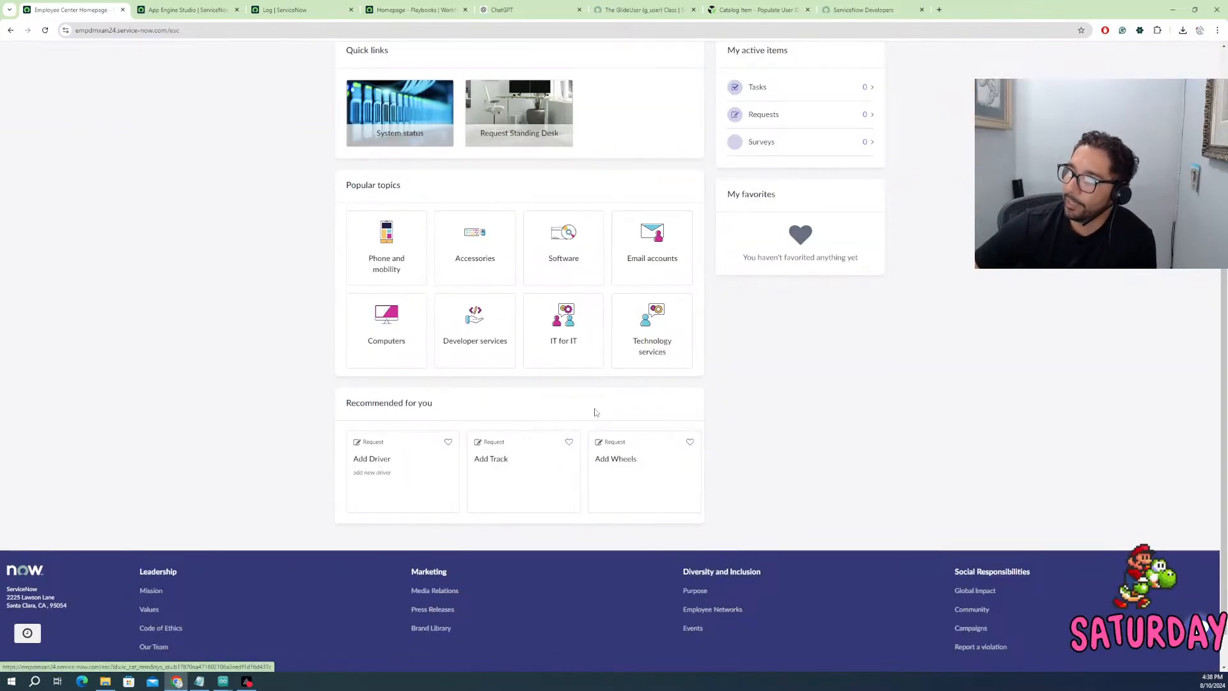
{"action": "scroll", "coordinate": [399, 275], "scroll_direction": "up", "scroll_amount": 4}
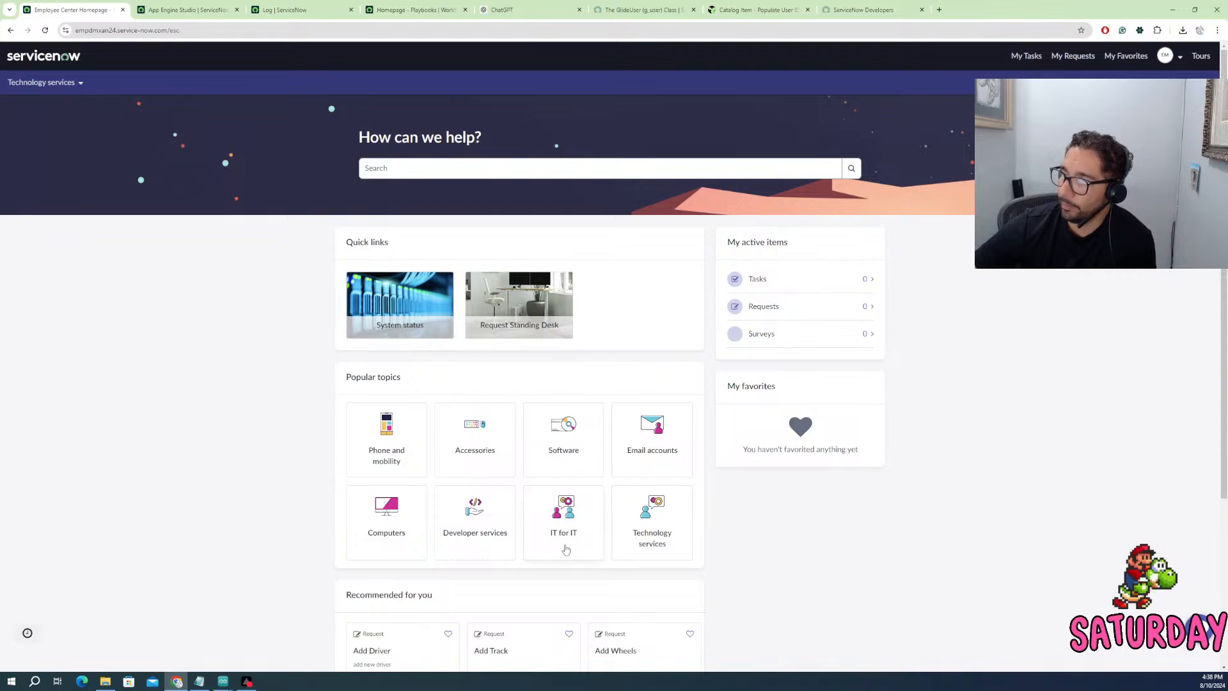
{"action": "left_click", "coordinate": [470, 531]}
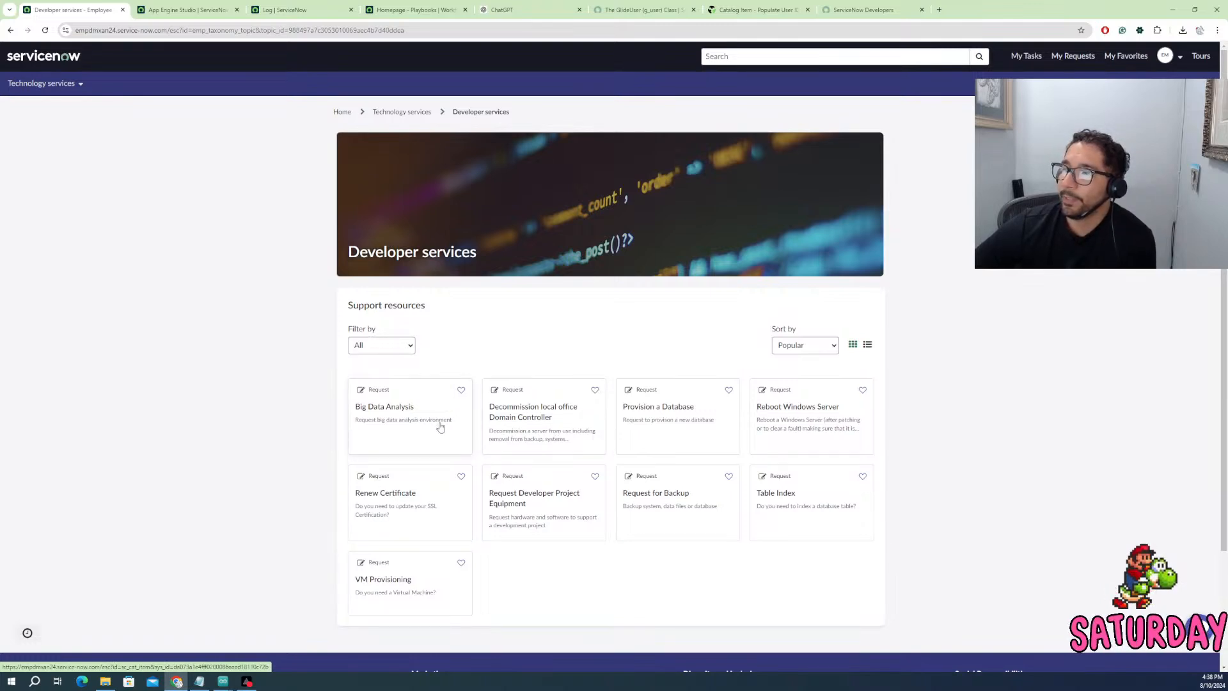
{"action": "left_click", "coordinate": [343, 112]}
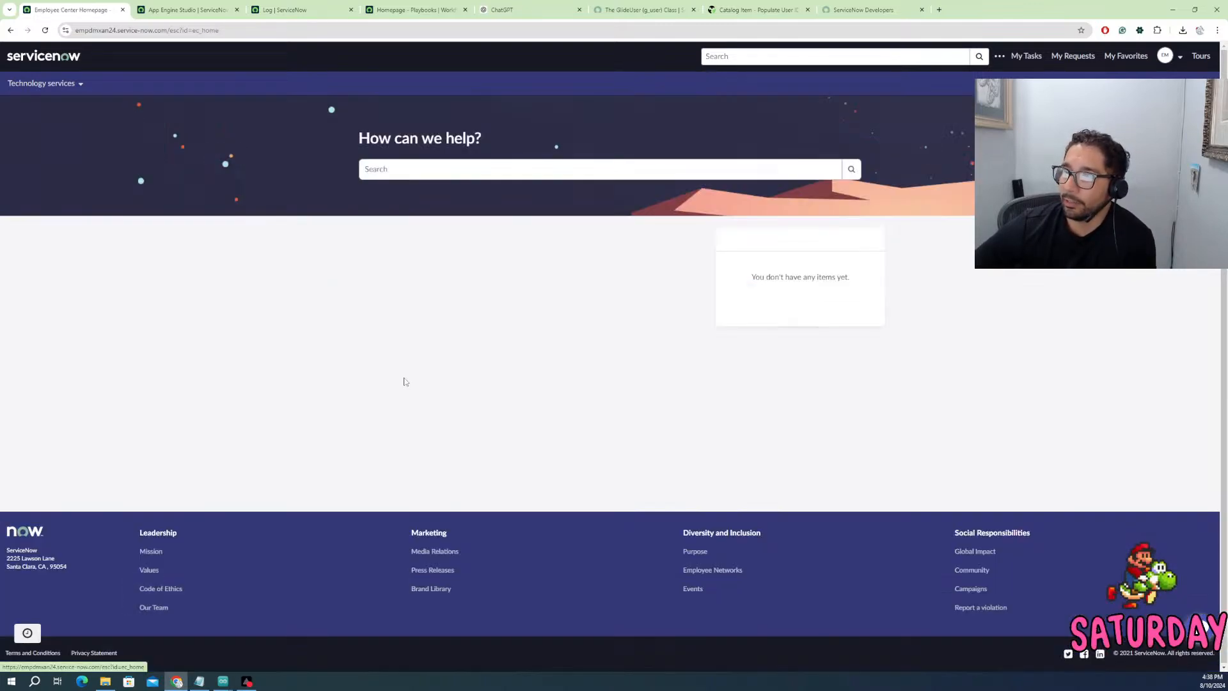
{"action": "left_click", "coordinate": [395, 326]}
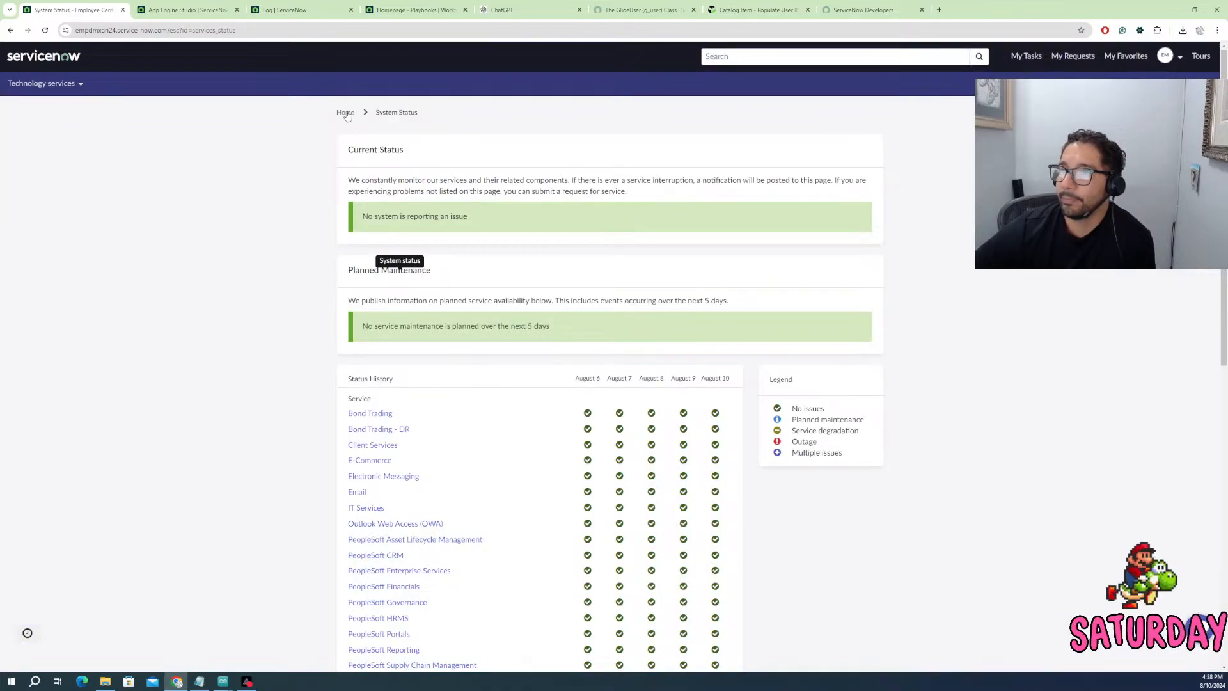
{"action": "left_click", "coordinate": [345, 113]}
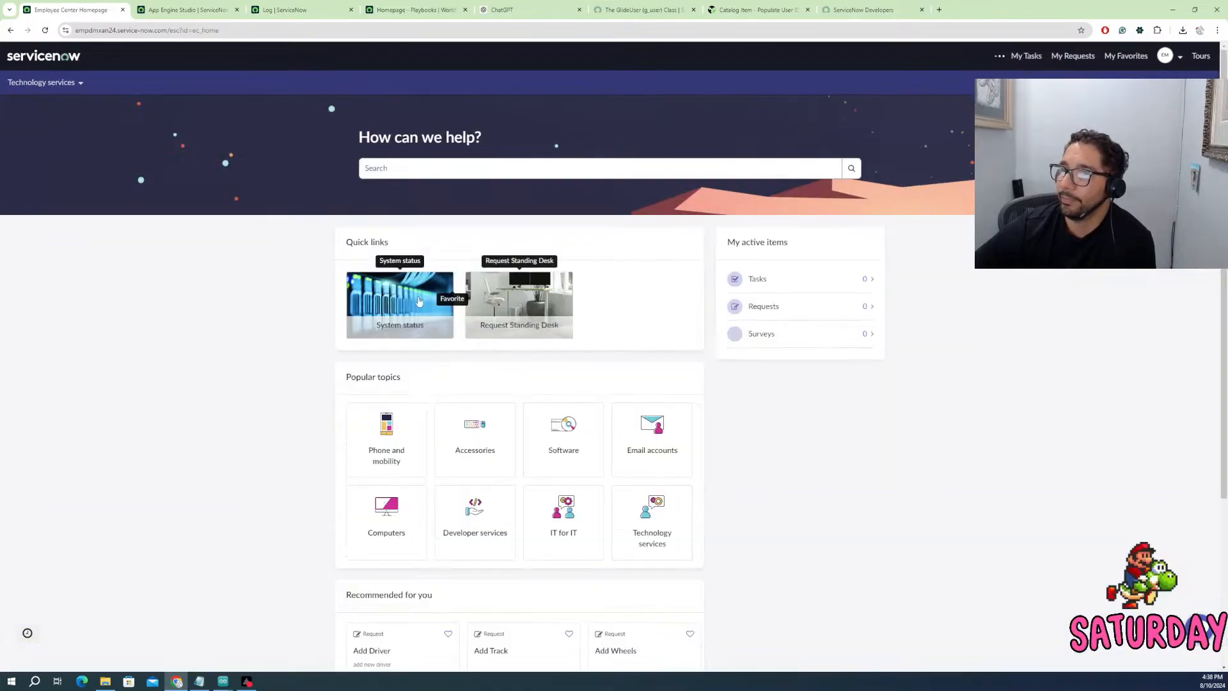
{"action": "left_click", "coordinate": [507, 328]}
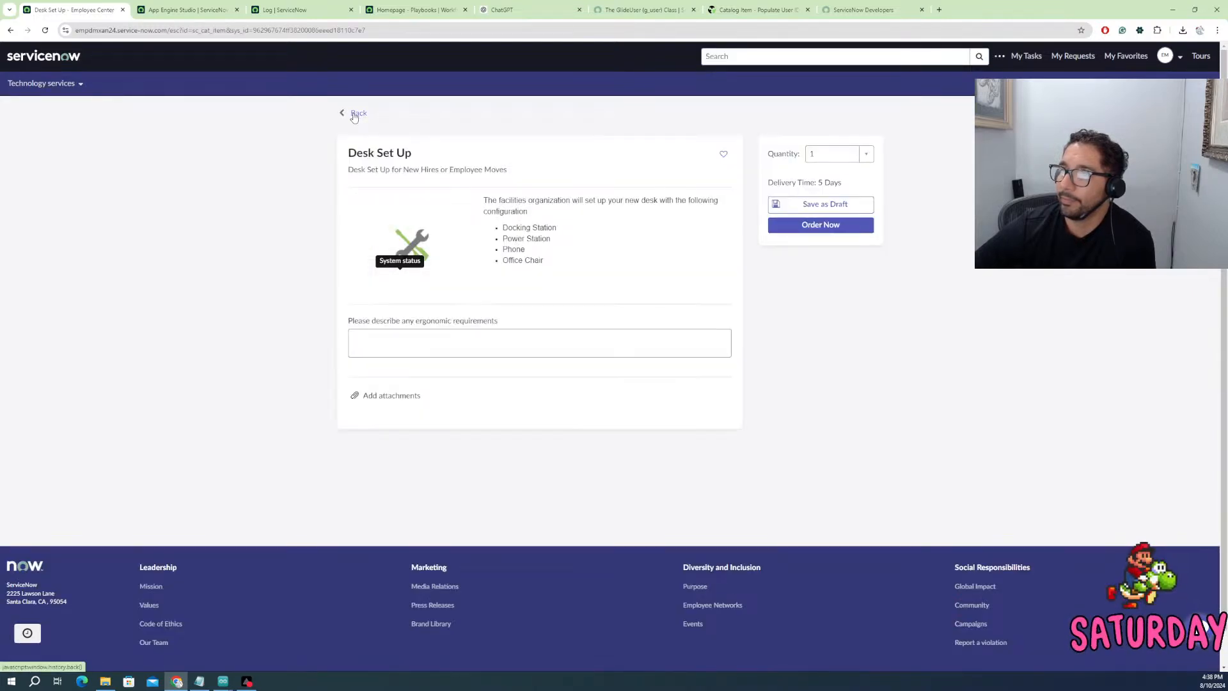
{"action": "left_click", "coordinate": [356, 114]}
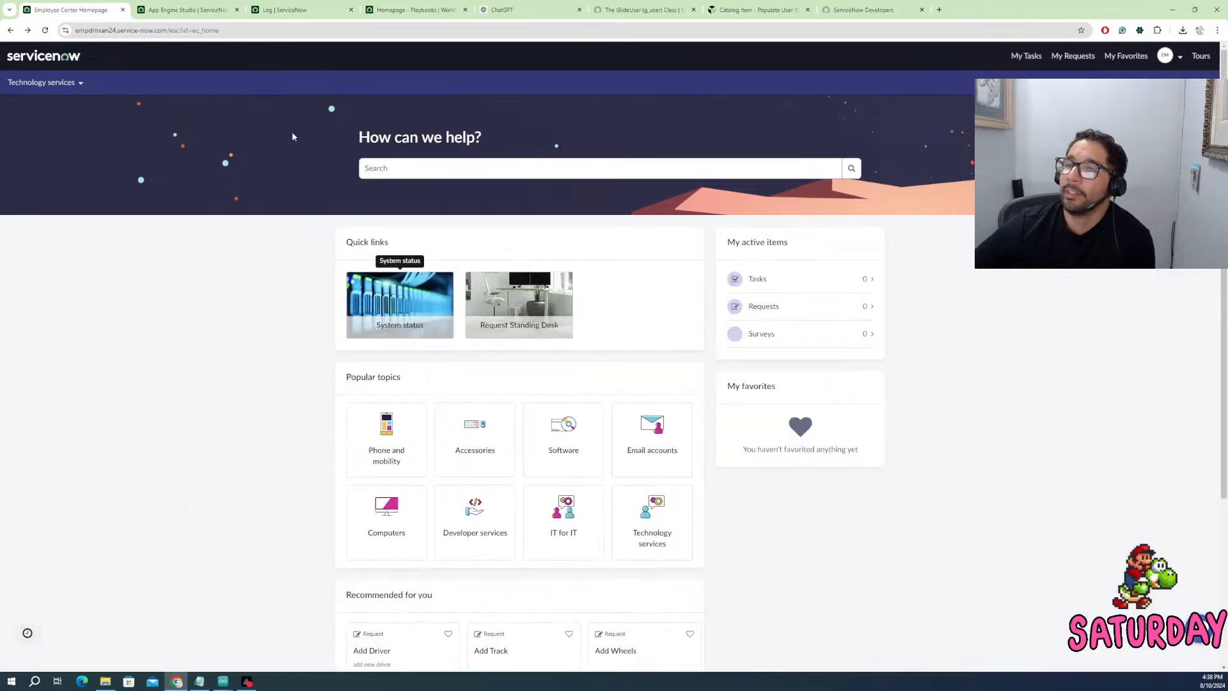
- Search the portal for "agile", open Request Agile Developer Role, and mark it as a favorite
{"action": "left_click", "coordinate": [384, 164]}
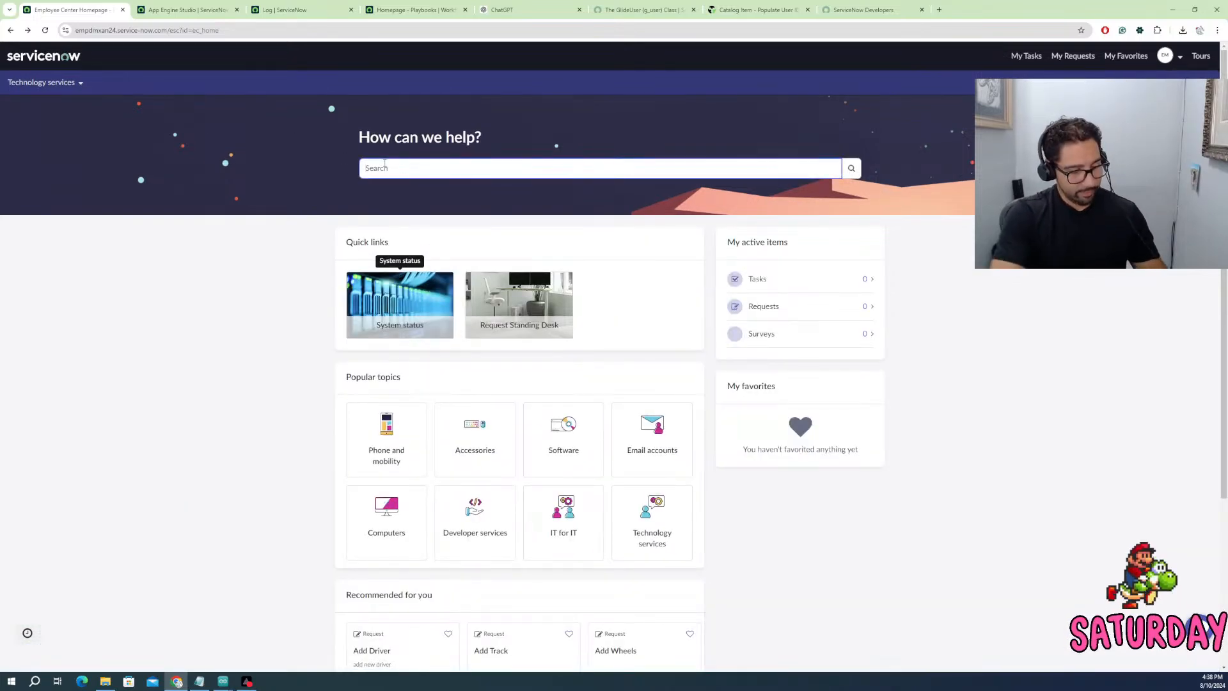
{"action": "type", "text": "agile"}
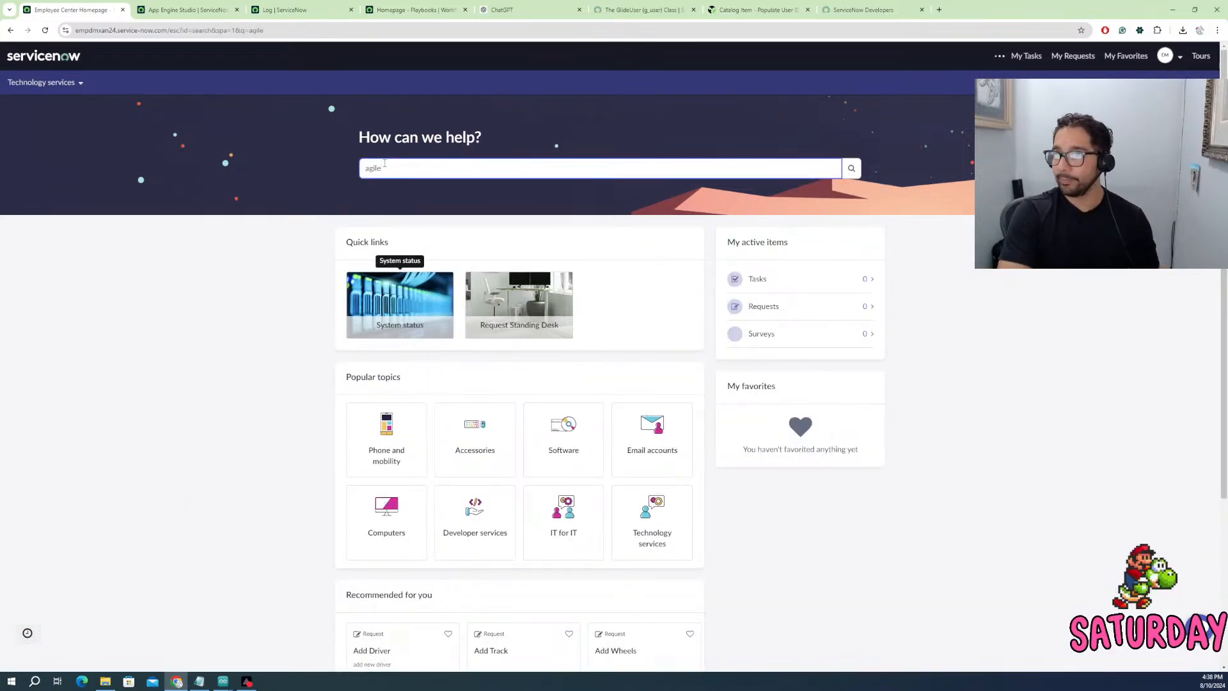
{"action": "key", "text": "Return"}
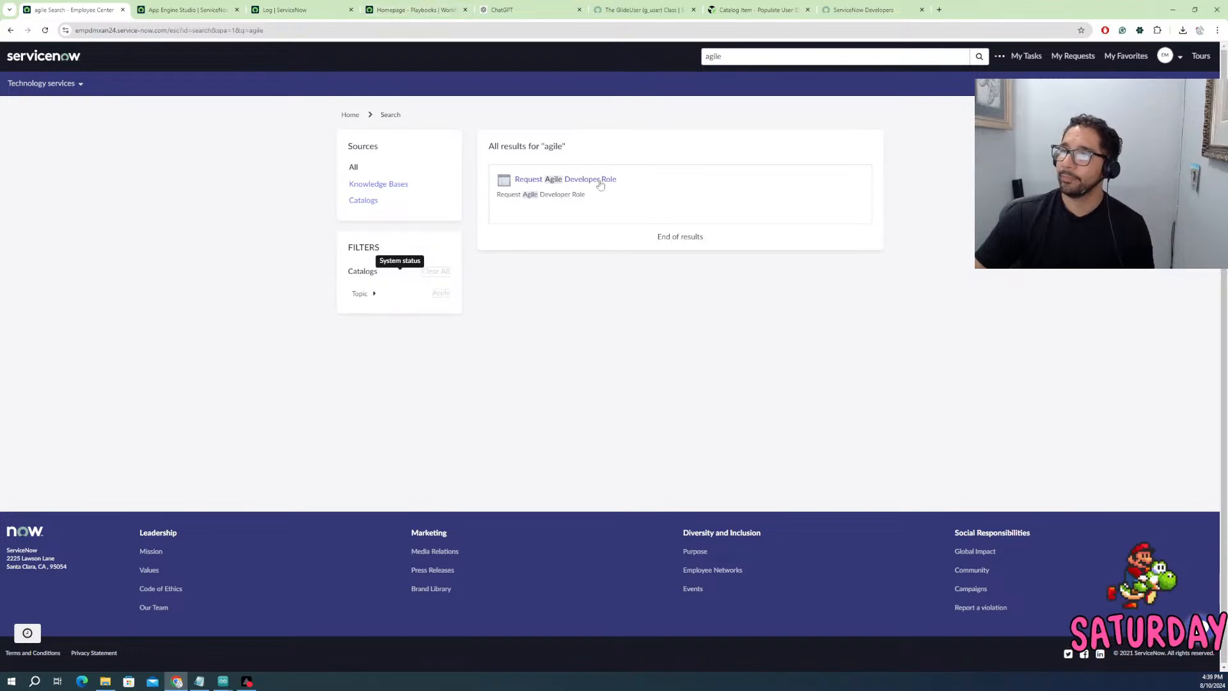
{"action": "left_click", "coordinate": [585, 181]}
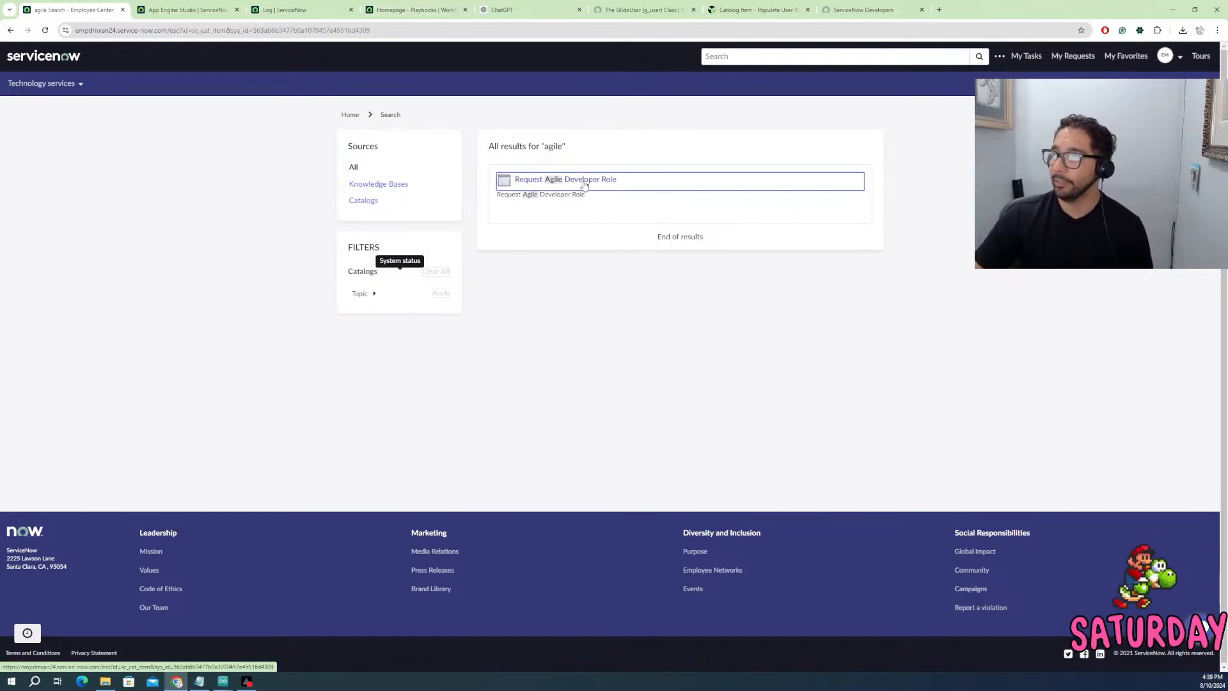
{"action": "left_click", "coordinate": [724, 157]}
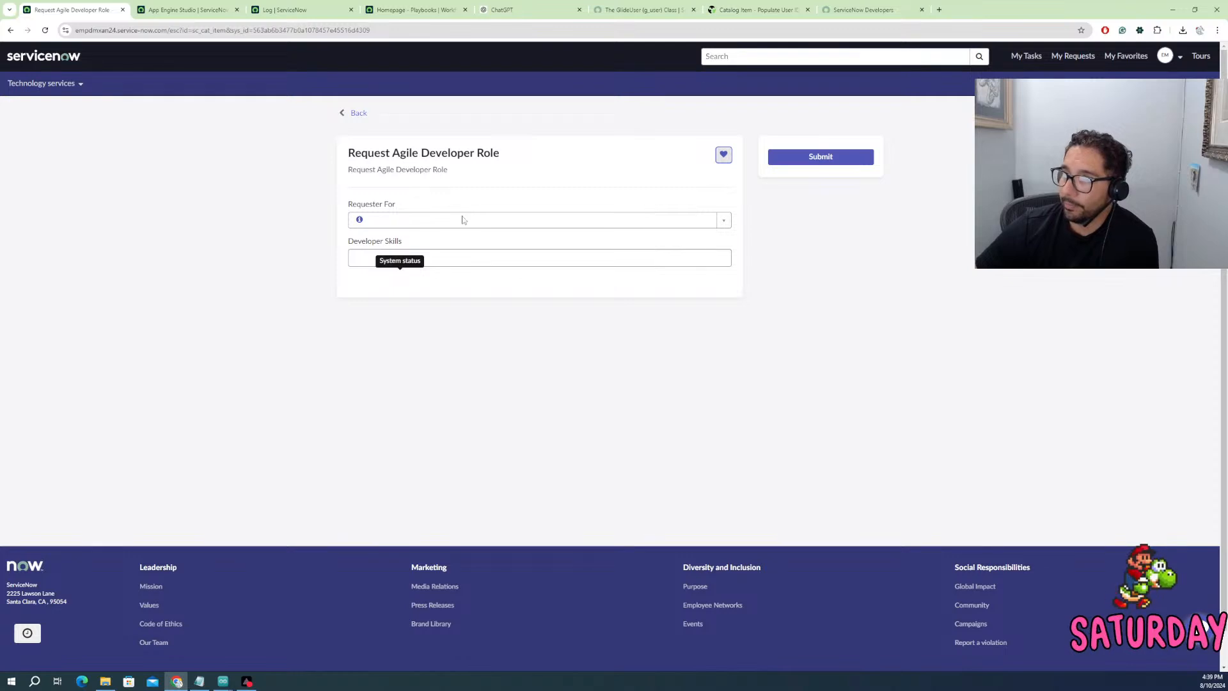
- Check the choices in Requester For, searching by the requester's first name, and in Developer Skills, and return to the search results
{"action": "left_click", "coordinate": [463, 220]}
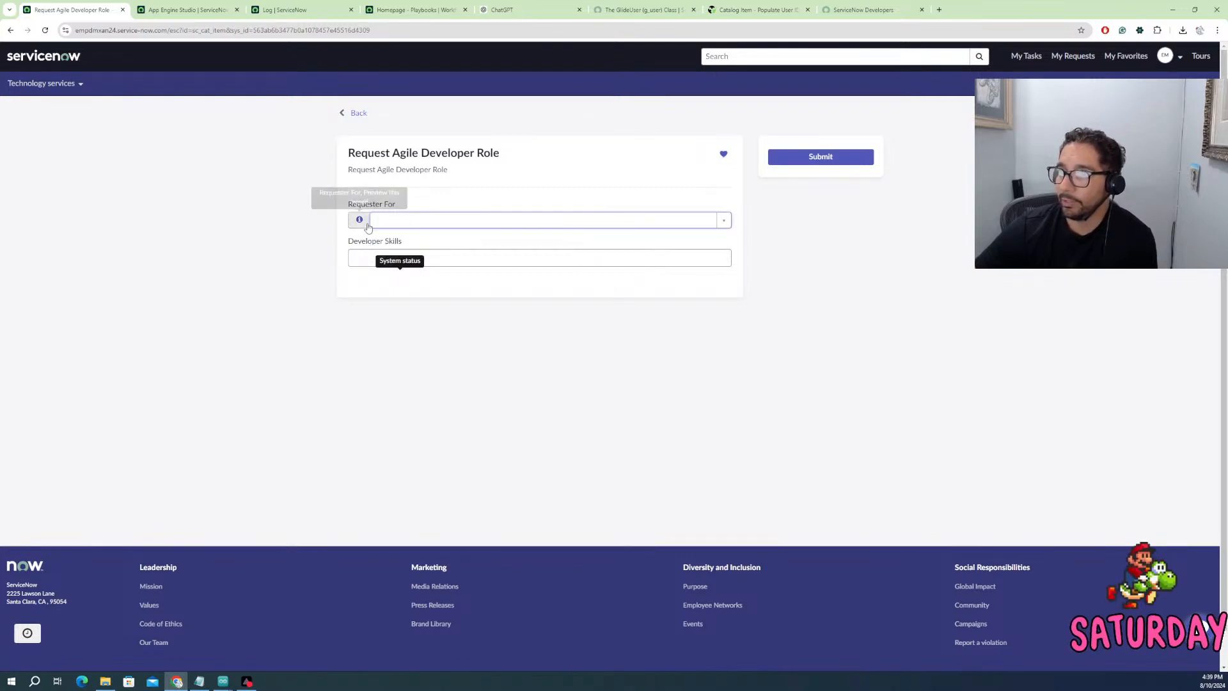
{"action": "left_click", "coordinate": [419, 222]}
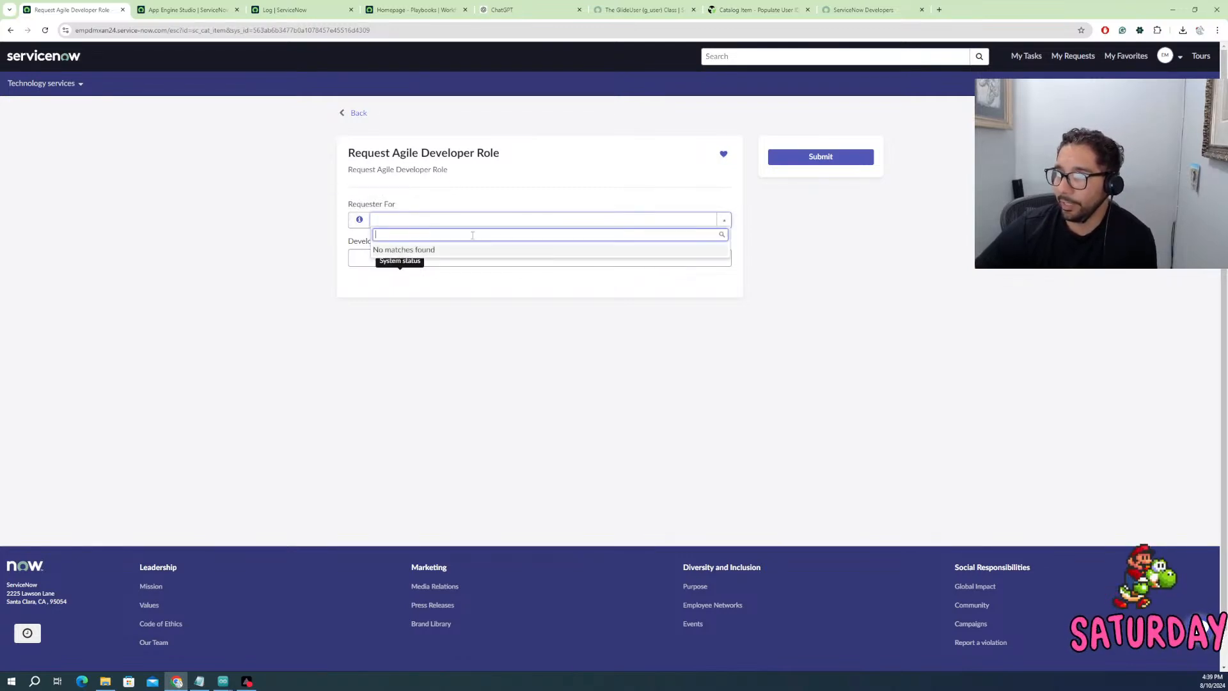
{"action": "left_click", "coordinate": [436, 221]}
{"action": "left_click", "coordinate": [706, 220]}
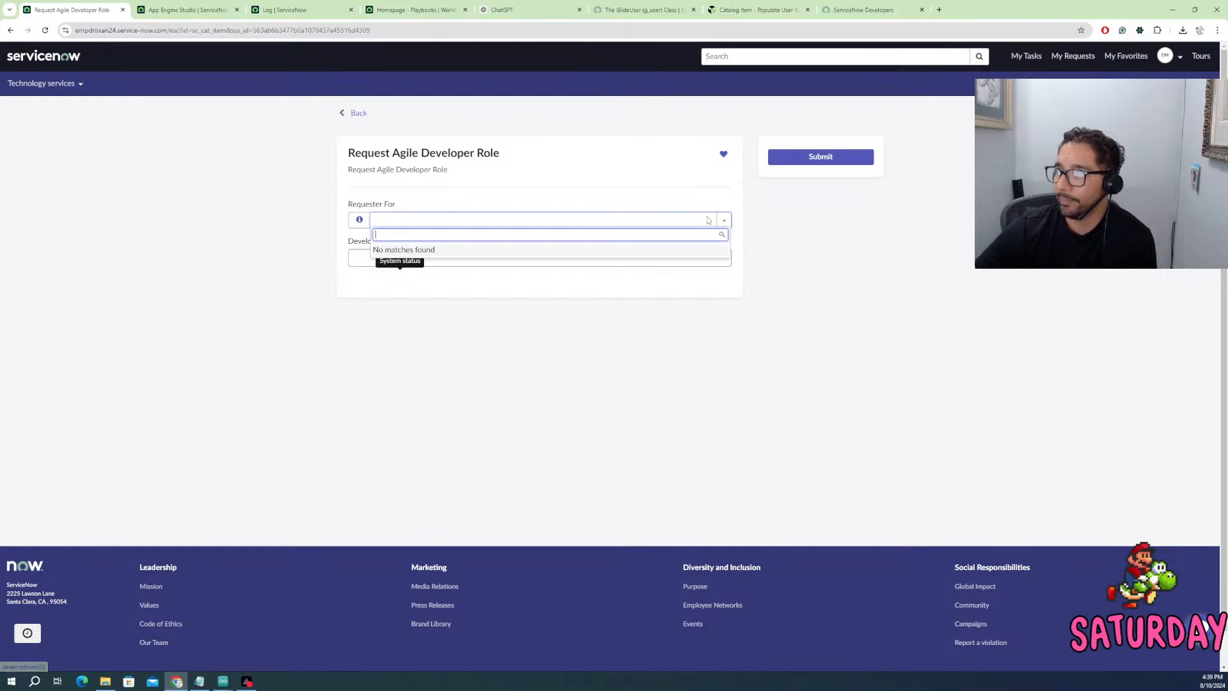
{"action": "type", "text": "emmanuel"}
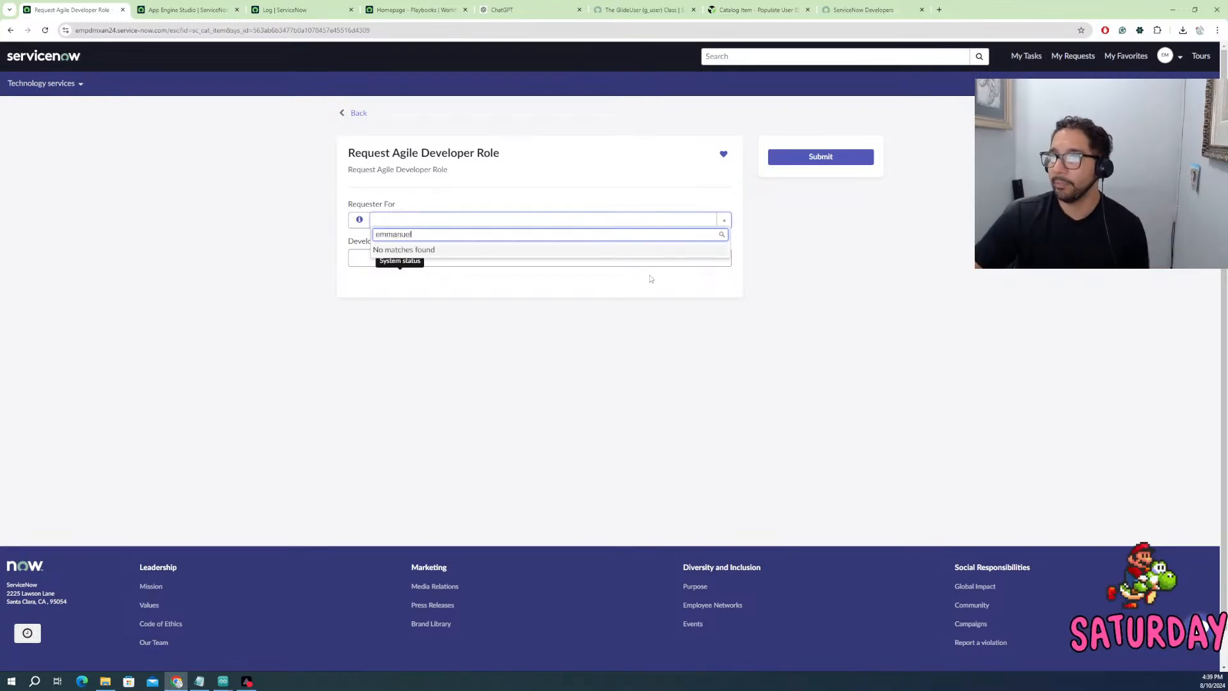
{"action": "left_click", "coordinate": [436, 307]}
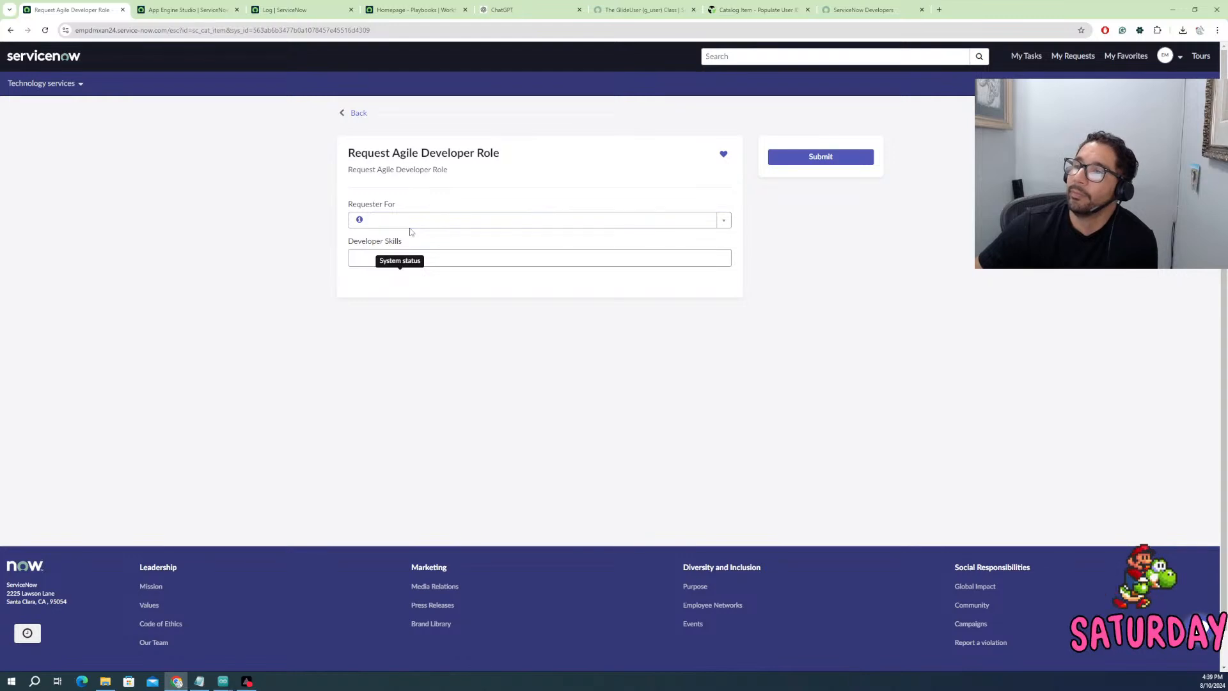
{"action": "left_click", "coordinate": [403, 216]}
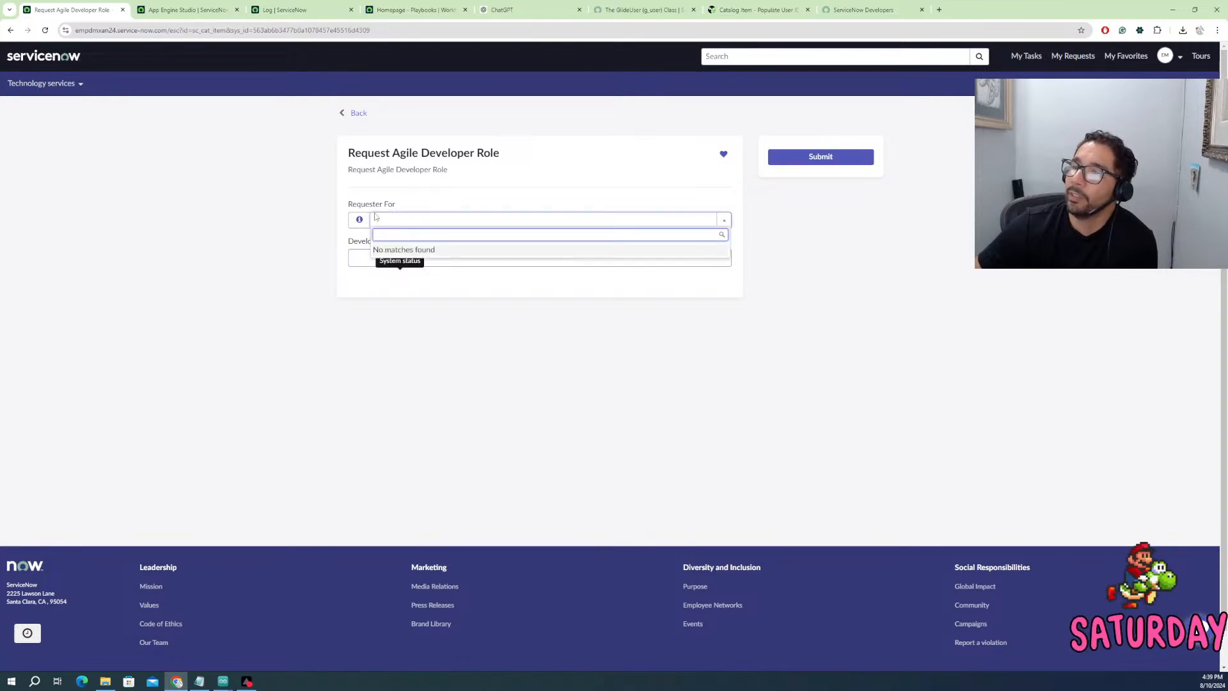
{"action": "left_click", "coordinate": [377, 218]}
{"action": "left_click", "coordinate": [388, 220]}
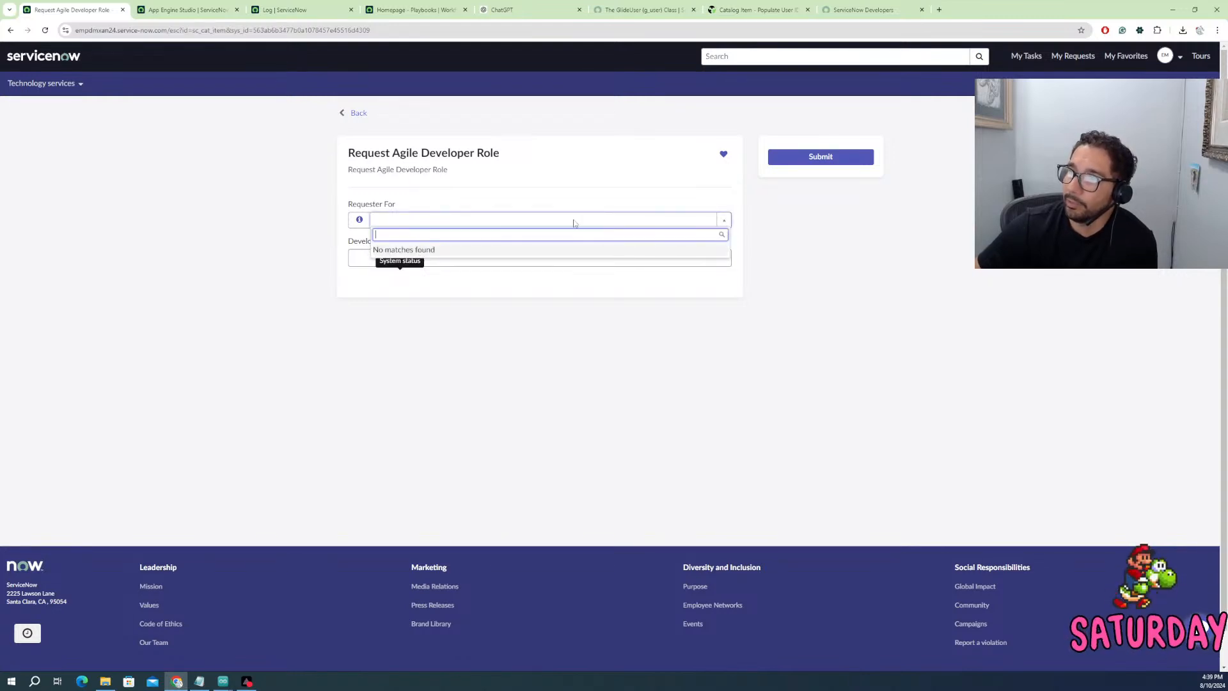
{"action": "left_click", "coordinate": [574, 221]}
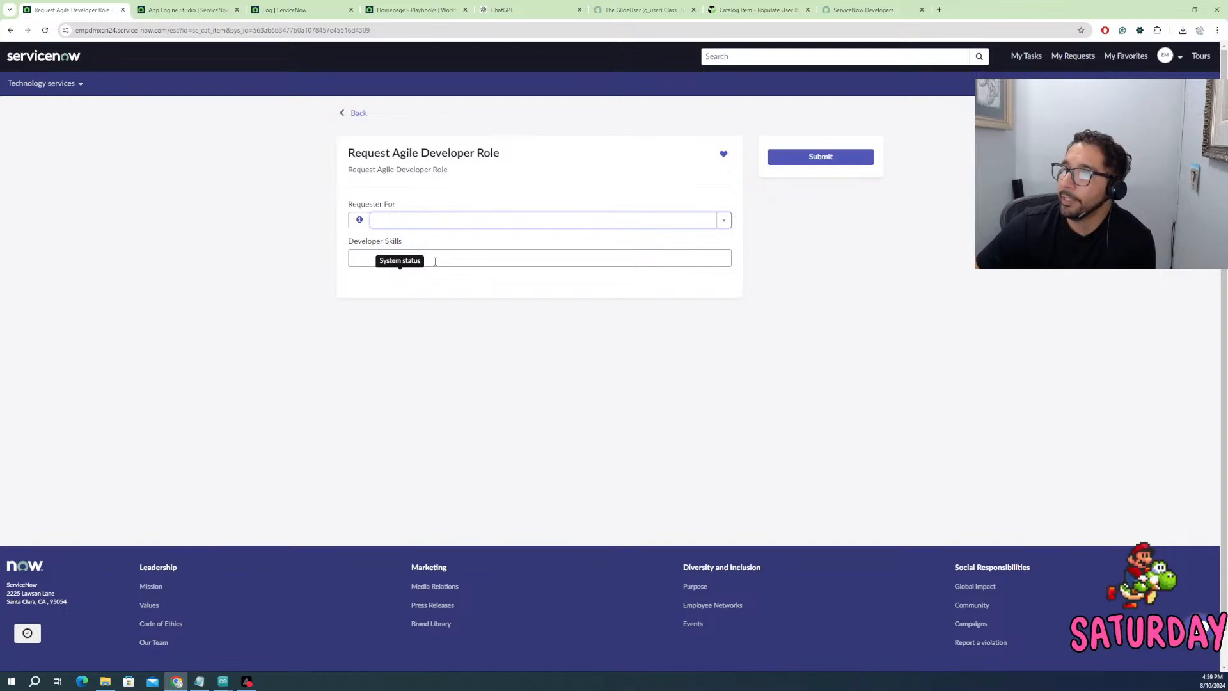
{"action": "left_click", "coordinate": [435, 262]}
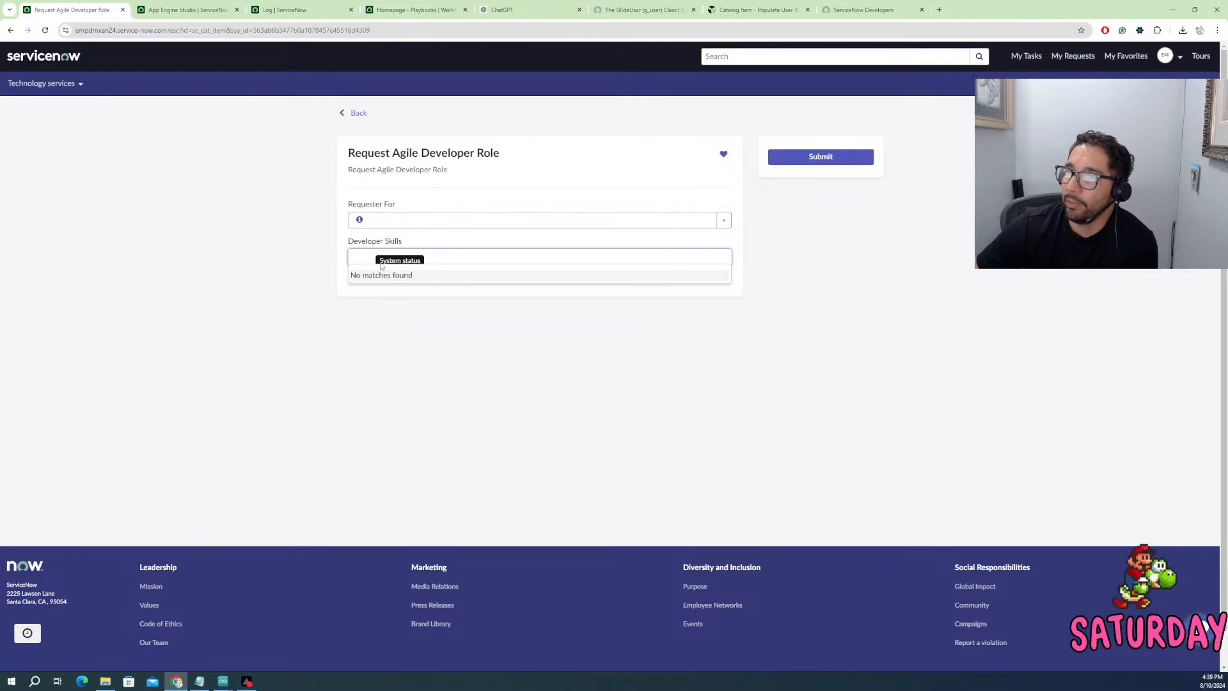
{"action": "left_click", "coordinate": [360, 116]}
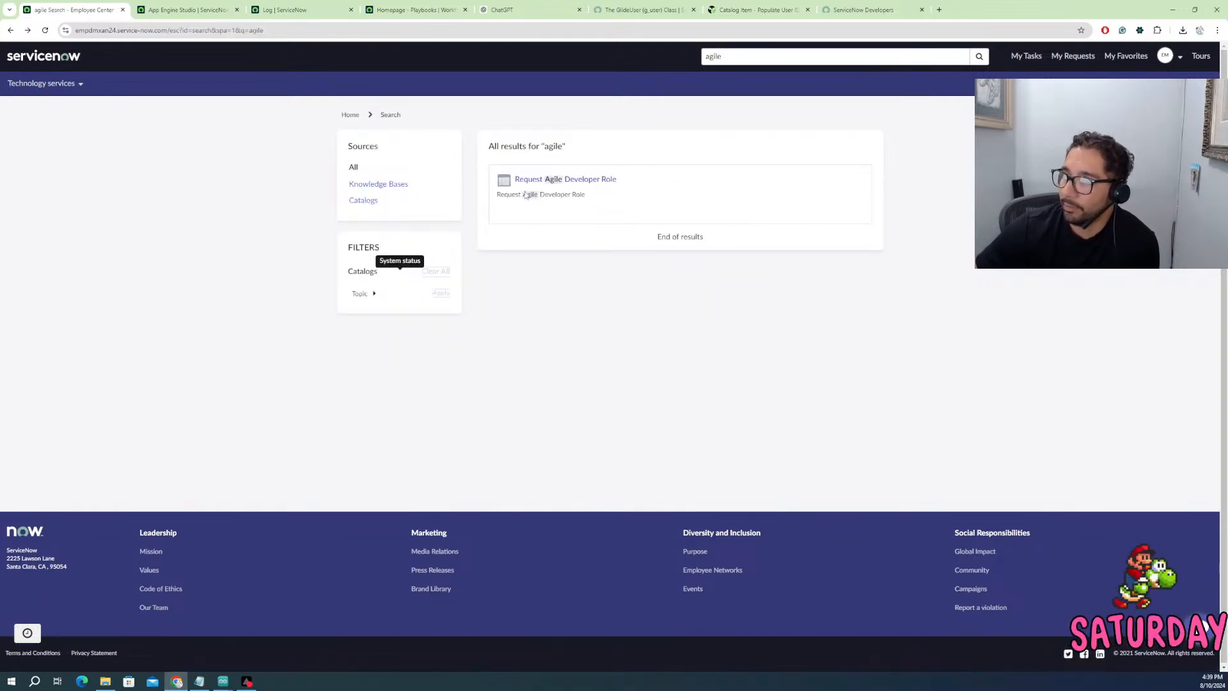
- Open the recommended Add Wheels request from the Employee Center homepage to examine its form, and end the impersonation
{"action": "left_click", "coordinate": [350, 116]}
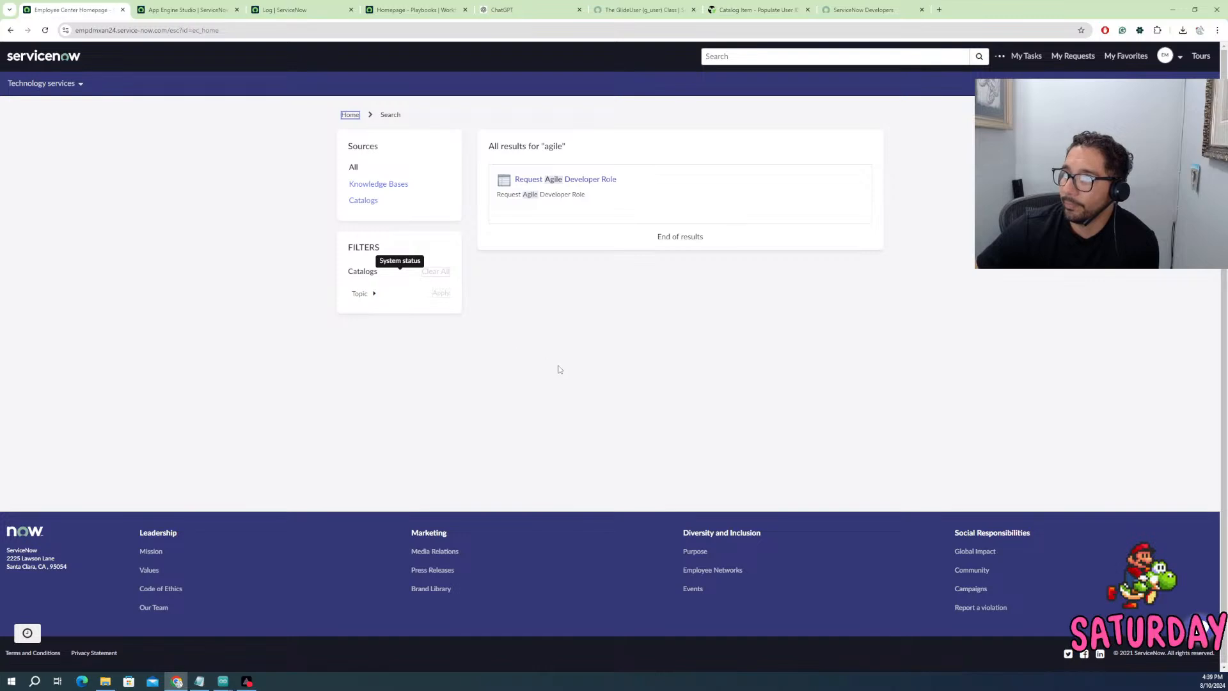
{"action": "scroll", "coordinate": [446, 549], "scroll_direction": "down", "scroll_amount": 3}
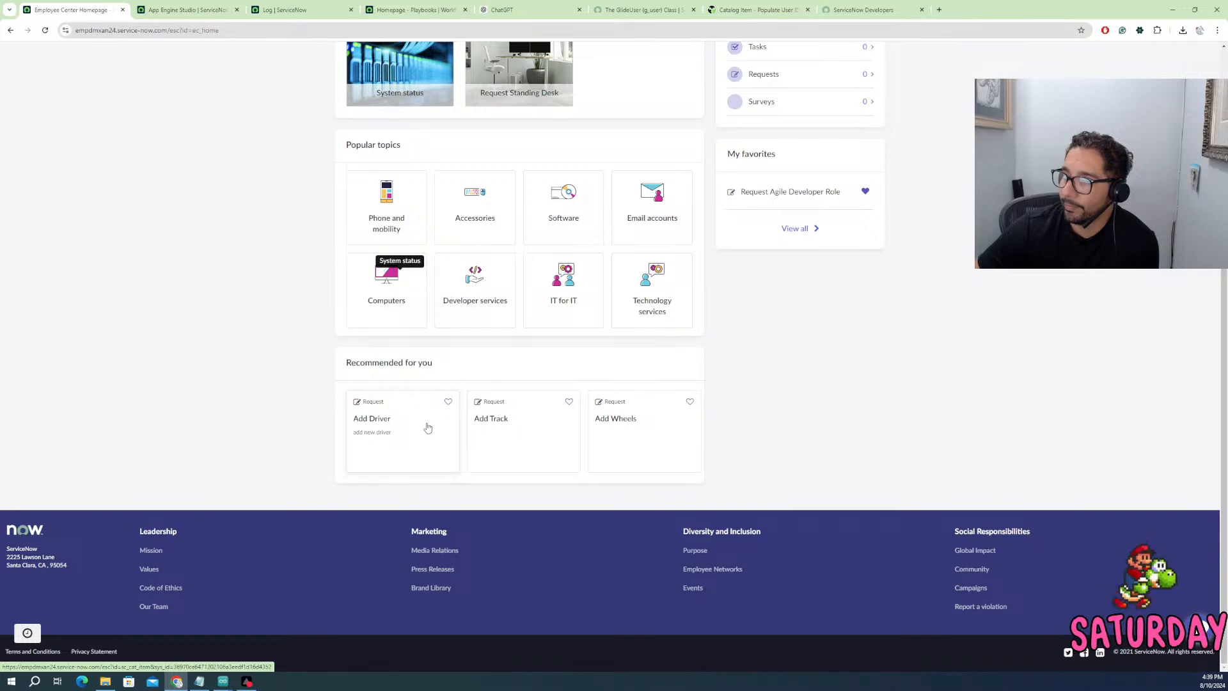
{"action": "left_click", "coordinate": [630, 419]}
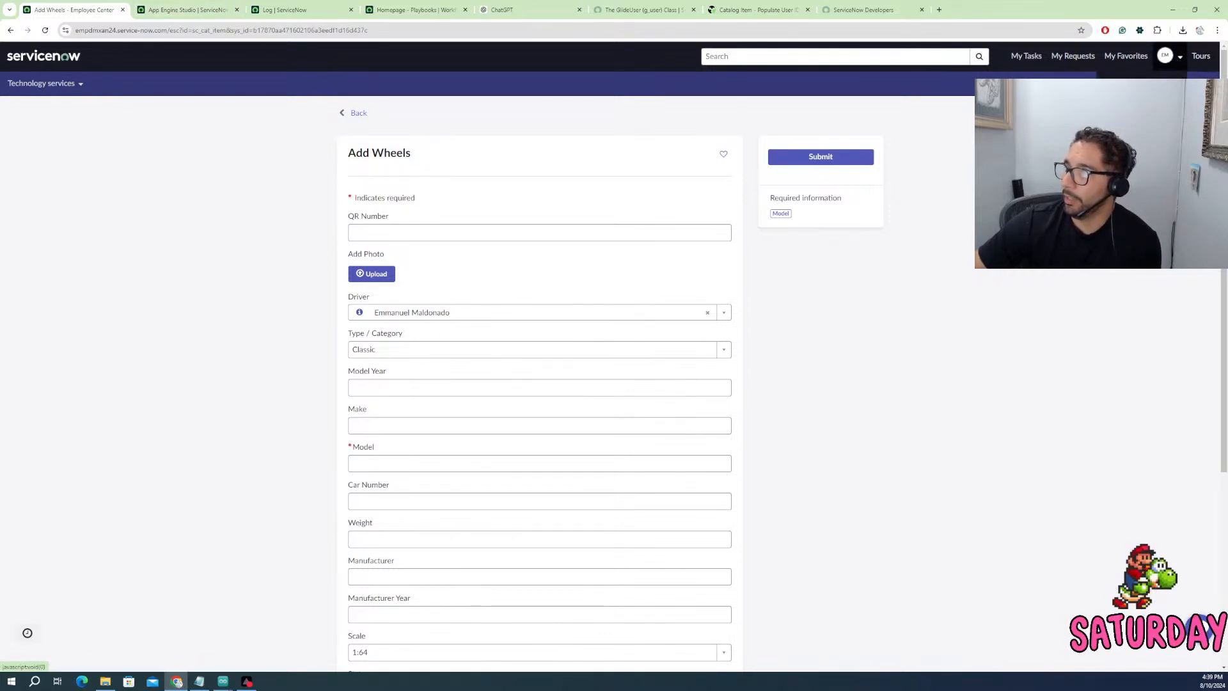
{"action": "left_click", "coordinate": [1141, 106]}
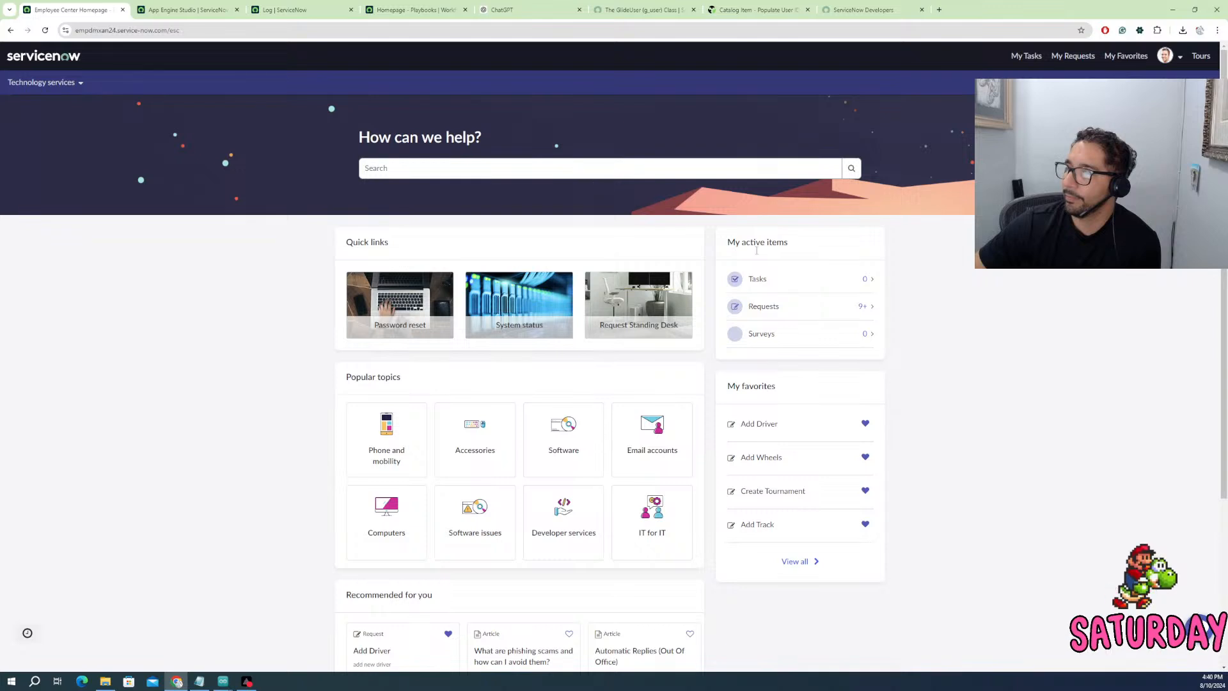
- Find Request Agile Developer Role by searching the Employee Center for "agile", and add it to the administrator's favorites
{"action": "scroll", "coordinate": [759, 523], "scroll_direction": "down", "scroll_amount": 1}
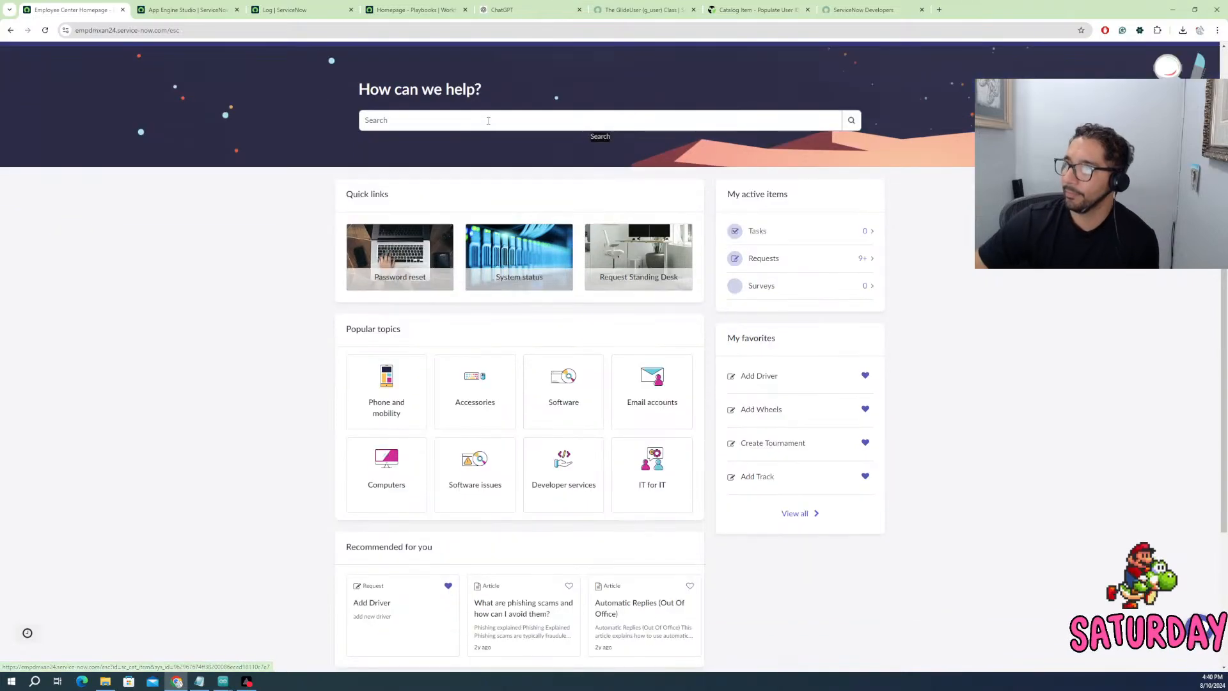
{"action": "left_click", "coordinate": [489, 121]}
{"action": "type", "text": "agi"}
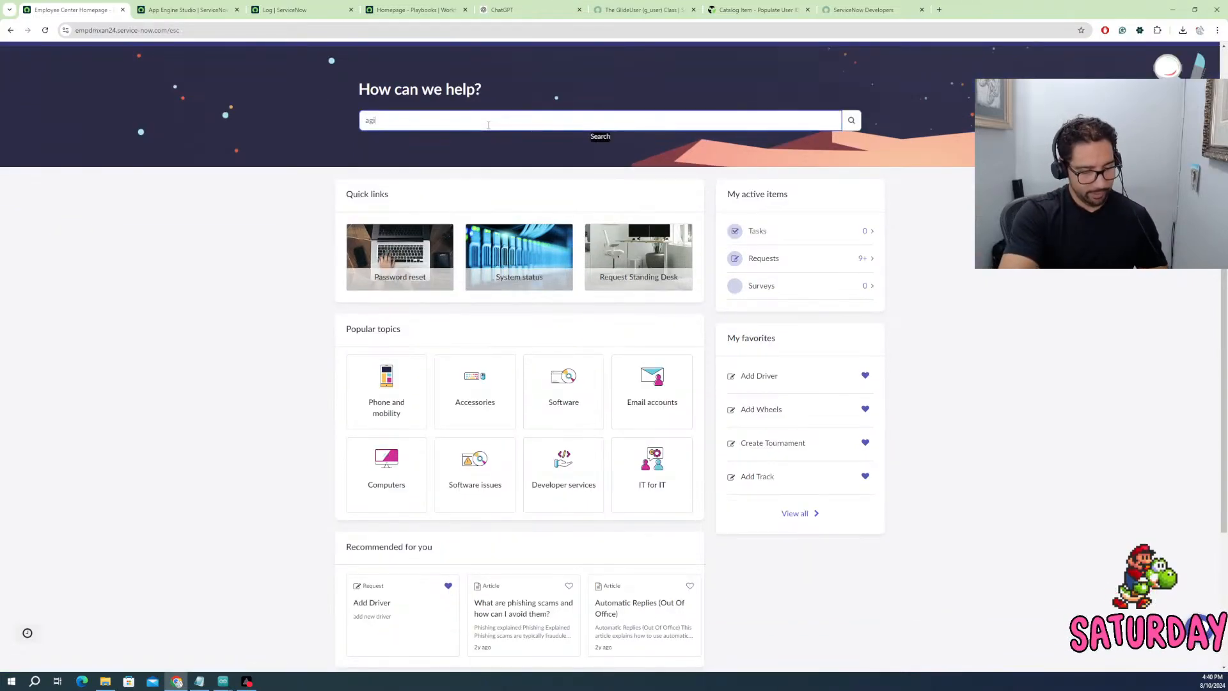
{"action": "type", "text": "le"}
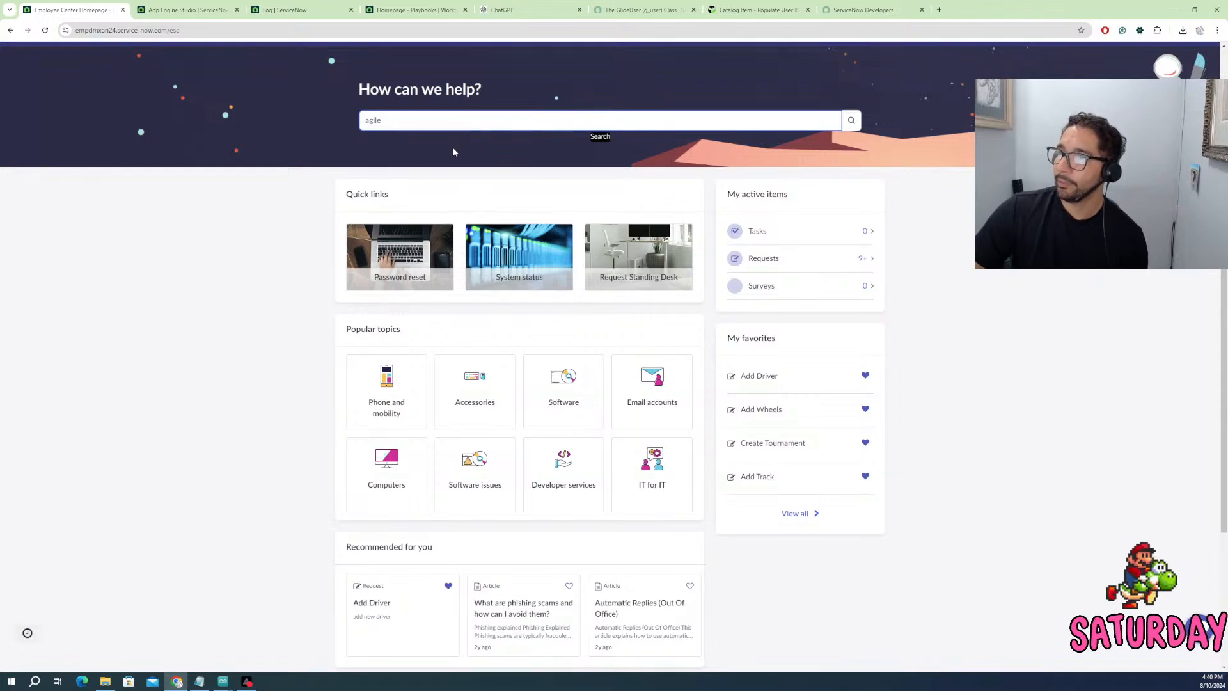
{"action": "left_click", "coordinate": [849, 125]}
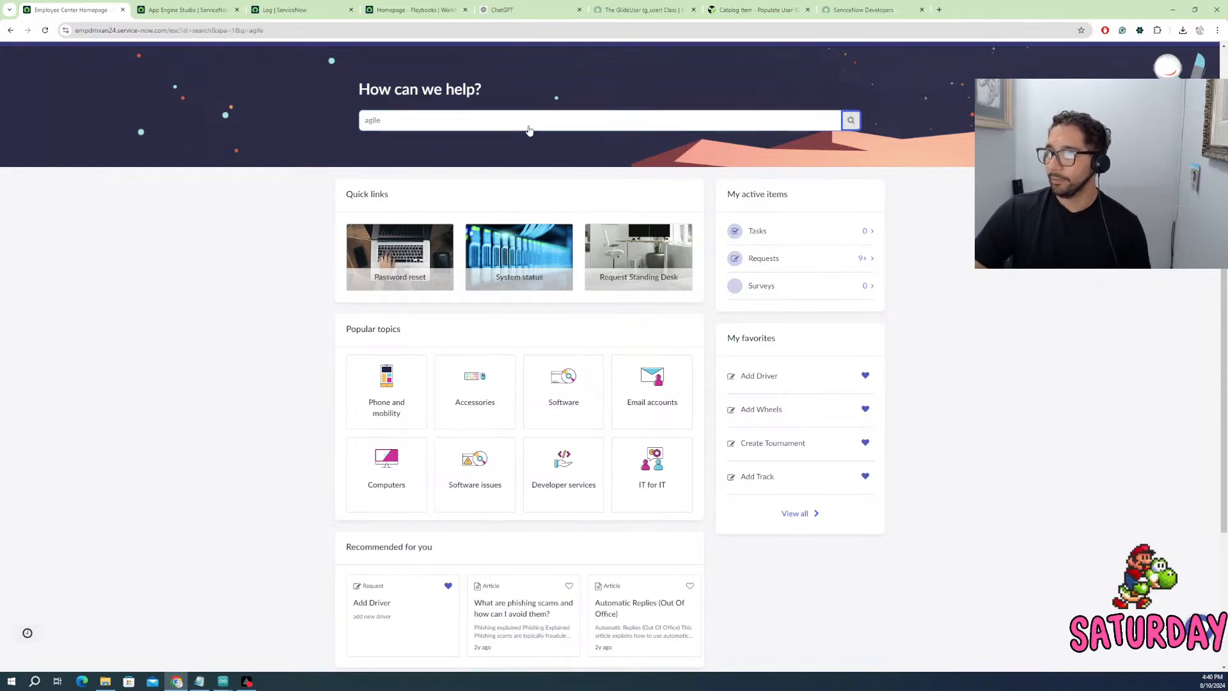
{"action": "left_click", "coordinate": [544, 180]}
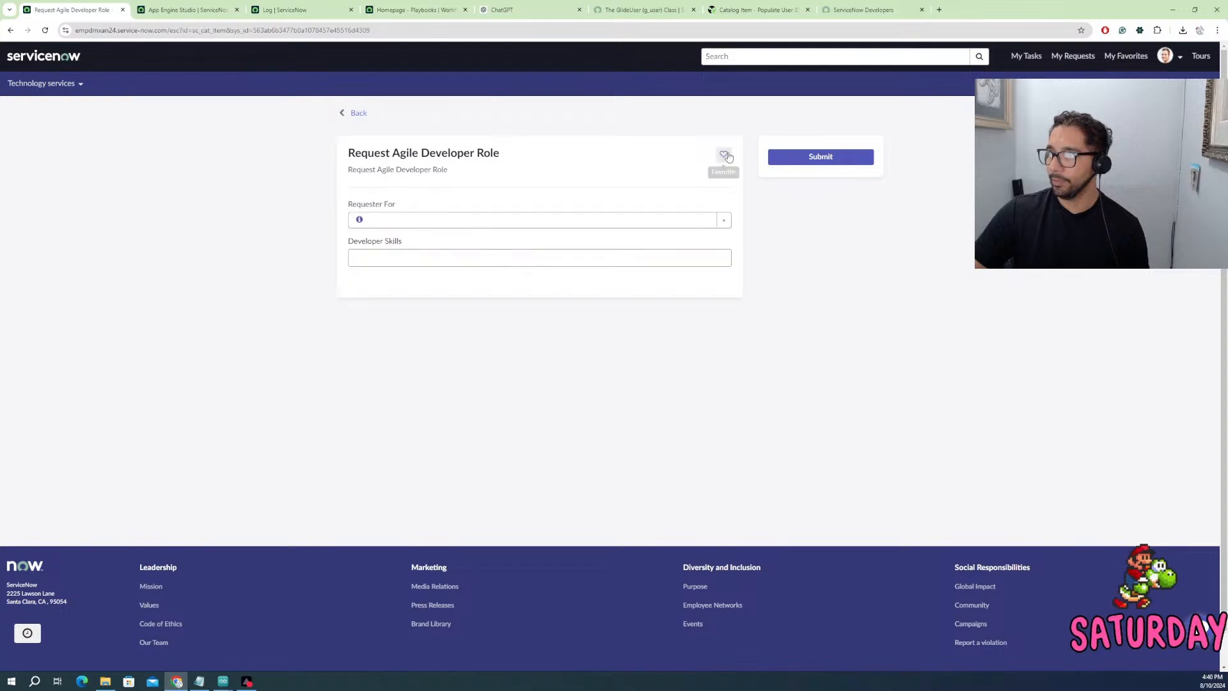
{"action": "left_click", "coordinate": [724, 155]}
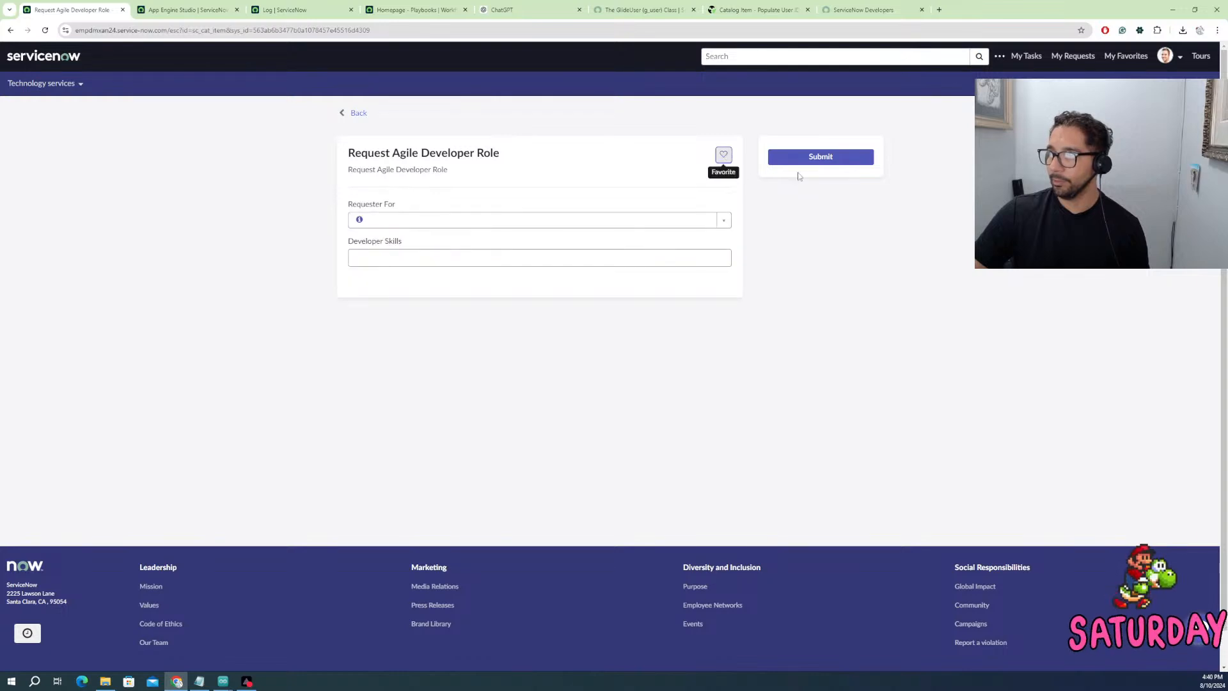
- Reopen Request Agile Developer Role from the search results, choose the requester's name in Requester For, and submit the request with Developer Skills left blank
{"action": "left_click", "coordinate": [355, 113]}
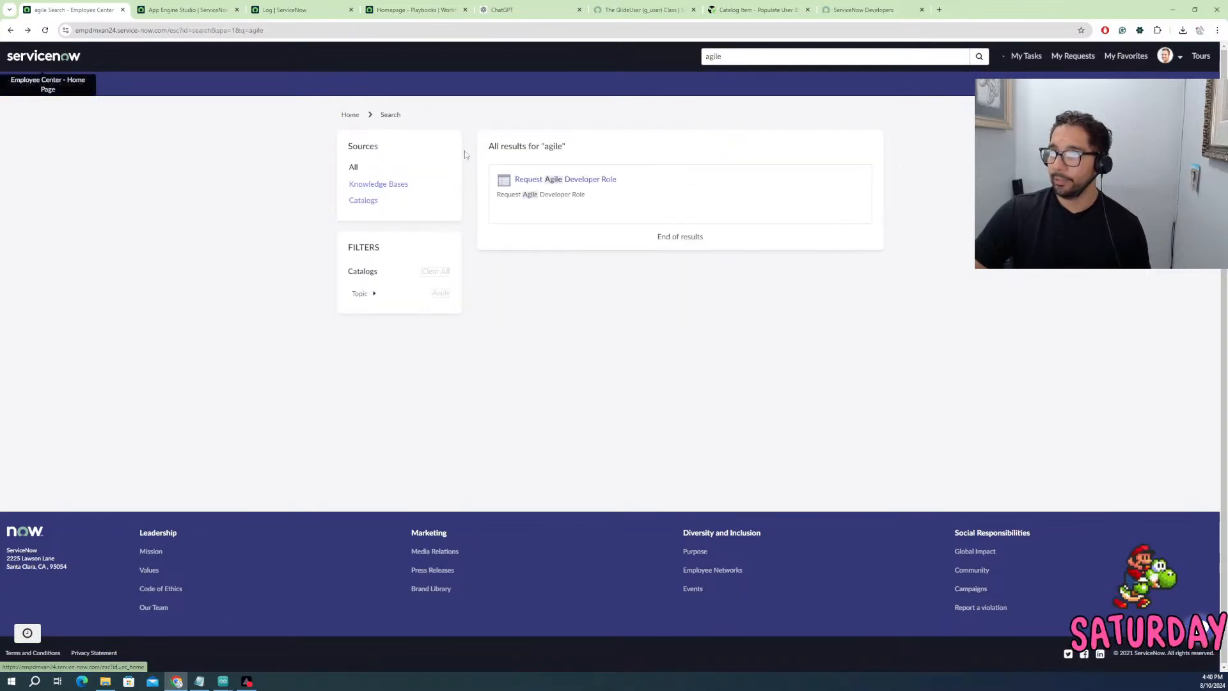
{"action": "left_click", "coordinate": [554, 180]}
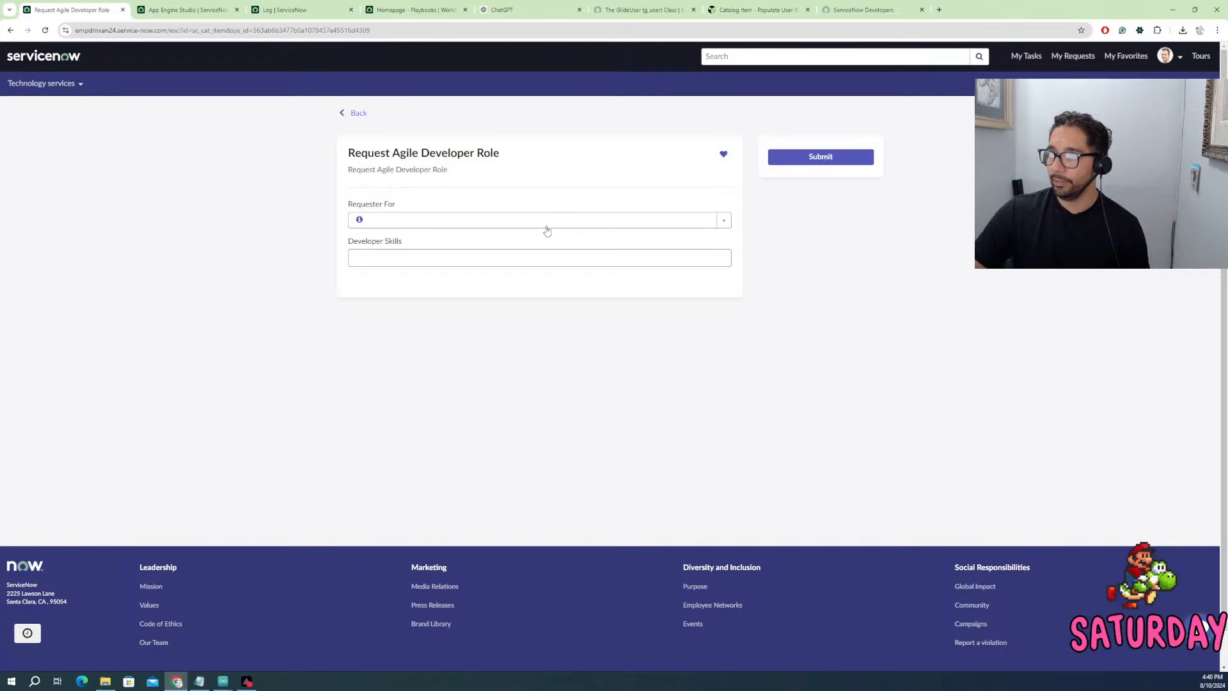
{"action": "left_click", "coordinate": [595, 226]}
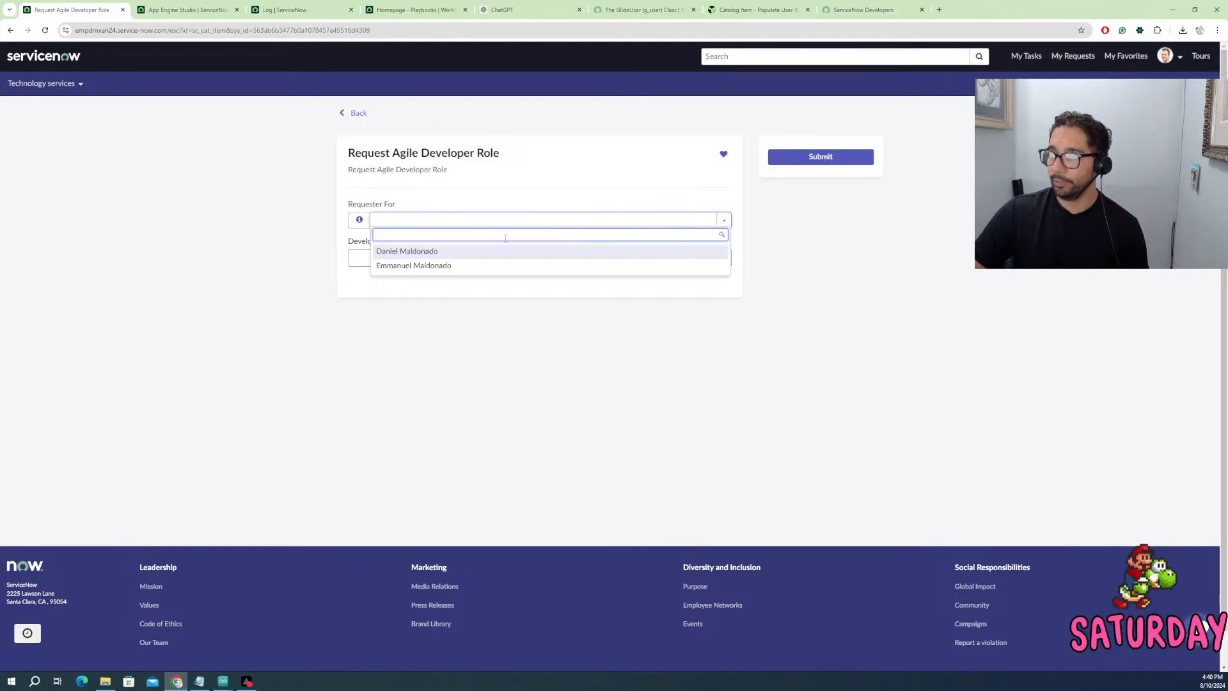
{"action": "left_click", "coordinate": [415, 265]}
{"action": "left_click", "coordinate": [410, 259]}
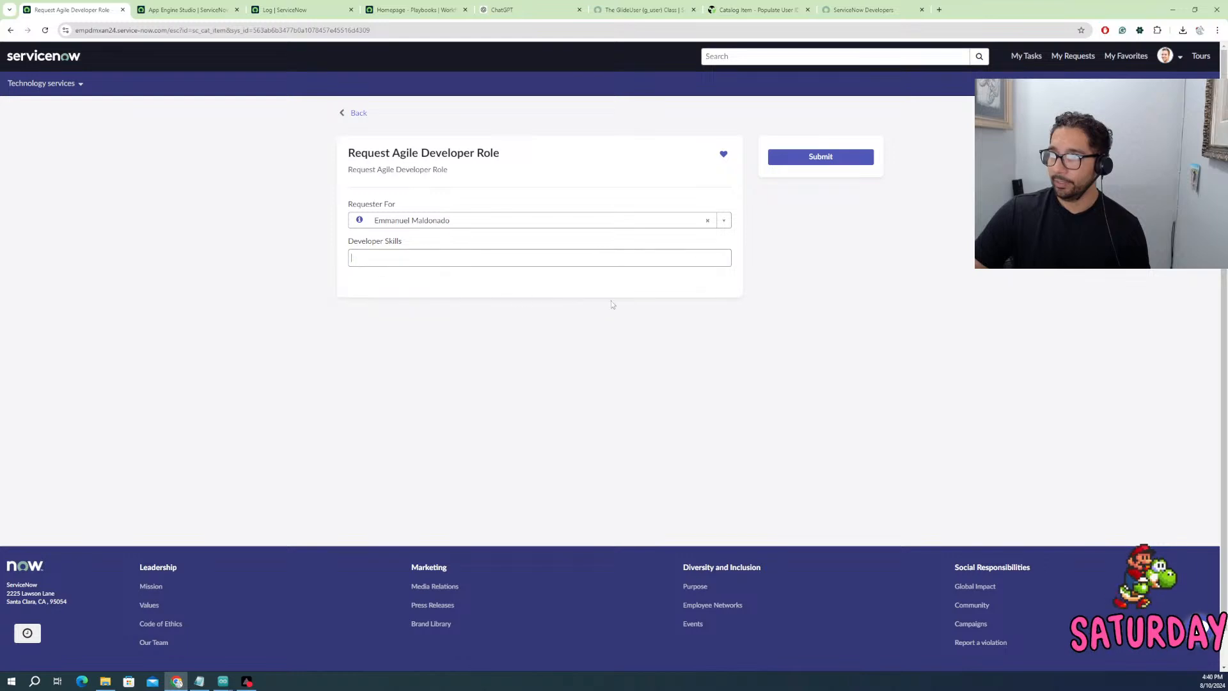
{"action": "left_click", "coordinate": [816, 158]}
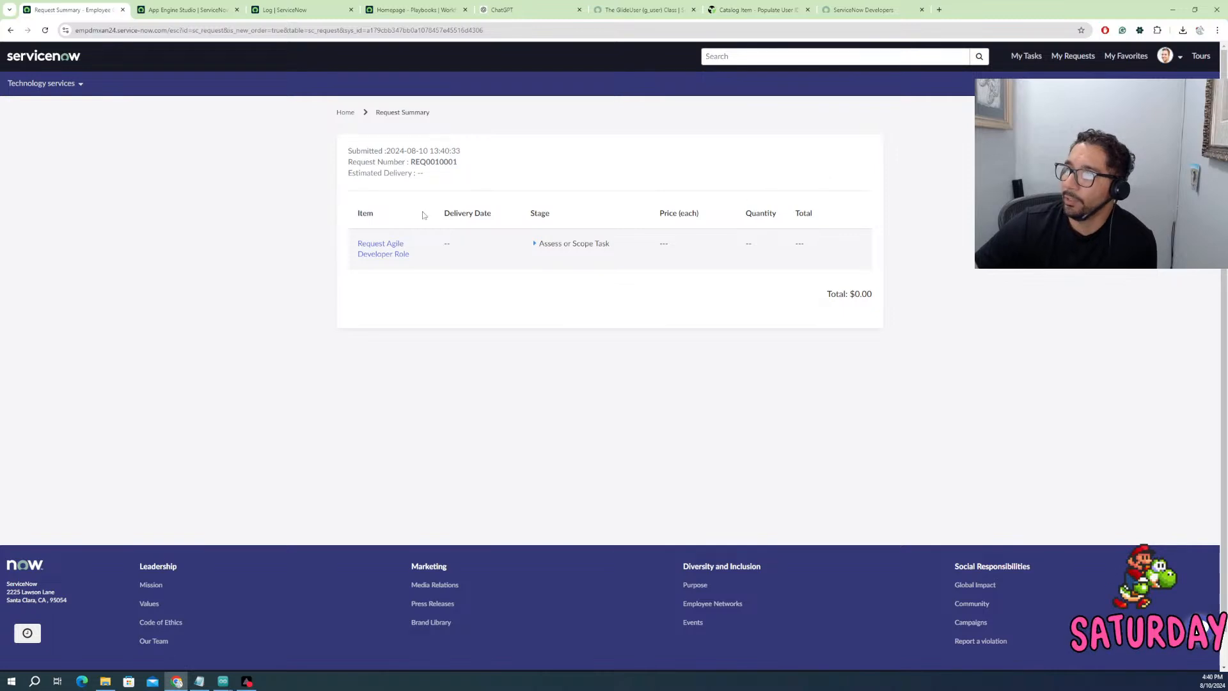
- Open the submitted Request Agile Developer Role item and examine its expanded stages, attachments, additional details and activity
{"action": "left_click", "coordinate": [383, 249]}
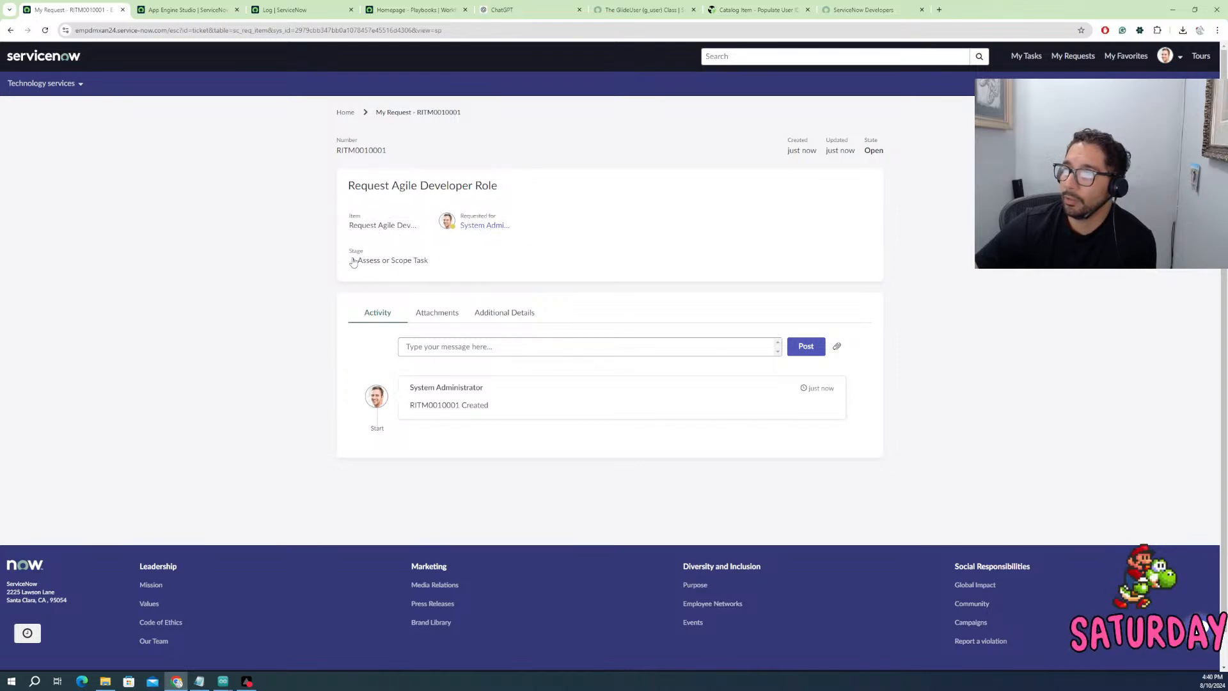
{"action": "left_click", "coordinate": [353, 261]}
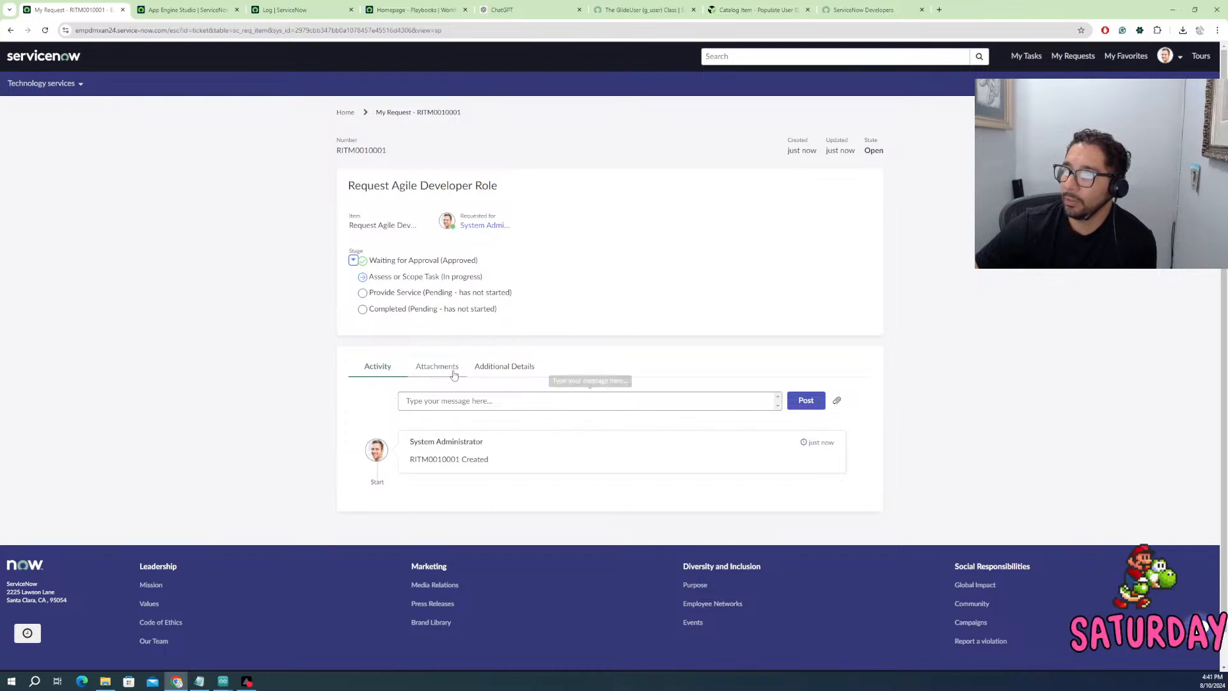
{"action": "left_click", "coordinate": [437, 366]}
{"action": "left_click", "coordinate": [504, 366]}
{"action": "left_click", "coordinate": [362, 367]}
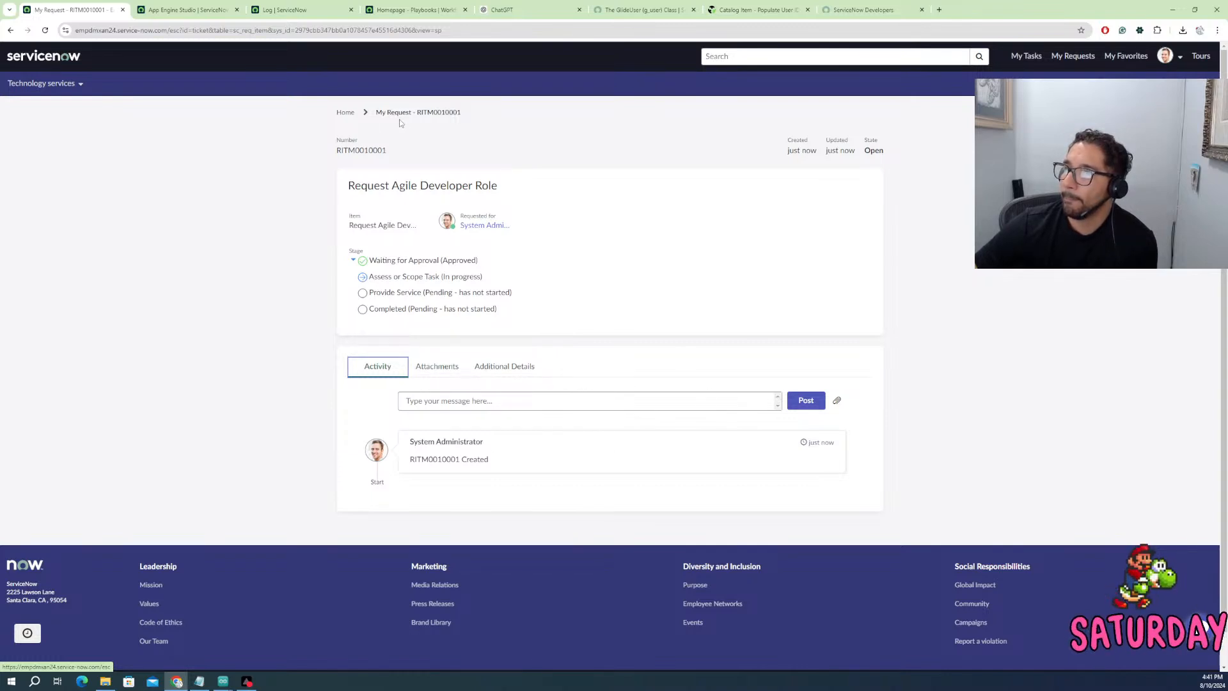
- Copy the requested item's number and go from the Employee Center to the instance's admin home page
{"action": "double_click", "coordinate": [340, 151]}
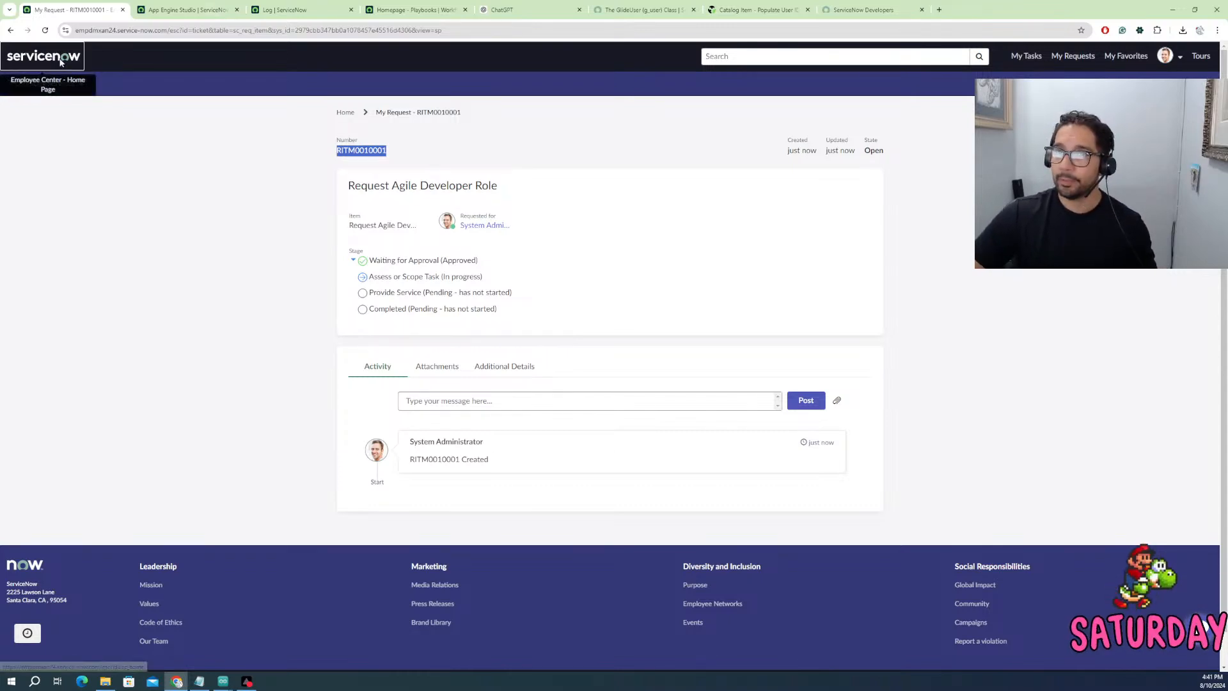
{"action": "left_click", "coordinate": [90, 56]}
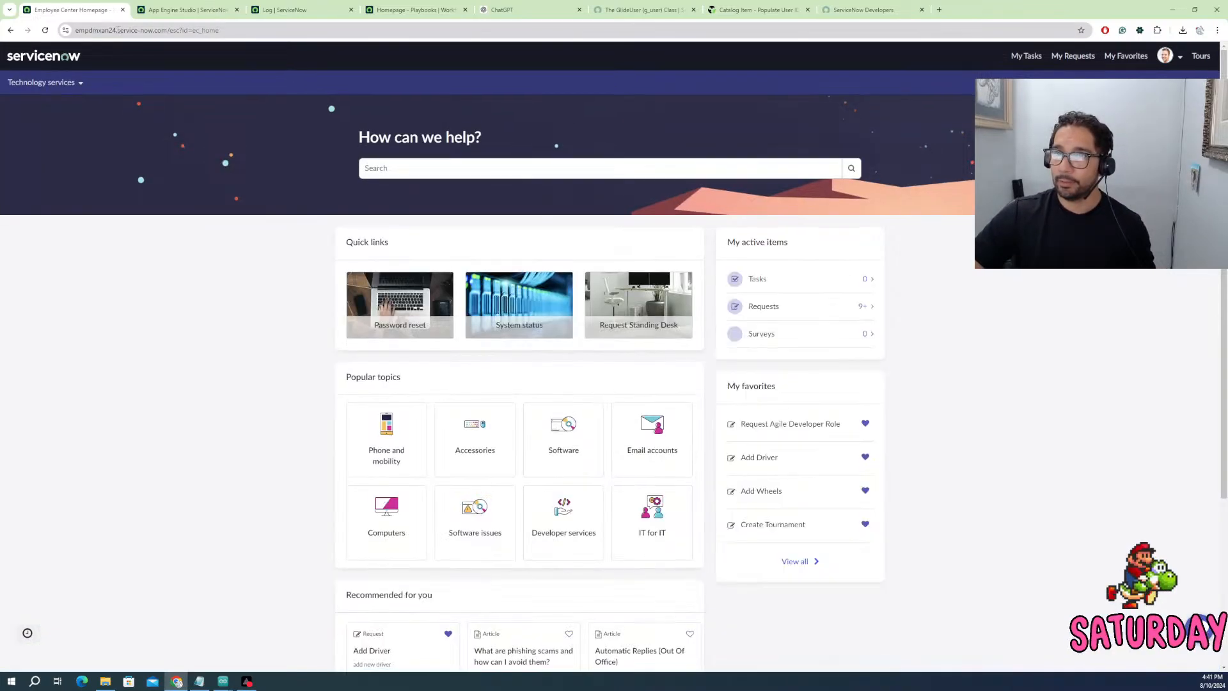
{"action": "left_click_drag", "start_coordinate": [168, 30], "coordinate": [352, 55]}
{"action": "key", "text": "BackSpace"}
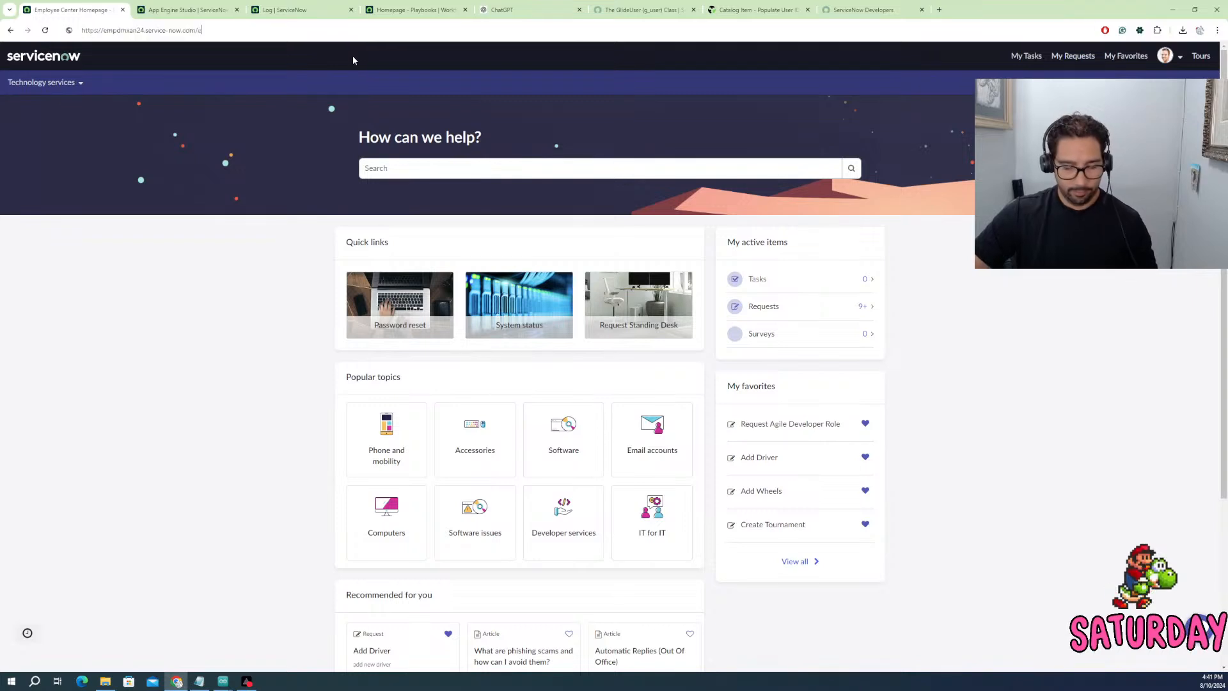
{"action": "key", "text": "Return"}
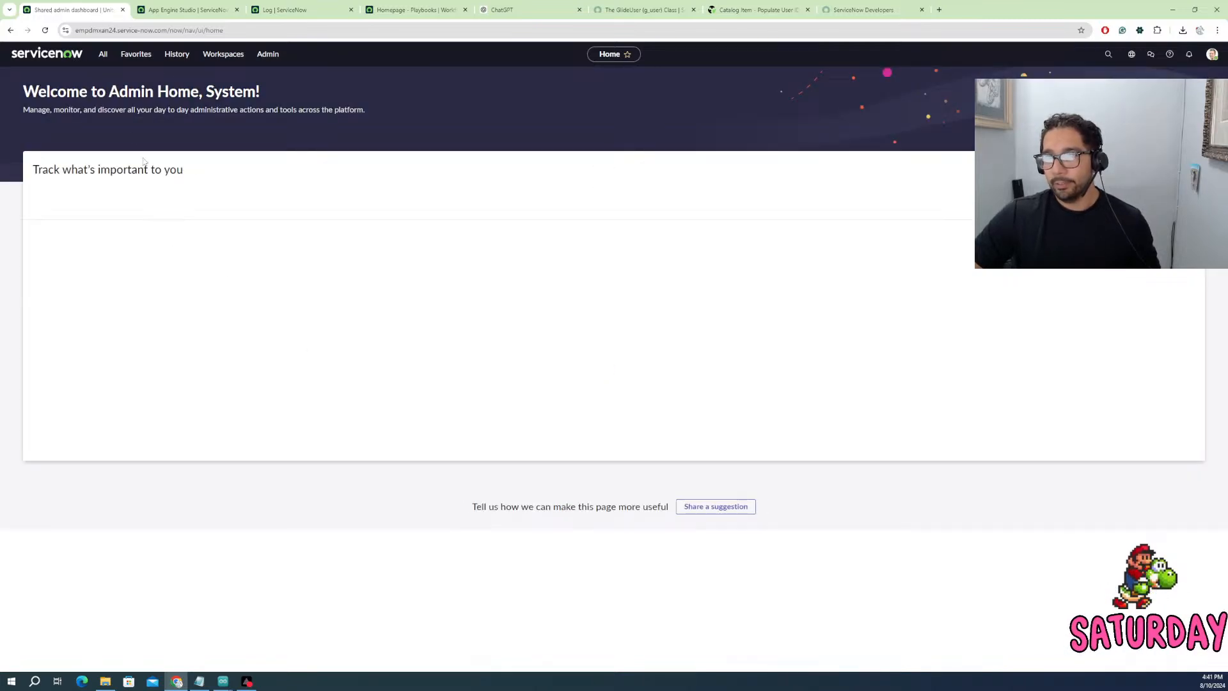
- Search the instance globally for the copied requested item number and open the exact match, Request Agile Developer Role
{"action": "left_click", "coordinate": [101, 56]}
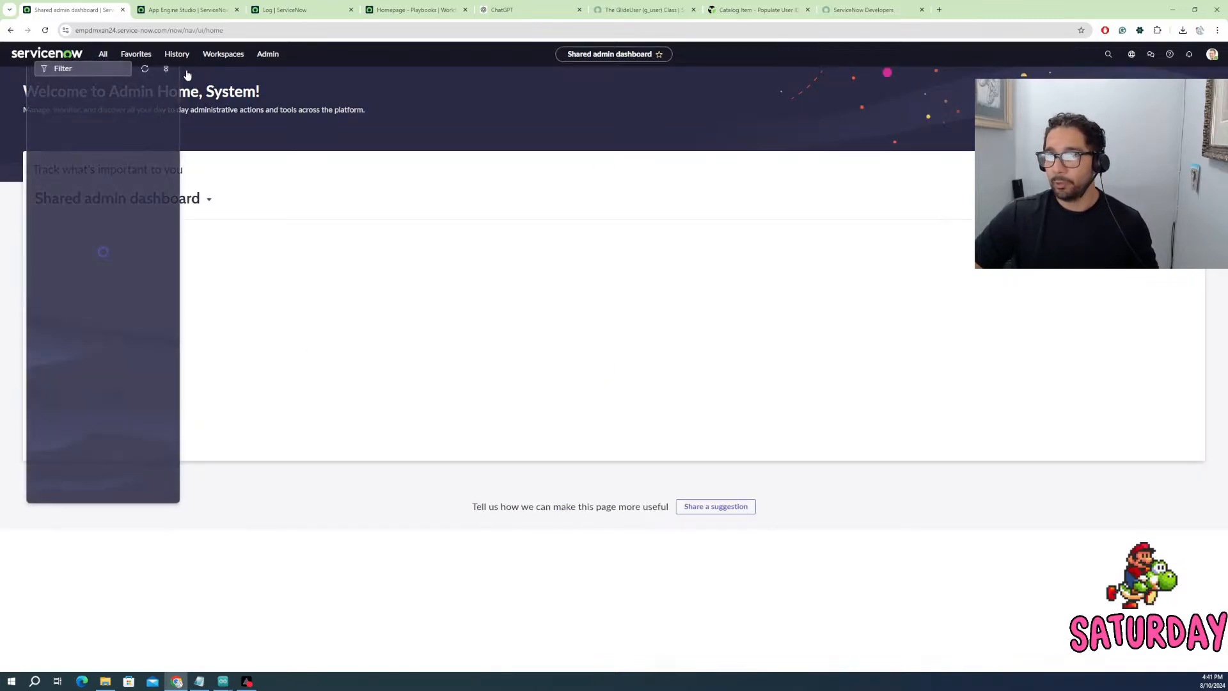
{"action": "left_click", "coordinate": [1109, 55]}
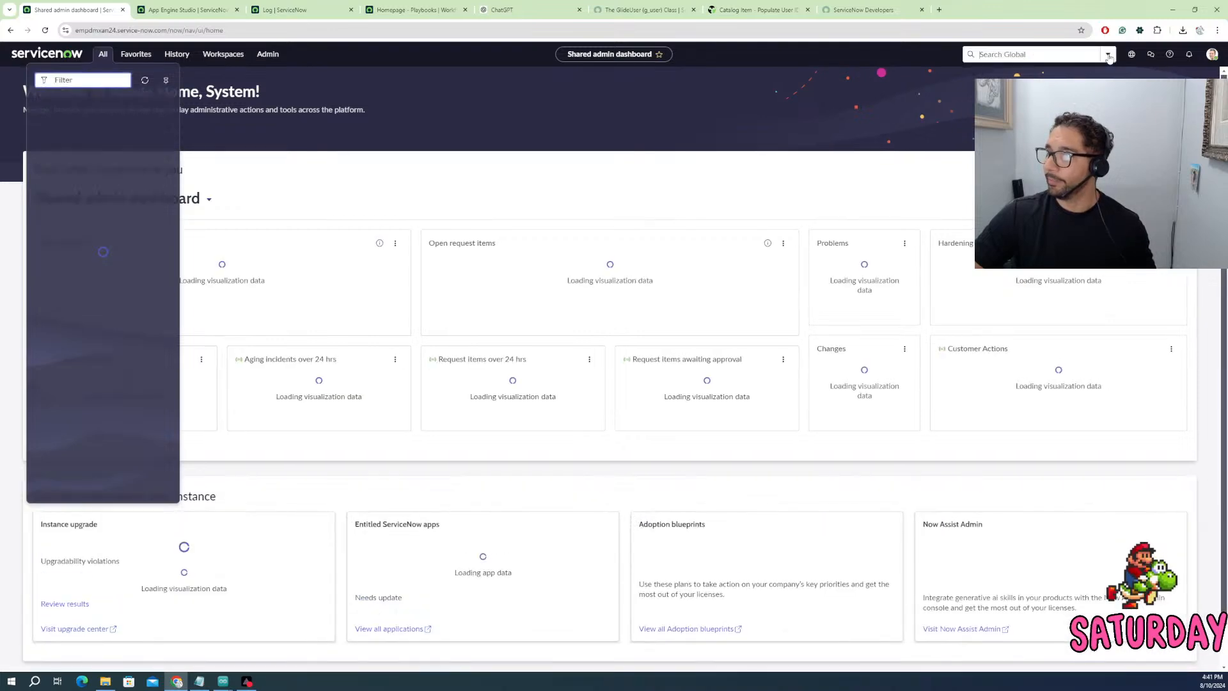
{"action": "left_click", "coordinate": [1055, 54]}
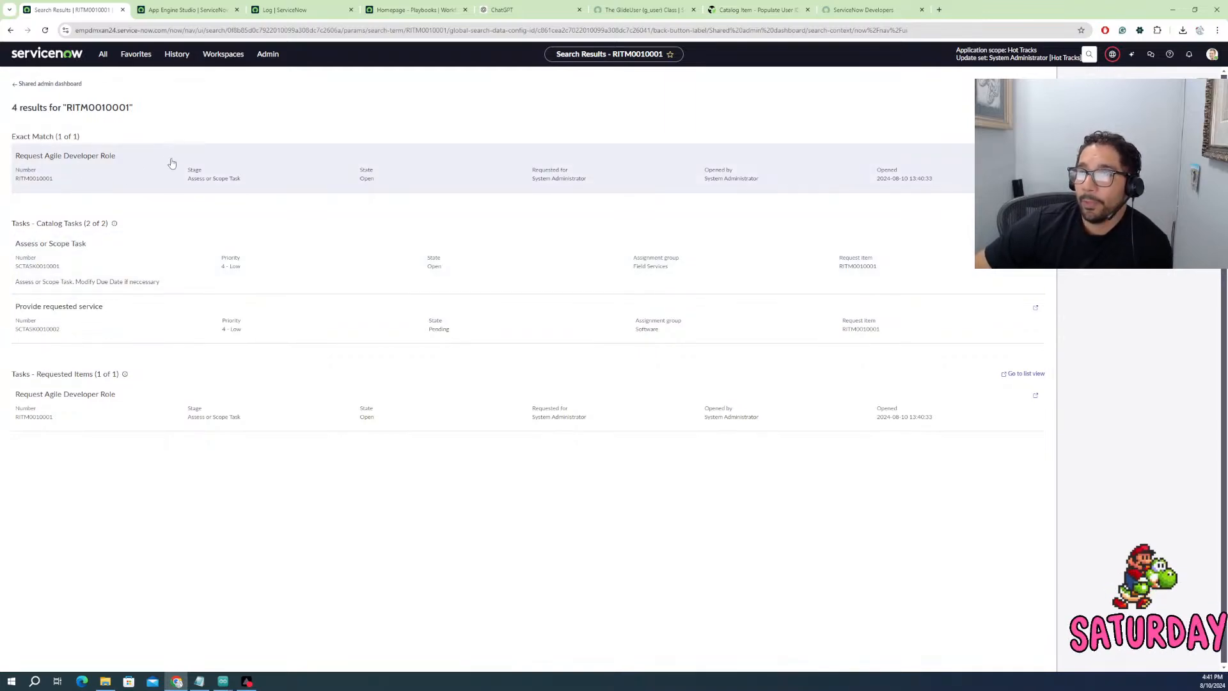
{"action": "left_click", "coordinate": [70, 179]}
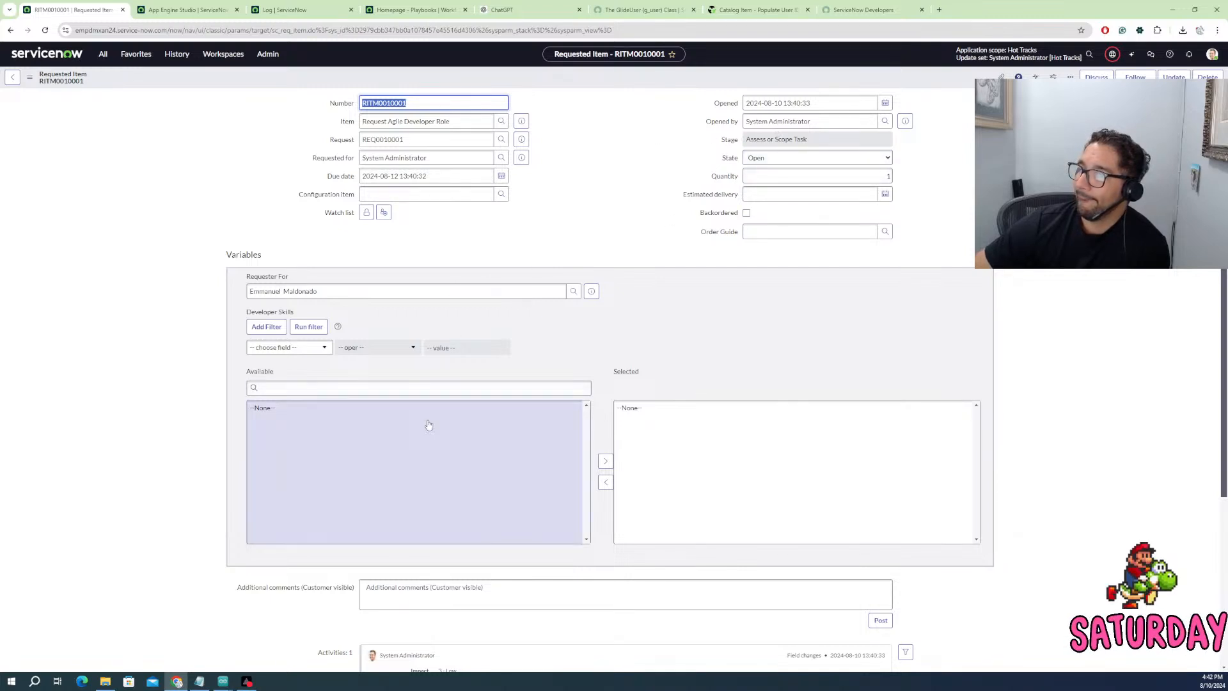
- Examine the requested item's variables and its Assess or Scope Task and Provide requested service catalog tasks, and return to the item
{"action": "scroll", "coordinate": [384, 422], "scroll_direction": "down", "scroll_amount": 2}
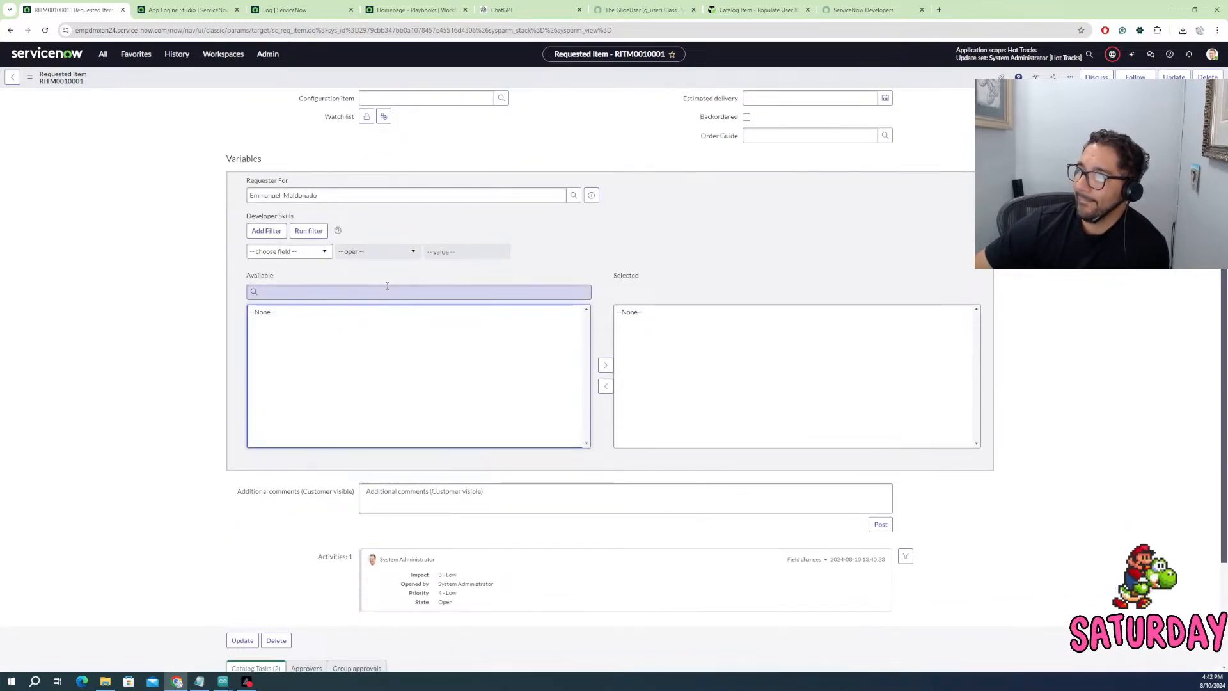
{"action": "scroll", "coordinate": [384, 377], "scroll_direction": "down", "scroll_amount": 3}
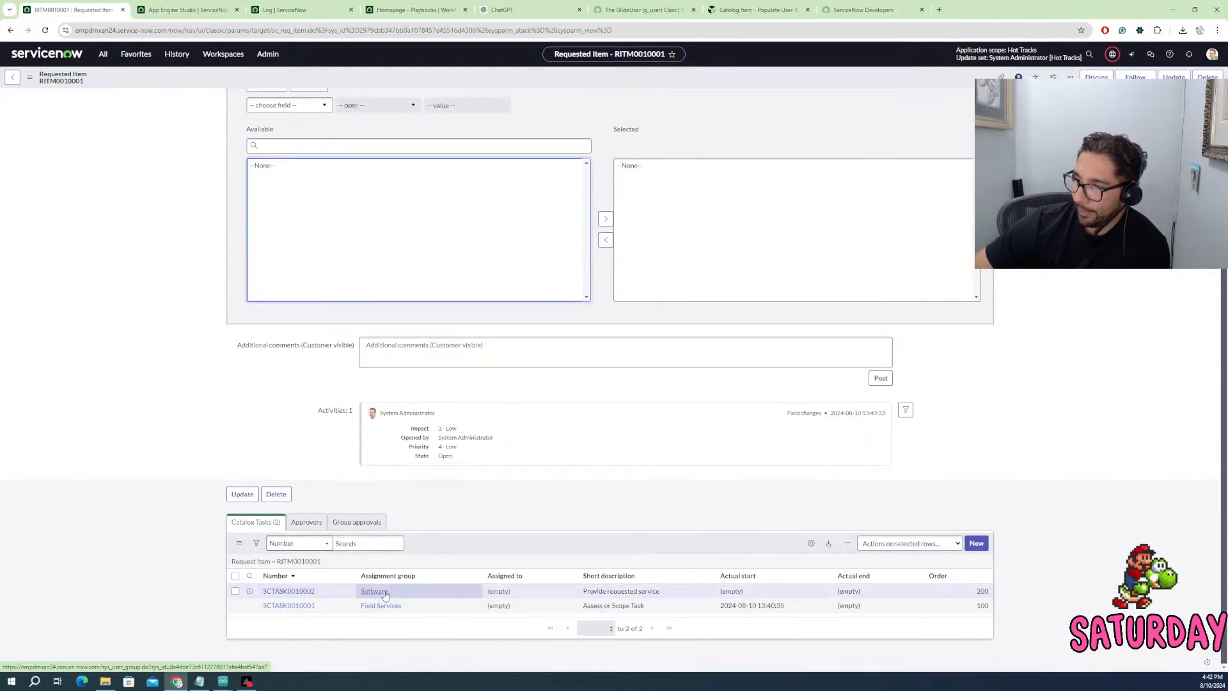
{"action": "left_click", "coordinate": [298, 608]}
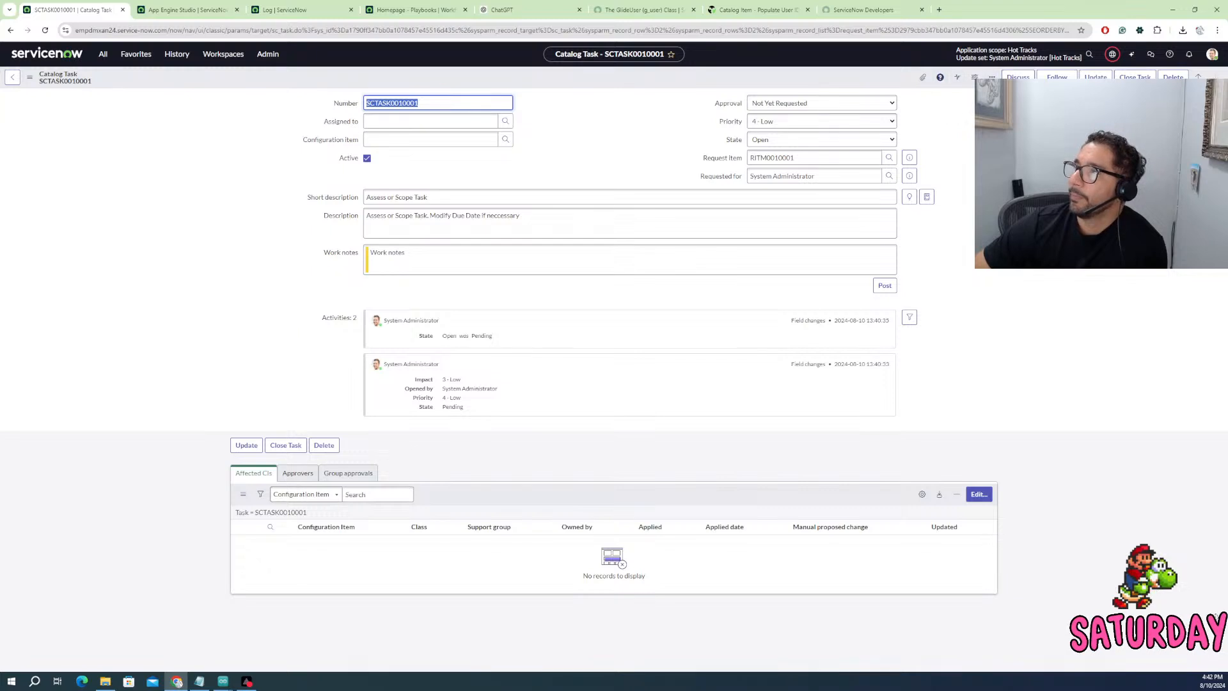
{"action": "left_click", "coordinate": [1198, 77]}
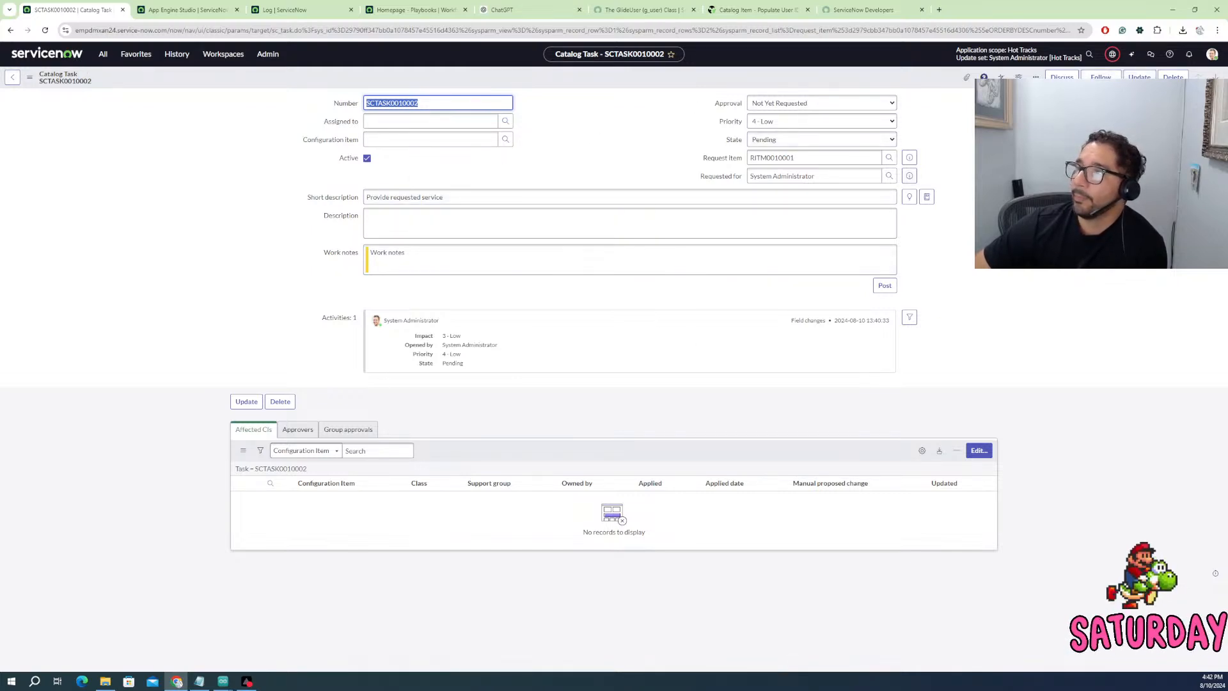
{"action": "left_click", "coordinate": [12, 76]}
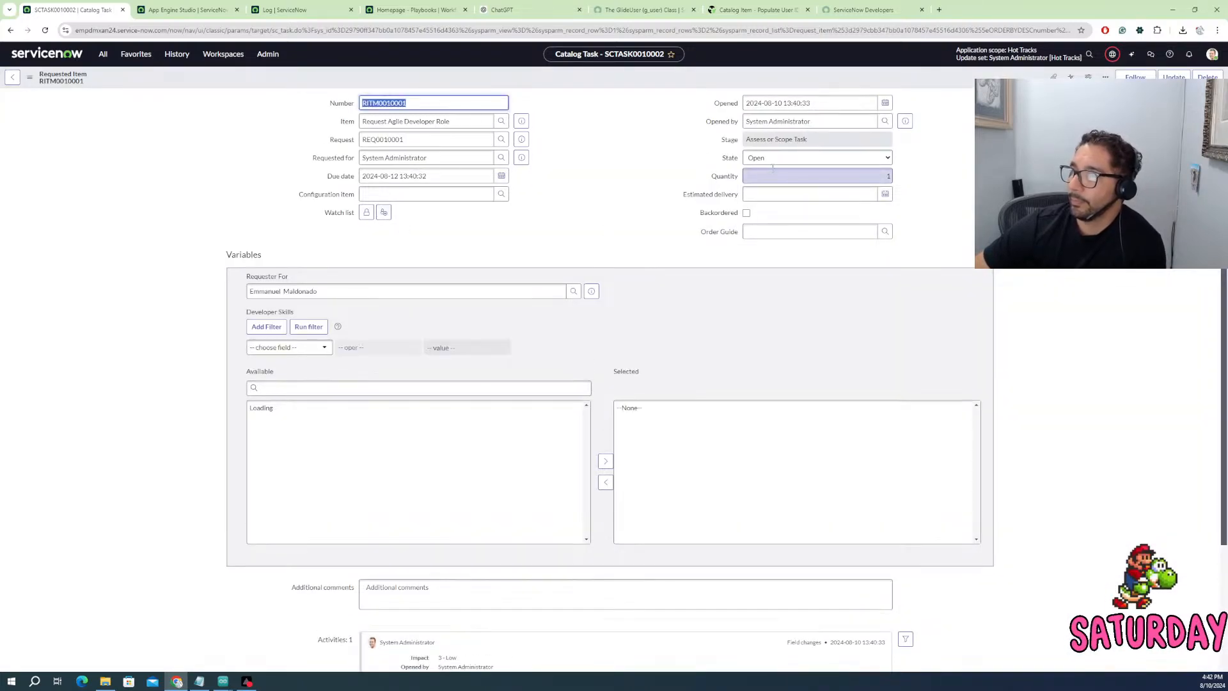
- Check the requested item's approvers and group approvals, and look over the choices in its State field
{"action": "scroll", "coordinate": [328, 509], "scroll_direction": "down", "scroll_amount": 3}
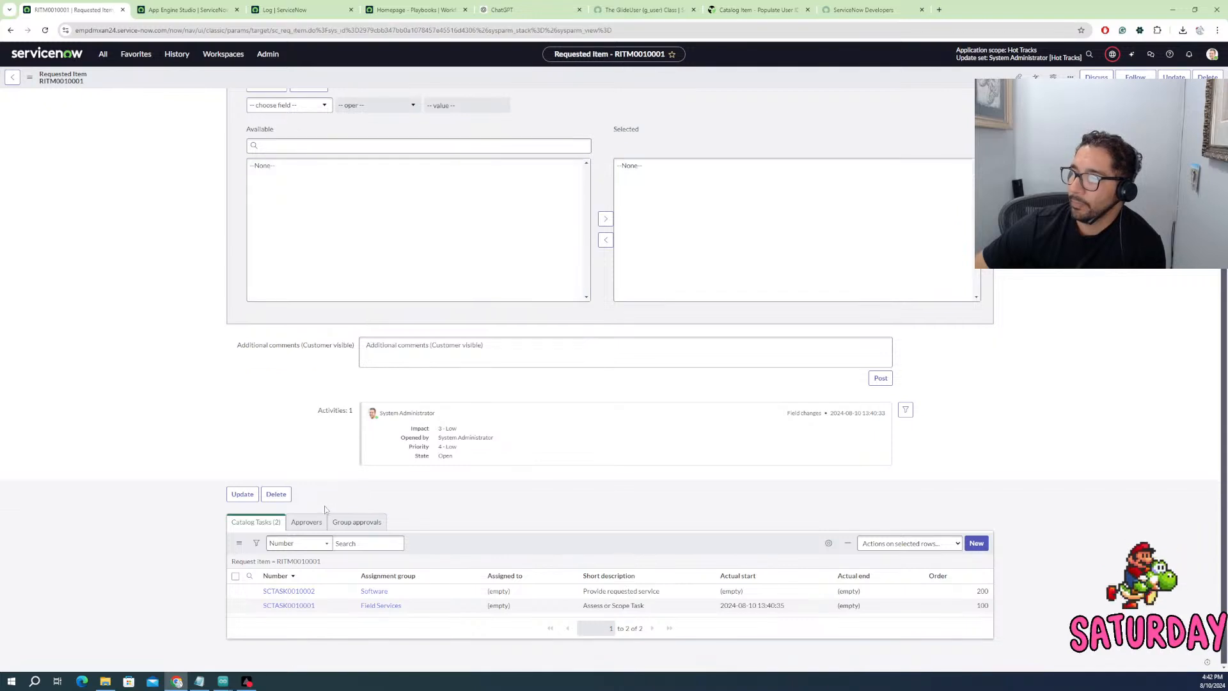
{"action": "left_click", "coordinate": [307, 523]}
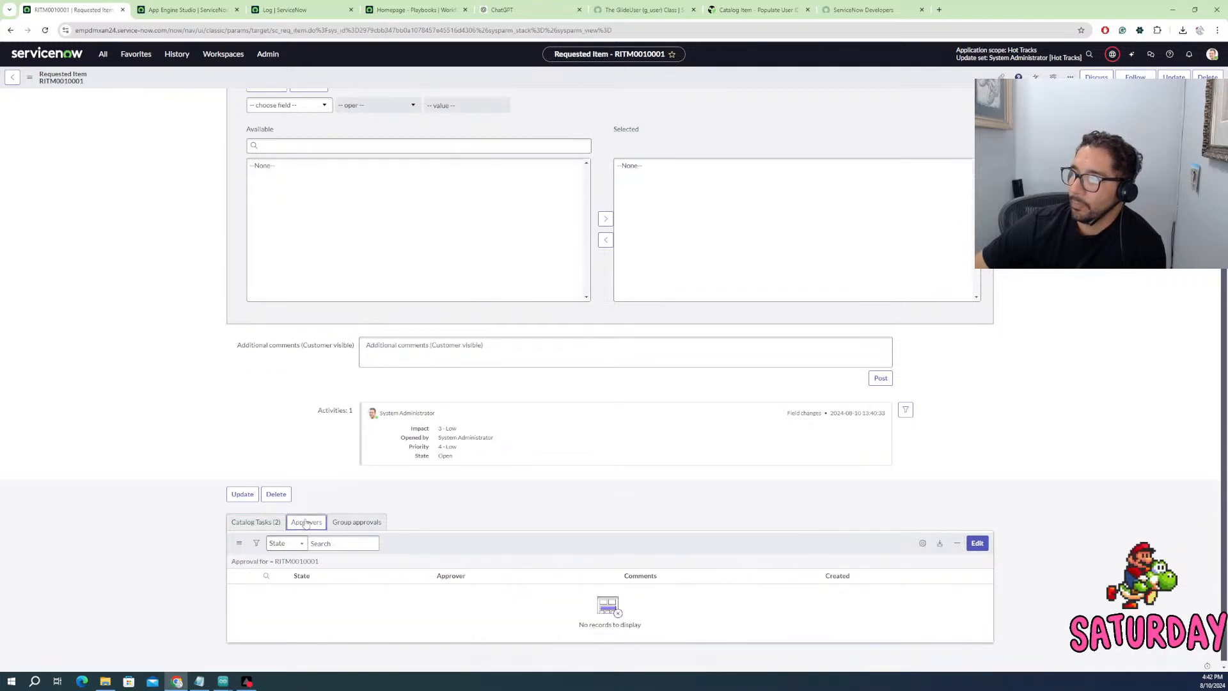
{"action": "left_click", "coordinate": [356, 523]}
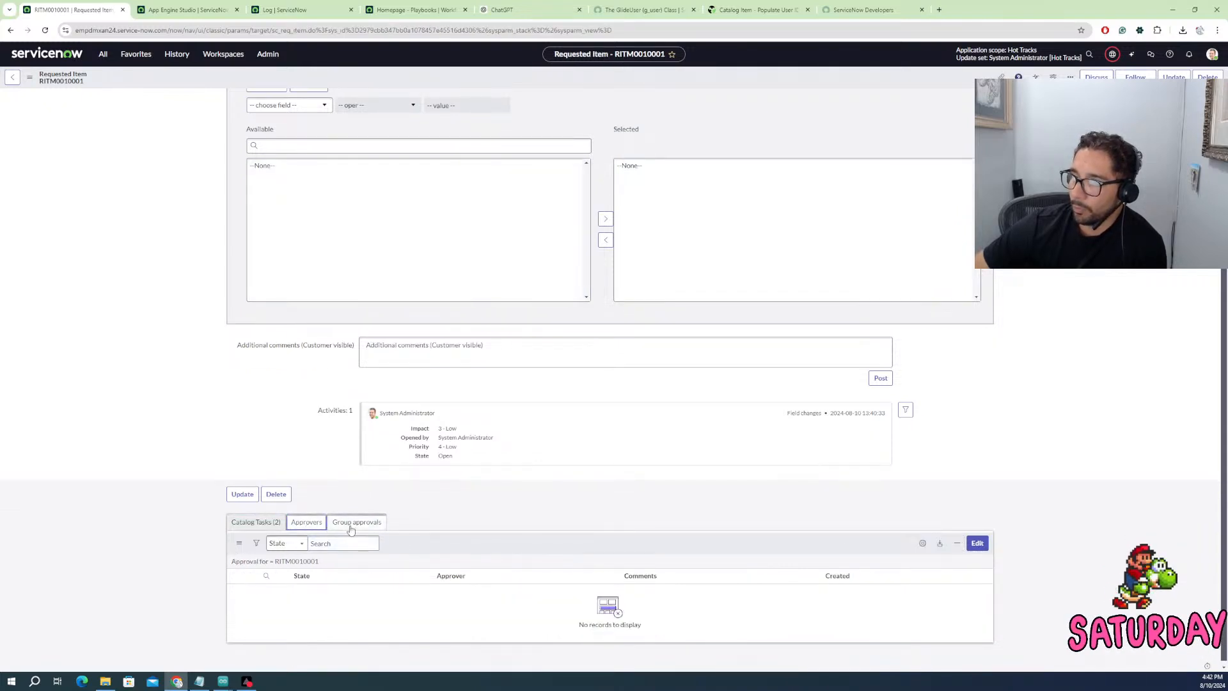
{"action": "left_click", "coordinate": [246, 524]}
{"action": "scroll", "coordinate": [166, 624], "scroll_direction": "up", "scroll_amount": 4}
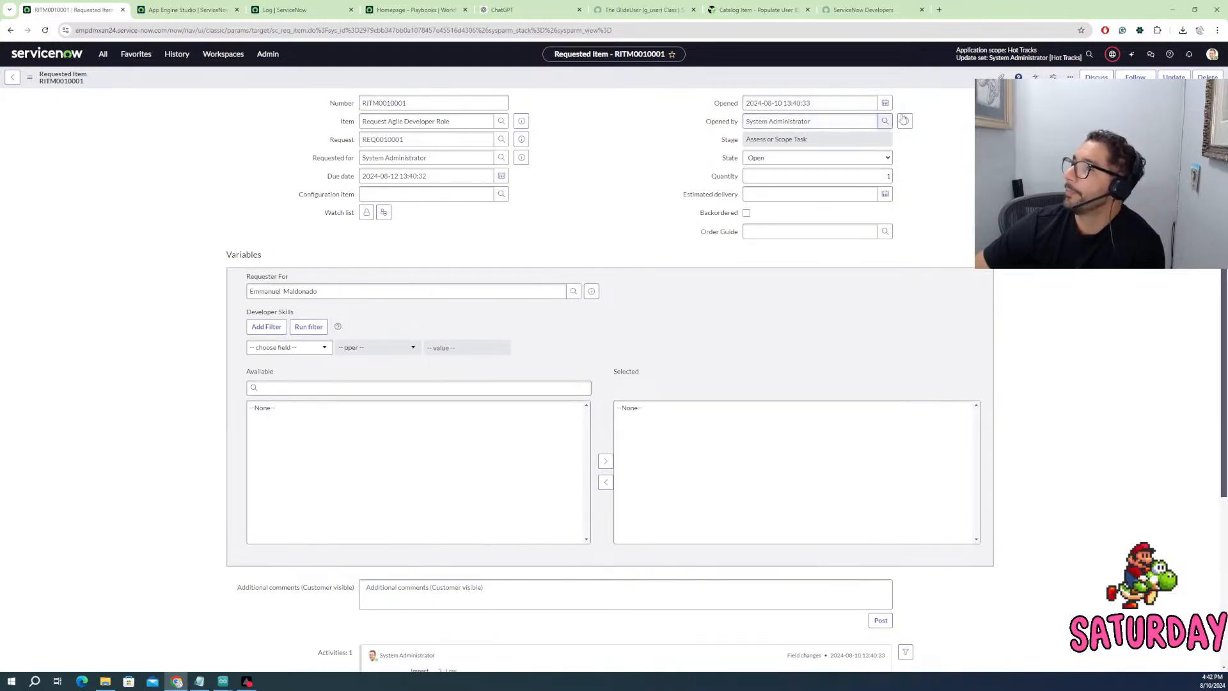
{"action": "left_click", "coordinate": [805, 158]}
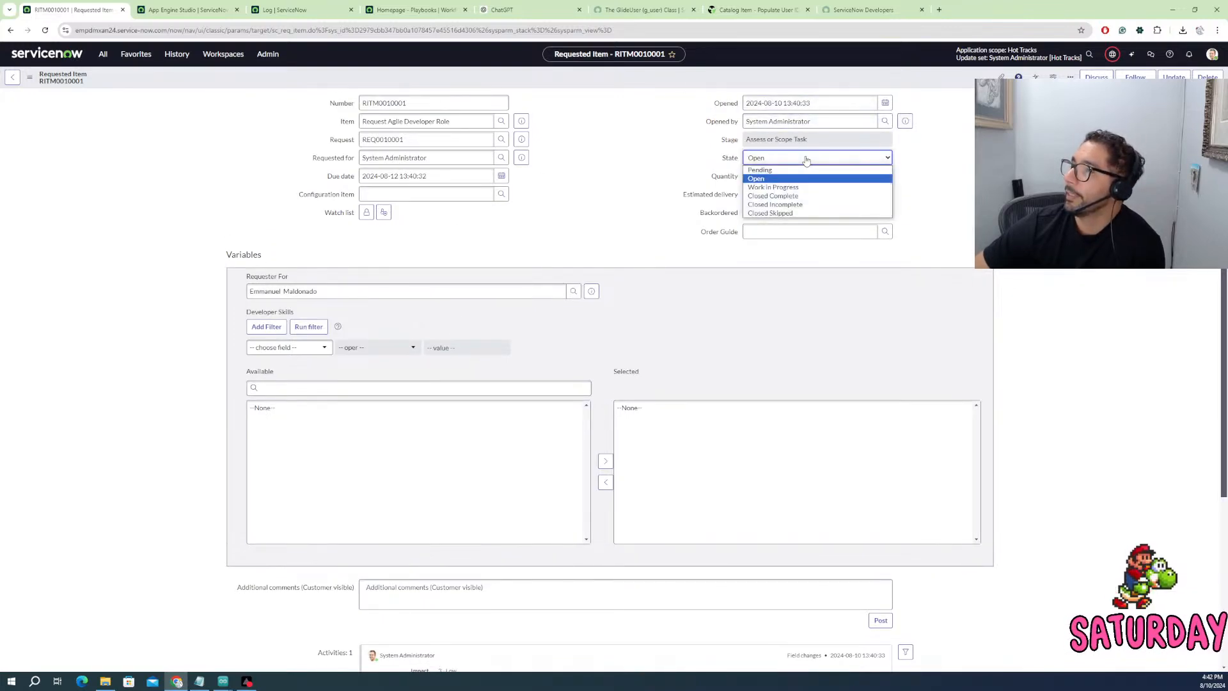
{"action": "left_click", "coordinate": [675, 198]}
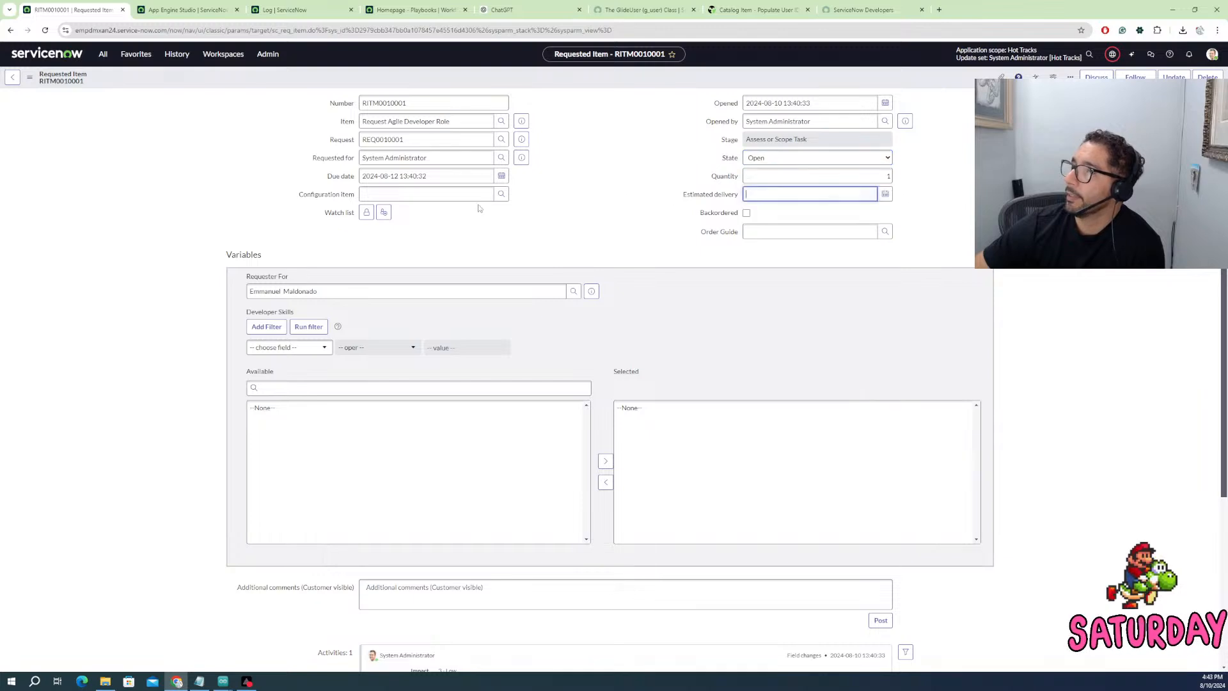
- Filter the navigator for "exe" and open today's flow executions
{"action": "left_click", "coordinate": [102, 55]}
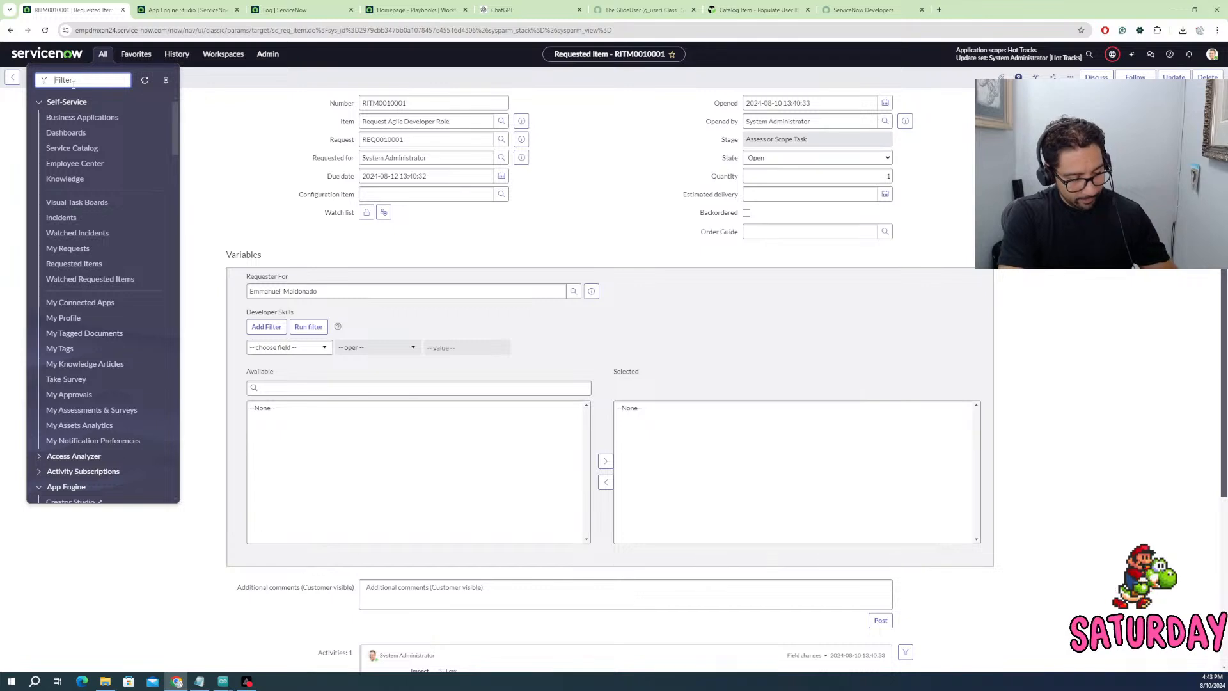
{"action": "type", "text": "ex"}
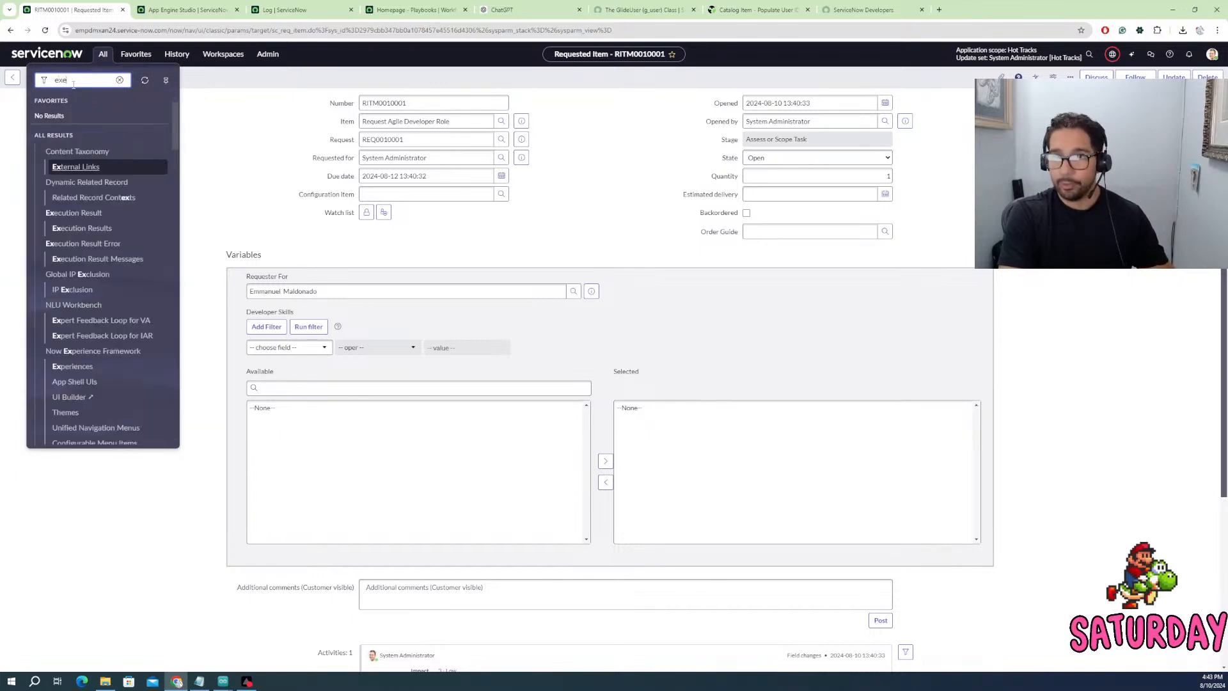
{"action": "type", "text": "e"}
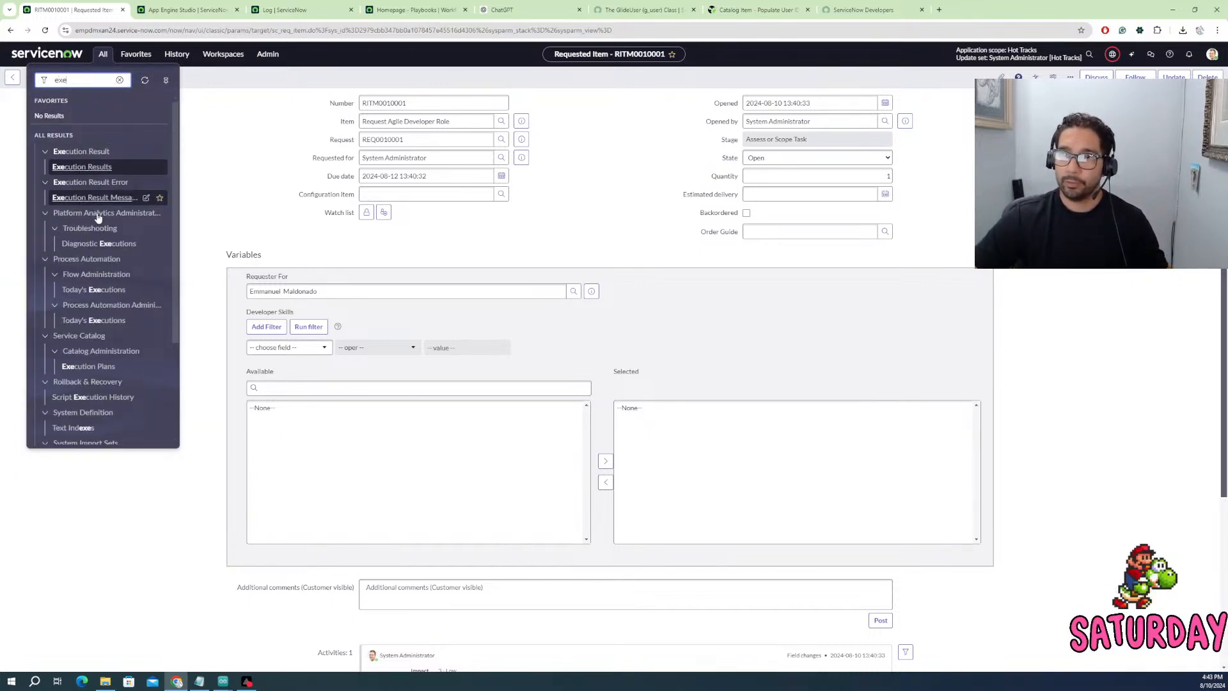
{"action": "left_click", "coordinate": [94, 289]}
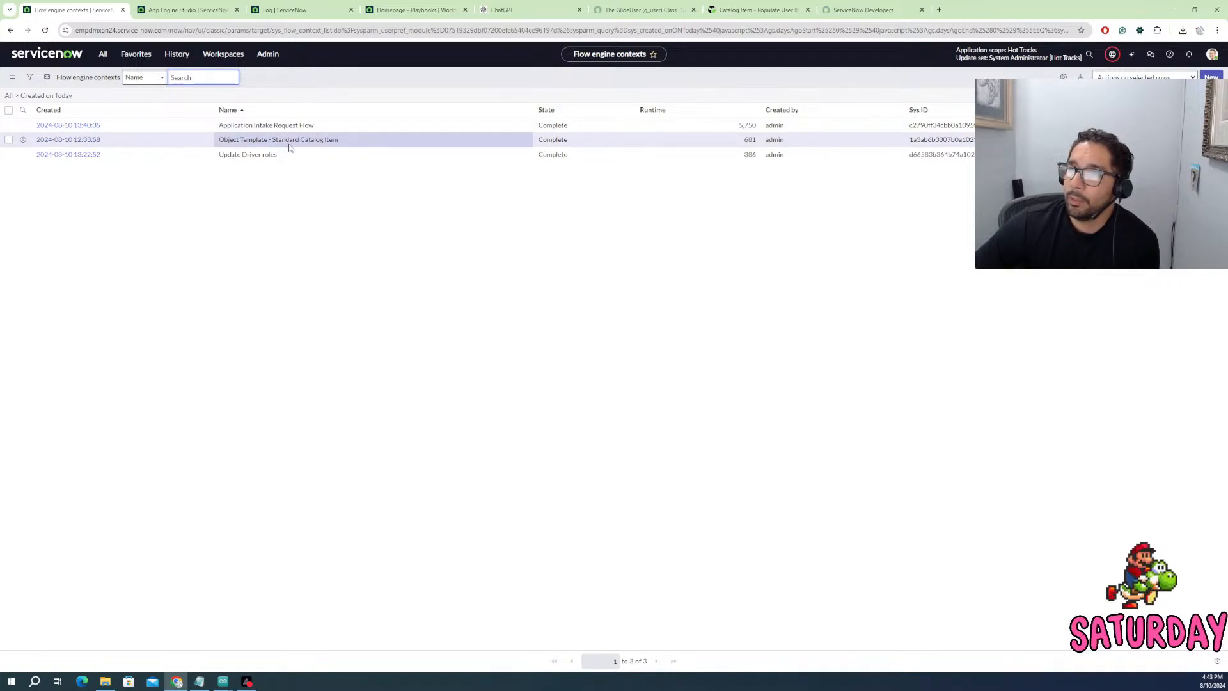
- Open the Update Driver roles execution and its operations view, and return to the list of today's executions
{"action": "left_click", "coordinate": [68, 157]}
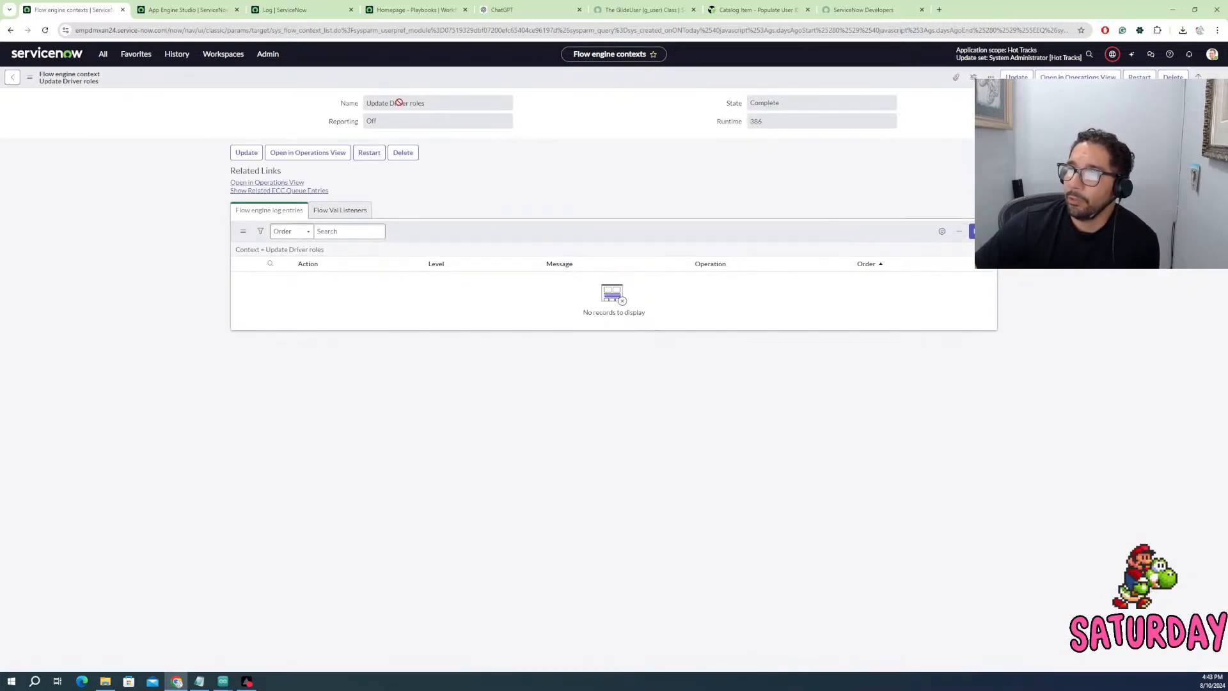
{"action": "left_click", "coordinate": [262, 183]}
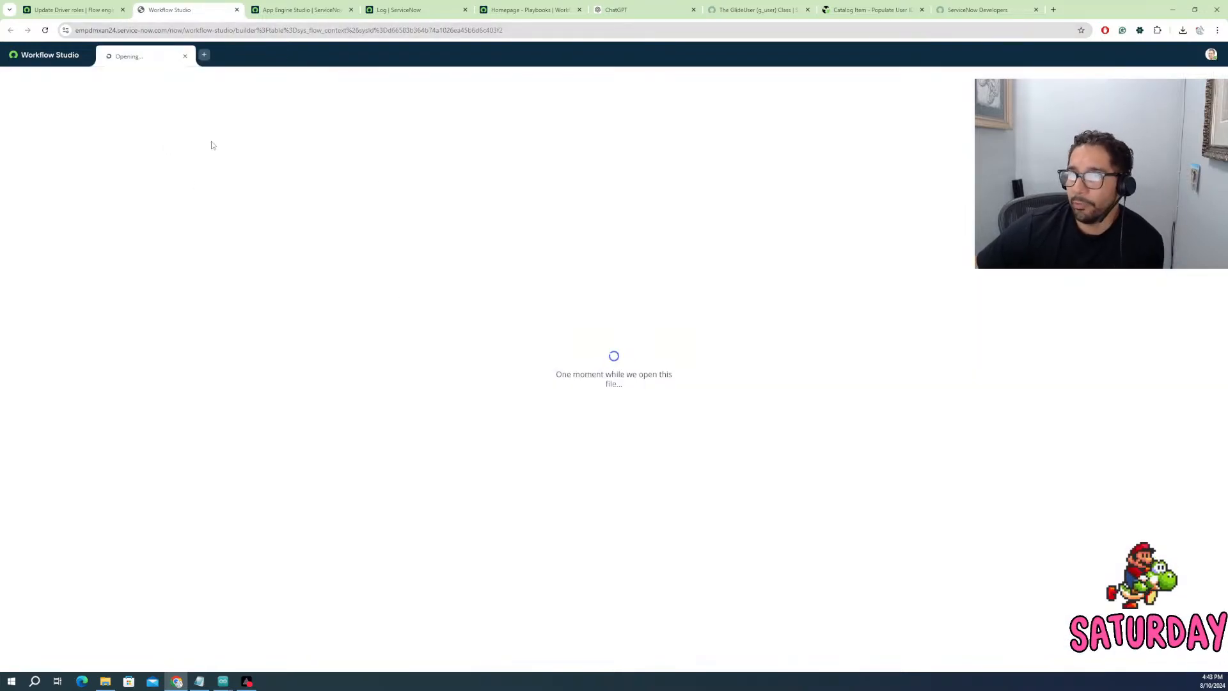
{"action": "left_click", "coordinate": [87, 12]}
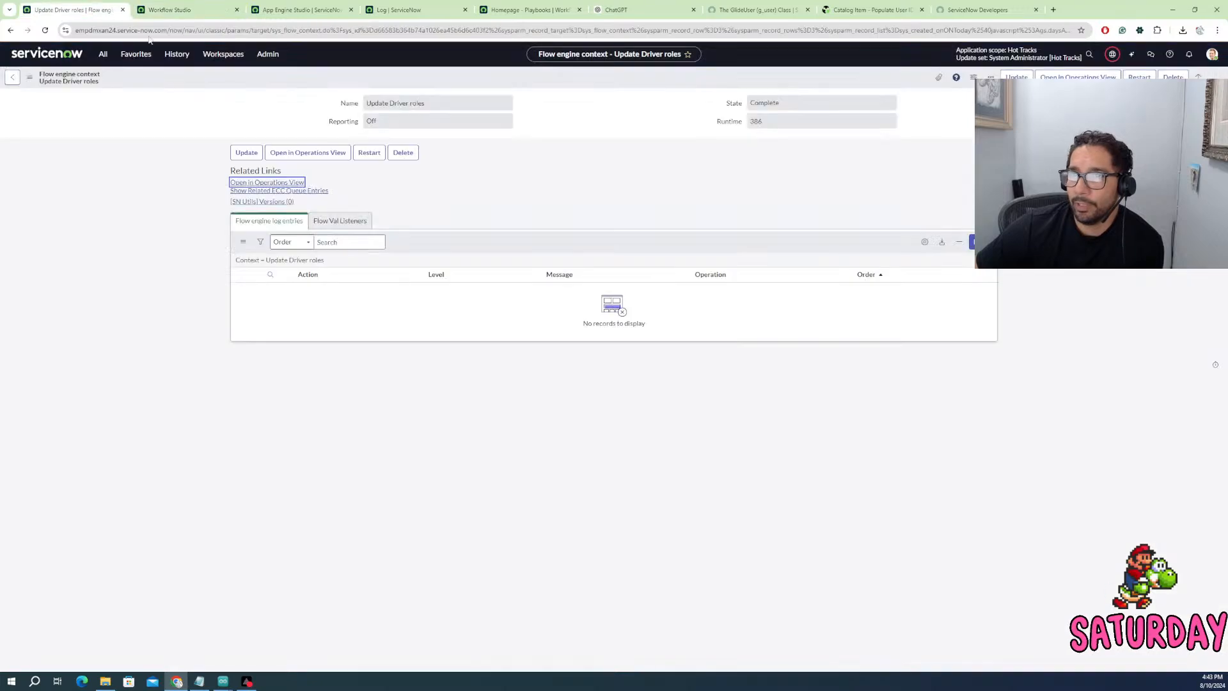
{"action": "left_click", "coordinate": [11, 30]}
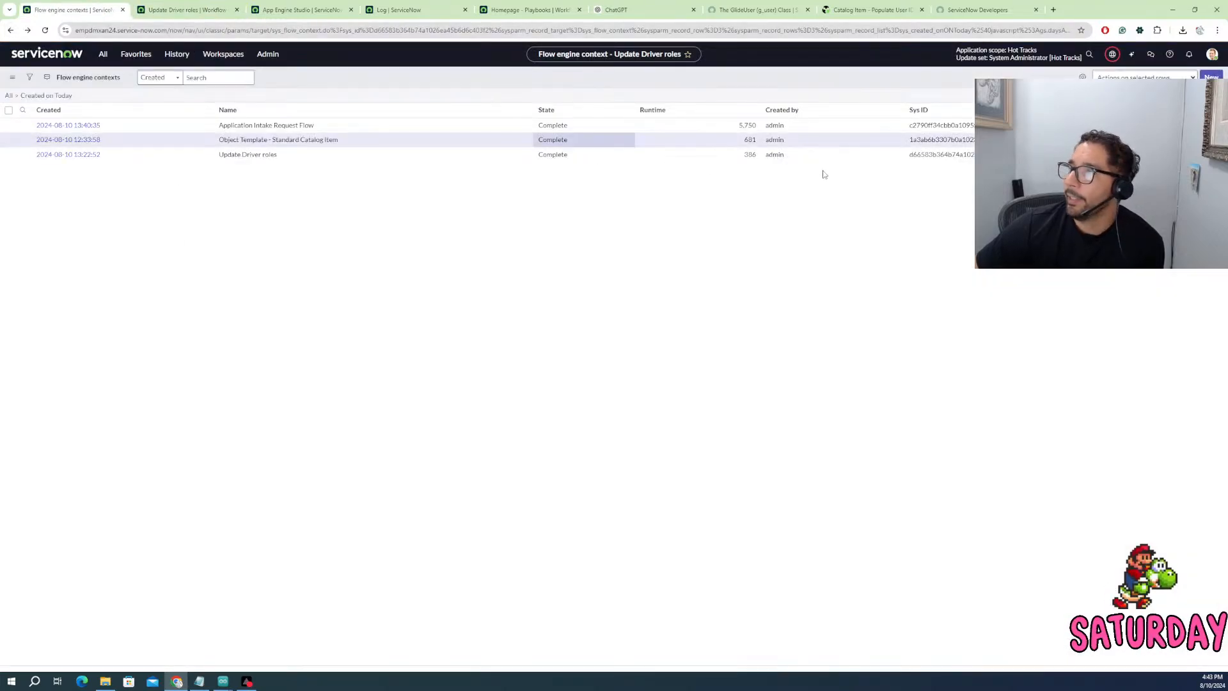
- Inspect the Application Intake Request Flow execution and its operations view, and close both open execution reports in Workflow Studio
{"action": "left_click", "coordinate": [94, 128]}
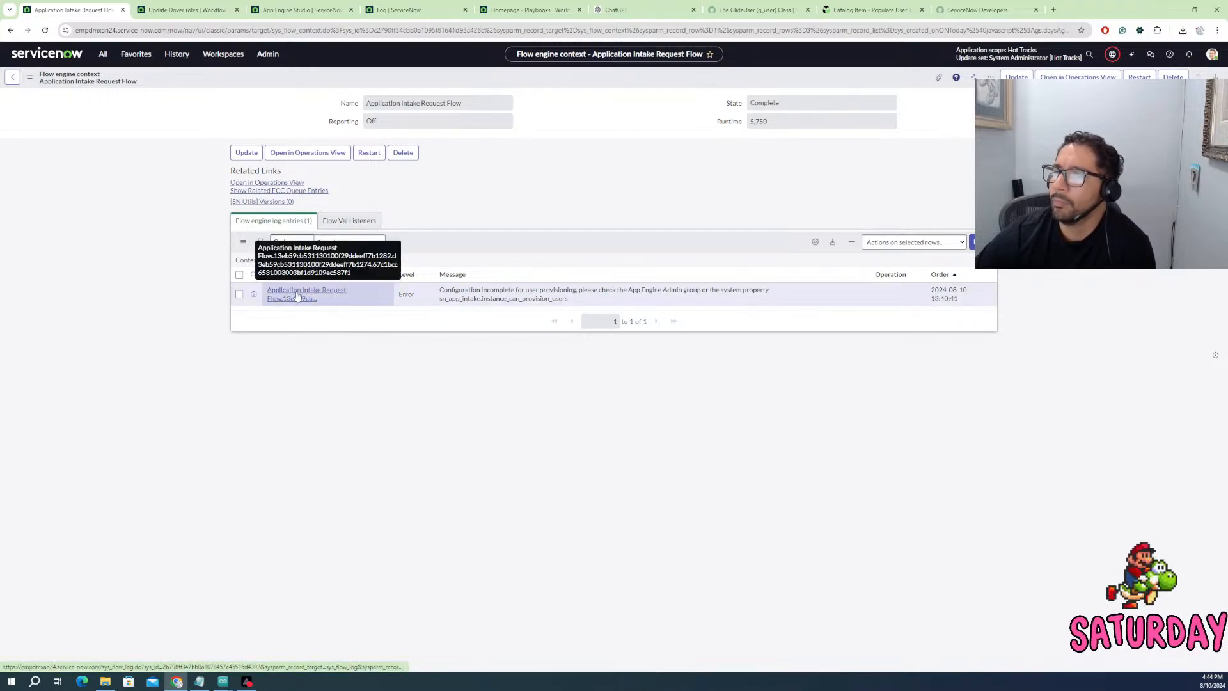
{"action": "left_click", "coordinate": [250, 184]}
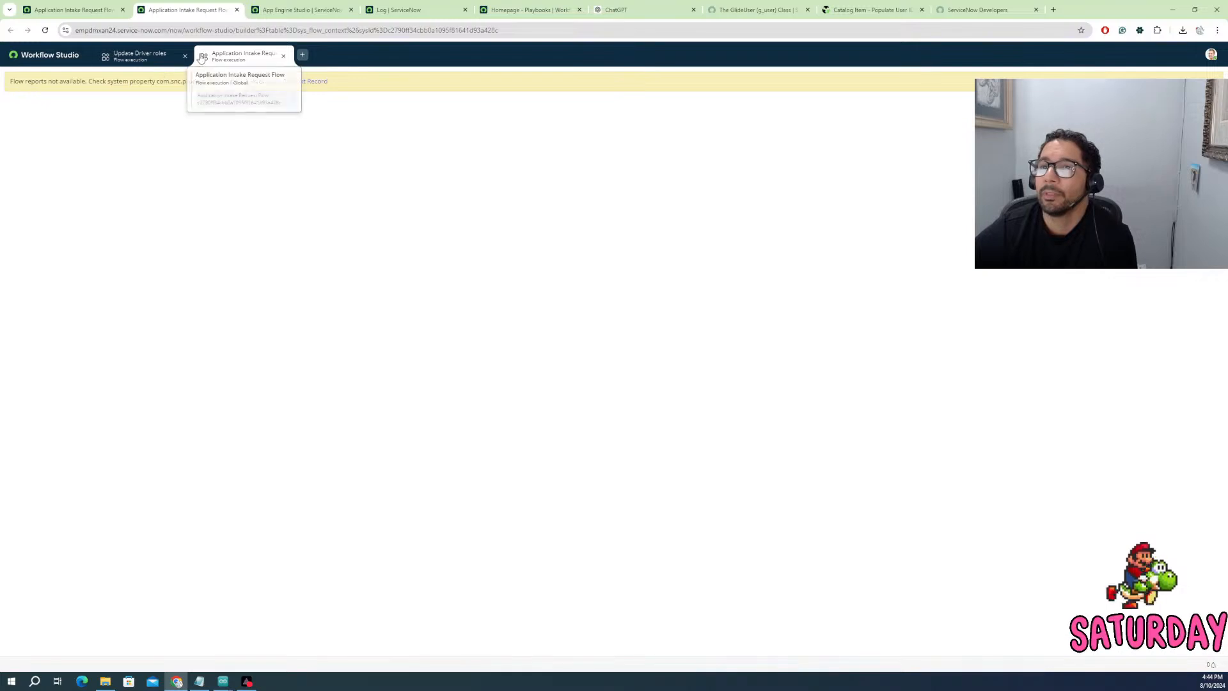
{"action": "left_click", "coordinate": [283, 55]}
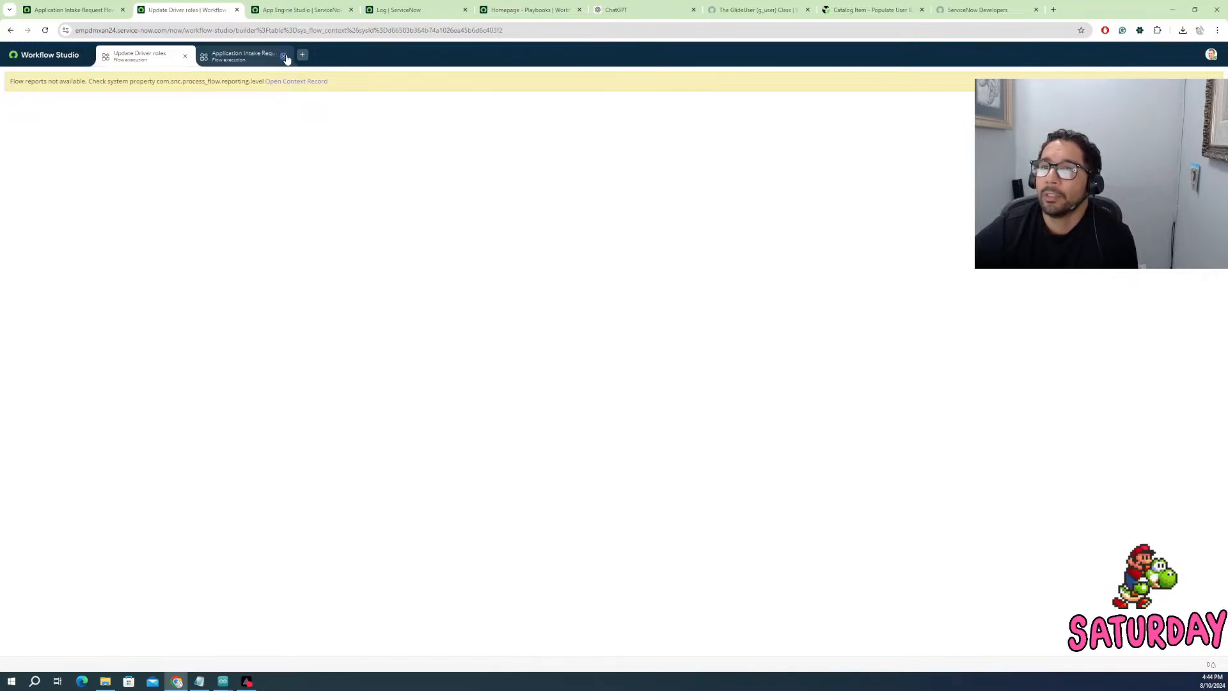
{"action": "left_click", "coordinate": [185, 59]}
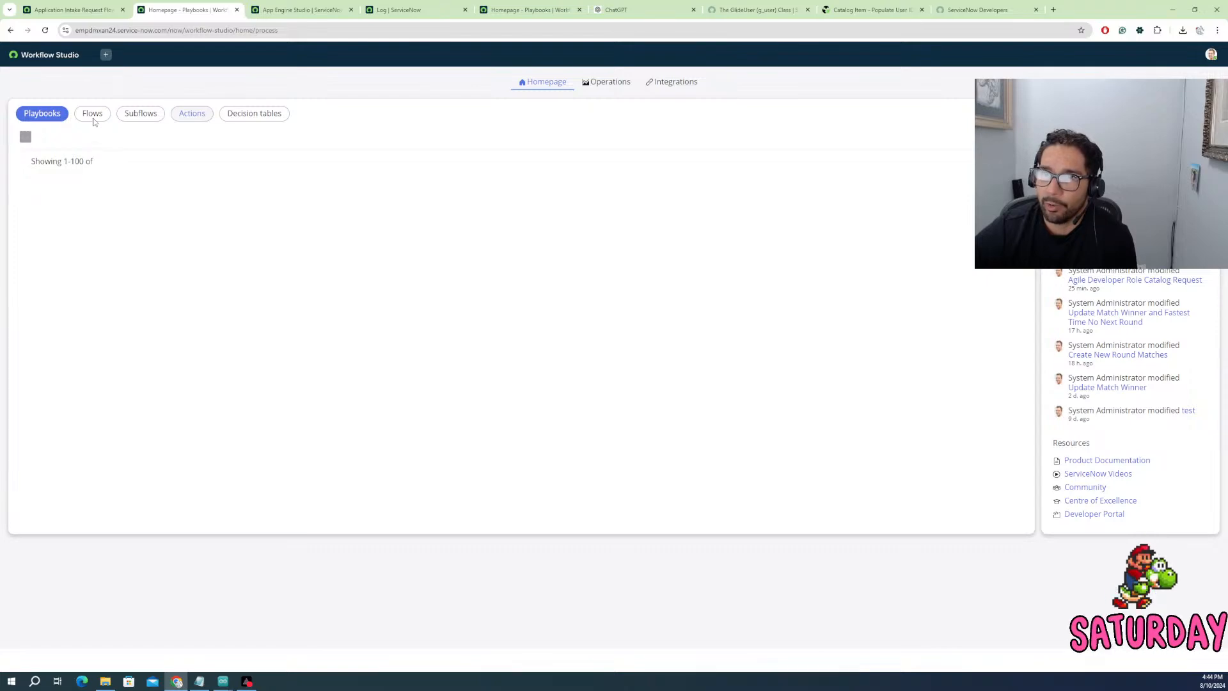
- Open the Agile Developer Role Catalog Request flow from the flows list, check its executions, and return to the flow
{"action": "left_click", "coordinate": [92, 115]}
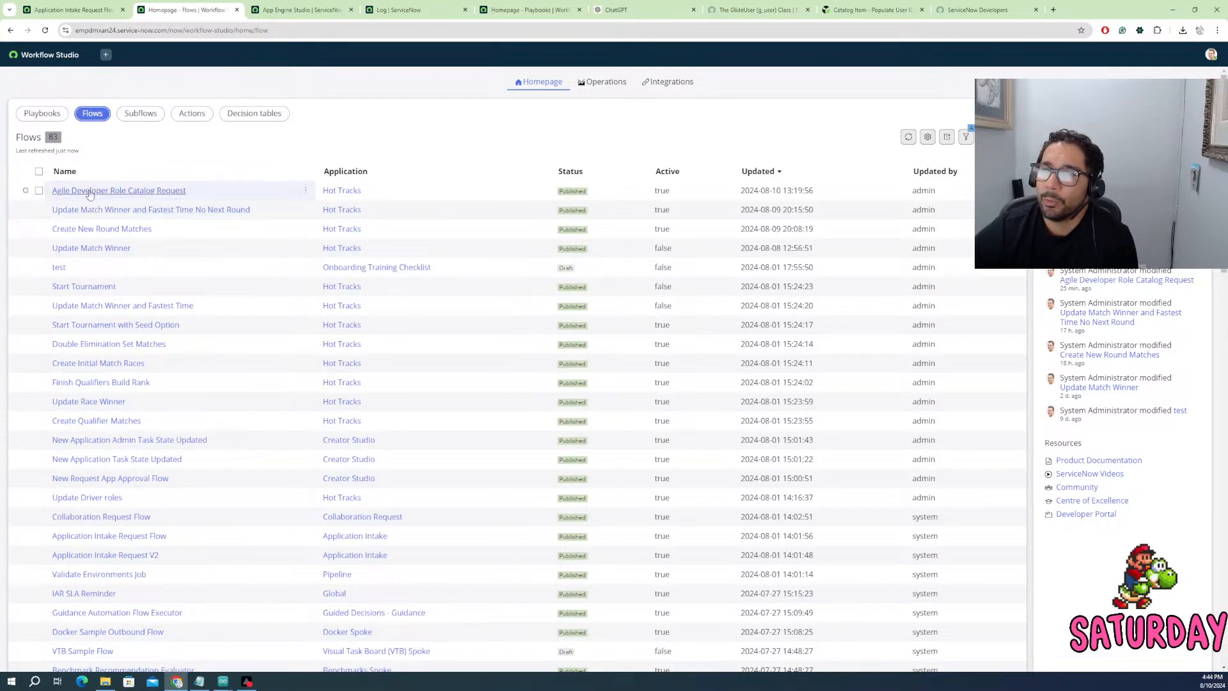
{"action": "left_click", "coordinate": [90, 192]}
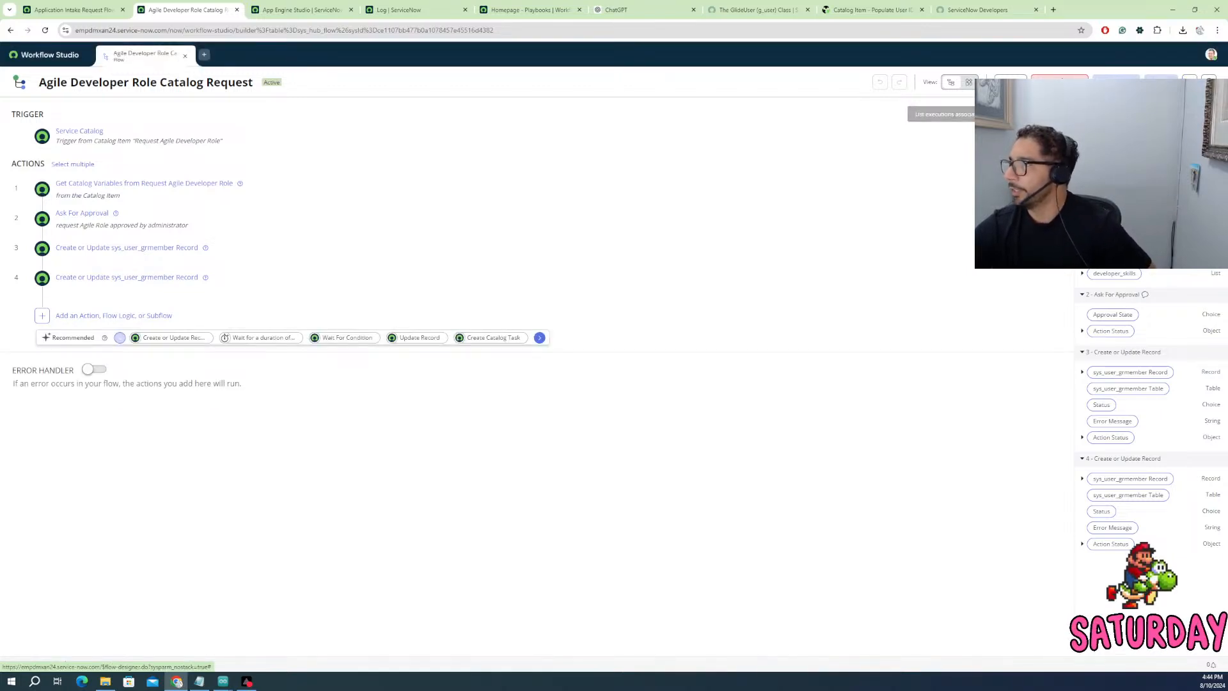
{"action": "left_click", "coordinate": [204, 54]}
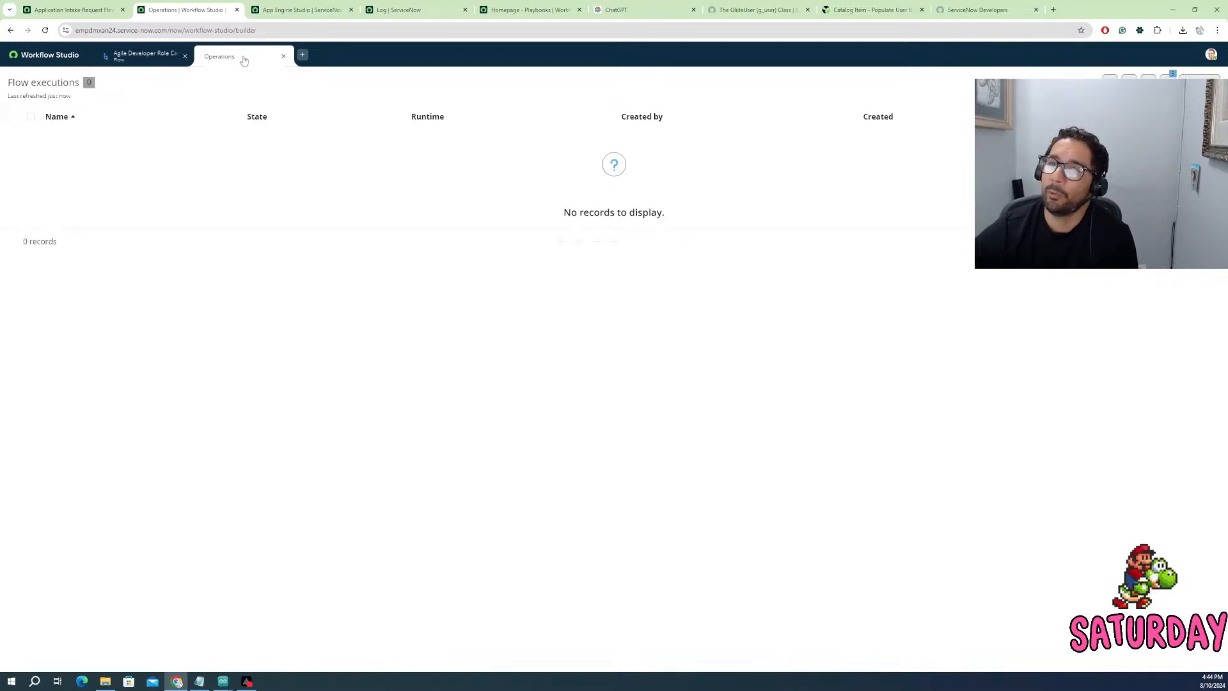
{"action": "left_click", "coordinate": [148, 56]}
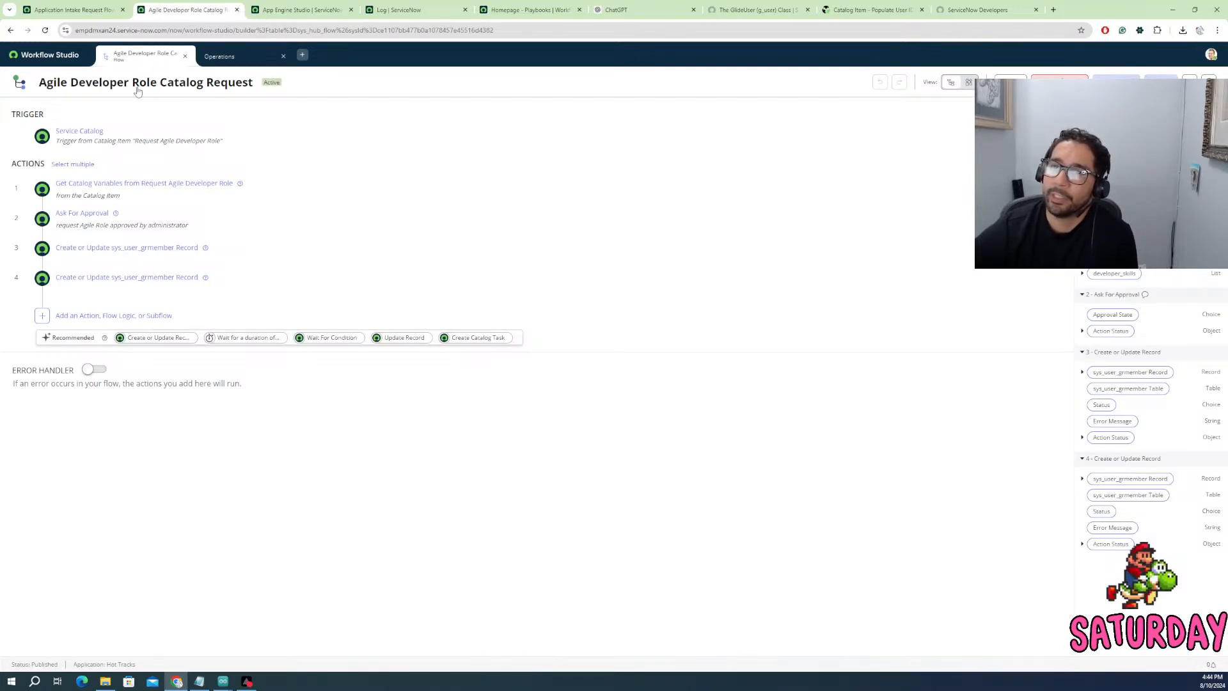
- Reselect Service Catalog as the flow's trigger and review the Get Catalog Variables action without changing it
{"action": "left_click", "coordinate": [99, 141]}
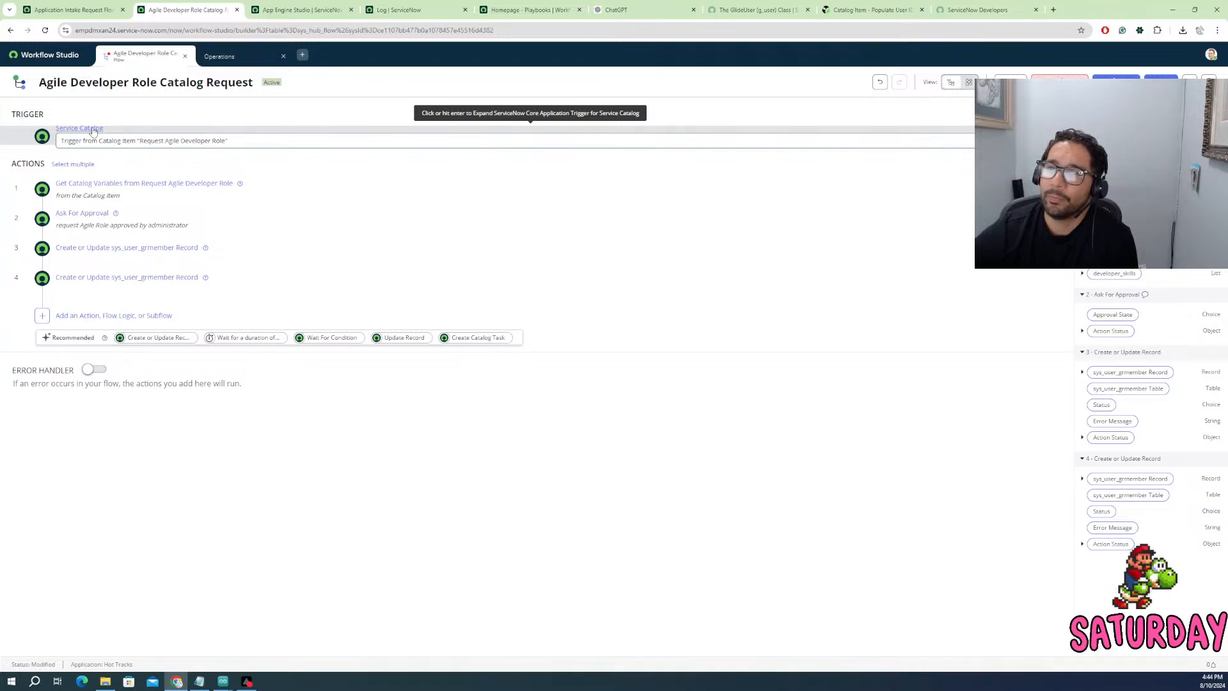
{"action": "left_click", "coordinate": [92, 130]}
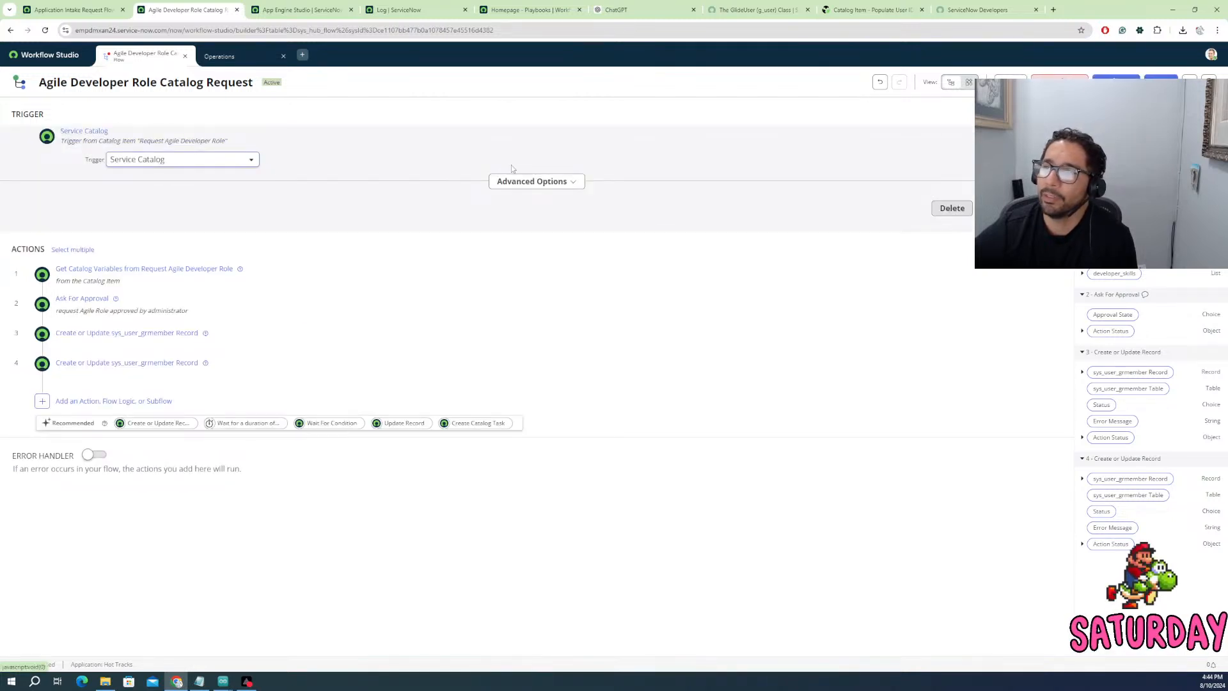
{"action": "left_click", "coordinate": [170, 161]}
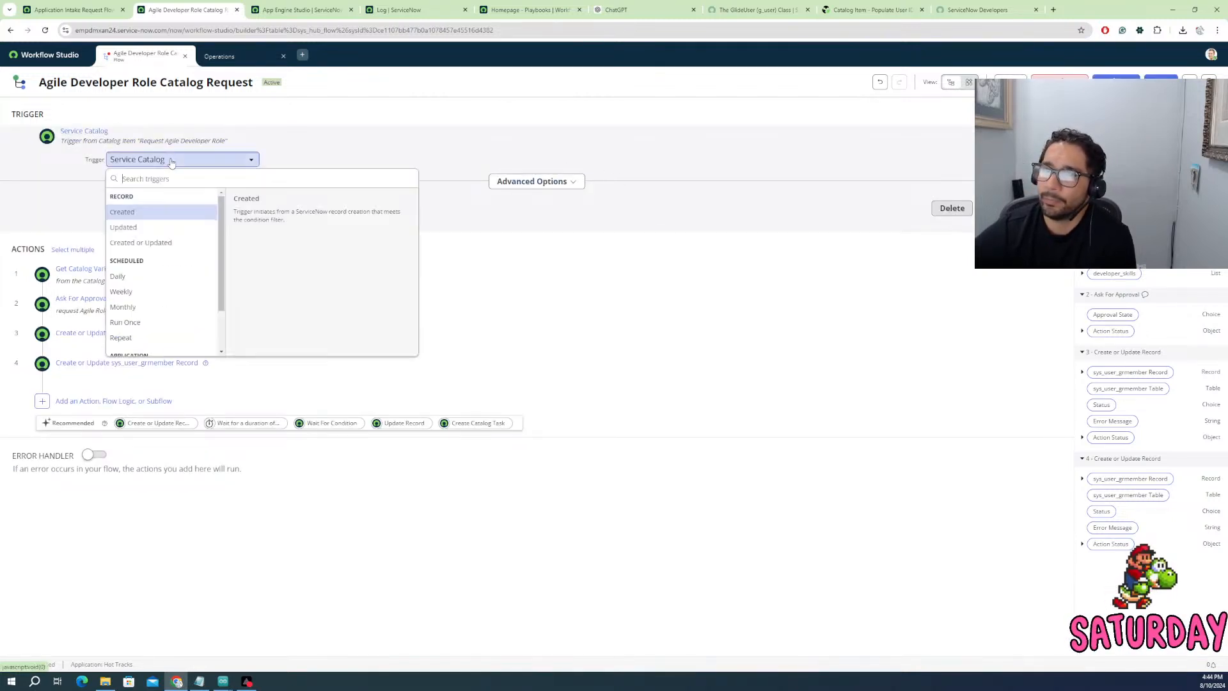
{"action": "scroll", "coordinate": [160, 274], "scroll_direction": "down", "scroll_amount": 1}
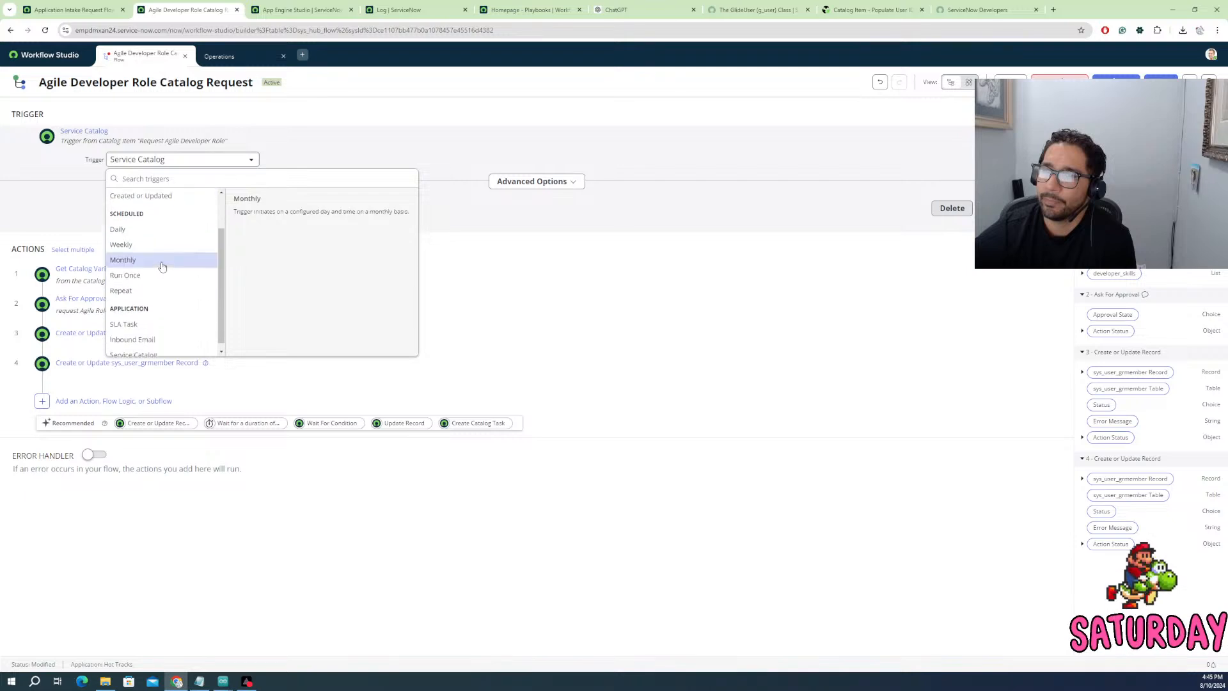
{"action": "left_click", "coordinate": [147, 348]}
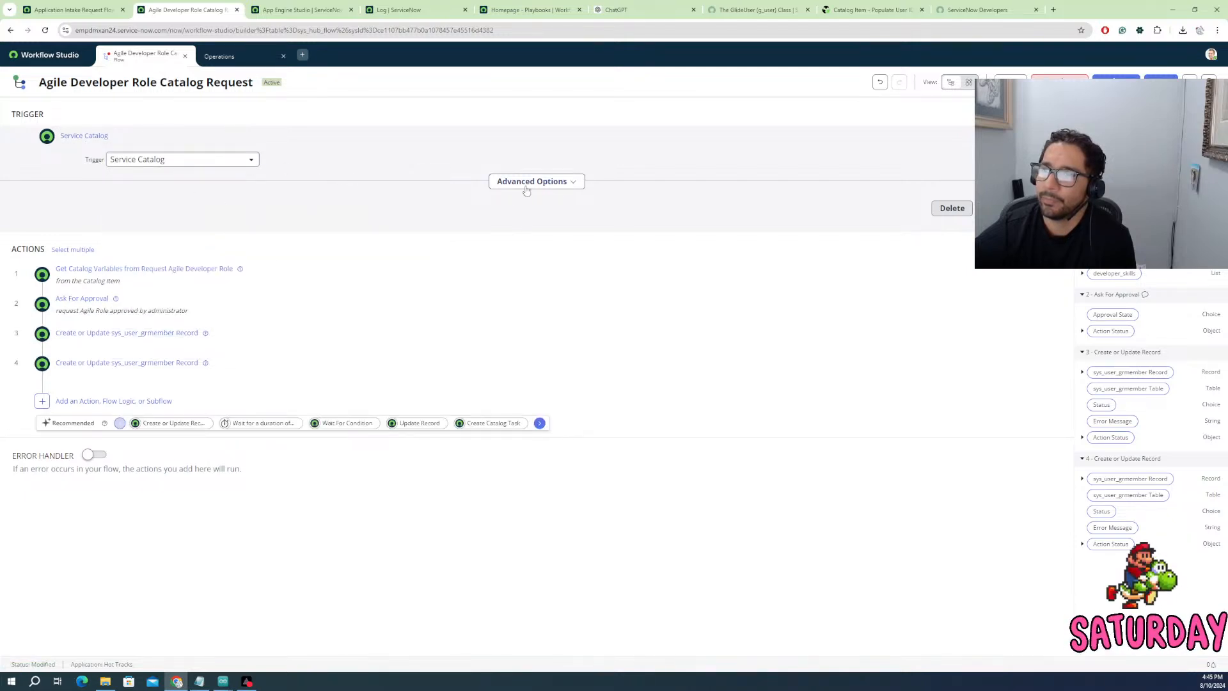
{"action": "left_click", "coordinate": [1046, 207]}
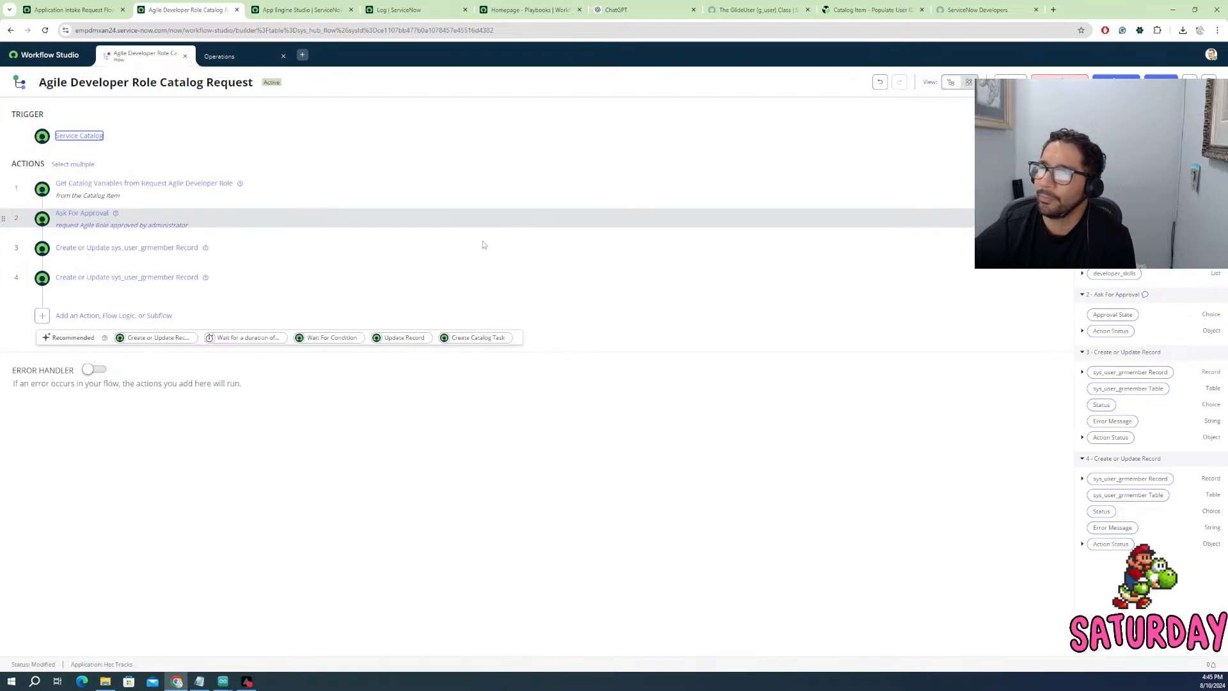
{"action": "left_click", "coordinate": [183, 186]}
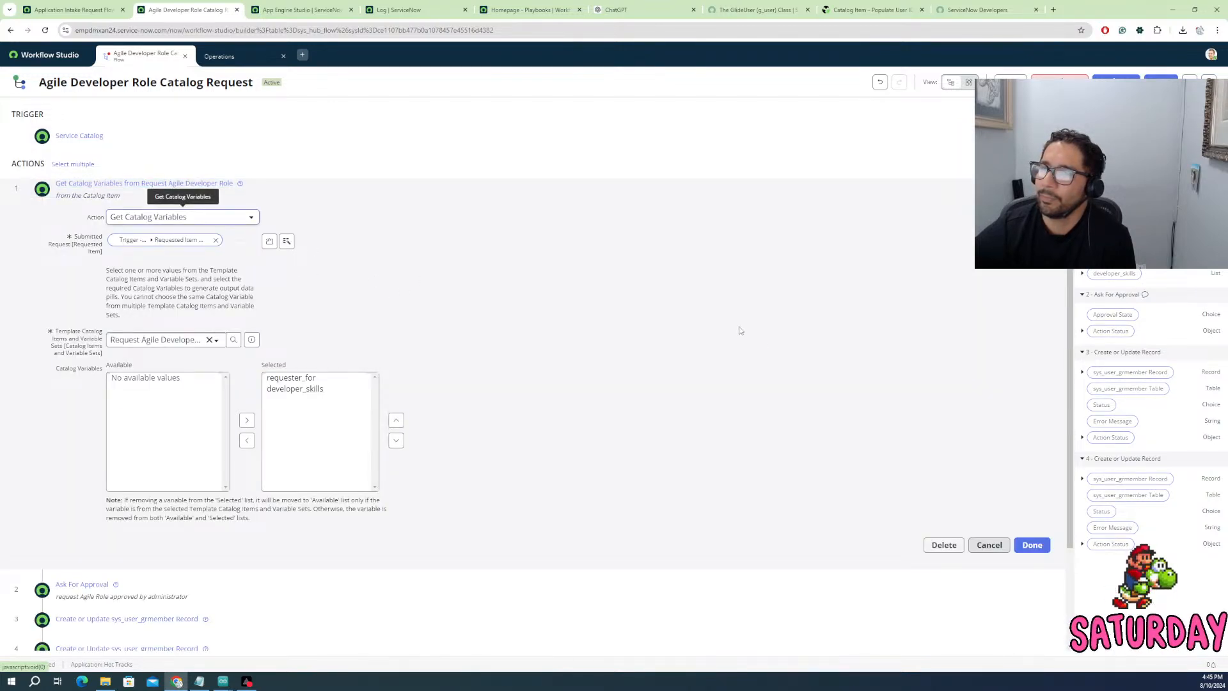
{"action": "left_click", "coordinate": [989, 546]}
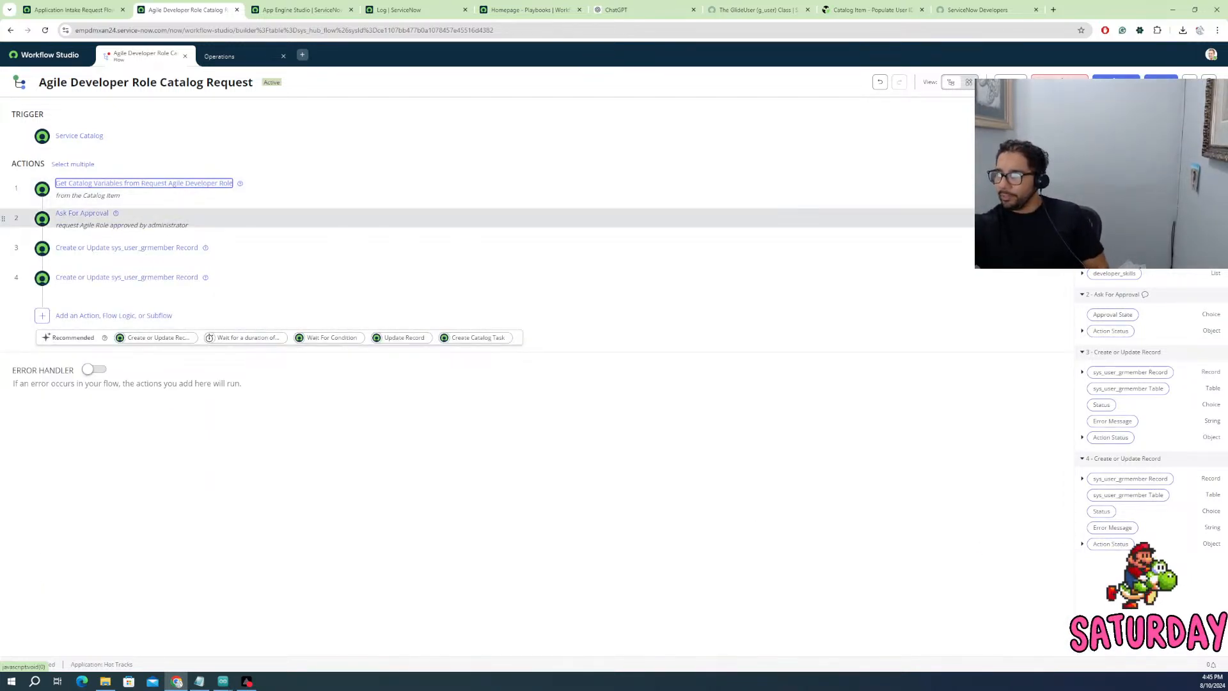
- Delete the Ask For Approval action and the Create or Update Record action that assigns the App Engine Studio Users group
{"action": "left_click", "coordinate": [859, 221]}
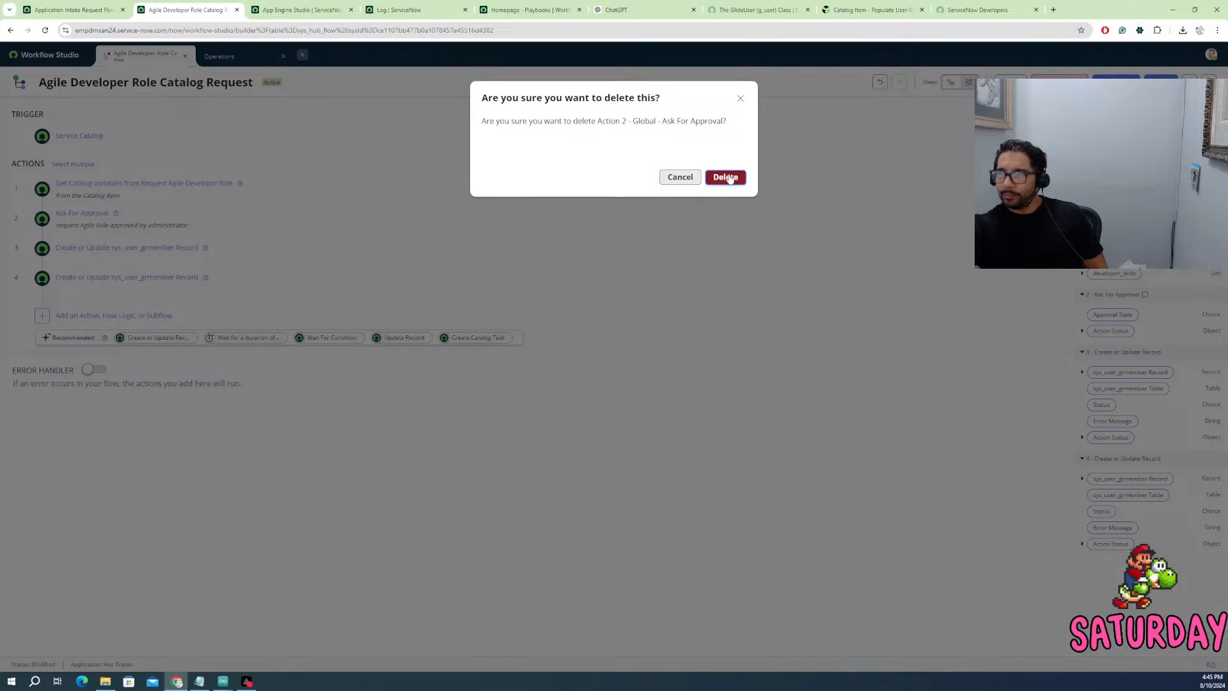
{"action": "key", "text": "Return"}
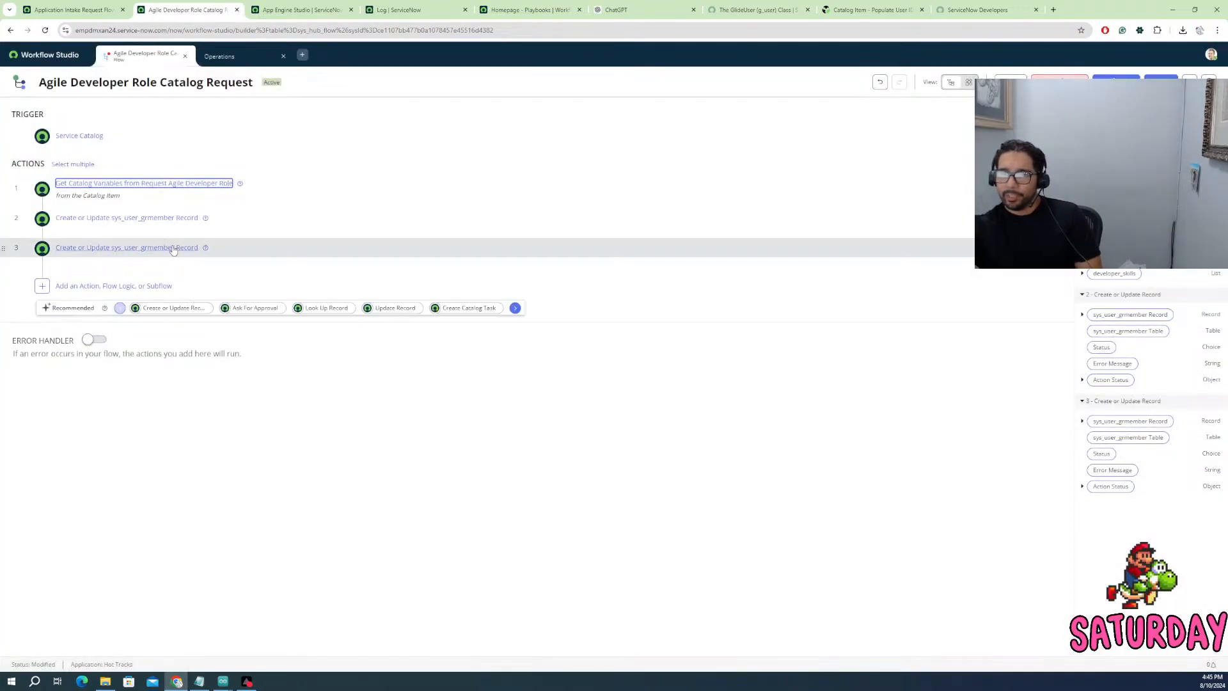
{"action": "left_click", "coordinate": [218, 249]}
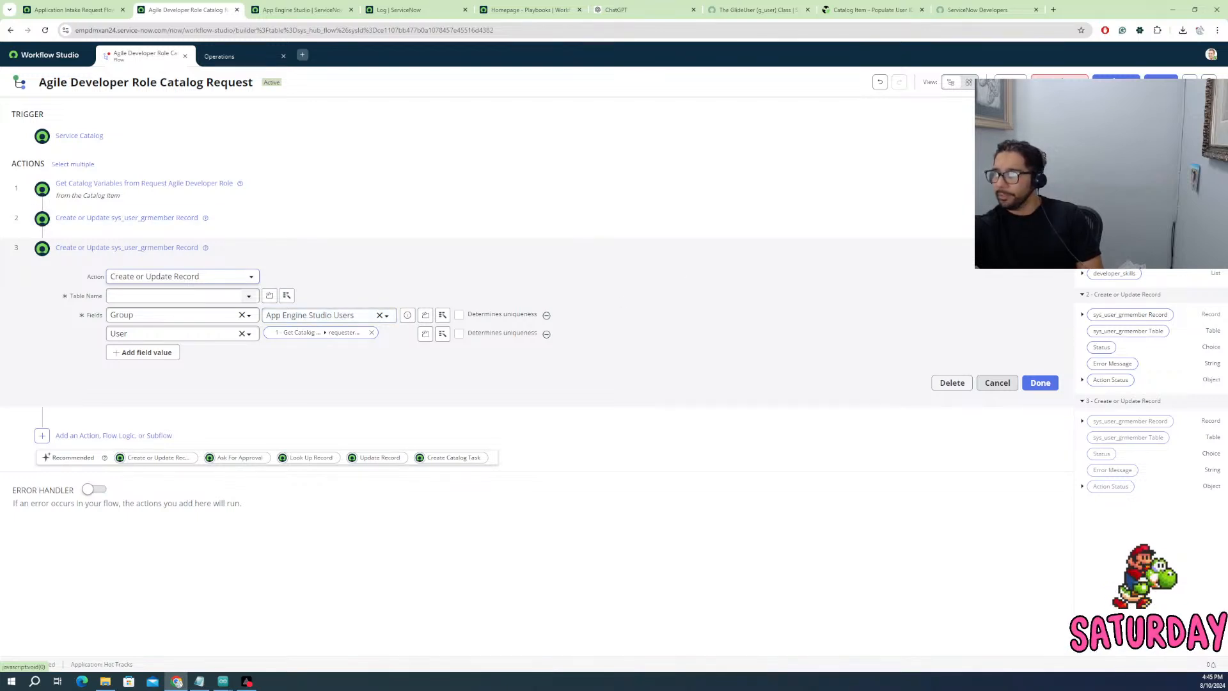
{"action": "left_click", "coordinate": [952, 383]}
{"action": "left_click", "coordinate": [726, 177]}
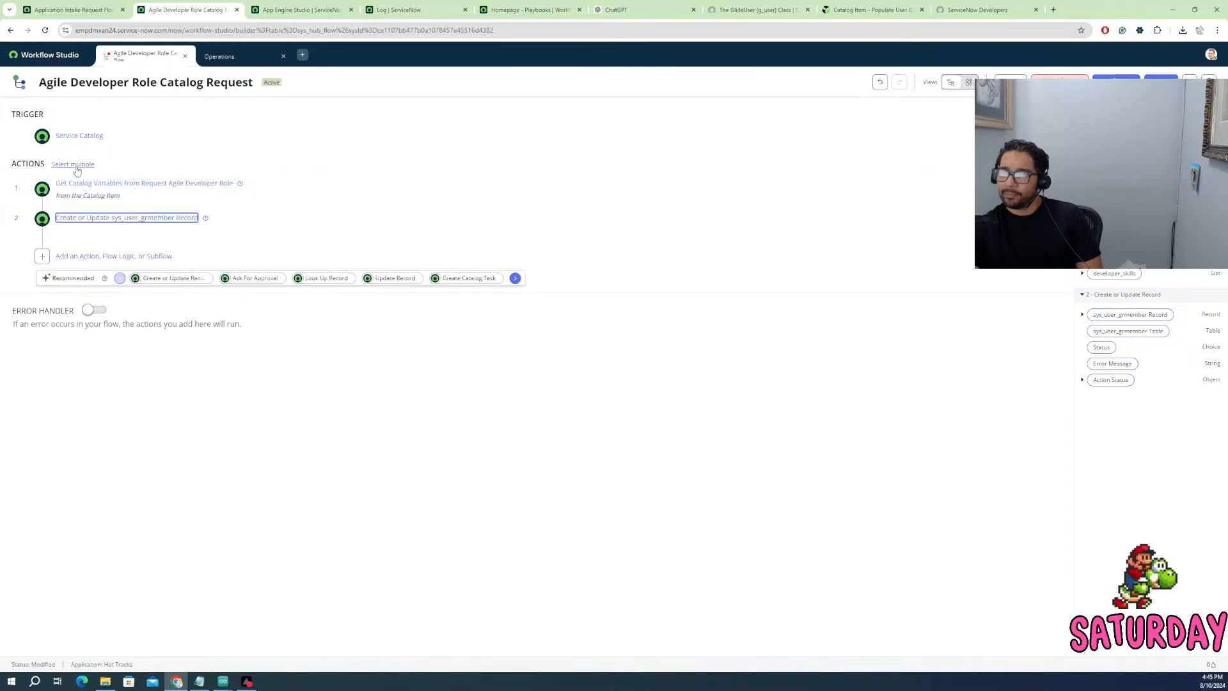
- Recheck the Application Intake Request Flow execution record, return to the flow, and cancel deleting its remaining Create or Update Record action
{"action": "left_click", "coordinate": [95, 8]}
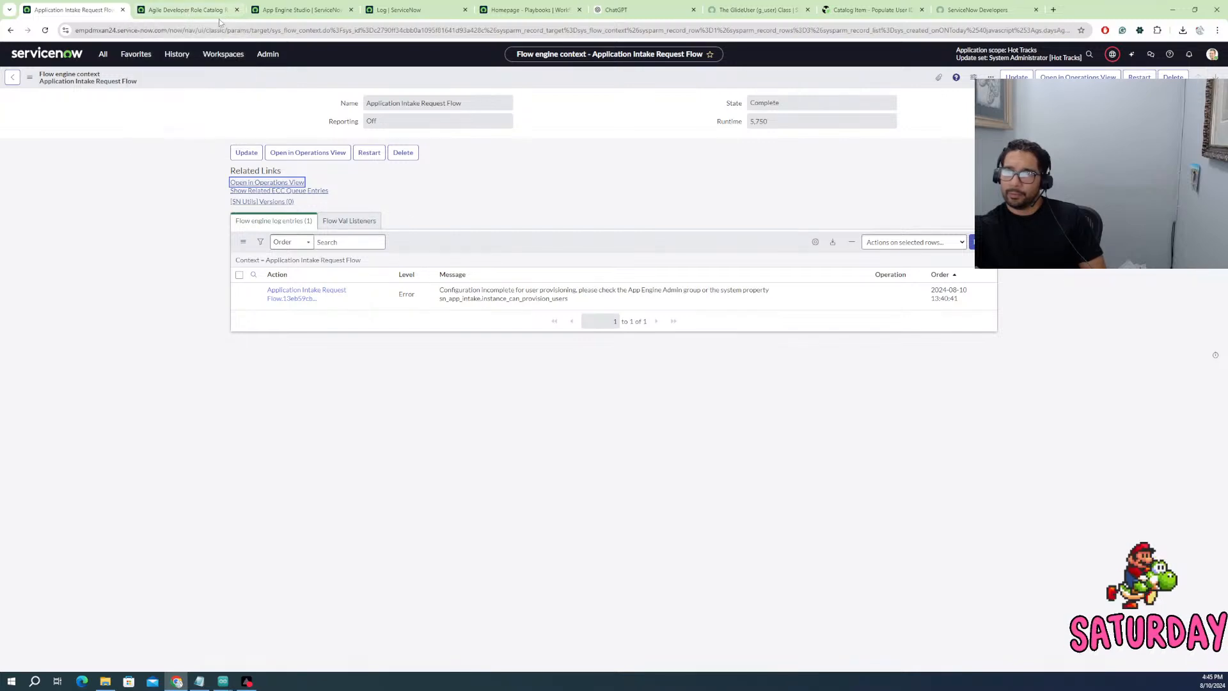
{"action": "left_click", "coordinate": [144, 137]}
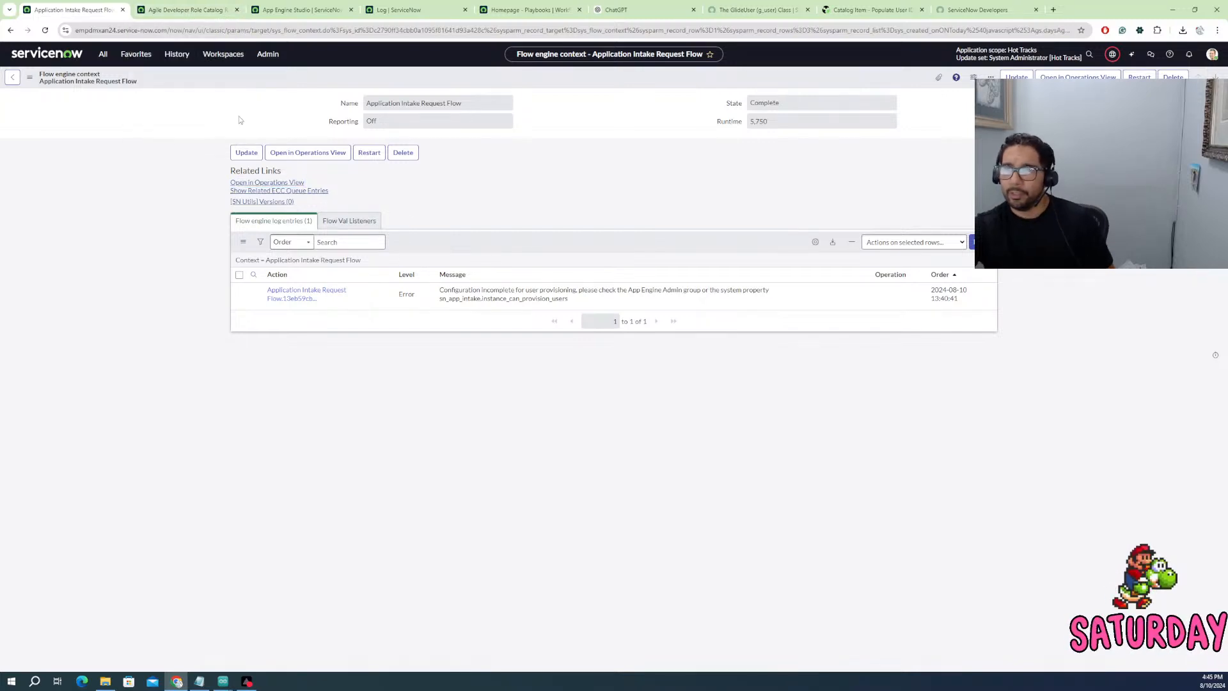
{"action": "left_click", "coordinate": [242, 9]}
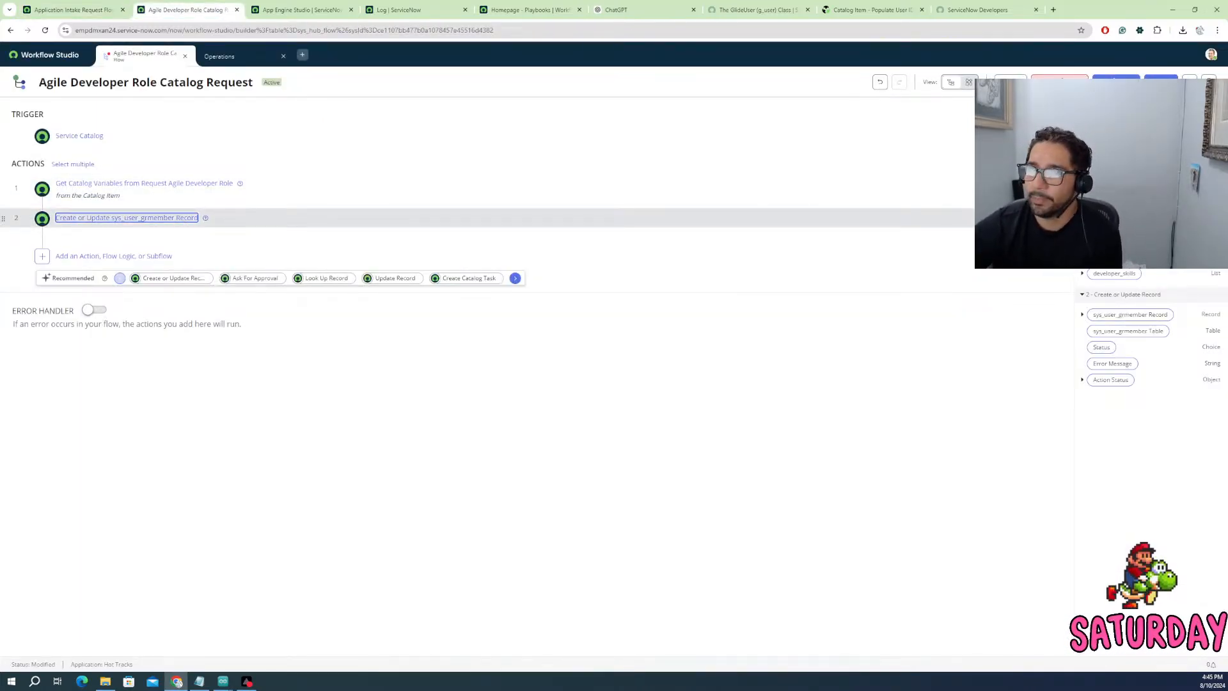
{"action": "key", "text": "Delete"}
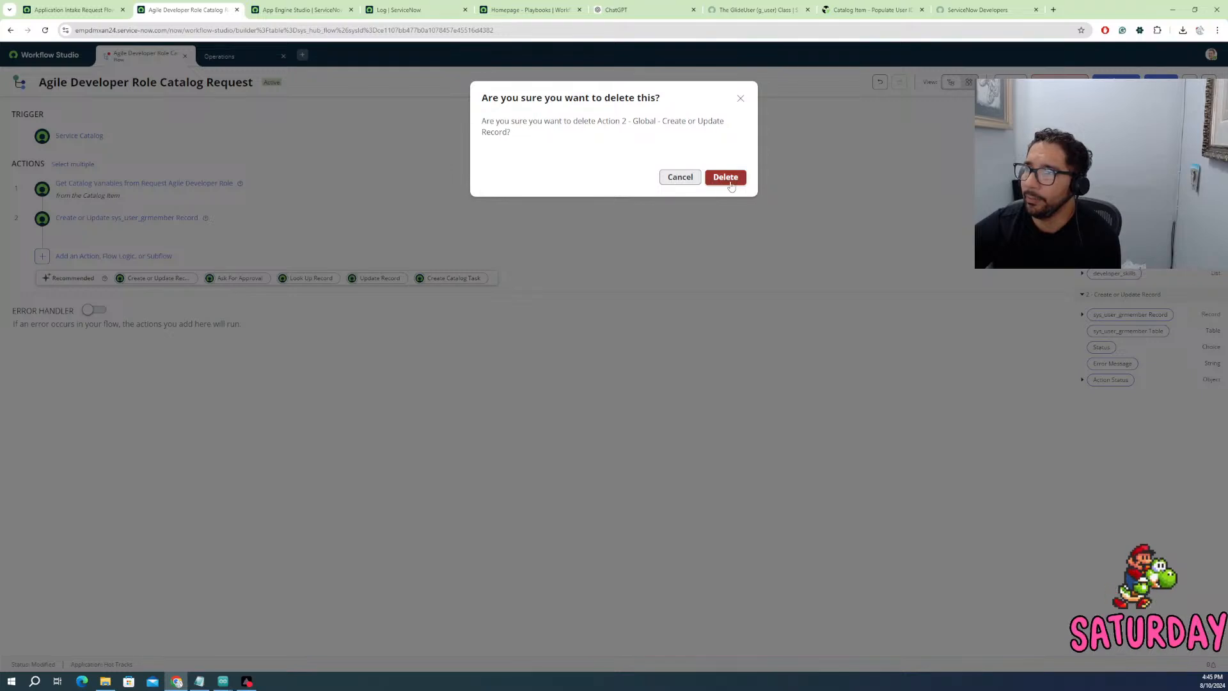
{"action": "left_click", "coordinate": [681, 177]}
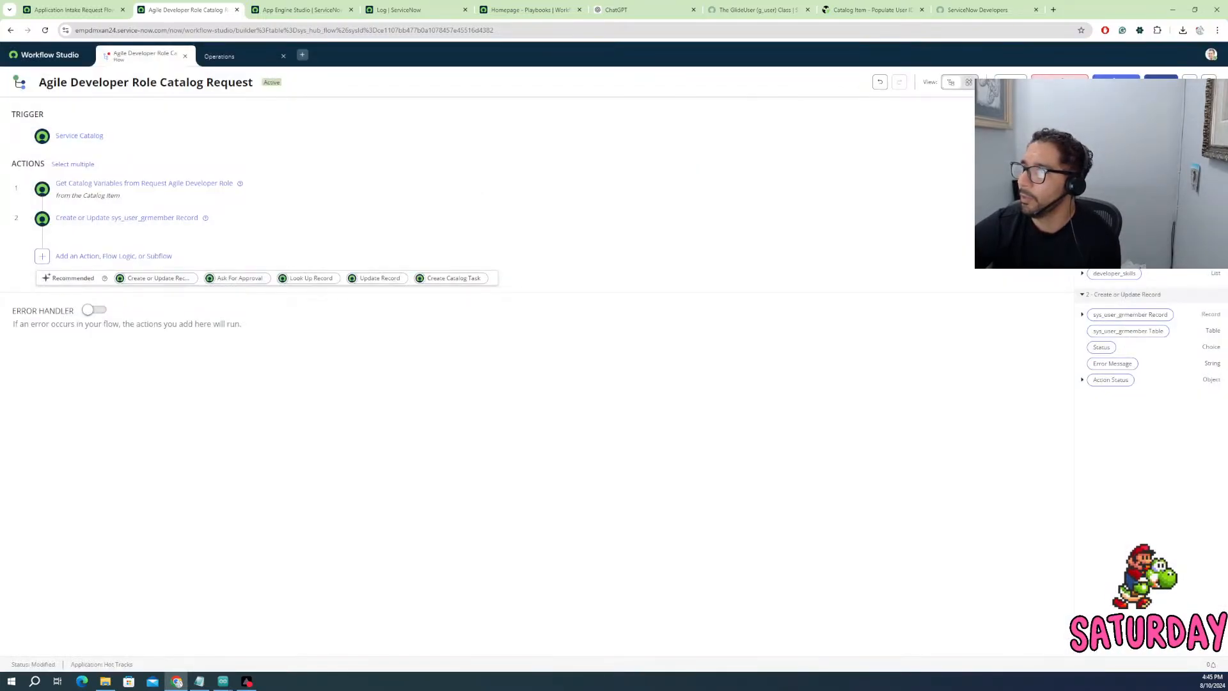
- Save and deactivate the Agile Developer Role Catalog Request flow, and close it along with the Operations view
{"action": "left_click", "coordinate": [1161, 82]}
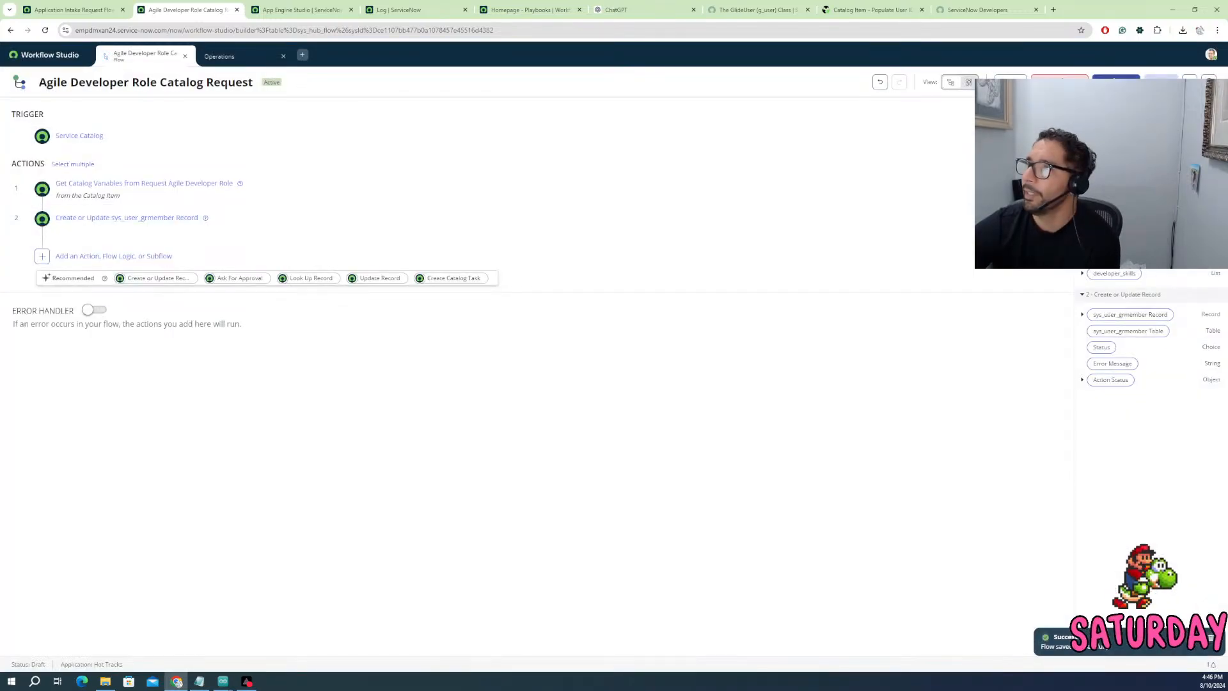
{"action": "left_click", "coordinate": [1060, 76]}
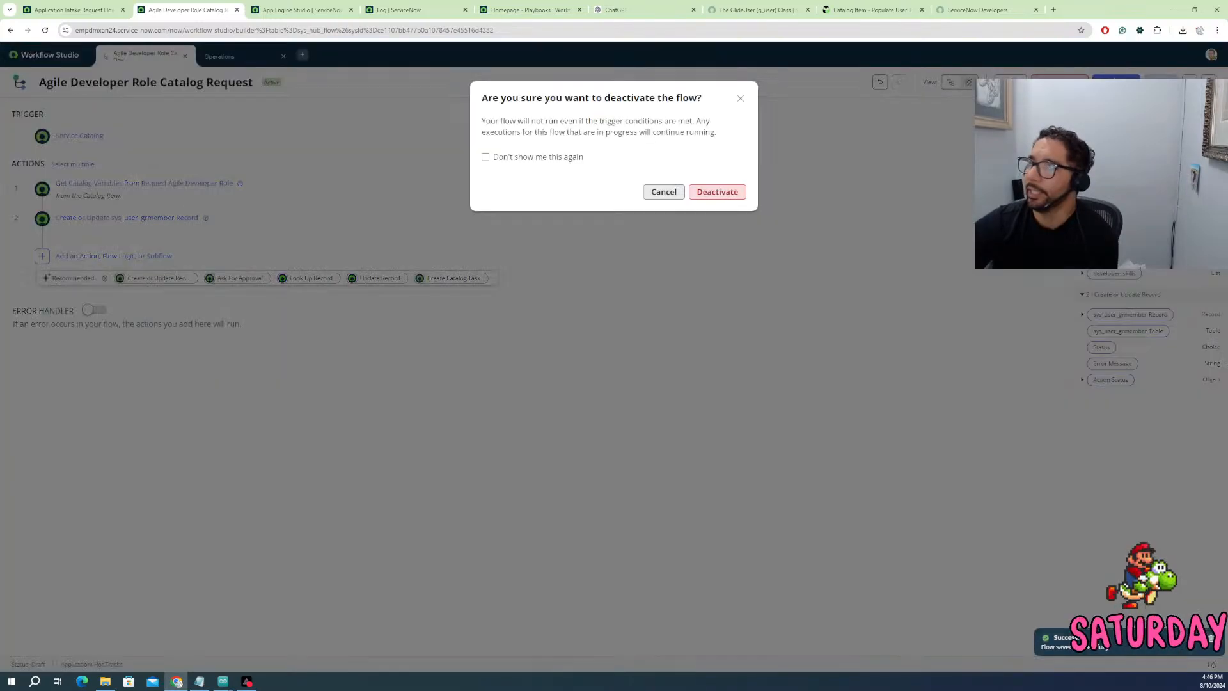
{"action": "left_click", "coordinate": [715, 191]}
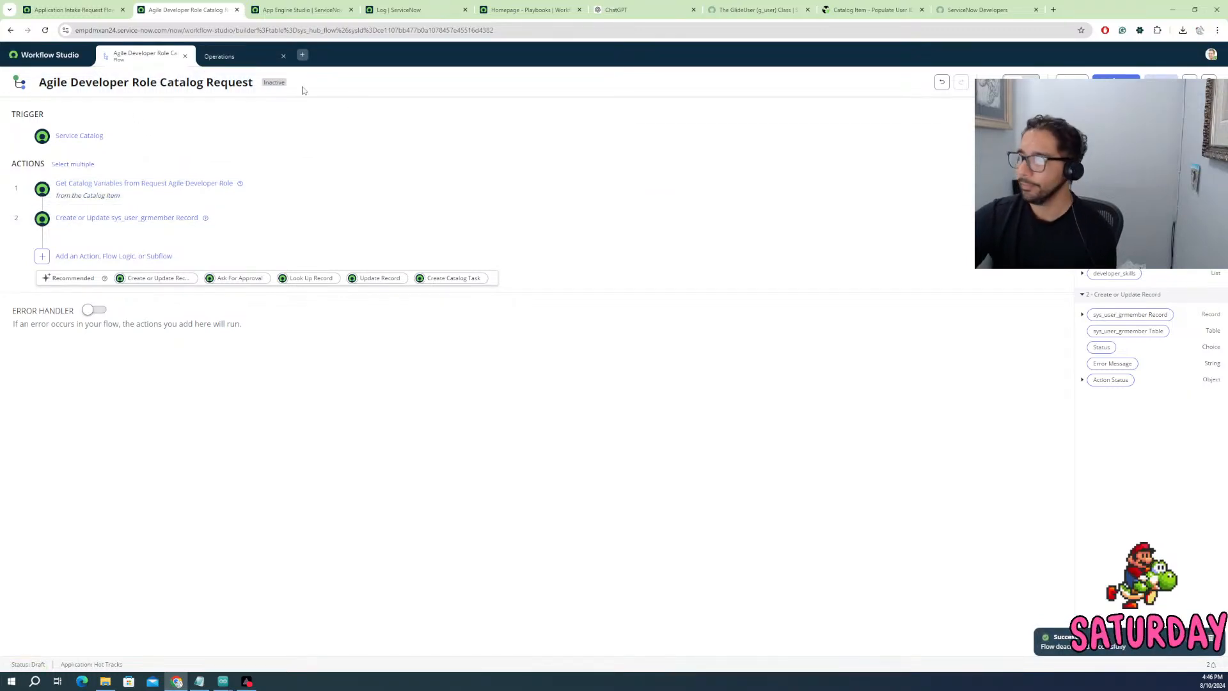
{"action": "left_click", "coordinate": [278, 57]}
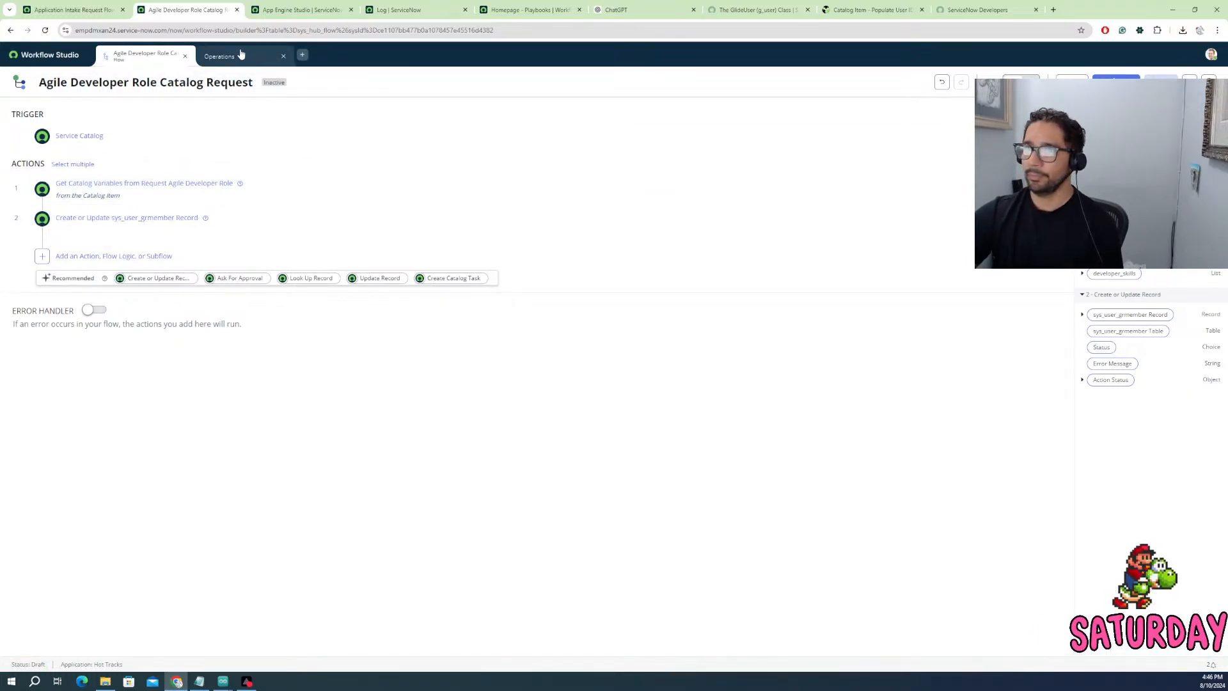
{"action": "left_click", "coordinate": [281, 56]}
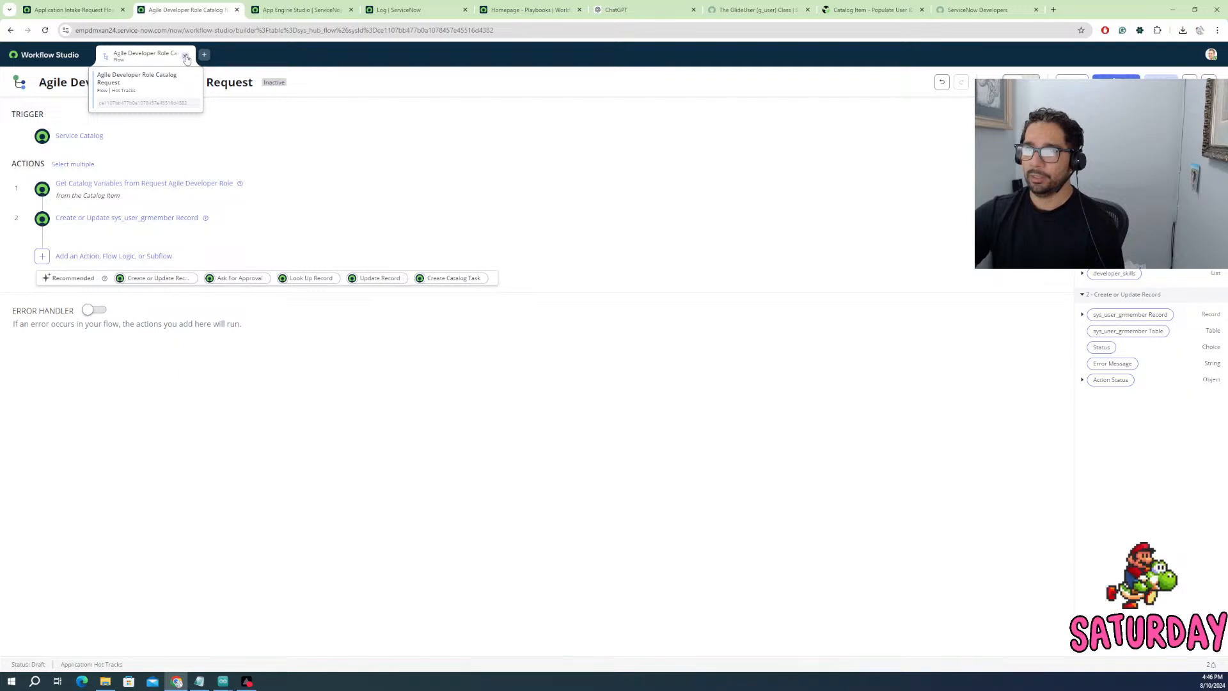
{"action": "left_click", "coordinate": [185, 56]}
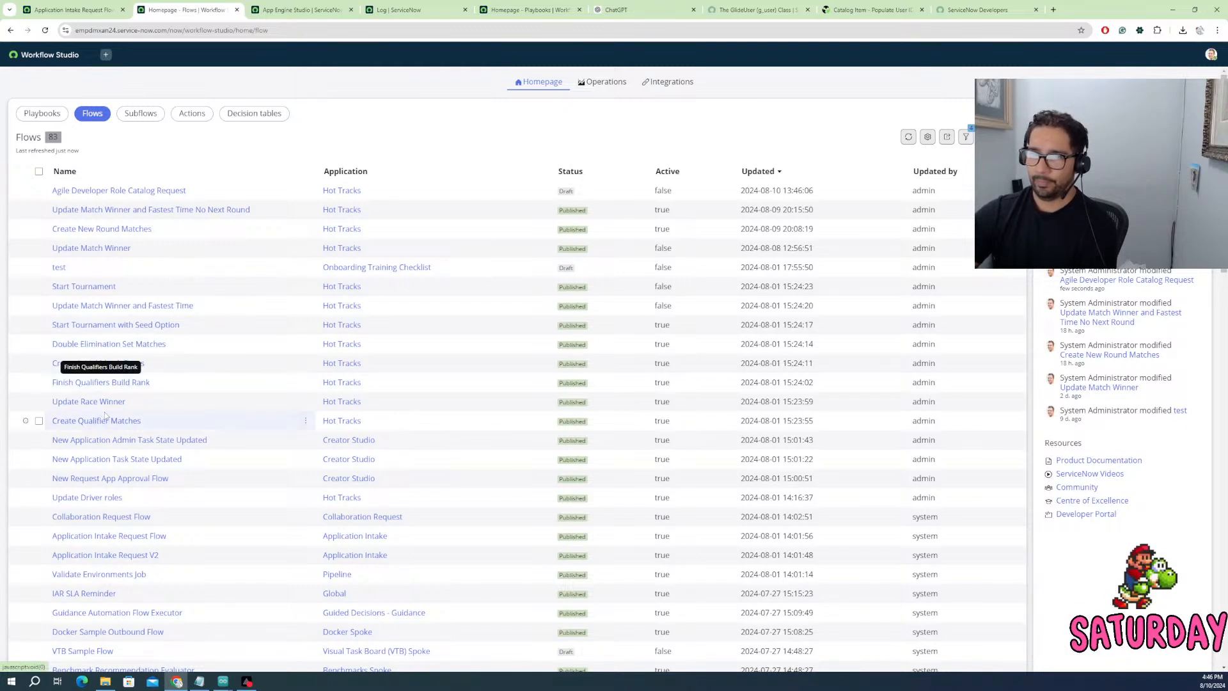
- In the Update Driver roles flow, duplicate the Create or Update Group Member Record action and set the copy's group to Orlando Developers
{"action": "left_click", "coordinate": [100, 497]}
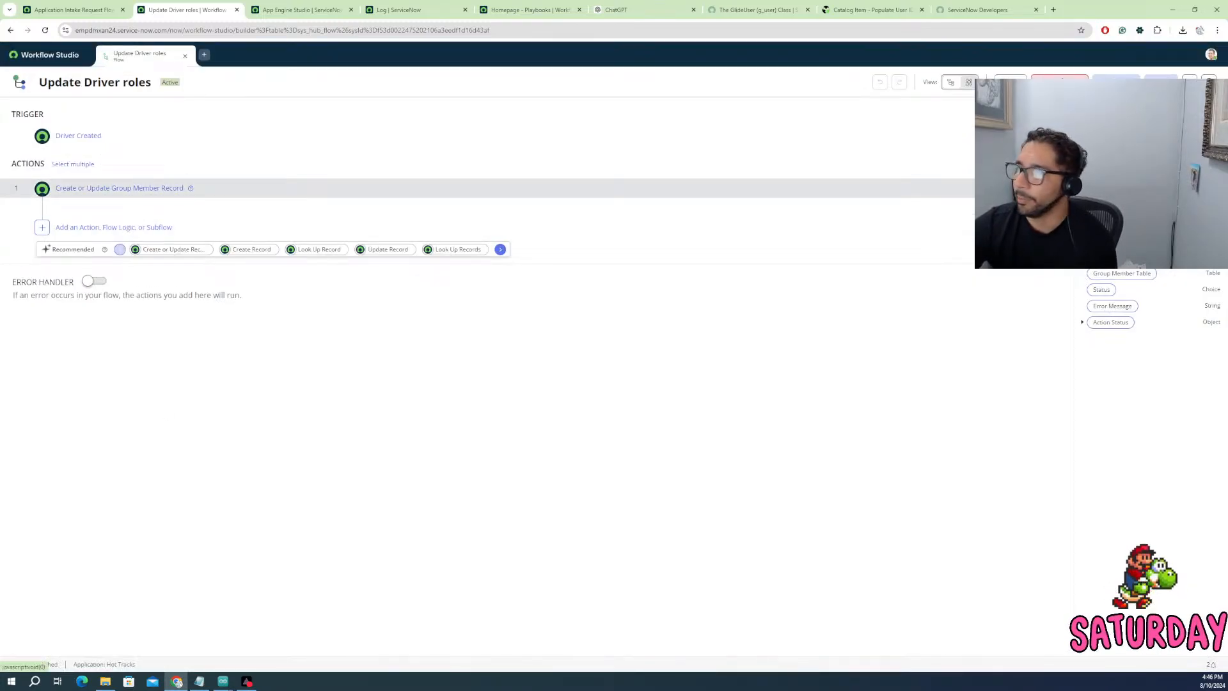
{"action": "left_click", "coordinate": [1026, 188]}
{"action": "left_click", "coordinate": [128, 218]}
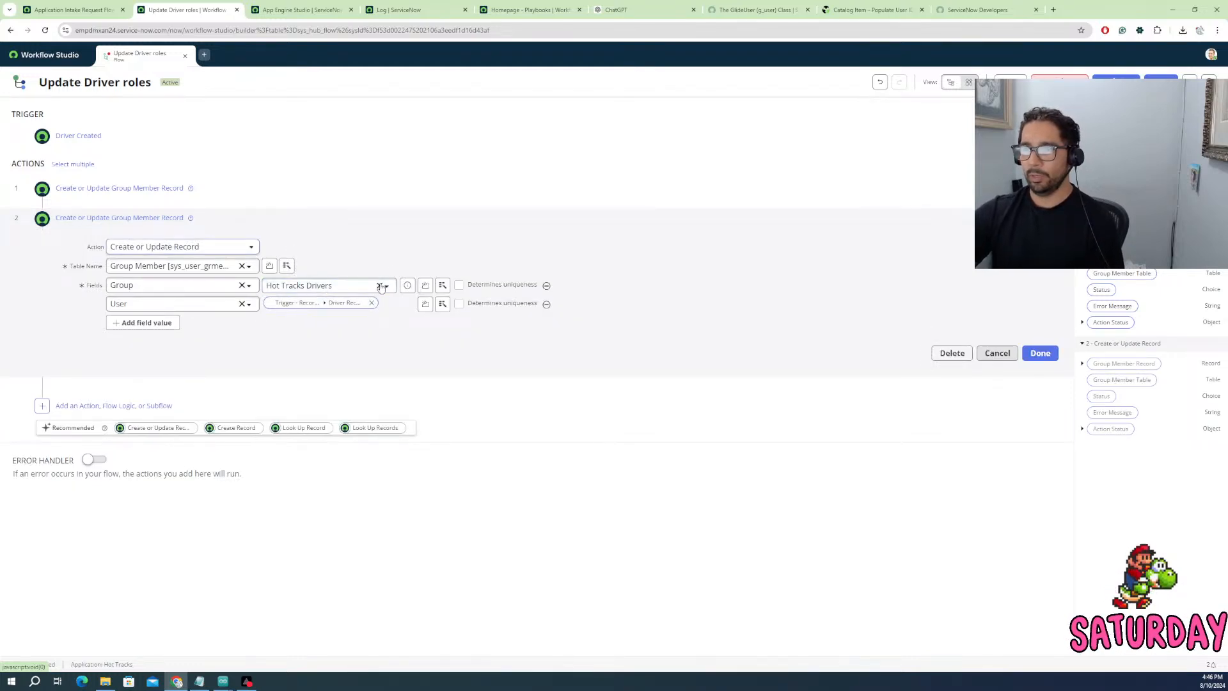
{"action": "left_click", "coordinate": [327, 288]}
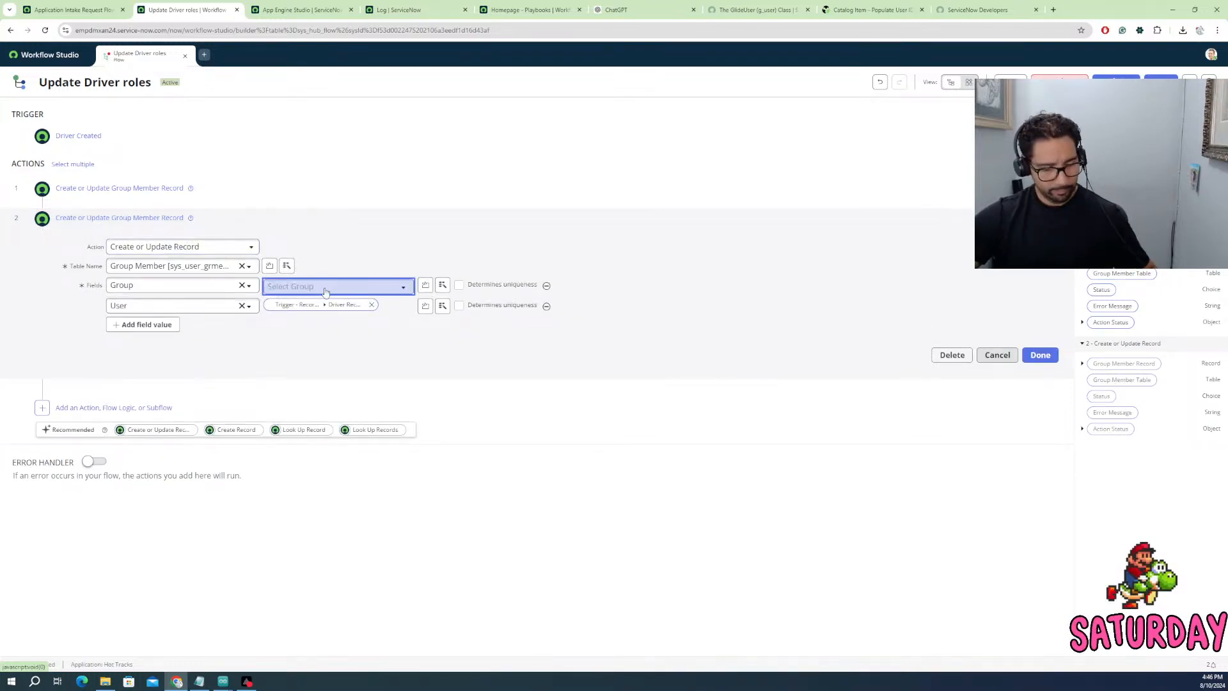
{"action": "left_click", "coordinate": [325, 291]}
{"action": "type", "text": "orl"}
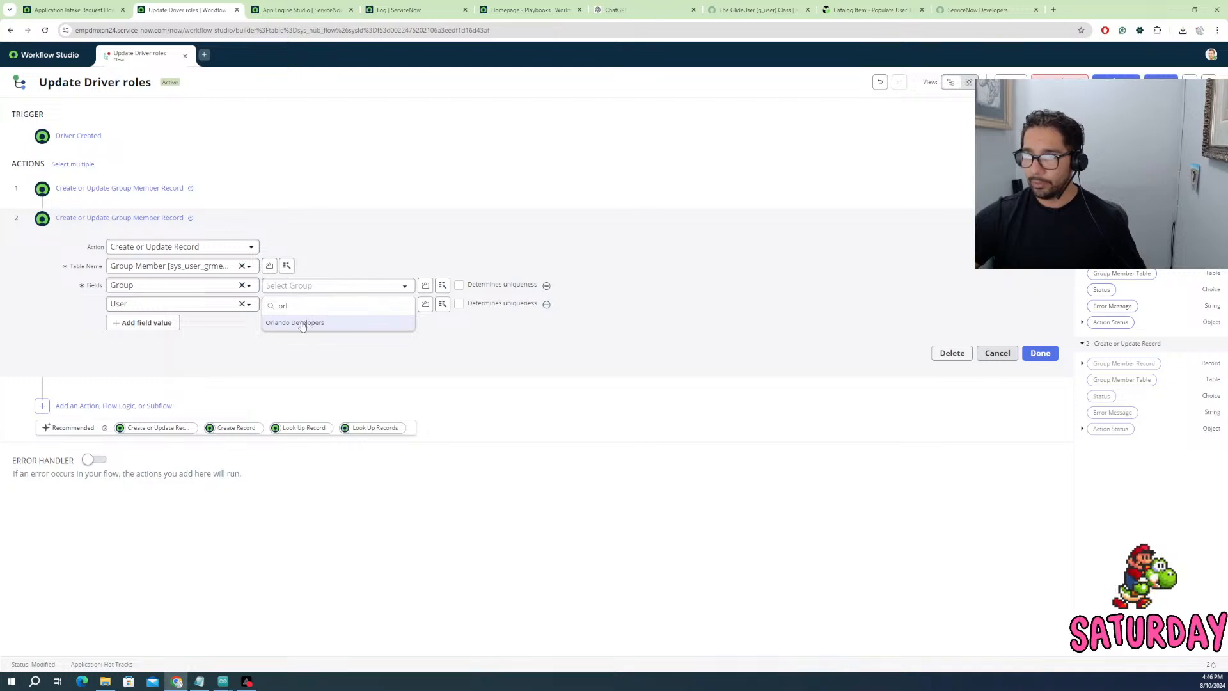
{"action": "left_click", "coordinate": [302, 323]}
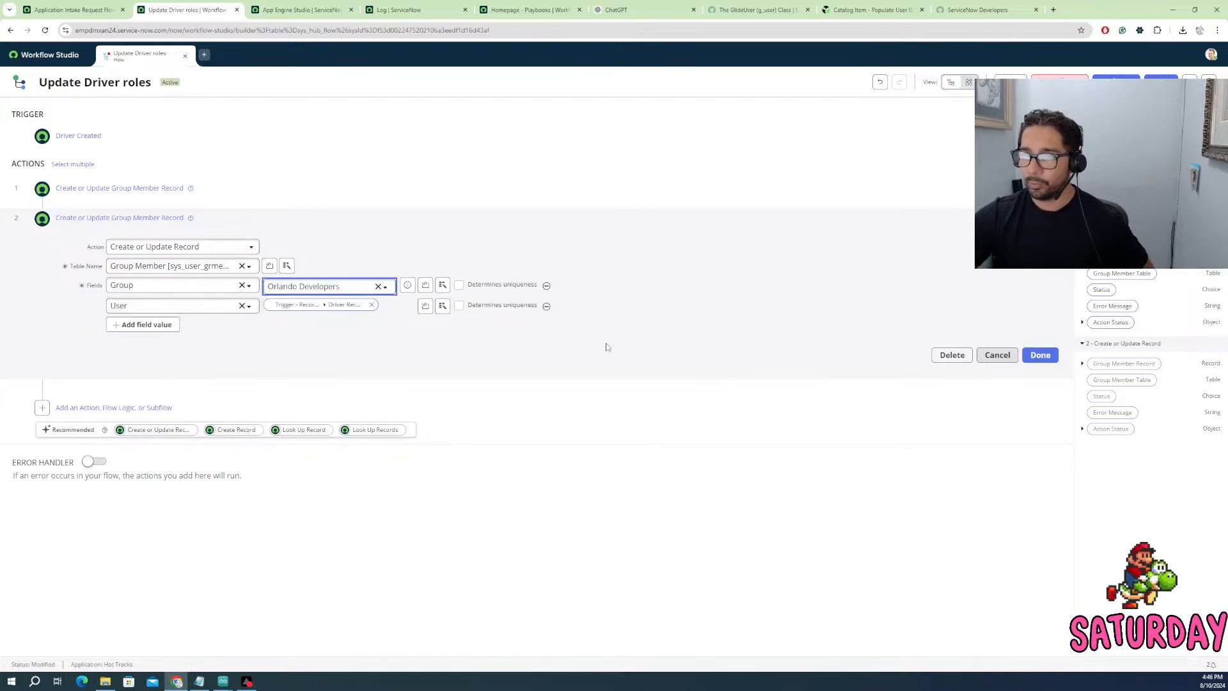
{"action": "left_click", "coordinate": [1030, 355]}
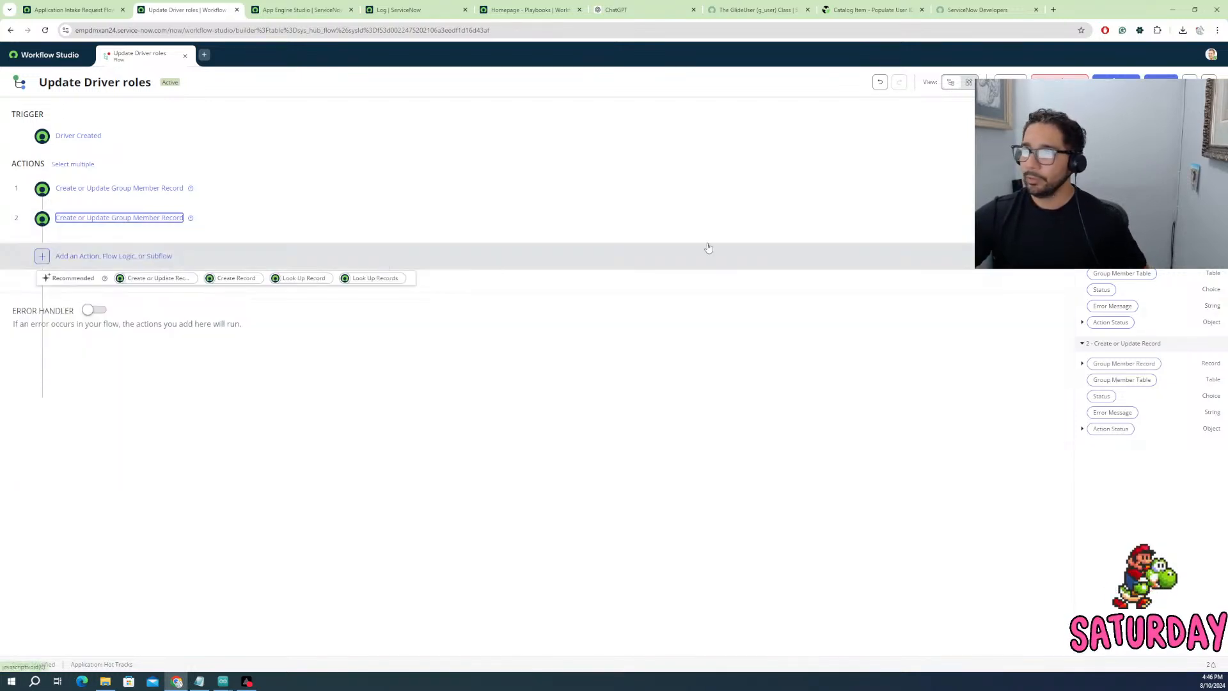
- Save and activate the Update Driver roles flow
{"action": "left_click", "coordinate": [1160, 81]}
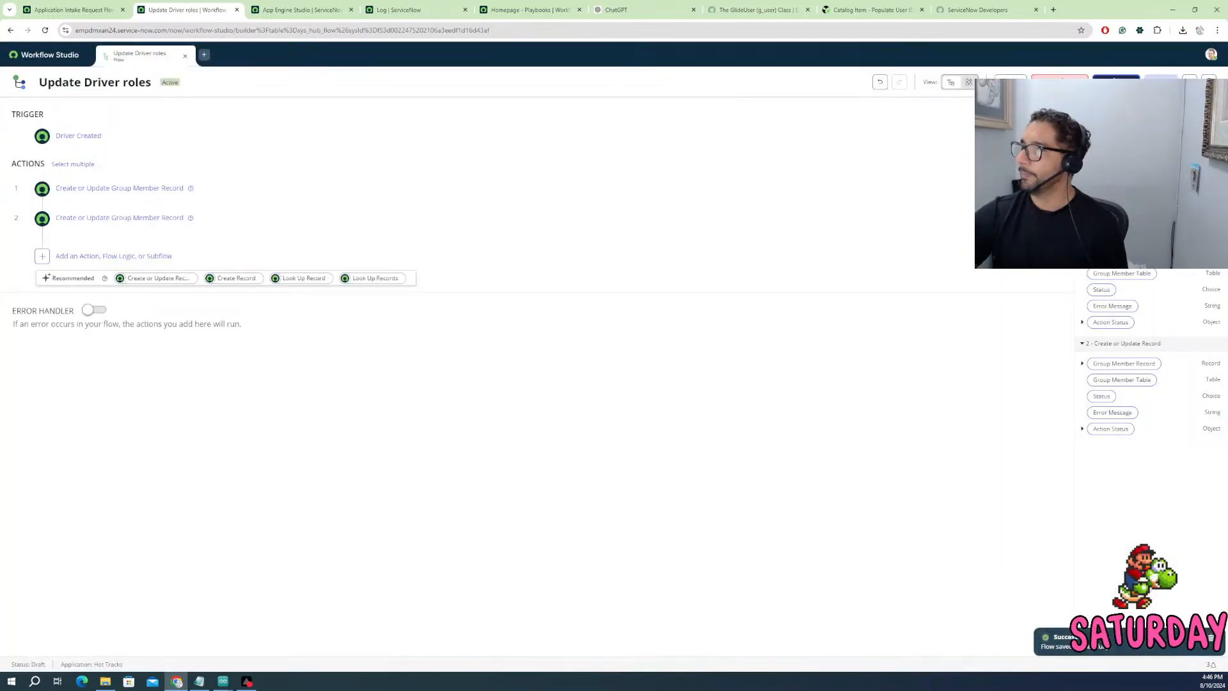
{"action": "left_click", "coordinate": [1116, 81]}
{"action": "left_click", "coordinate": [723, 177]}
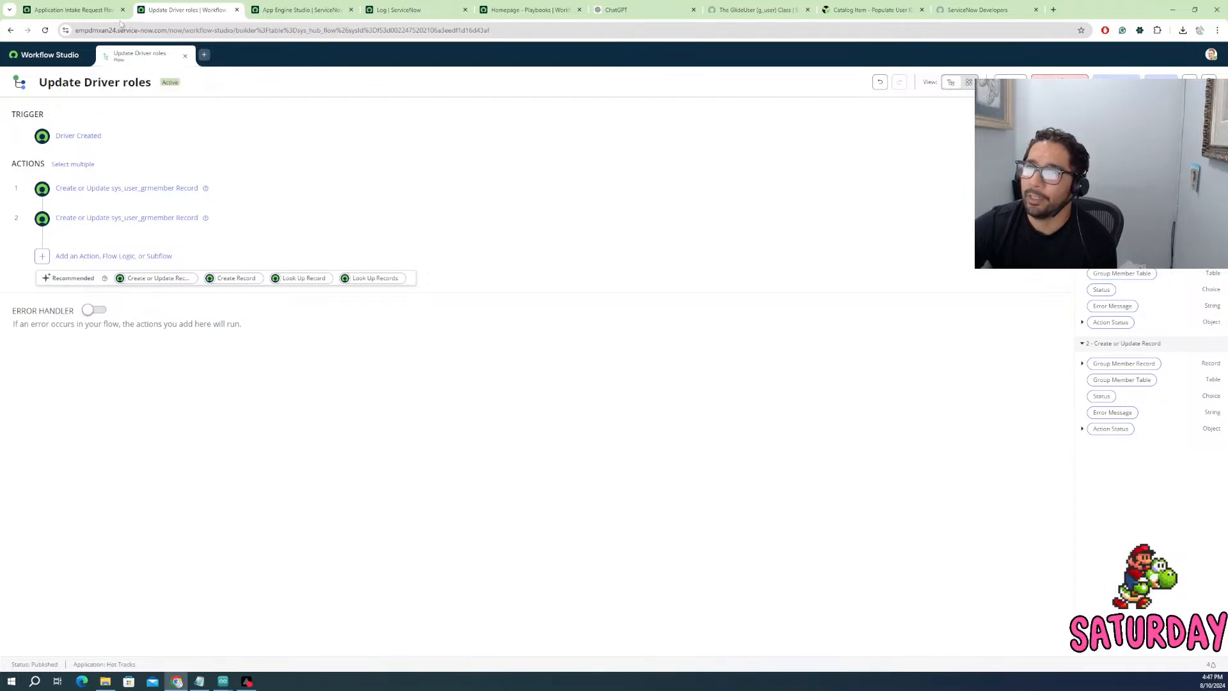
- Open the Add Driver record producer from the Maintain Items list and review its script and variables
{"action": "left_click", "coordinate": [101, 10]}
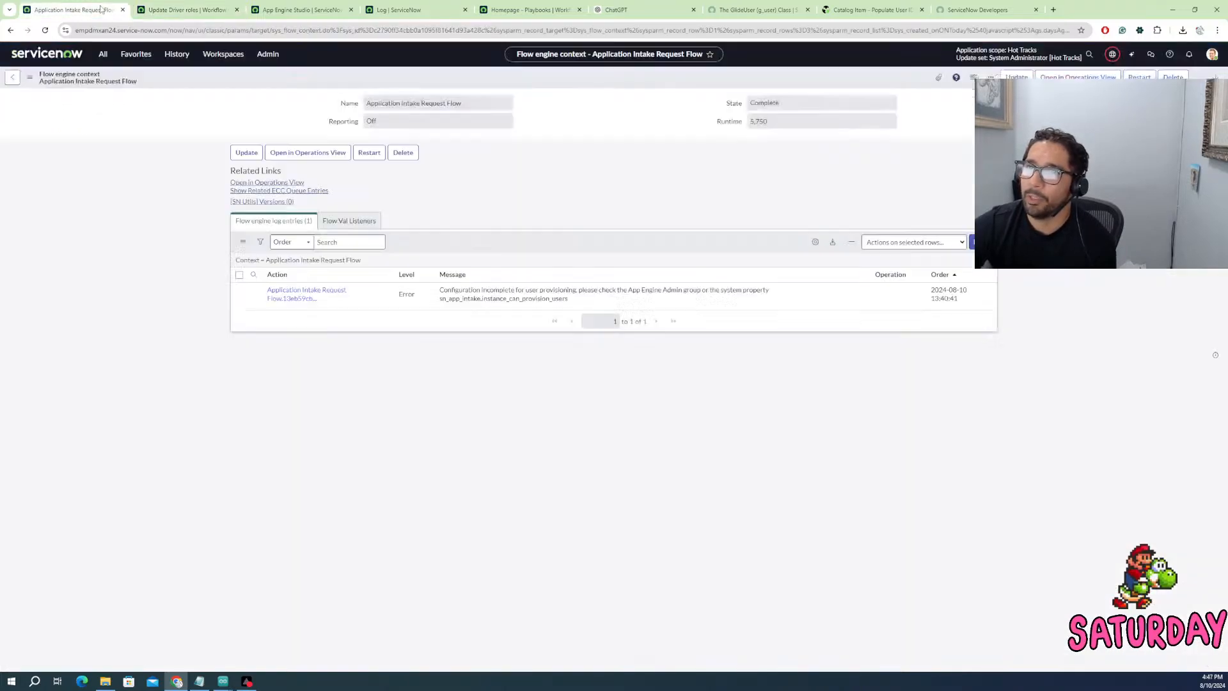
{"action": "left_click", "coordinate": [103, 55]}
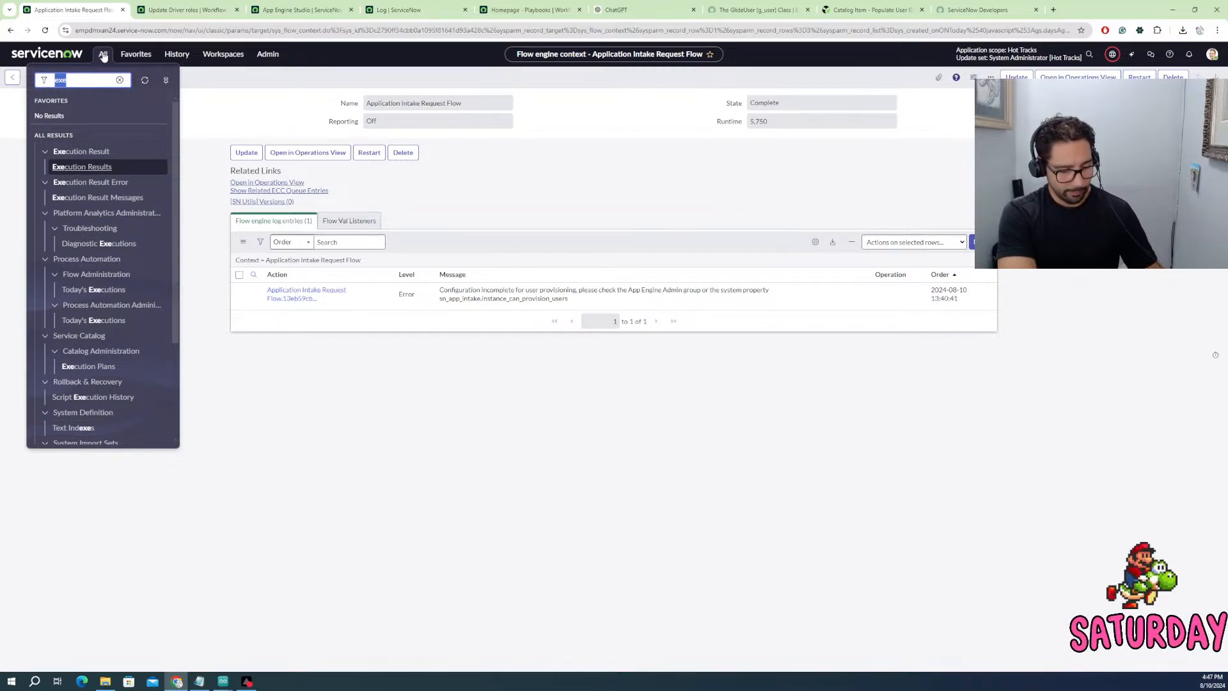
{"action": "type", "text": "main"}
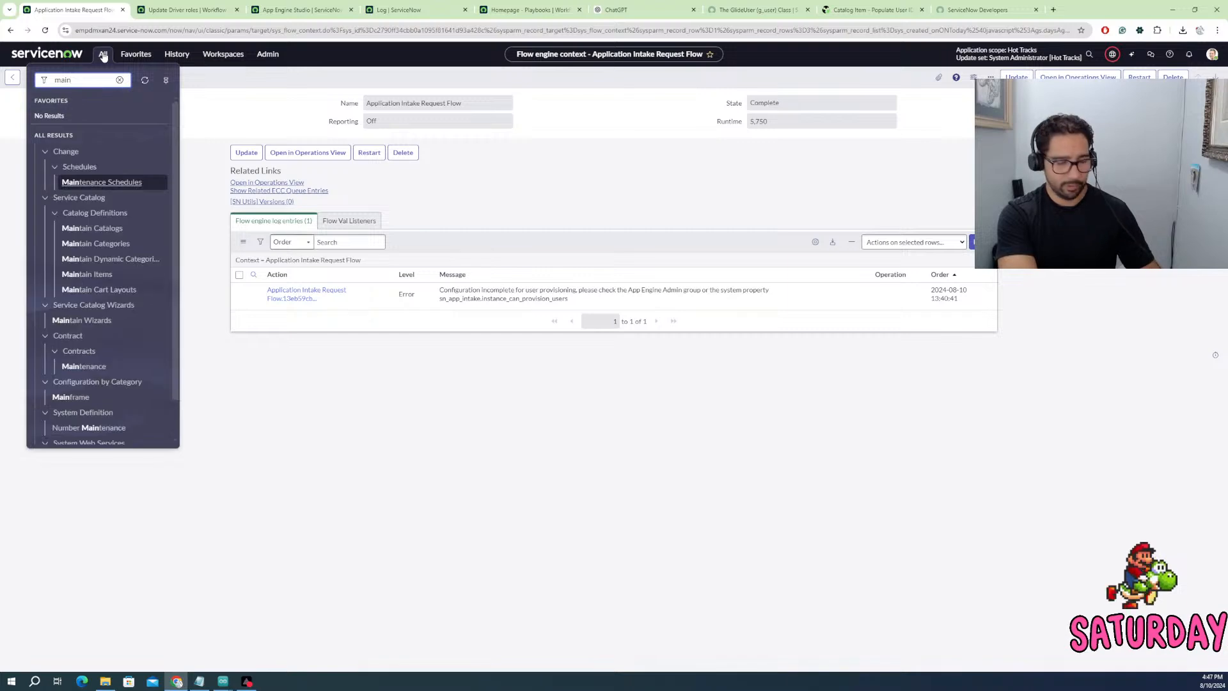
{"action": "type", "text": "tiaain"}
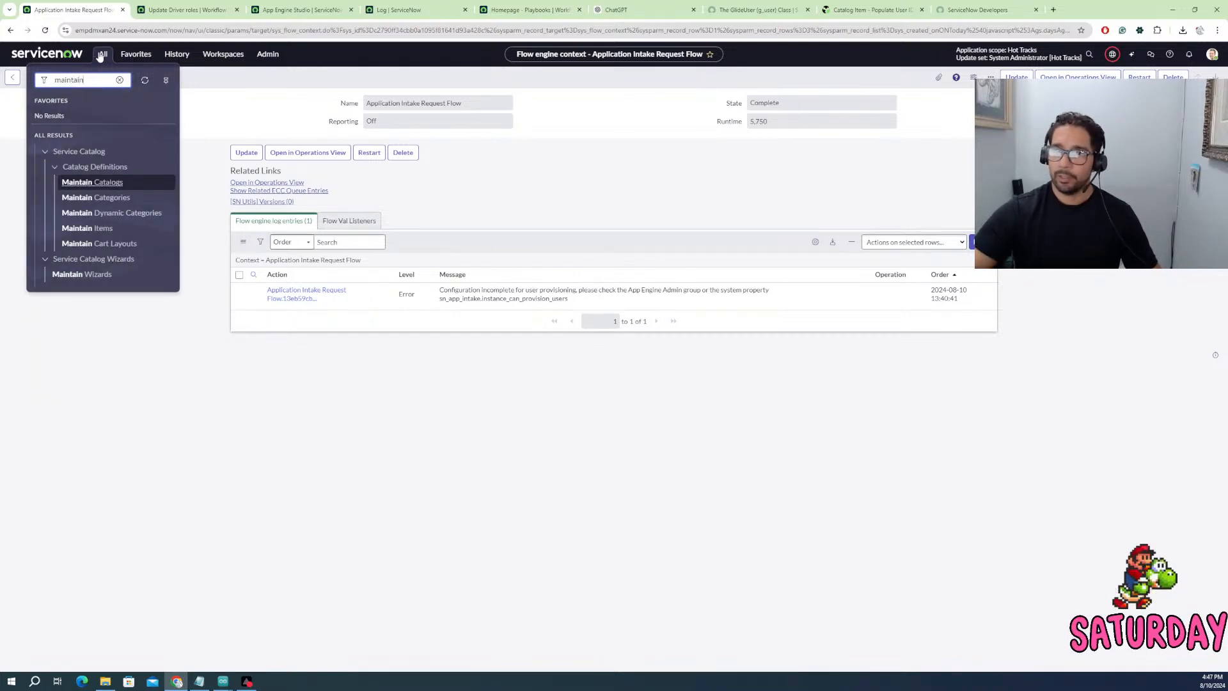
{"action": "left_click", "coordinate": [90, 229]}
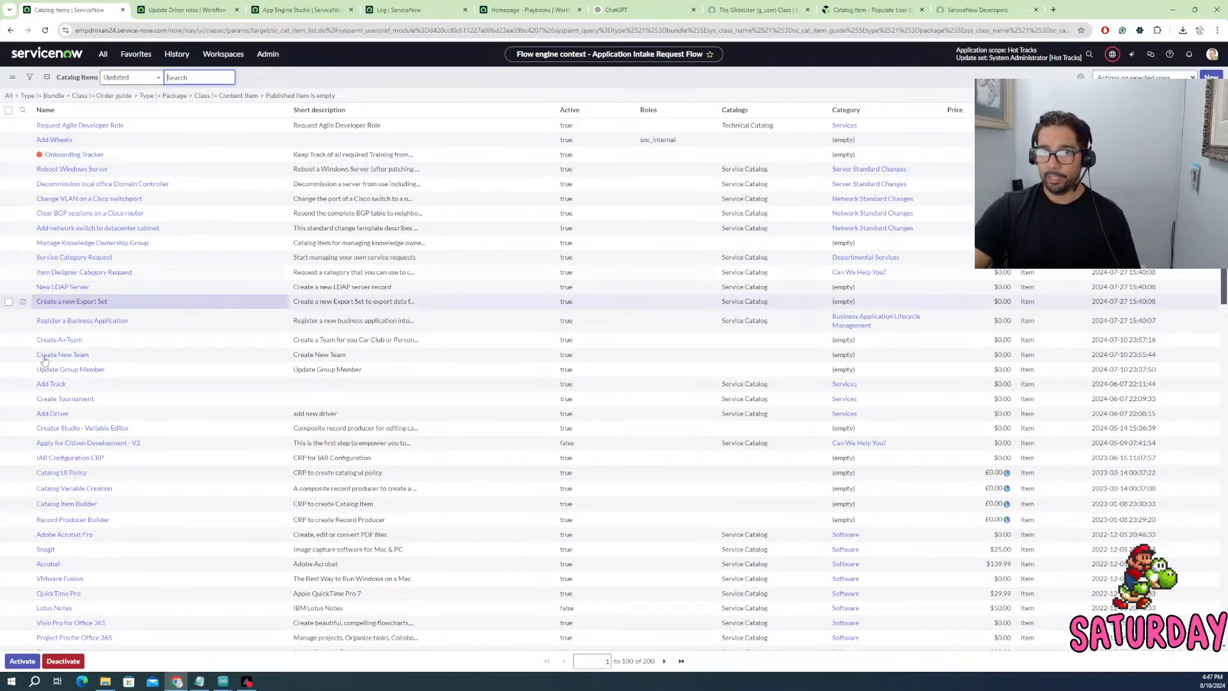
{"action": "left_click", "coordinate": [51, 414]}
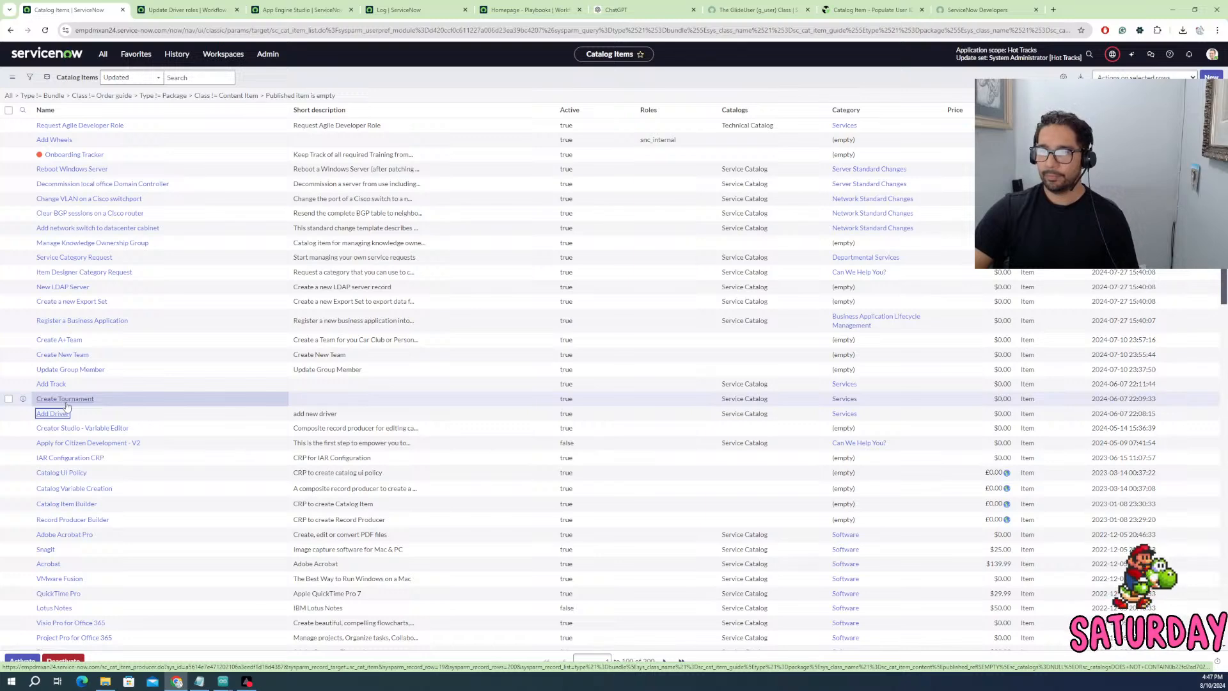
{"action": "left_click", "coordinate": [66, 405]}
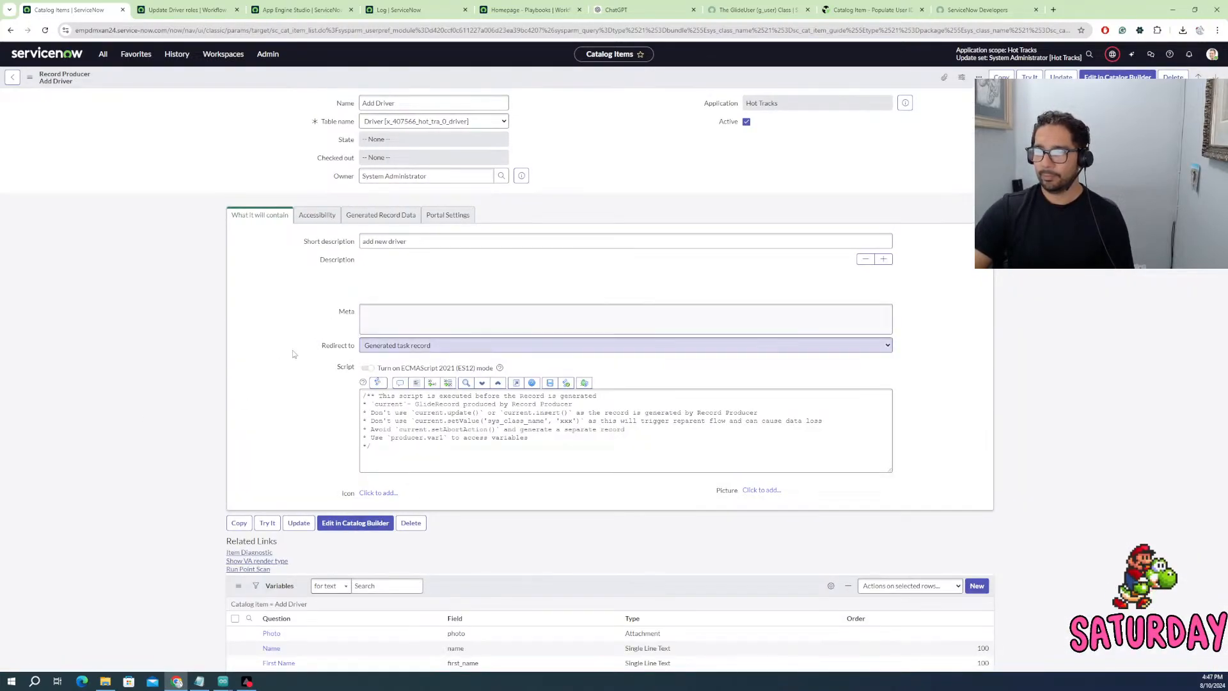
{"action": "scroll", "coordinate": [224, 400], "scroll_direction": "down", "scroll_amount": 3}
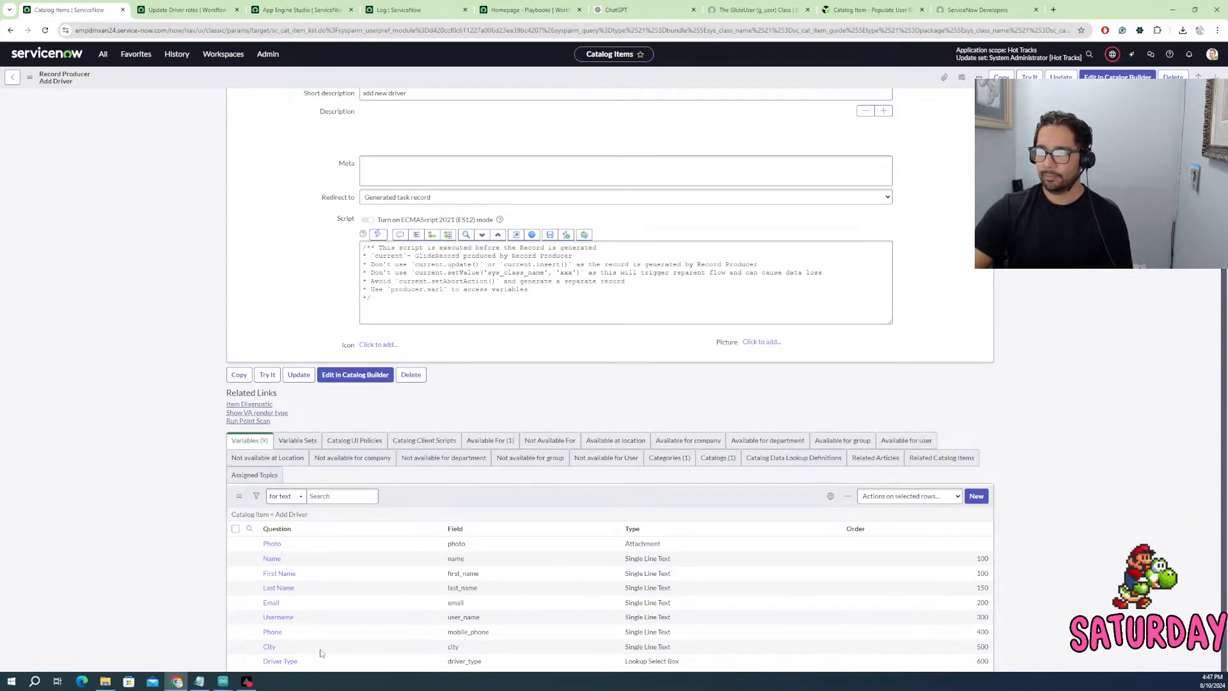
{"action": "scroll", "coordinate": [138, 470], "scroll_direction": "down", "scroll_amount": 4}
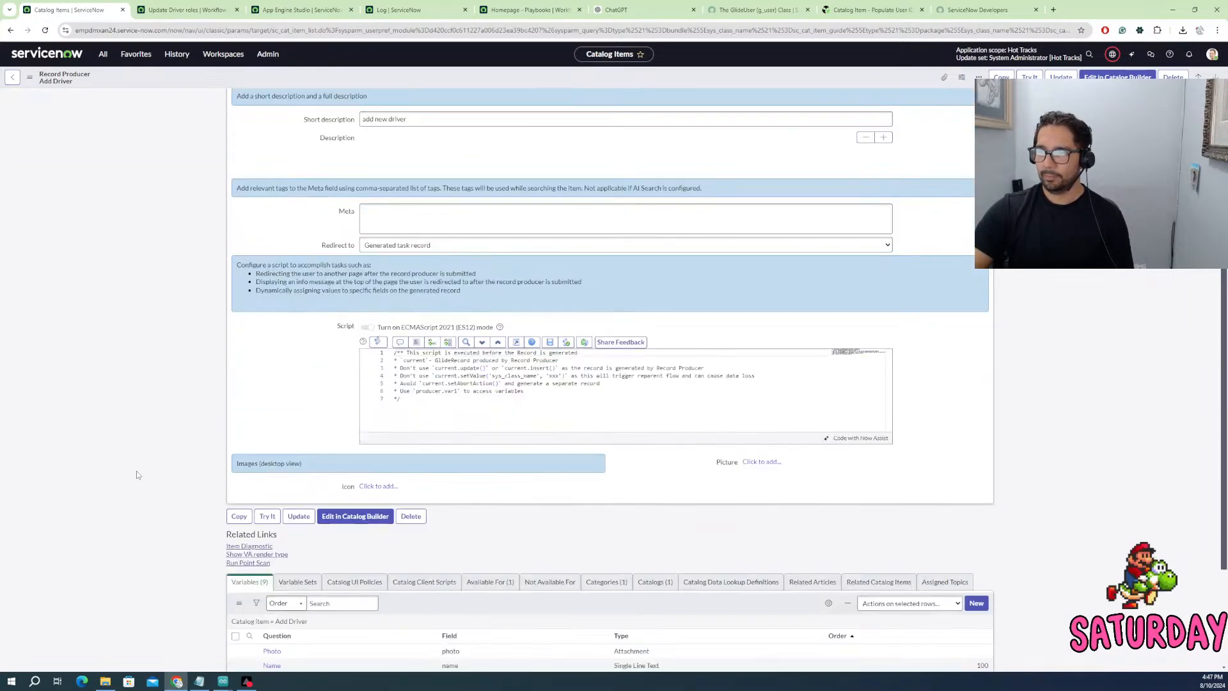
{"action": "scroll", "coordinate": [140, 473], "scroll_direction": "down", "scroll_amount": 2}
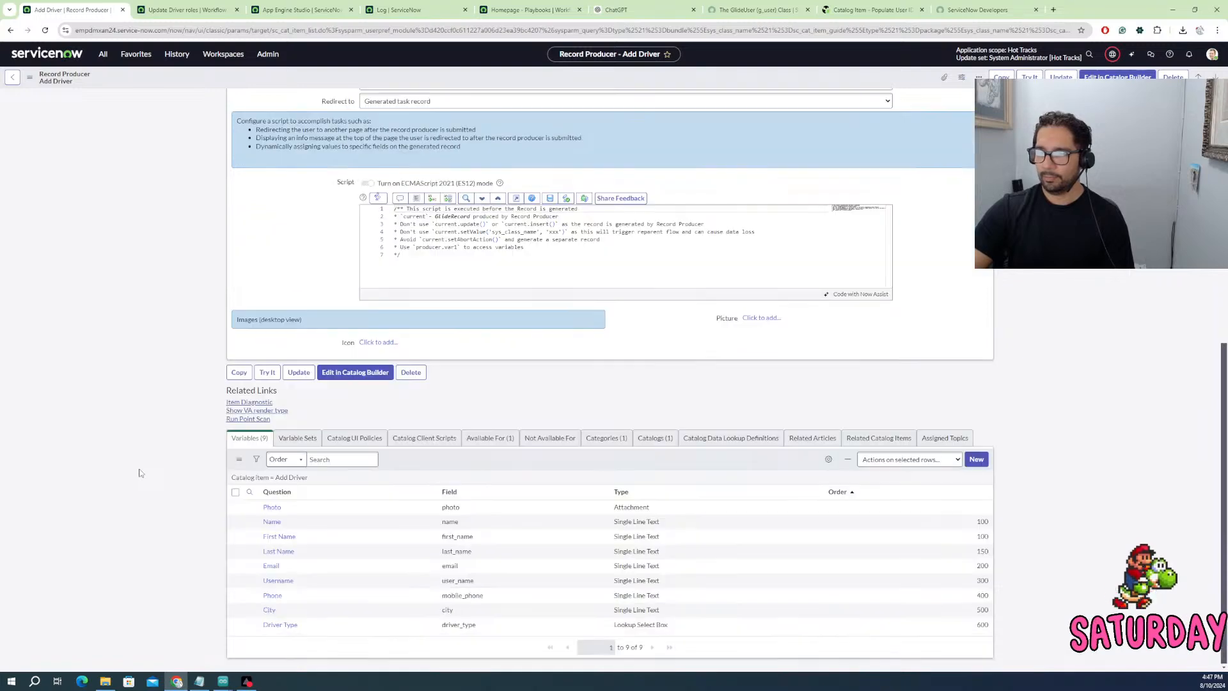
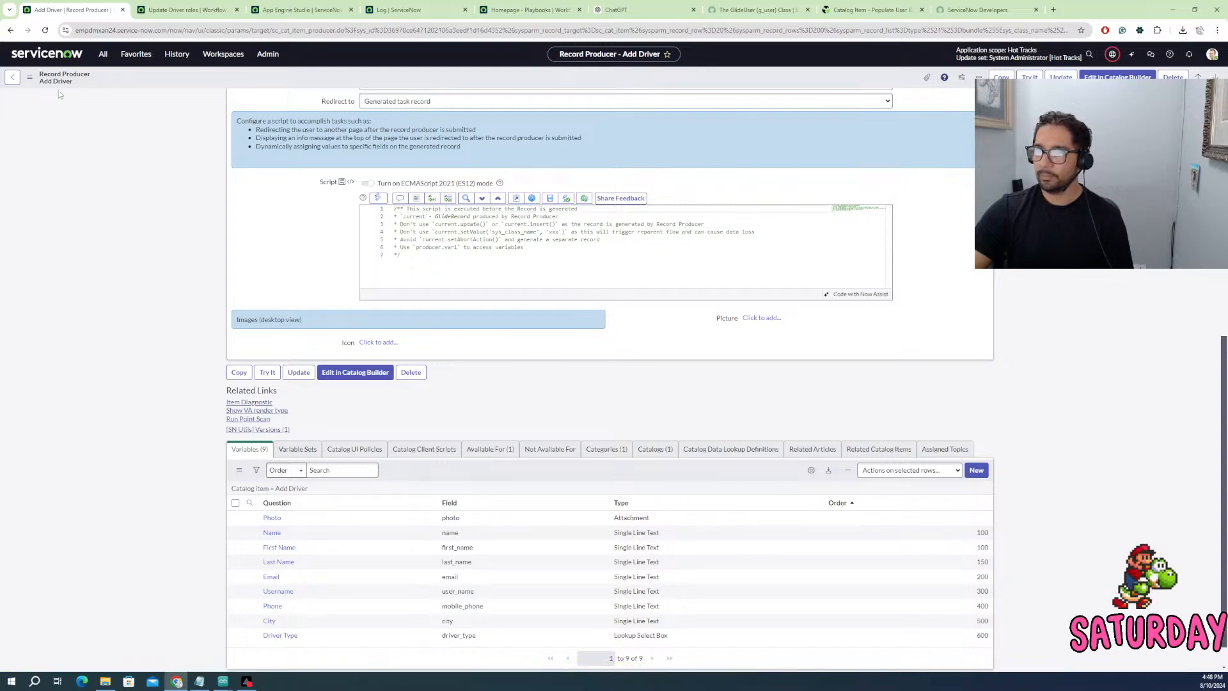
- Return to the catalog items list, examine the Add Wheels record producer, and open its Driver variable
{"action": "left_click", "coordinate": [10, 30]}
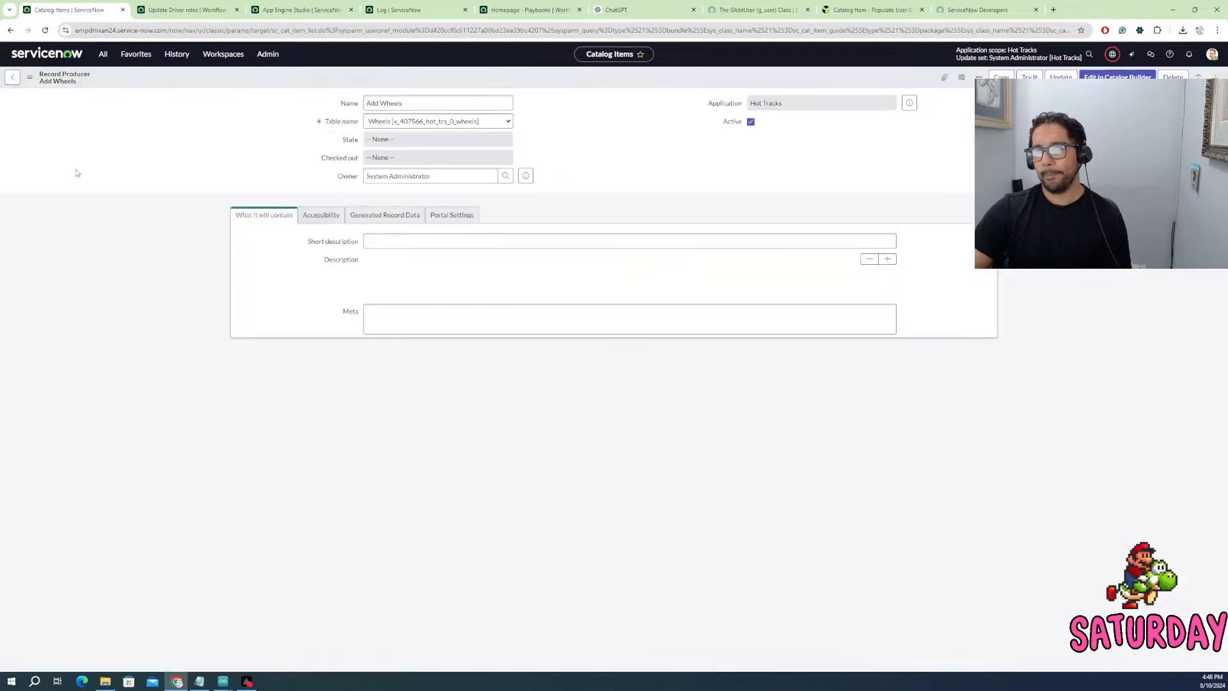
{"action": "scroll", "coordinate": [363, 408], "scroll_direction": "down", "scroll_amount": 2}
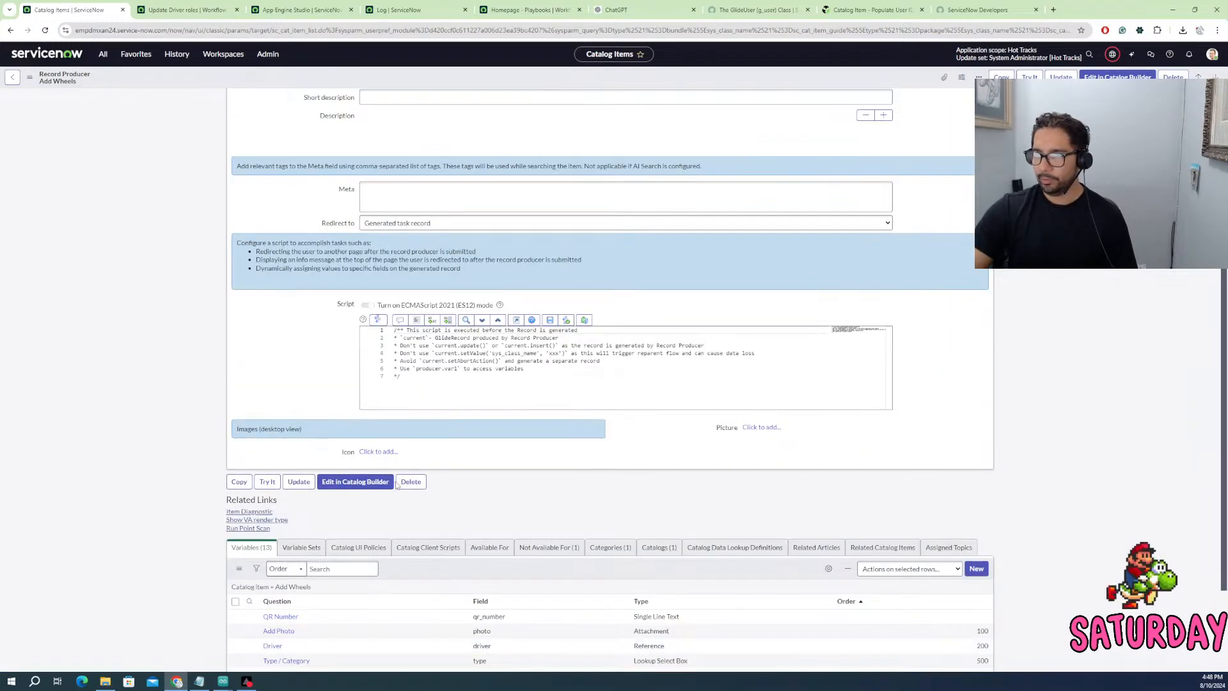
{"action": "scroll", "coordinate": [410, 415], "scroll_direction": "up", "scroll_amount": 3}
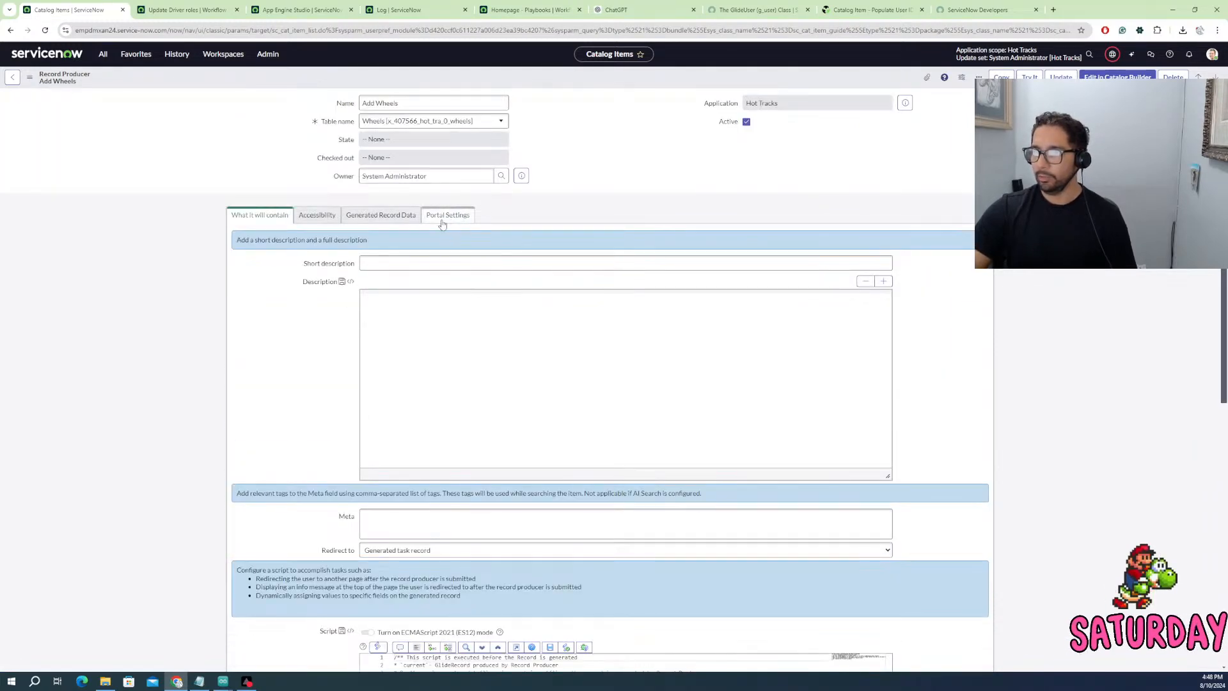
{"action": "scroll", "coordinate": [431, 285], "scroll_direction": "down", "scroll_amount": 5}
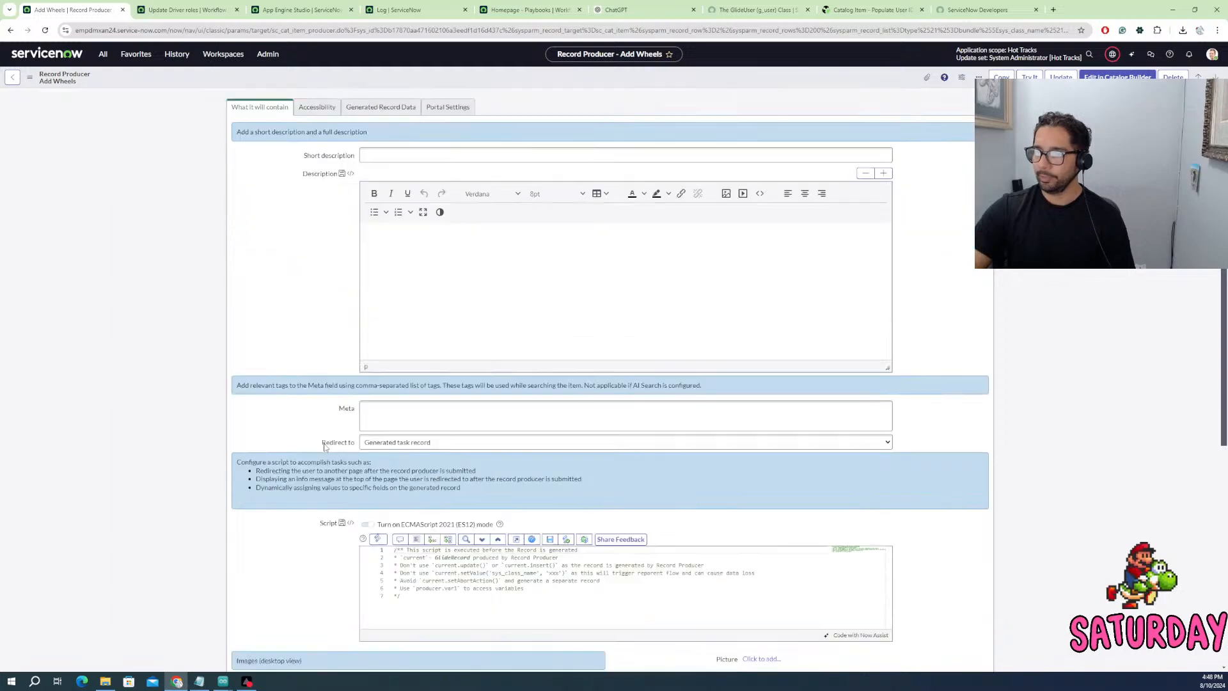
{"action": "scroll", "coordinate": [294, 484], "scroll_direction": "down", "scroll_amount": 3}
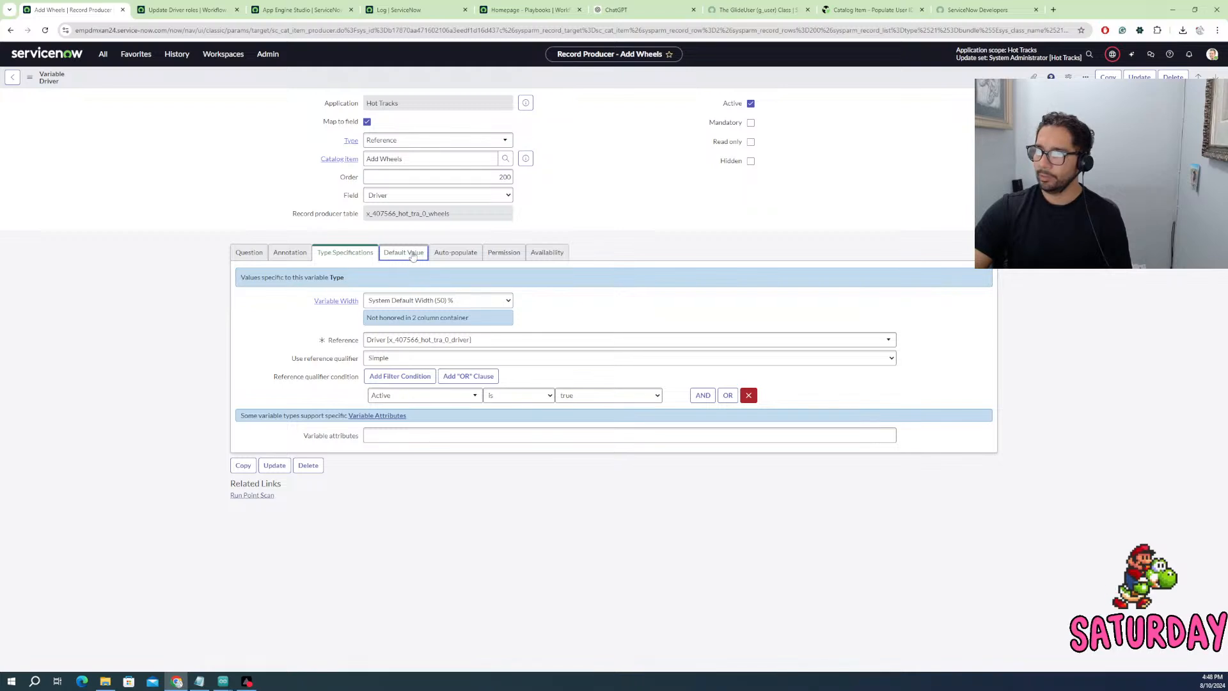
- Inspect the Driver variable's default value script and its type specifications
{"action": "left_click", "coordinate": [397, 254]}
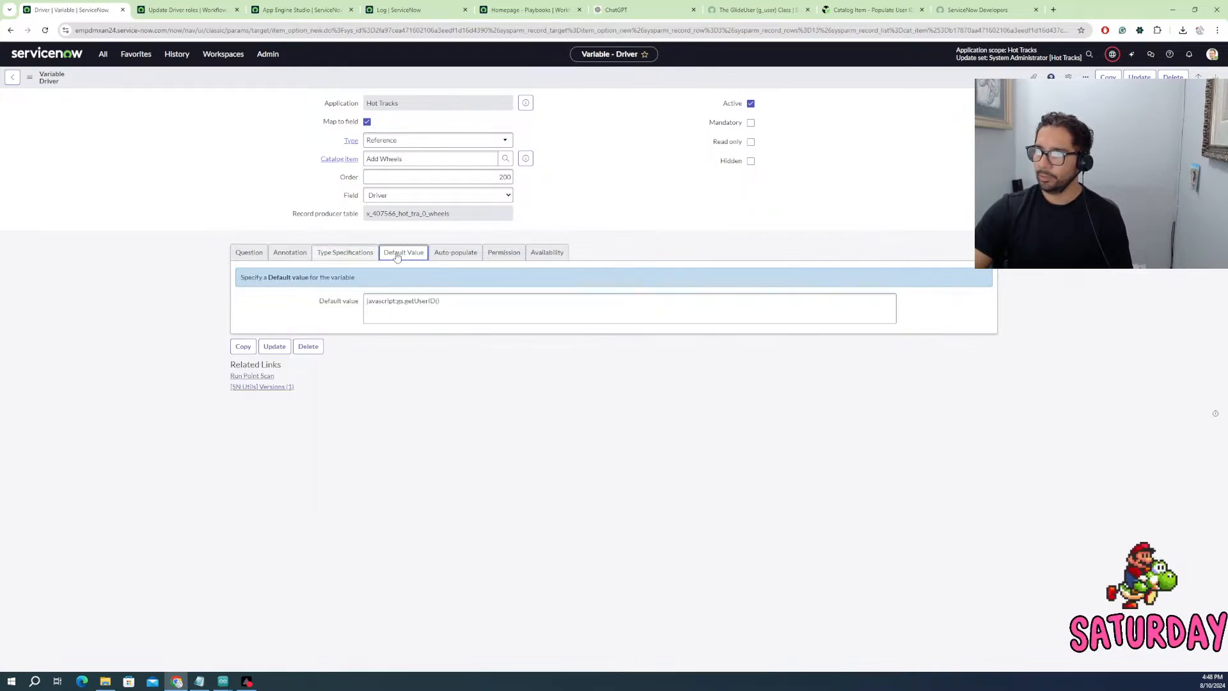
{"action": "left_click", "coordinate": [435, 309]}
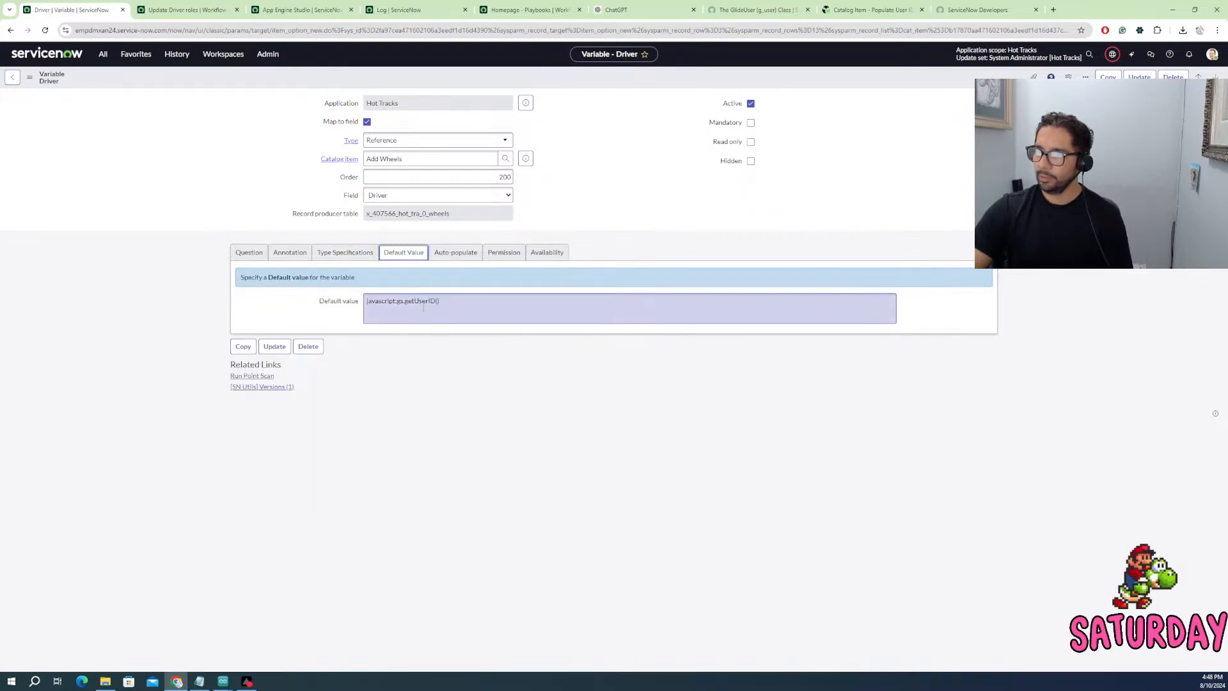
{"action": "left_click_drag", "start_coordinate": [447, 301], "coordinate": [361, 304]}
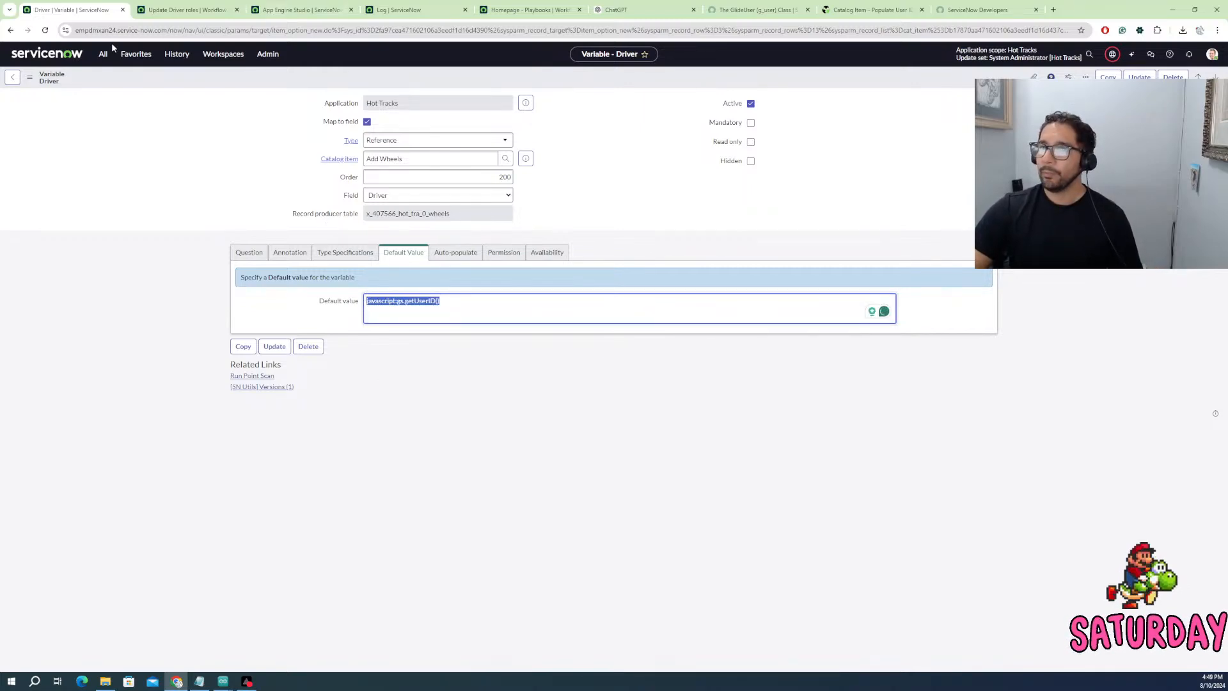
{"action": "left_click", "coordinate": [346, 253]}
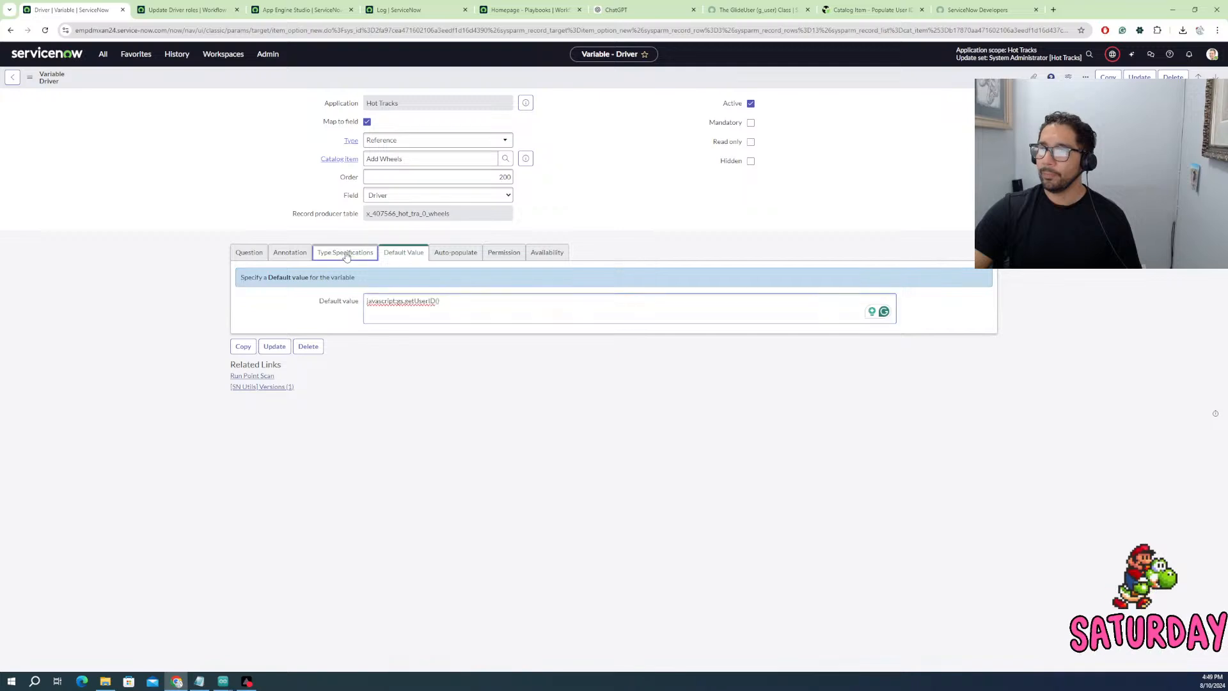
- Open the Request Agile Developer Role item from the Maintain Items list and open its Requester For variable
{"action": "left_click", "coordinate": [103, 56]}
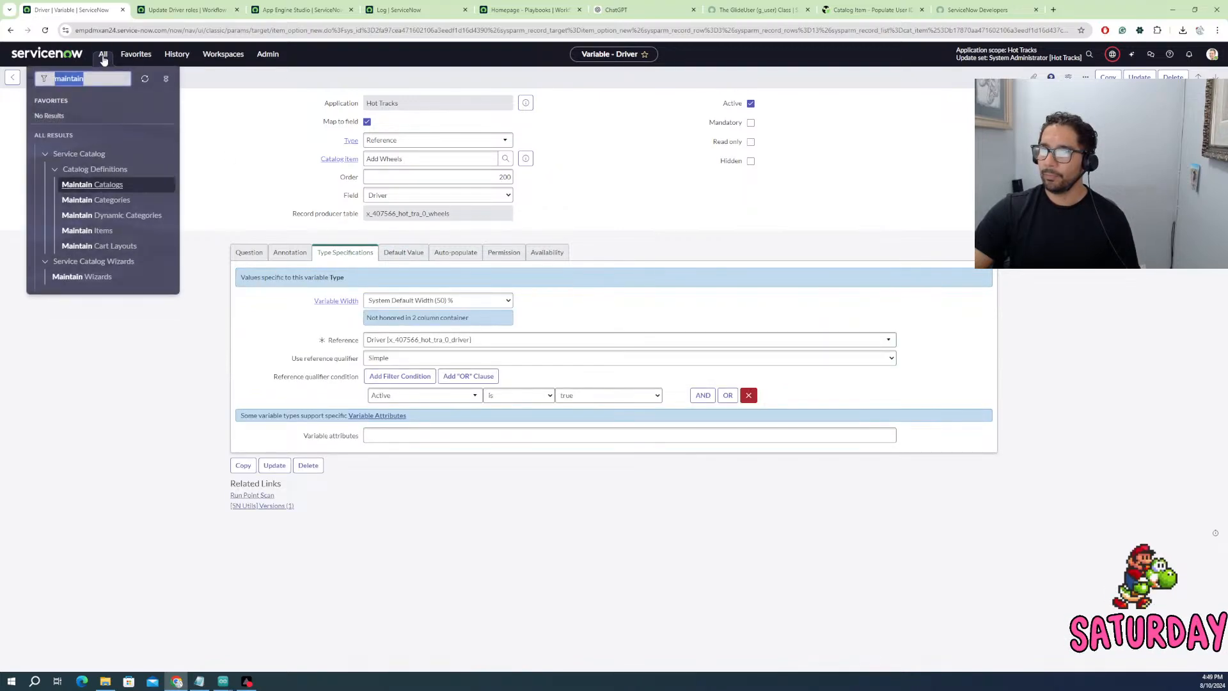
{"action": "left_click", "coordinate": [98, 228]}
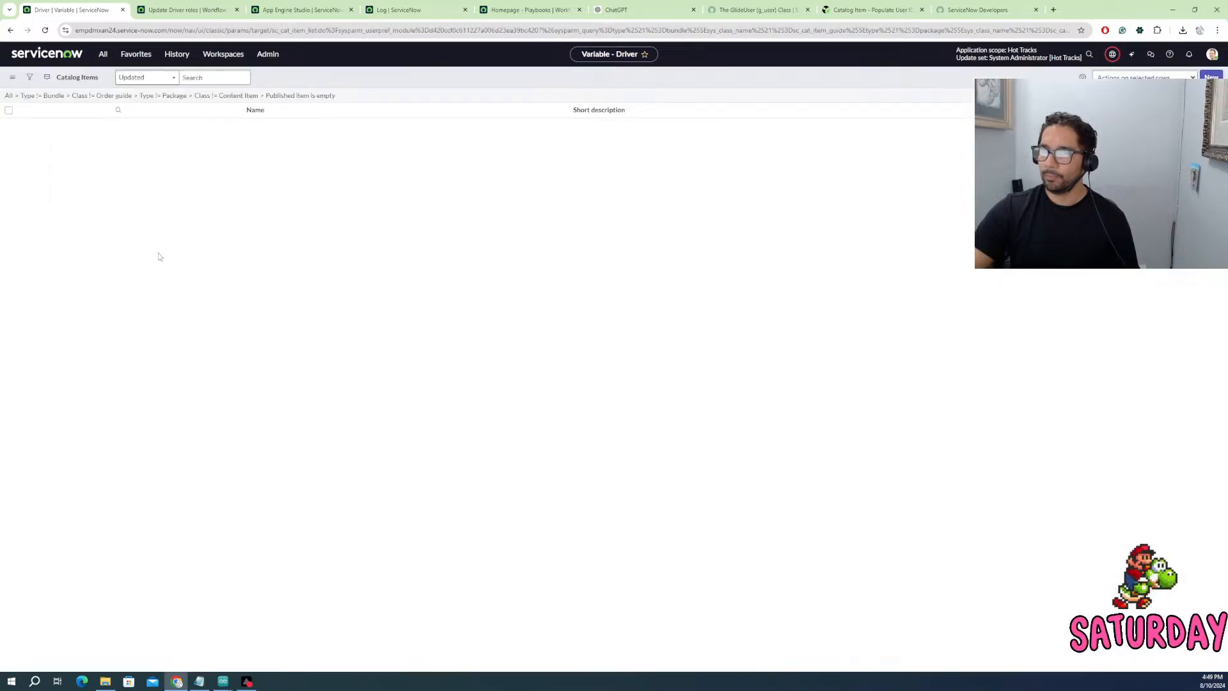
{"action": "left_click", "coordinate": [80, 127]}
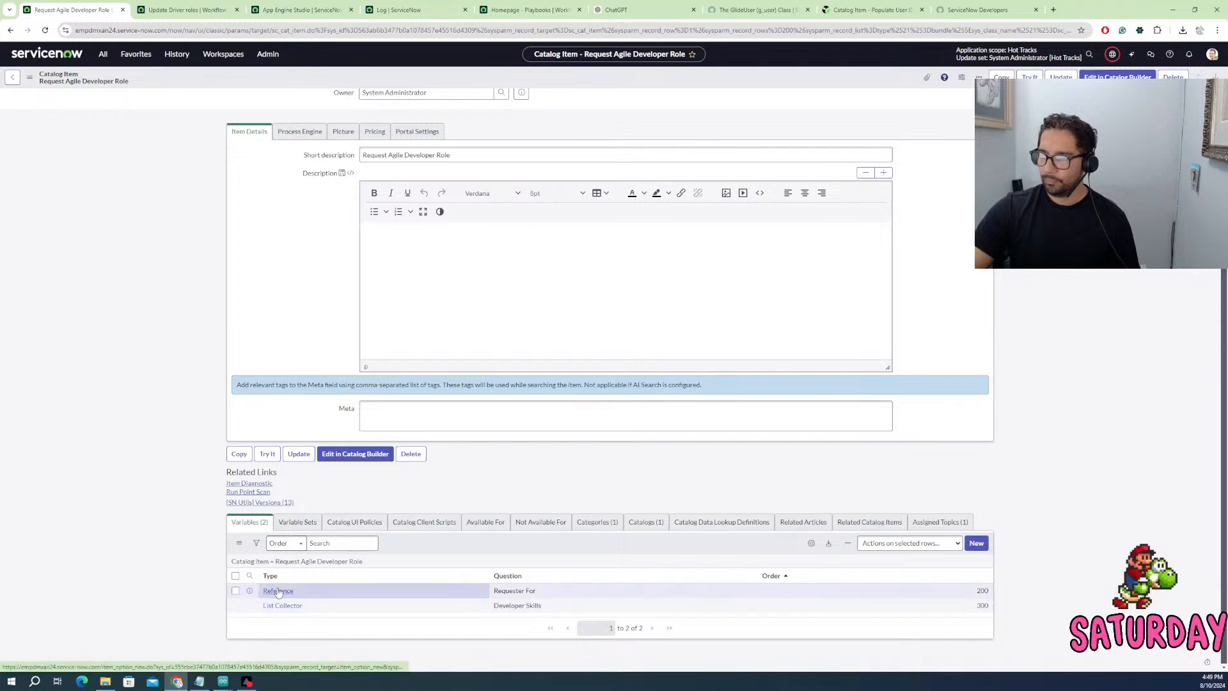
{"action": "left_click", "coordinate": [279, 591]}
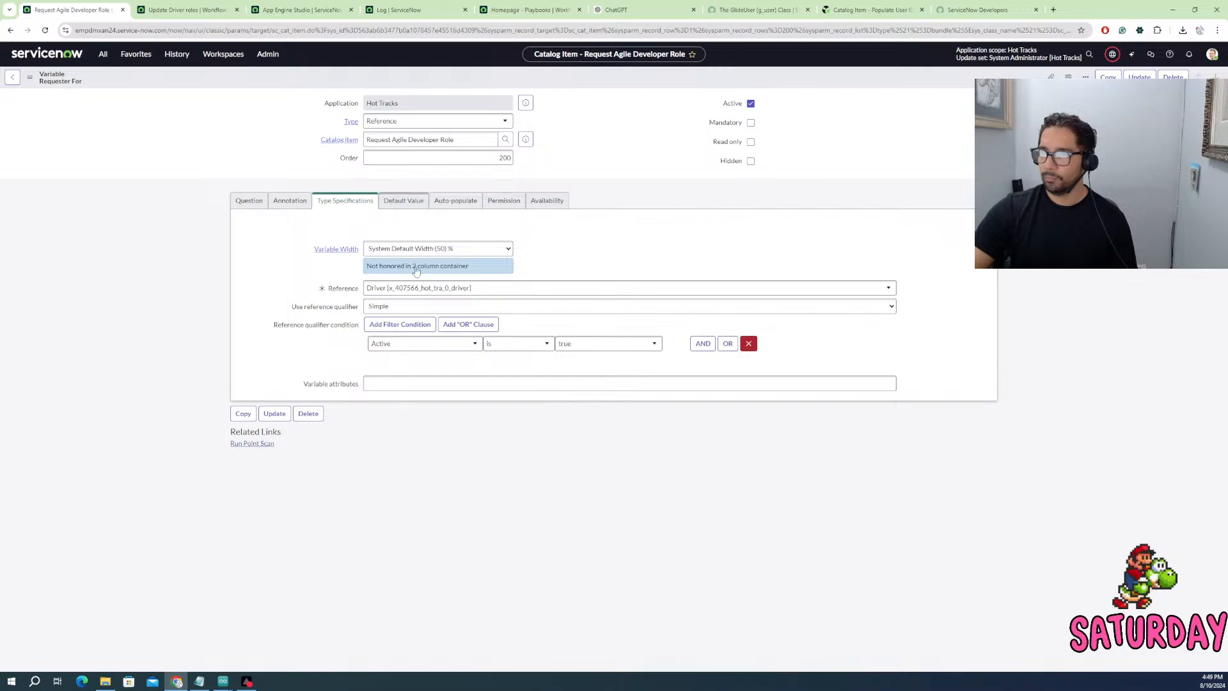
- Replace the Requester For variable's default value with javascript:gs.getUserID() and save the record
{"action": "left_click", "coordinate": [401, 203]}
{"action": "left_click", "coordinate": [429, 249]}
{"action": "key", "text": "shift+End"}
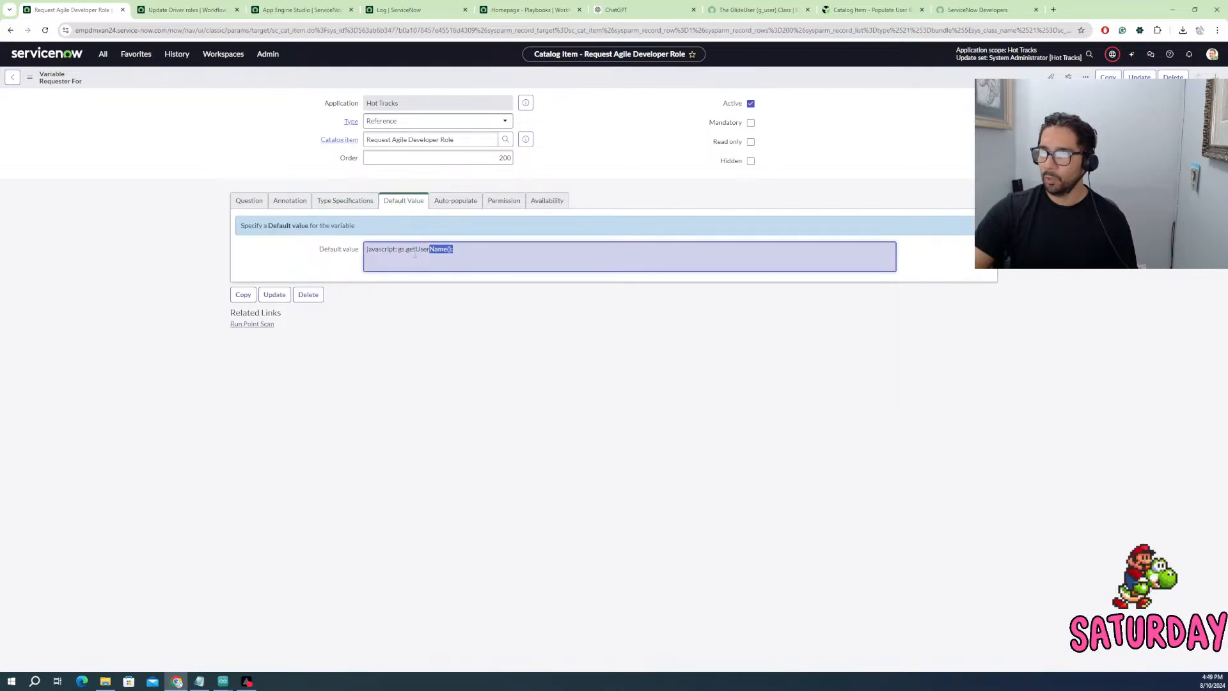
{"action": "left_click_drag", "start_coordinate": [414, 255], "coordinate": [382, 255]}
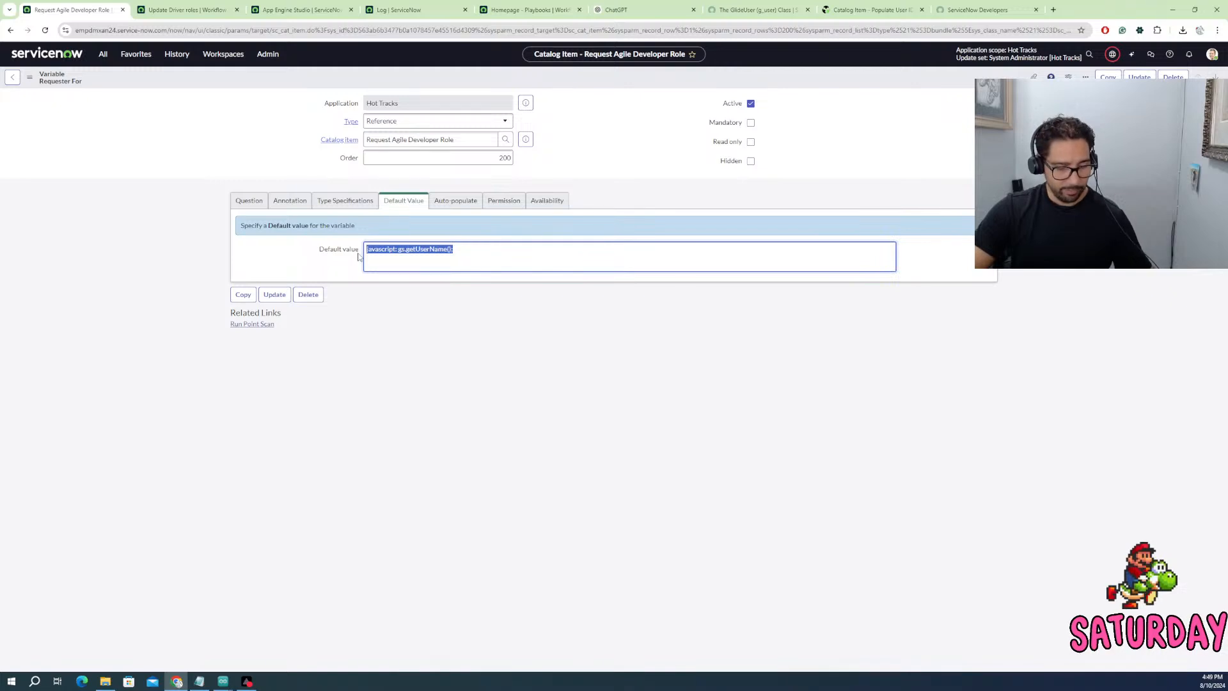
{"action": "type", "text": "javascript:gs.getUserID()"}
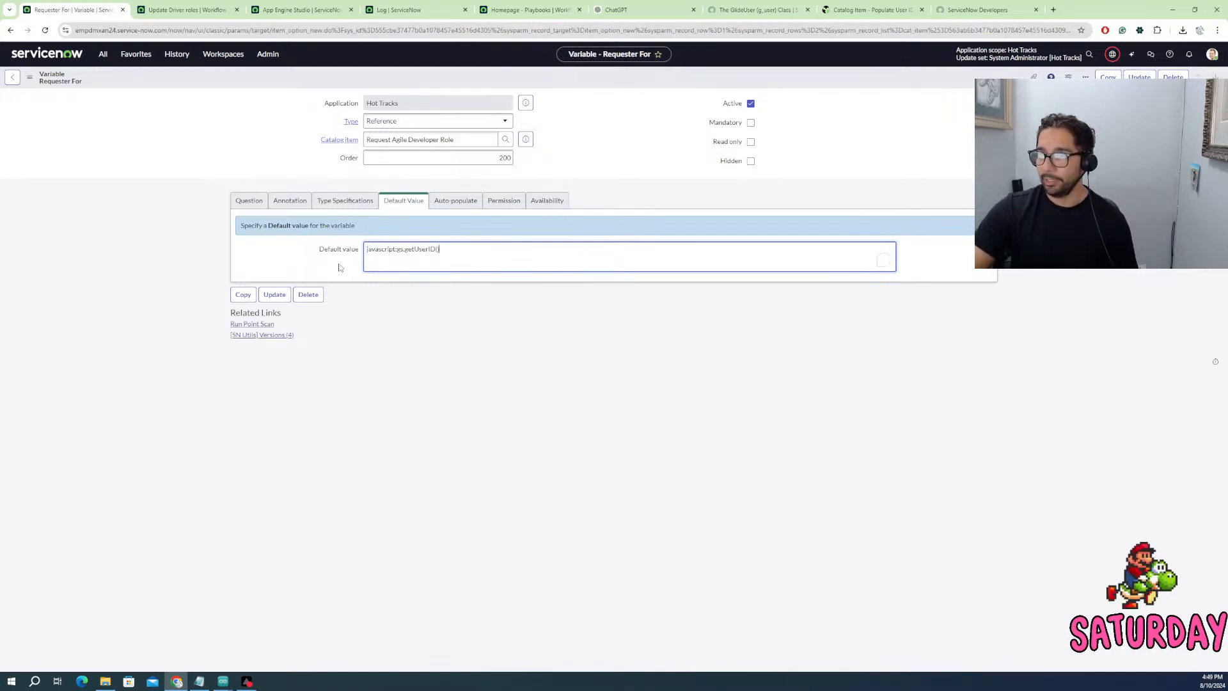
{"action": "right_click", "coordinate": [483, 79]}
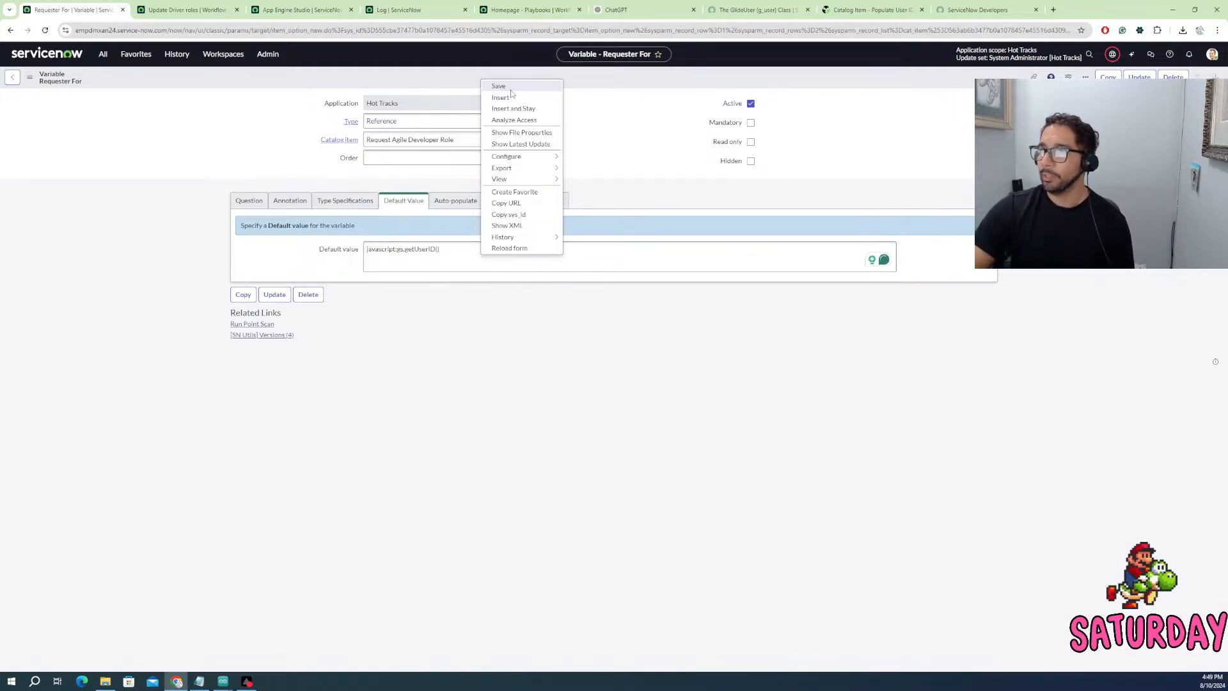
{"action": "left_click", "coordinate": [502, 88]}
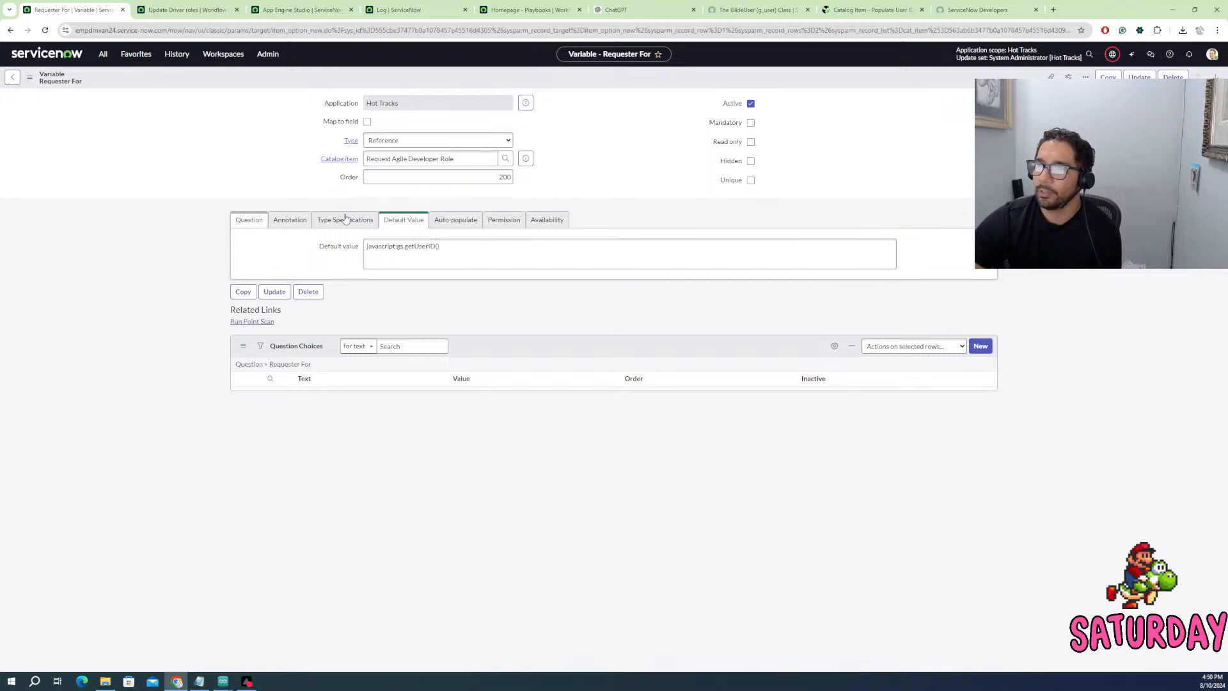
- Check the Requester For variable's type specifications and question, then open the Developer Skills variable's type specifications
{"action": "left_click", "coordinate": [320, 206]}
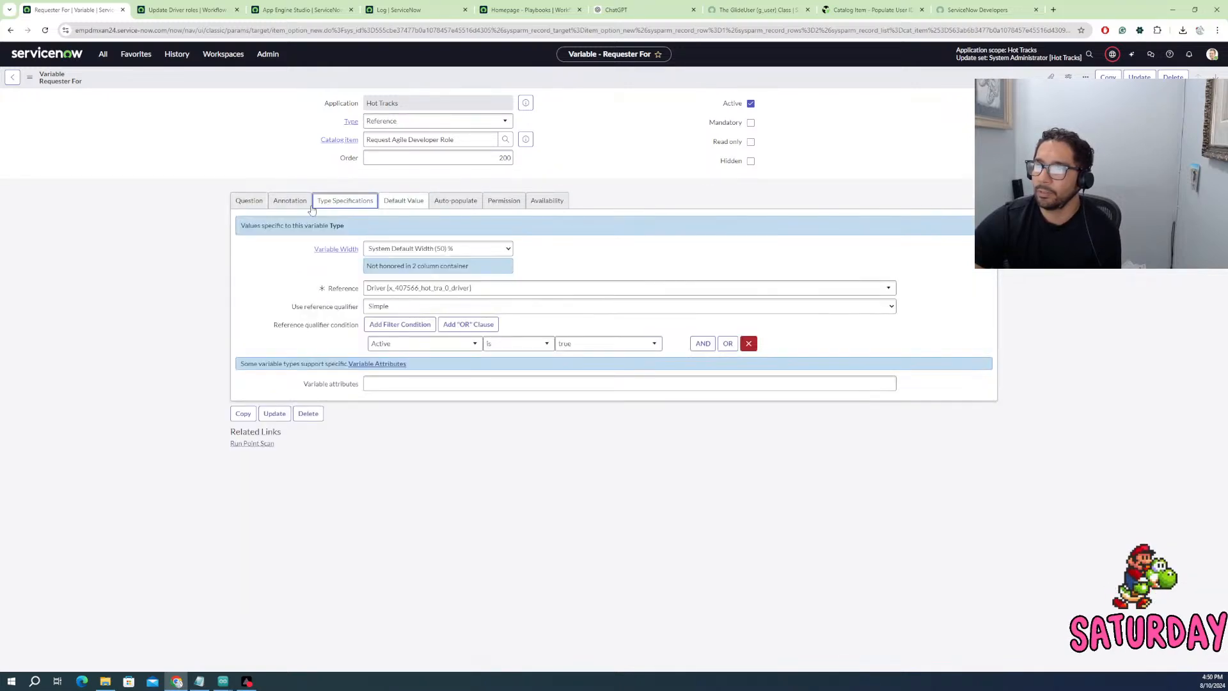
{"action": "left_click", "coordinate": [249, 200]}
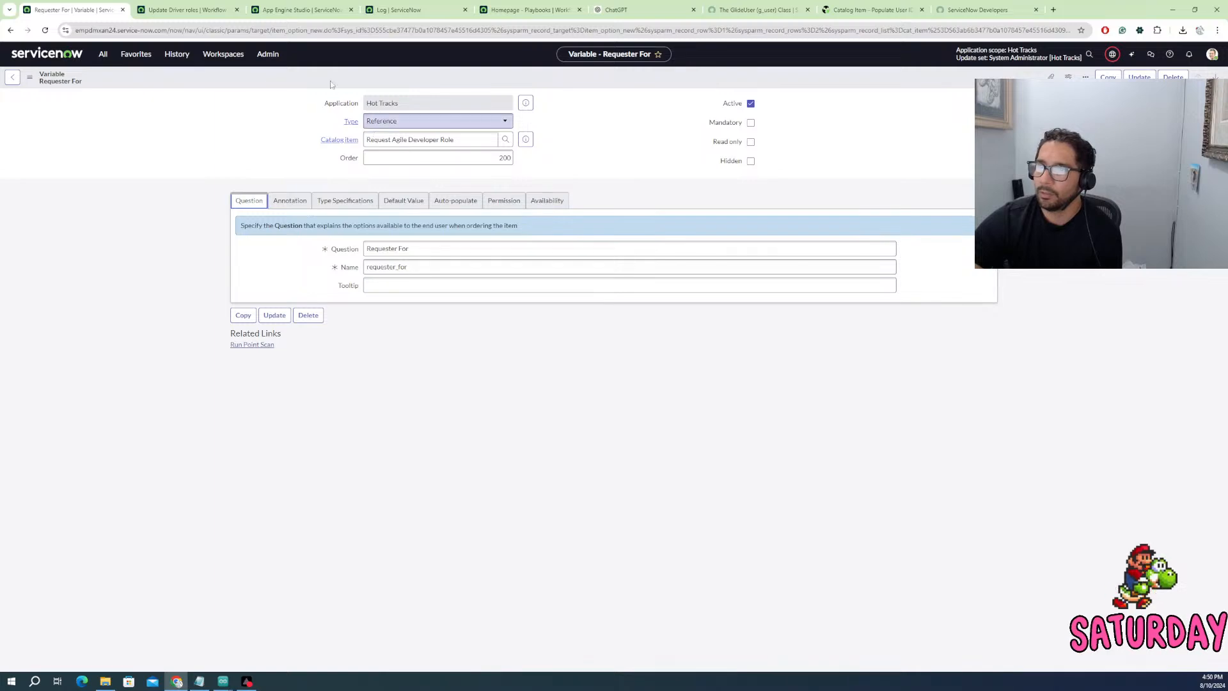
{"action": "left_click", "coordinate": [12, 75]}
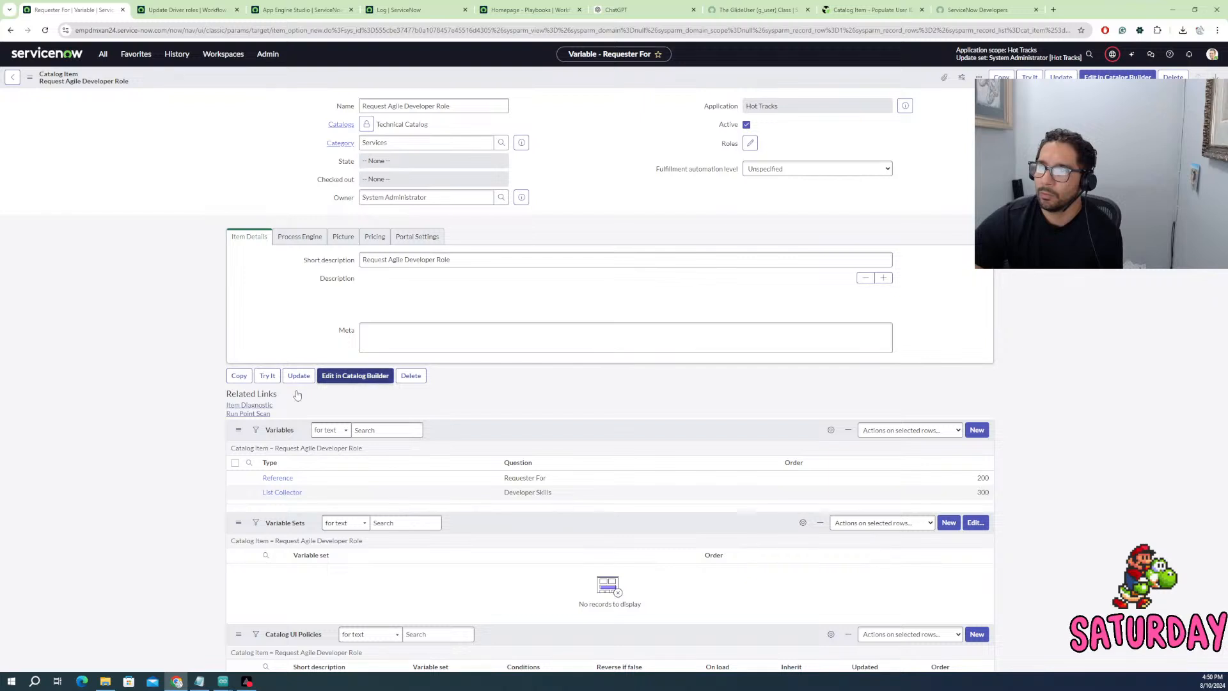
{"action": "left_click", "coordinate": [283, 553]}
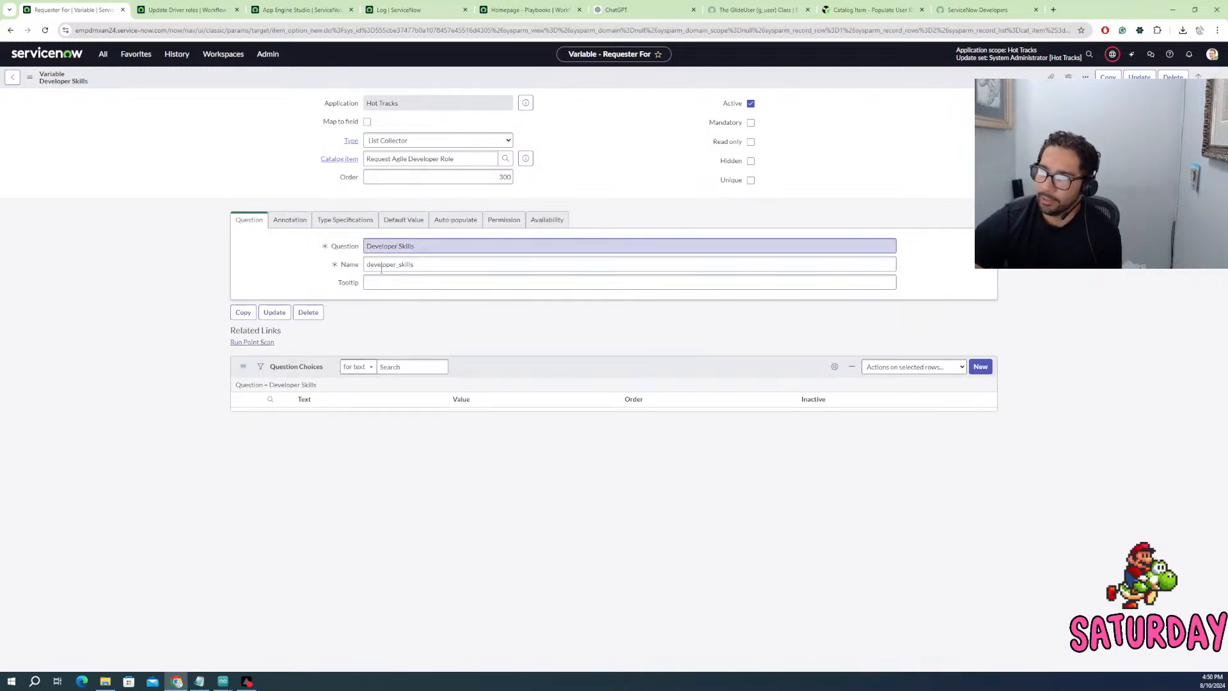
{"action": "left_click", "coordinate": [356, 202]}
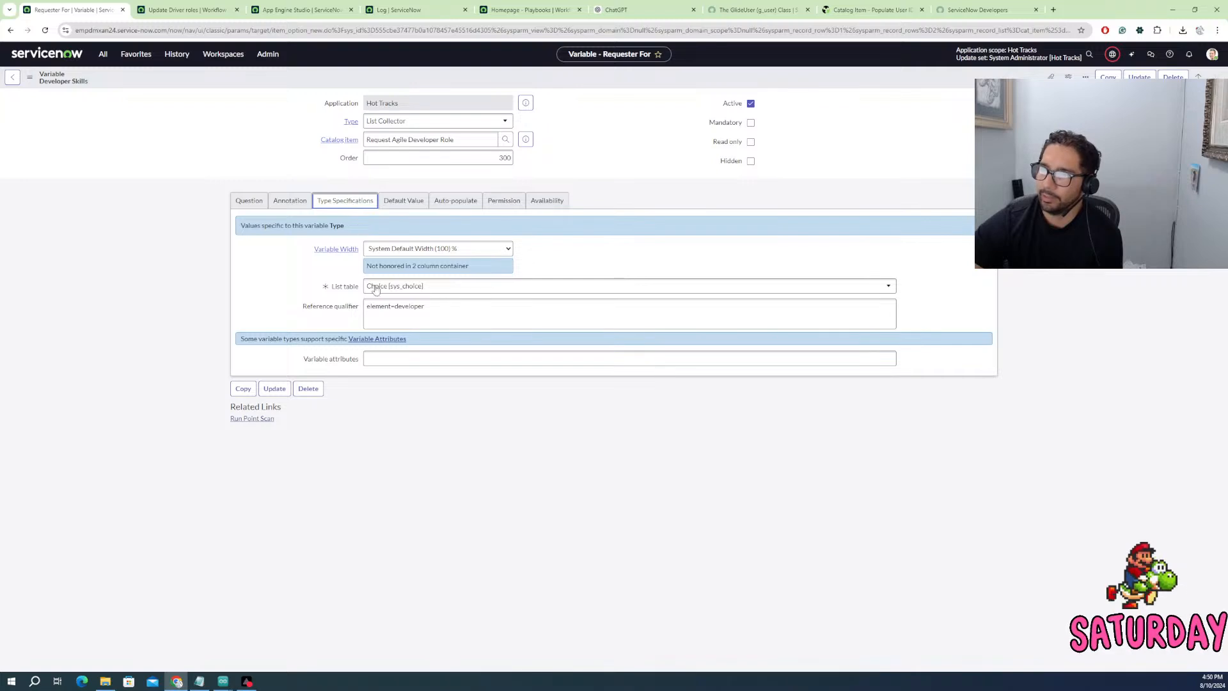
- Clear the Developer Skills variable's reference qualifier and check its list table, keeping Choice [sys_choice]
{"action": "left_click", "coordinate": [427, 306]}
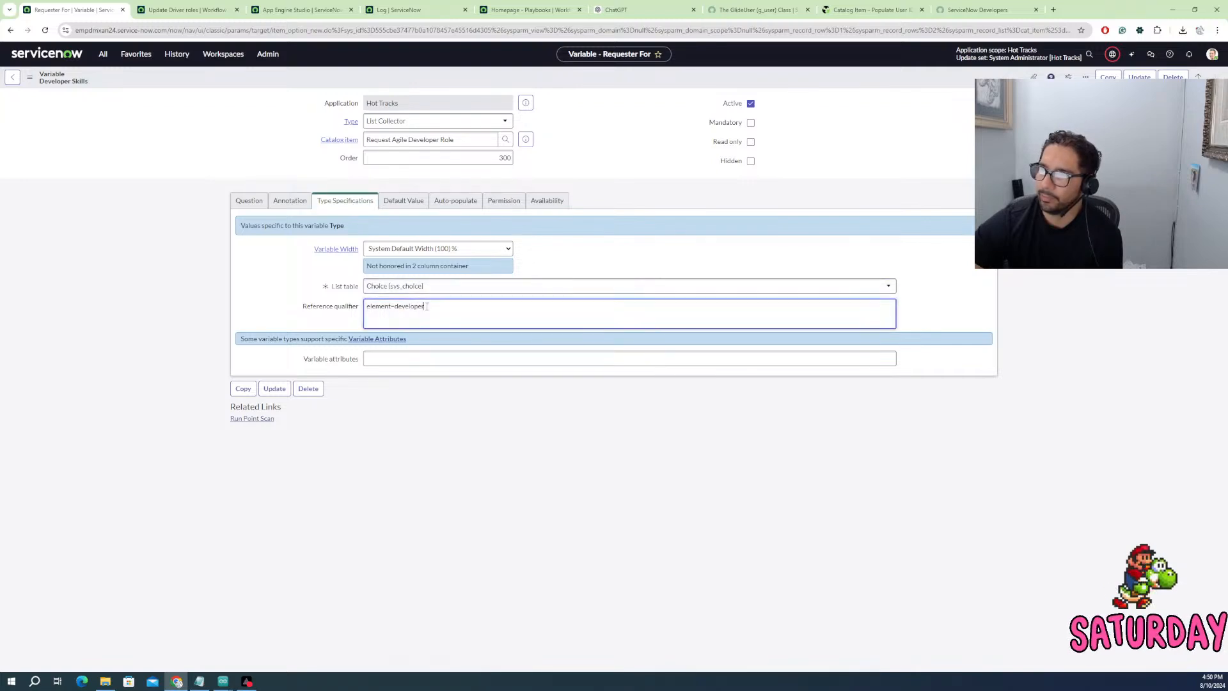
{"action": "left_click_drag", "start_coordinate": [426, 306], "coordinate": [359, 312]}
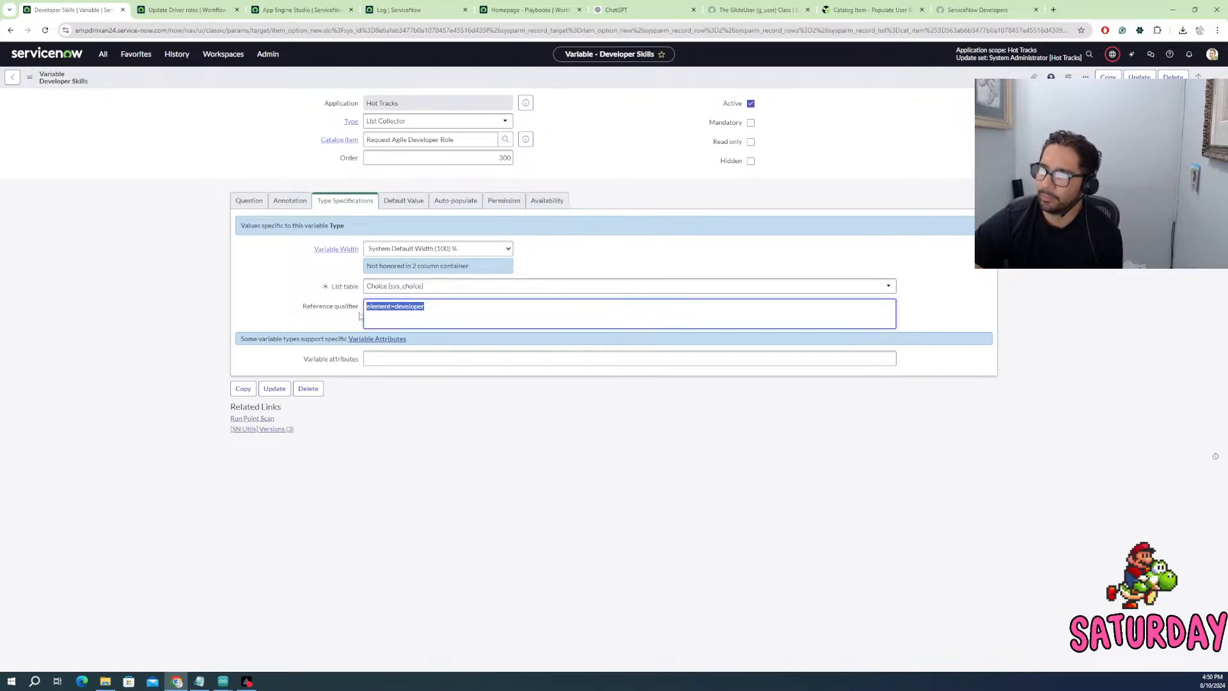
{"action": "key", "text": "BackSpace"}
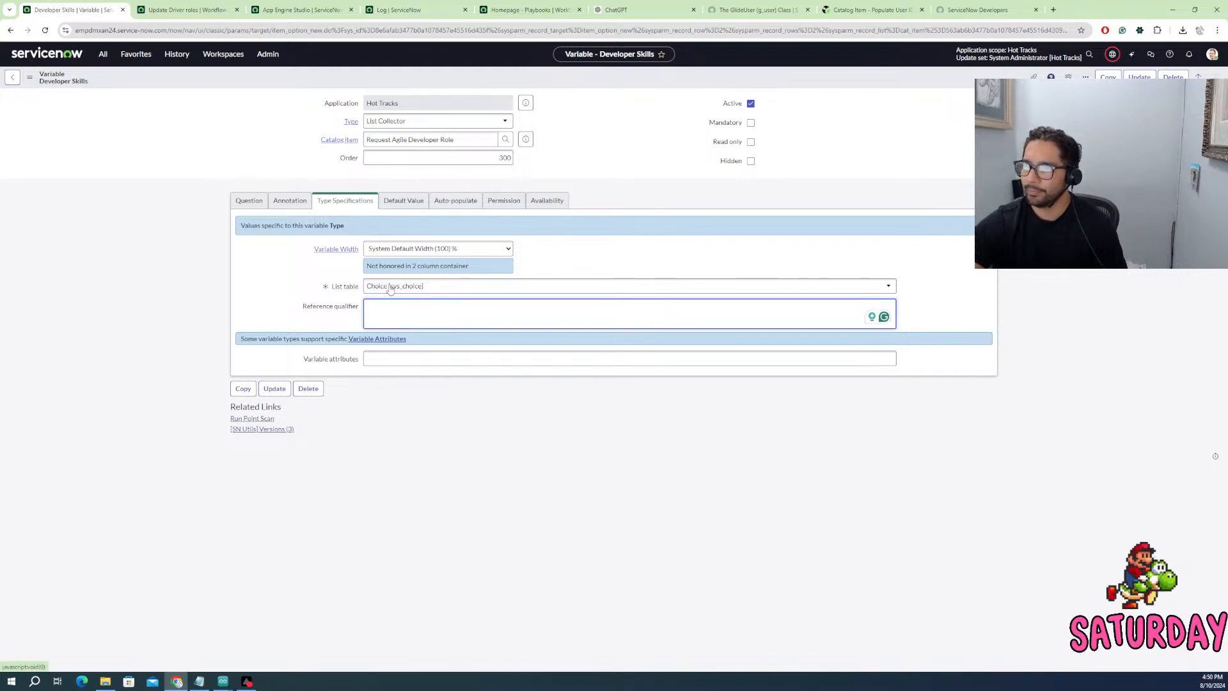
{"action": "left_click", "coordinate": [828, 292]}
{"action": "left_click", "coordinate": [448, 287]}
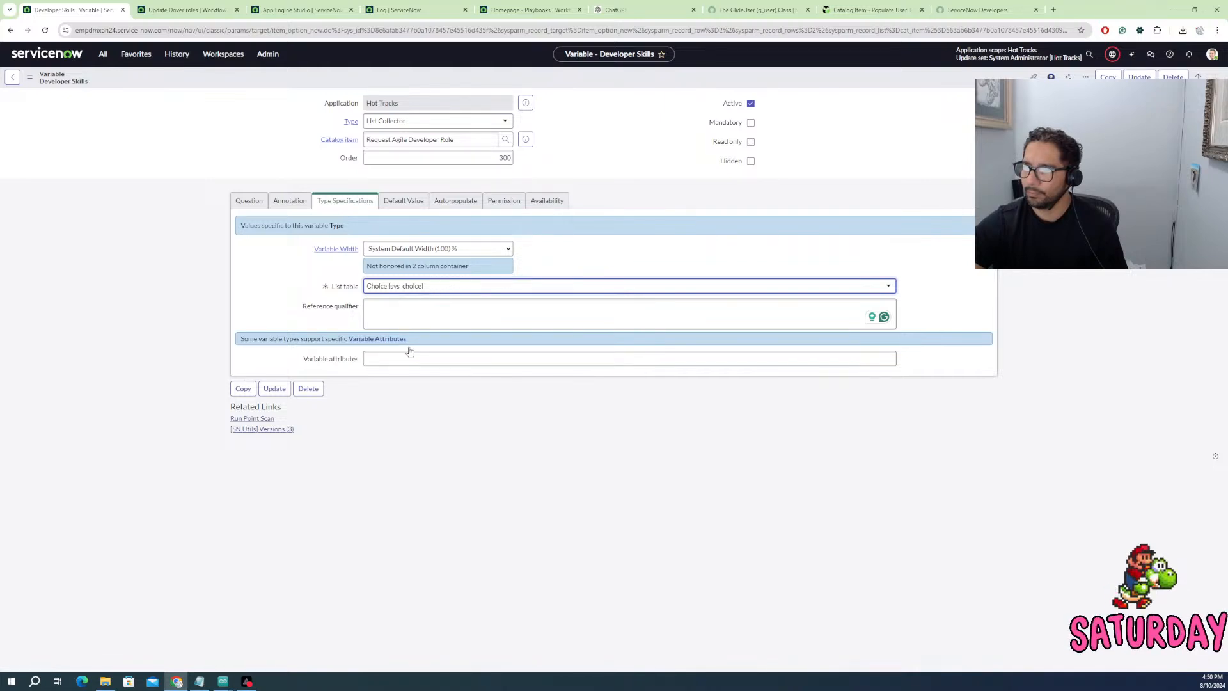
{"action": "left_click", "coordinate": [423, 287]}
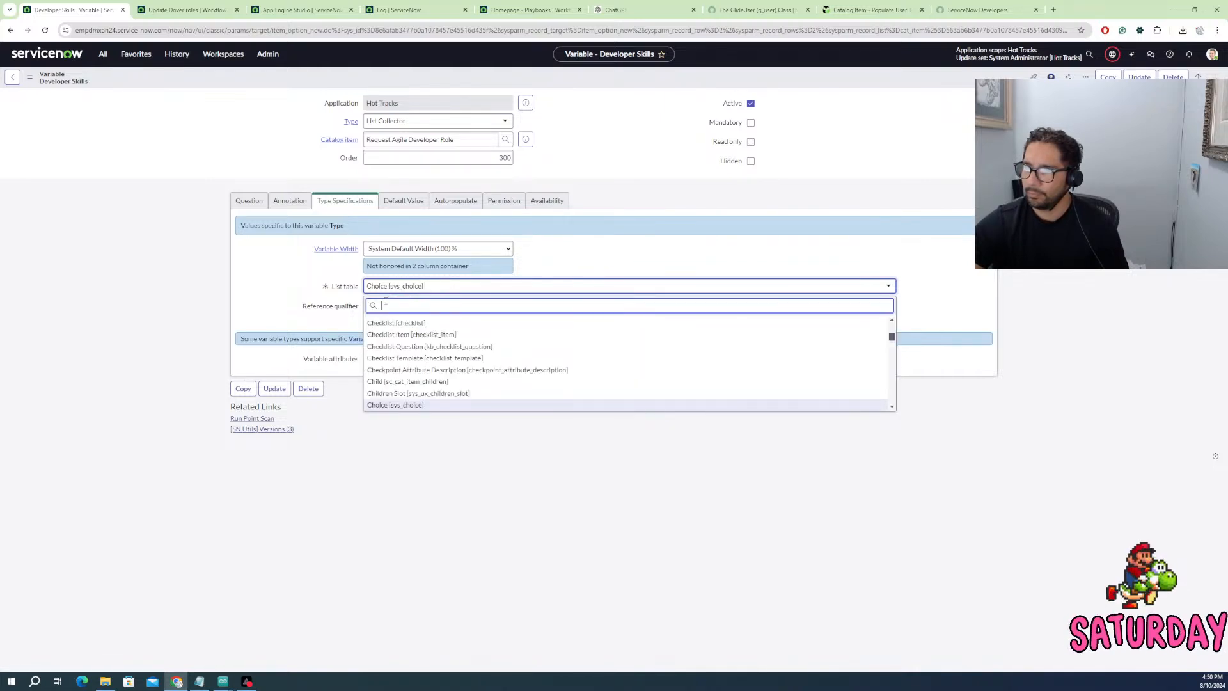
{"action": "left_click", "coordinate": [379, 405]}
{"action": "left_click", "coordinate": [390, 320]}
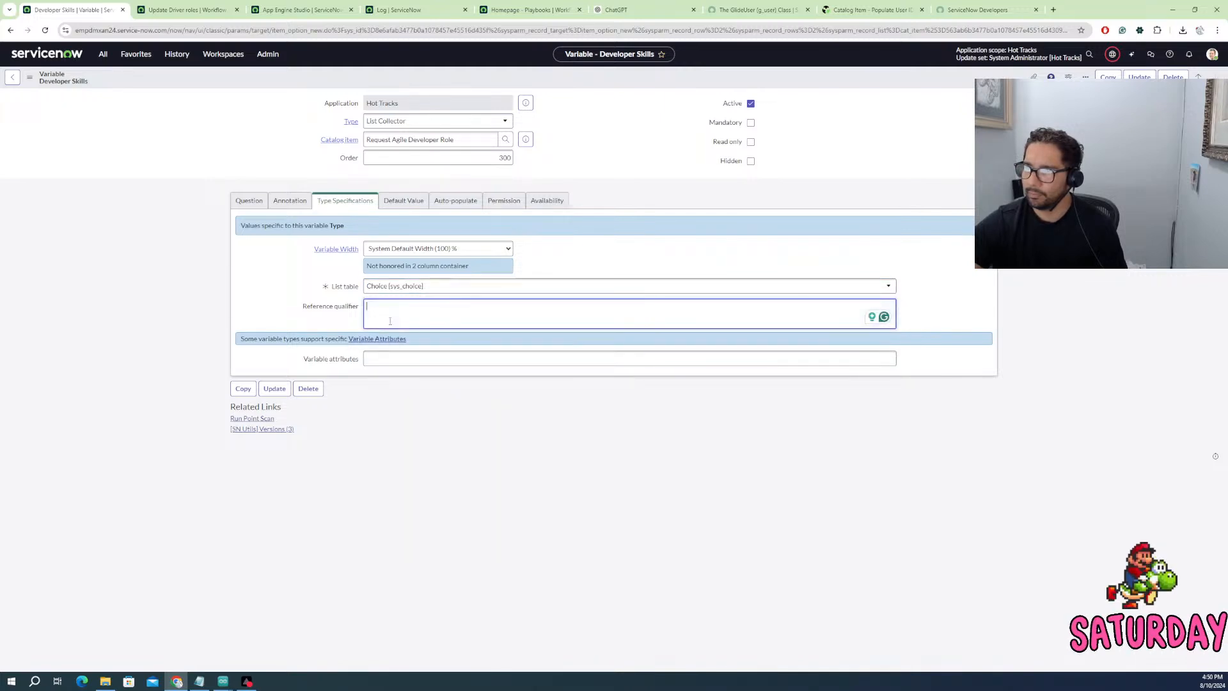
- Change the Developer Skills variable's type to Lookup Multiple Choice and try to save the record
{"action": "left_click", "coordinate": [399, 202]}
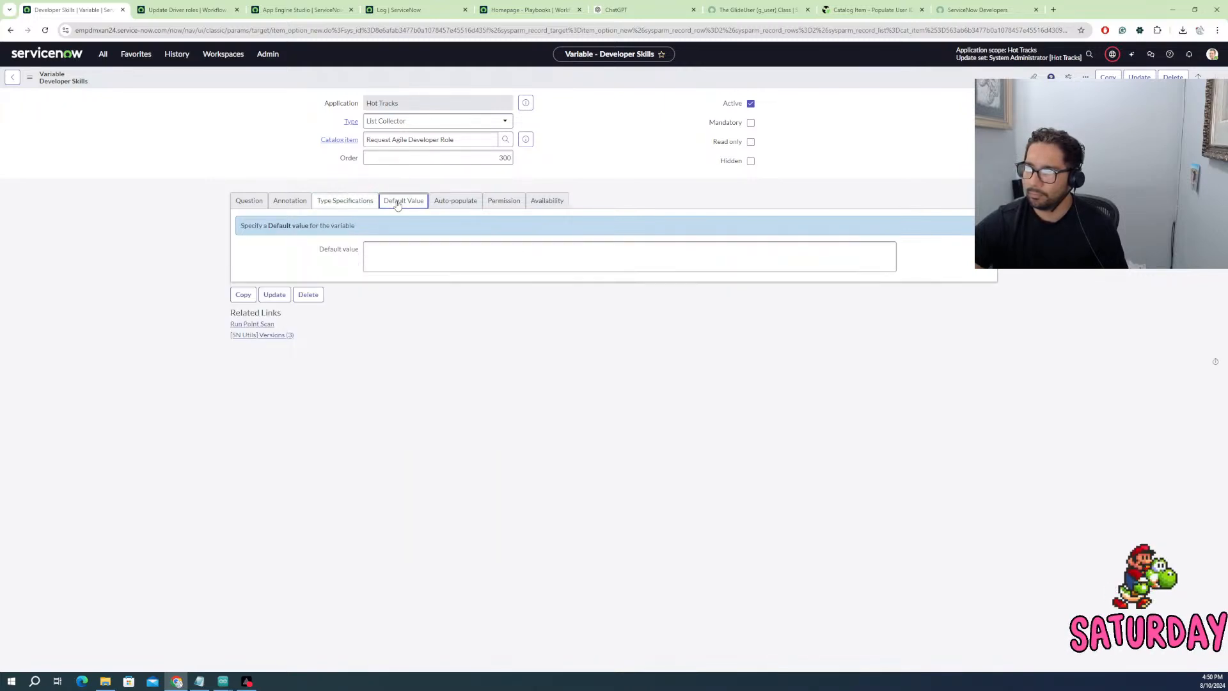
{"action": "left_click", "coordinate": [459, 203]}
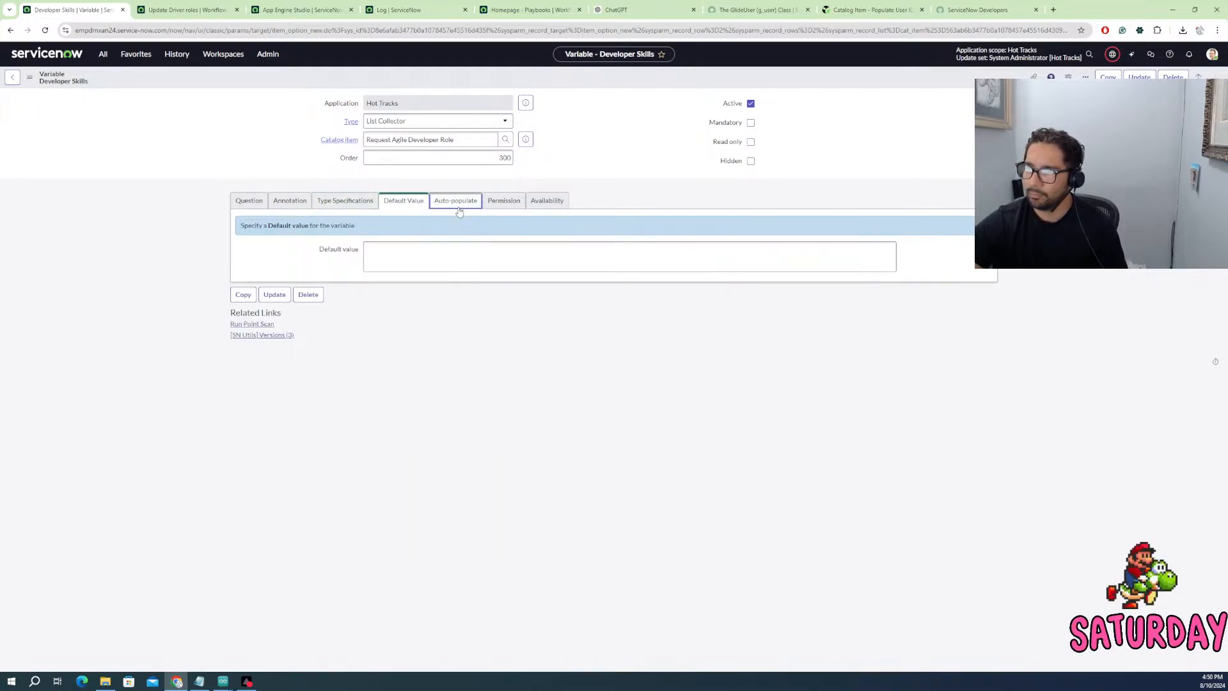
{"action": "left_click", "coordinate": [243, 202]}
{"action": "left_click", "coordinate": [413, 122]}
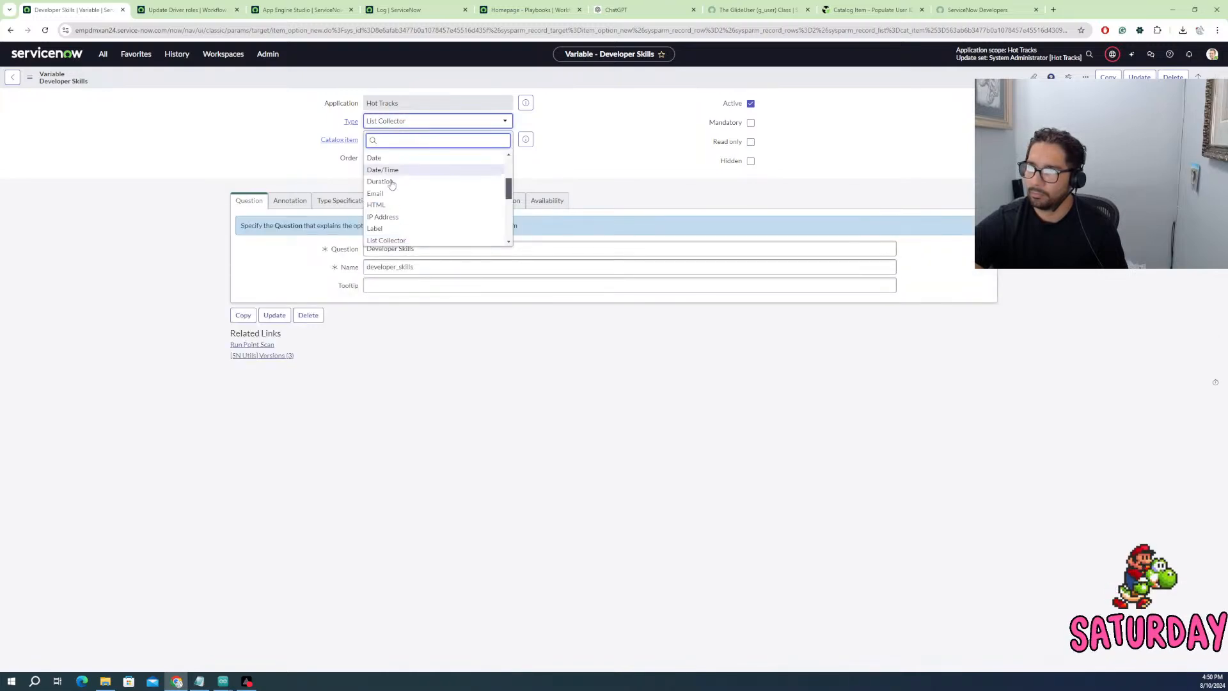
{"action": "scroll", "coordinate": [386, 207], "scroll_direction": "down", "scroll_amount": 3}
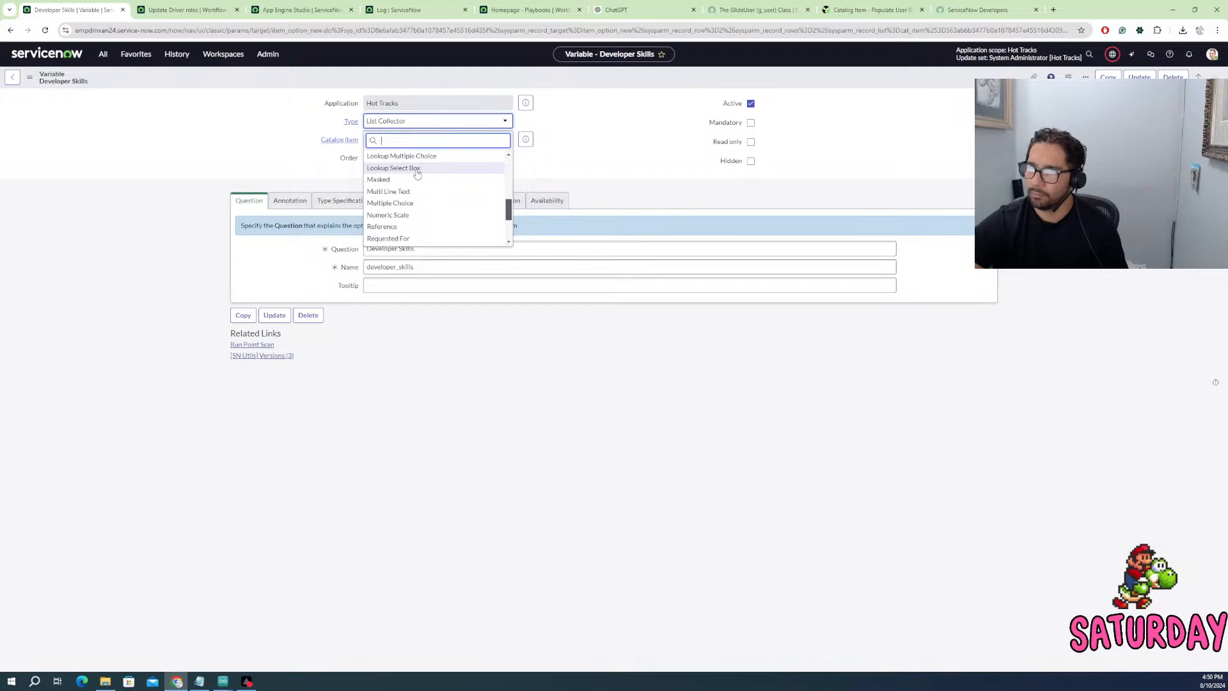
{"action": "left_click", "coordinate": [447, 156]}
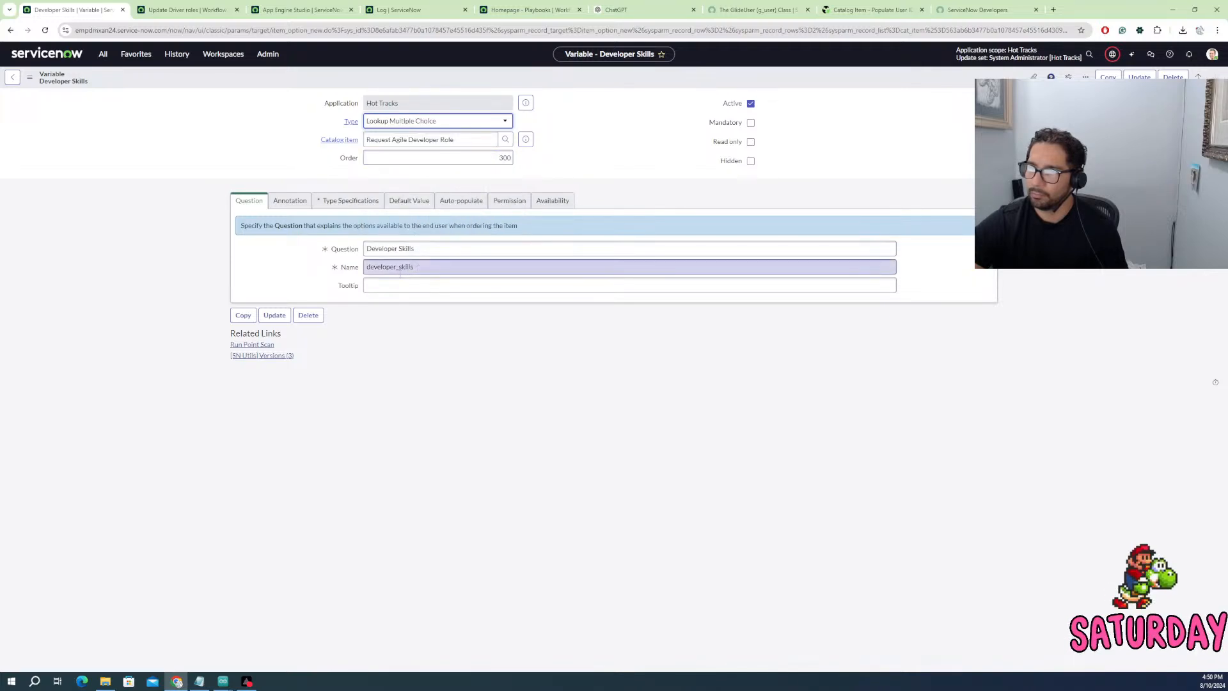
{"action": "left_click", "coordinate": [345, 288]}
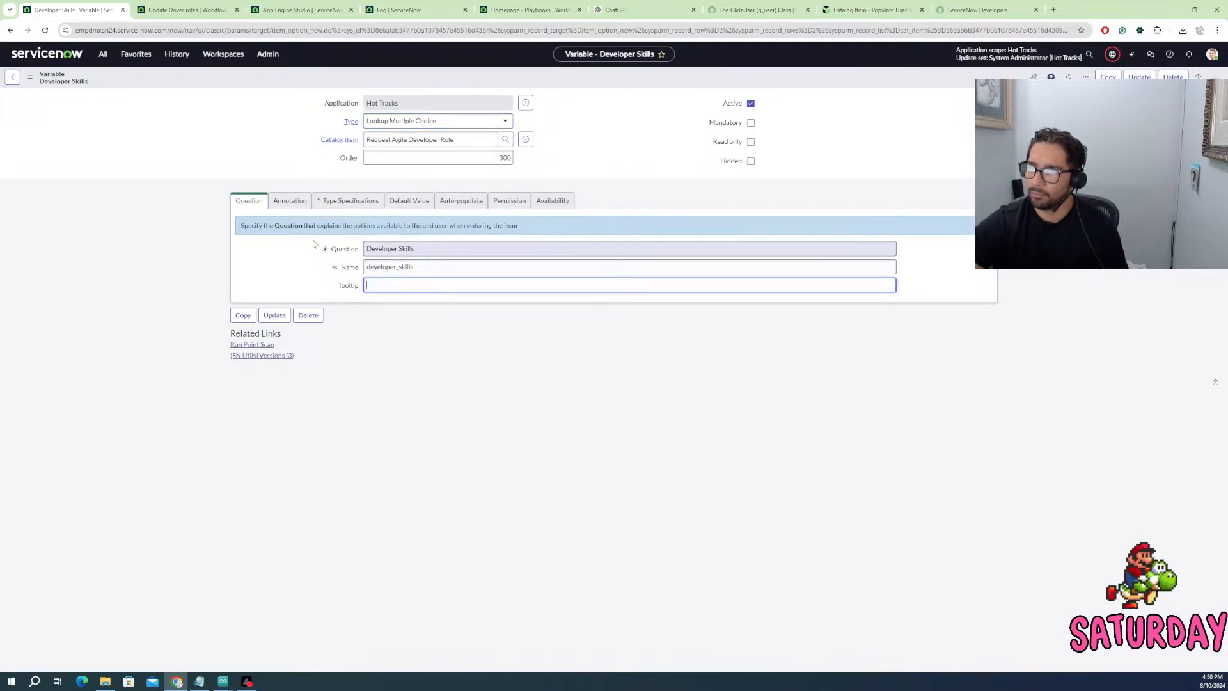
{"action": "right_click", "coordinate": [327, 76]}
{"action": "left_click", "coordinate": [359, 88]}
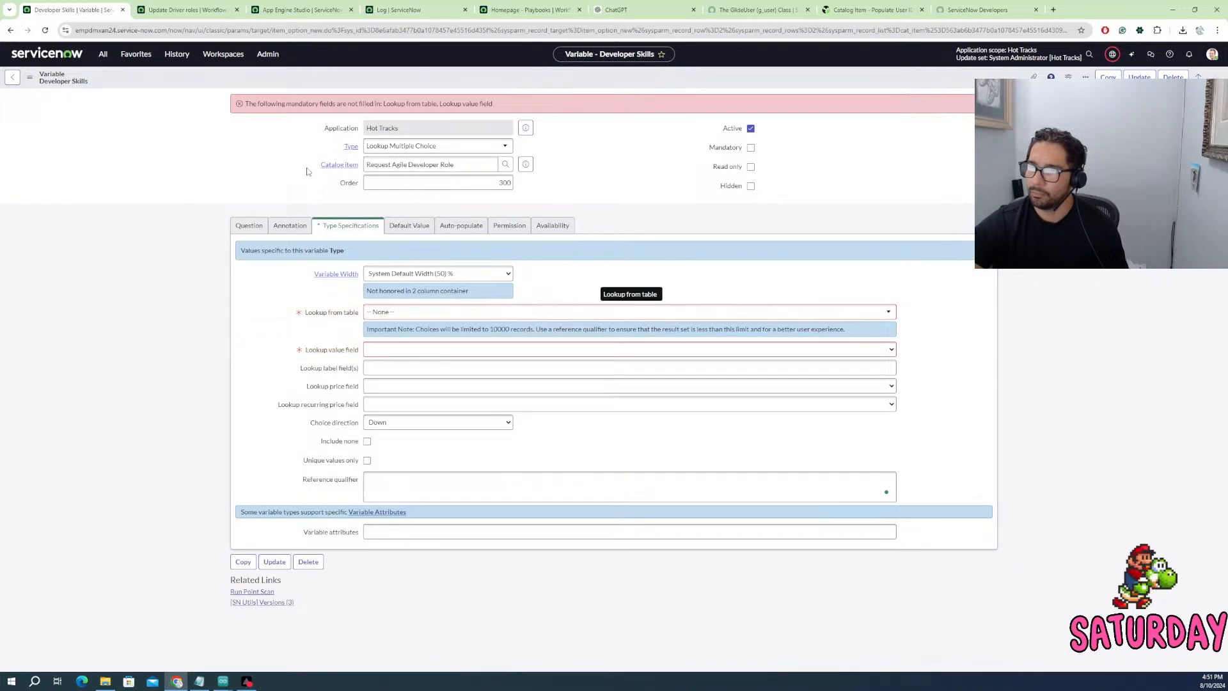
{"action": "left_click", "coordinate": [418, 315]}
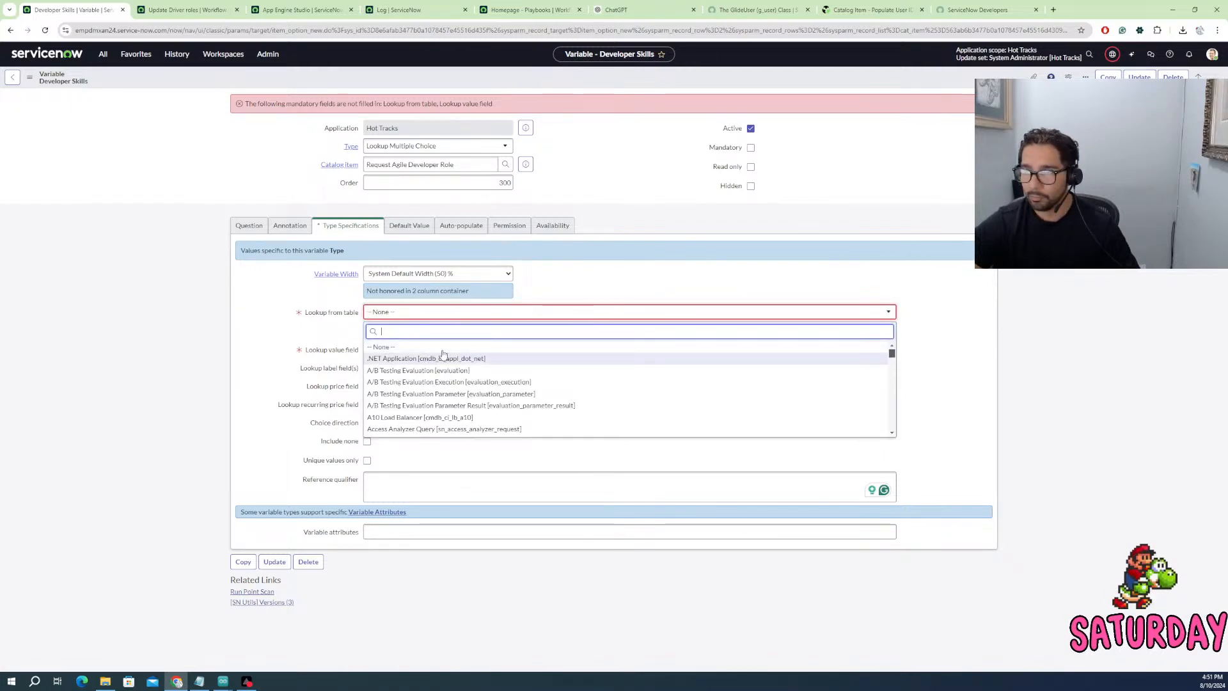
{"action": "type", "text": "ho"}
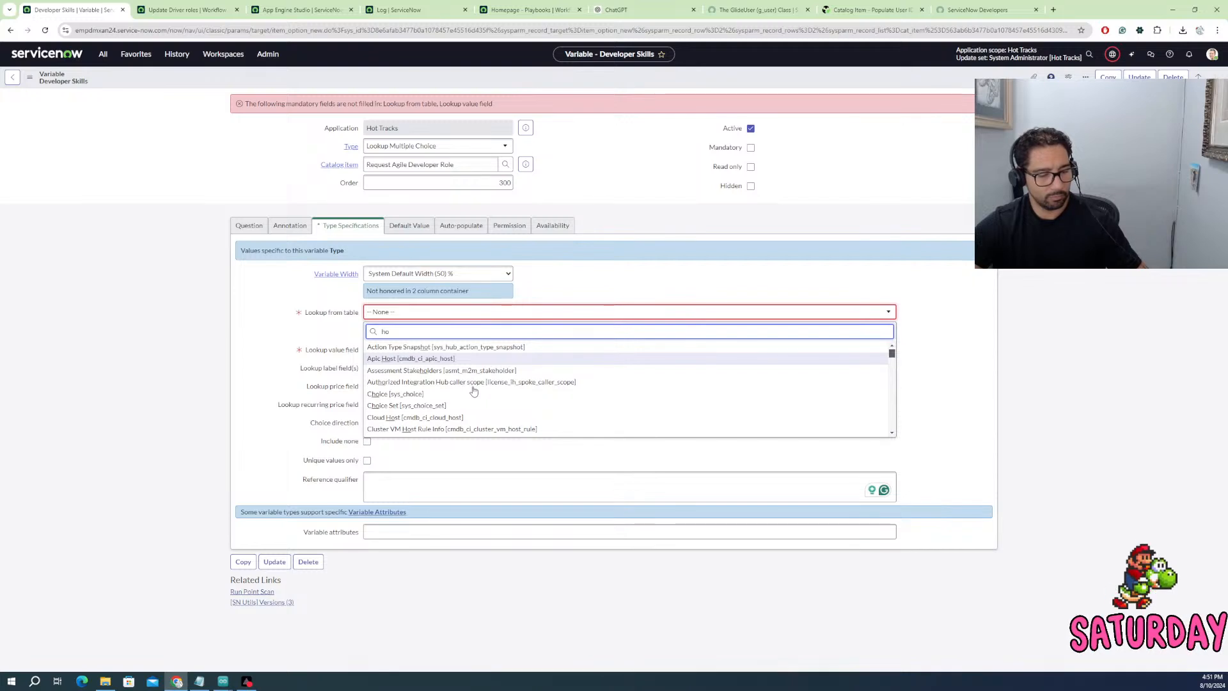
{"action": "key", "text": "BackSpace"}
{"action": "key", "text": "BackSpace"}
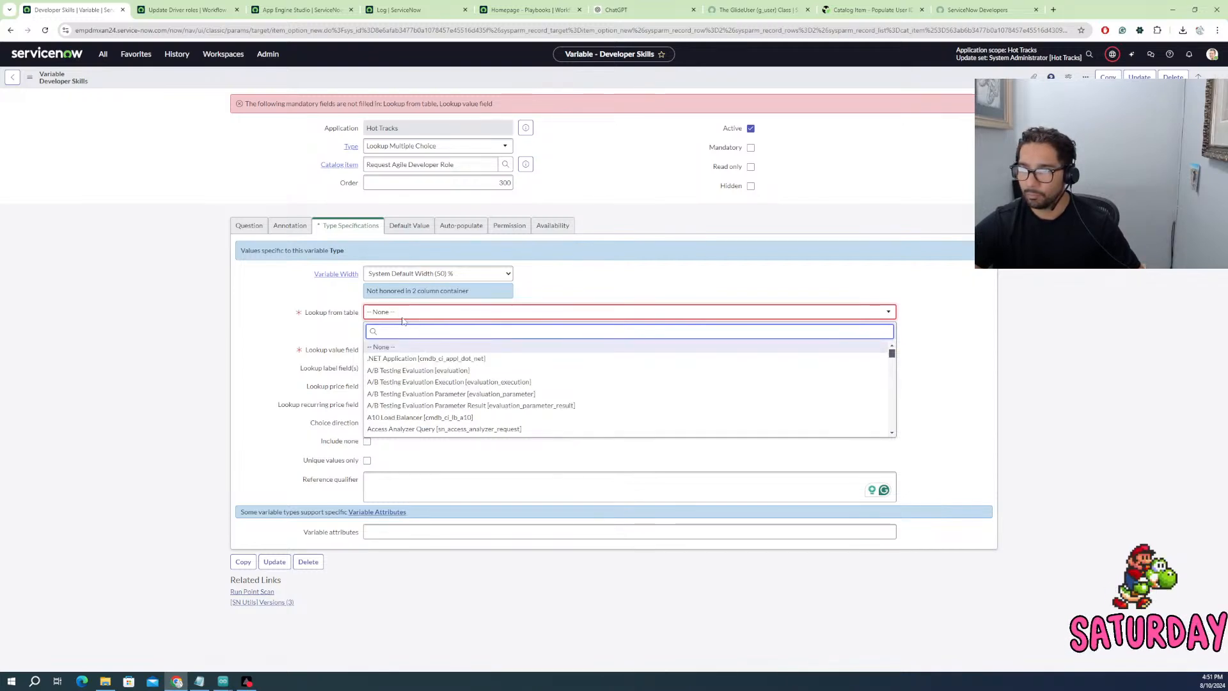
{"action": "left_click", "coordinate": [402, 316]}
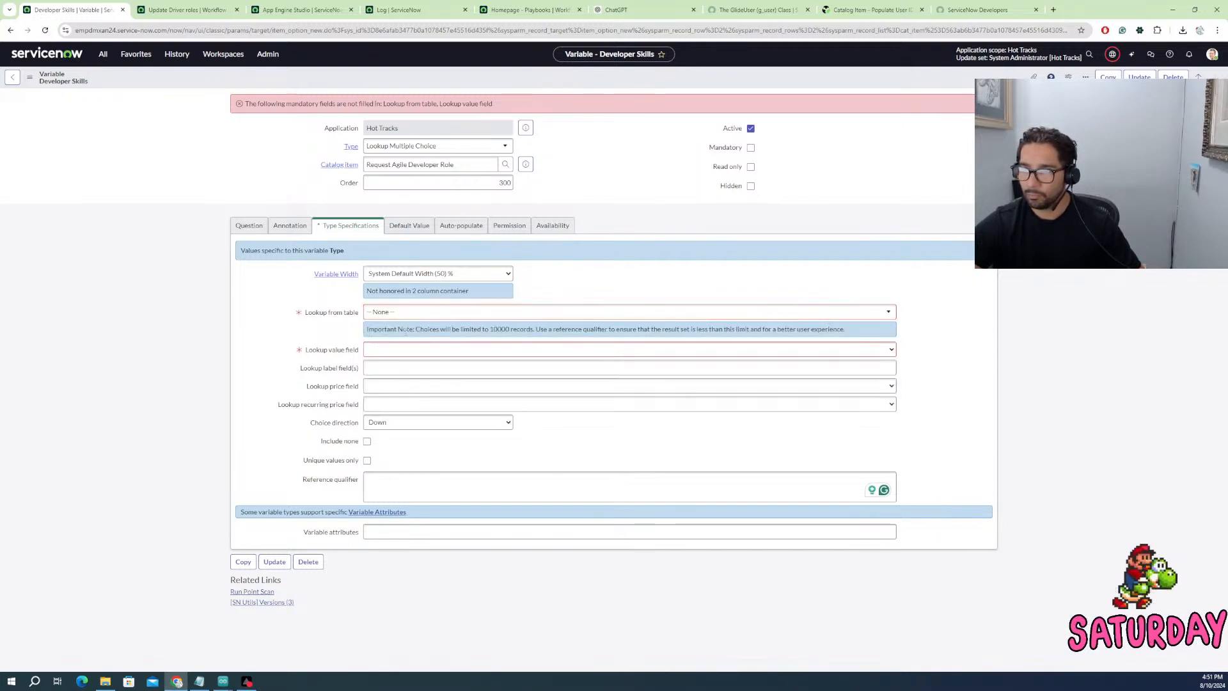
- Set the variable's lookup table to Driver [x_407566_hot_tra_0_driver] and its lookup value field to Developer Skills, then save the record
{"action": "left_click", "coordinate": [429, 315]}
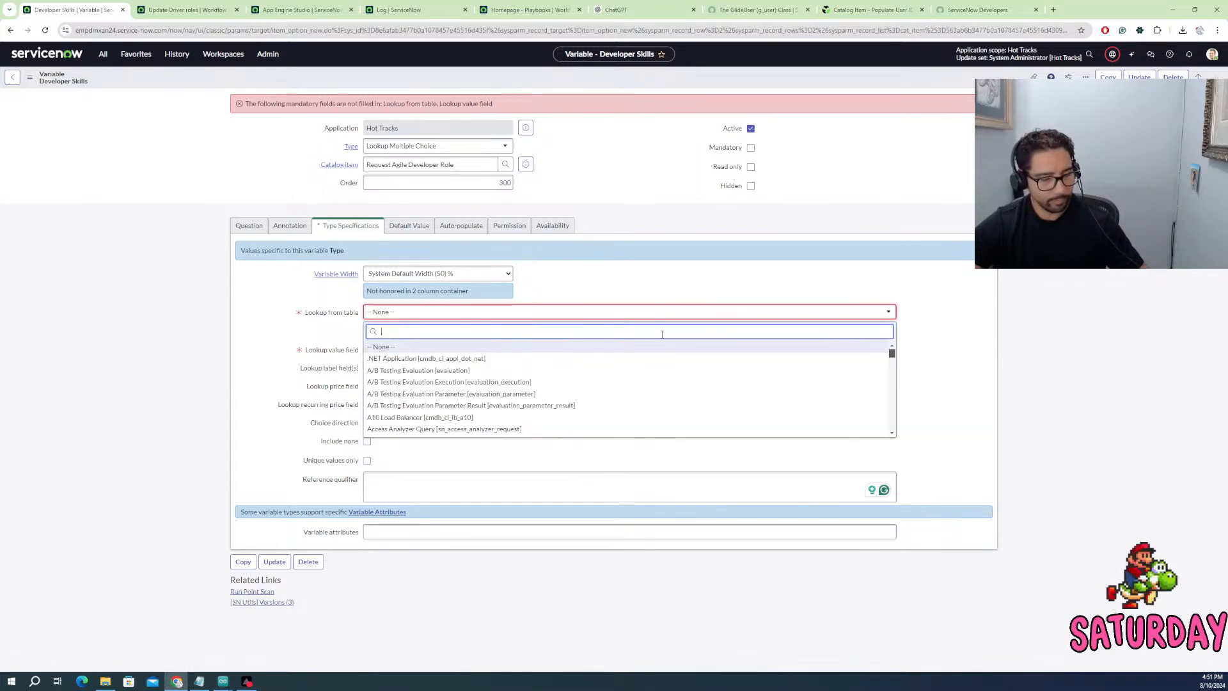
{"action": "type", "text": "driver"}
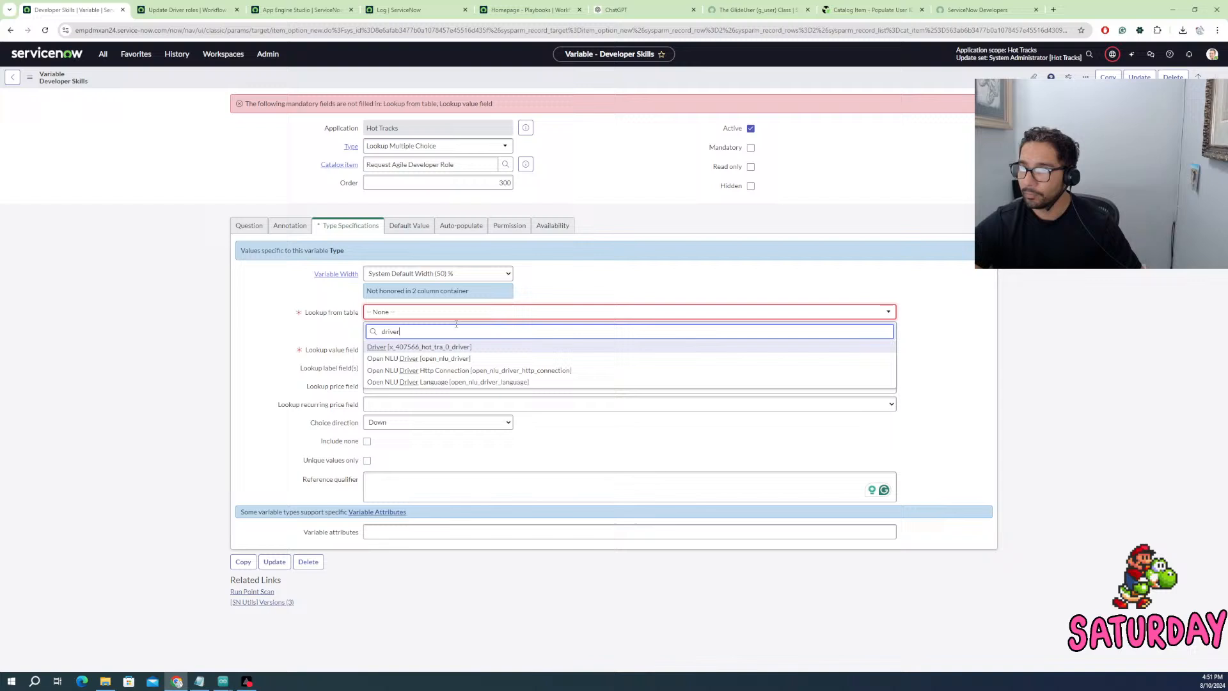
{"action": "left_click", "coordinate": [426, 348]}
{"action": "left_click", "coordinate": [415, 330]}
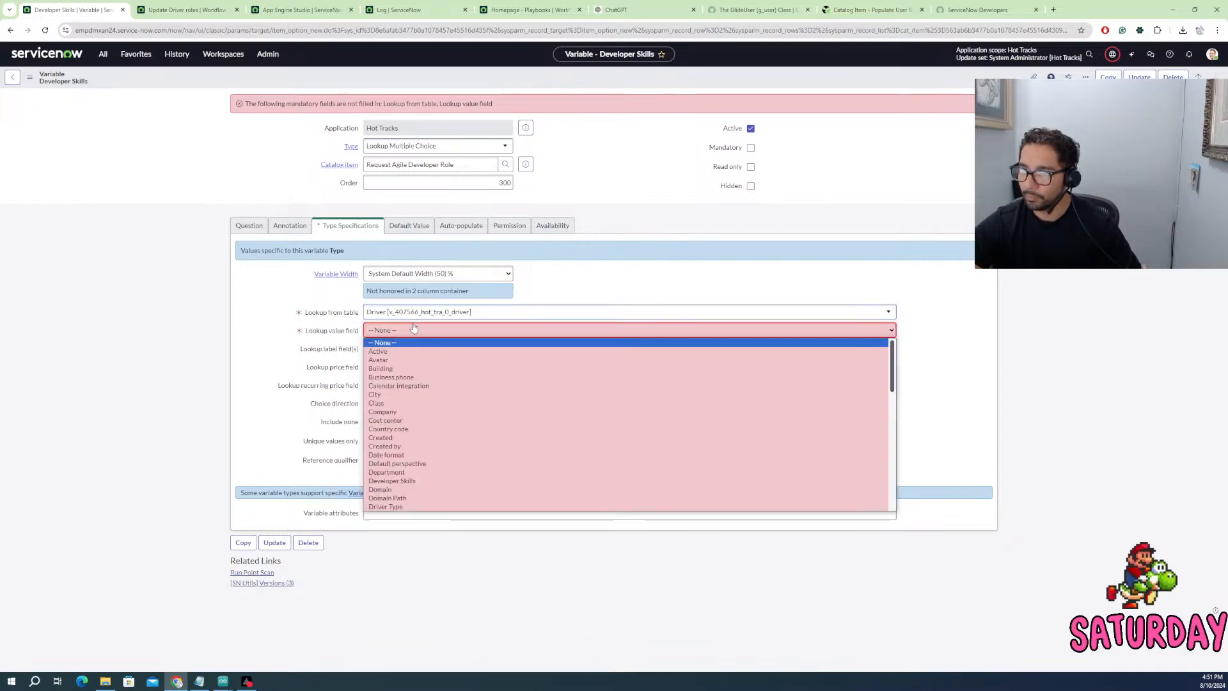
{"action": "left_click", "coordinate": [429, 481]}
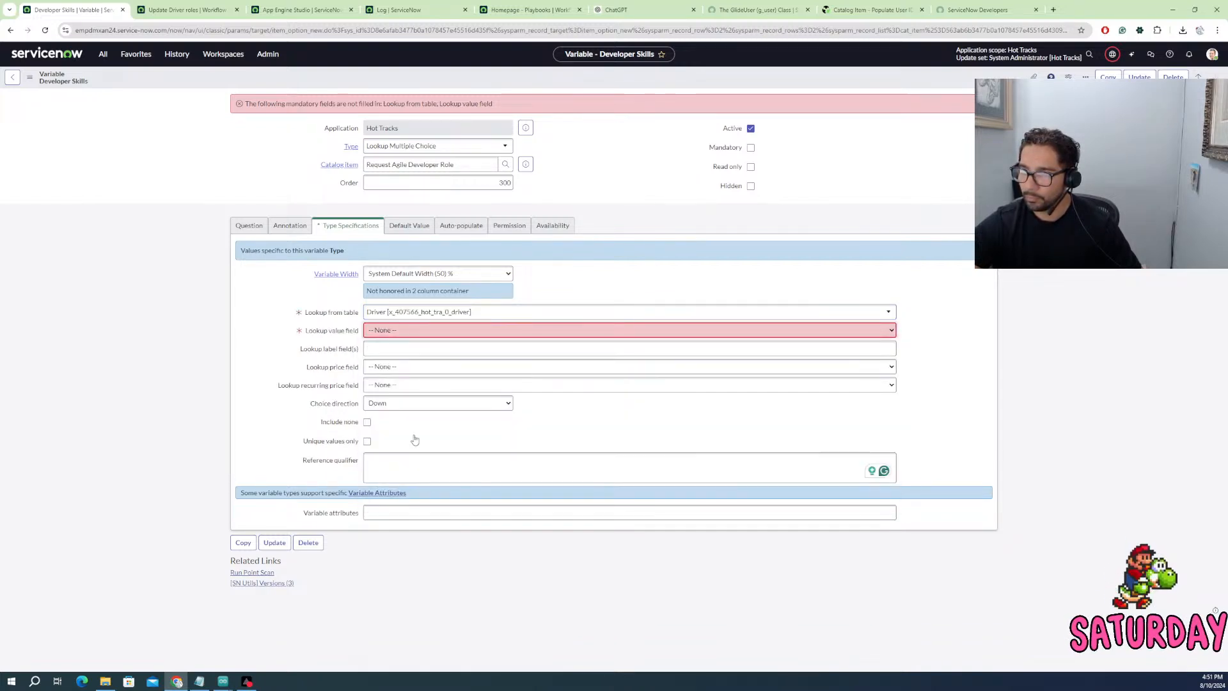
{"action": "left_click", "coordinate": [488, 349]}
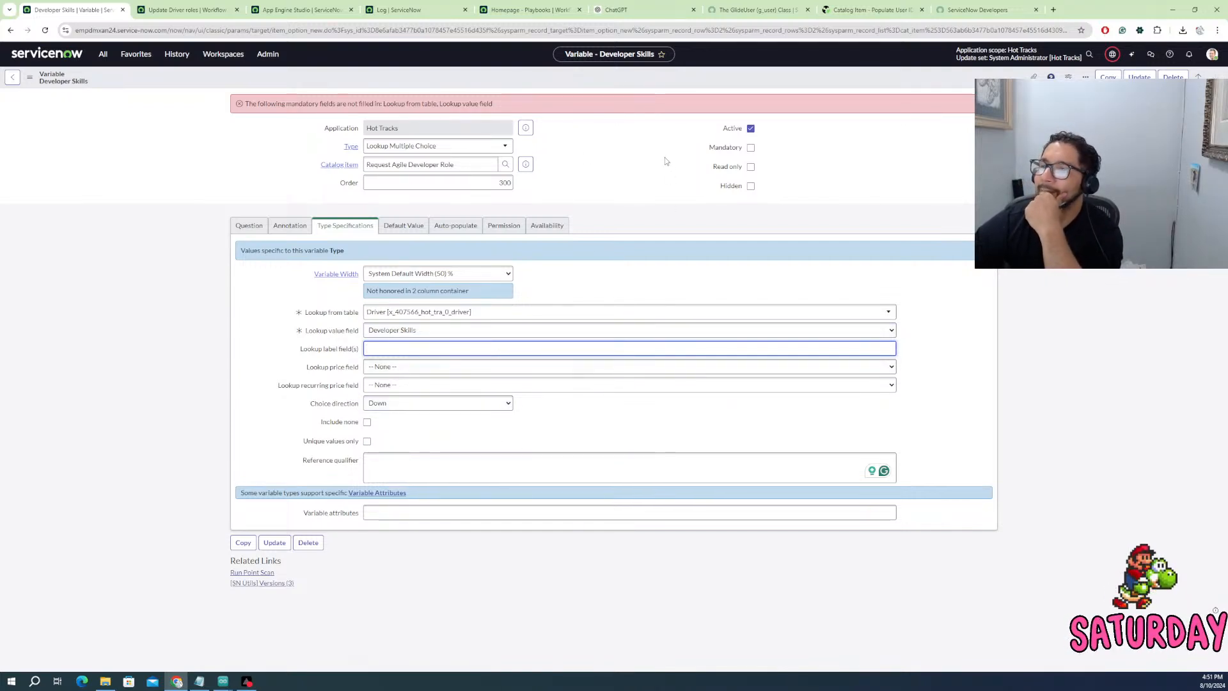
{"action": "left_click", "coordinate": [429, 84]}
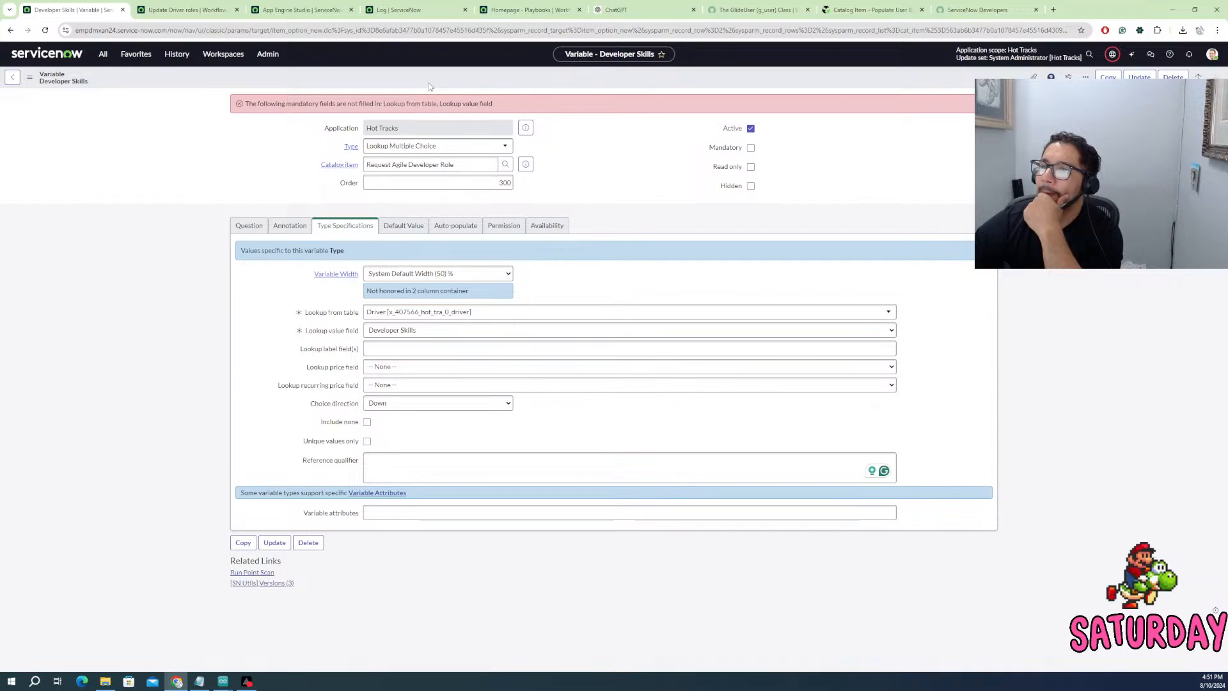
{"action": "right_click", "coordinate": [429, 83]}
{"action": "left_click", "coordinate": [444, 89]}
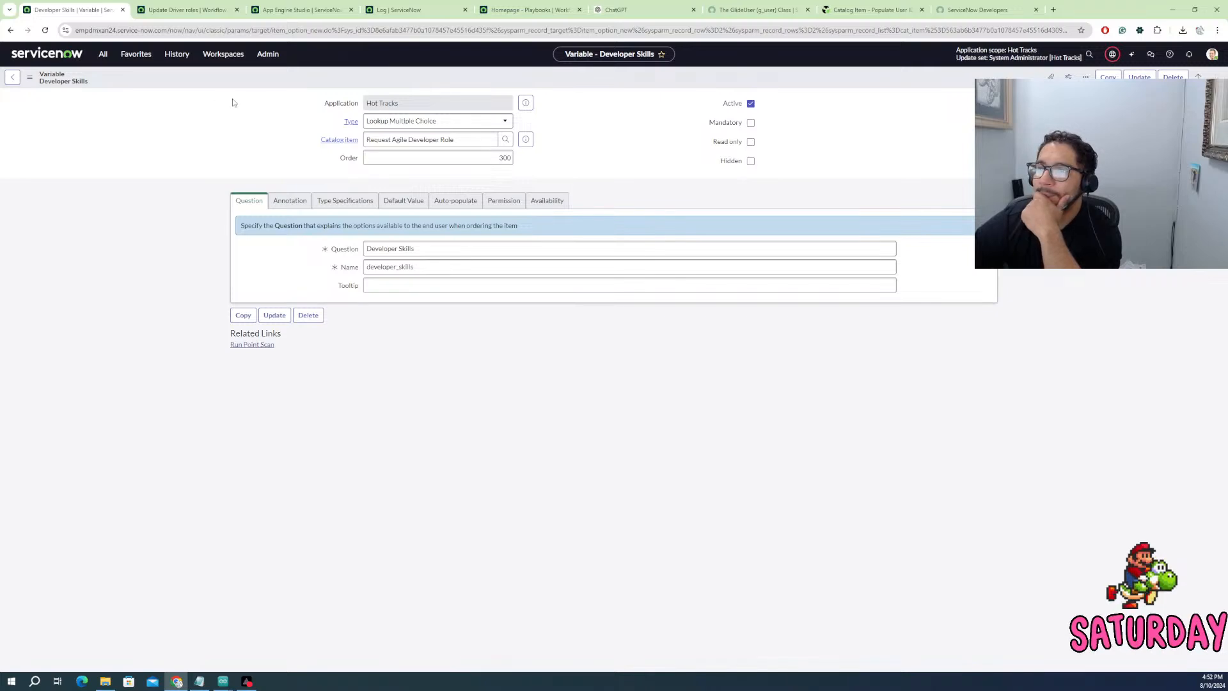
- Check the Developer Skills variable on the Request Agile Developer Role order form, then return to the catalog item record
{"action": "left_click", "coordinate": [13, 77]}
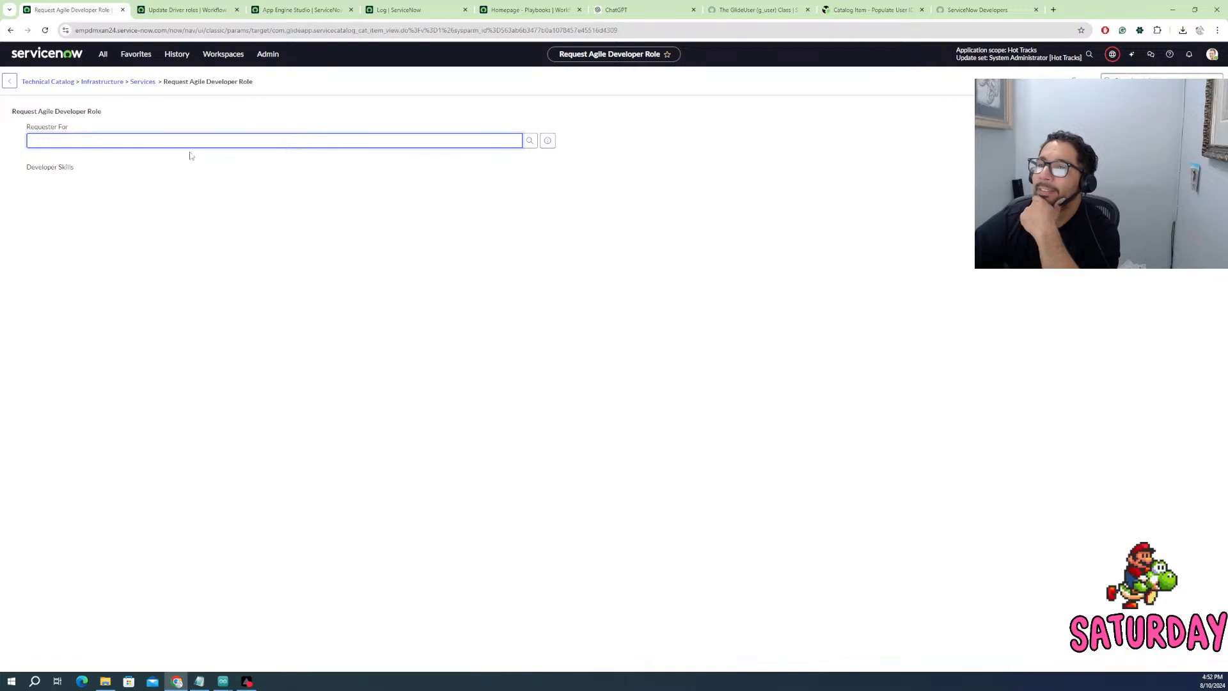
{"action": "left_click", "coordinate": [63, 171]}
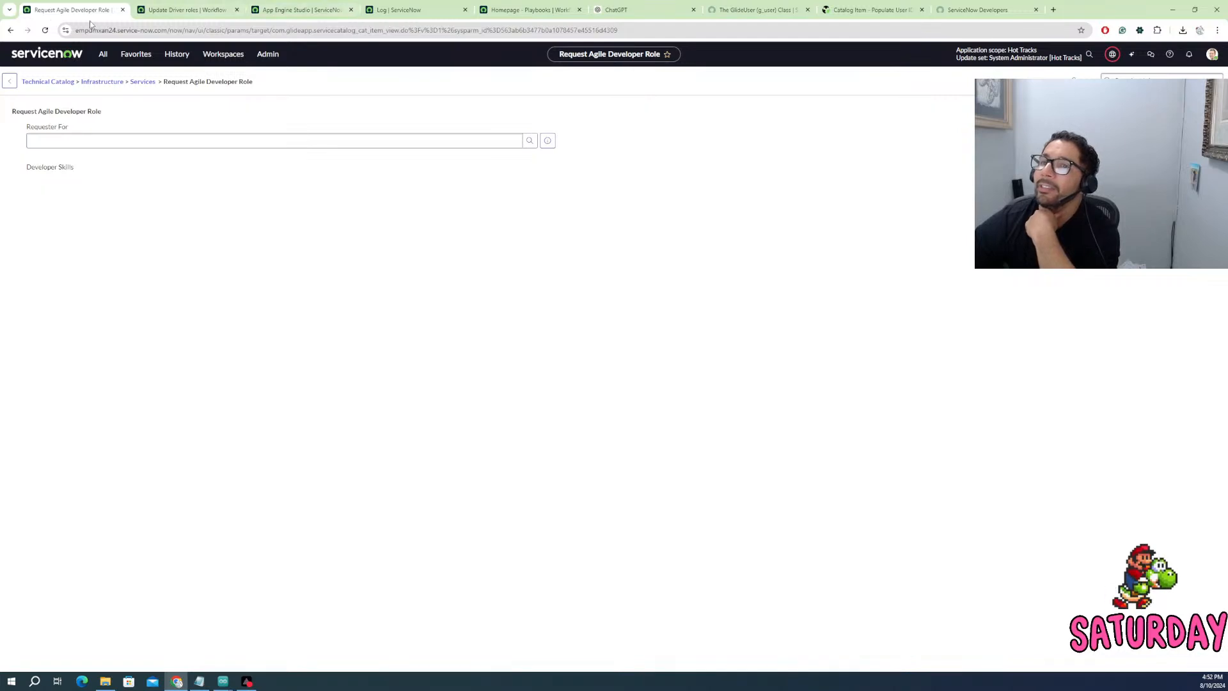
{"action": "left_click", "coordinate": [11, 32]}
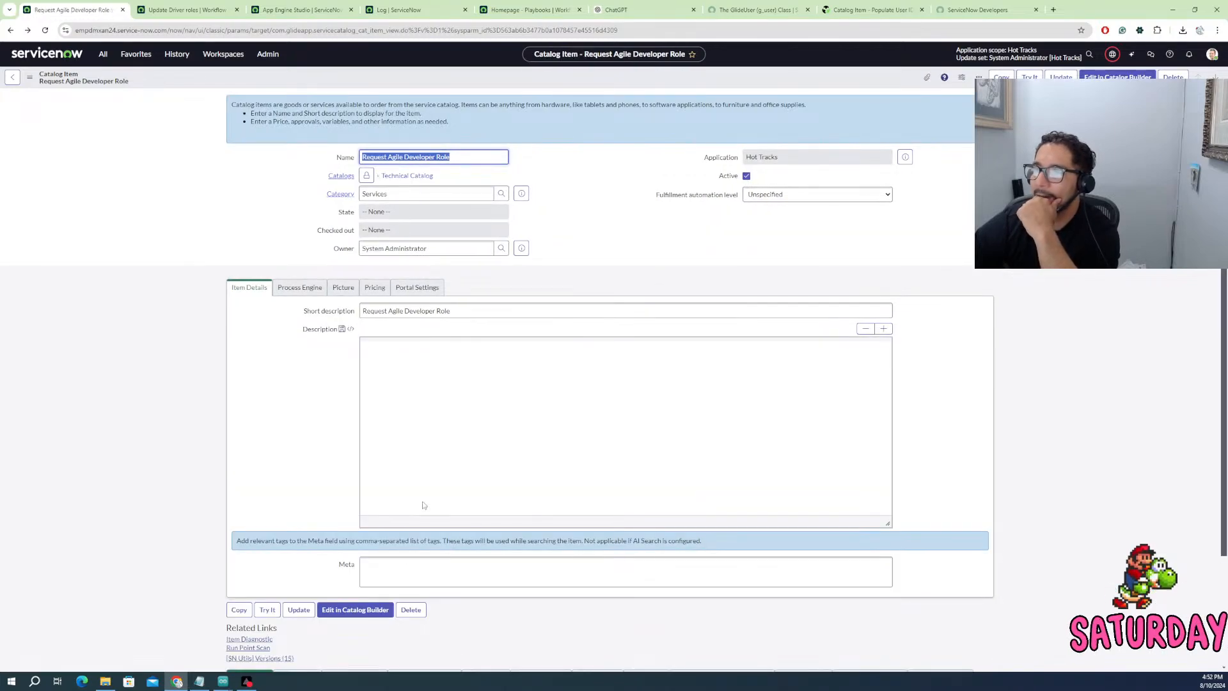
- Delete the Developer Skills variable from the catalog item, including its related option record
{"action": "scroll", "coordinate": [348, 484], "scroll_direction": "down", "scroll_amount": 2}
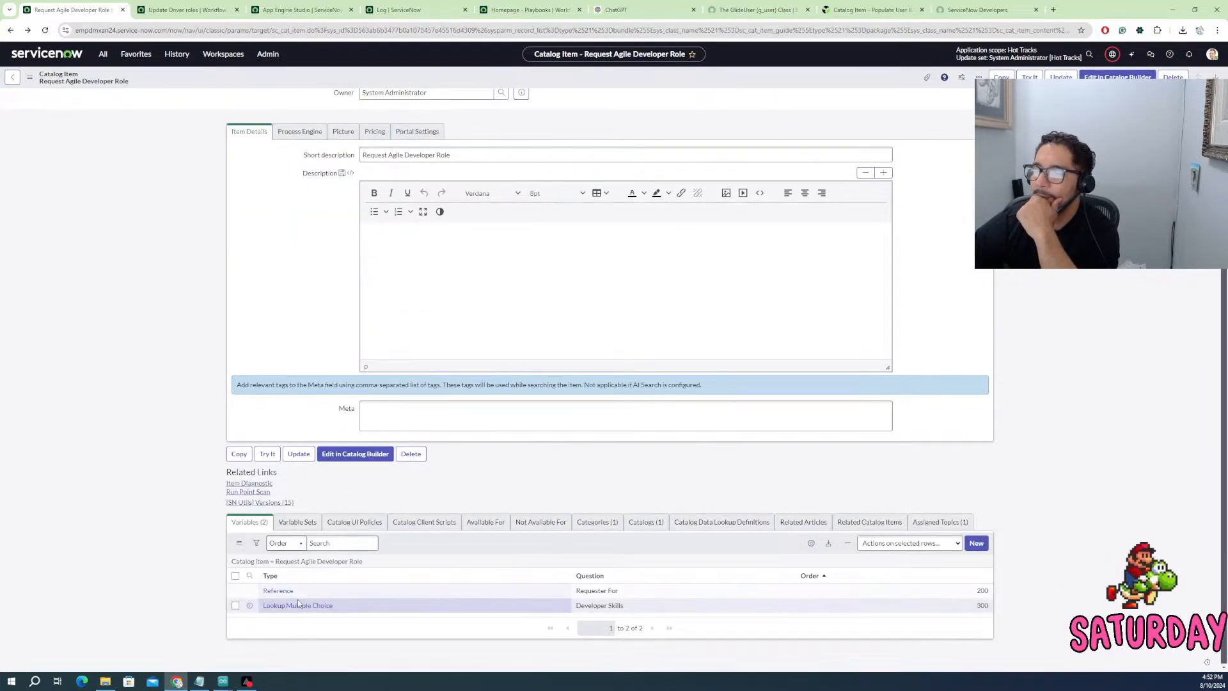
{"action": "left_click", "coordinate": [238, 606]}
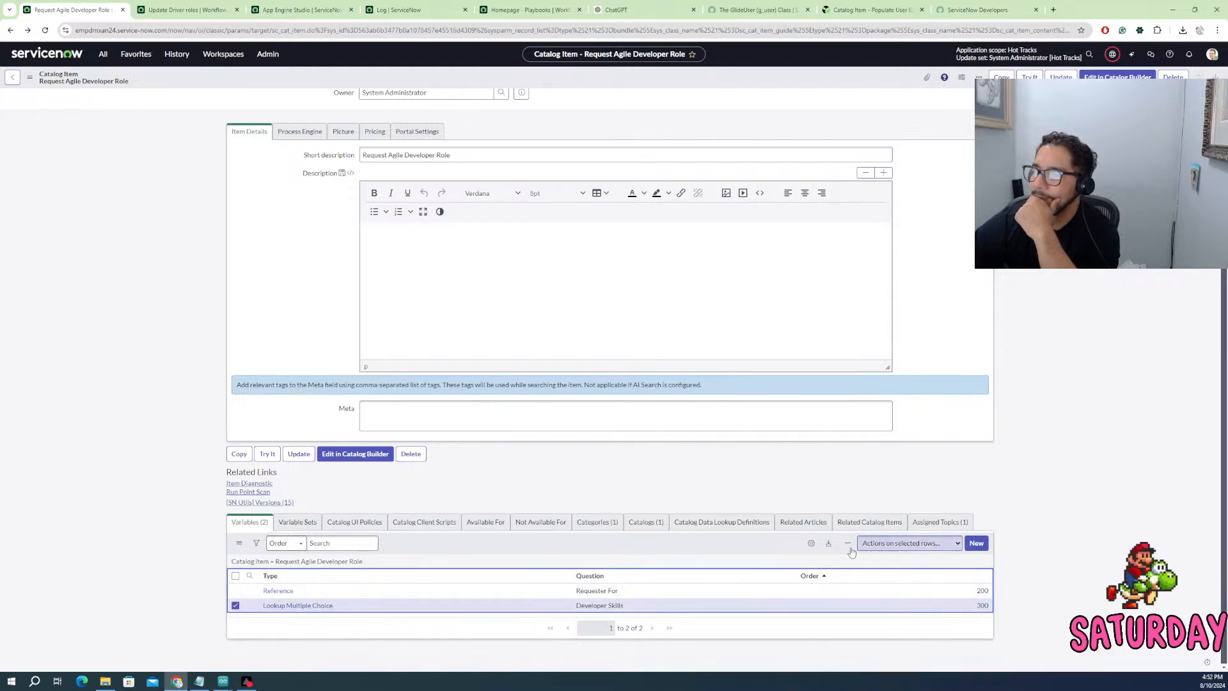
{"action": "left_click", "coordinate": [883, 544]}
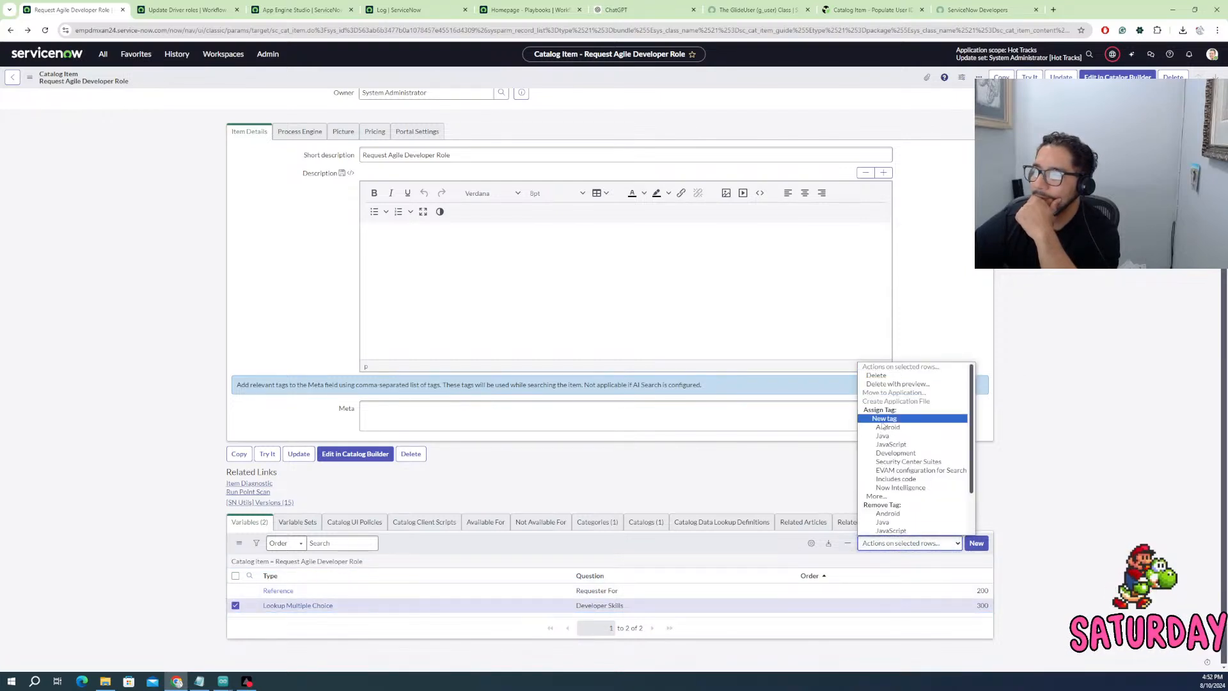
{"action": "left_click", "coordinate": [878, 376]}
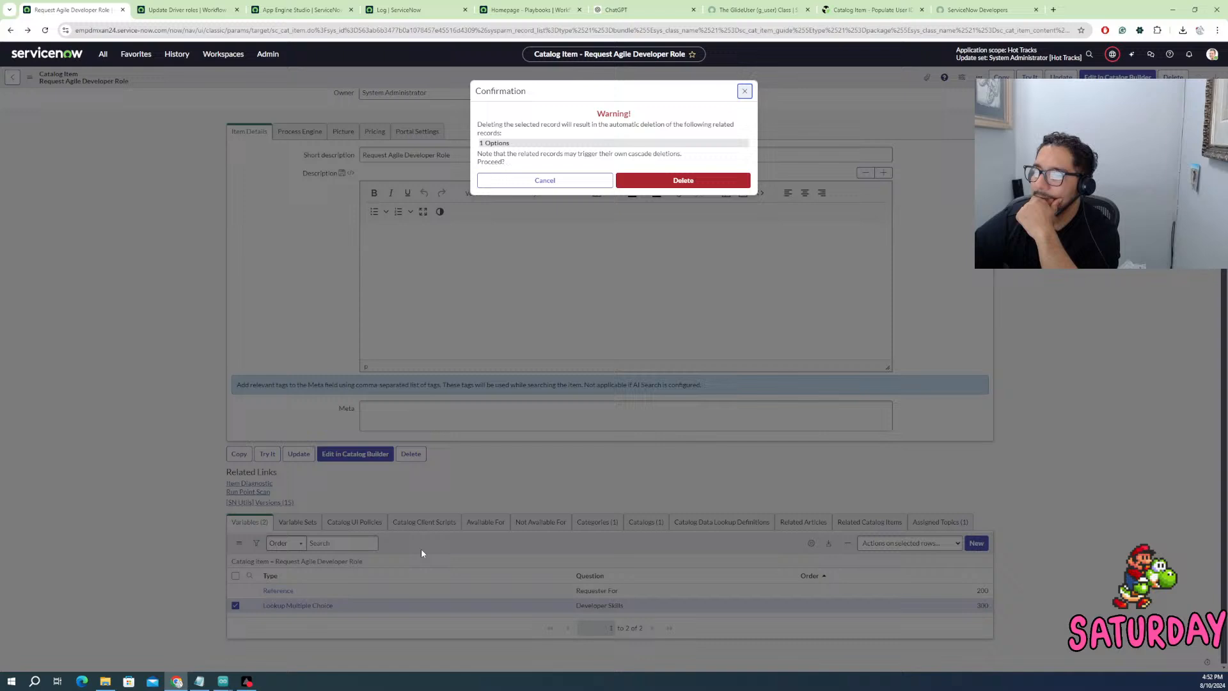
{"action": "left_click", "coordinate": [657, 182]}
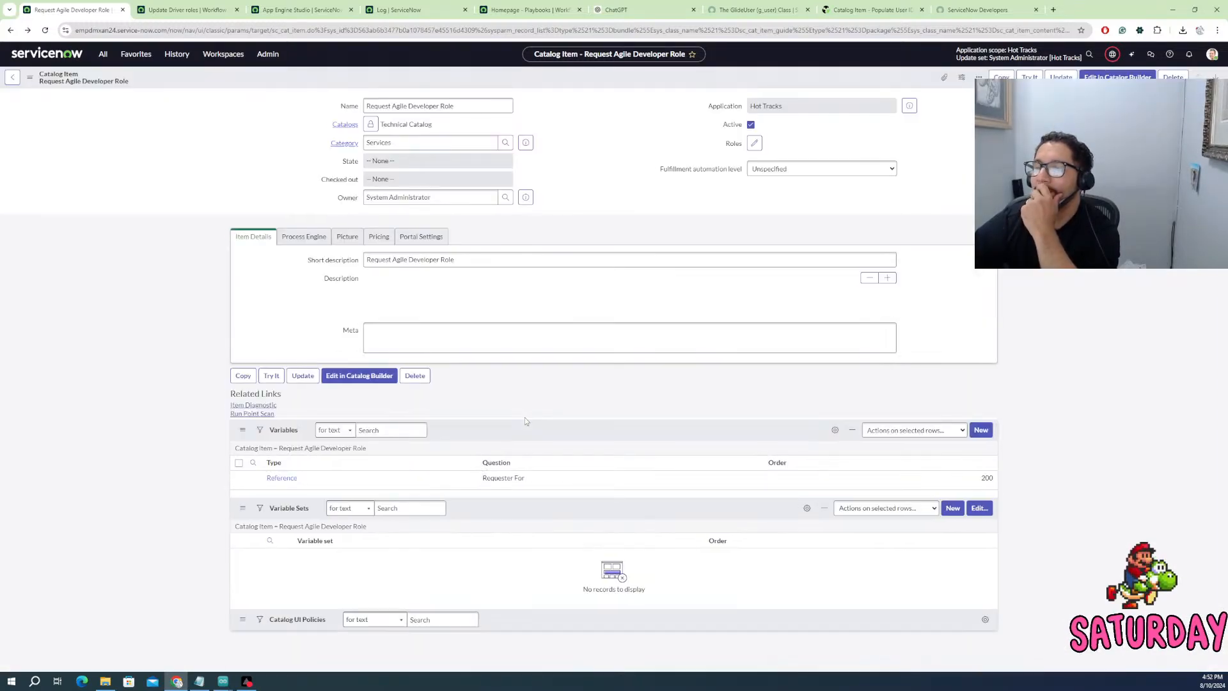
- Deactivate the Request Agile Developer Role catalog item and save the record
{"action": "scroll", "coordinate": [470, 482], "scroll_direction": "down", "scroll_amount": 2}
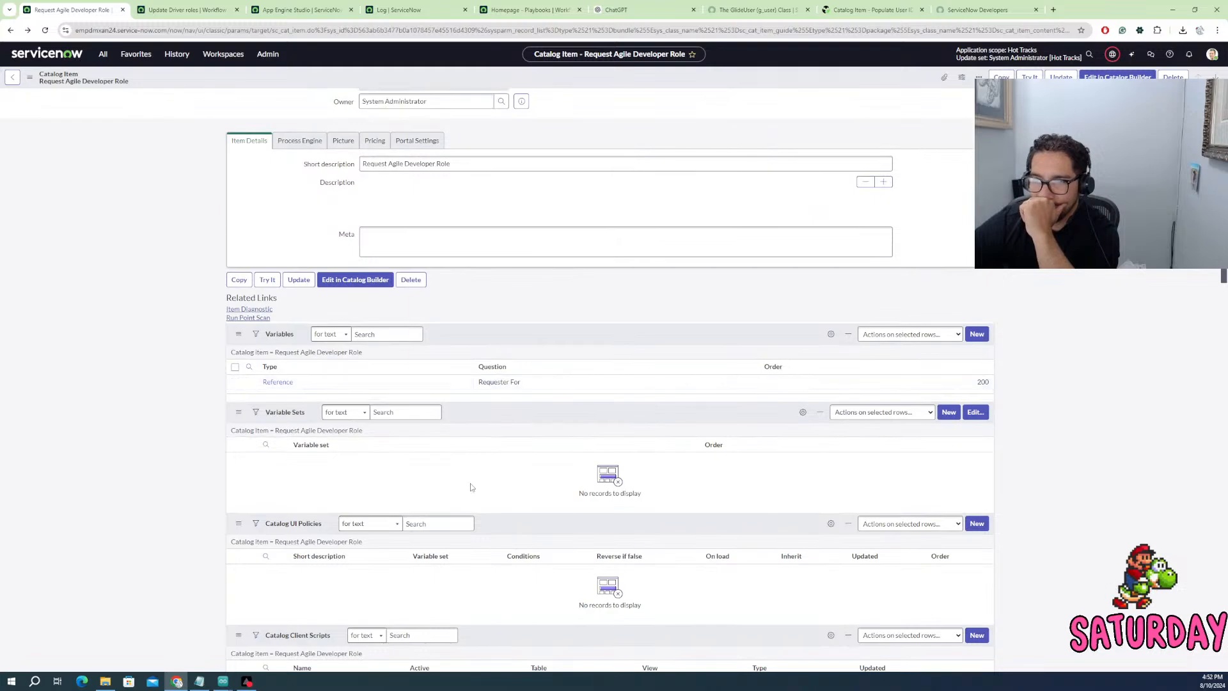
{"action": "scroll", "coordinate": [472, 487], "scroll_direction": "down", "scroll_amount": 1}
{"action": "scroll", "coordinate": [466, 474], "scroll_direction": "up", "scroll_amount": 3}
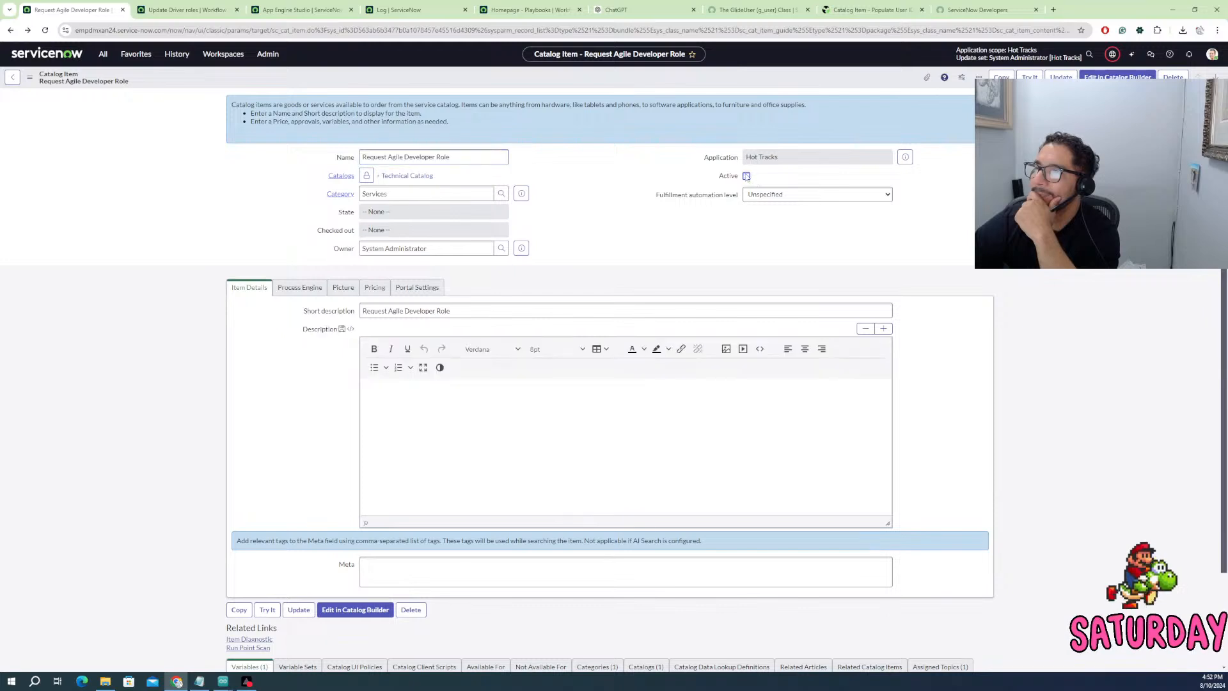
{"action": "right_click", "coordinate": [728, 79]}
{"action": "left_click", "coordinate": [760, 89]}
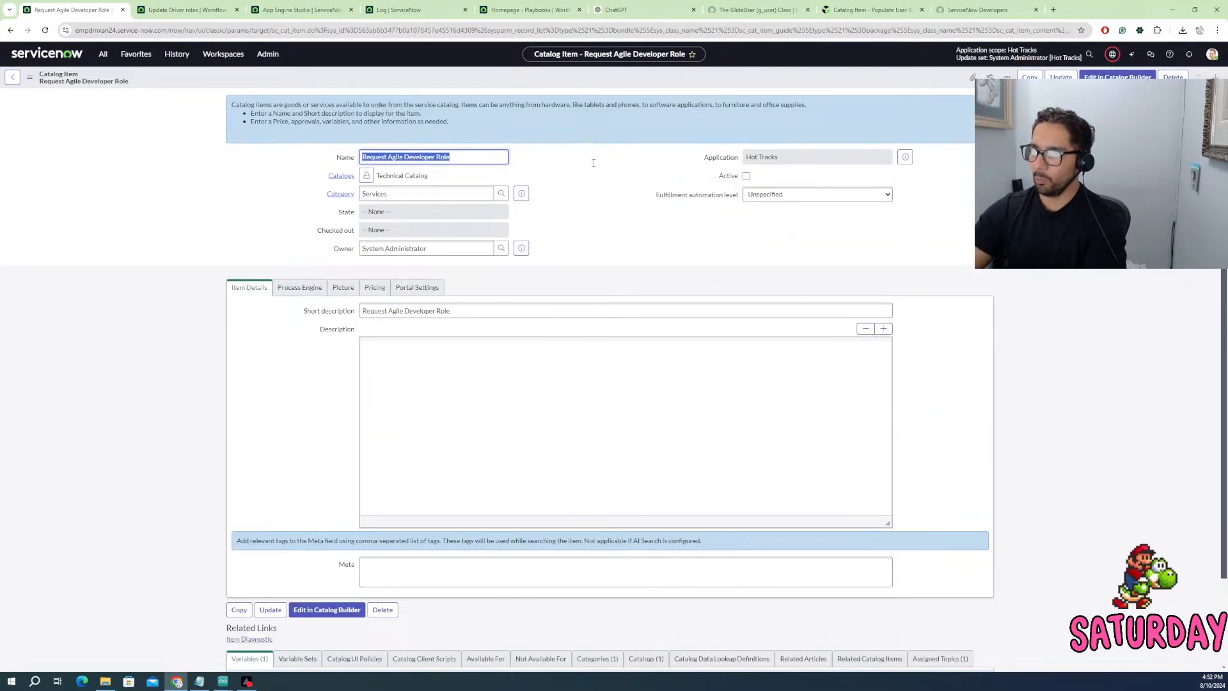
- Close all browser tabs from App Engine Studio through ServiceNow Developers, keeping only the catalog item and the Update Driver roles flow
{"action": "left_click", "coordinate": [189, 11]}
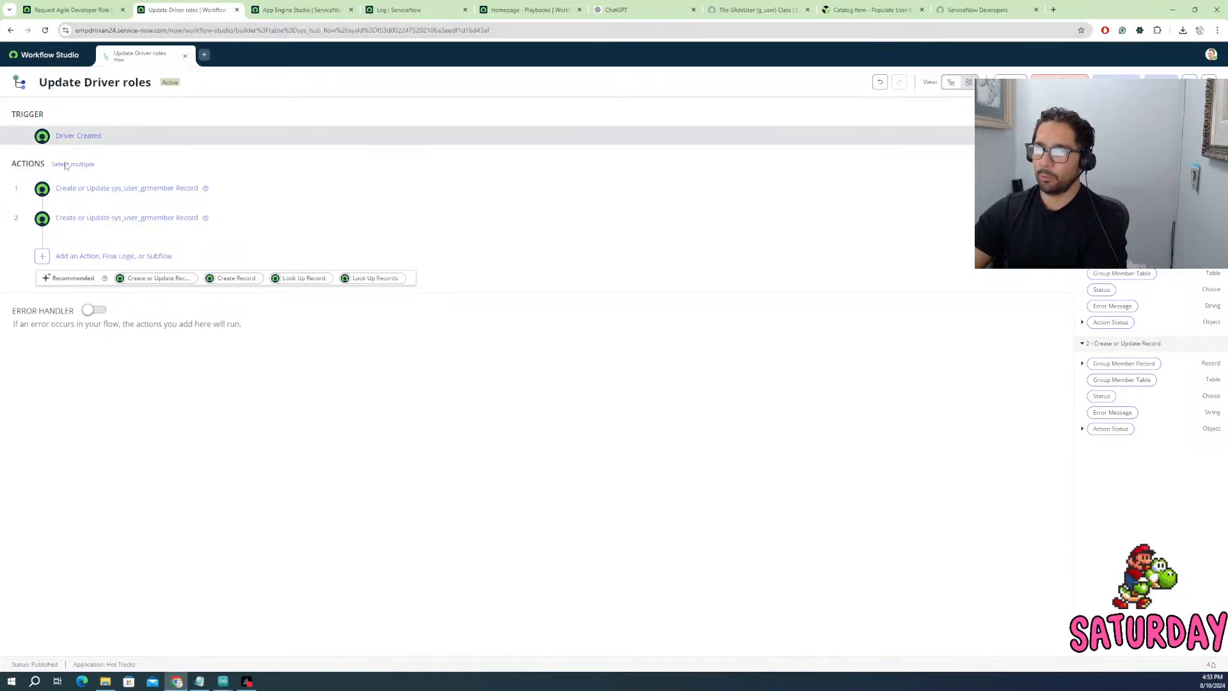
{"action": "left_click", "coordinate": [287, 10]}
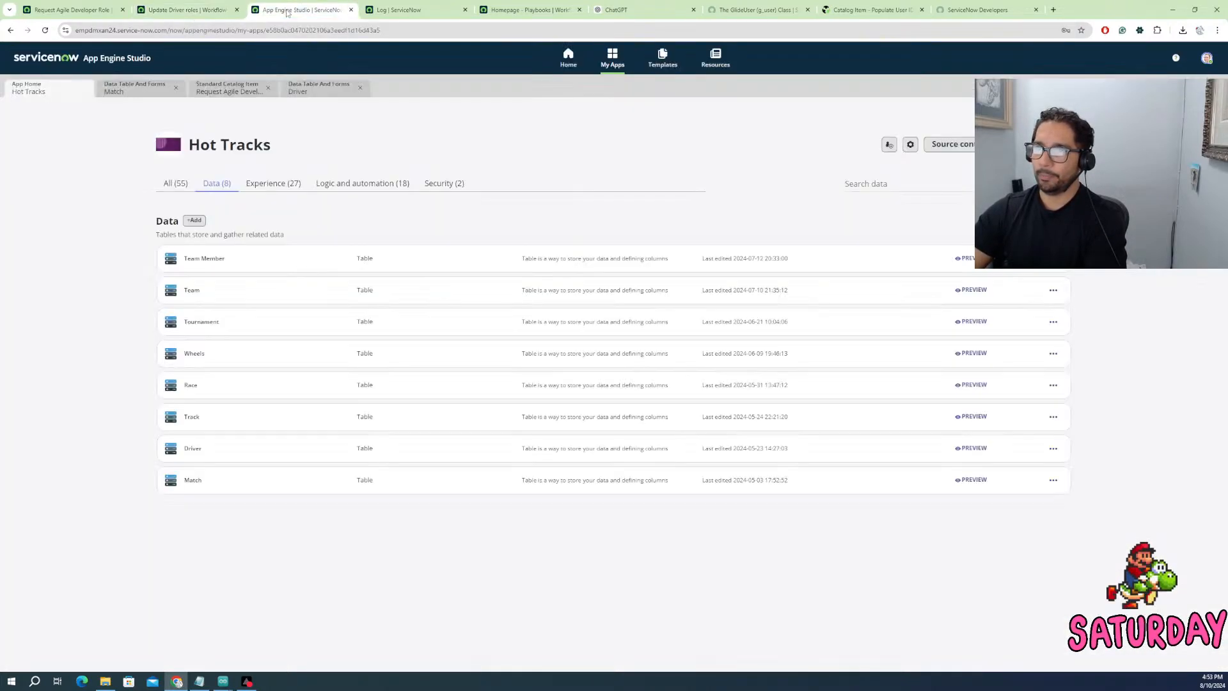
{"action": "left_click", "coordinate": [351, 11]}
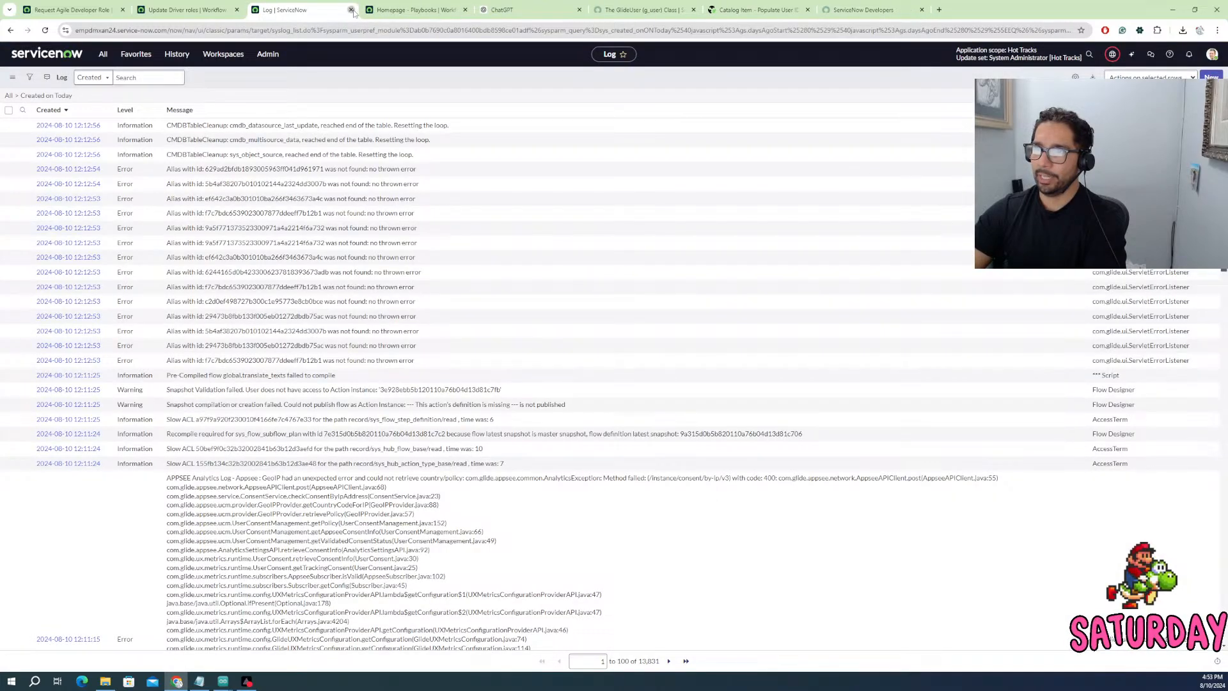
{"action": "left_click", "coordinate": [351, 10]}
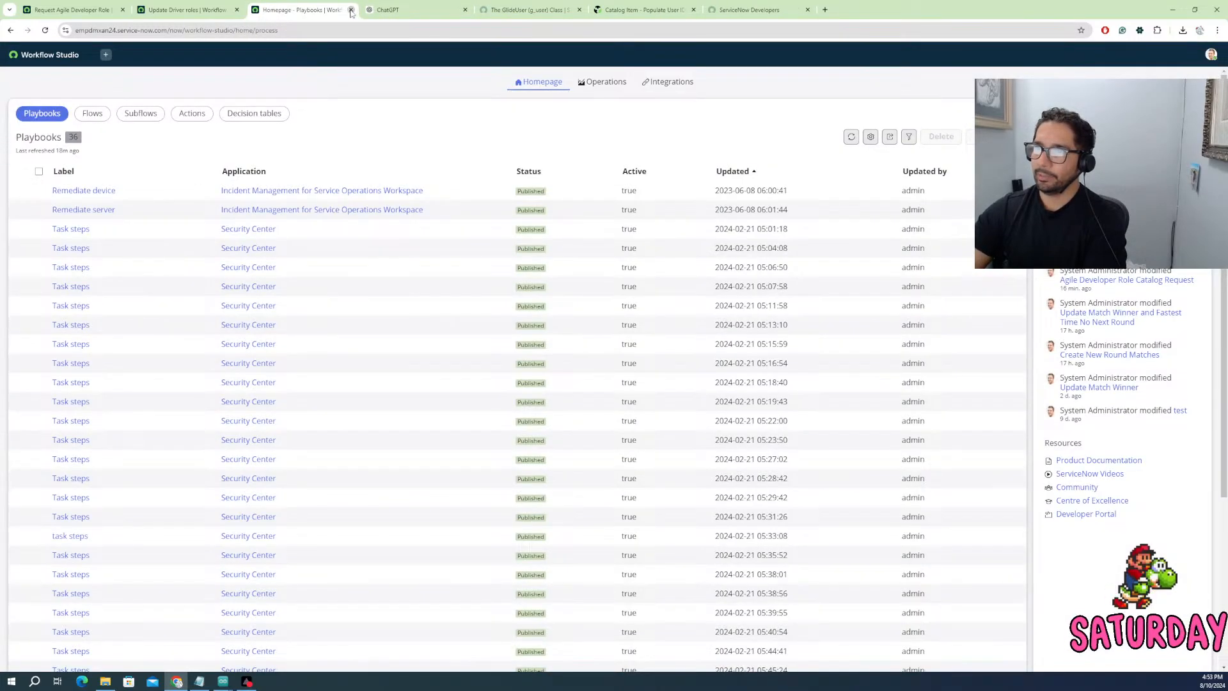
{"action": "left_click", "coordinate": [351, 11]}
{"action": "left_click", "coordinate": [351, 10]}
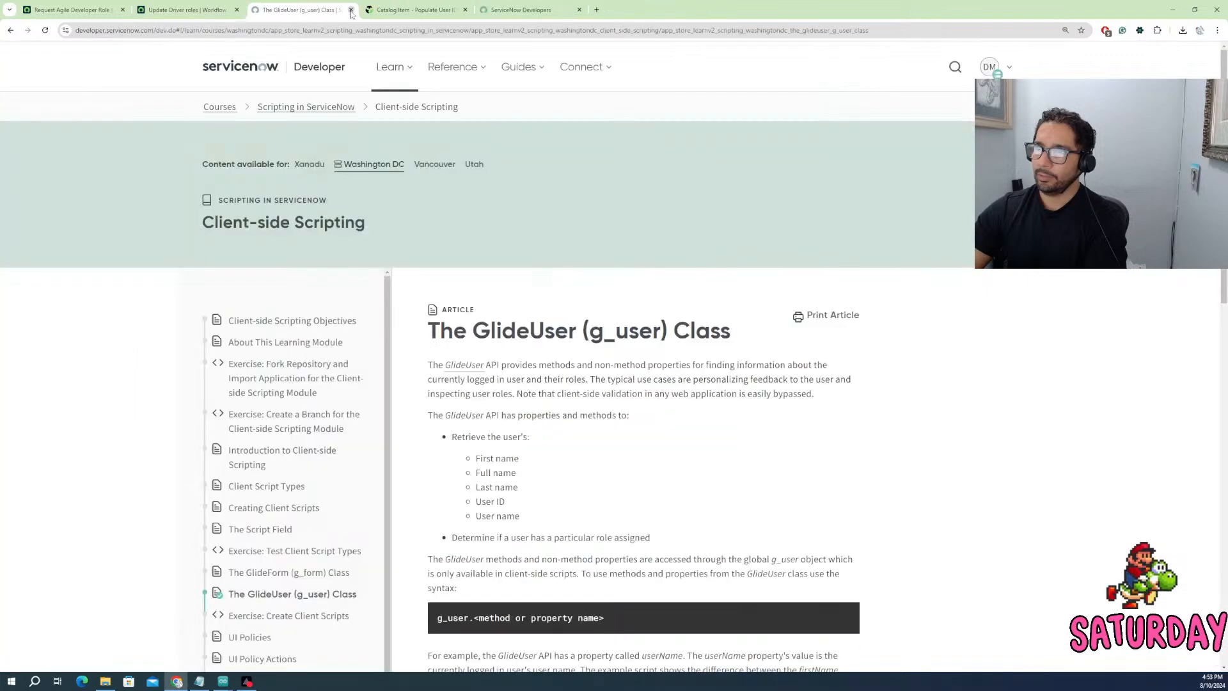
{"action": "left_click", "coordinate": [351, 11]}
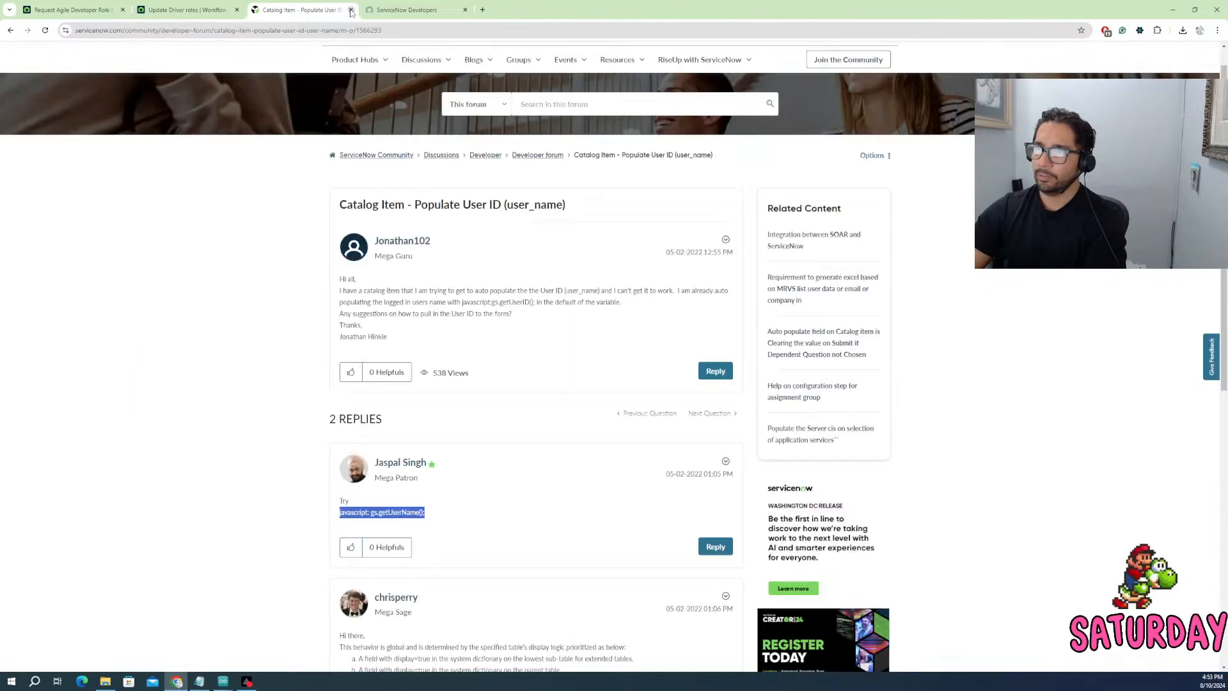
{"action": "left_click", "coordinate": [351, 10]}
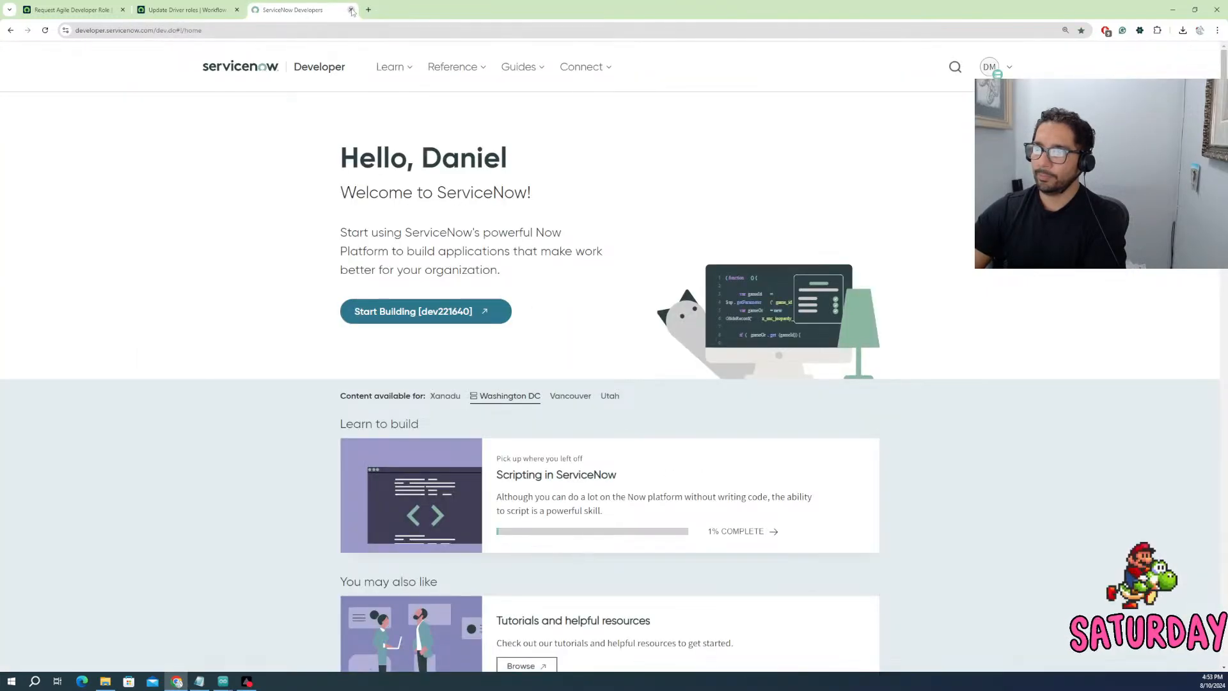
{"action": "left_click", "coordinate": [352, 11]}
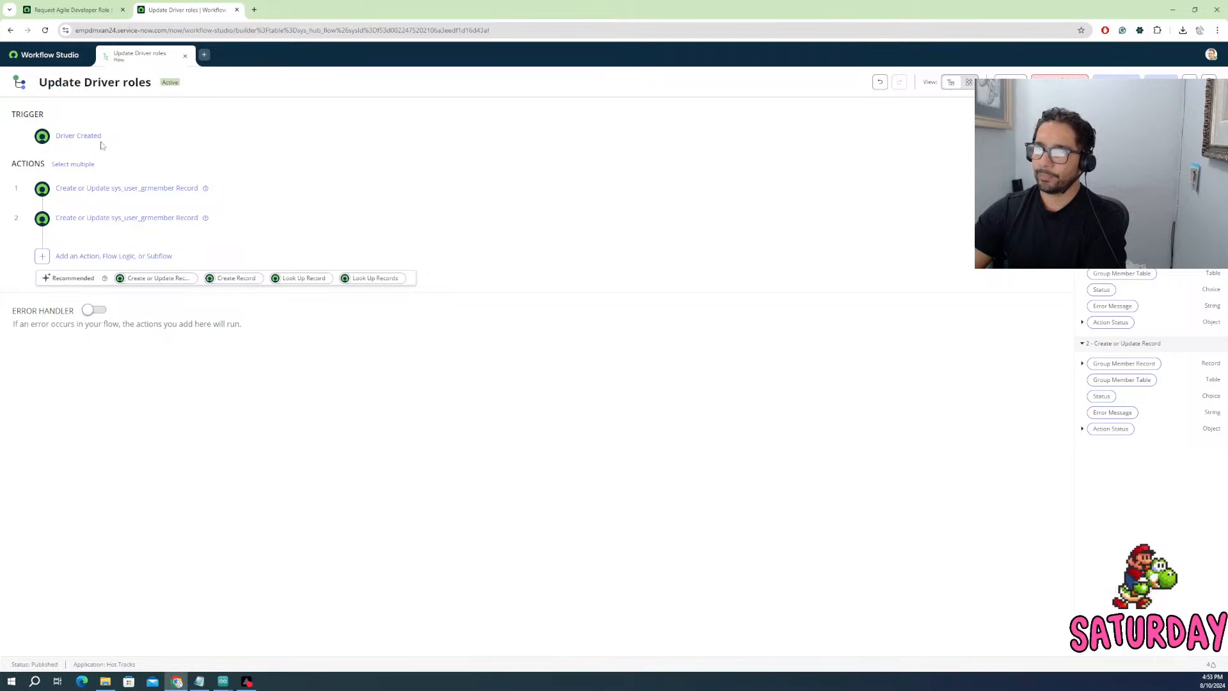
- Switch back to the catalog item's browser tab and open the ServiceNow instance's home page
{"action": "left_click", "coordinate": [87, 11]}
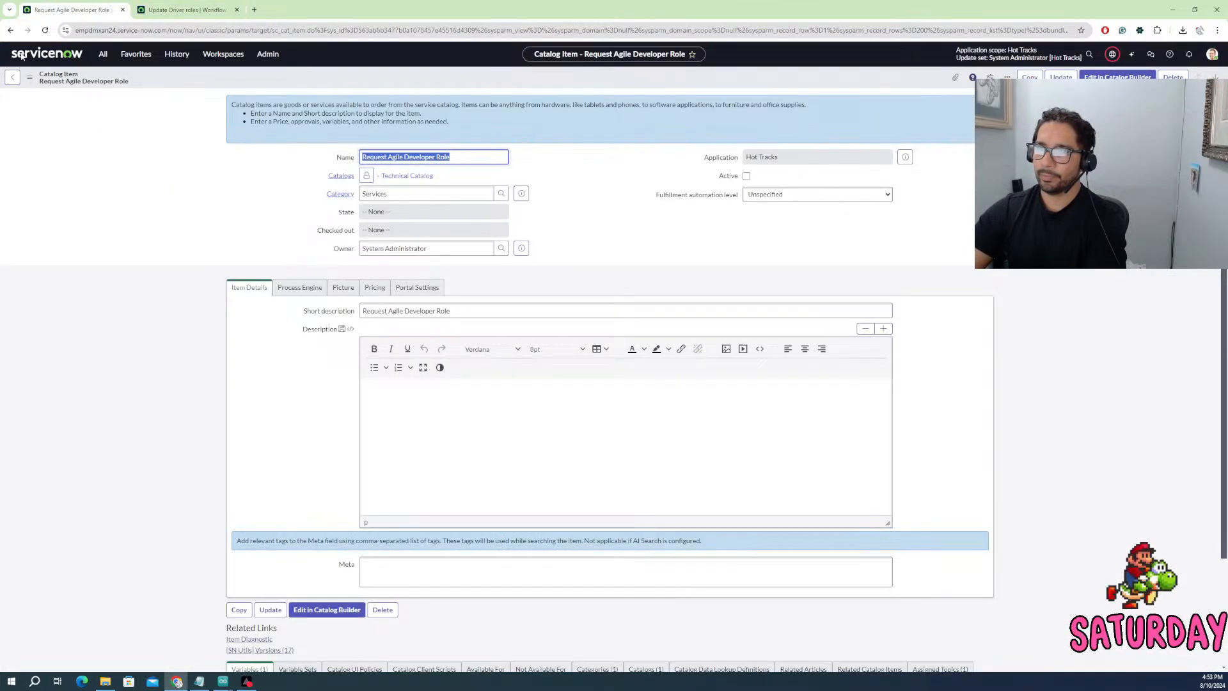
{"action": "left_click", "coordinate": [103, 53]}
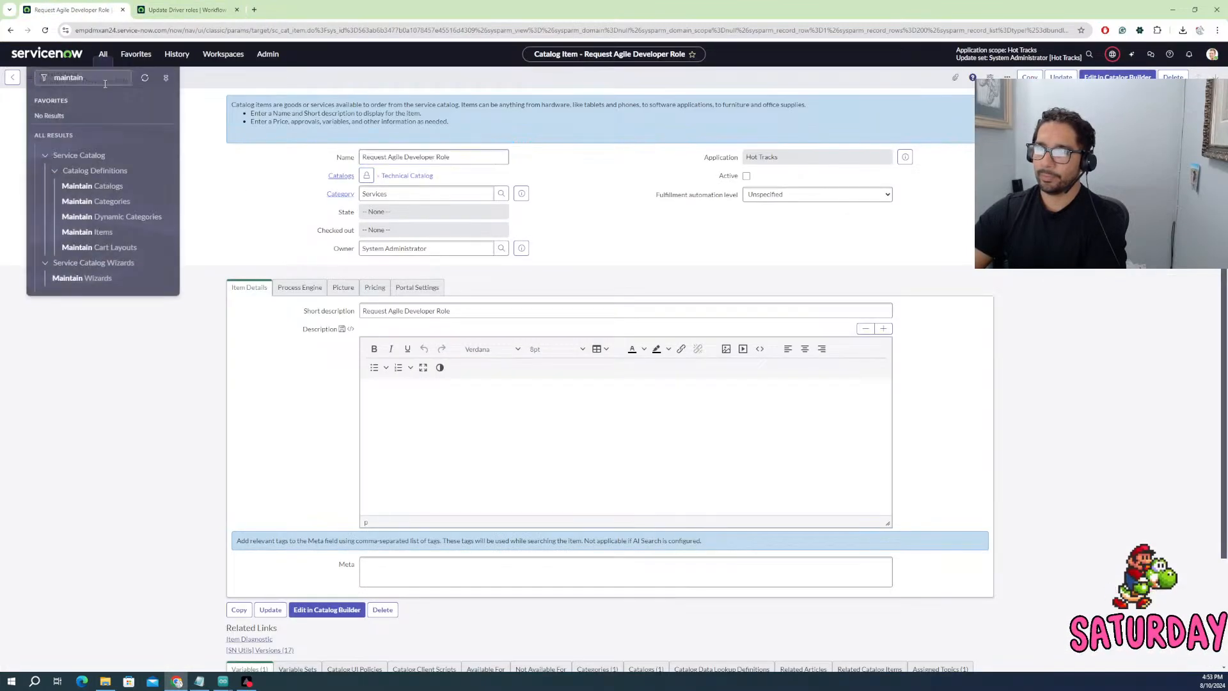
{"action": "left_click", "coordinate": [71, 60]}
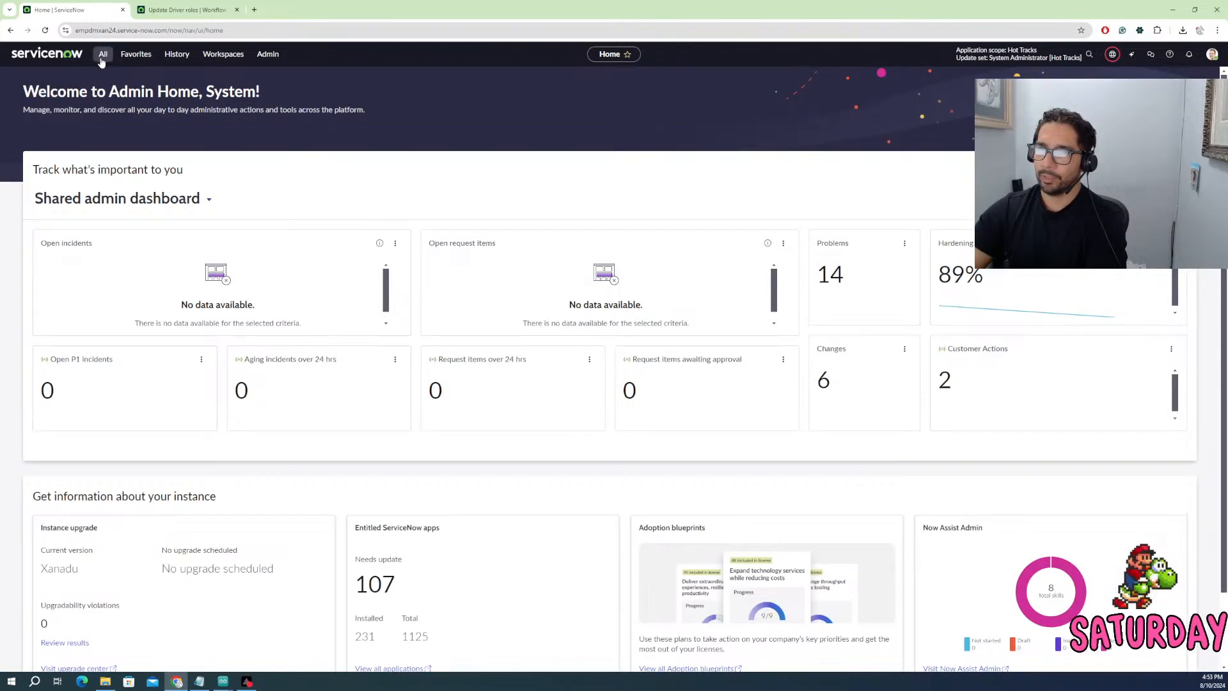
{"action": "left_click", "coordinate": [101, 56]}
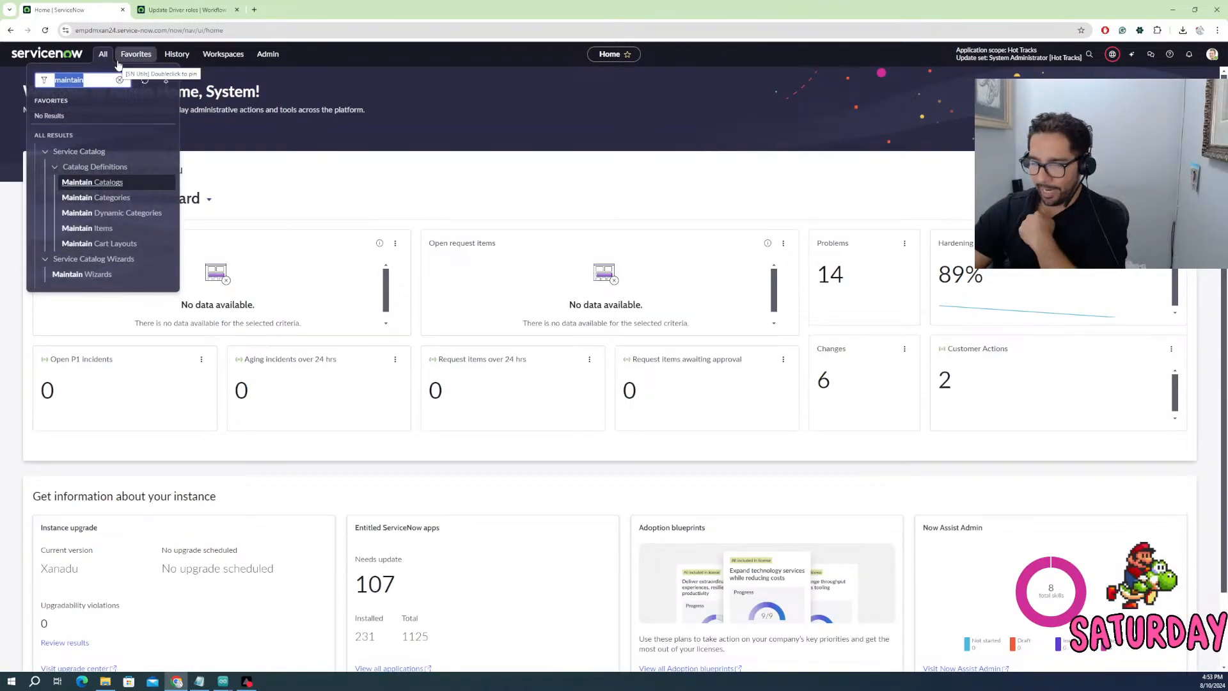
{"action": "left_click", "coordinate": [47, 62]}
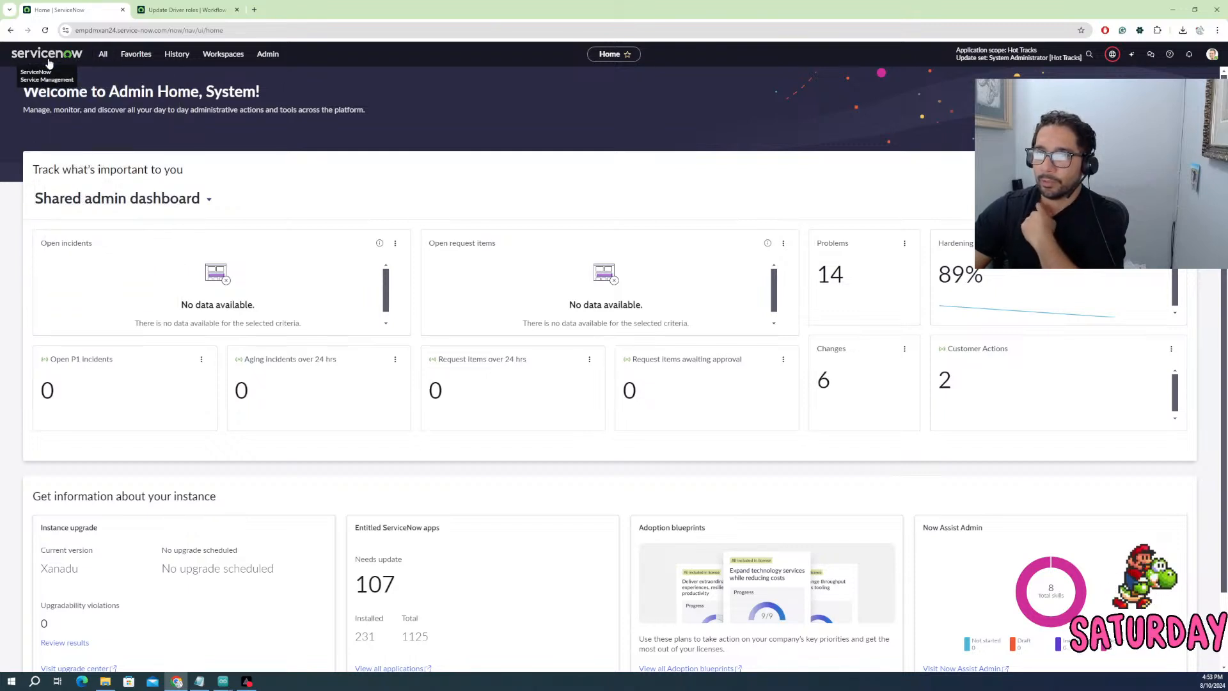
- Search the application navigator for groups
{"action": "left_click", "coordinate": [104, 56]}
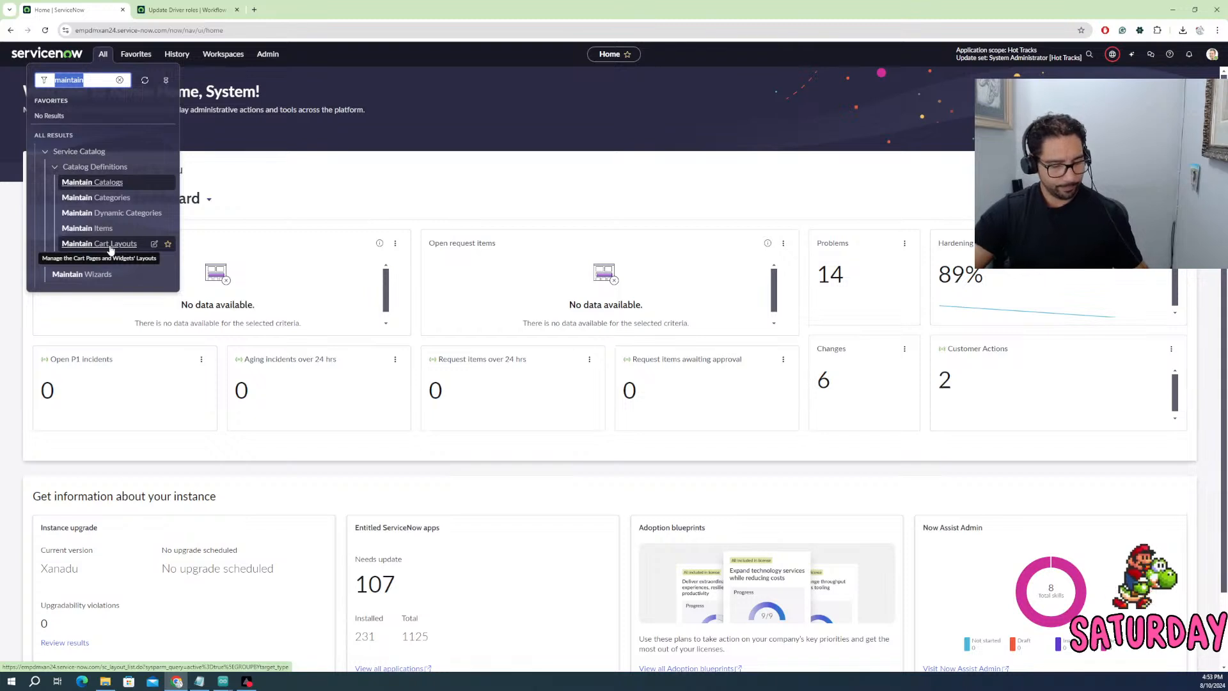
{"action": "type", "text": "m"}
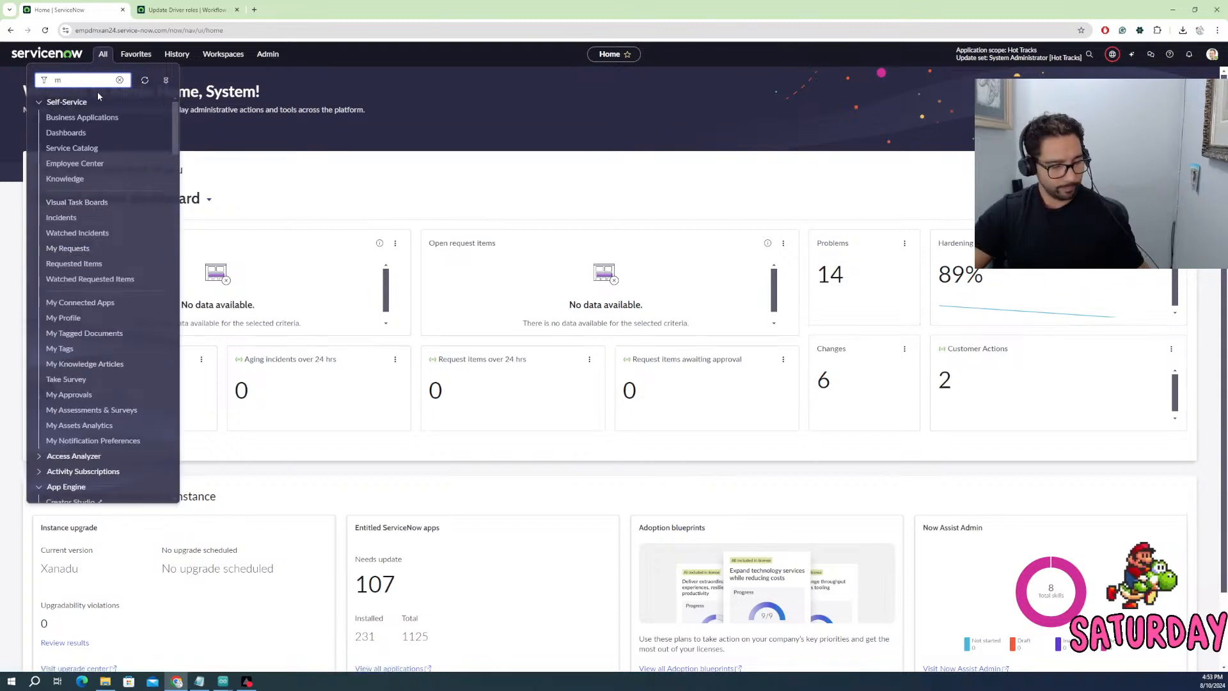
{"action": "type", "text": "ai"}
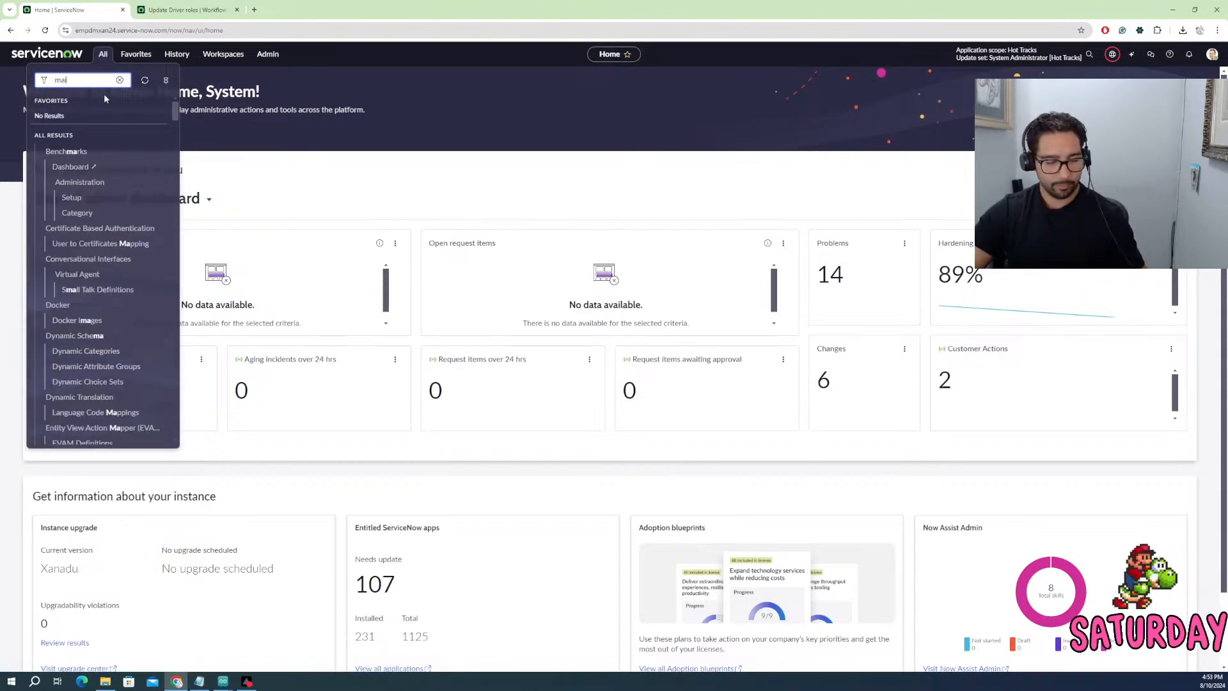
{"action": "key", "text": "BackSpace"}
{"action": "key", "text": "BackSpace"}
{"action": "key", "text": "BackSpace"}
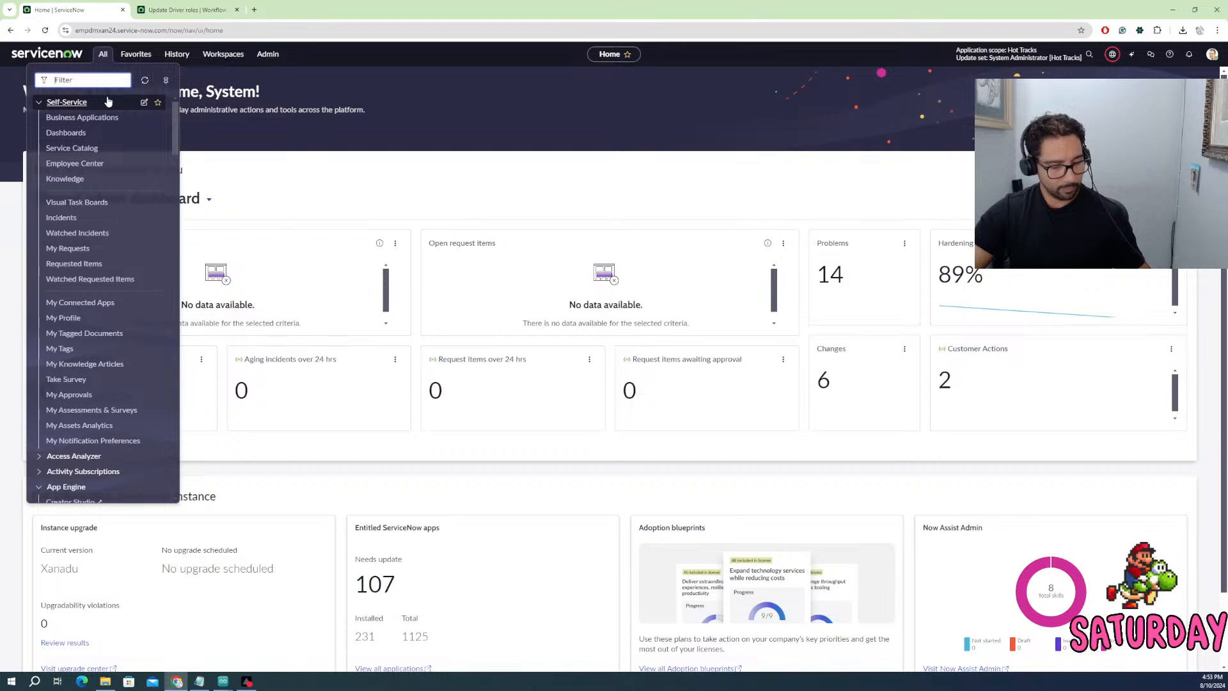
{"action": "type", "text": "gr"}
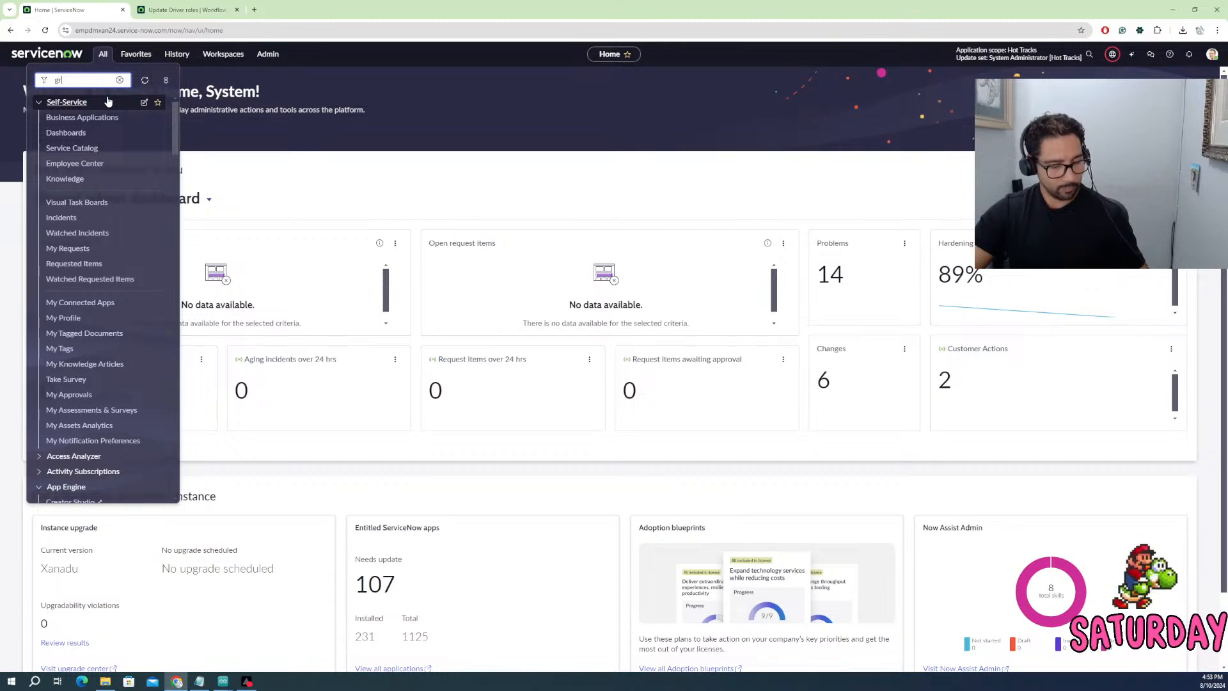
{"action": "type", "text": "oups"}
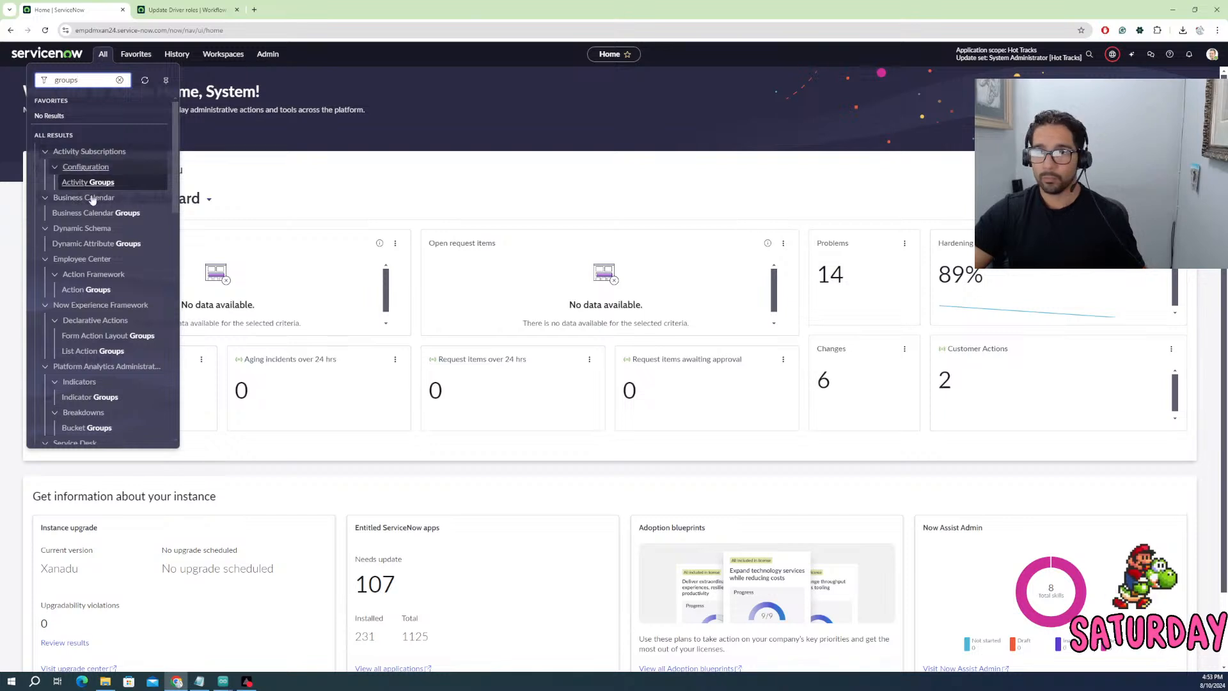
- View the recently visited Hot Tracks Drivers group record and return to the home page
{"action": "left_click", "coordinate": [177, 56]}
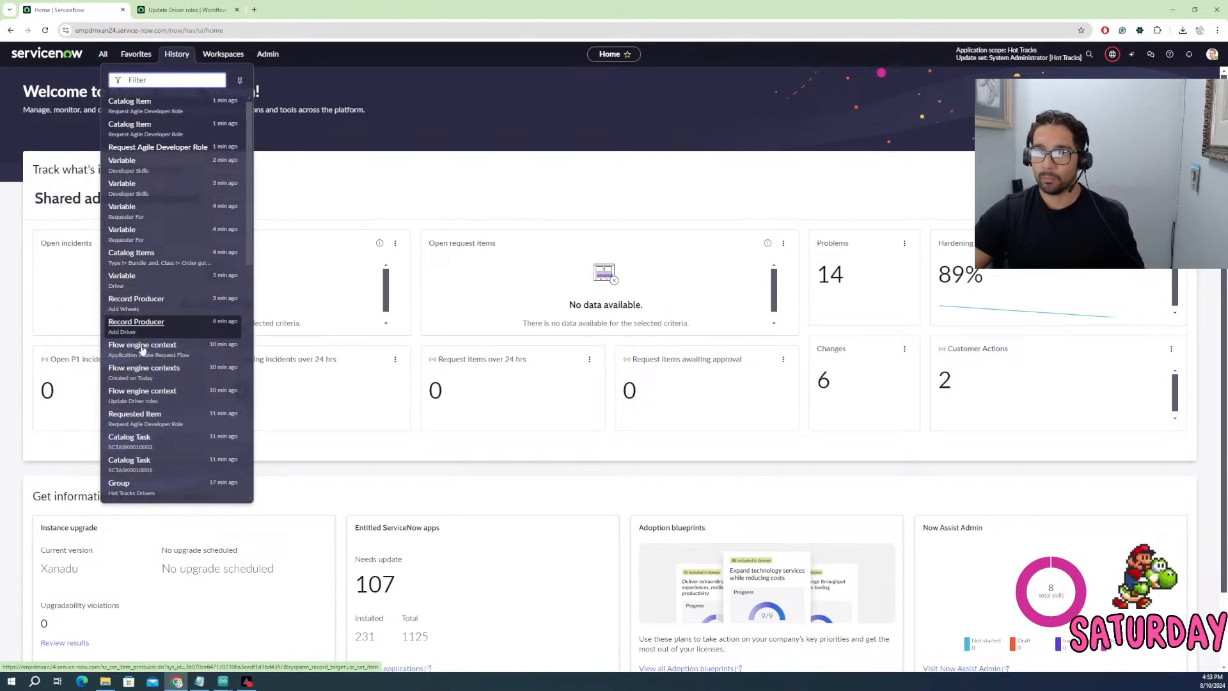
{"action": "scroll", "coordinate": [136, 463], "scroll_direction": "down", "scroll_amount": 1}
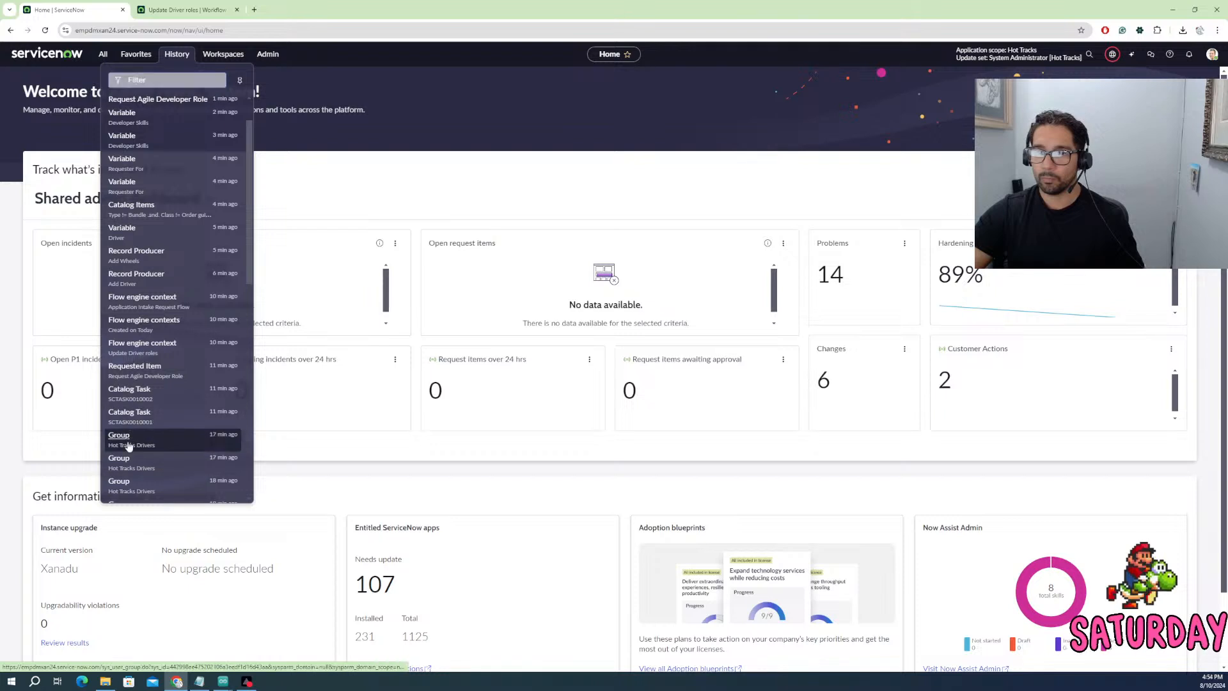
{"action": "left_click", "coordinate": [136, 462]}
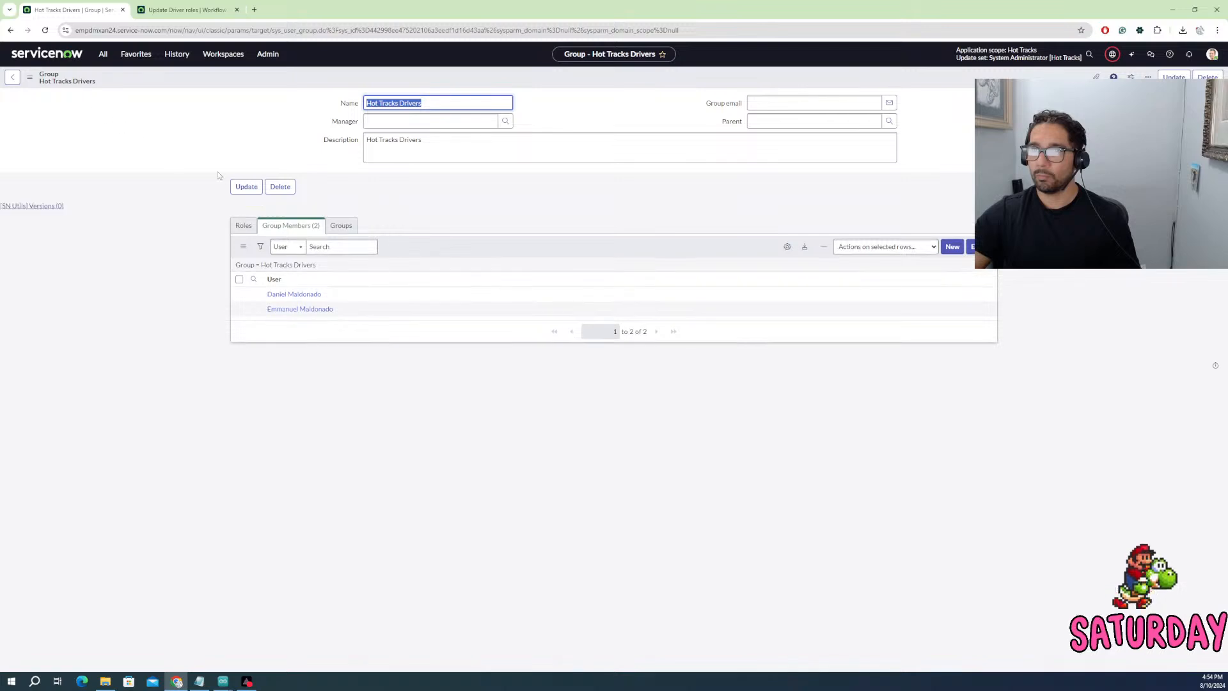
{"action": "left_click", "coordinate": [14, 77]}
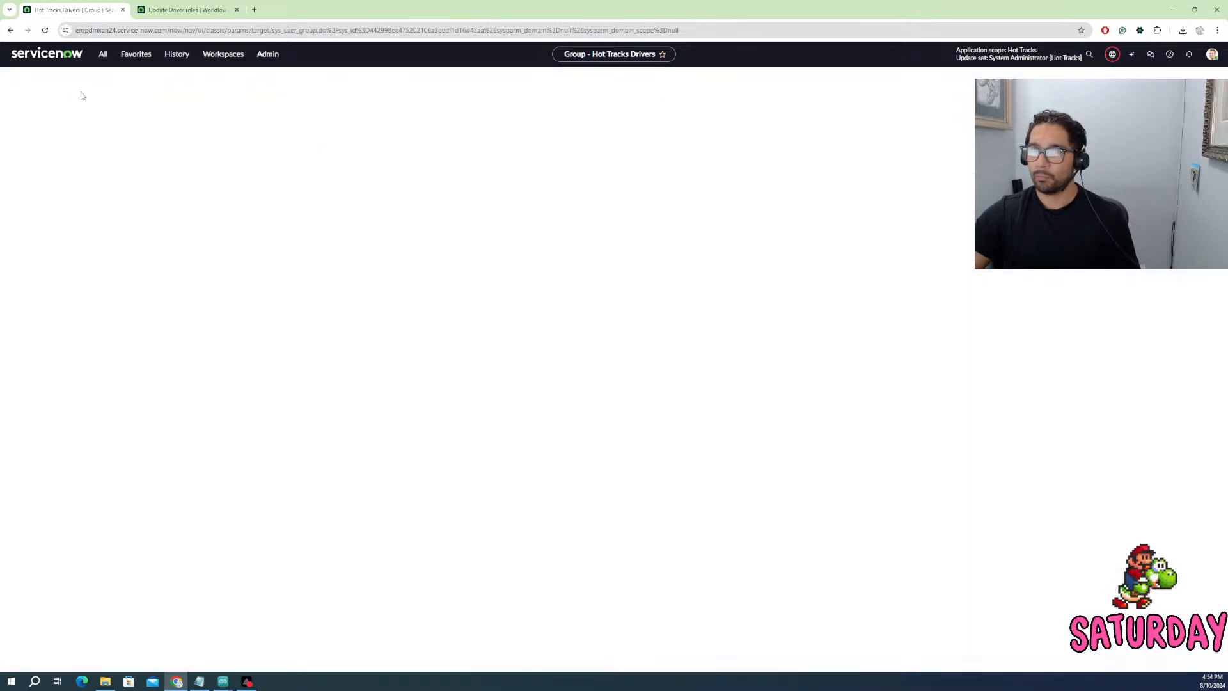
- Find the user groups list under System Security and open the Orlando Developers group record
{"action": "left_click", "coordinate": [103, 54]}
{"action": "type", "text": "groups"}
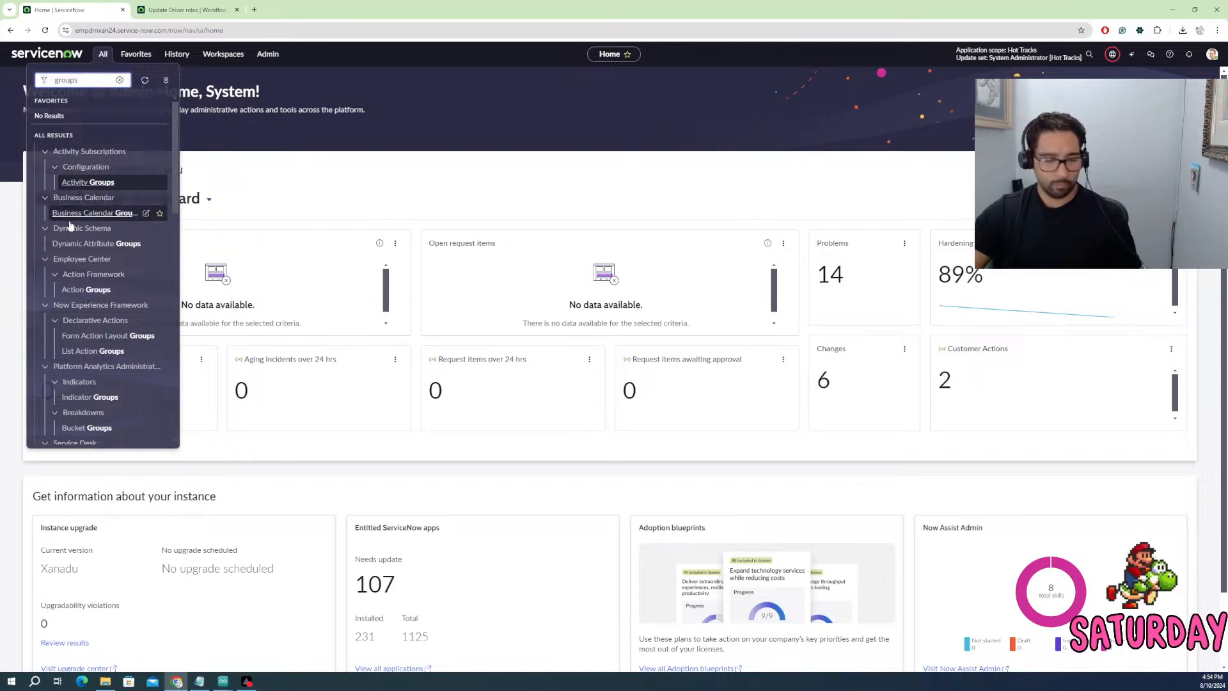
{"action": "type", "text": "group"}
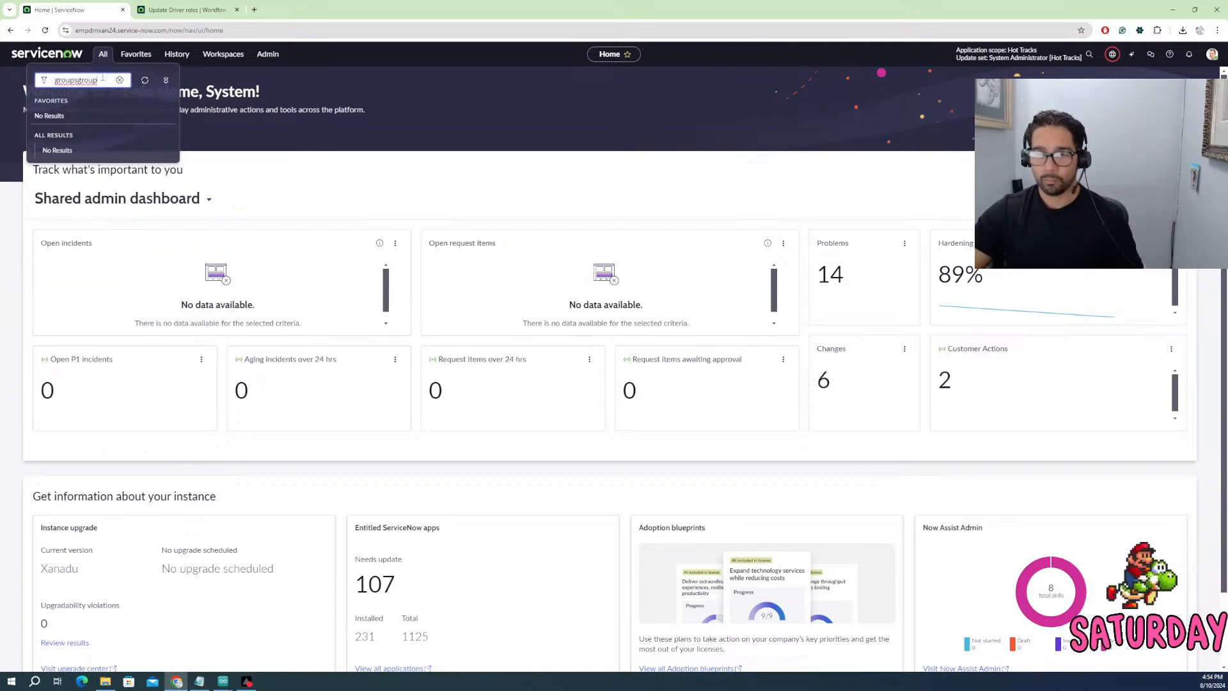
{"action": "key", "text": "BackSpace"}
{"action": "key", "text": "BackSpace"}
{"action": "key", "text": "BackSpace"}
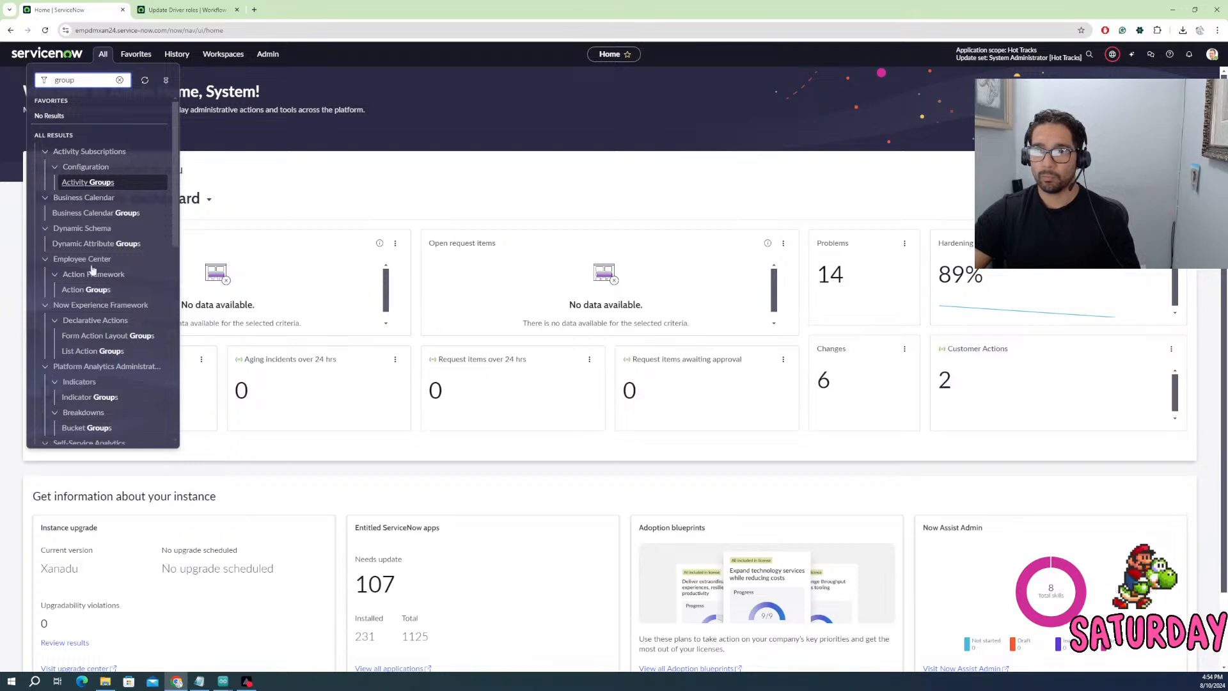
{"action": "scroll", "coordinate": [75, 355], "scroll_direction": "down", "scroll_amount": 5}
{"action": "scroll", "coordinate": [75, 355], "scroll_direction": "down", "scroll_amount": 4}
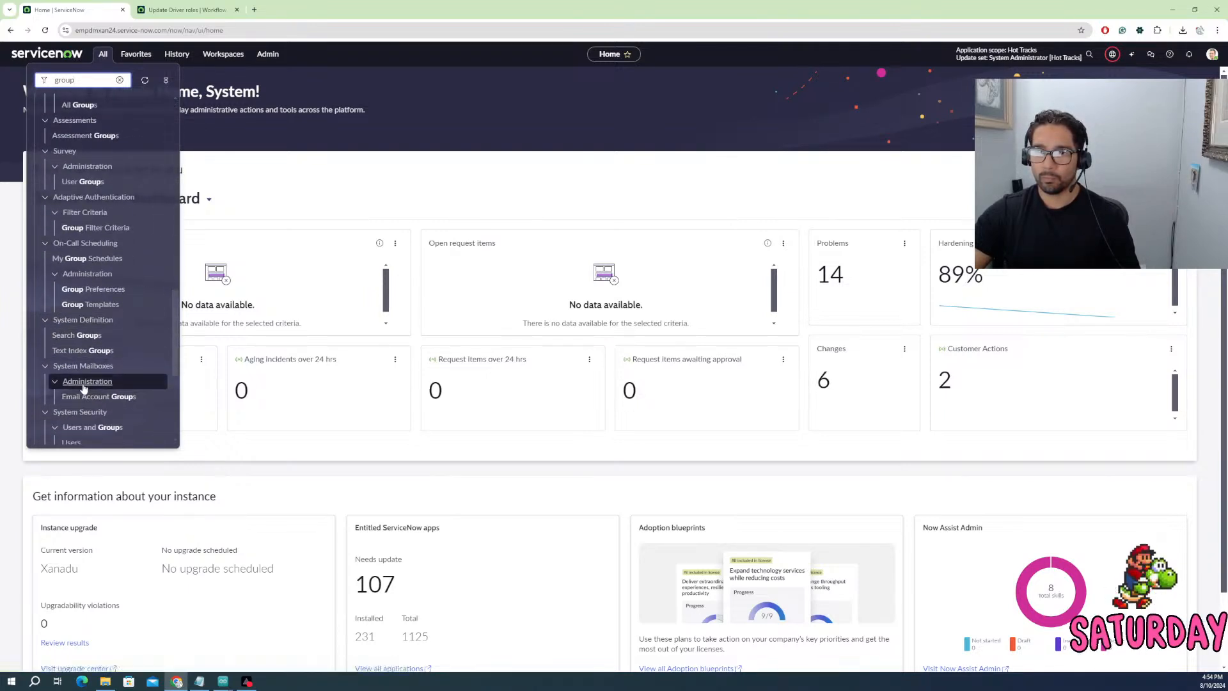
{"action": "scroll", "coordinate": [80, 384], "scroll_direction": "down", "scroll_amount": 2}
{"action": "left_click", "coordinate": [74, 363]}
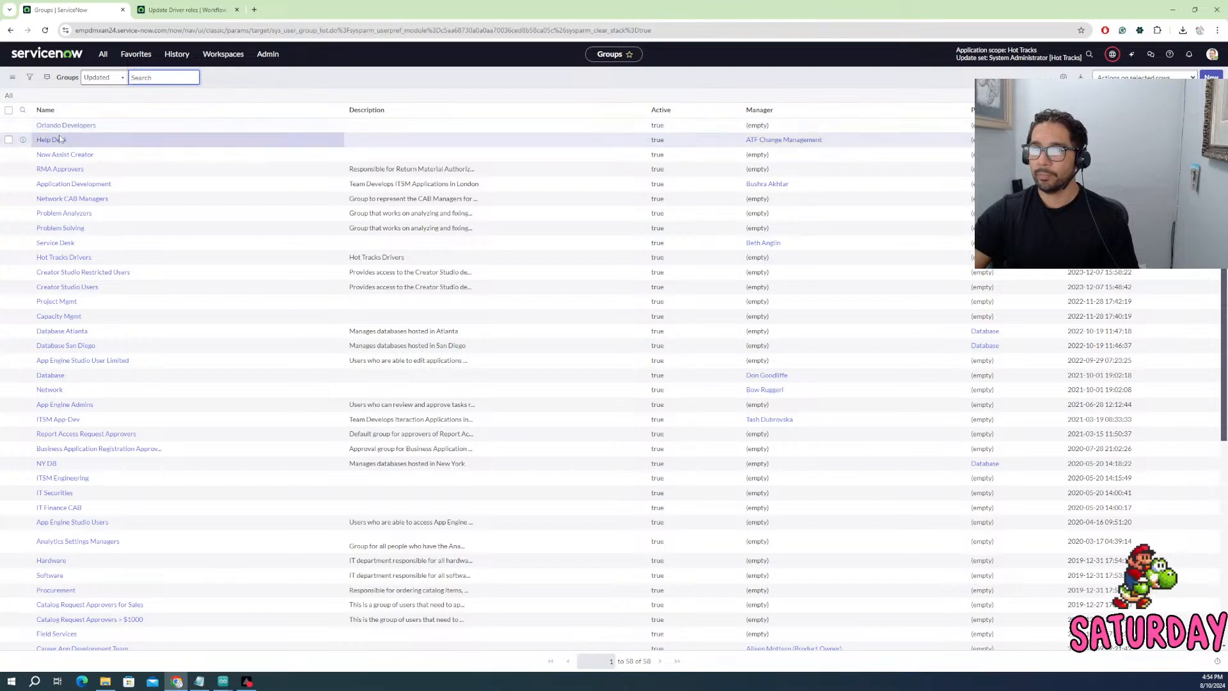
{"action": "left_click", "coordinate": [64, 125]}
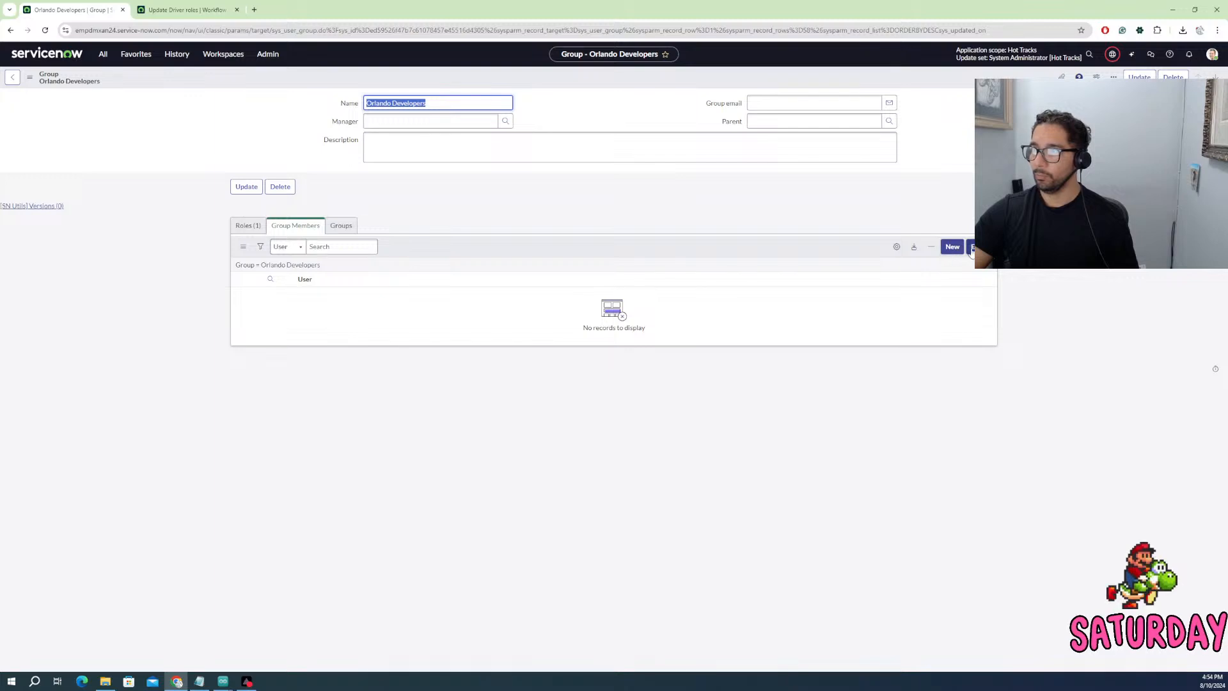
- Add the two Hot Tracks Drivers members to the Orlando Developers group, save, and refresh its member list
{"action": "left_click", "coordinate": [972, 247]}
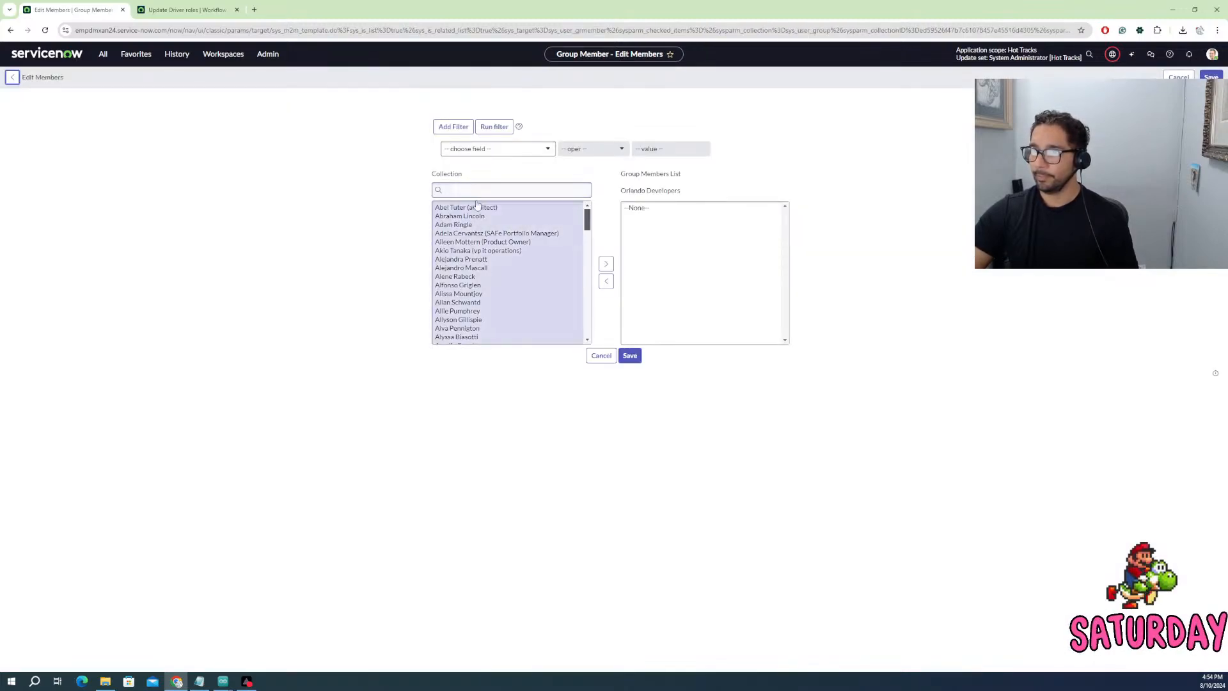
{"action": "left_click", "coordinate": [478, 190]}
{"action": "type", "text": "danie"}
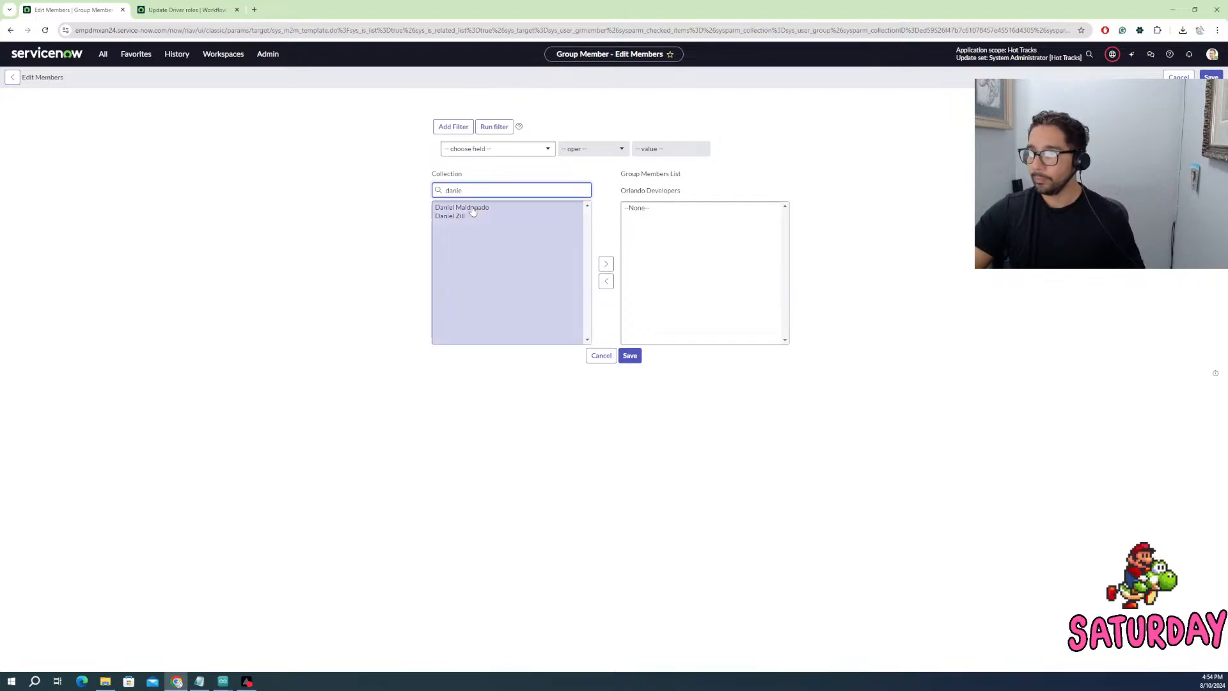
{"action": "left_click", "coordinate": [474, 208]}
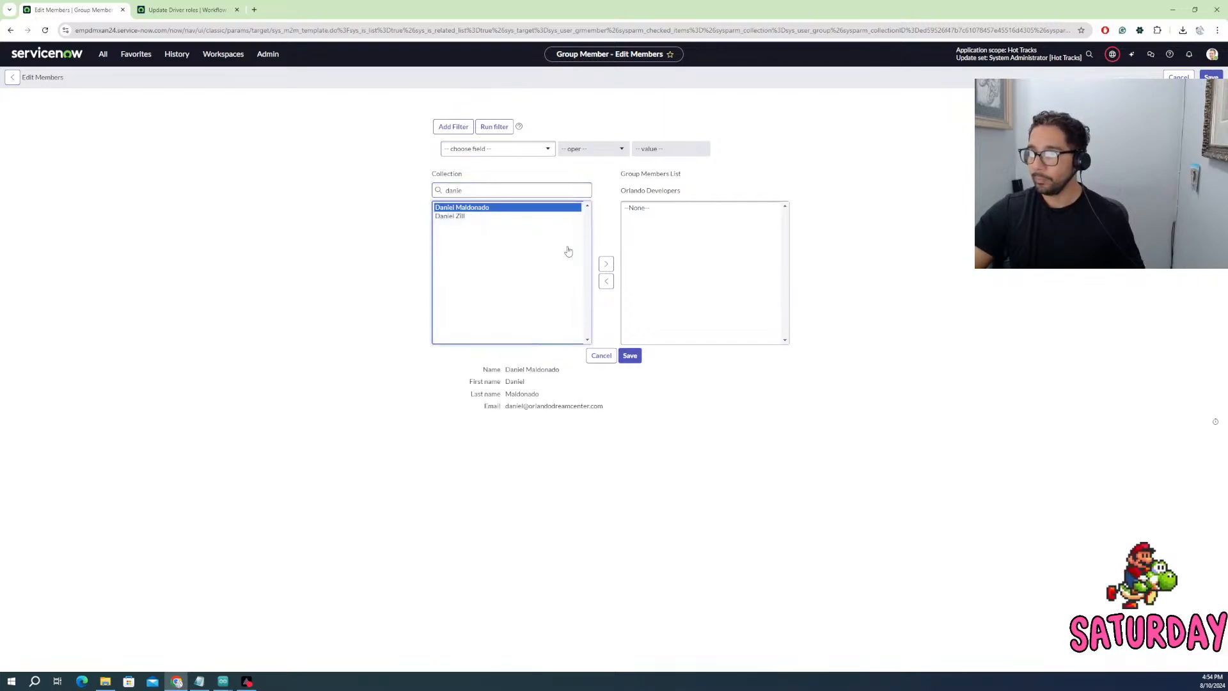
{"action": "left_click", "coordinate": [606, 264]}
{"action": "double_click", "coordinate": [482, 191]}
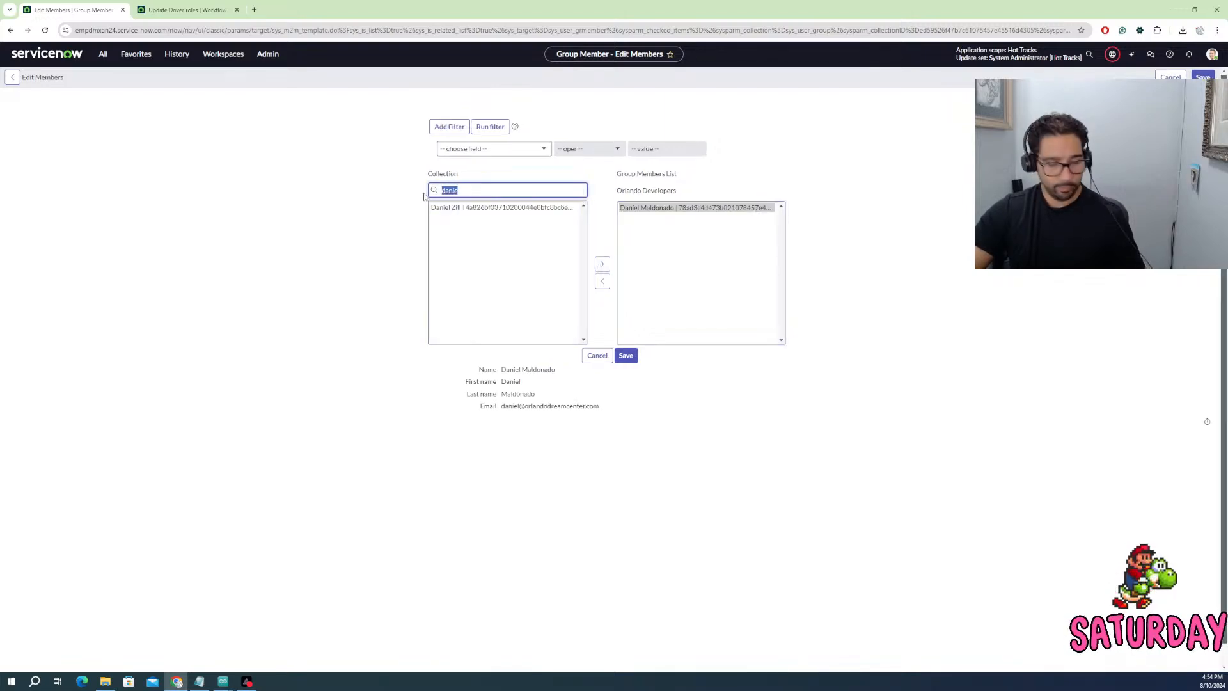
{"action": "type", "text": "emma"}
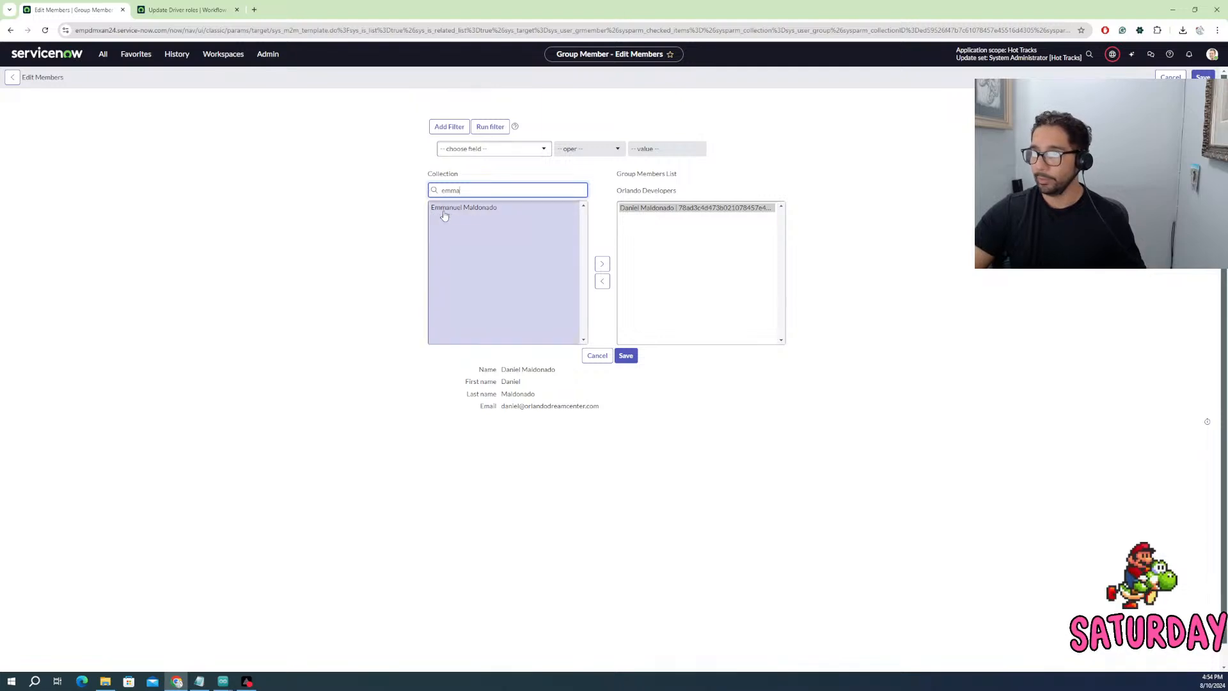
{"action": "left_click", "coordinate": [447, 207]}
{"action": "left_click", "coordinate": [602, 265]}
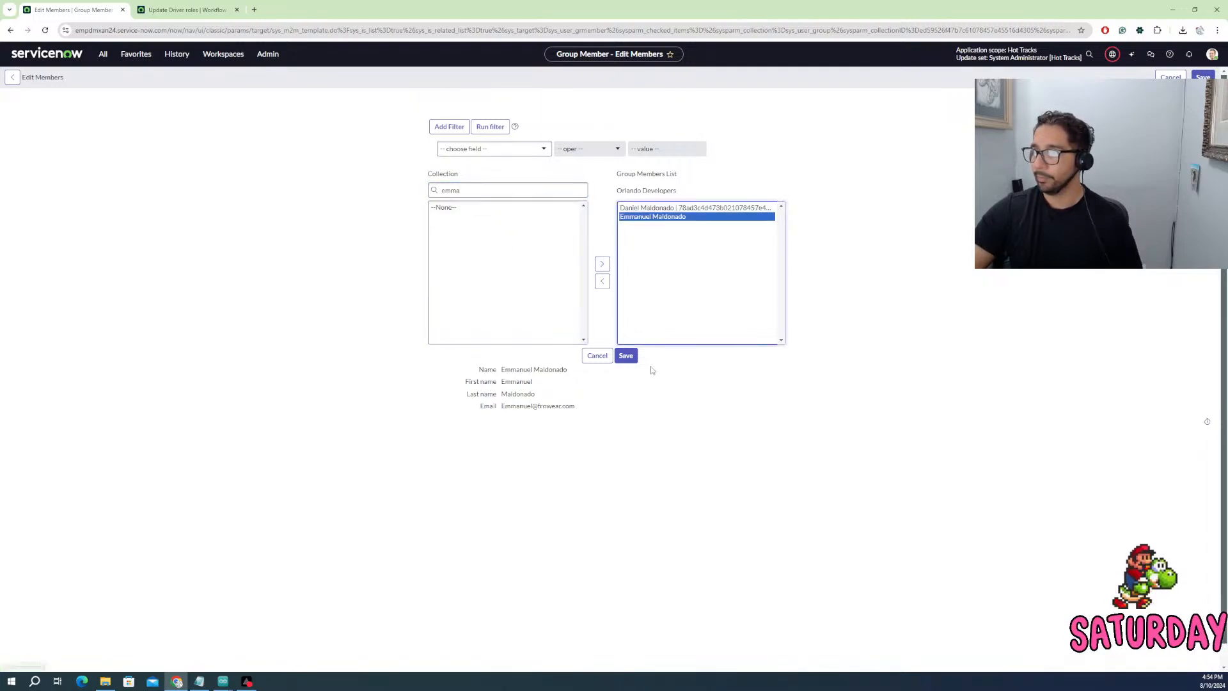
{"action": "left_click", "coordinate": [626, 356]}
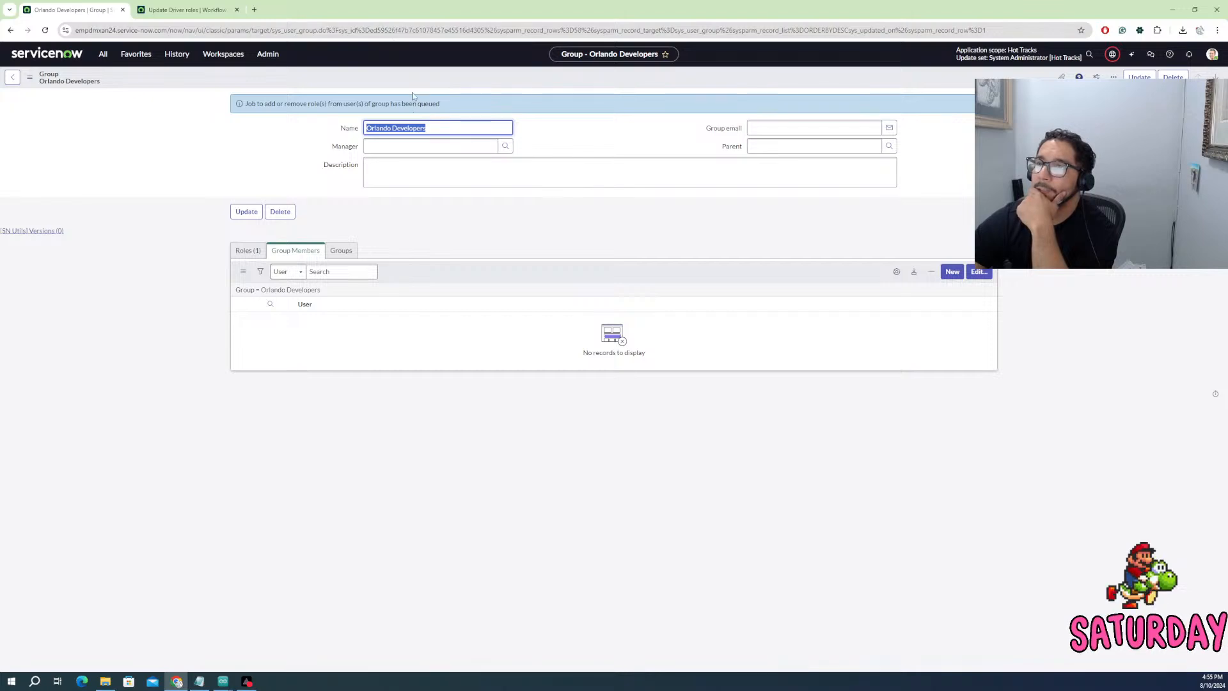
{"action": "right_click", "coordinate": [437, 265]}
{"action": "left_click", "coordinate": [473, 286]}
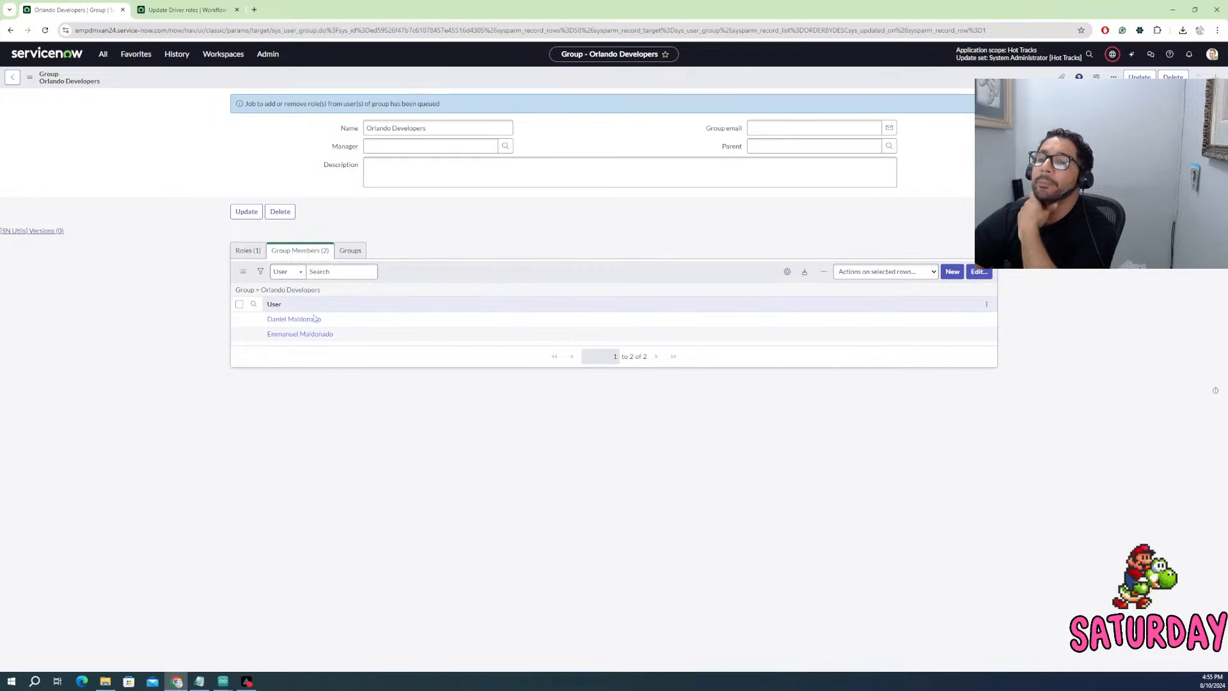
- Open the Orlando Developers group's role assignments for editing
{"action": "left_click", "coordinate": [254, 248]}
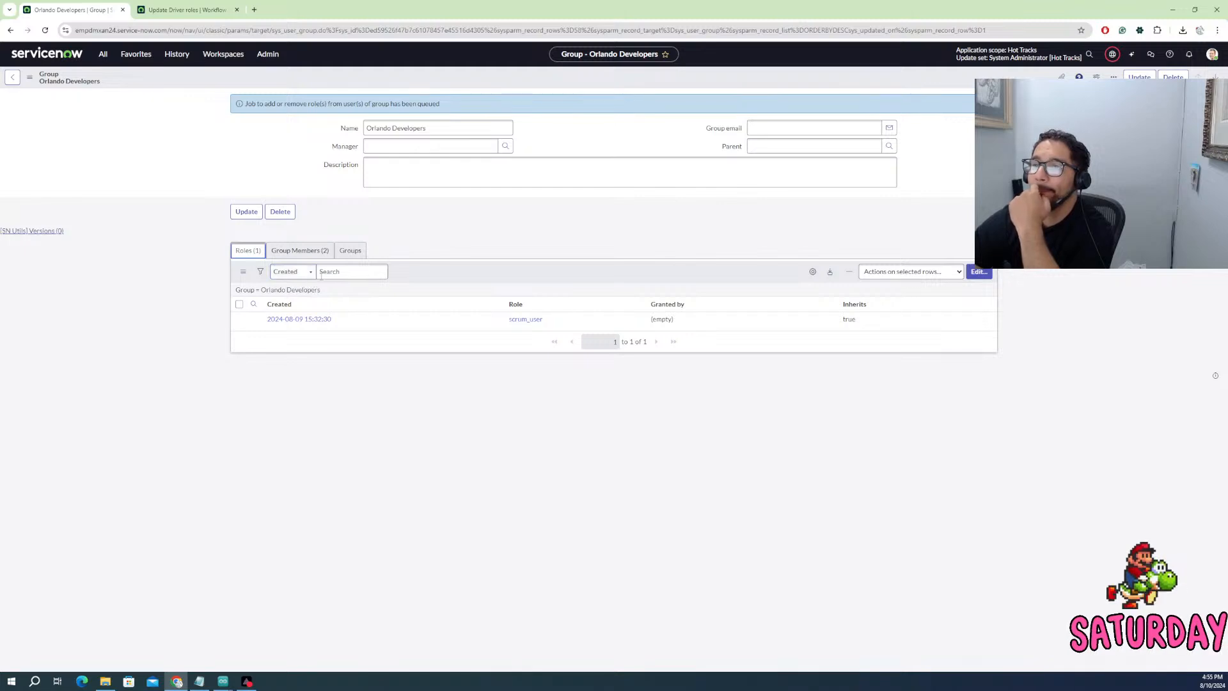
{"action": "left_click", "coordinate": [979, 272]}
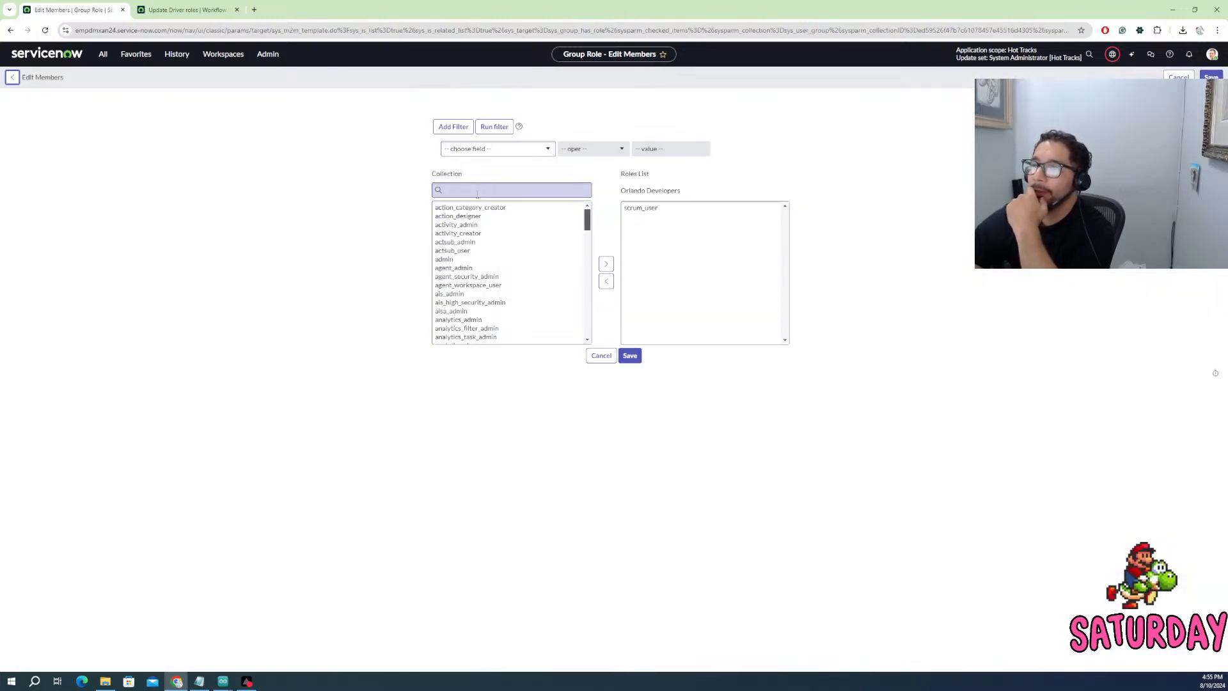
{"action": "left_click", "coordinate": [477, 191]}
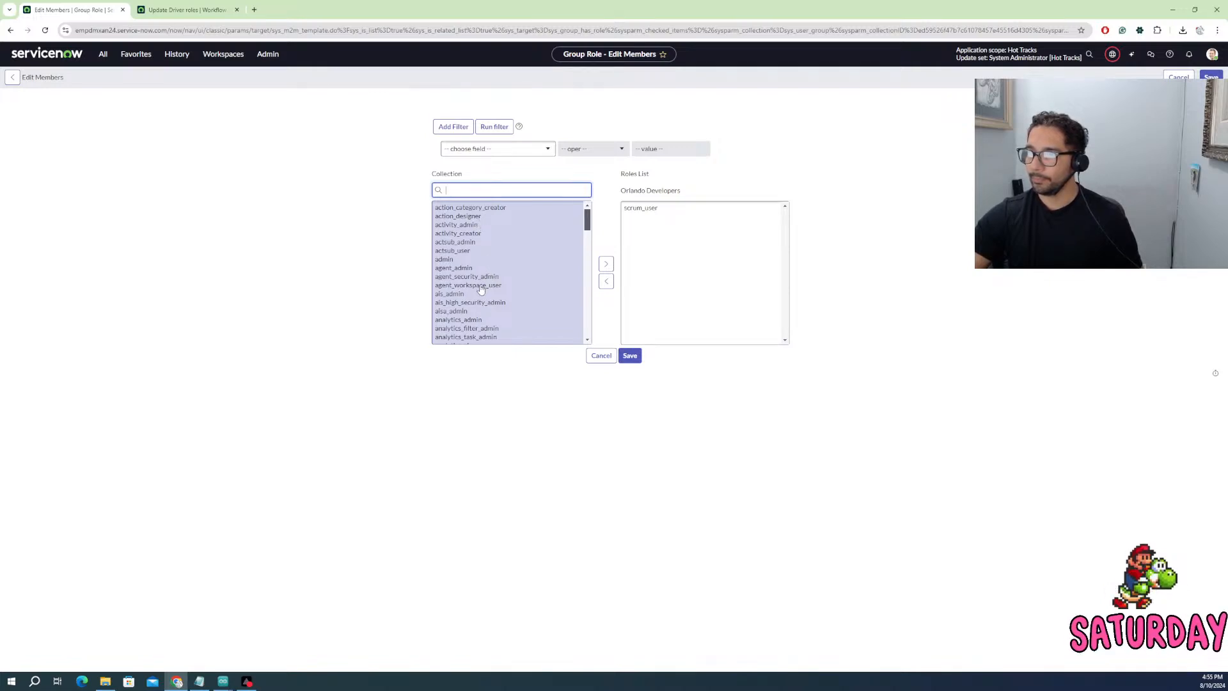
- Try assigning the app_engine_admin role to the Orlando Developers group, and take it back out of the roles list
{"action": "scroll", "coordinate": [488, 279], "scroll_direction": "down", "scroll_amount": 2}
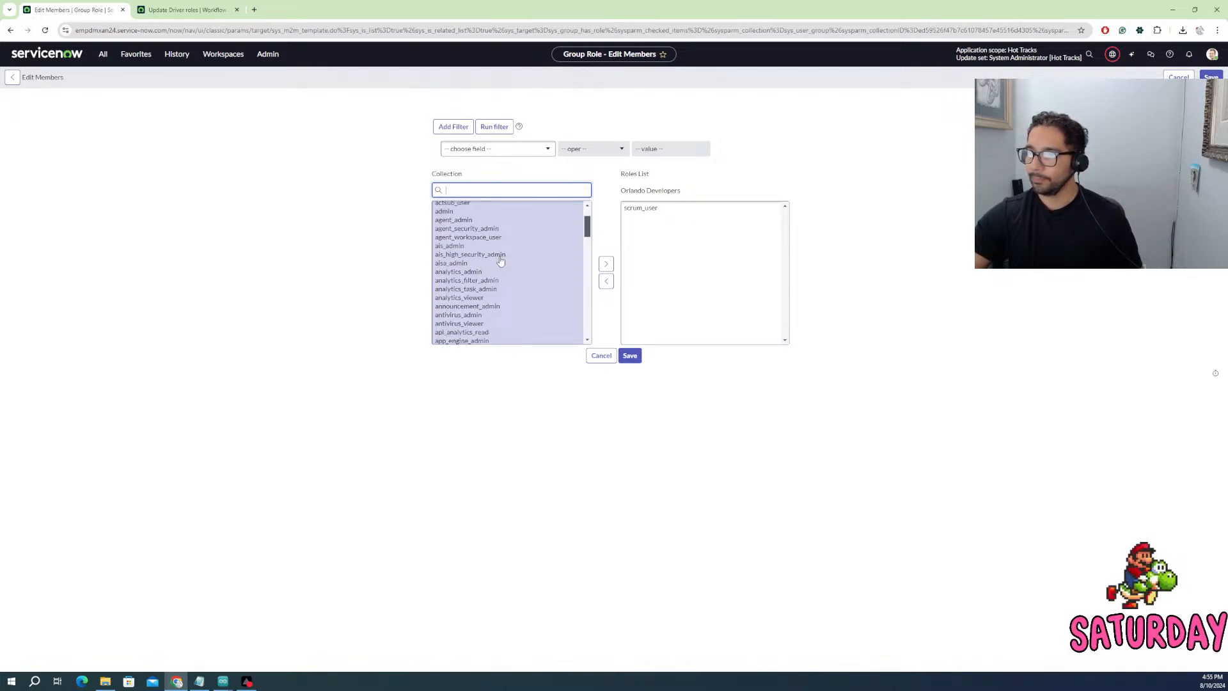
{"action": "scroll", "coordinate": [494, 269], "scroll_direction": "down", "scroll_amount": 4}
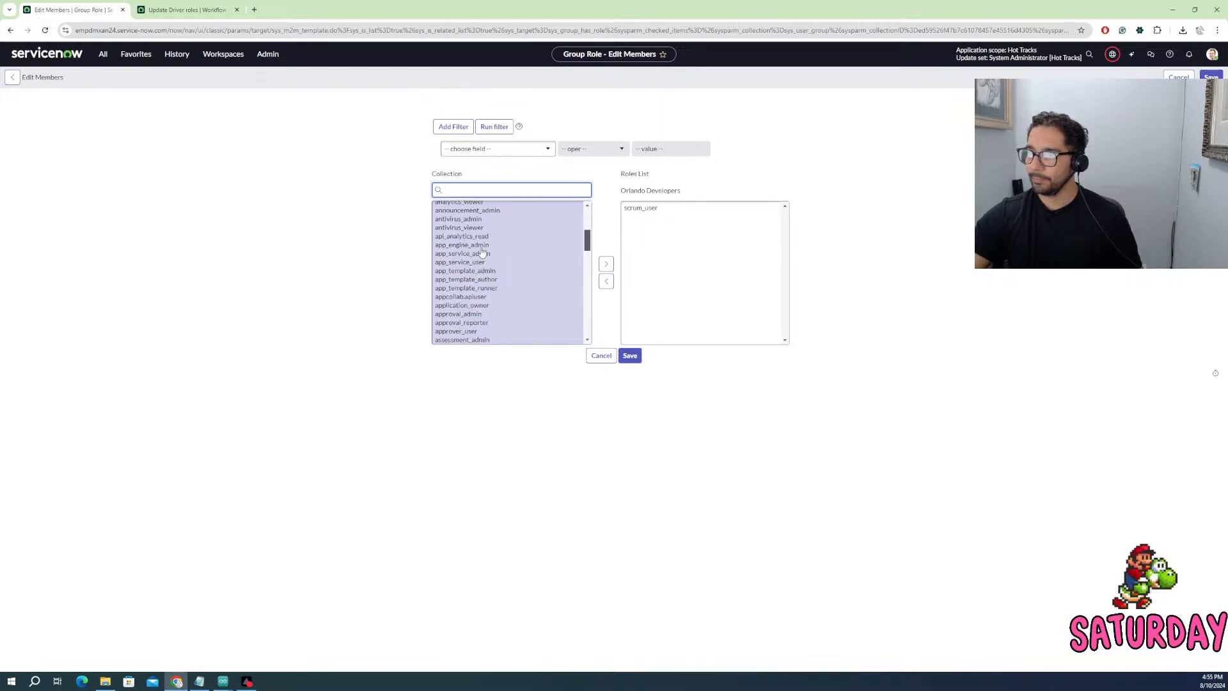
{"action": "left_click", "coordinate": [479, 247]}
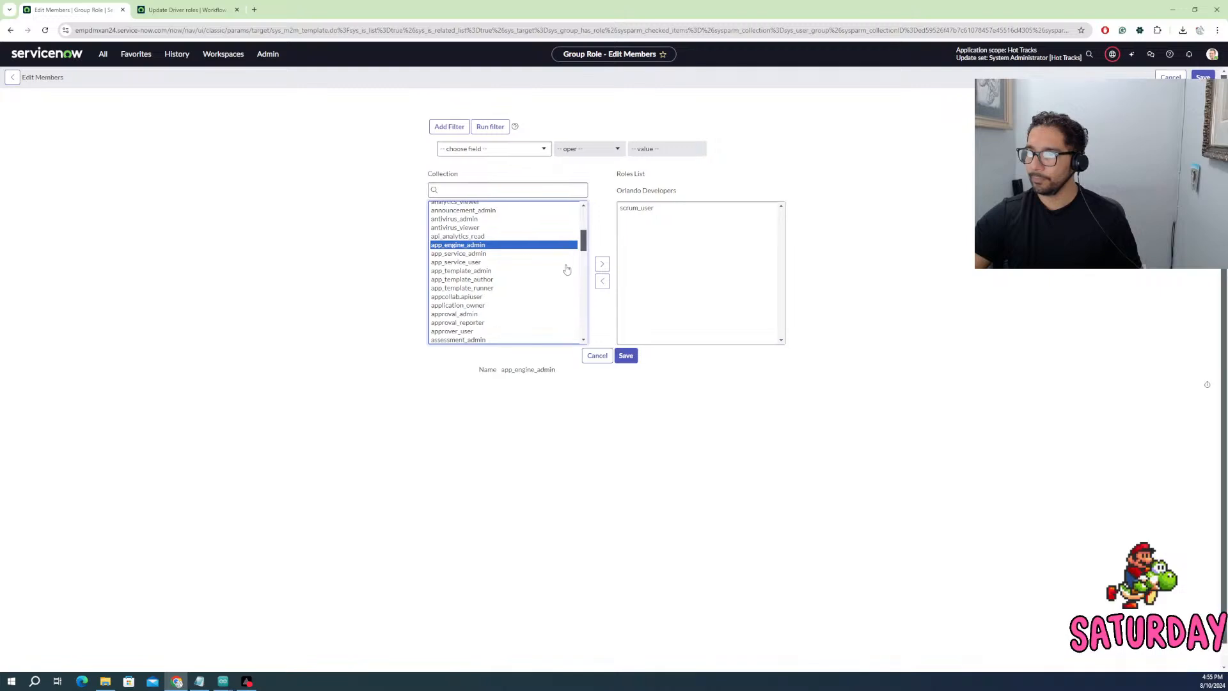
{"action": "left_click", "coordinate": [602, 265]}
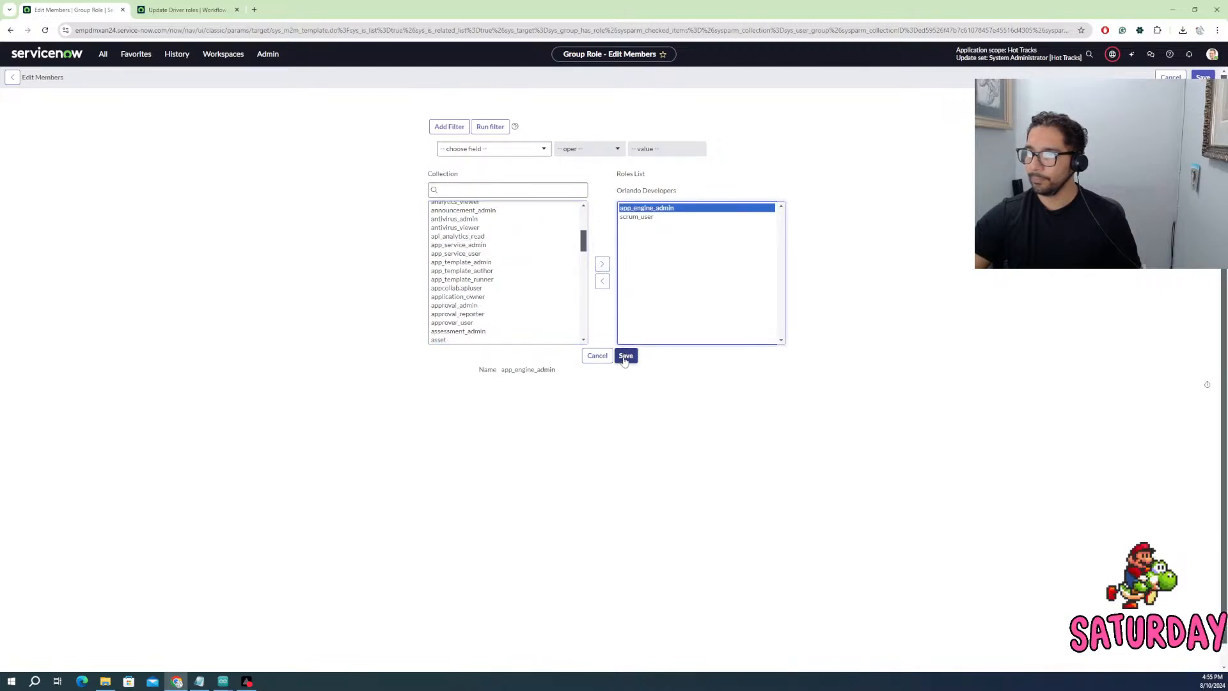
{"action": "scroll", "coordinate": [525, 300], "scroll_direction": "down", "scroll_amount": 3}
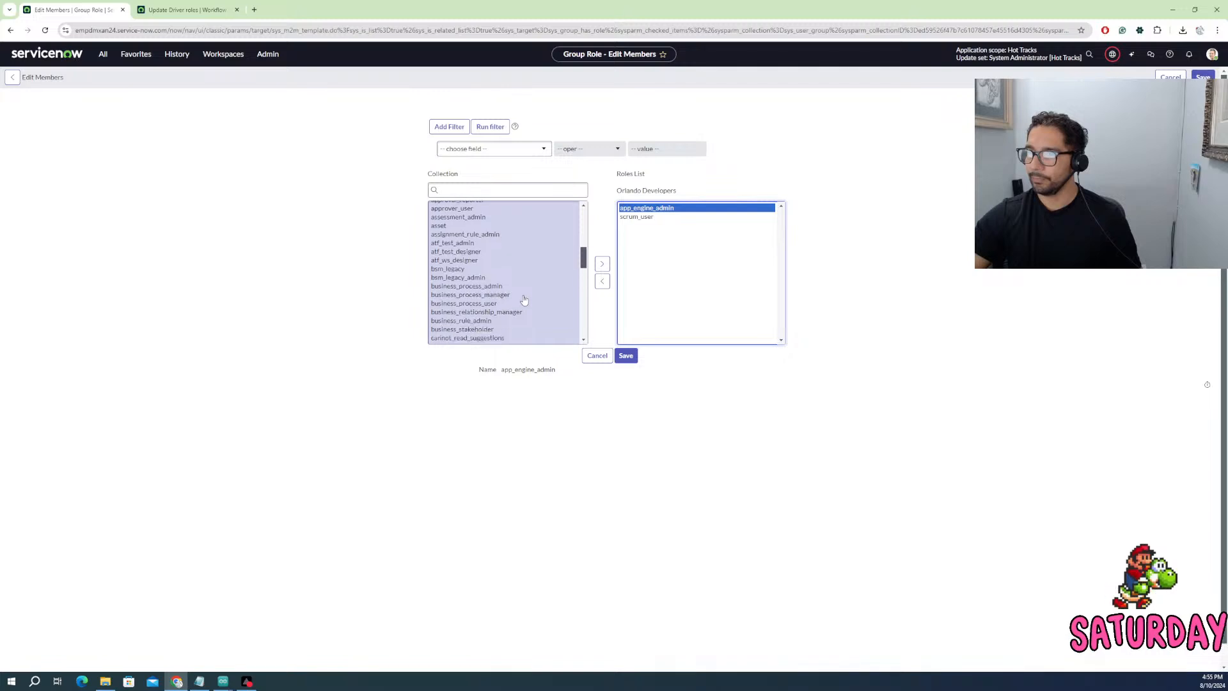
{"action": "scroll", "coordinate": [523, 298], "scroll_direction": "down", "scroll_amount": 3}
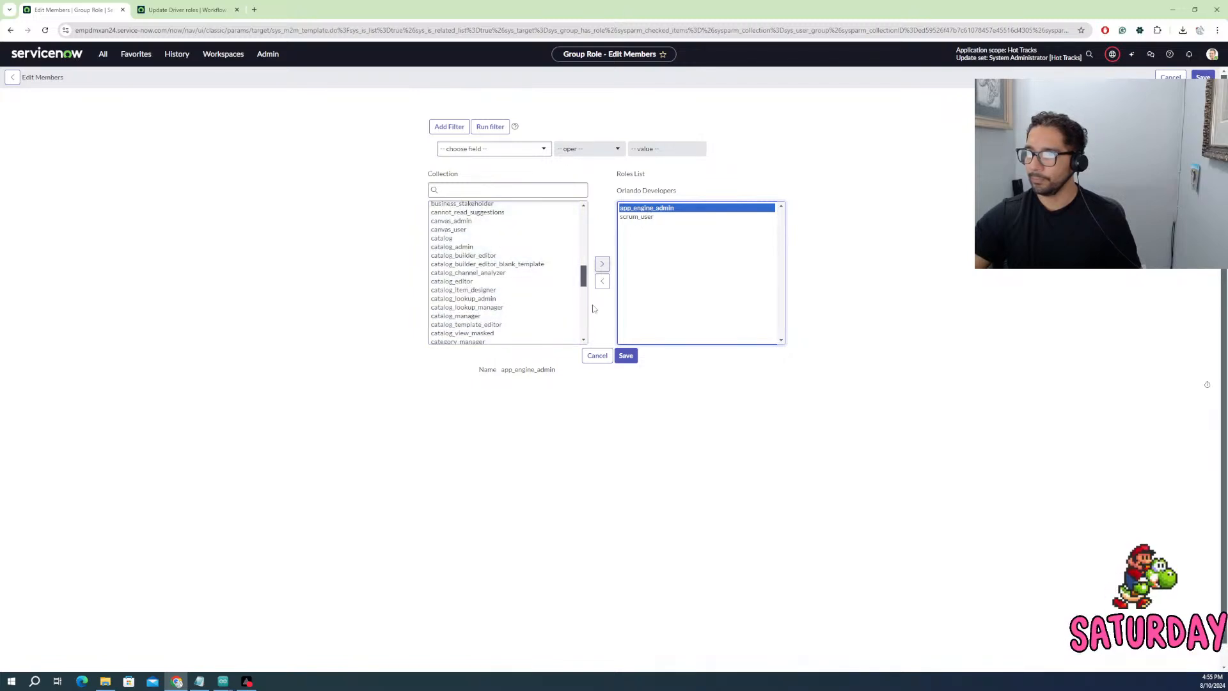
{"action": "left_click", "coordinate": [603, 284]}
- Look through the roles available for the Orlando Developers group, including the app-related ones, for roles suited to developers
{"action": "scroll", "coordinate": [550, 279], "scroll_direction": "down", "scroll_amount": 10}
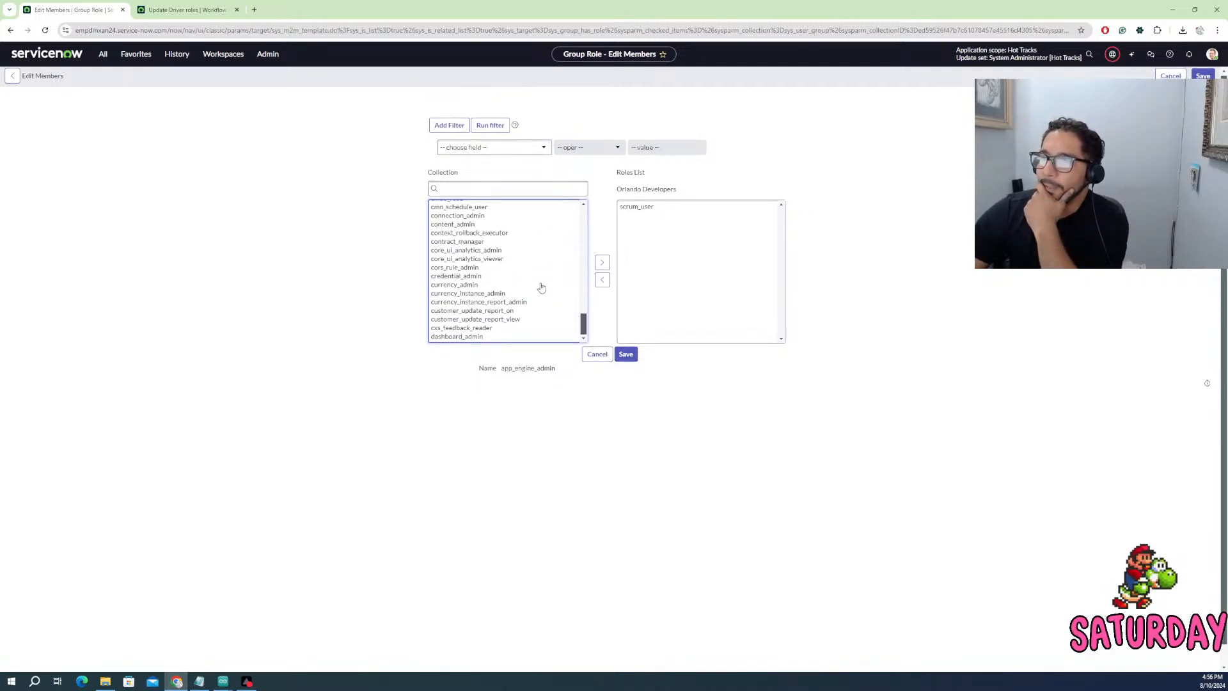
{"action": "scroll", "coordinate": [543, 281], "scroll_direction": "down", "scroll_amount": 1}
{"action": "scroll", "coordinate": [484, 298], "scroll_direction": "up", "scroll_amount": 1}
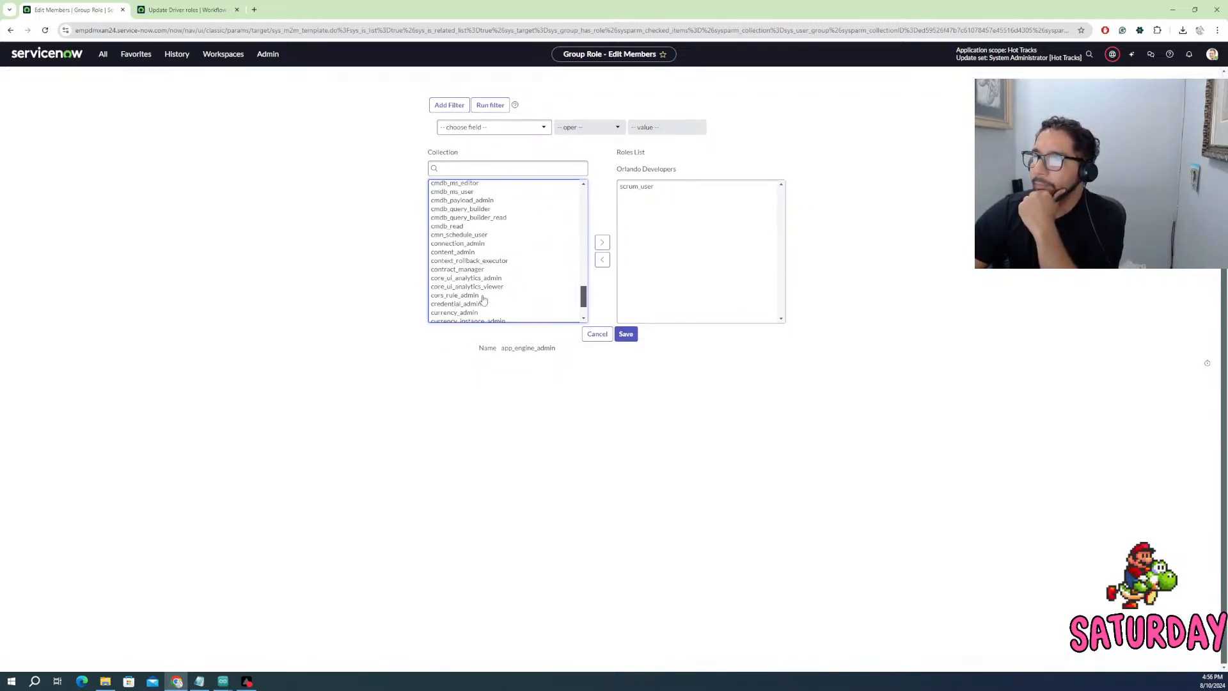
{"action": "scroll", "coordinate": [484, 299], "scroll_direction": "up", "scroll_amount": 5}
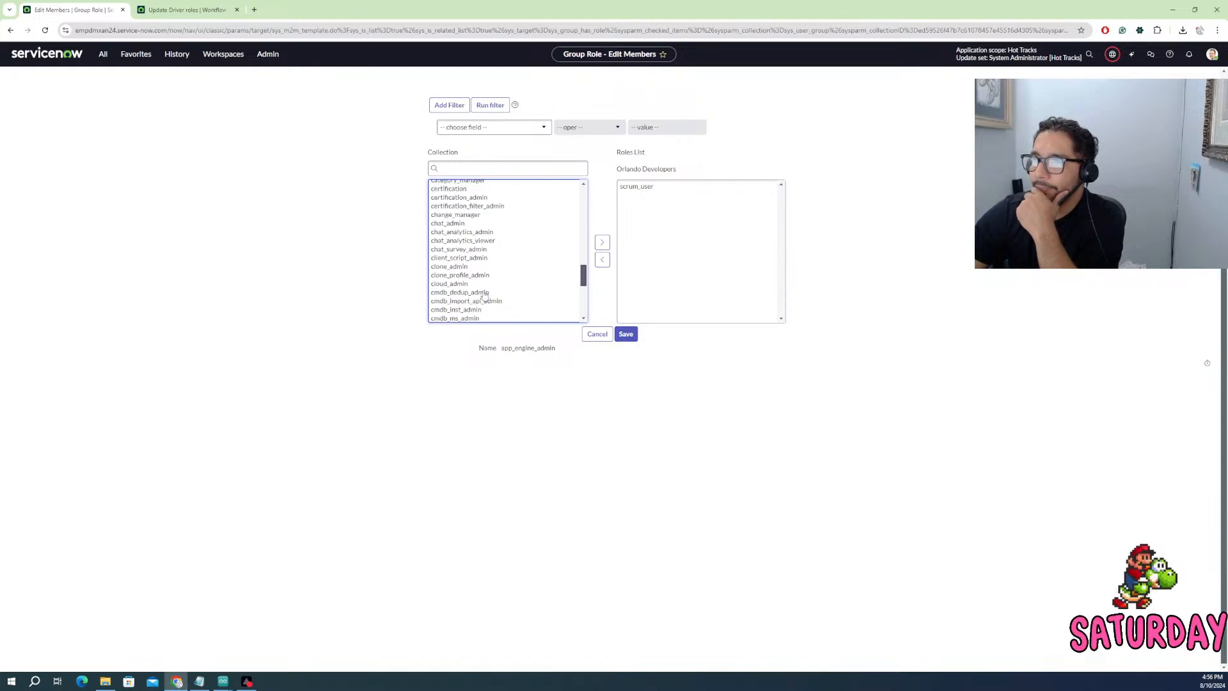
{"action": "scroll", "coordinate": [484, 293], "scroll_direction": "up", "scroll_amount": 4}
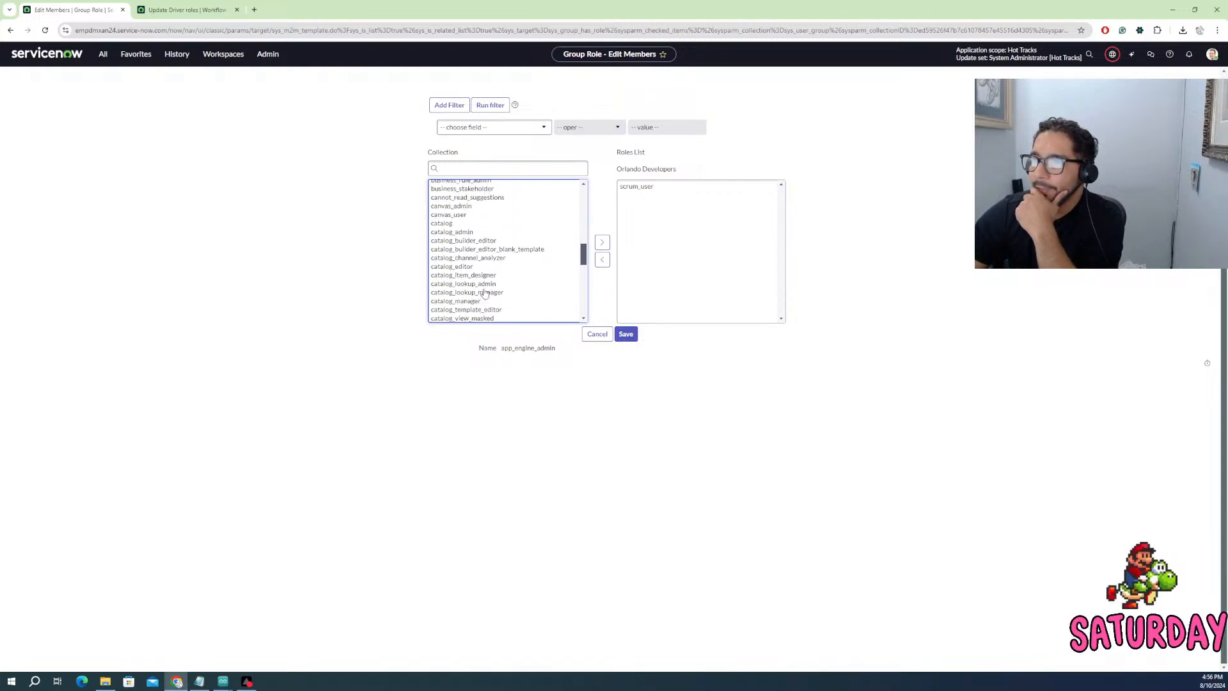
{"action": "scroll", "coordinate": [485, 293], "scroll_direction": "up", "scroll_amount": 4}
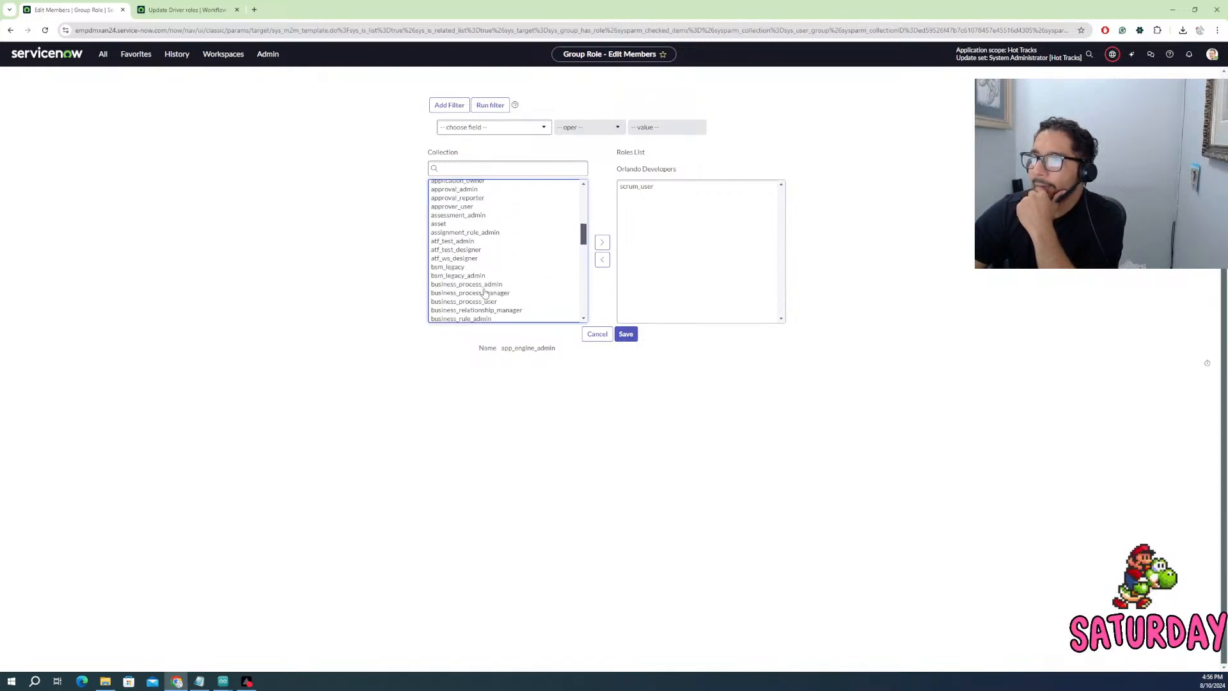
{"action": "scroll", "coordinate": [484, 292], "scroll_direction": "up", "scroll_amount": 2}
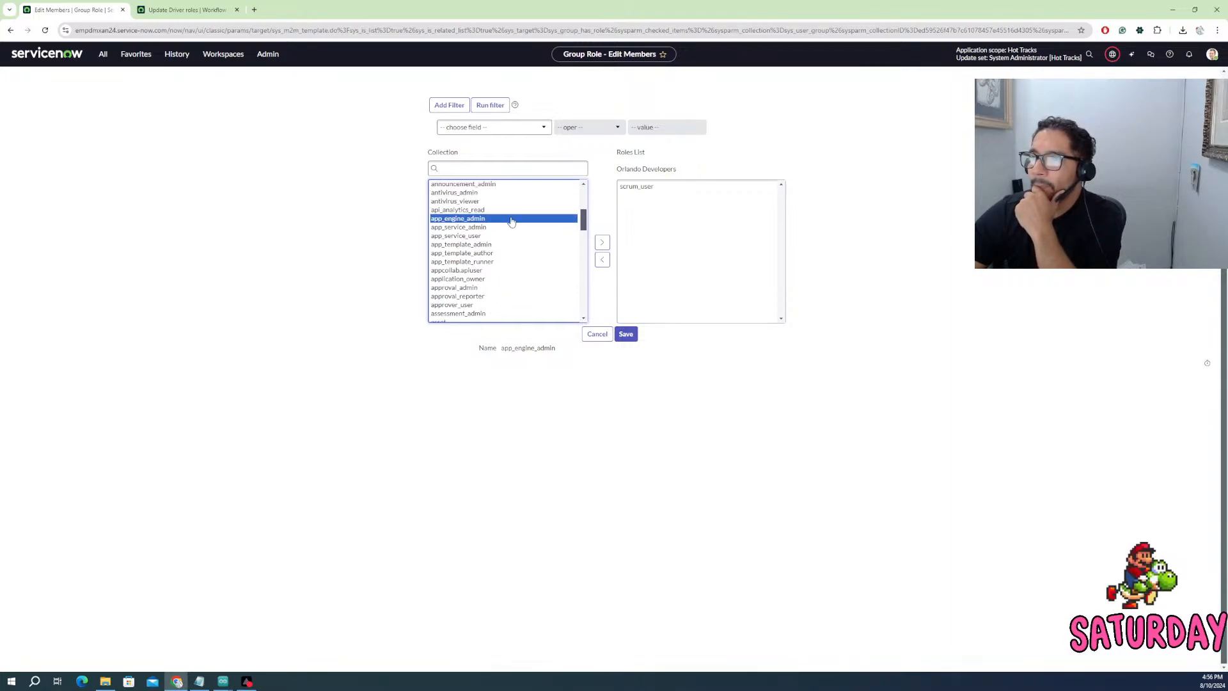
{"action": "left_click", "coordinate": [484, 228]}
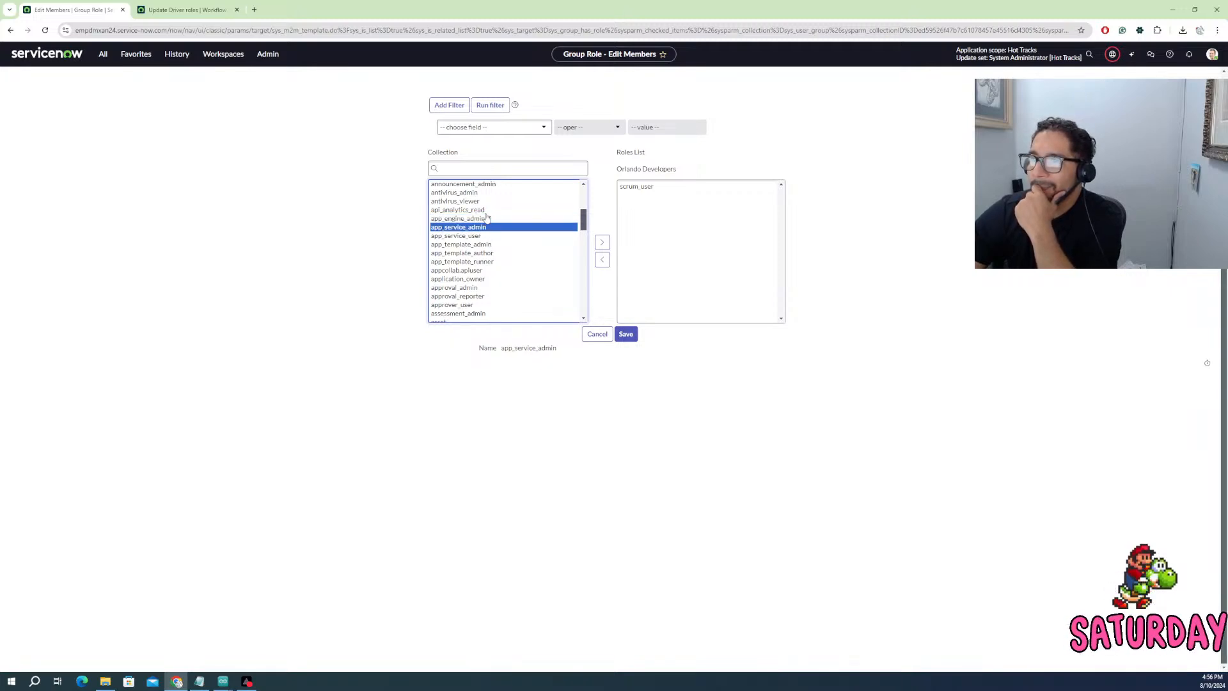
{"action": "scroll", "coordinate": [502, 238], "scroll_direction": "down", "scroll_amount": 2}
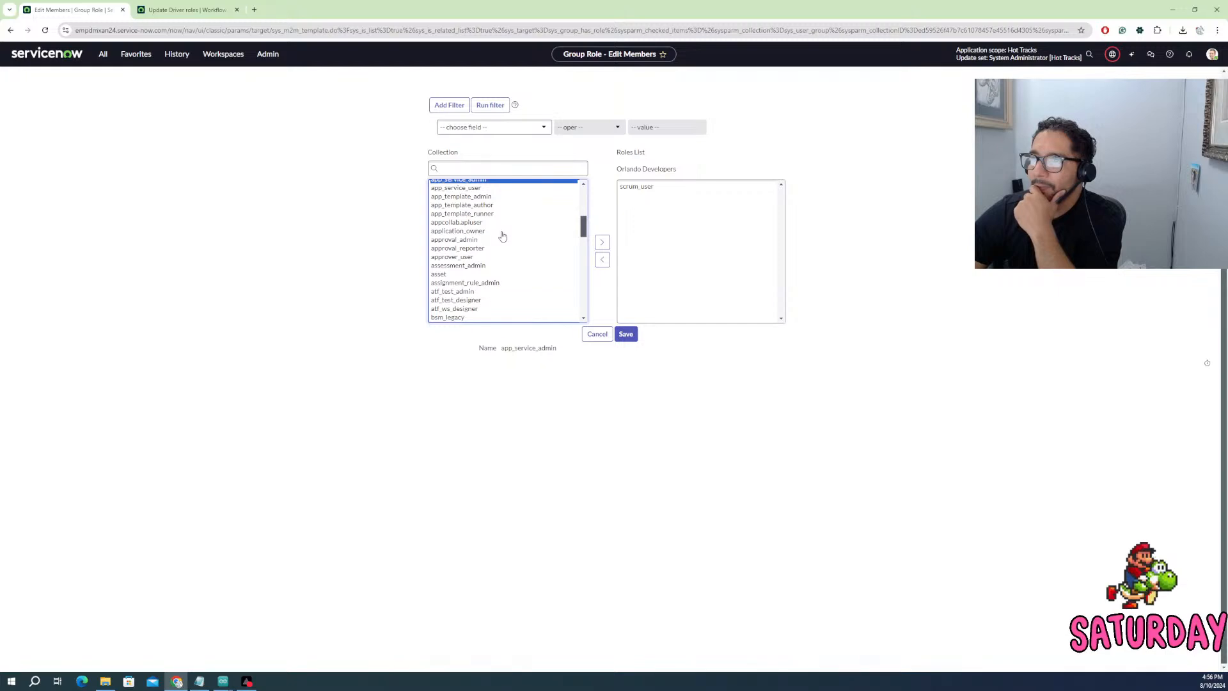
{"action": "scroll", "coordinate": [503, 237], "scroll_direction": "down", "scroll_amount": 15}
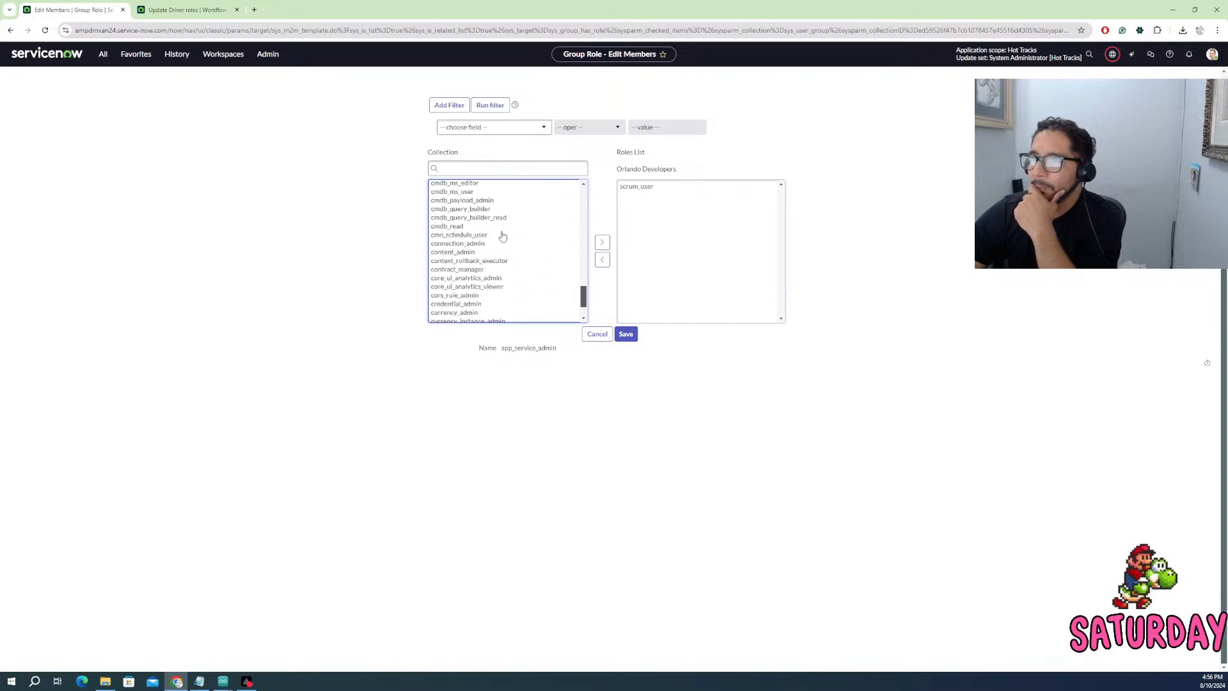
{"action": "scroll", "coordinate": [503, 236], "scroll_direction": "down", "scroll_amount": 2}
- Filter the available roles by "flo" and add flow_designer to the Orlando Developers roles list
{"action": "left_click", "coordinate": [499, 166]}
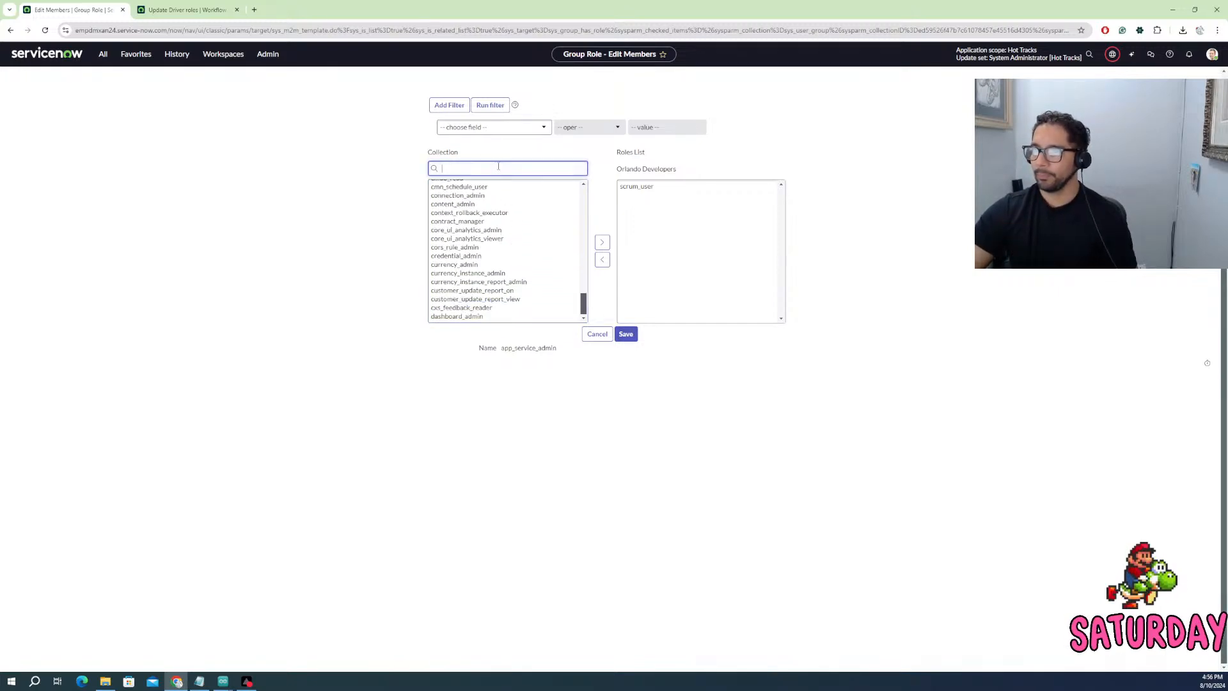
{"action": "left_click", "coordinate": [490, 186]}
{"action": "key", "text": "ctrl+a"}
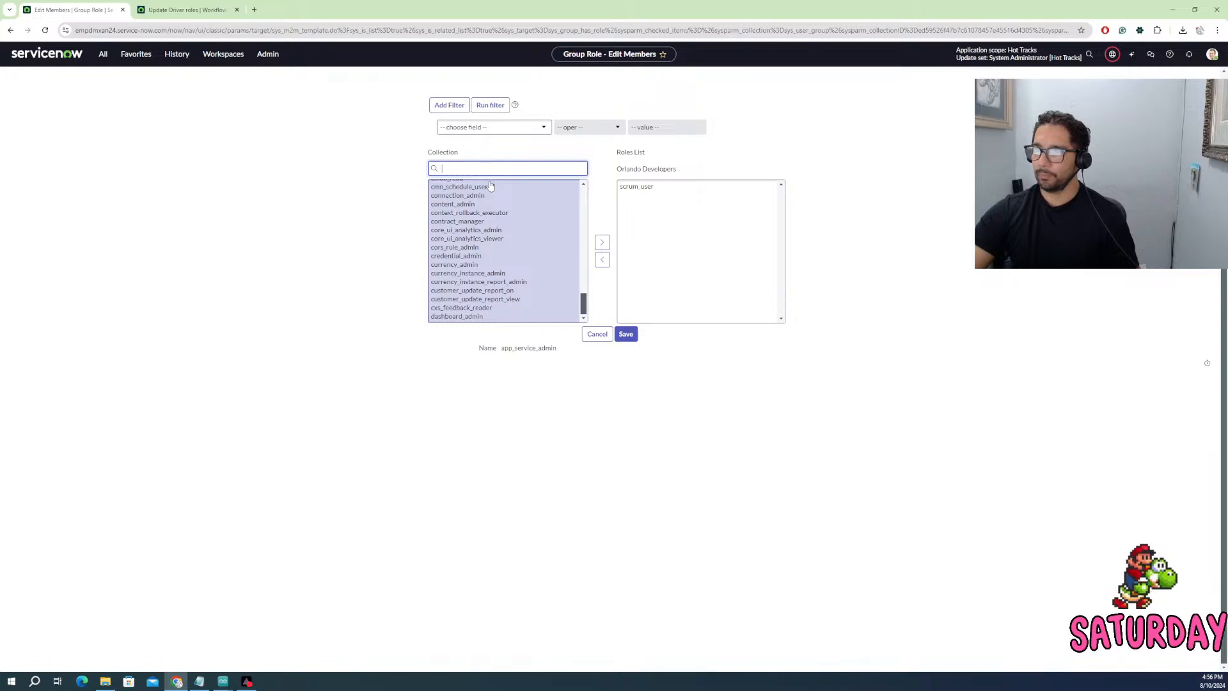
{"action": "left_click", "coordinate": [476, 168]}
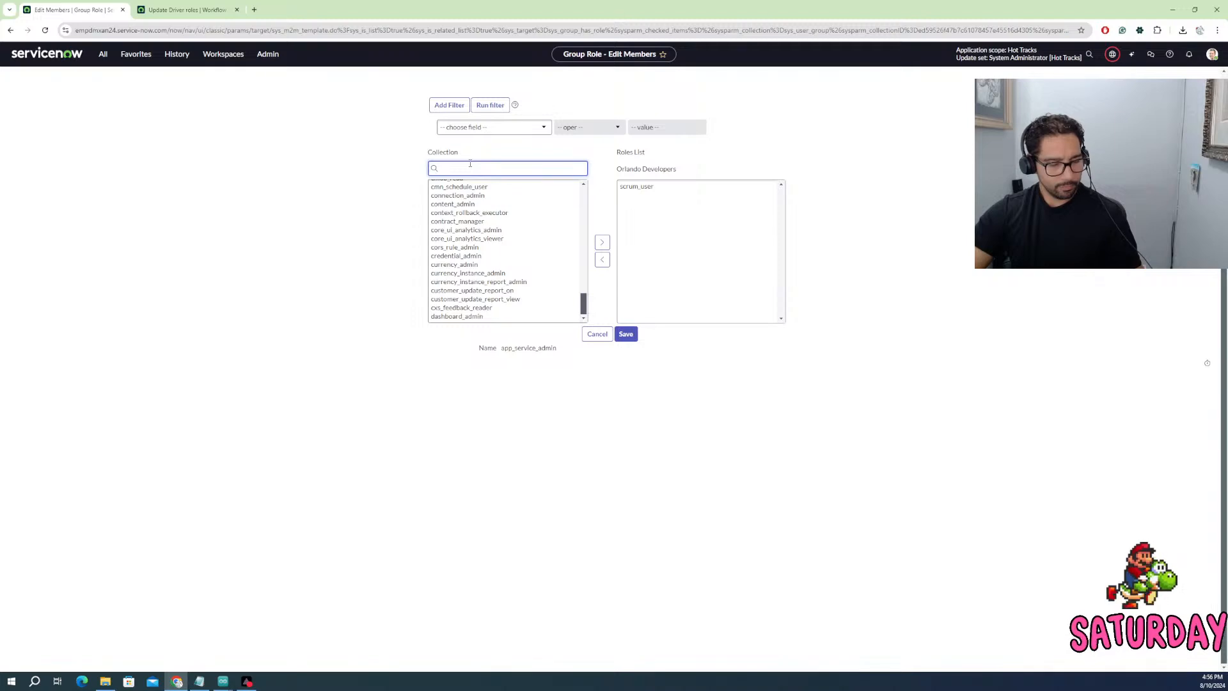
{"action": "type", "text": "flo"}
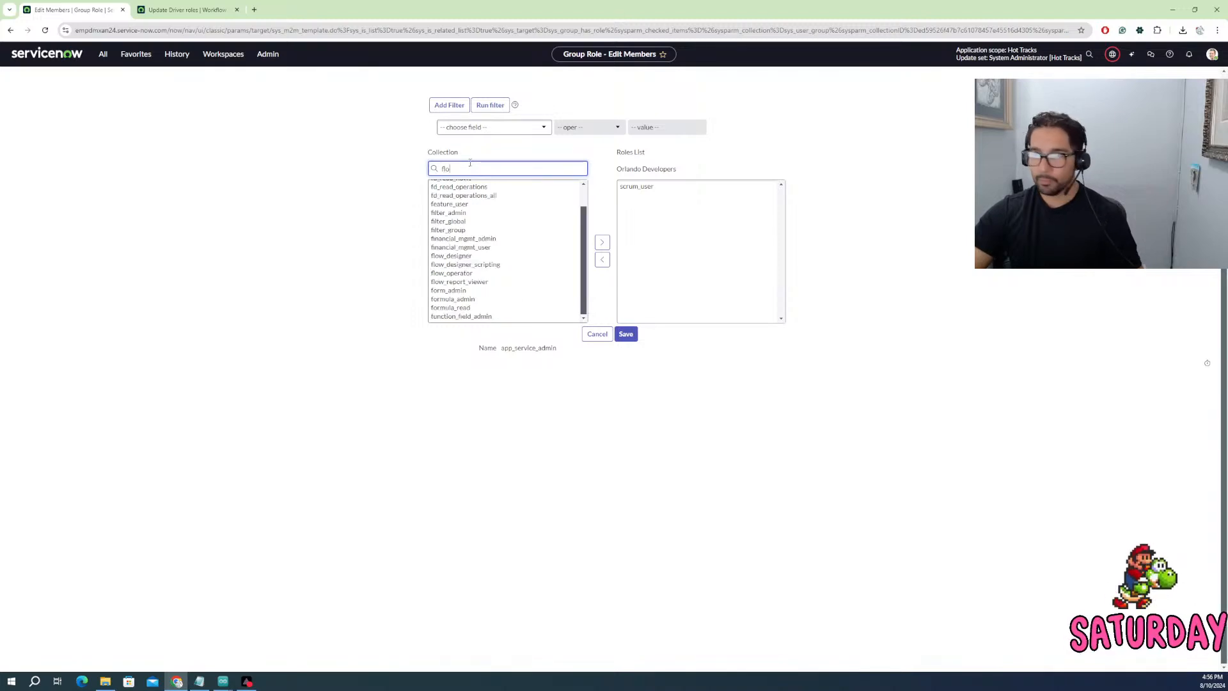
{"action": "left_click", "coordinate": [493, 188]}
{"action": "key", "text": "ctrl+a"}
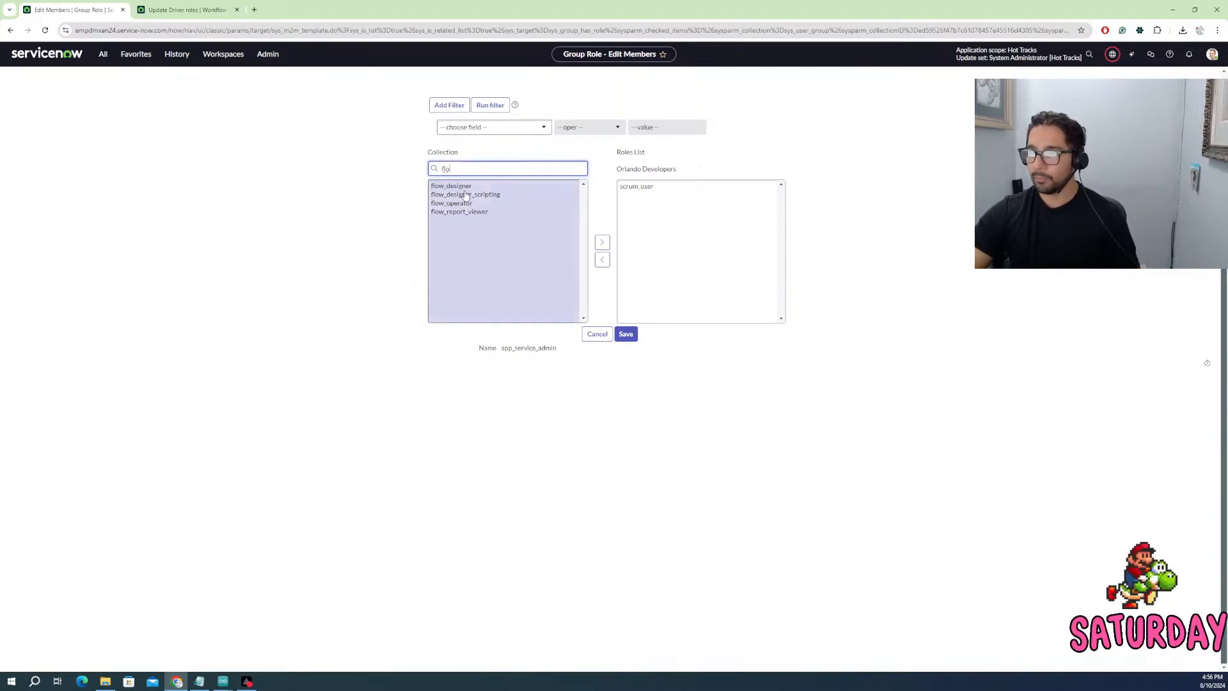
{"action": "left_click", "coordinate": [465, 187]}
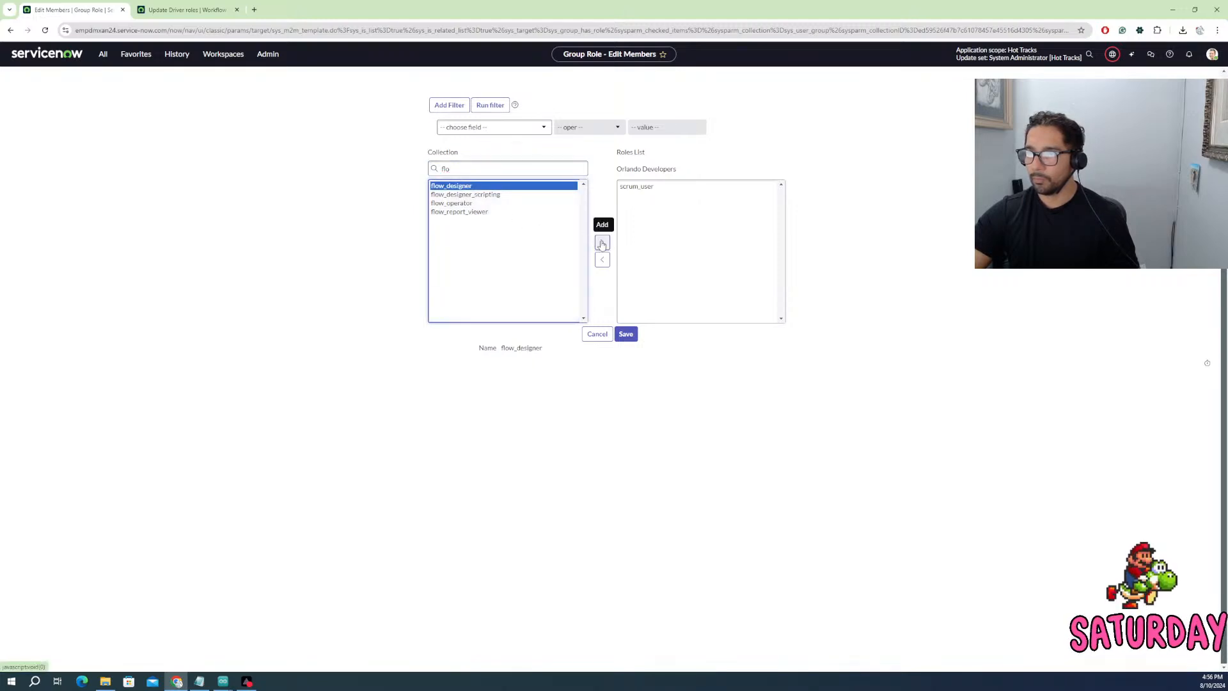
{"action": "left_click", "coordinate": [602, 243]}
- Filter the available roles by "app", add app_engine_admin to the roles list, save the assignments, and save the group record
{"action": "double_click", "coordinate": [436, 170]}
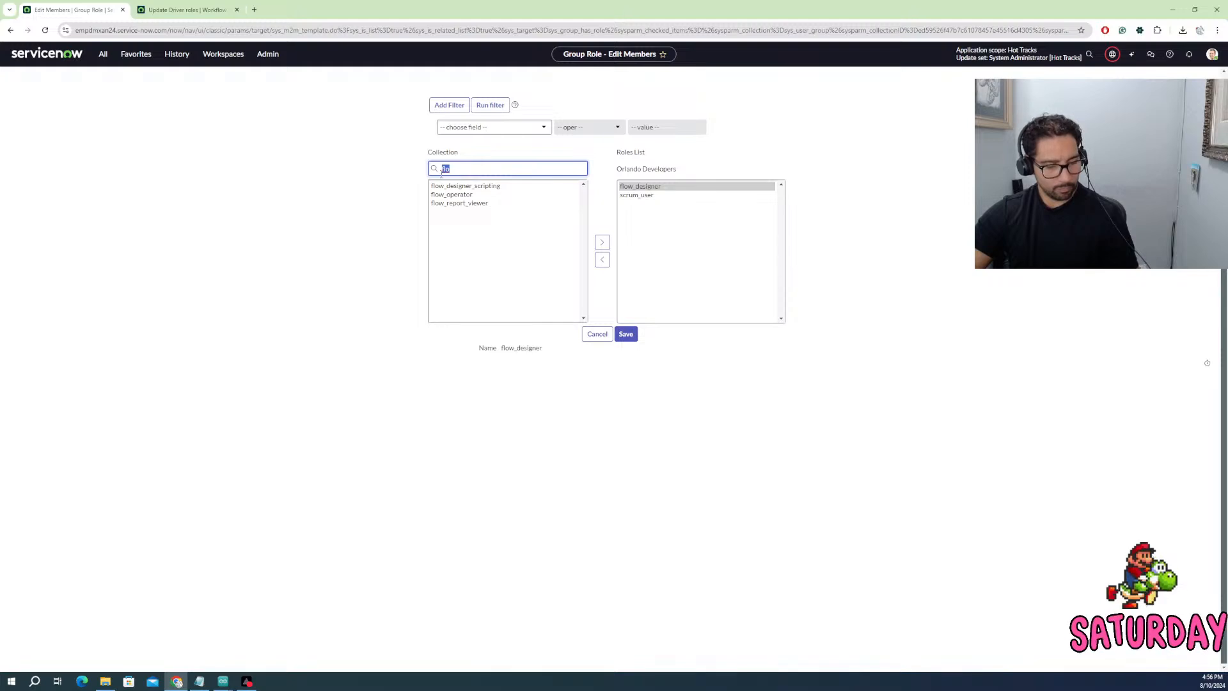
{"action": "type", "text": "app"}
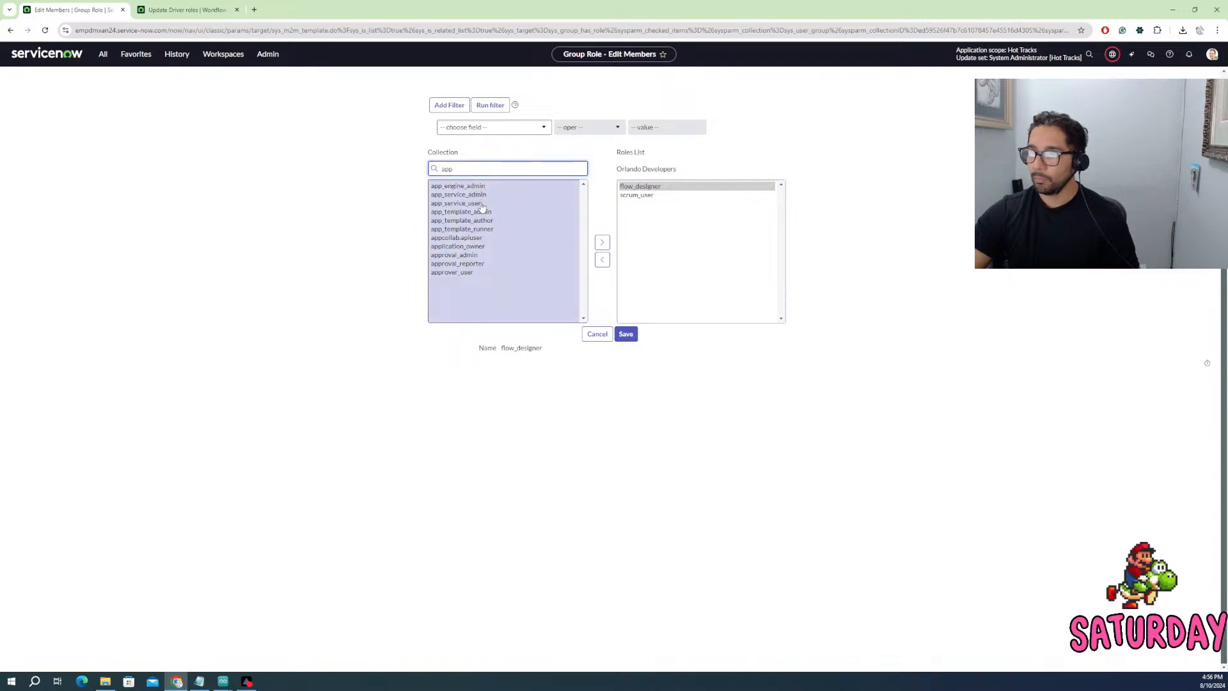
{"action": "left_click", "coordinate": [458, 186]}
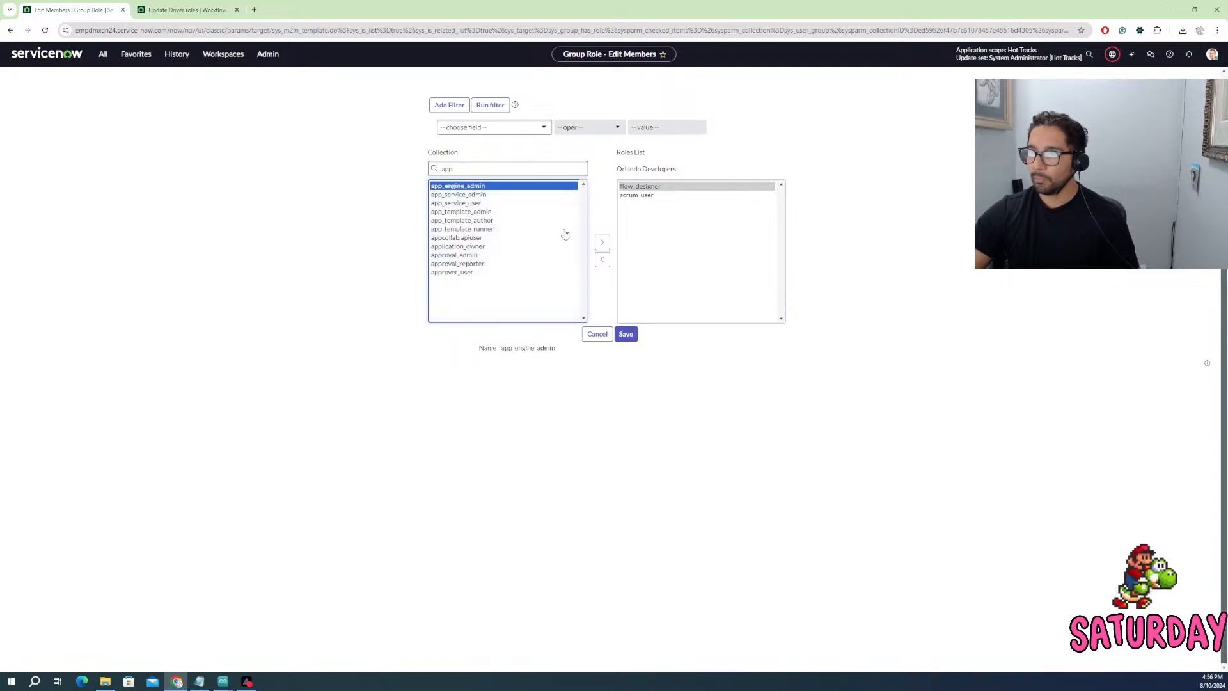
{"action": "left_click", "coordinate": [602, 242]}
{"action": "left_click", "coordinate": [626, 335]}
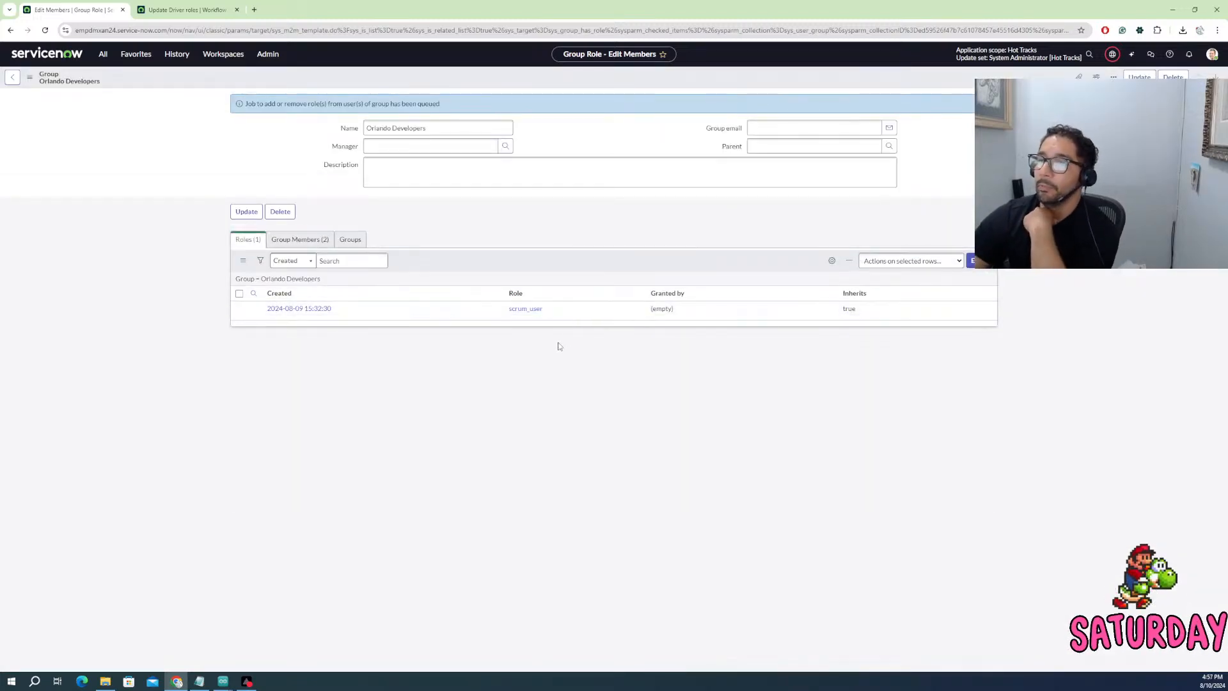
{"action": "right_click", "coordinate": [497, 80]}
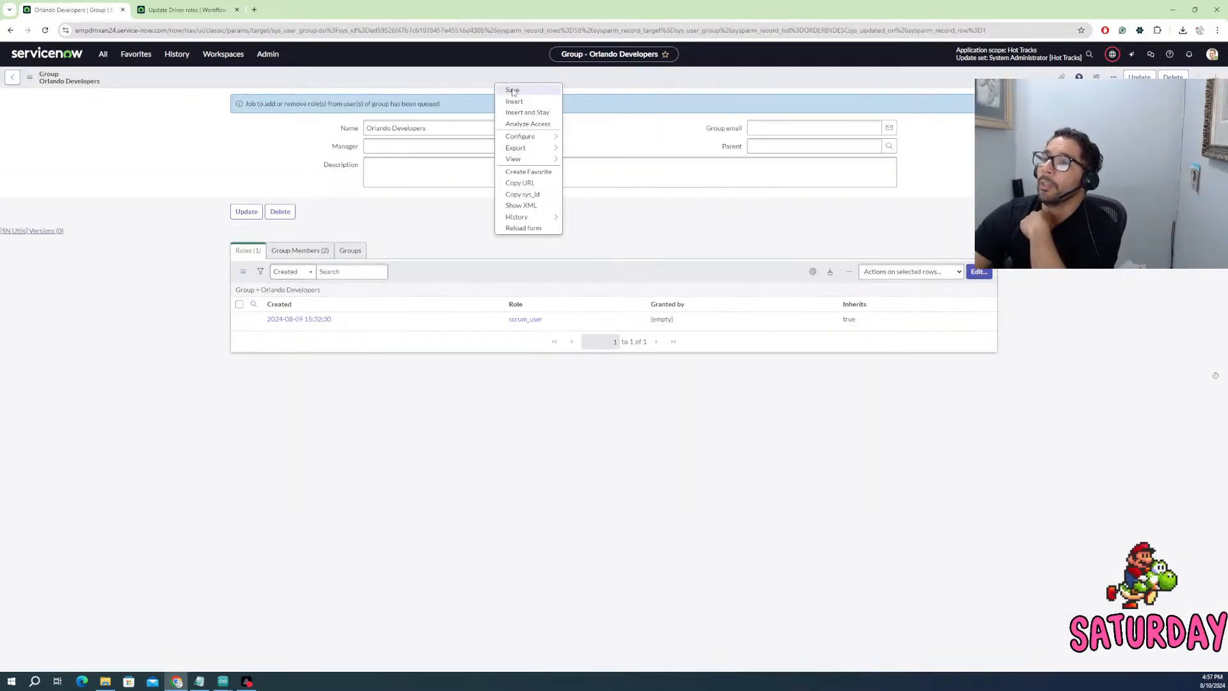
{"action": "left_click", "coordinate": [513, 90]}
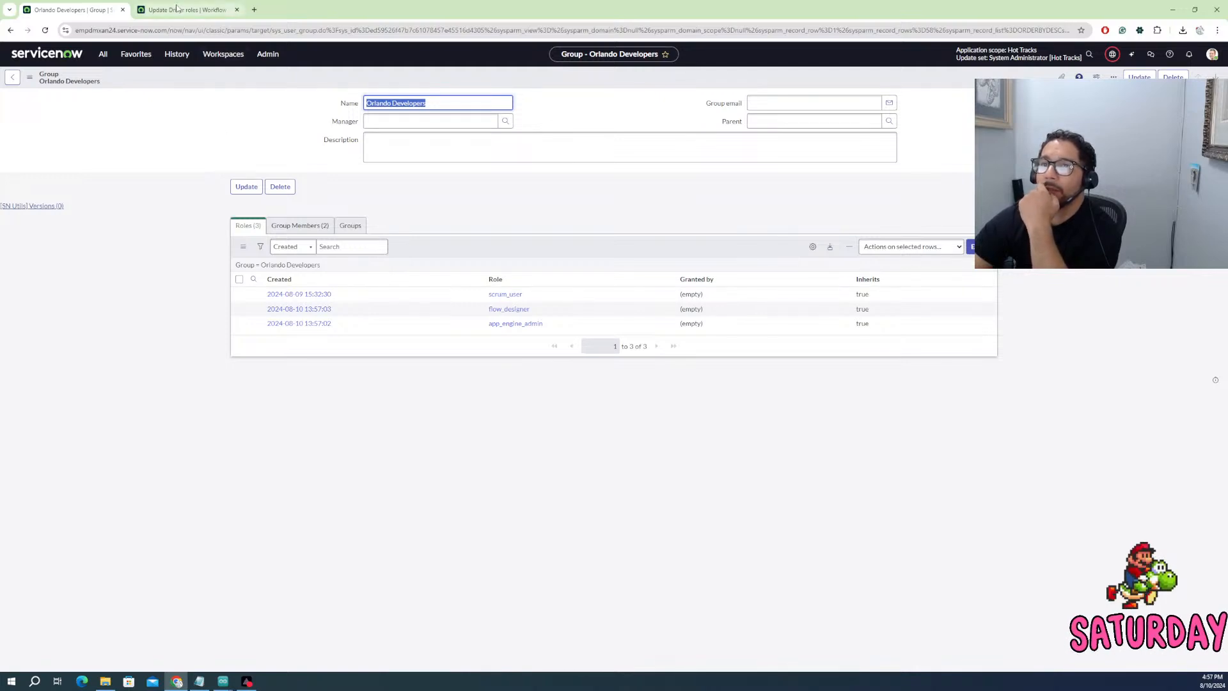
{"action": "left_click", "coordinate": [104, 56]}
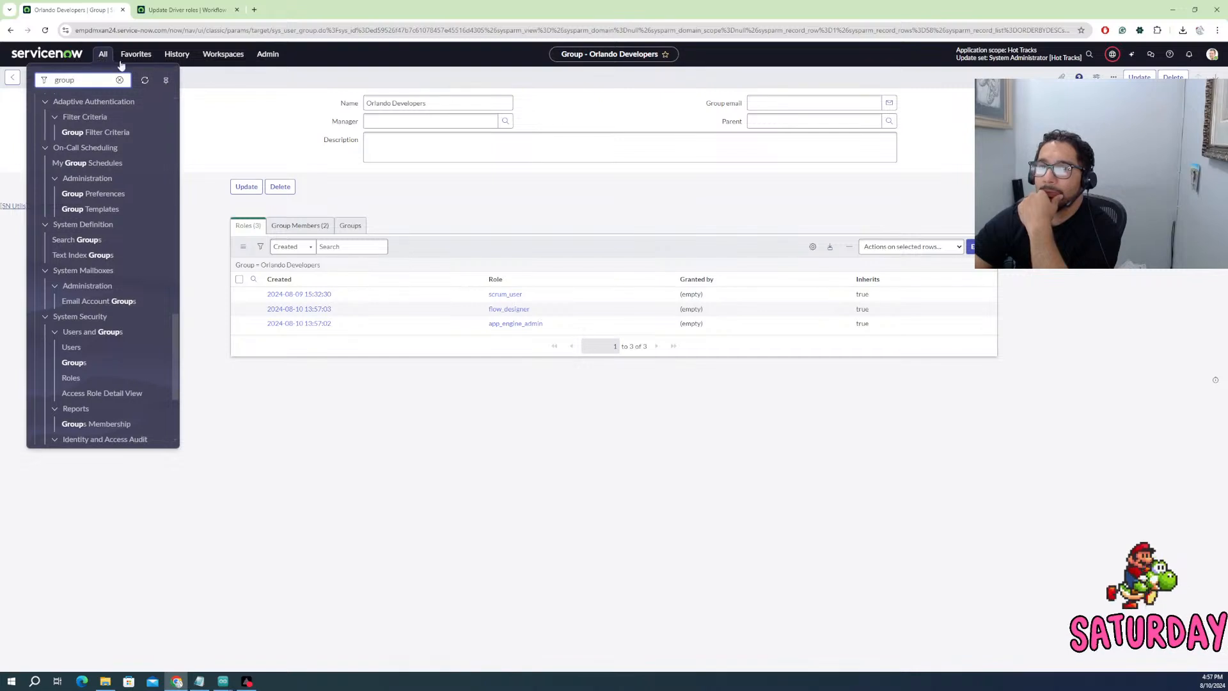
{"action": "left_click", "coordinate": [215, 93]}
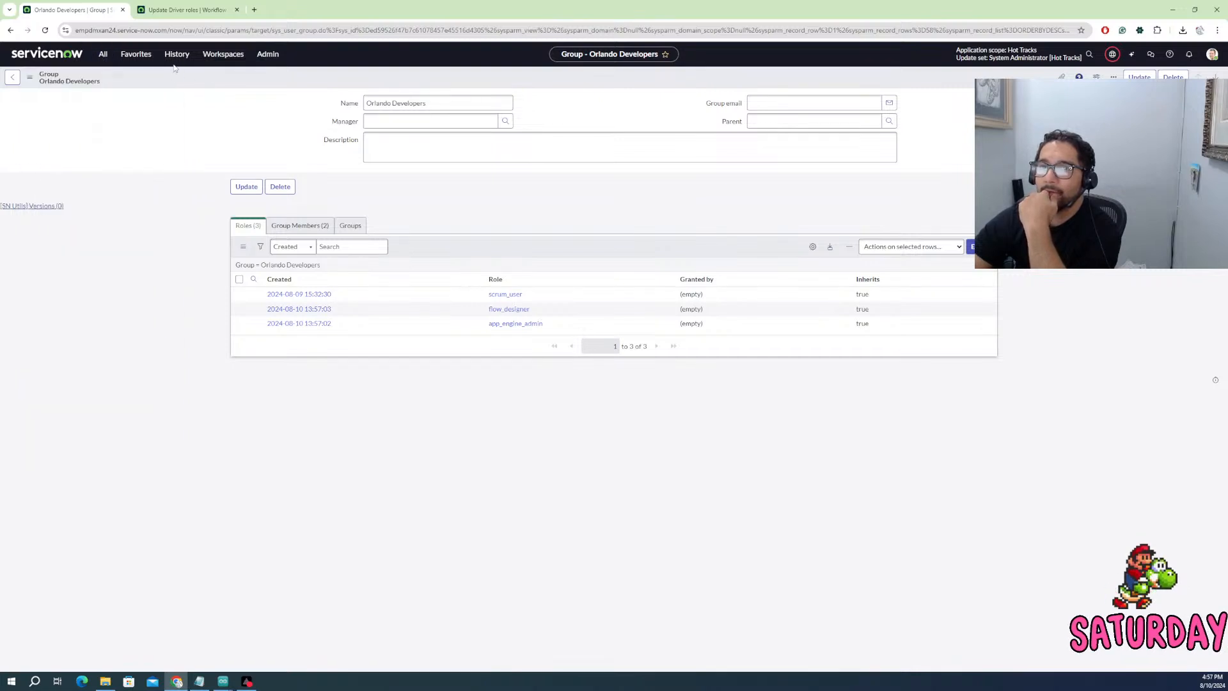
{"action": "left_click", "coordinate": [59, 55]}
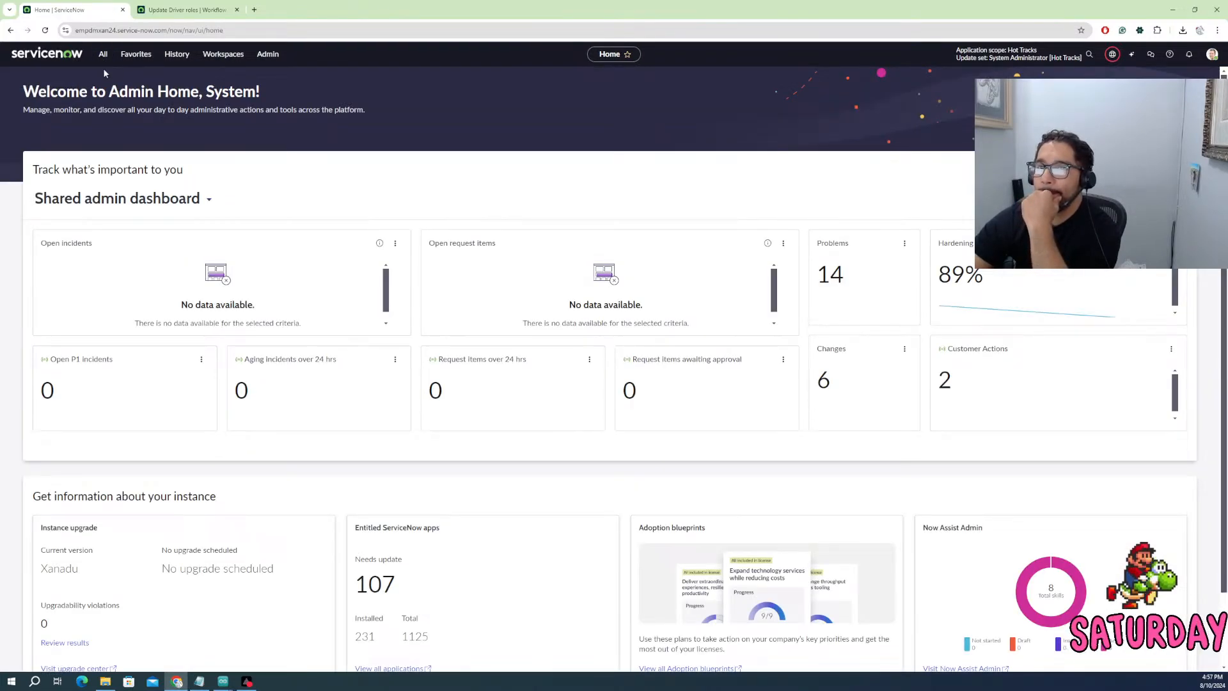
{"action": "scroll", "coordinate": [301, 416], "scroll_direction": "down", "scroll_amount": 2}
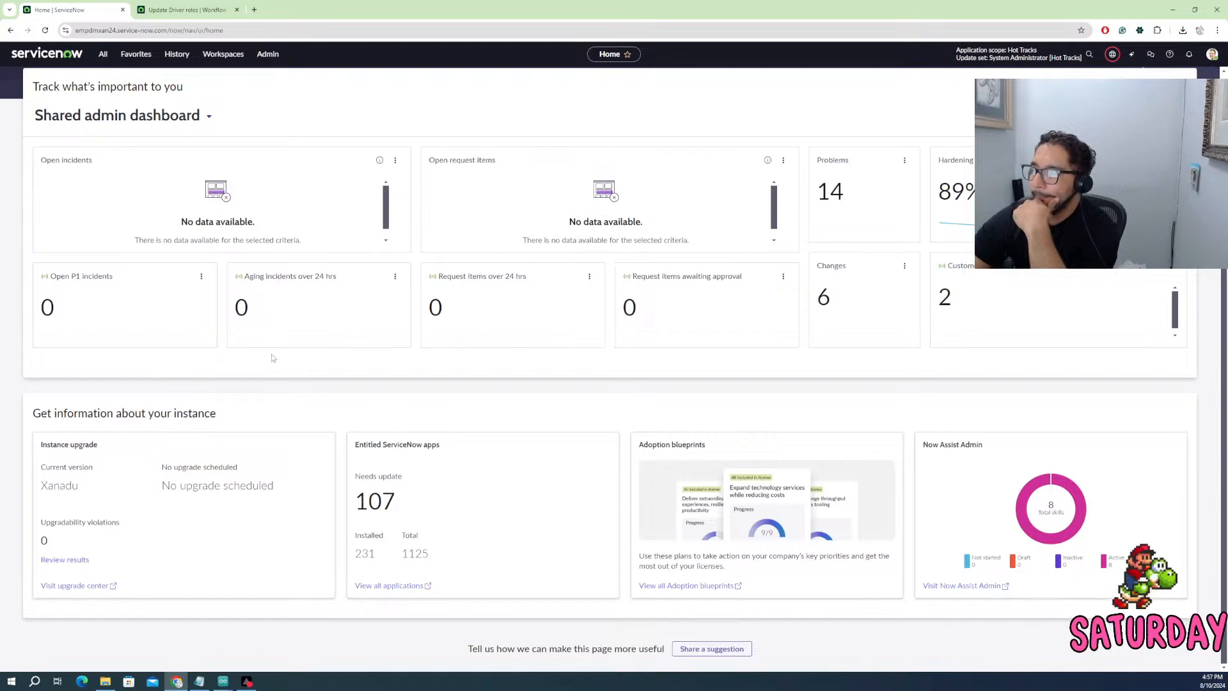
{"action": "scroll", "coordinate": [272, 357], "scroll_direction": "up", "scroll_amount": 2}
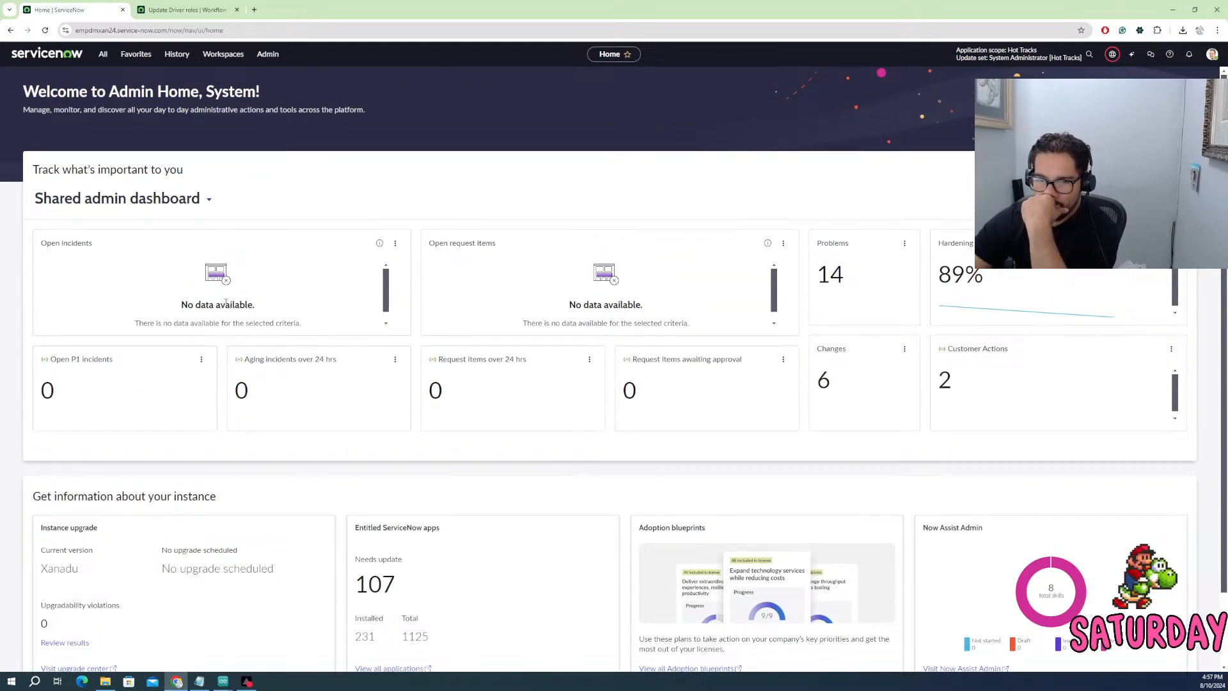
{"action": "left_click", "coordinate": [218, 11]}
{"action": "left_click", "coordinate": [62, 56]}
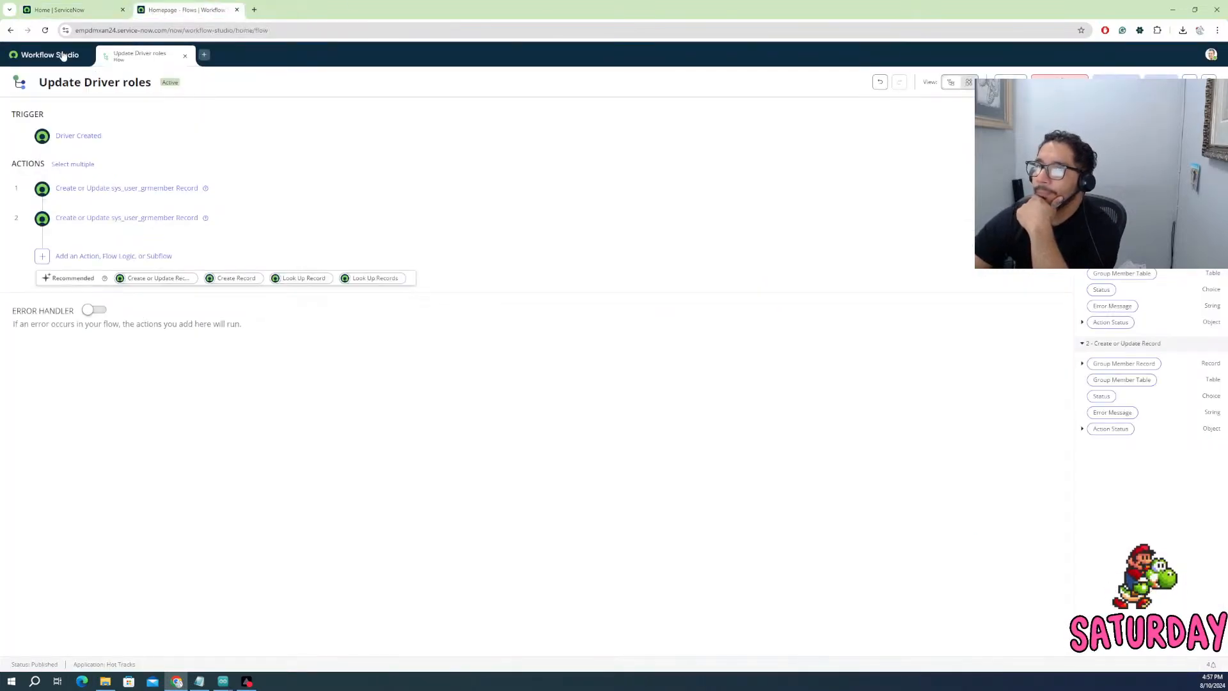
{"action": "left_click", "coordinate": [76, 7]}
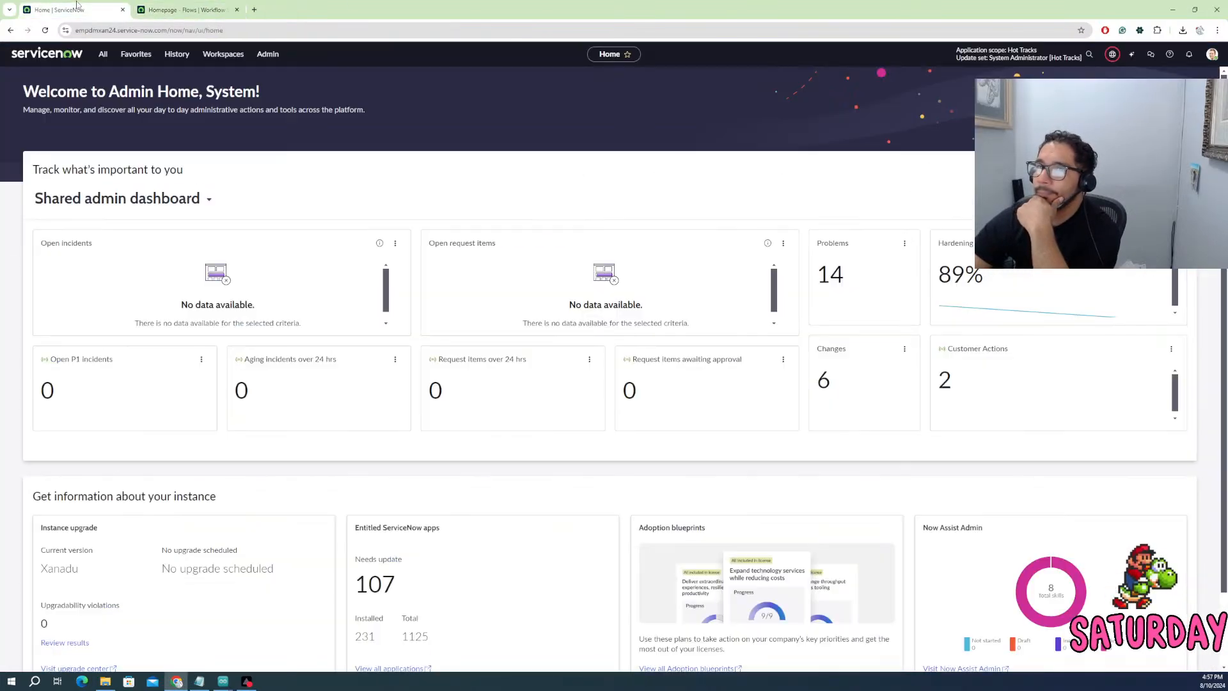
- Find App Engine Studio among the application modules, launch it, and open the Hot Tracks app
{"action": "left_click", "coordinate": [102, 55]}
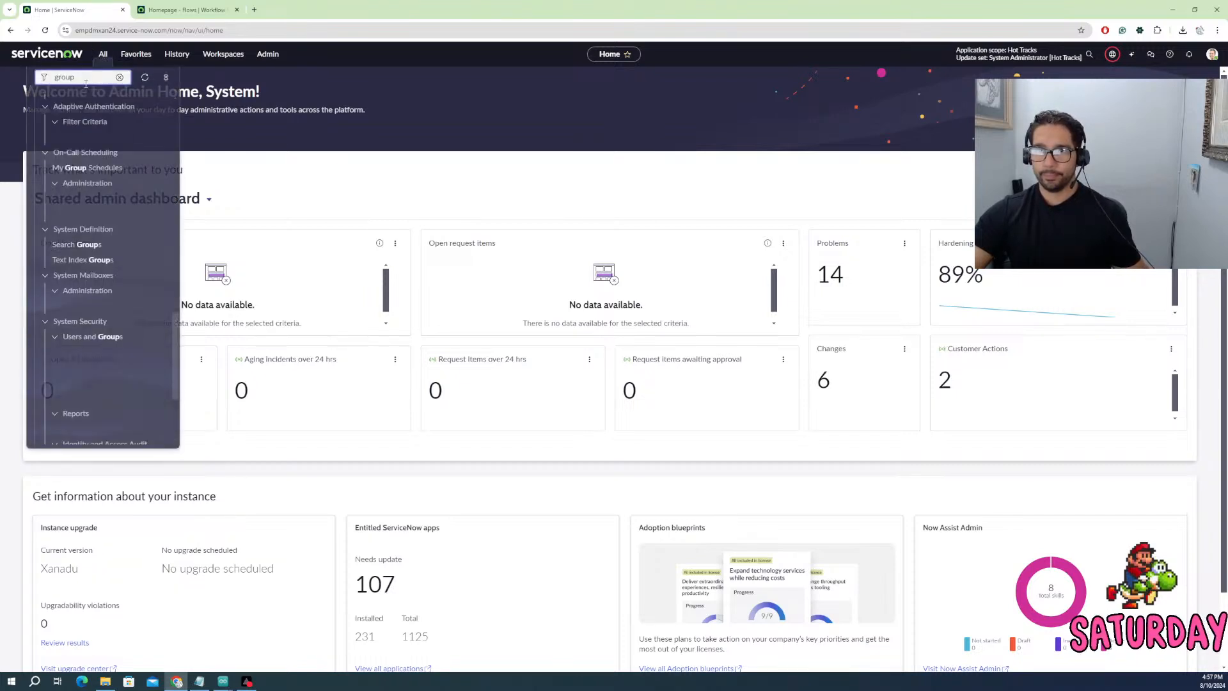
{"action": "type", "text": "a"}
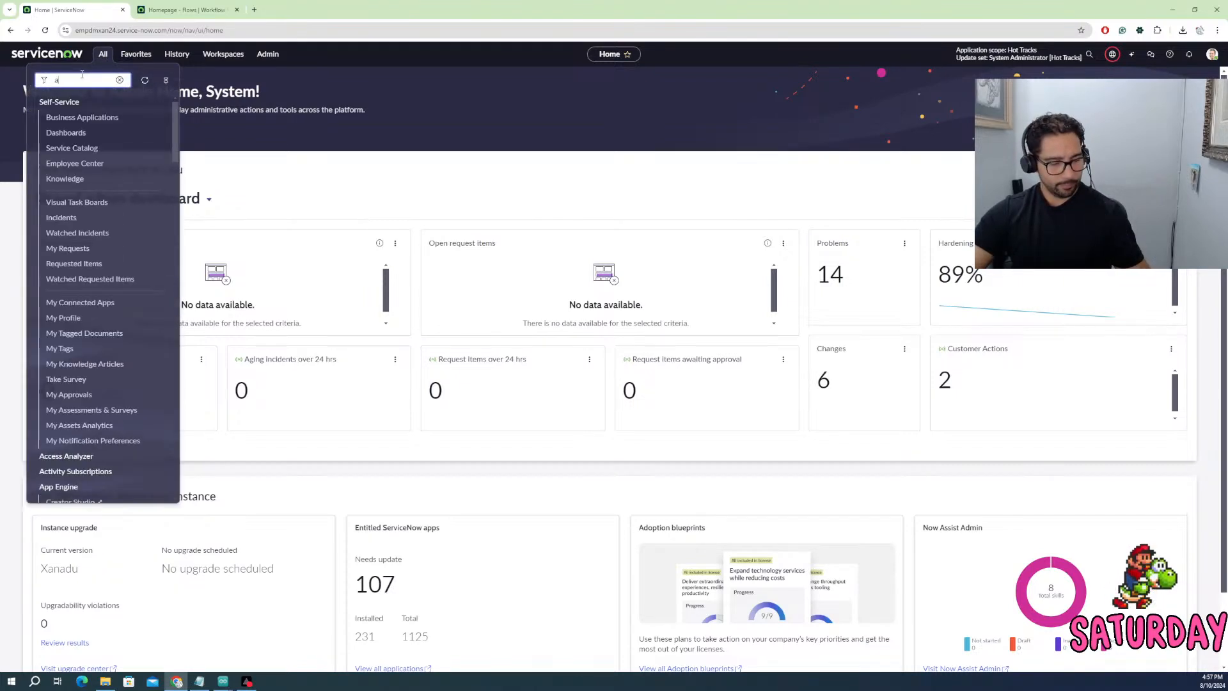
{"action": "type", "text": "pp engi"}
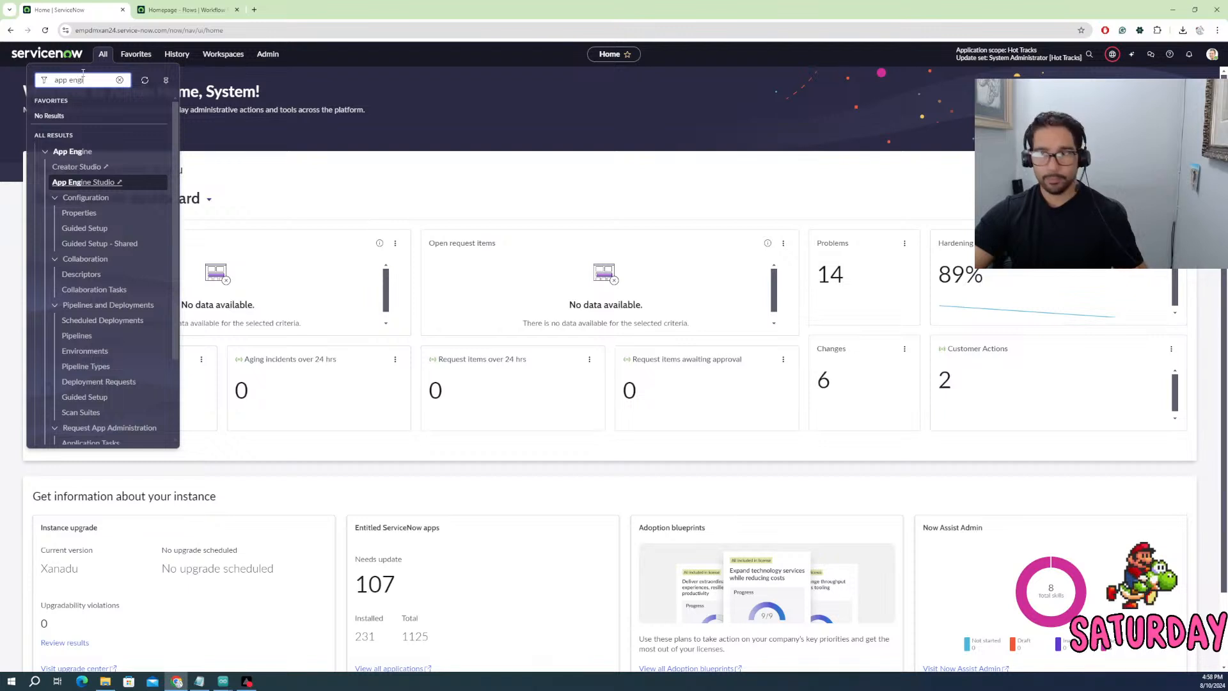
{"action": "type", "text": "g"}
{"action": "left_click", "coordinate": [86, 182]}
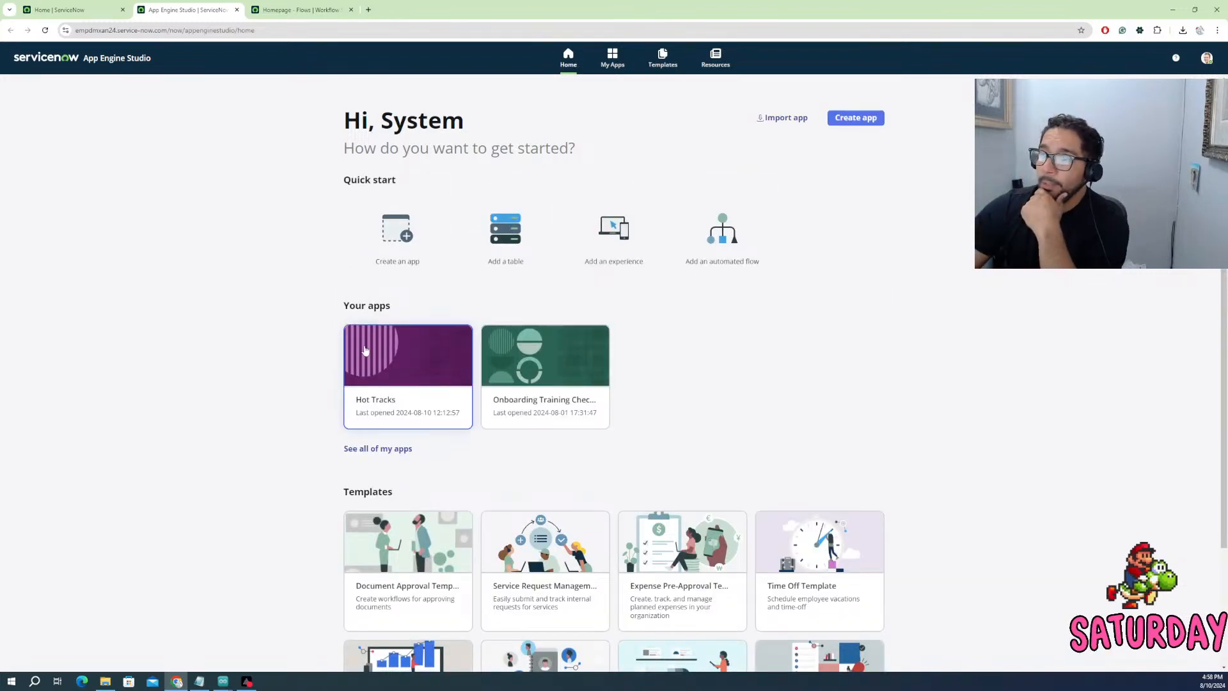
{"action": "left_click", "coordinate": [365, 350]}
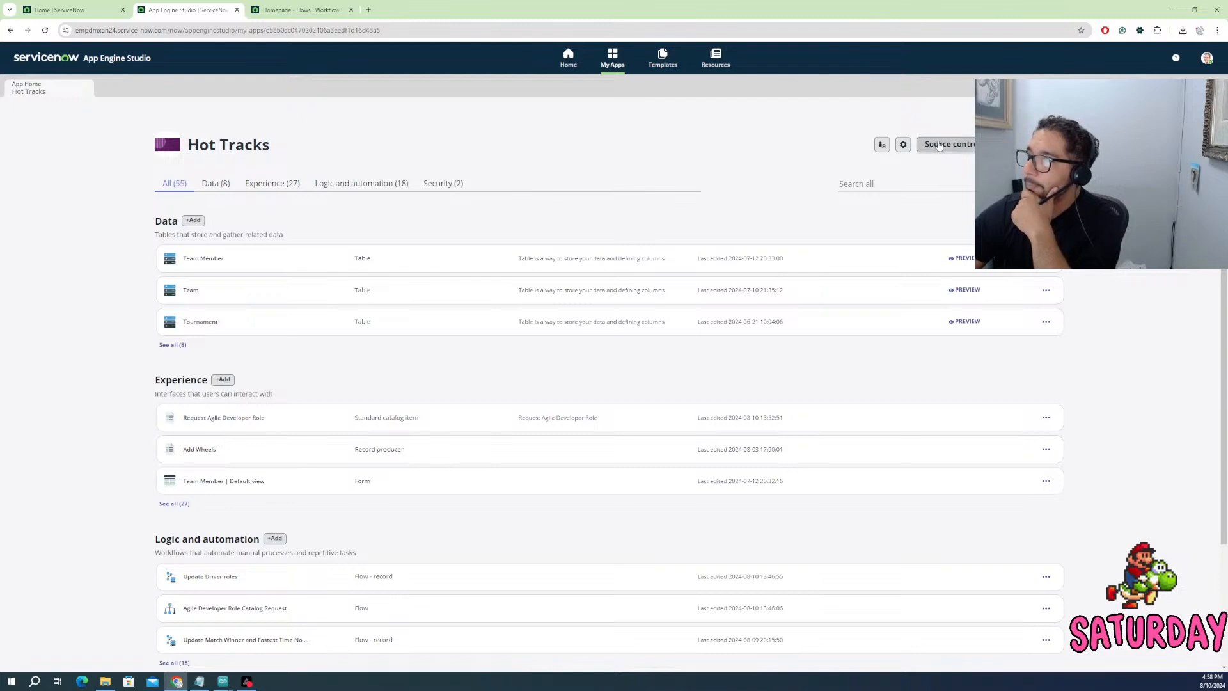
- Start a source control commit of all changed files in the System Administrator update set, including changes not tracked via the Customer Update table
{"action": "left_click", "coordinate": [939, 144]}
{"action": "left_click", "coordinate": [944, 173]}
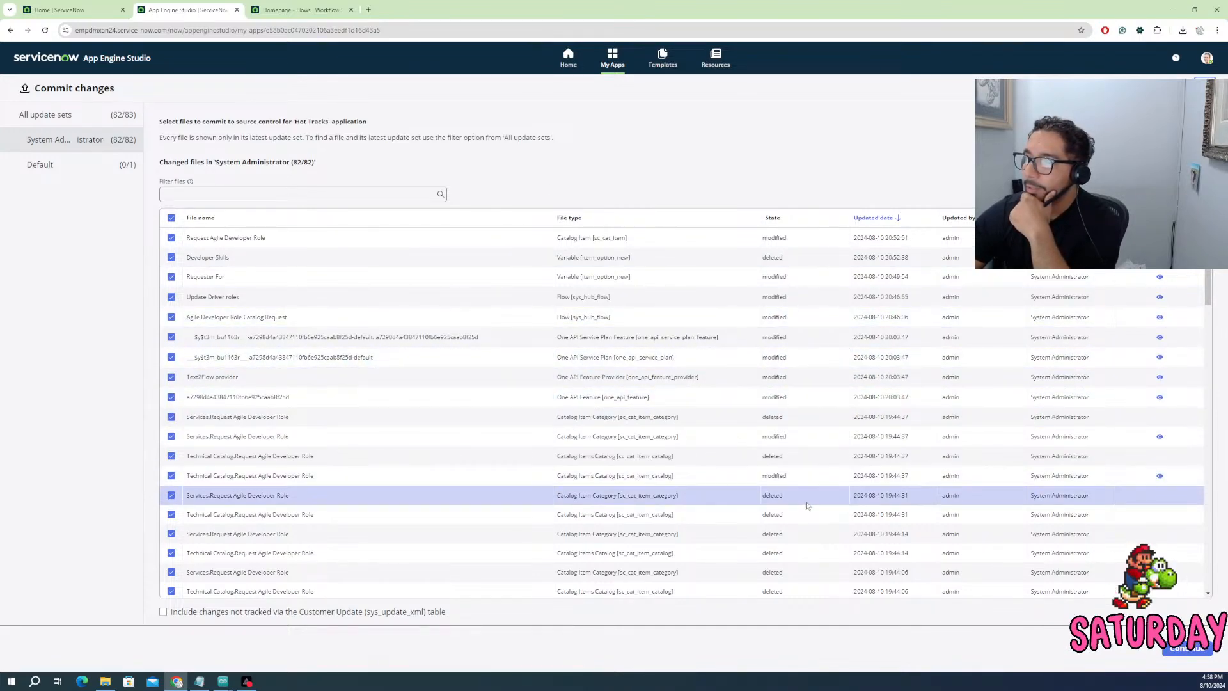
{"action": "scroll", "coordinate": [862, 507], "scroll_direction": "down", "scroll_amount": 10}
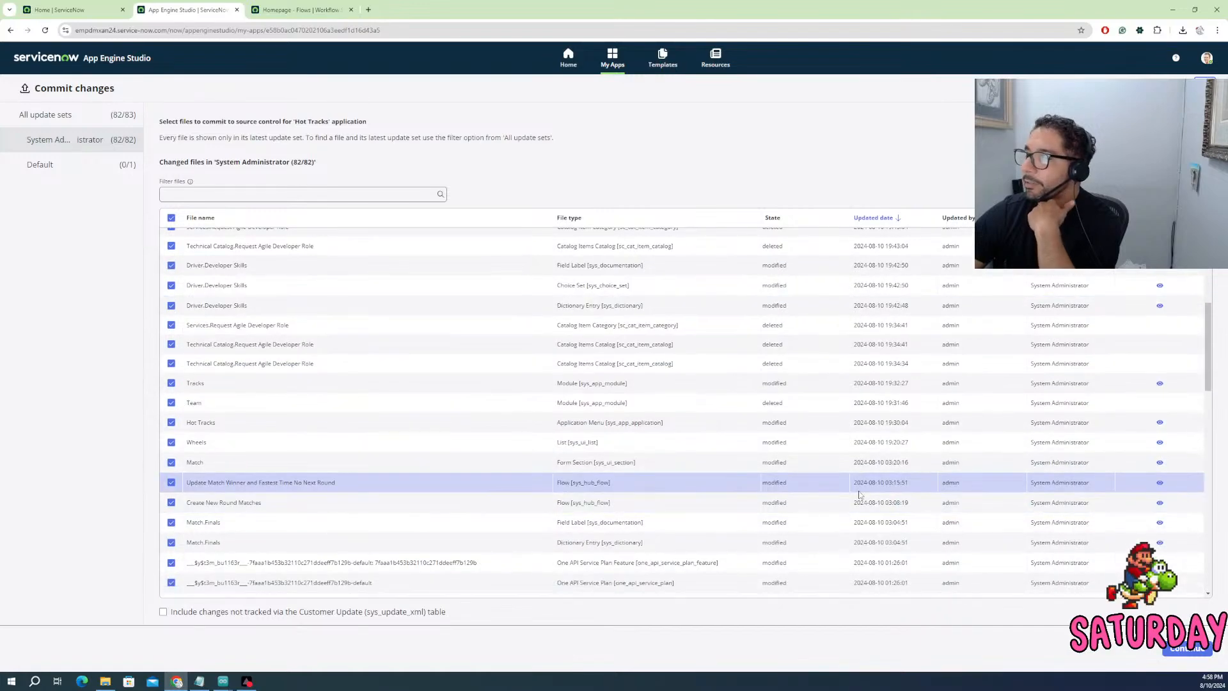
{"action": "scroll", "coordinate": [859, 495], "scroll_direction": "down", "scroll_amount": 2}
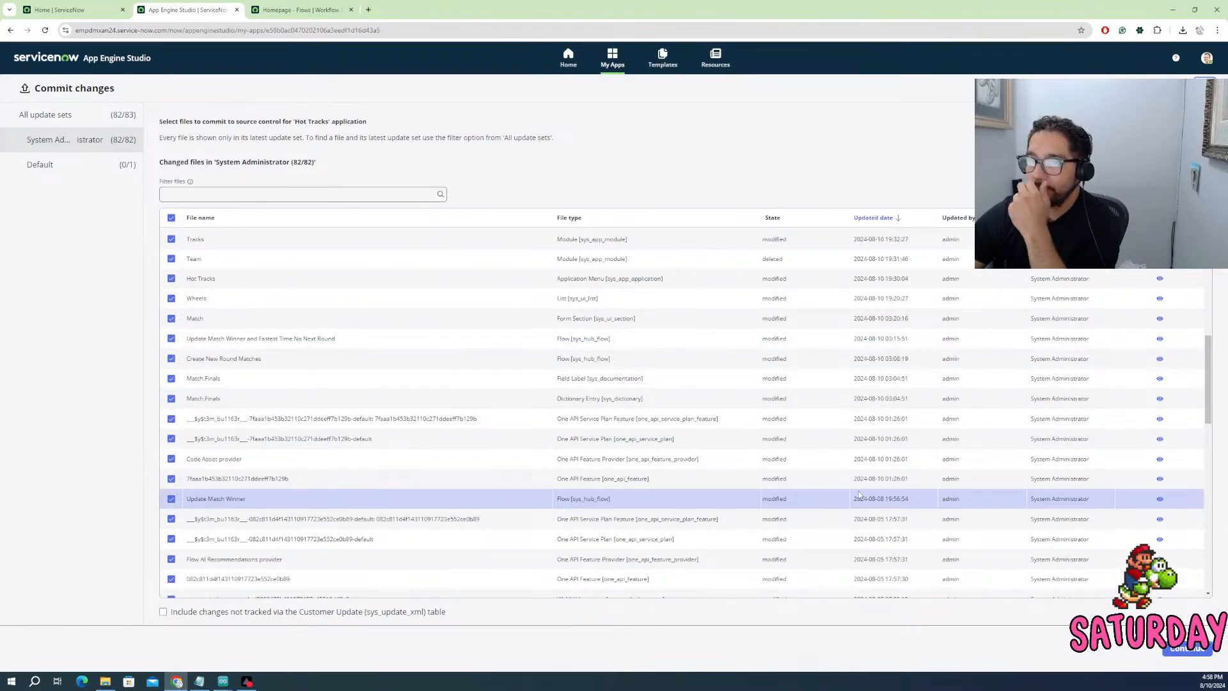
{"action": "scroll", "coordinate": [859, 495], "scroll_direction": "down", "scroll_amount": 4}
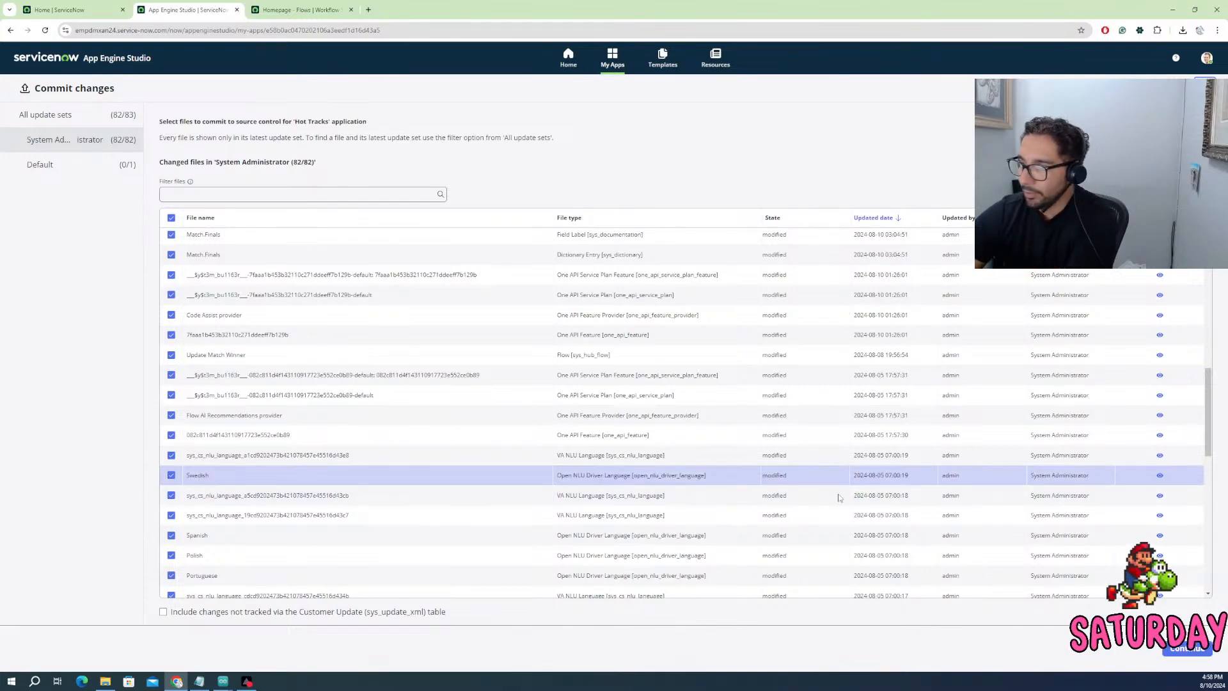
{"action": "scroll", "coordinate": [822, 531], "scroll_direction": "down", "scroll_amount": 4}
{"action": "scroll", "coordinate": [822, 532], "scroll_direction": "down", "scroll_amount": 6}
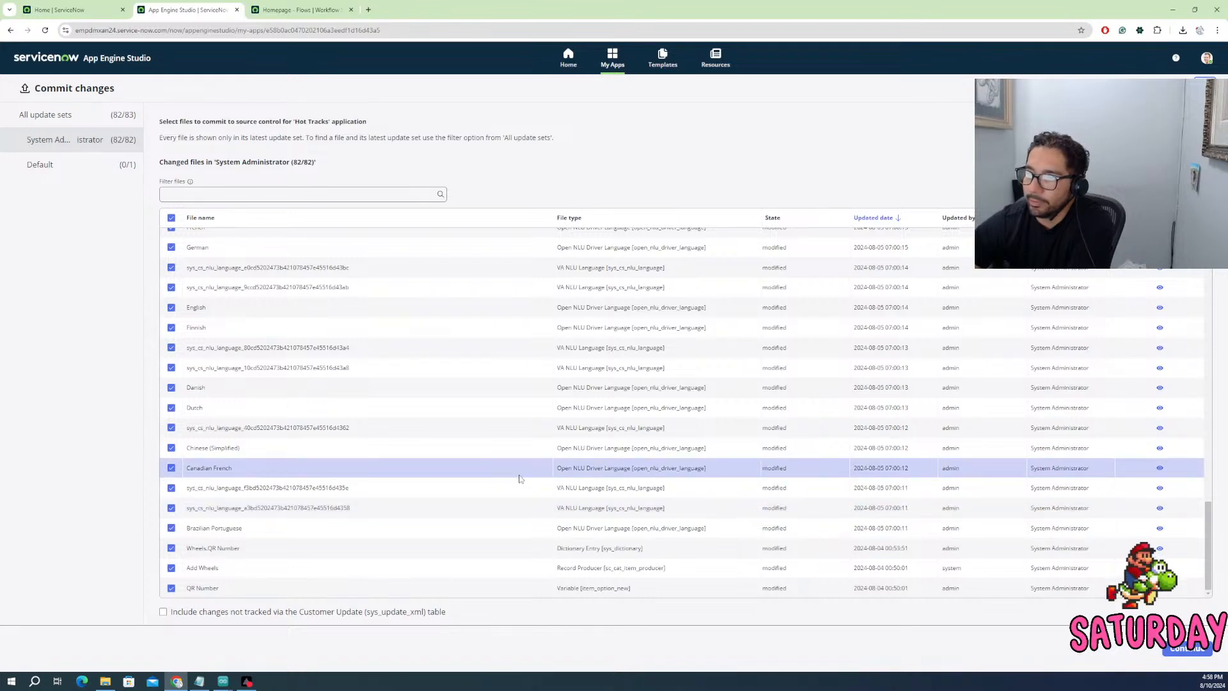
{"action": "left_click", "coordinate": [306, 614]}
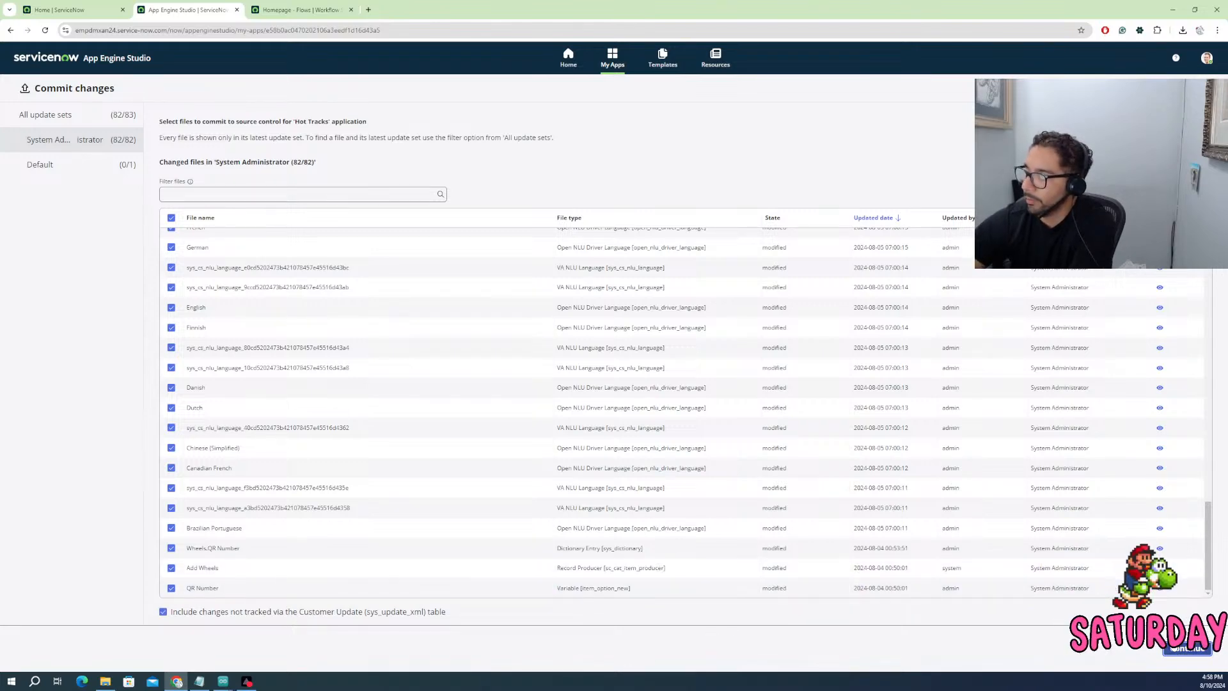
- Commit the selected files with the comment "Updating Flow designer and App Permissions" and return to the Hot Tracks app home
{"action": "left_click", "coordinate": [71, 600]}
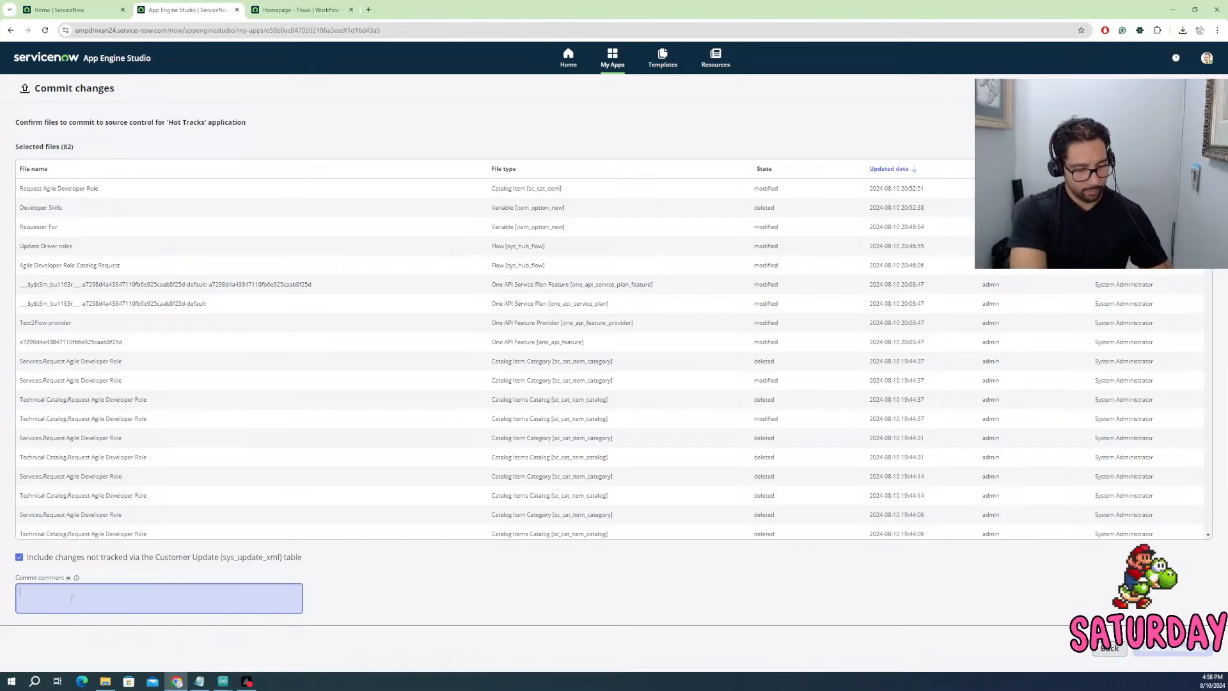
{"action": "type", "text": "Updatin"}
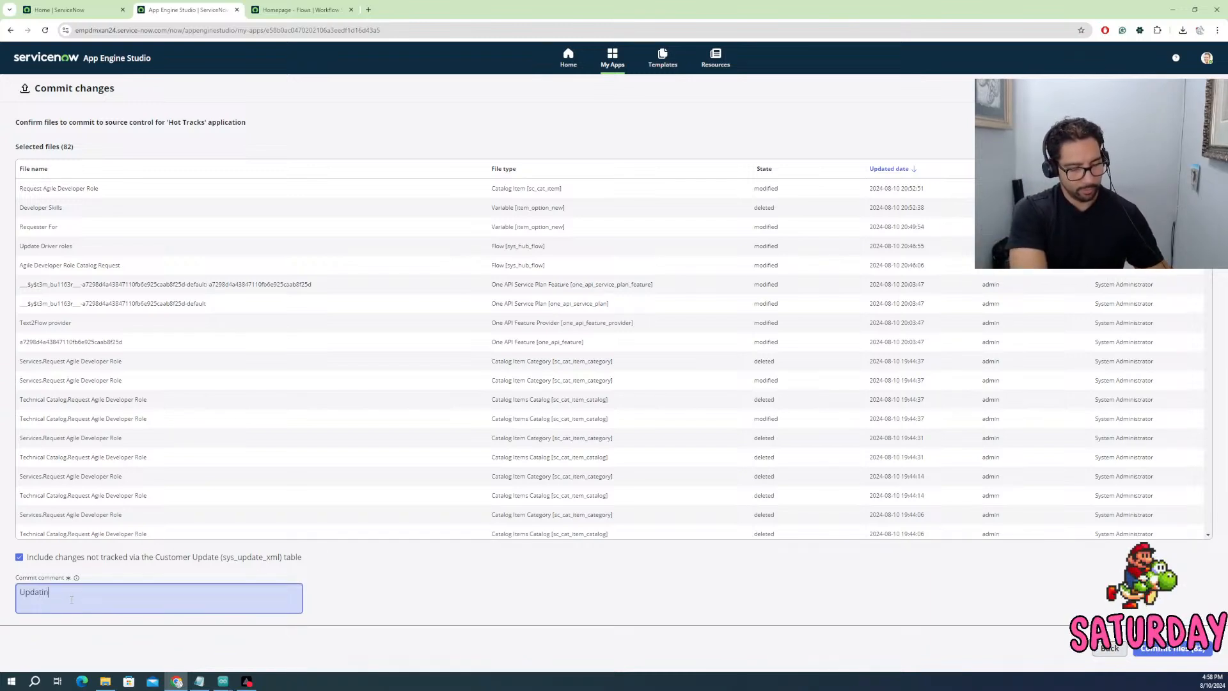
{"action": "type", "text": "g Flow "}
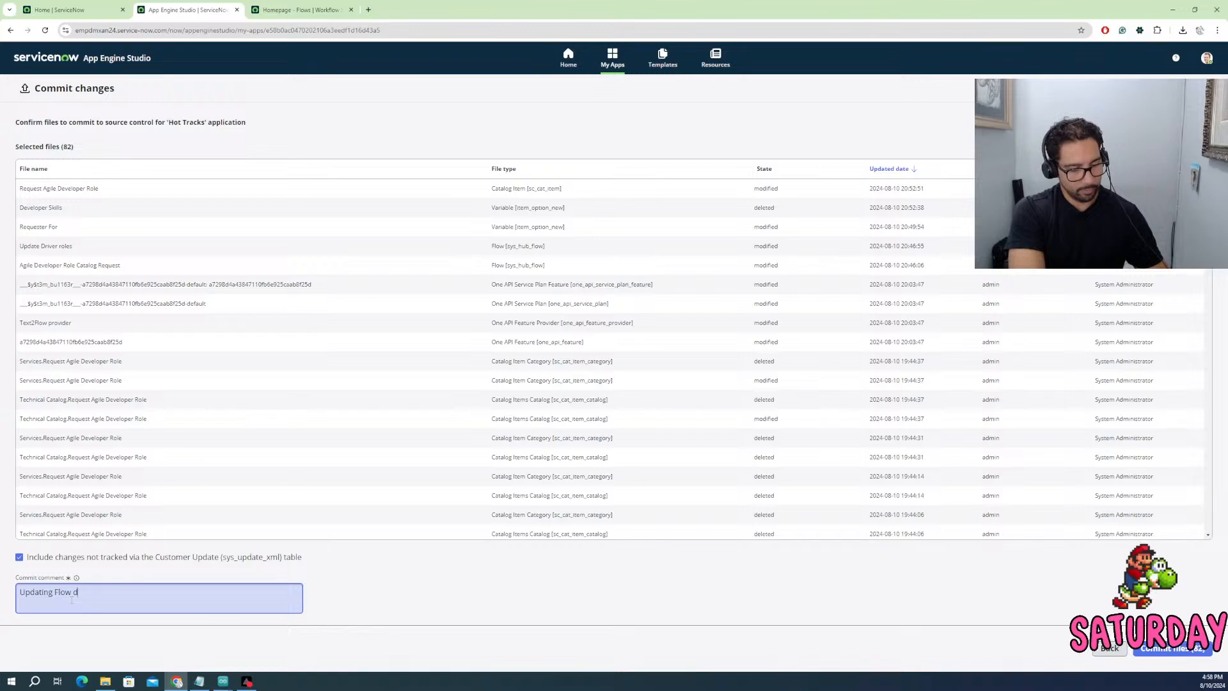
{"action": "type", "text": "designer"}
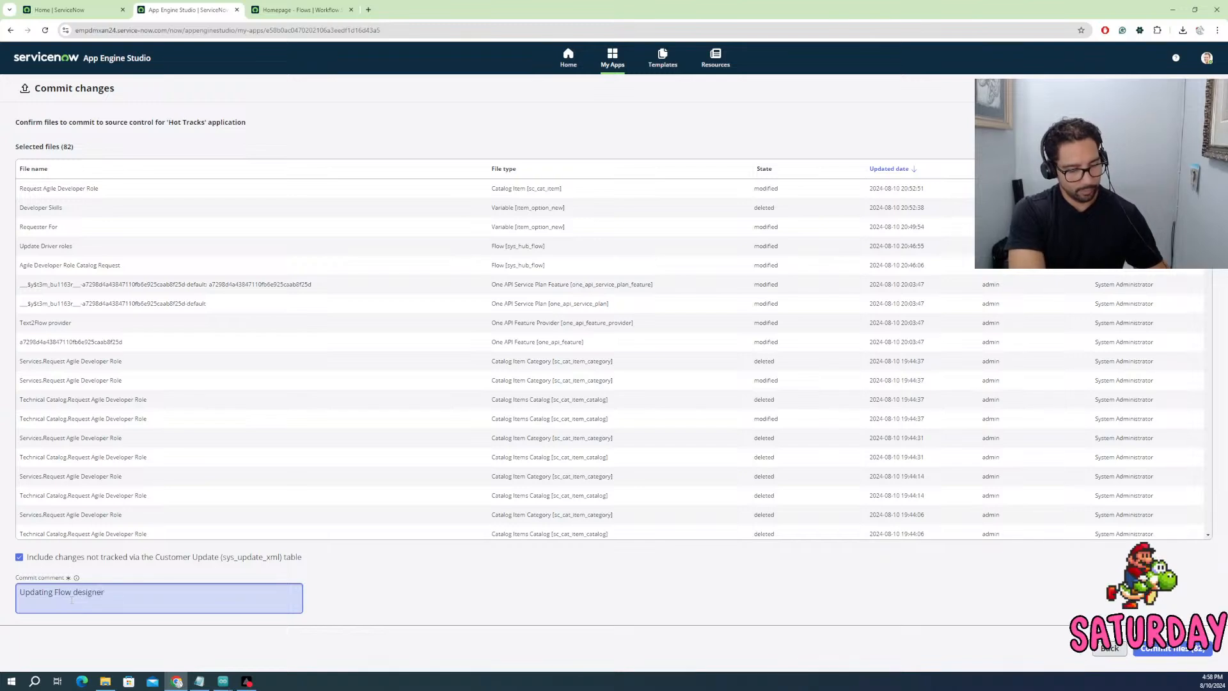
{"action": "type", "text": " and App "}
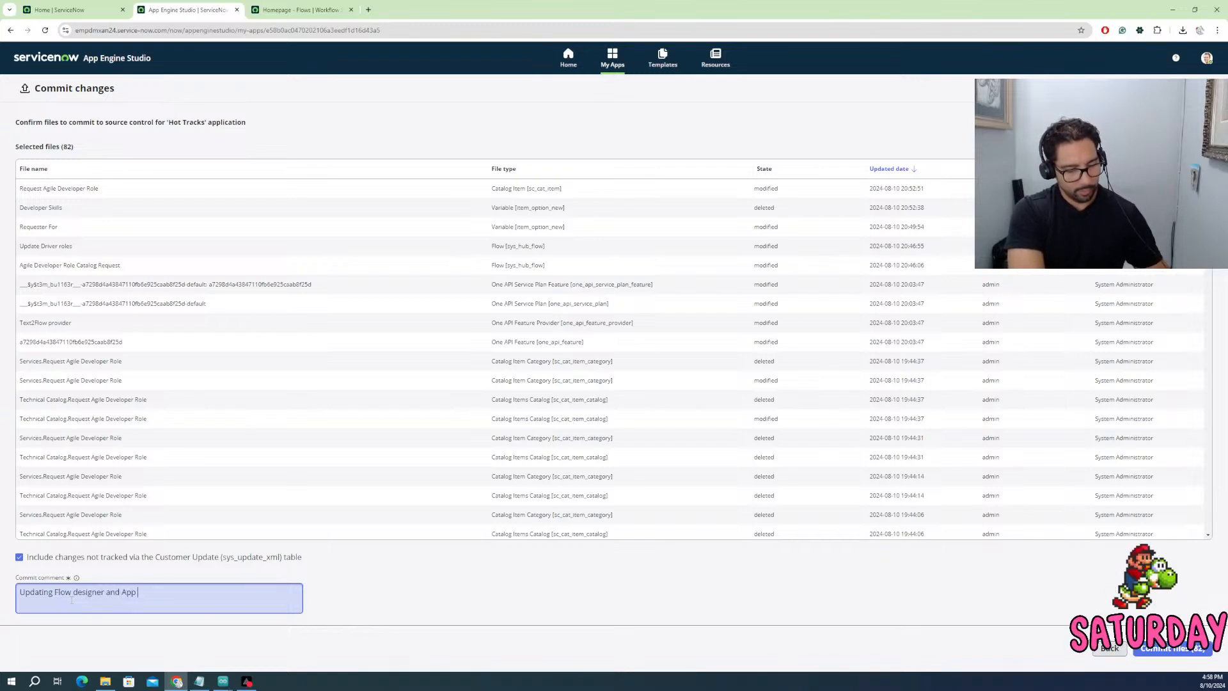
{"action": "type", "text": "Permissions"}
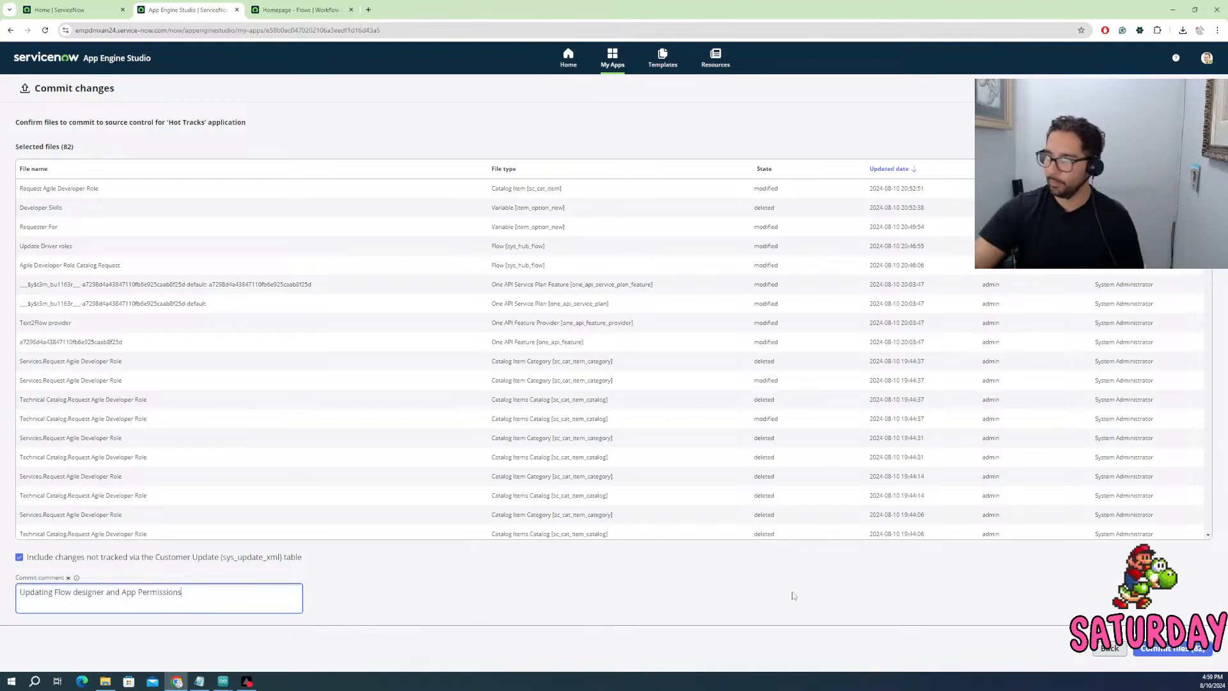
{"action": "left_click", "coordinate": [1147, 648]}
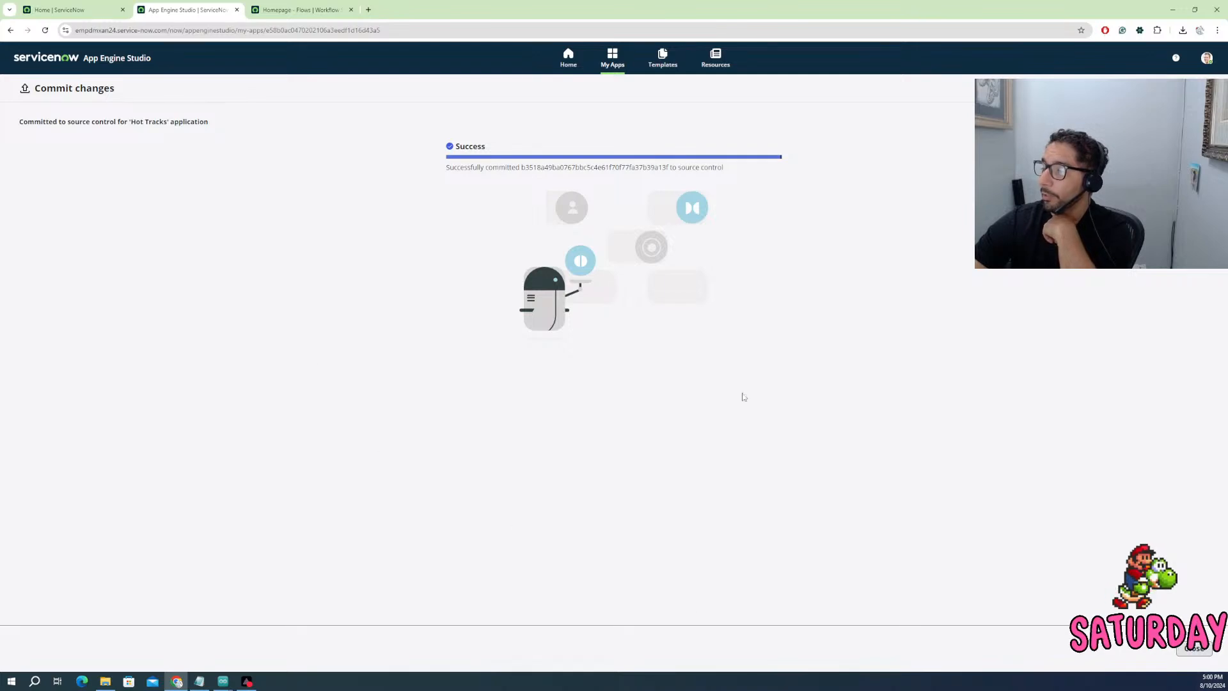
{"action": "left_click", "coordinate": [1186, 648]}
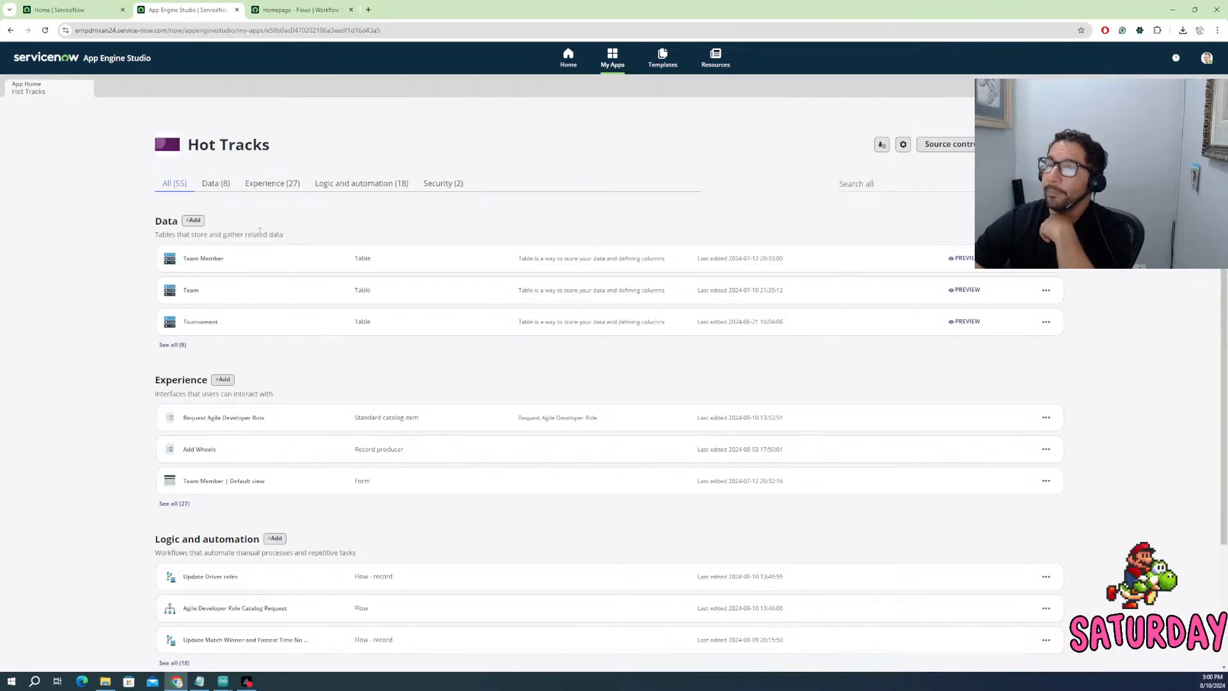
{"action": "left_click", "coordinate": [950, 144]}
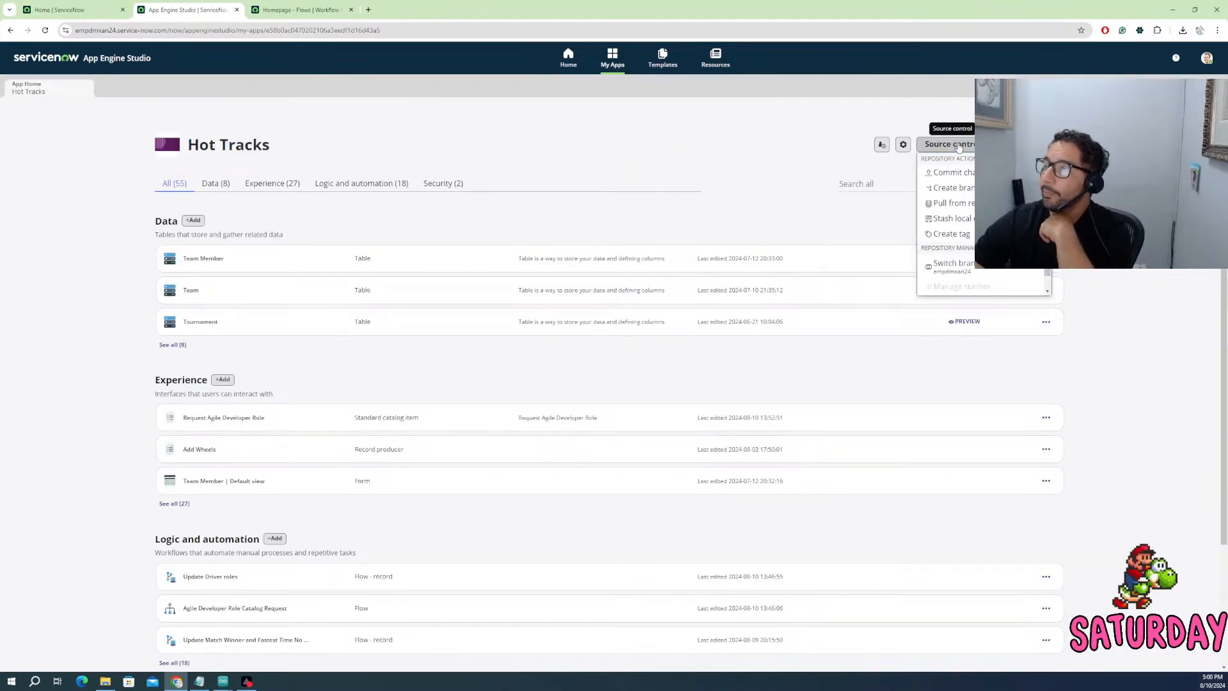
{"action": "scroll", "coordinate": [960, 275], "scroll_direction": "down", "scroll_amount": 1}
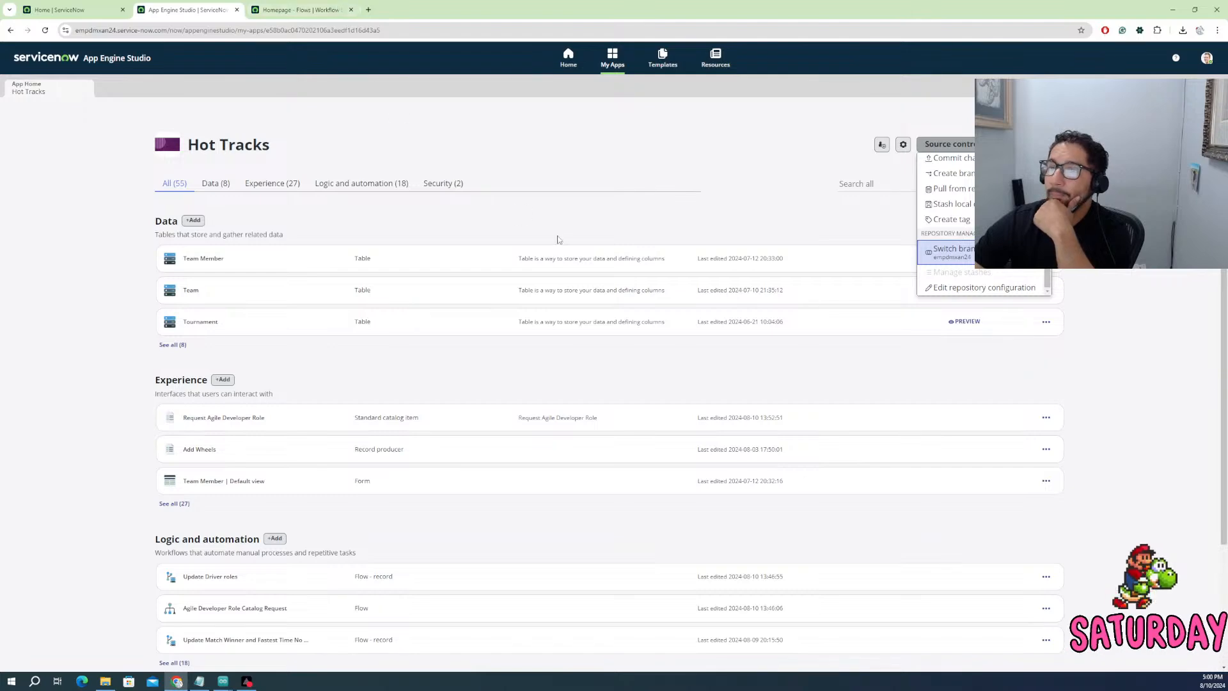
{"action": "scroll", "coordinate": [177, 411], "scroll_direction": "down", "scroll_amount": 1}
{"action": "scroll", "coordinate": [177, 411], "scroll_direction": "down", "scroll_amount": 2}
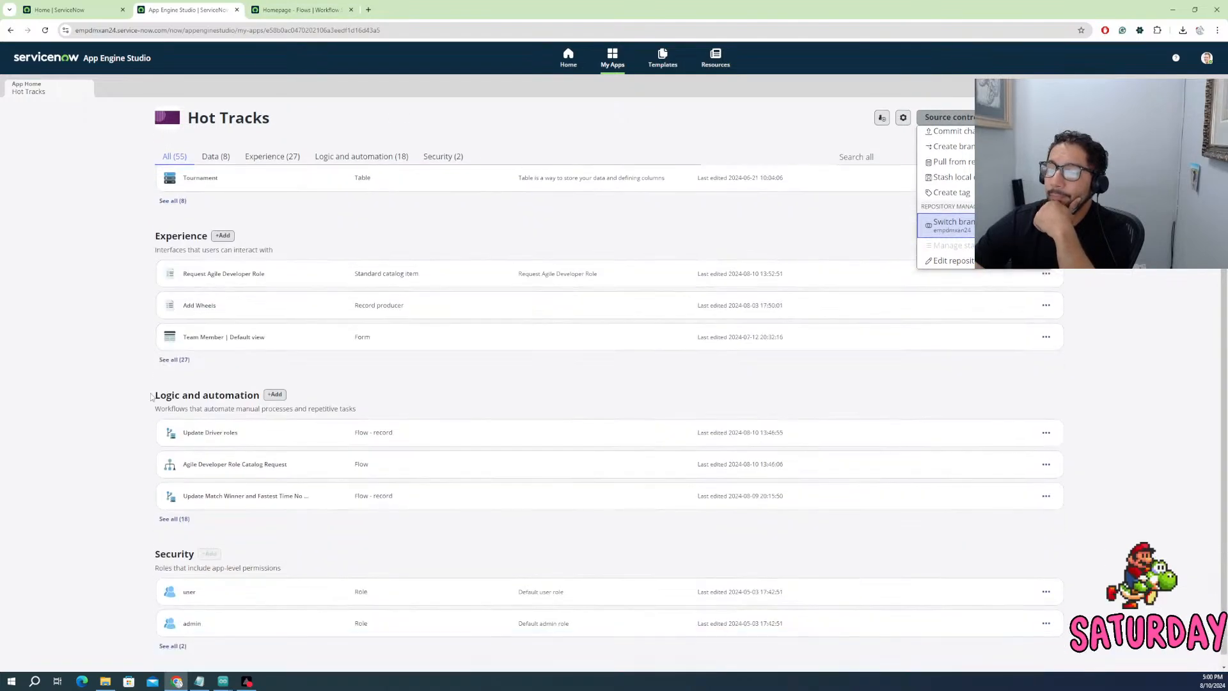
{"action": "scroll", "coordinate": [147, 395], "scroll_direction": "up", "scroll_amount": 3}
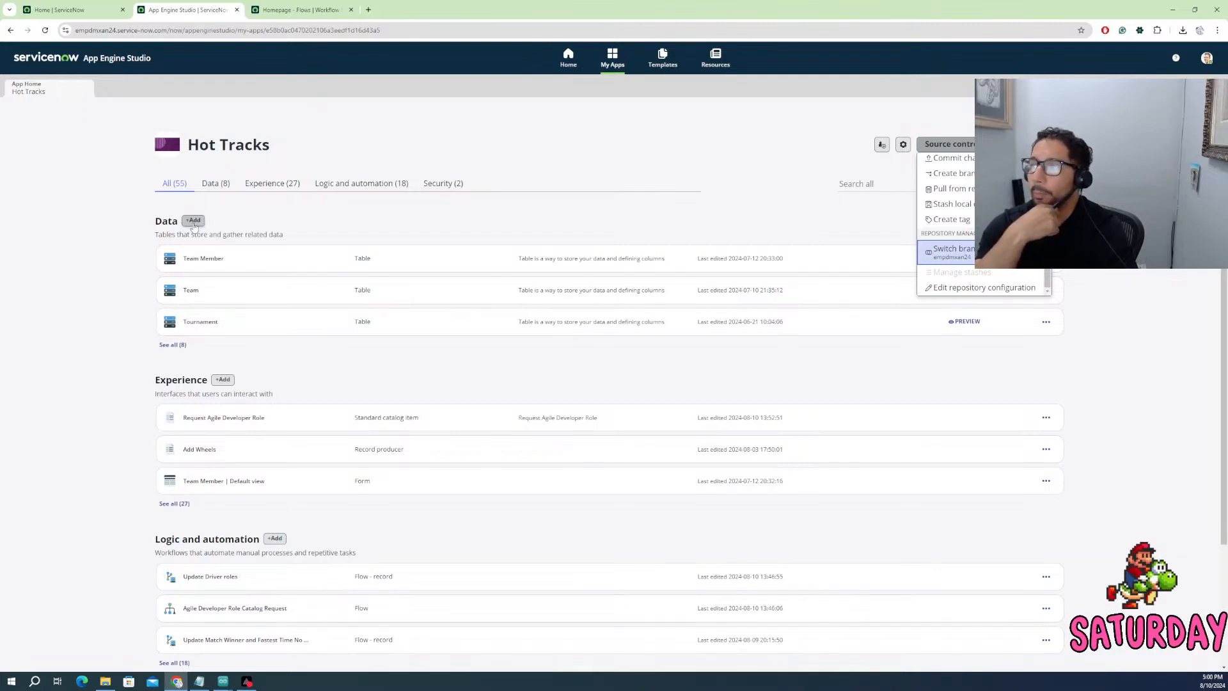
{"action": "left_click", "coordinate": [770, 165]}
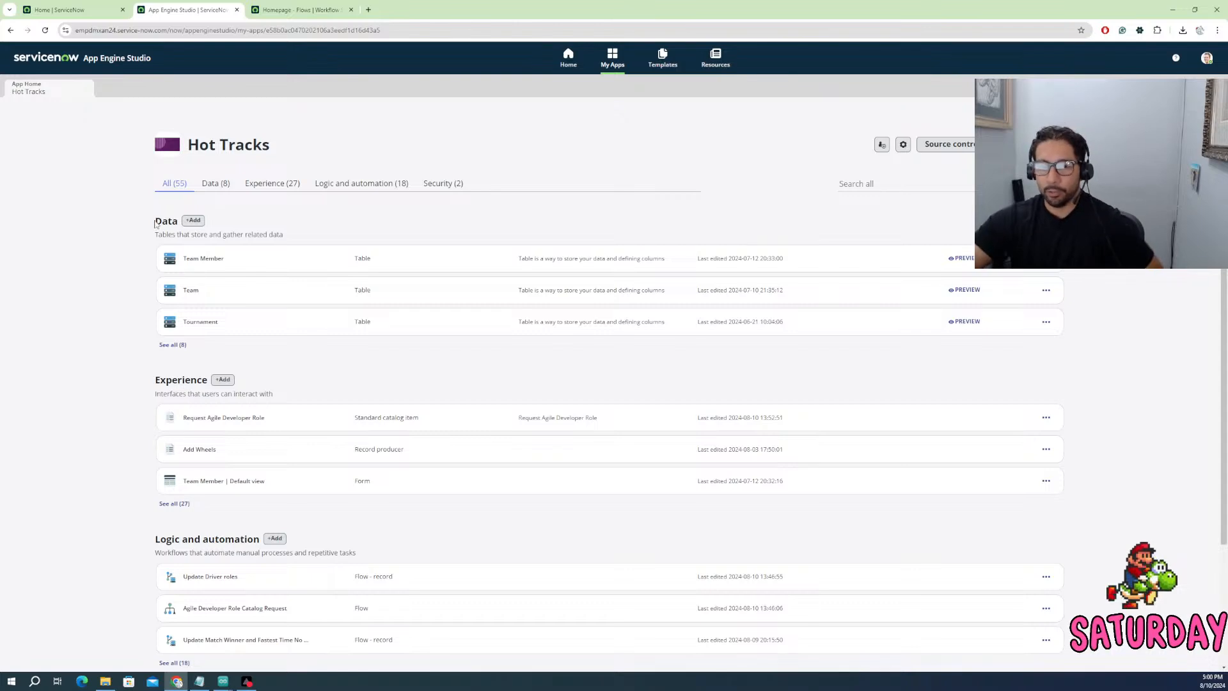